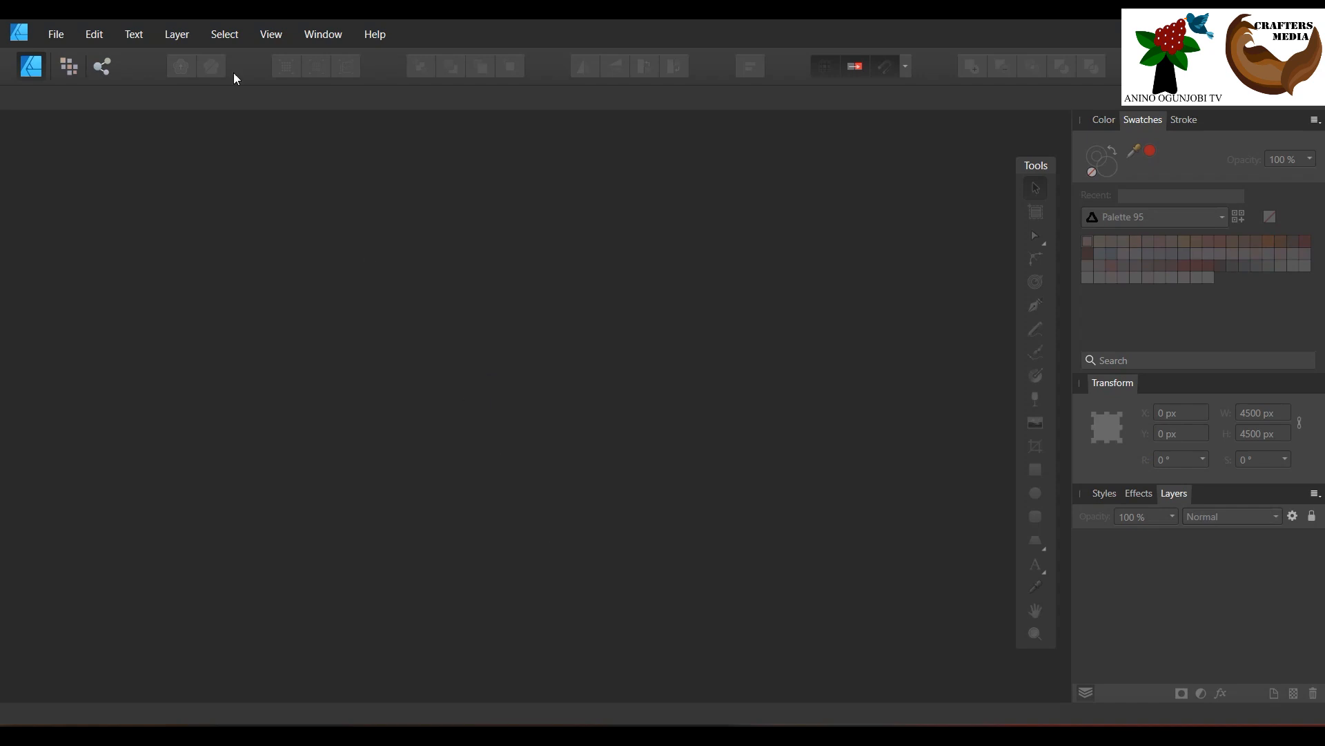
# Step: Open the "flower lineart with line fill" JPG from the CD ROM CRAFTING BOOK NEW 2019 folder
pyautogui.click(49, 32)
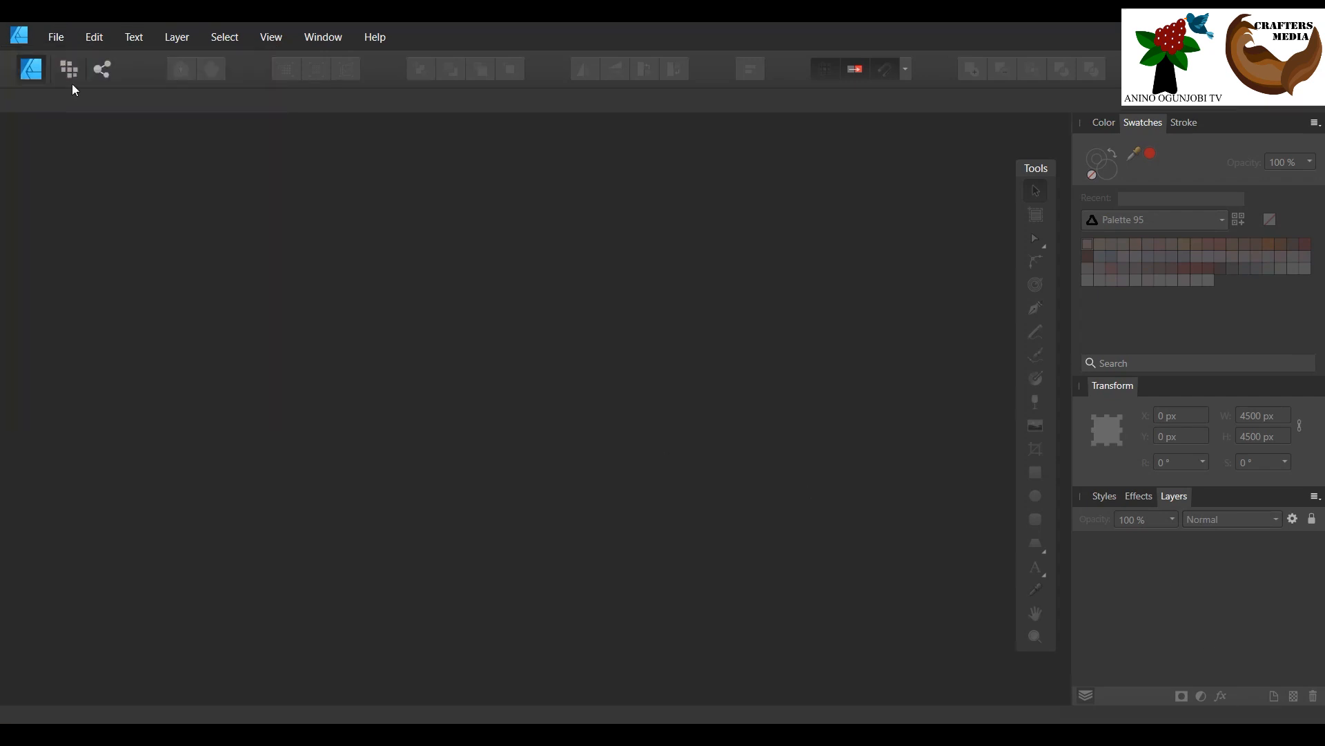
pyautogui.click(66, 40)
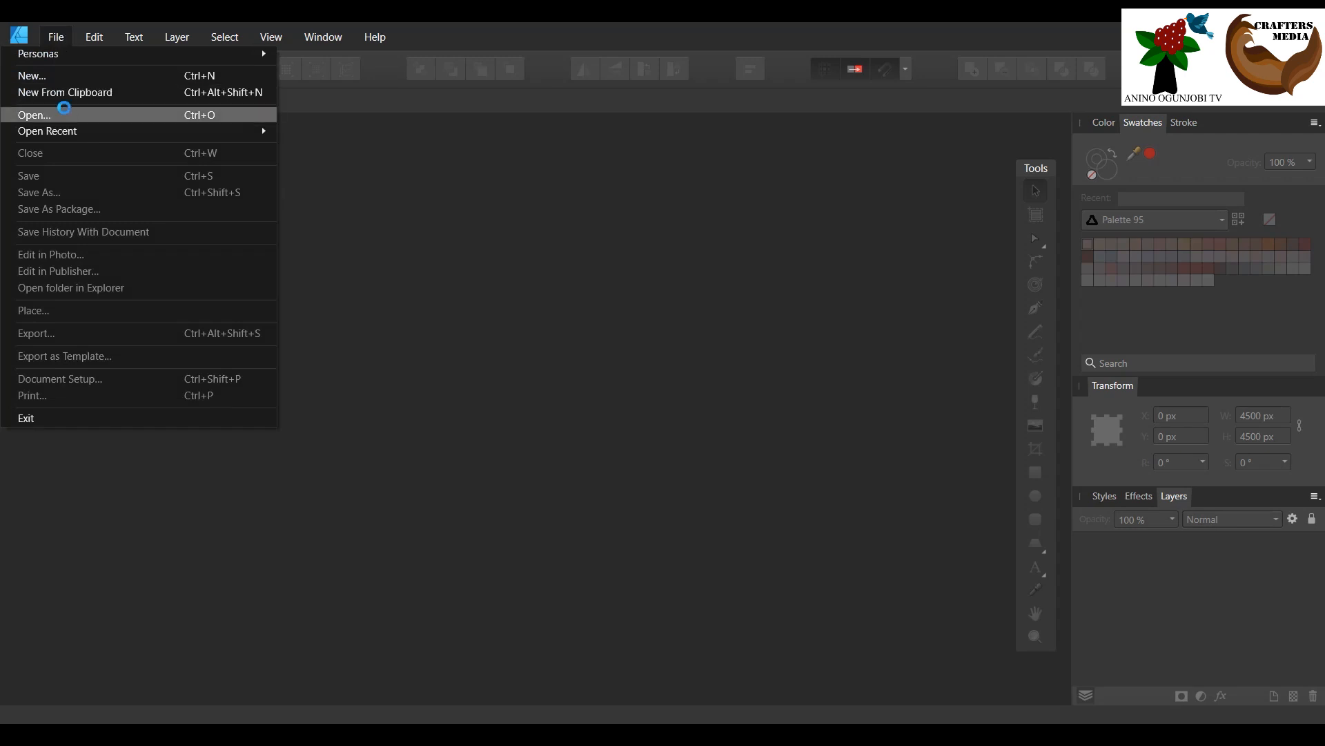
pyautogui.click(109, 114)
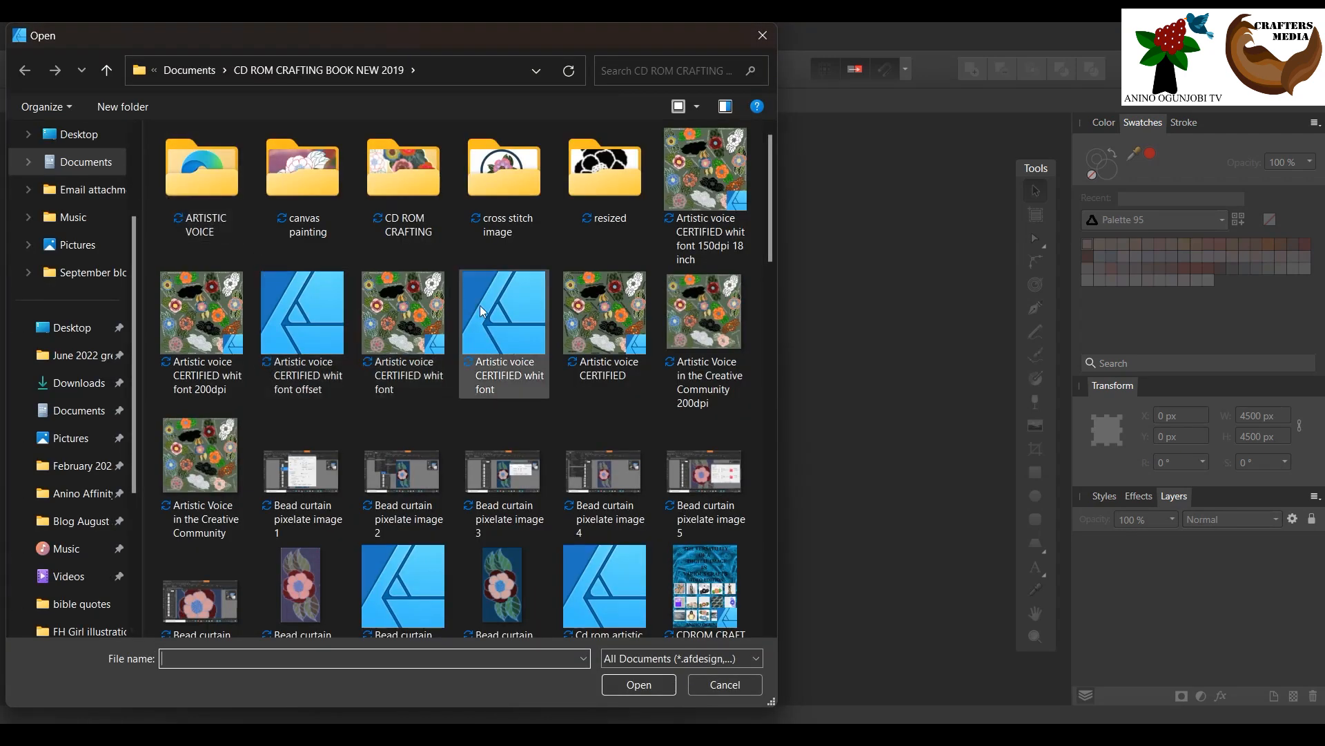
pyautogui.scroll(-10, 494, 473)
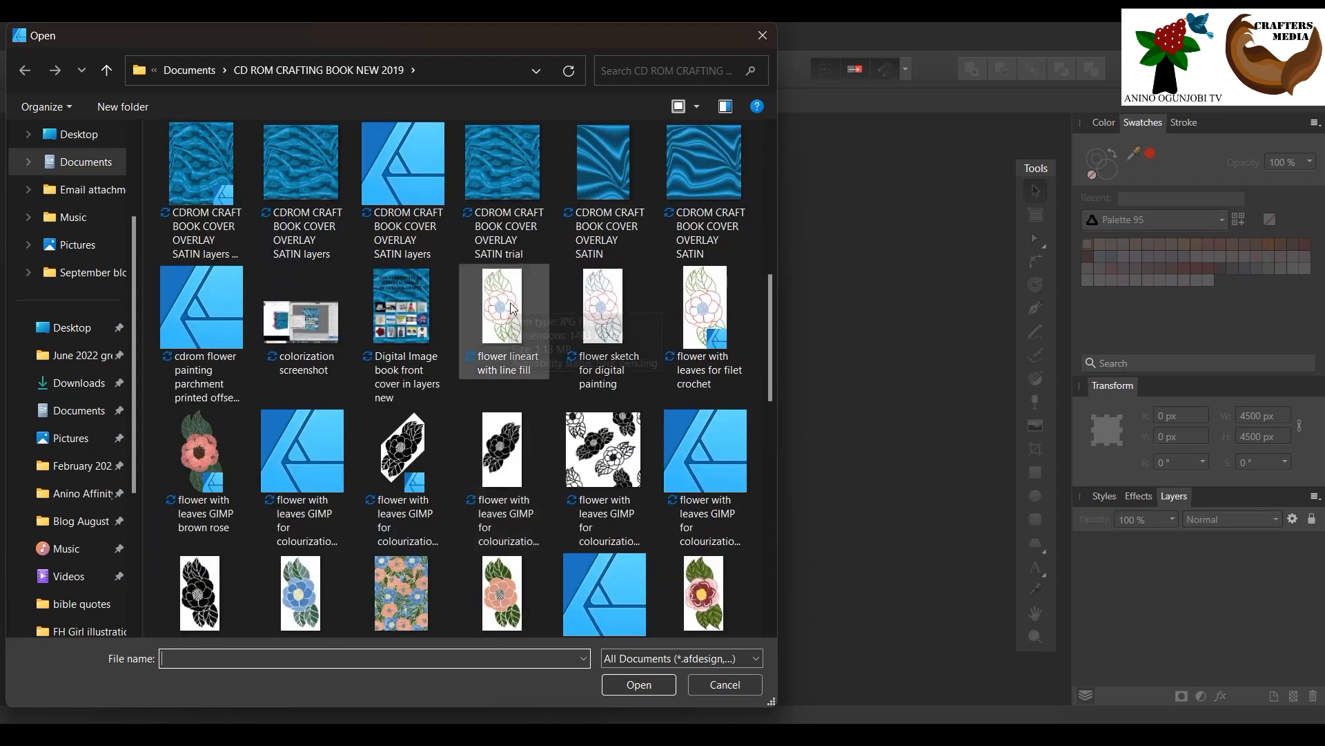
pyautogui.click(523, 316)
pyautogui.click(624, 678)
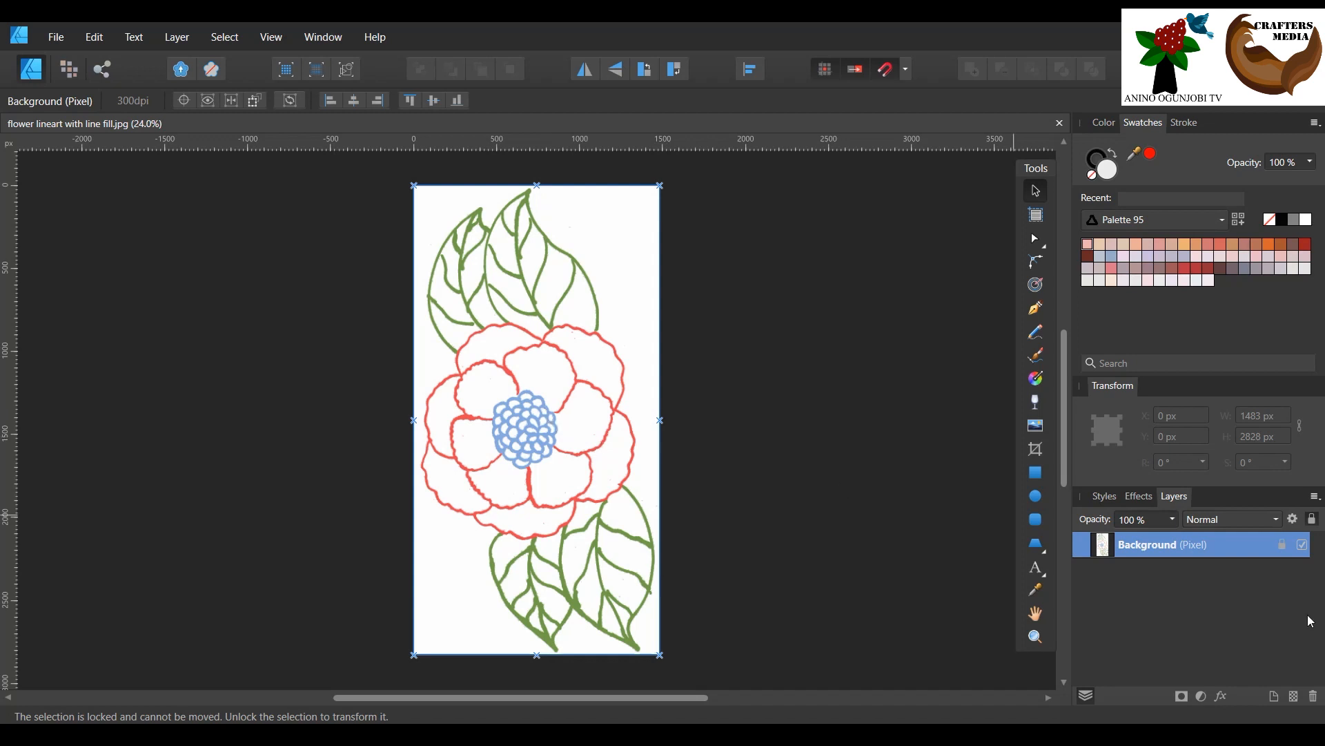
# Step: Save the document as the Affinity file "flower lineart with line fill" in a new folder named "line fill image"
pyautogui.click(62, 31)
pyautogui.click(89, 189)
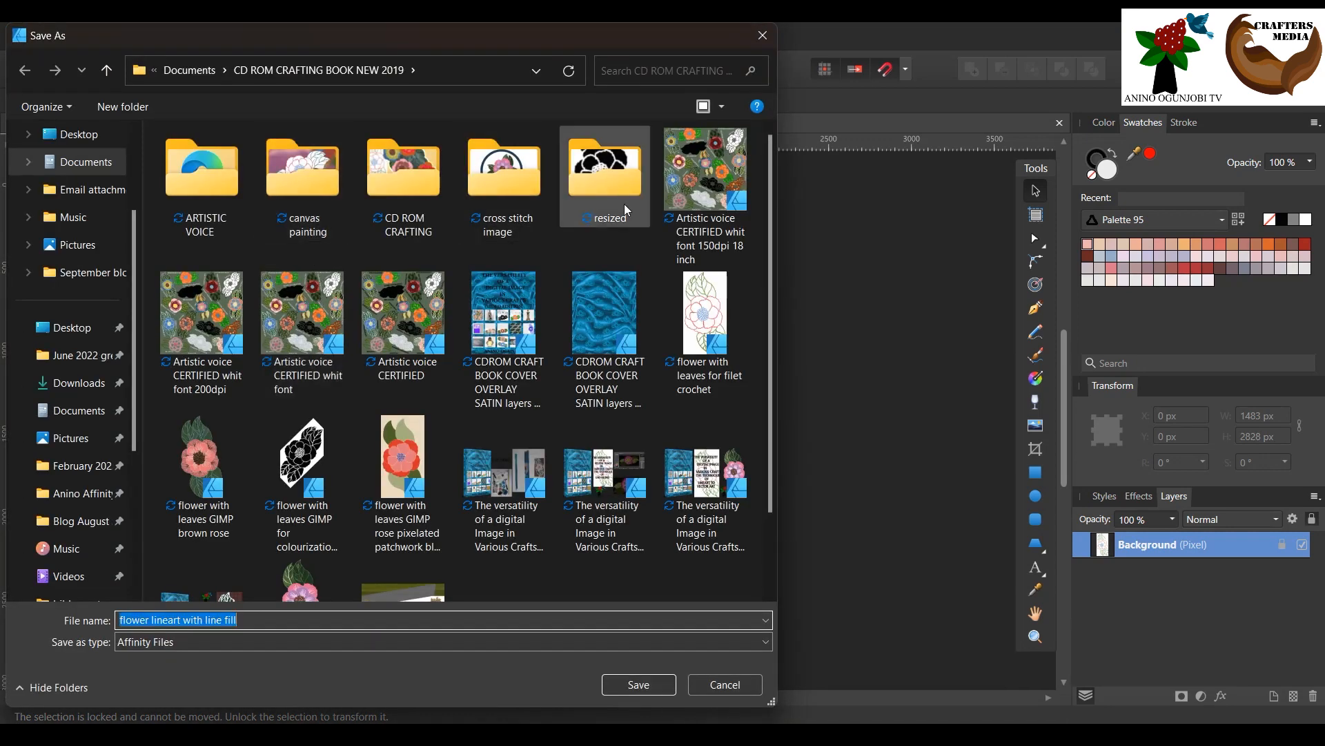
pyautogui.click(124, 108)
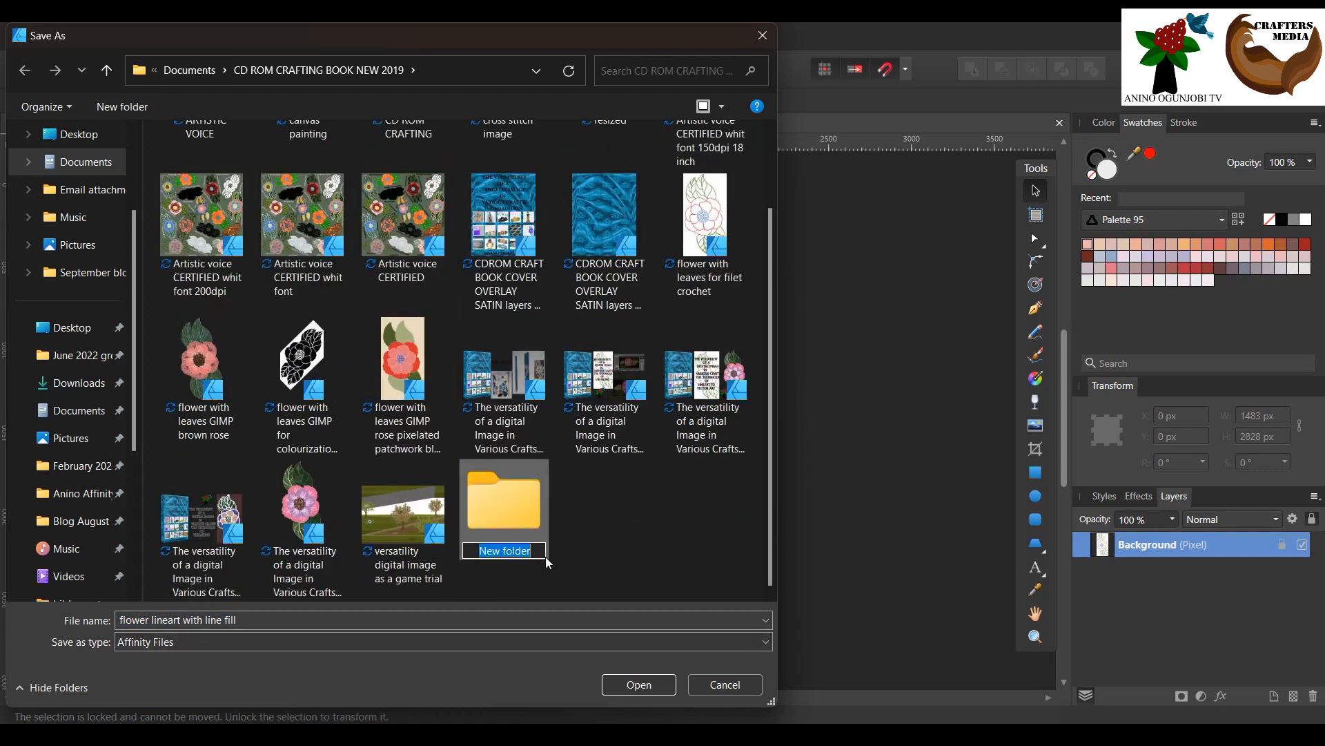
pyautogui.write('line fill')
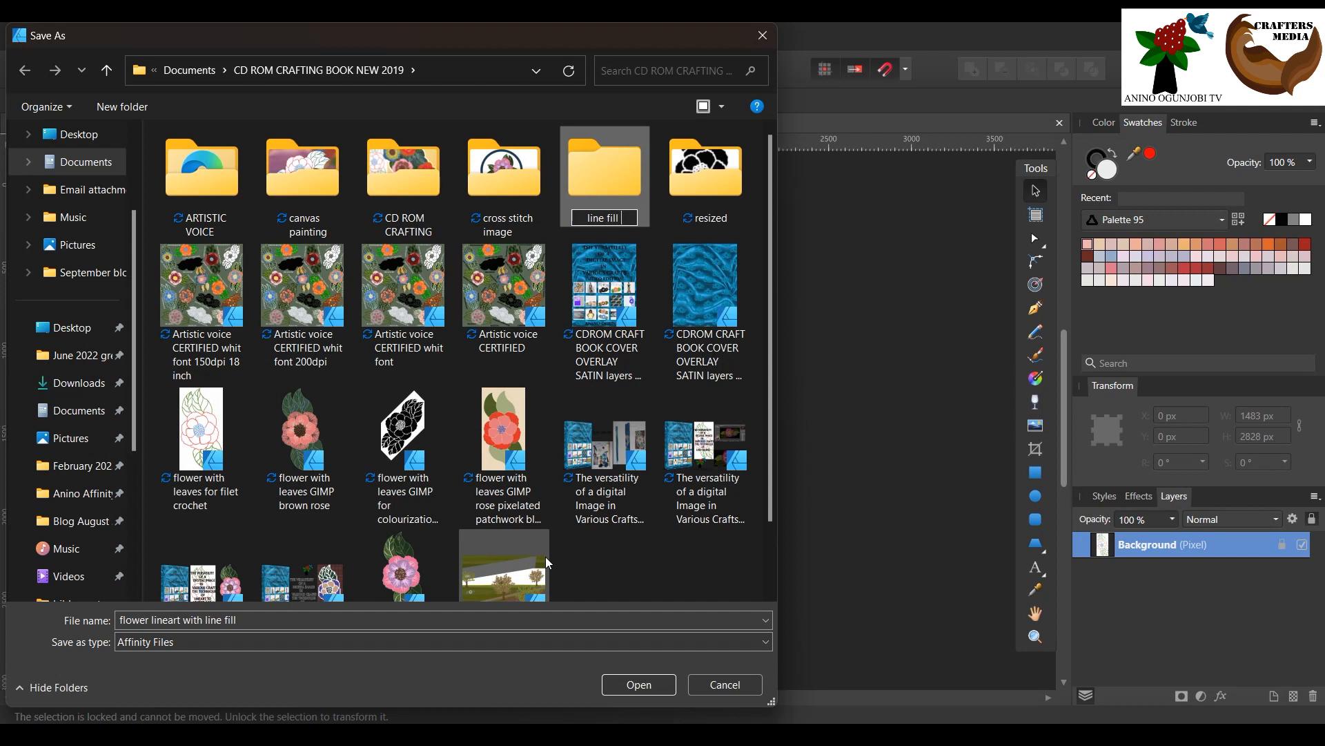
pyautogui.write(' image')
pyautogui.press('Return')
pyautogui.doubleClick(611, 153)
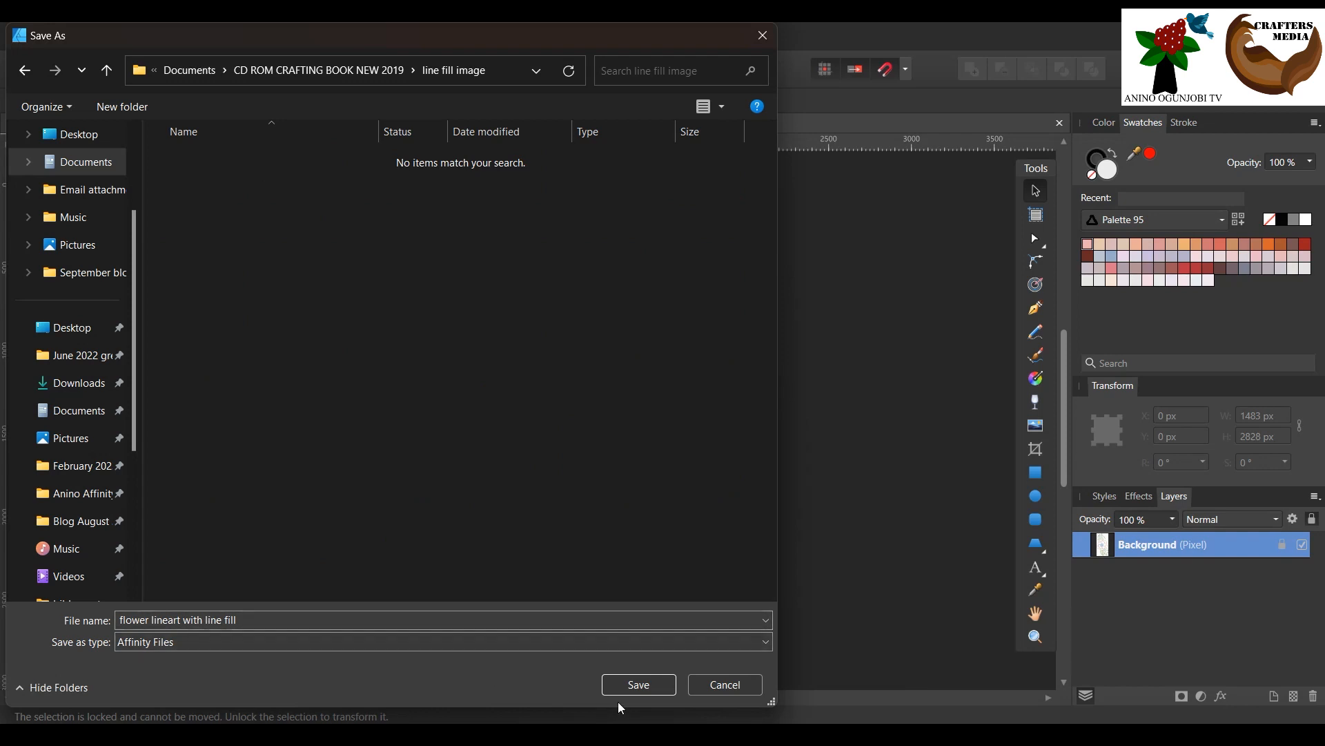
pyautogui.click(633, 688)
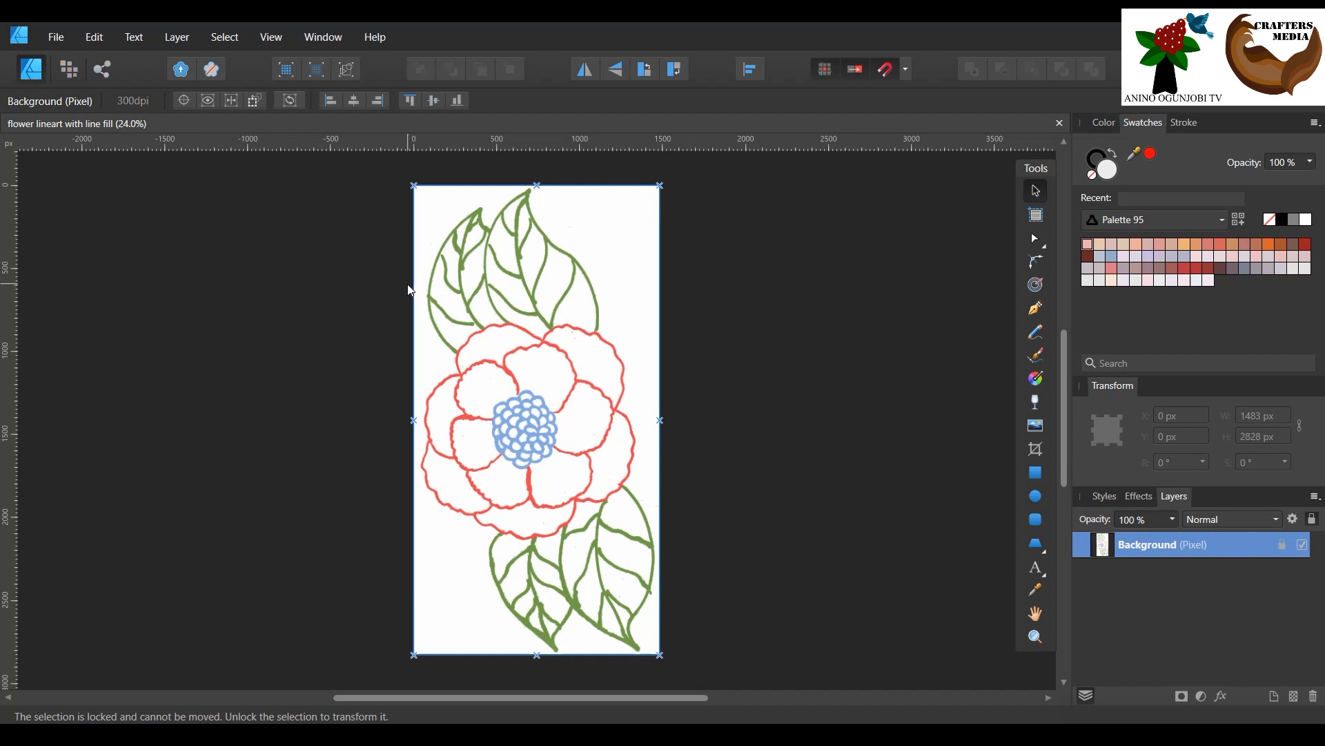
# Step: Switch to the image viewer and examine the black seamless flower-with-leaves picture at different magnifications
pyautogui.click(1042, 635)
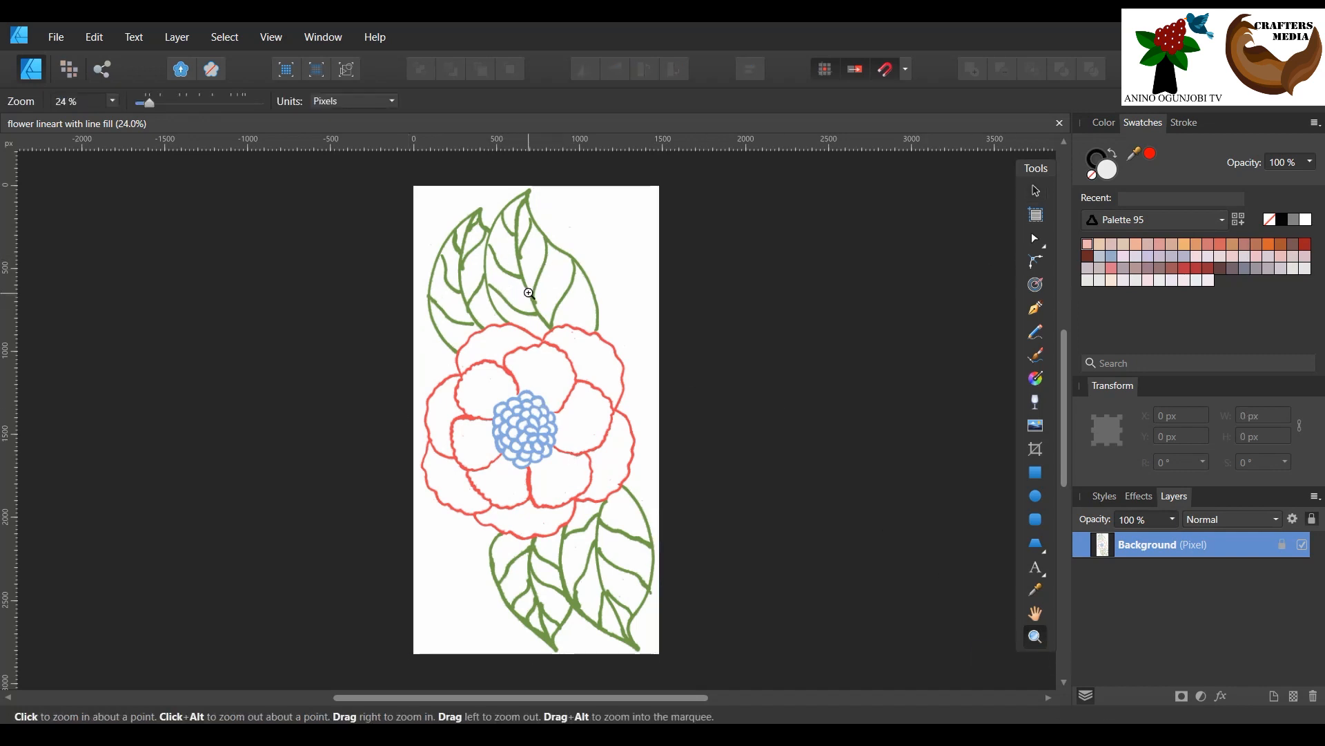
pyautogui.moveTo(922, 735)
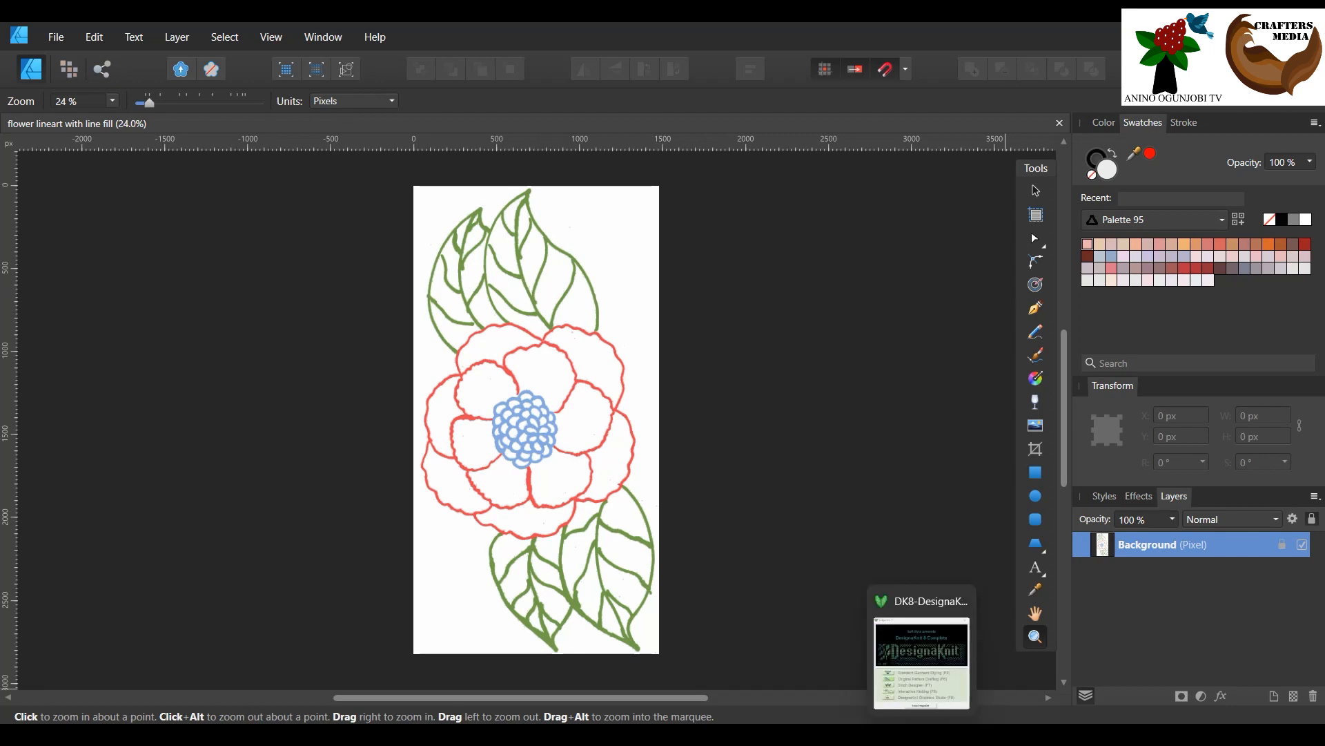
pyautogui.click(904, 608)
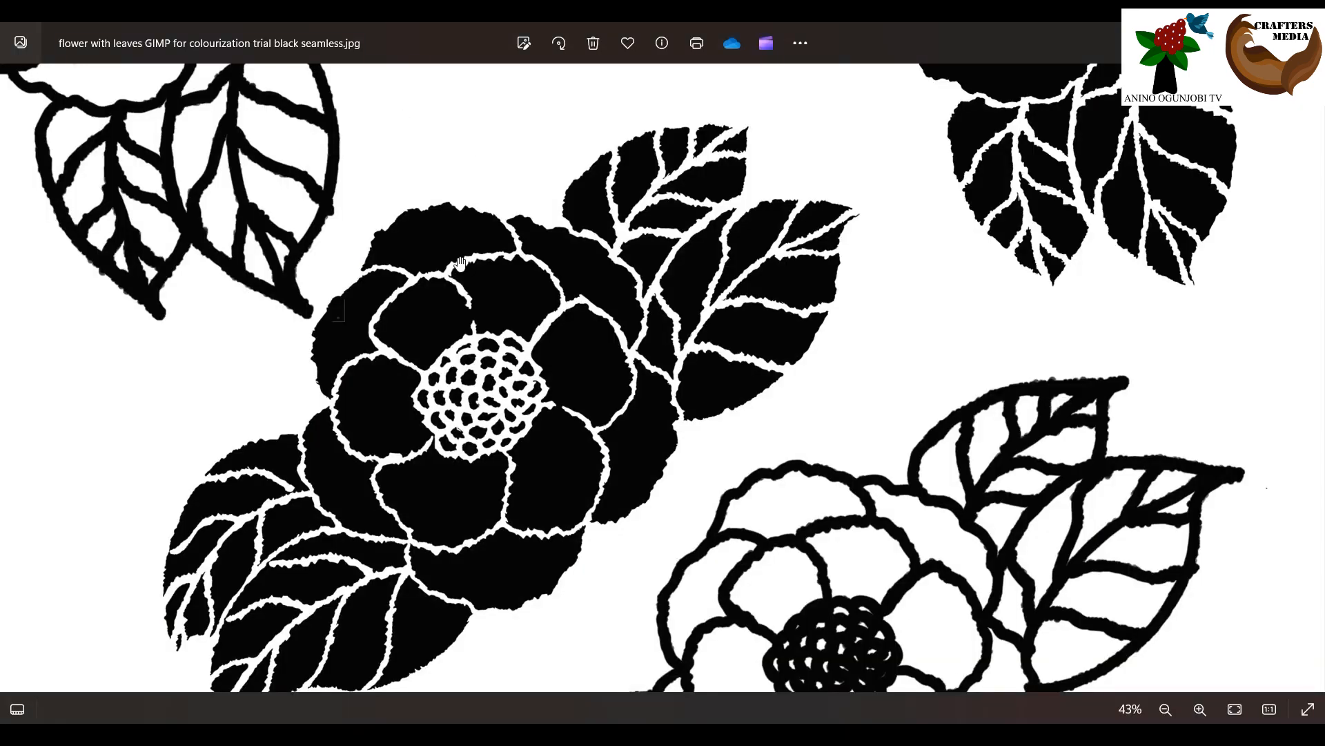
pyautogui.scroll(1, 442, 319)
pyautogui.scroll(-1, 442, 319)
pyautogui.scroll(-3, 442, 319)
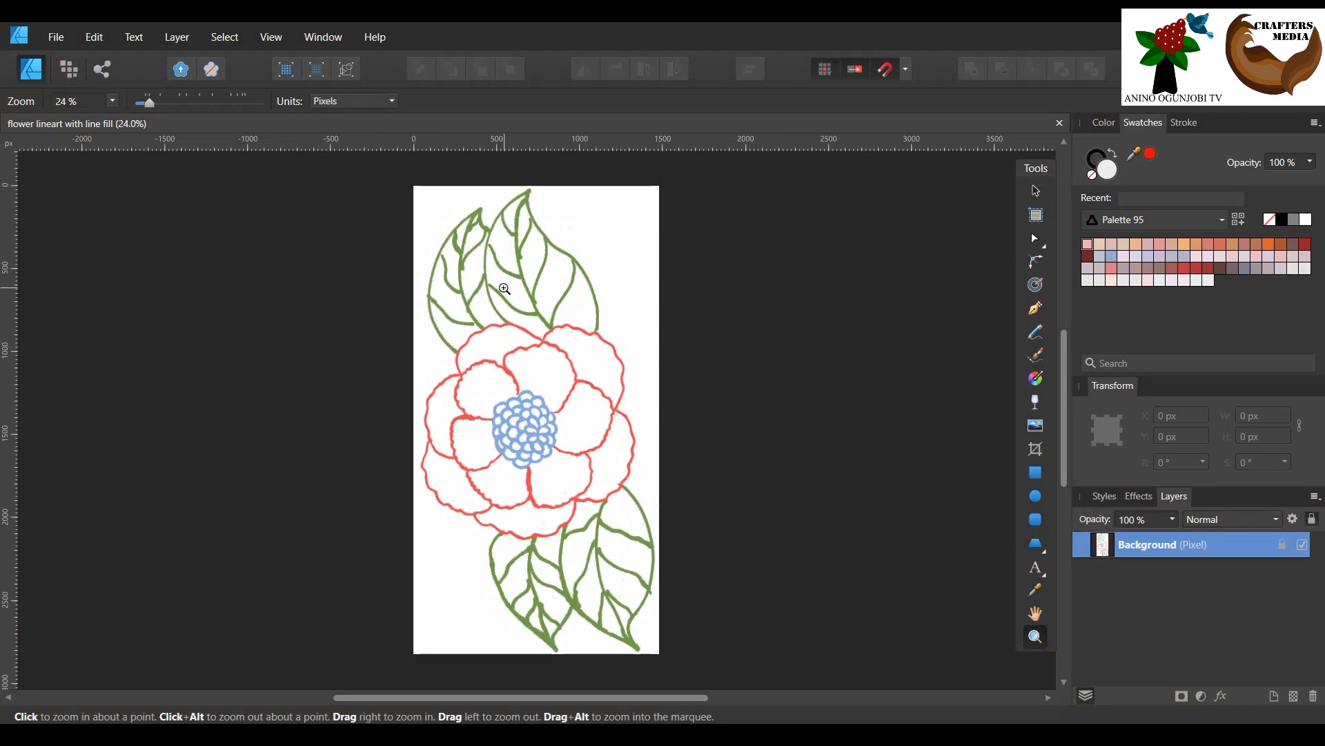
# Step: Switch to the Pixel Persona and move the floating Tools palette to the opposite side of the canvas
pyautogui.moveTo(534, 396); pyautogui.dragTo(631, 368)
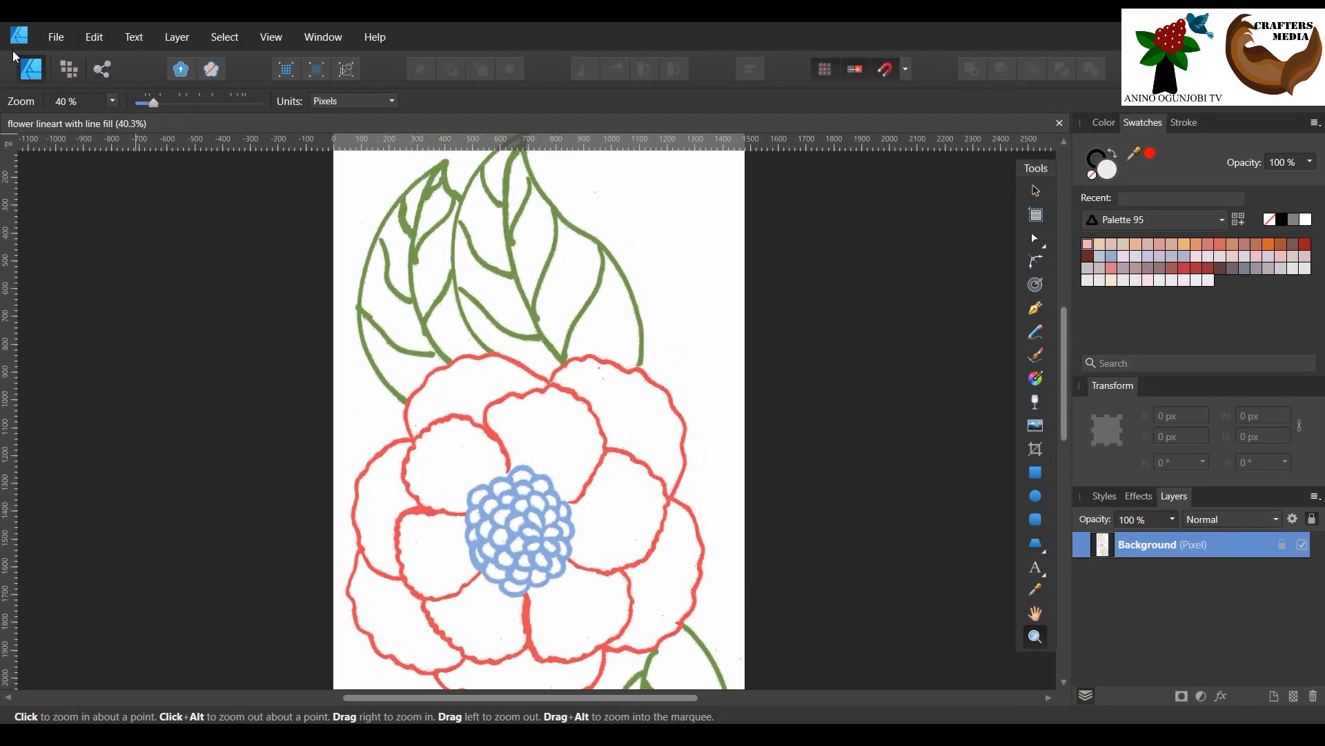
pyautogui.click(68, 69)
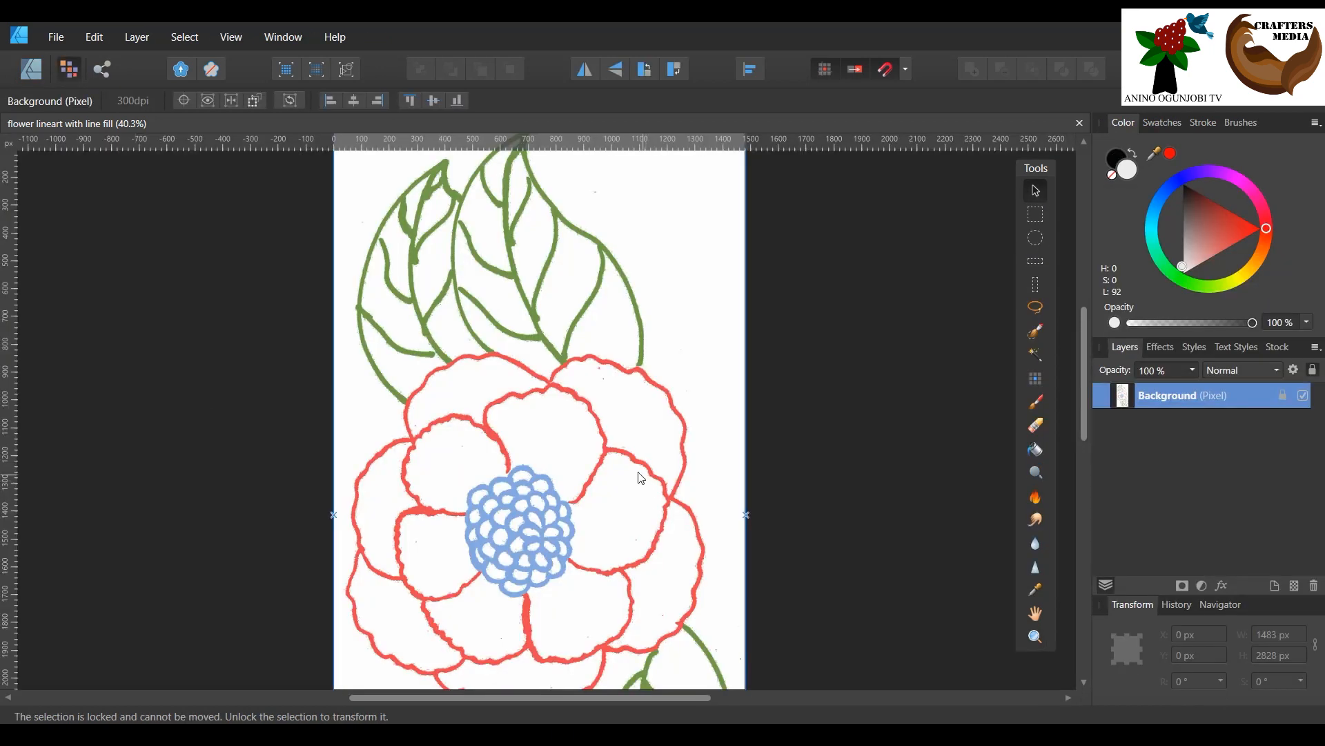
pyautogui.moveTo(1048, 170); pyautogui.dragTo(60, 161)
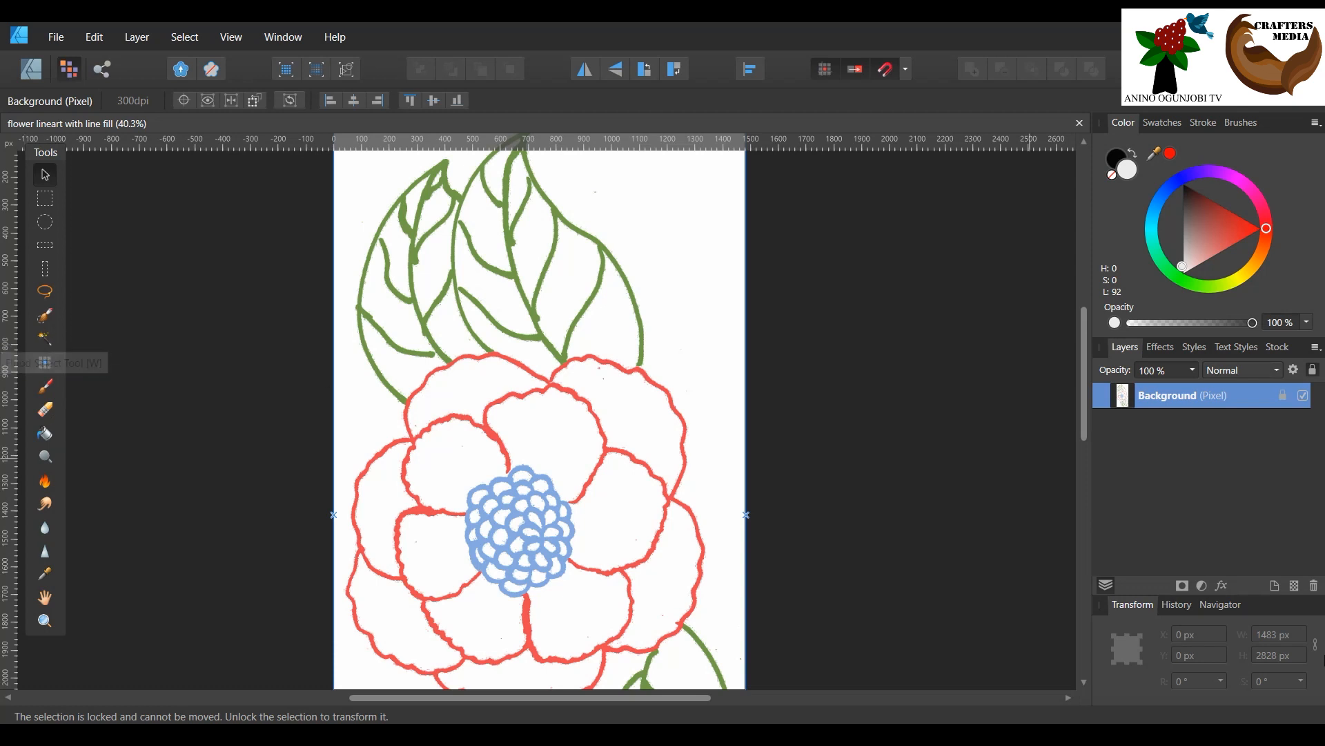
# Step: Duplicate the Background layer and hide the locked original beneath it
pyautogui.rightClick(1170, 391)
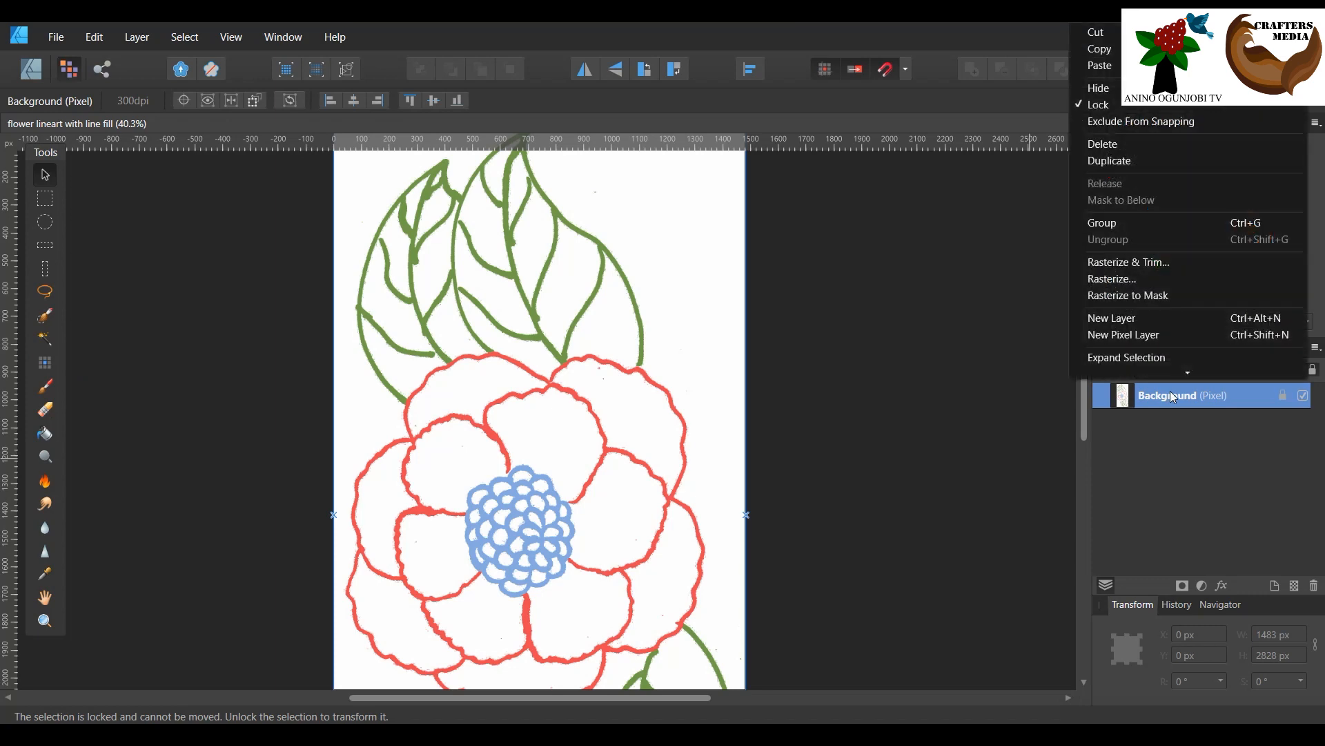
pyautogui.click(1170, 160)
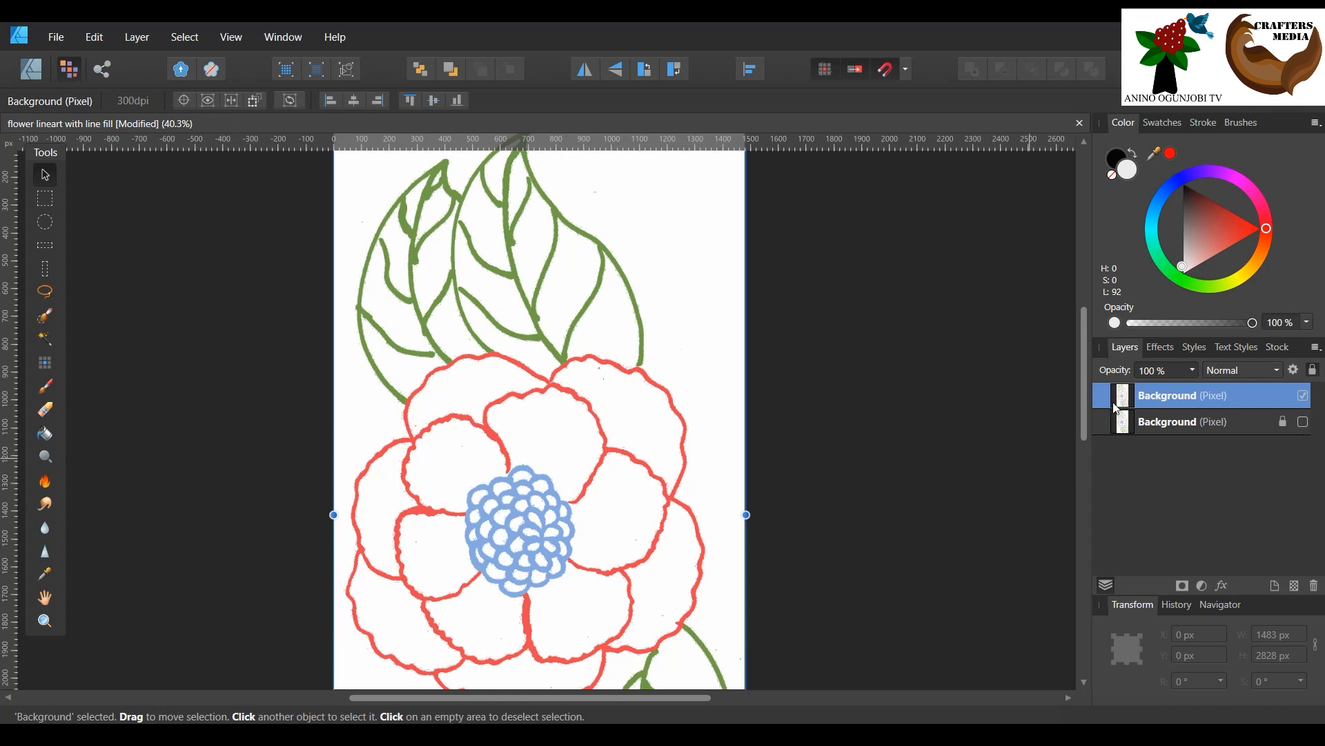
pyautogui.rightClick(1175, 425)
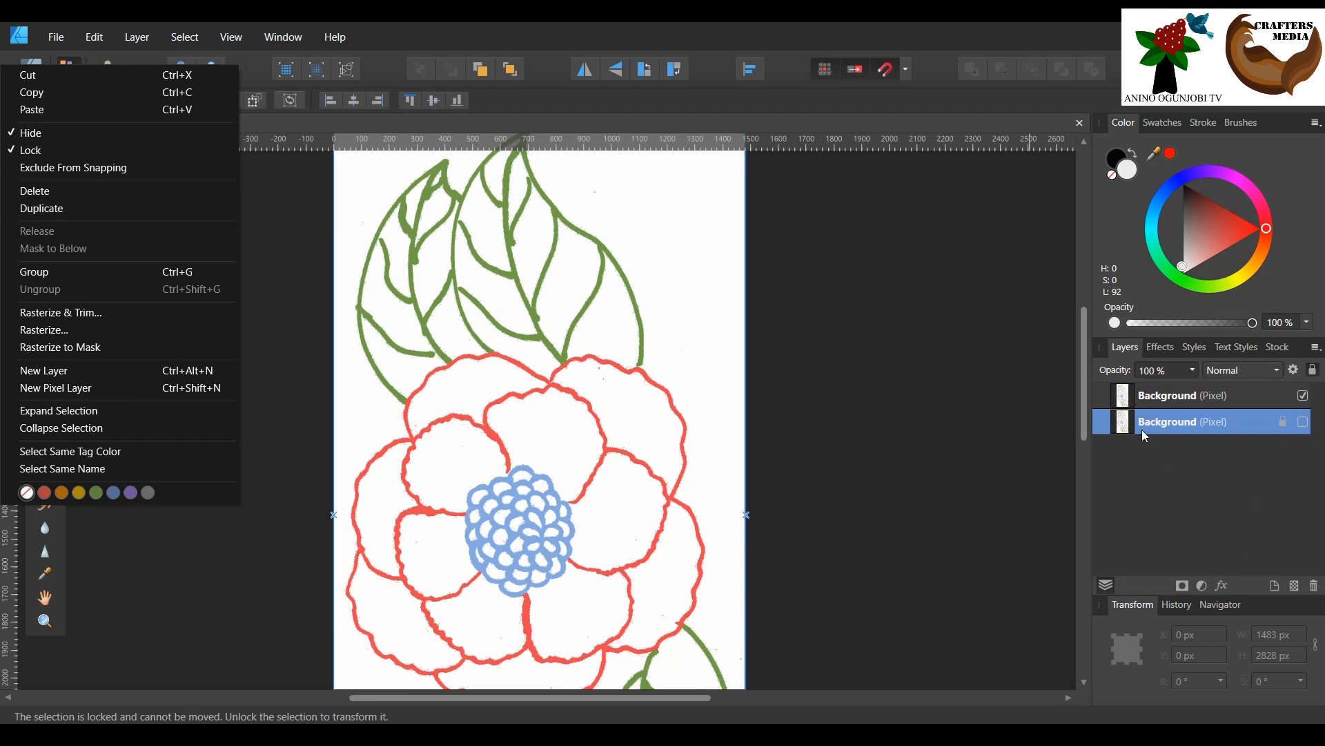
pyautogui.click(1023, 26)
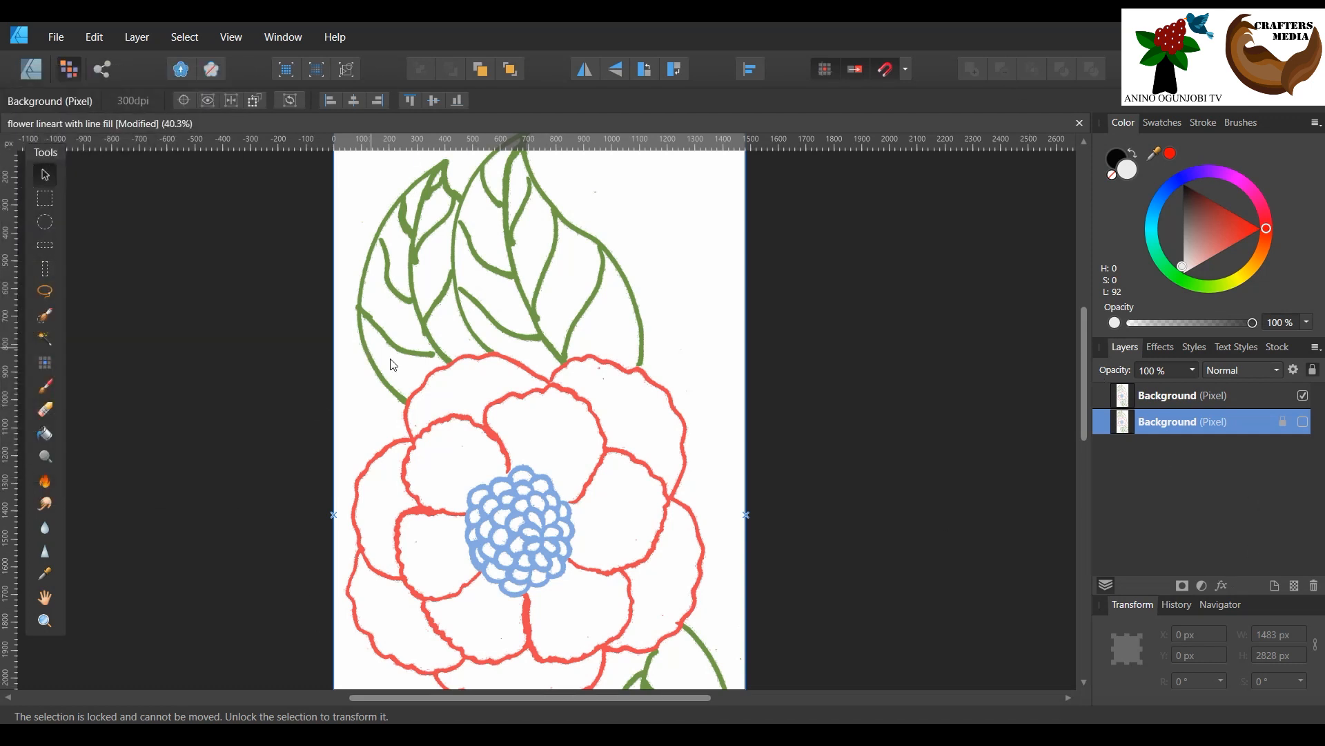
# Step: Examine the leaf and petal outlines of the line art up close and at full width
pyautogui.scroll(2, 392, 364)
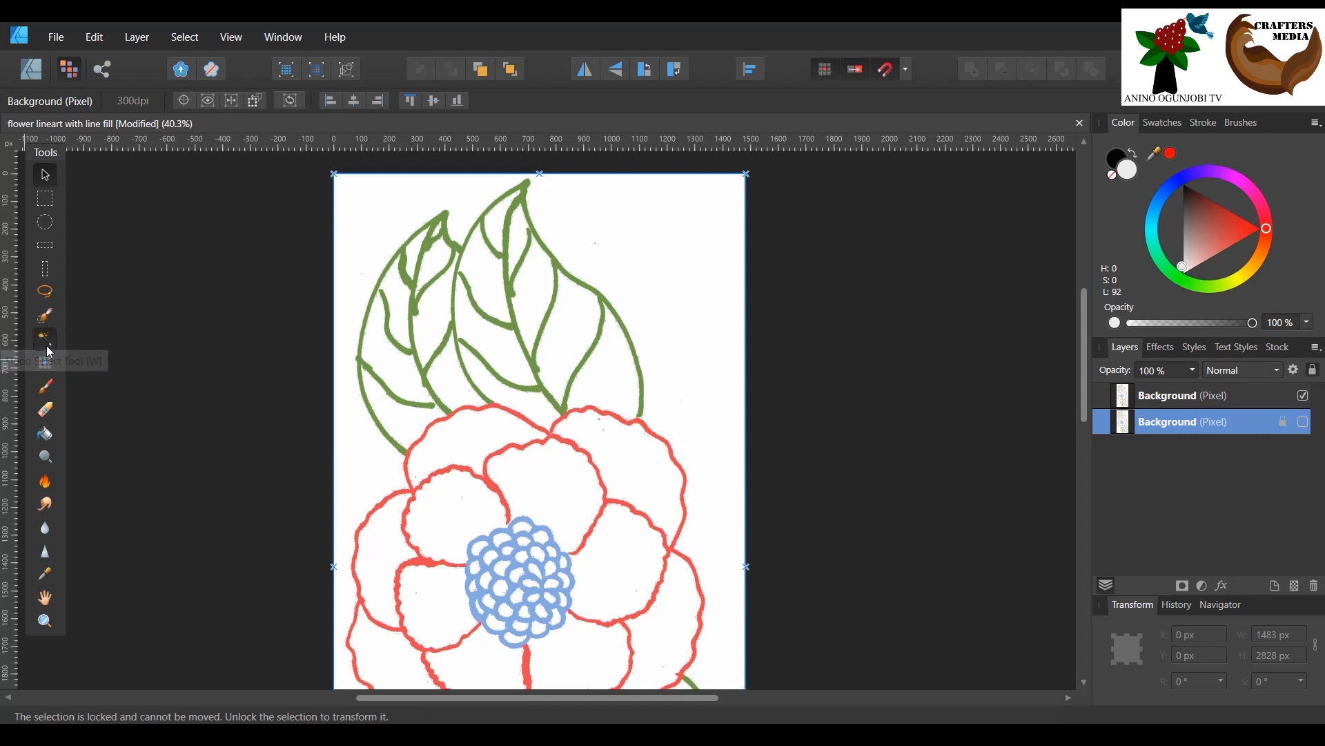
pyautogui.click(46, 342)
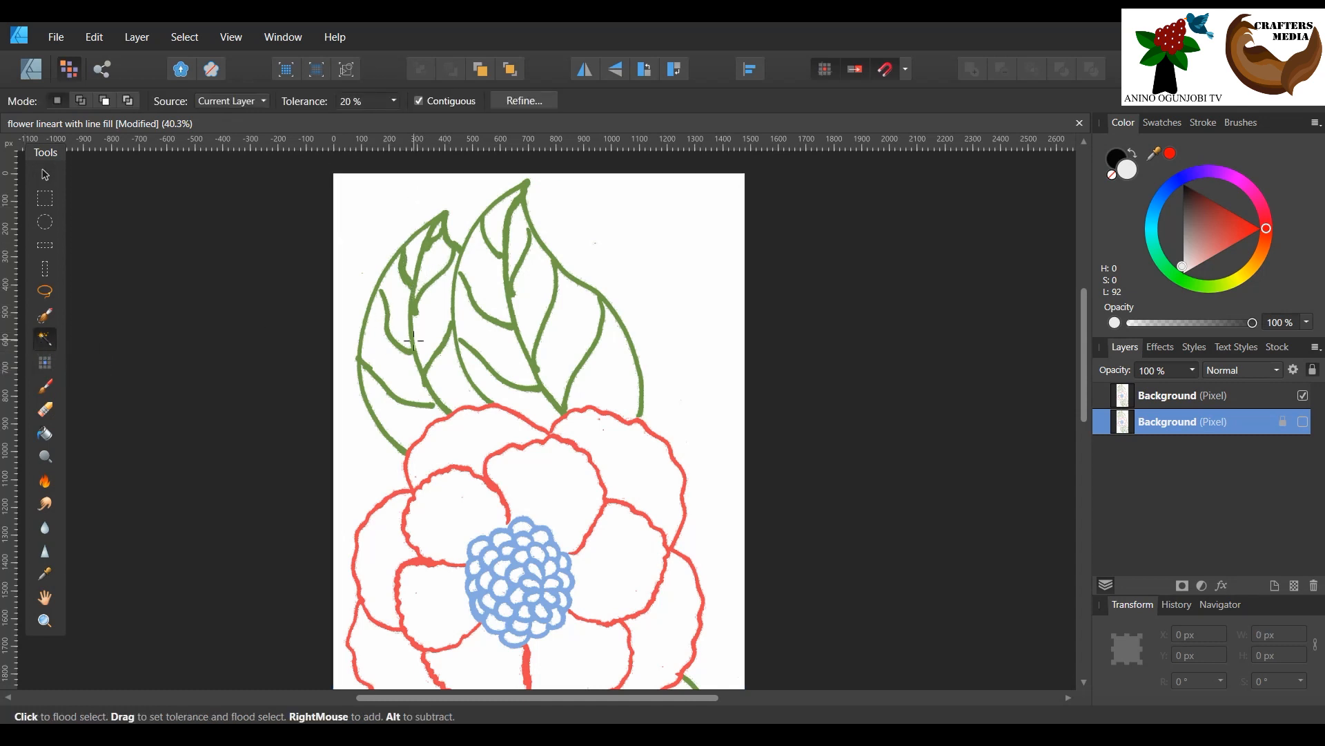
pyautogui.scroll(1, 414, 338)
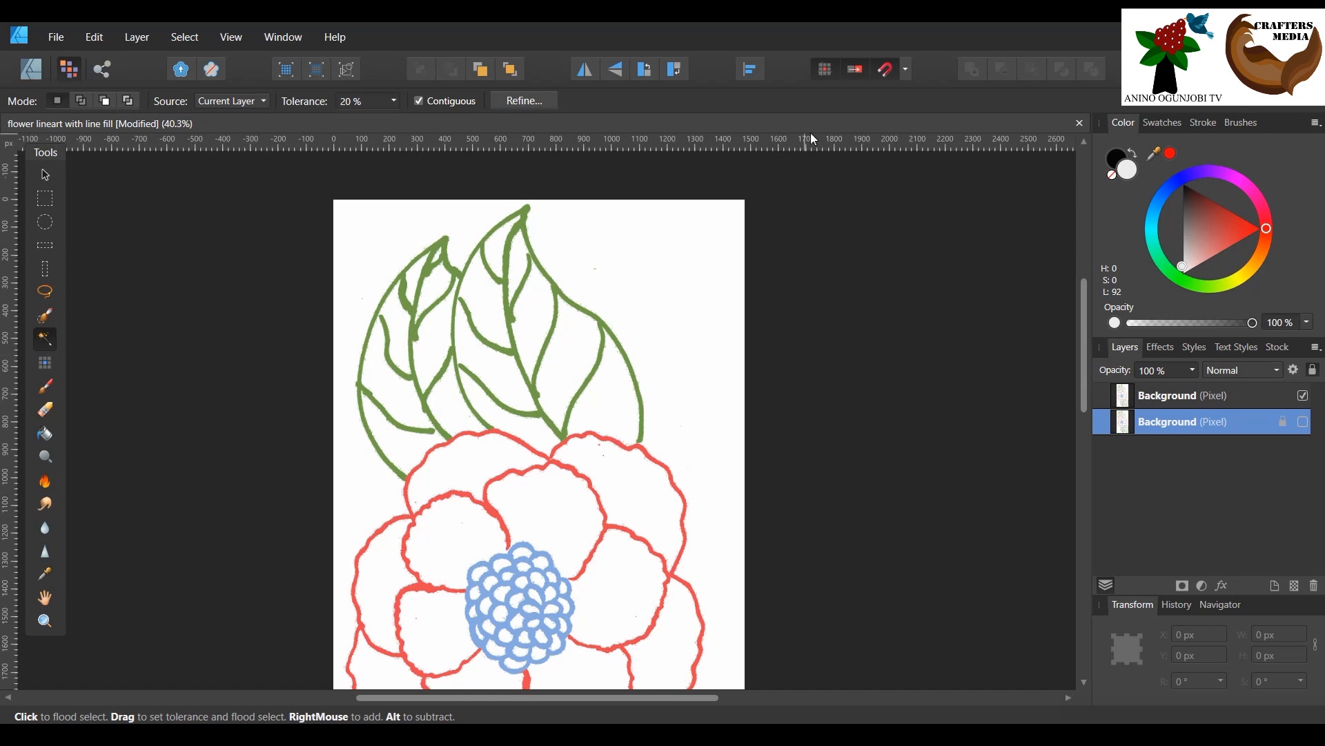
pyautogui.click(45, 619)
pyautogui.moveTo(425, 503); pyautogui.dragTo(728, 610)
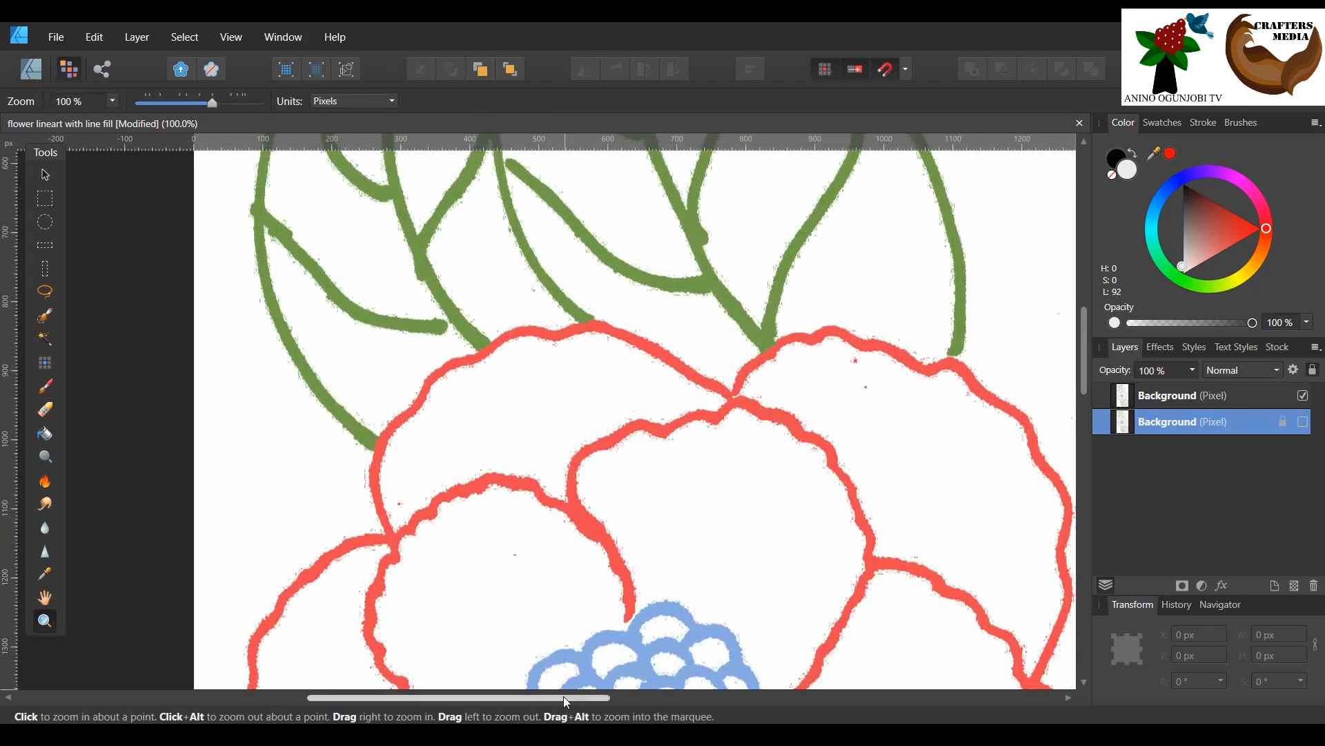
pyautogui.hscroll(2, 635, 555)
pyautogui.moveTo(635, 555); pyautogui.dragTo(207, 299)
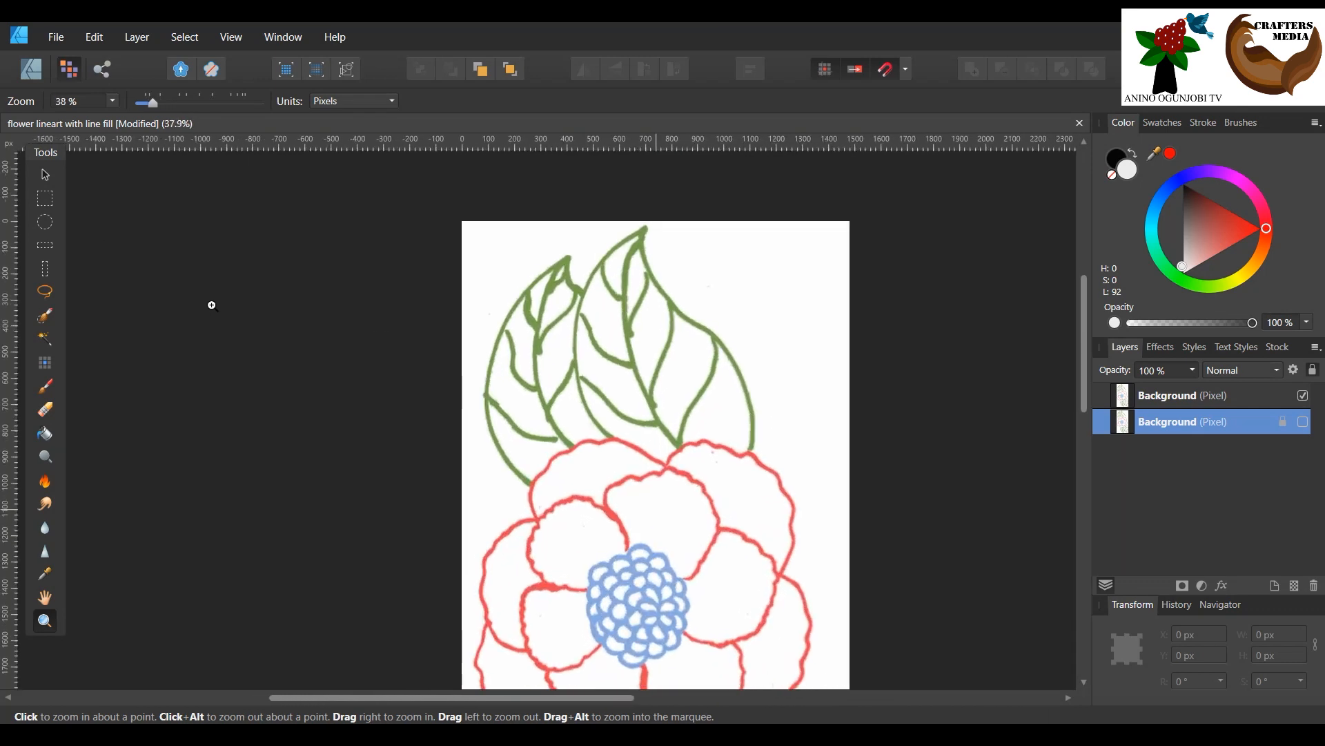
pyautogui.moveTo(618, 483); pyautogui.dragTo(630, 491)
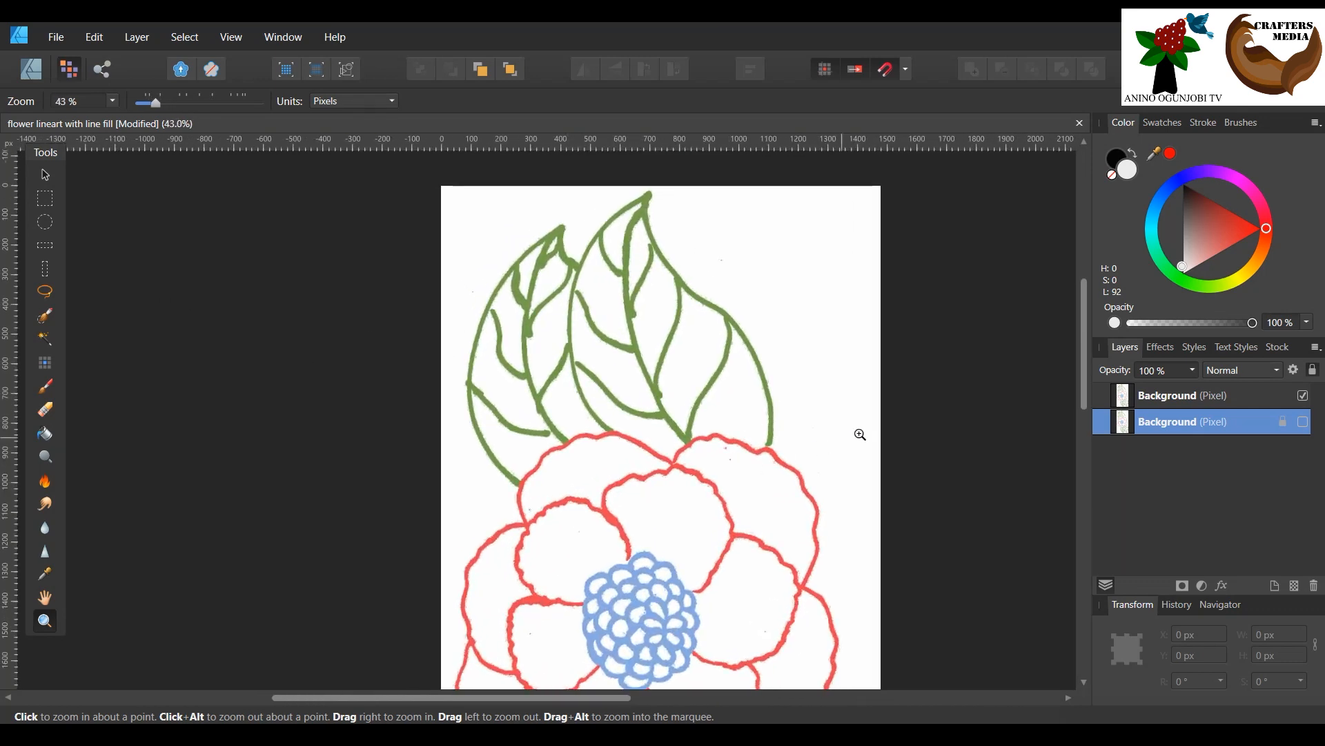
pyautogui.moveTo(1087, 316)
pyautogui.mouseDown()
pyautogui.moveTo(1087, 364)
pyautogui.moveTo(1086, 320)
pyautogui.mouseUp()
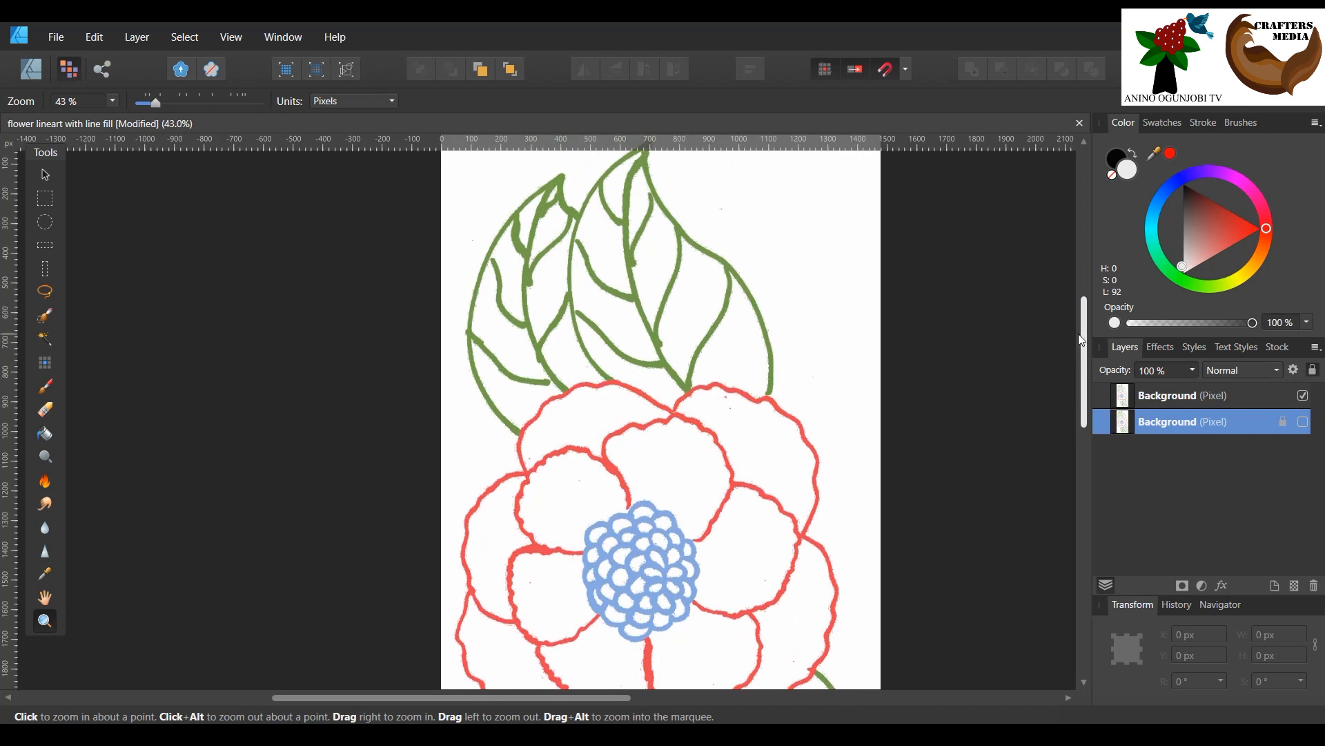
pyautogui.moveTo(775, 308); pyautogui.dragTo(778, 330)
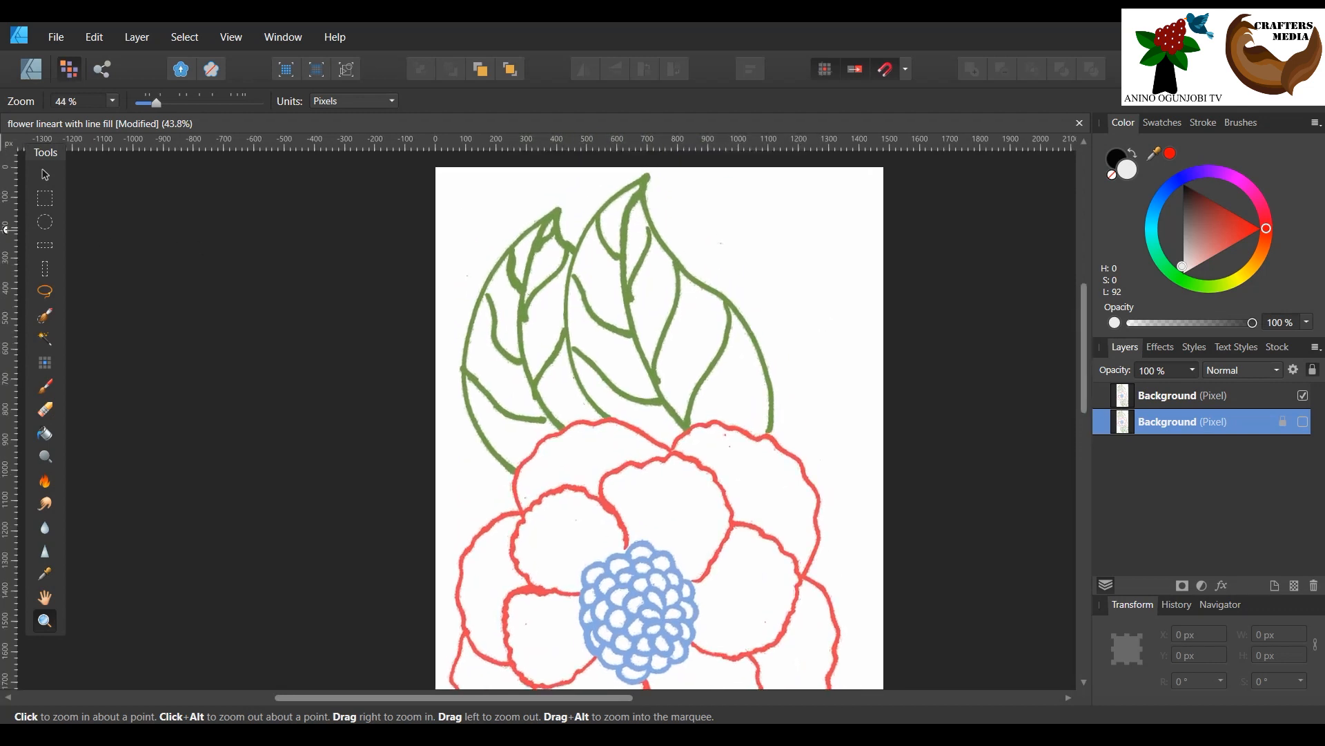
# Step: Delete the unlocked duplicate of the Background layer and make the locked original visible again
pyautogui.click(46, 176)
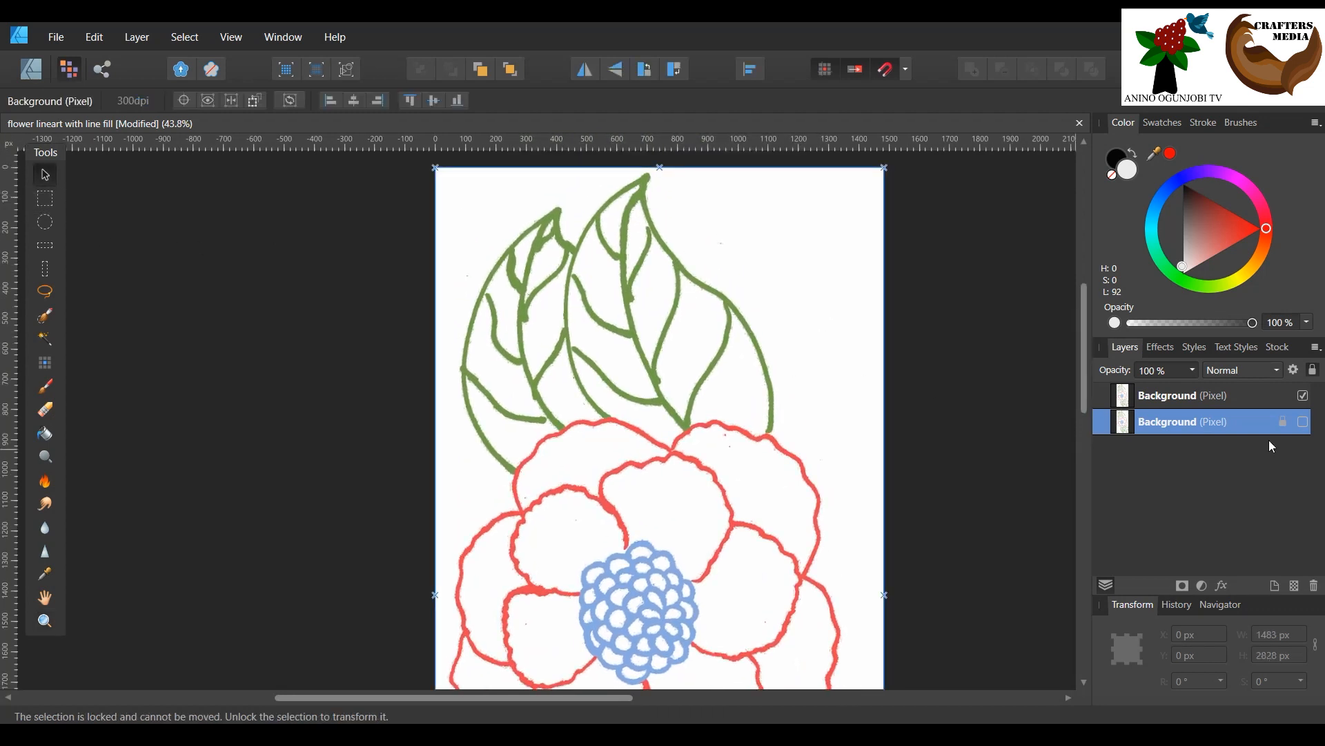
pyautogui.click(1269, 393)
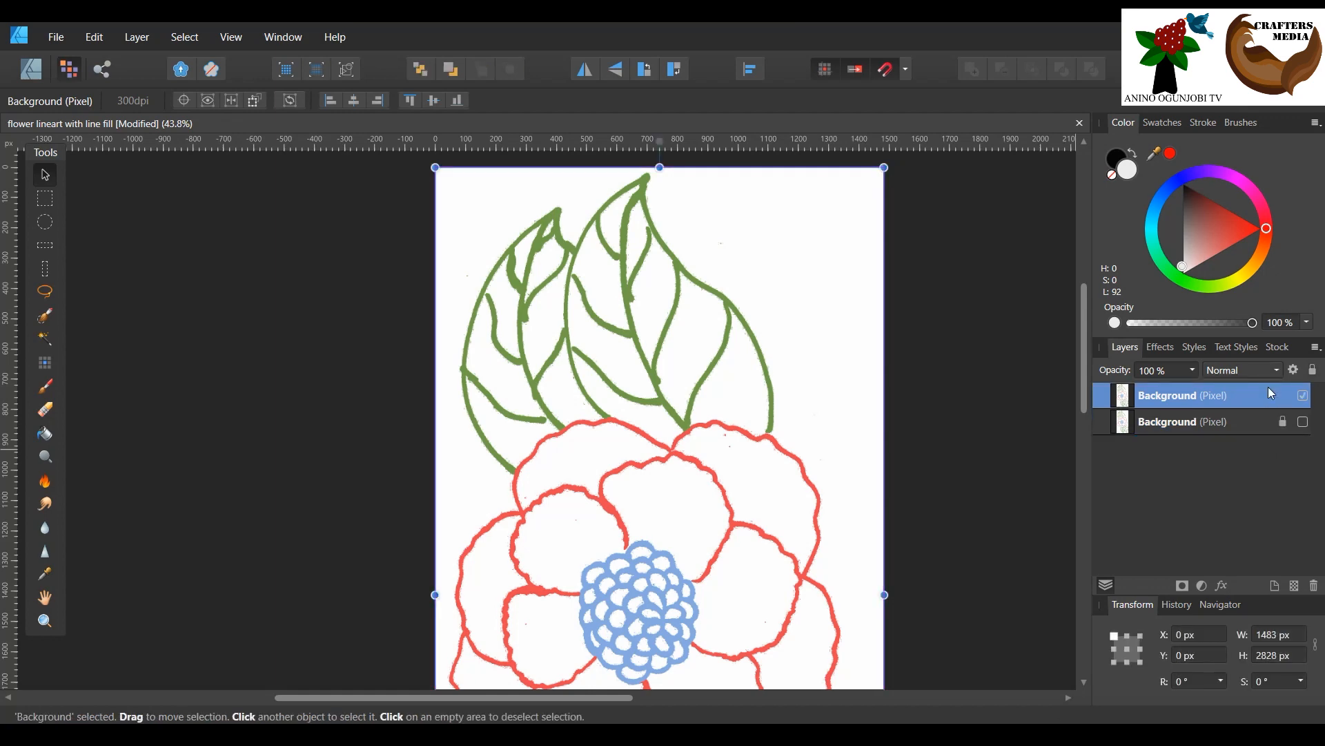
pyautogui.press('Delete')
pyautogui.click(1304, 398)
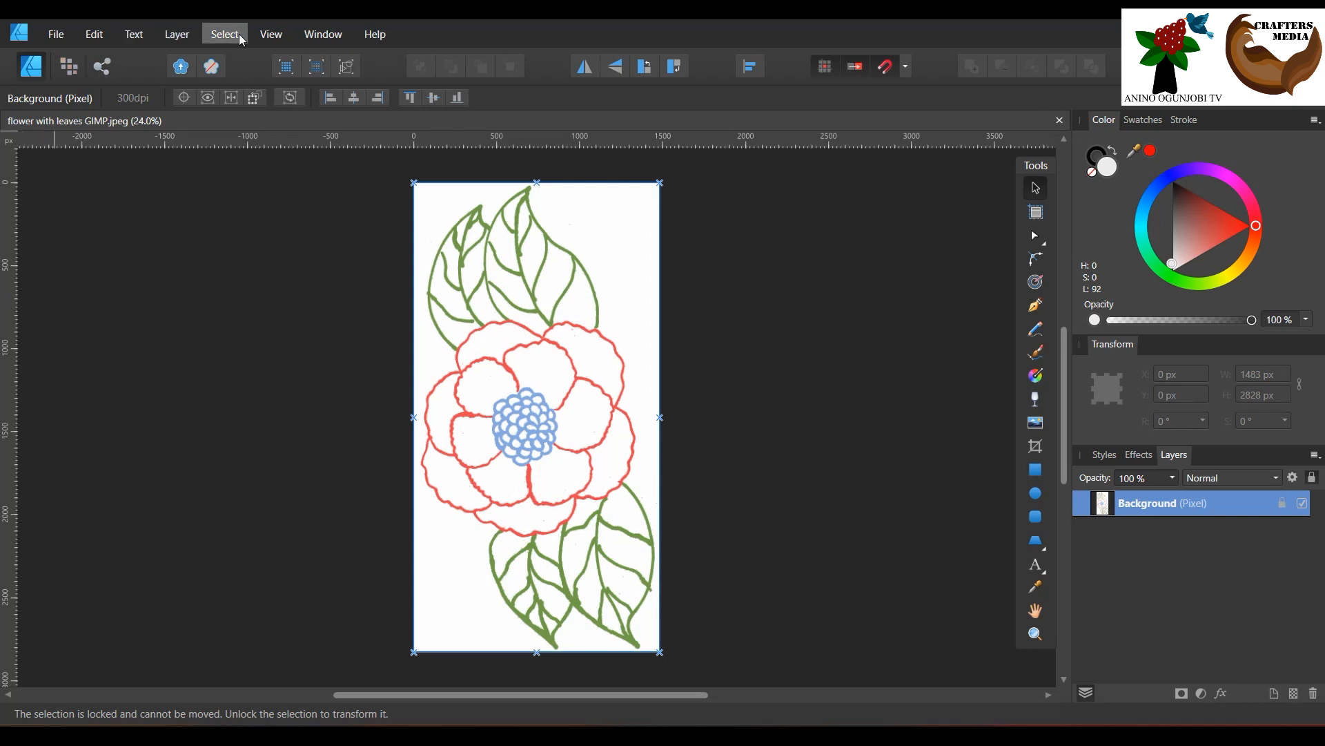
pyautogui.click(279, 37)
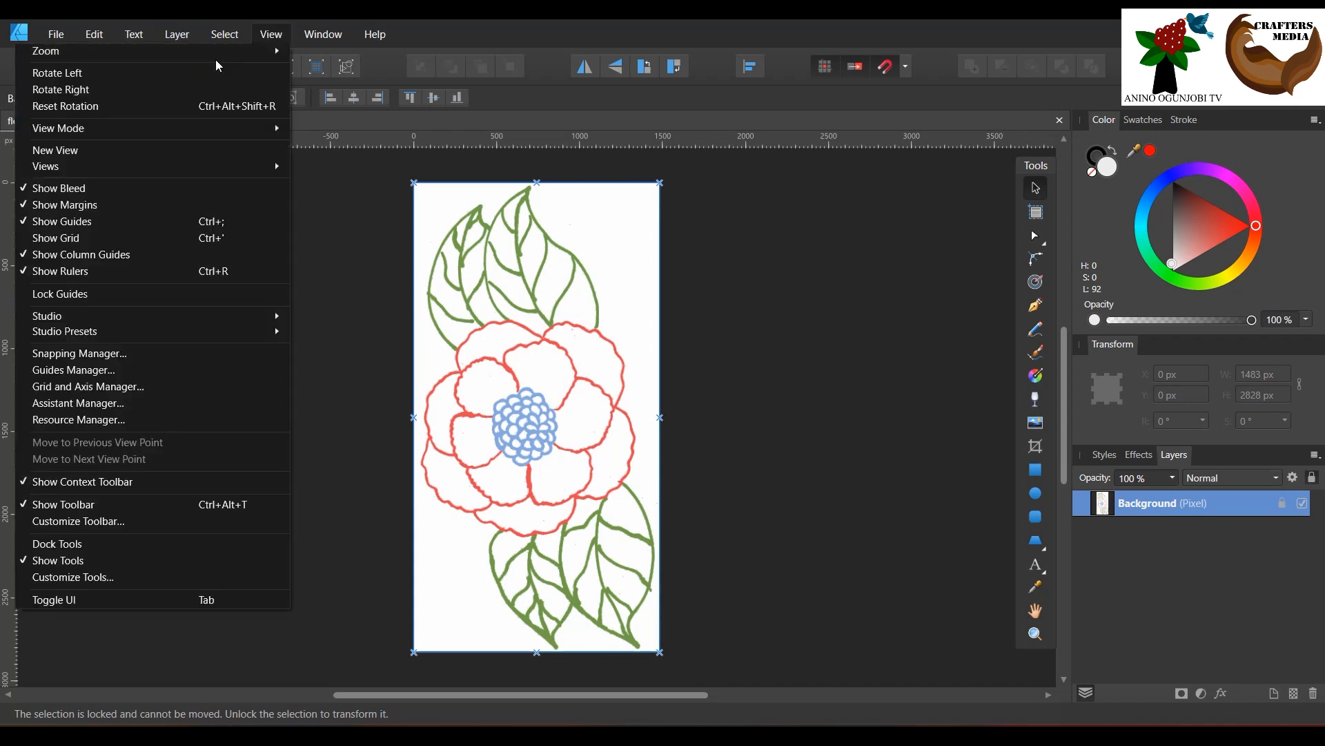
pyautogui.moveTo(270, 45)
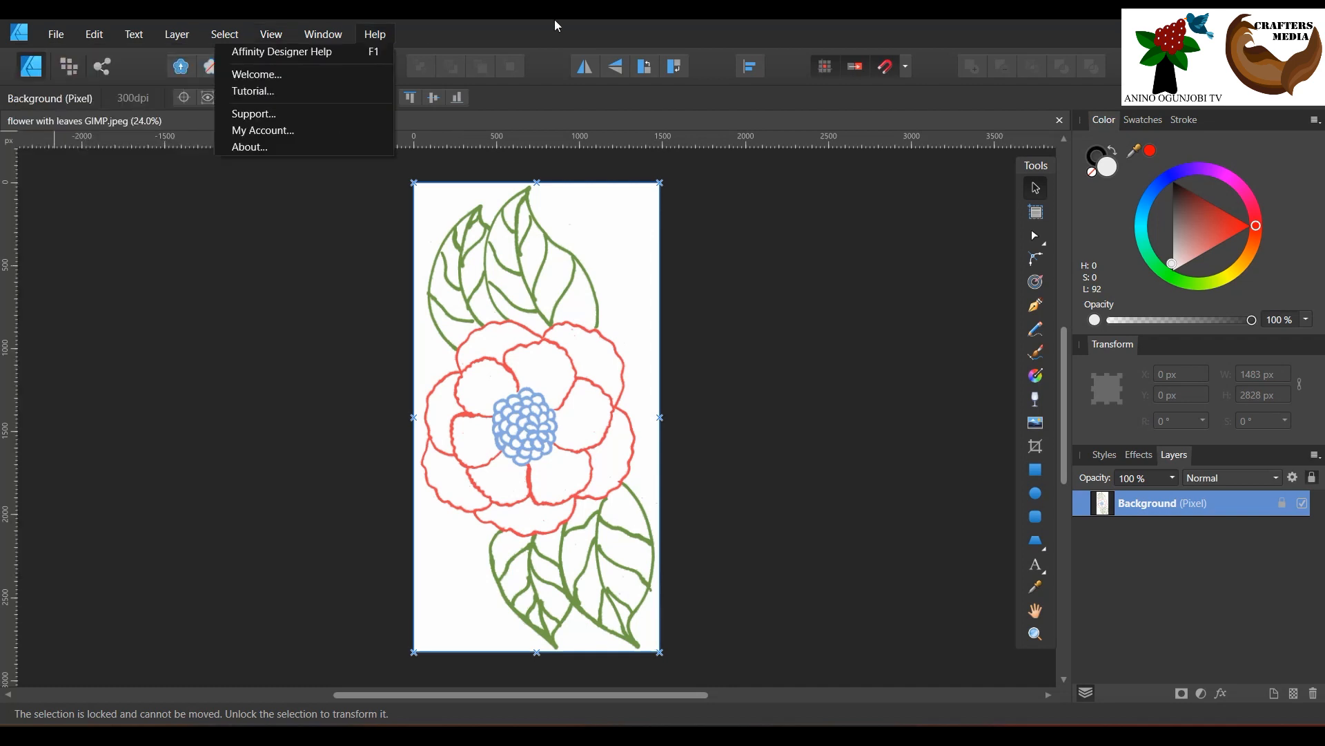
pyautogui.click(583, 21)
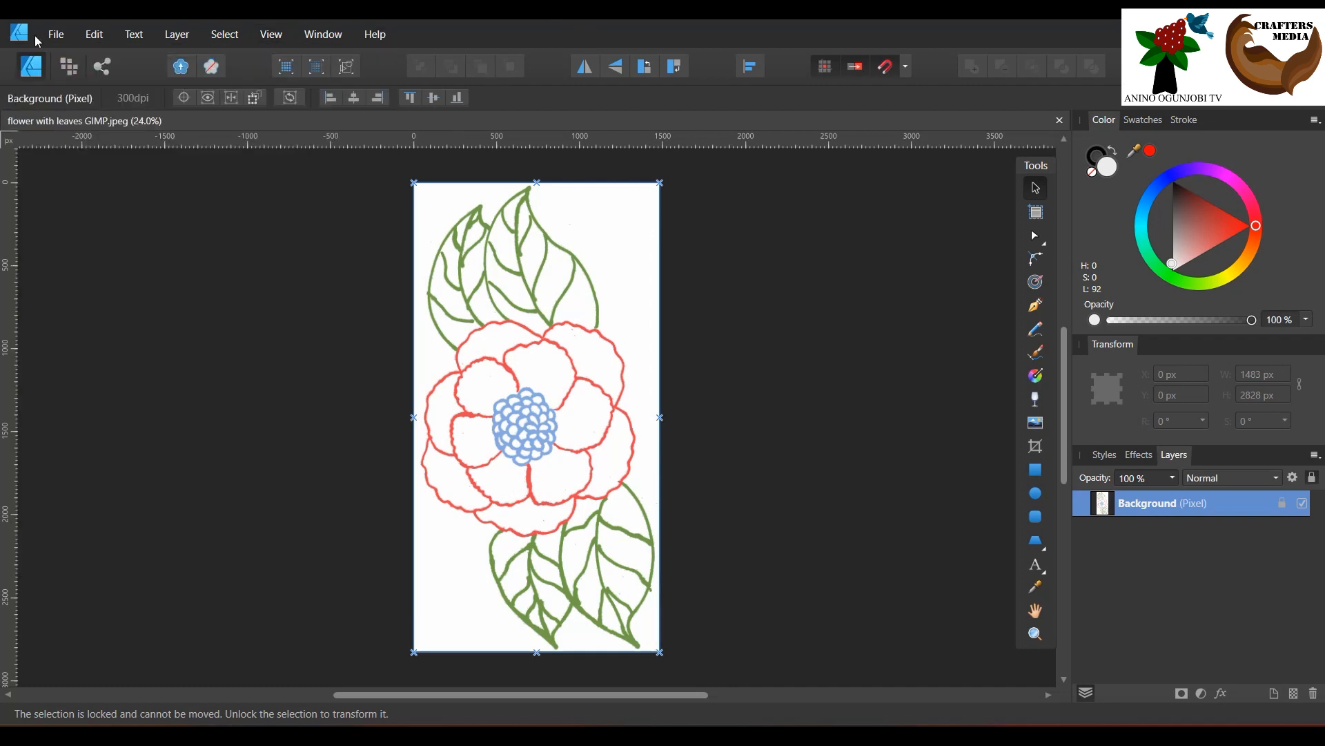
# Step: Change the page orientation from portrait to landscape in the document setup, with objects set to rescale
pyautogui.click(57, 35)
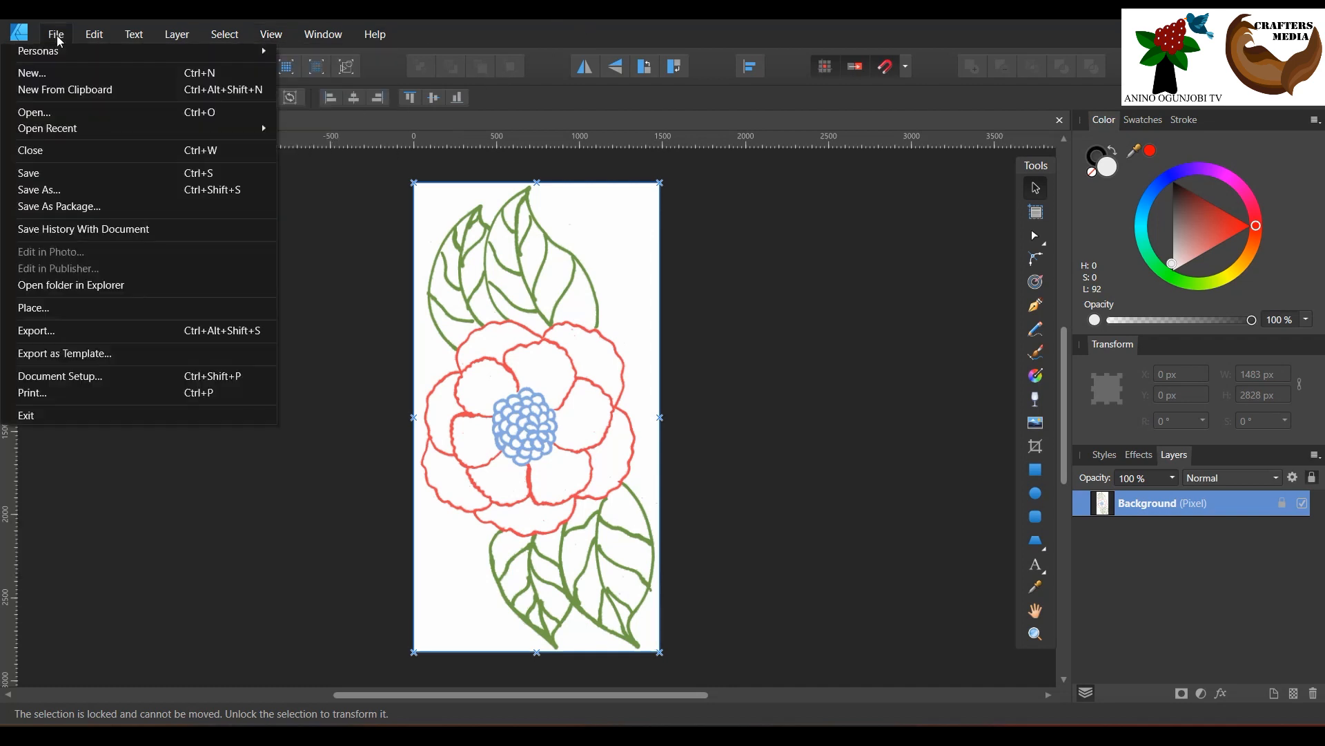
pyautogui.click(80, 373)
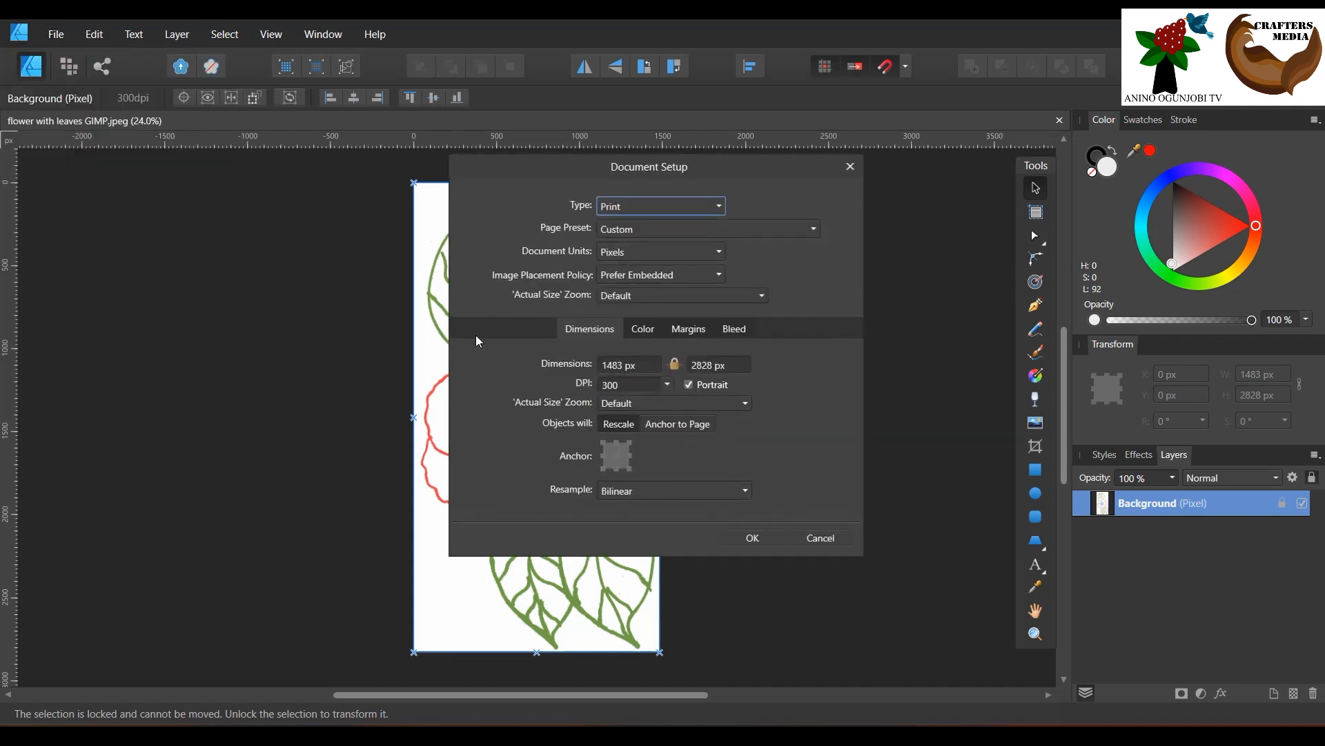
pyautogui.click(690, 386)
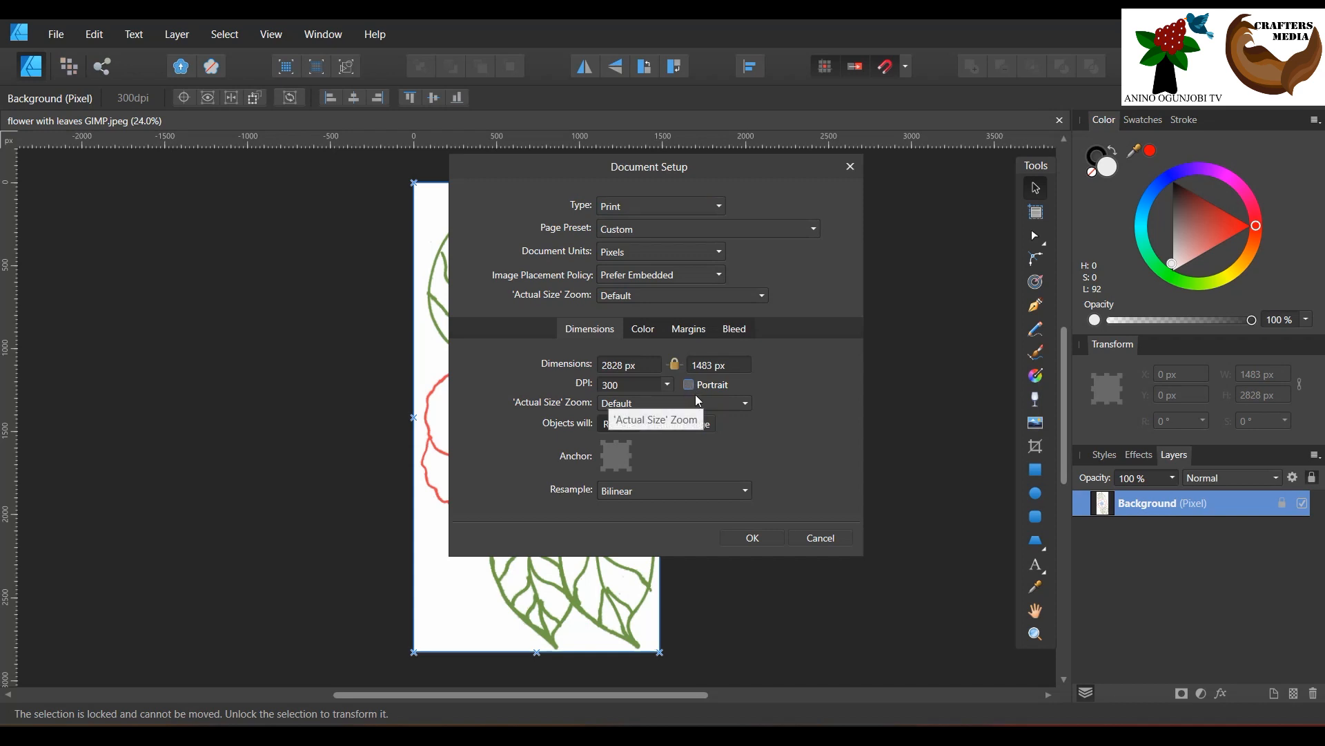
pyautogui.moveTo(784, 164); pyautogui.dragTo(1024, 125)
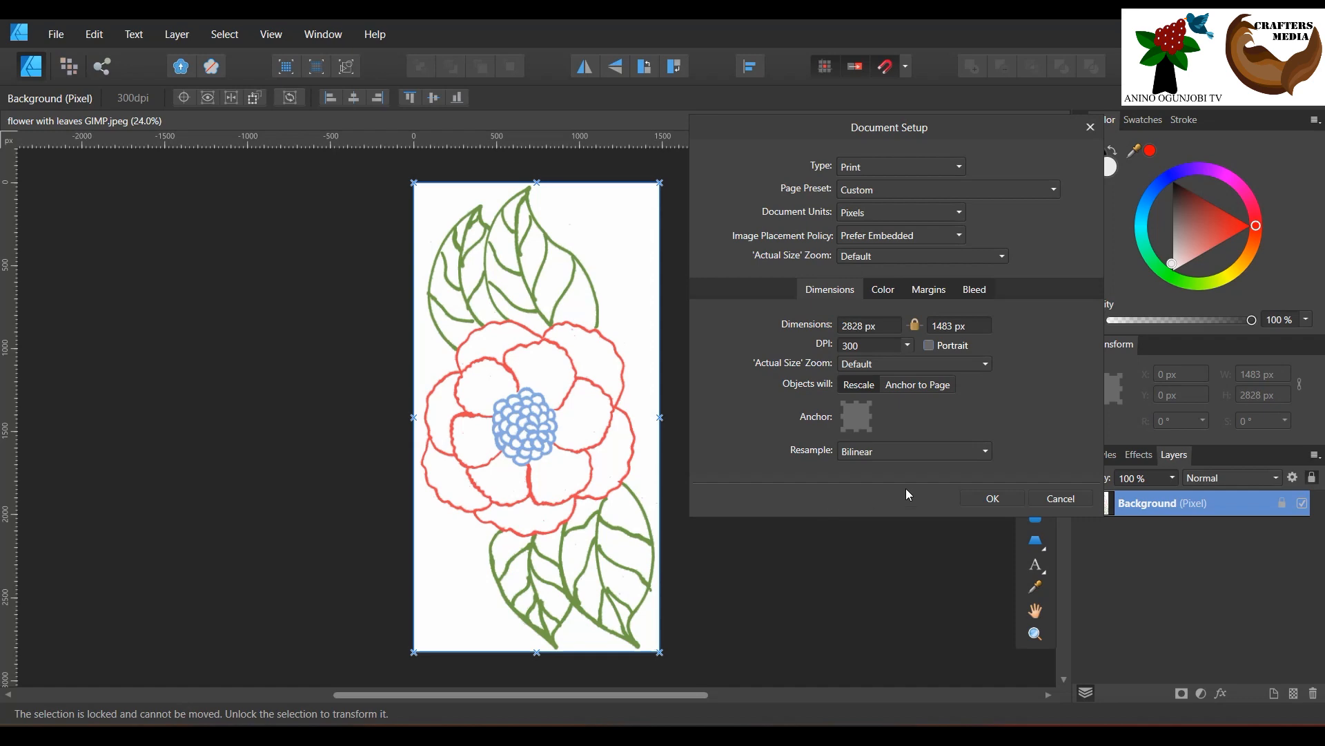
pyautogui.click(993, 499)
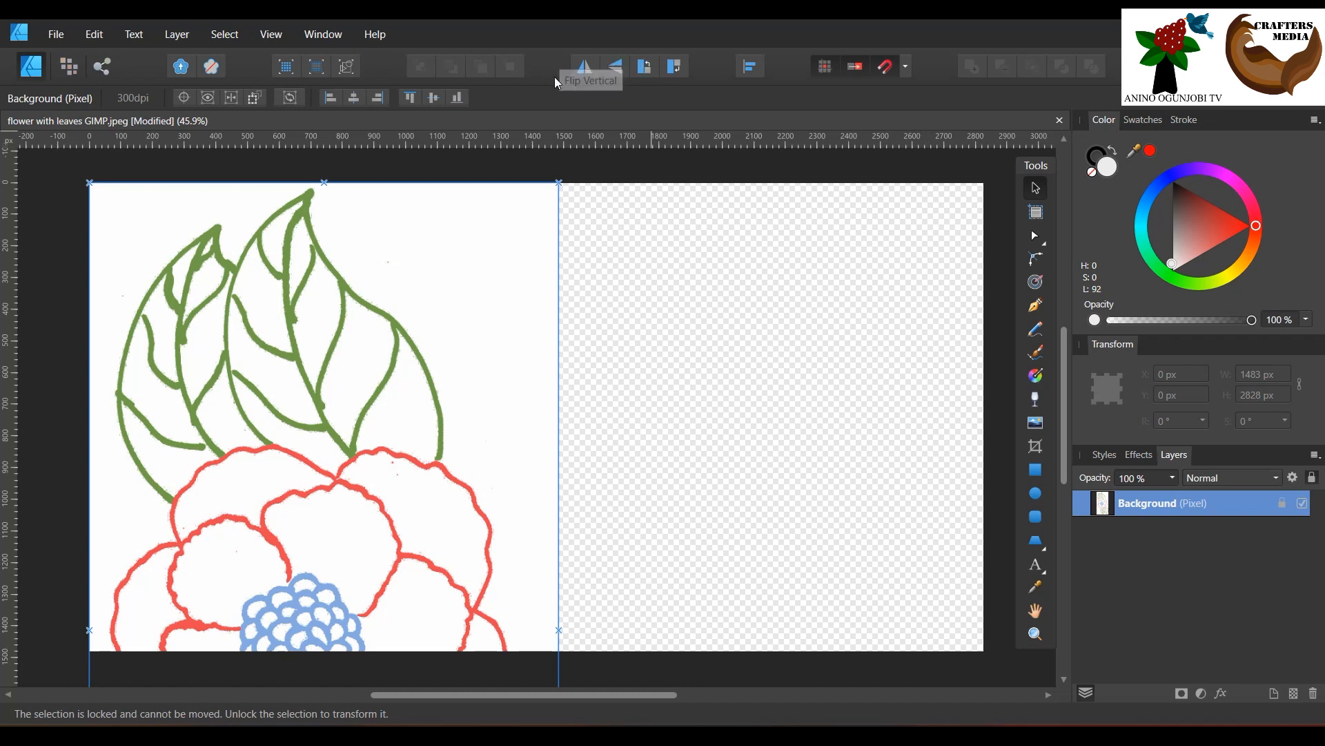
# Step: Rotate the Background image a quarter turn, unlocked and aligned to the landscape page, and flip it vertically
pyautogui.click(641, 74)
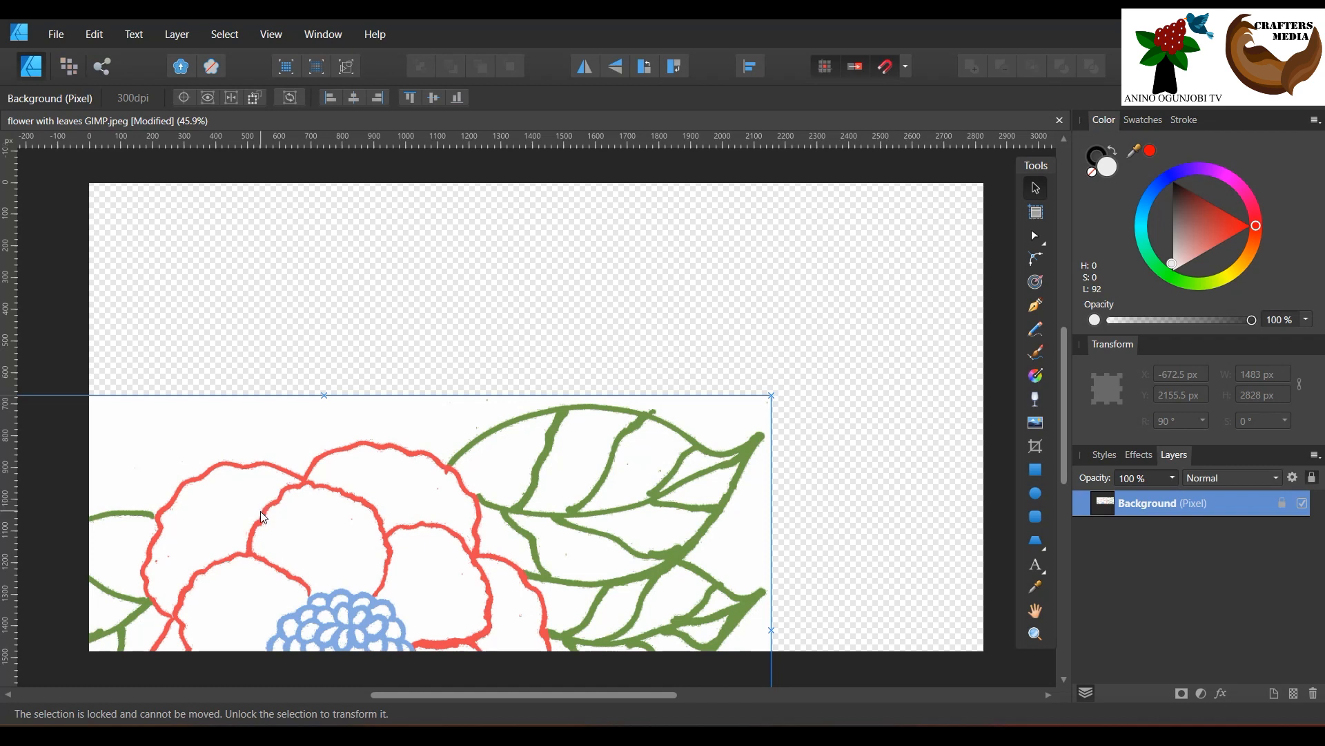
pyautogui.moveTo(262, 517); pyautogui.dragTo(321, 475)
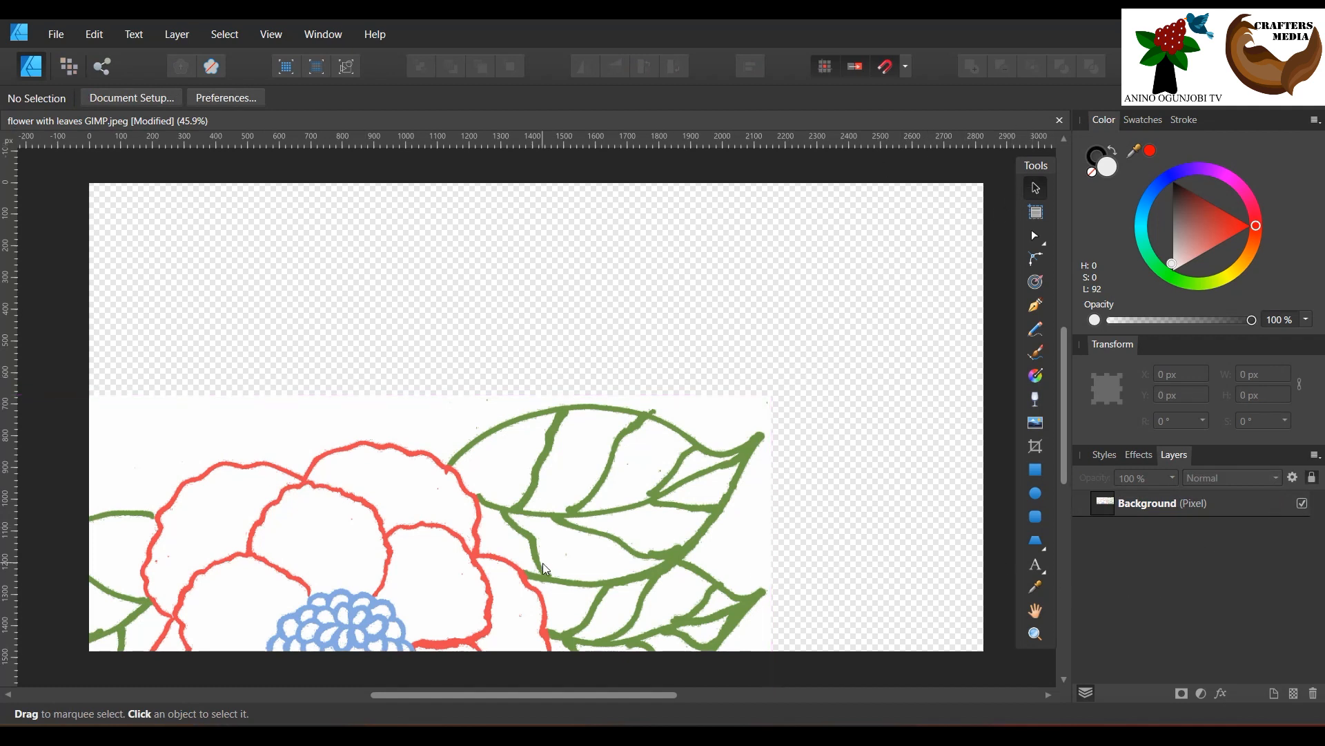
pyautogui.moveTo(544, 500); pyautogui.dragTo(756, 288)
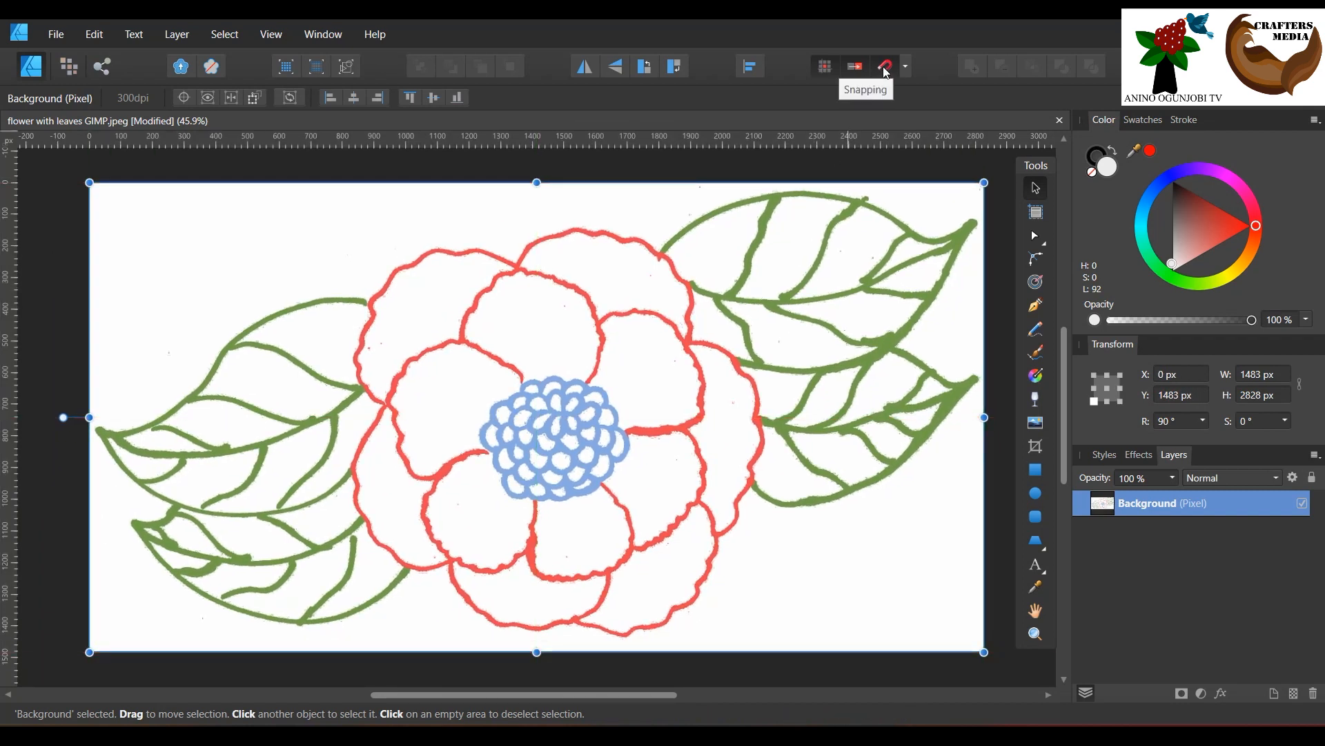
pyautogui.moveTo(428, 286)
pyautogui.mouseDown()
pyautogui.moveTo(421, 305)
pyautogui.moveTo(429, 284)
pyautogui.mouseUp()
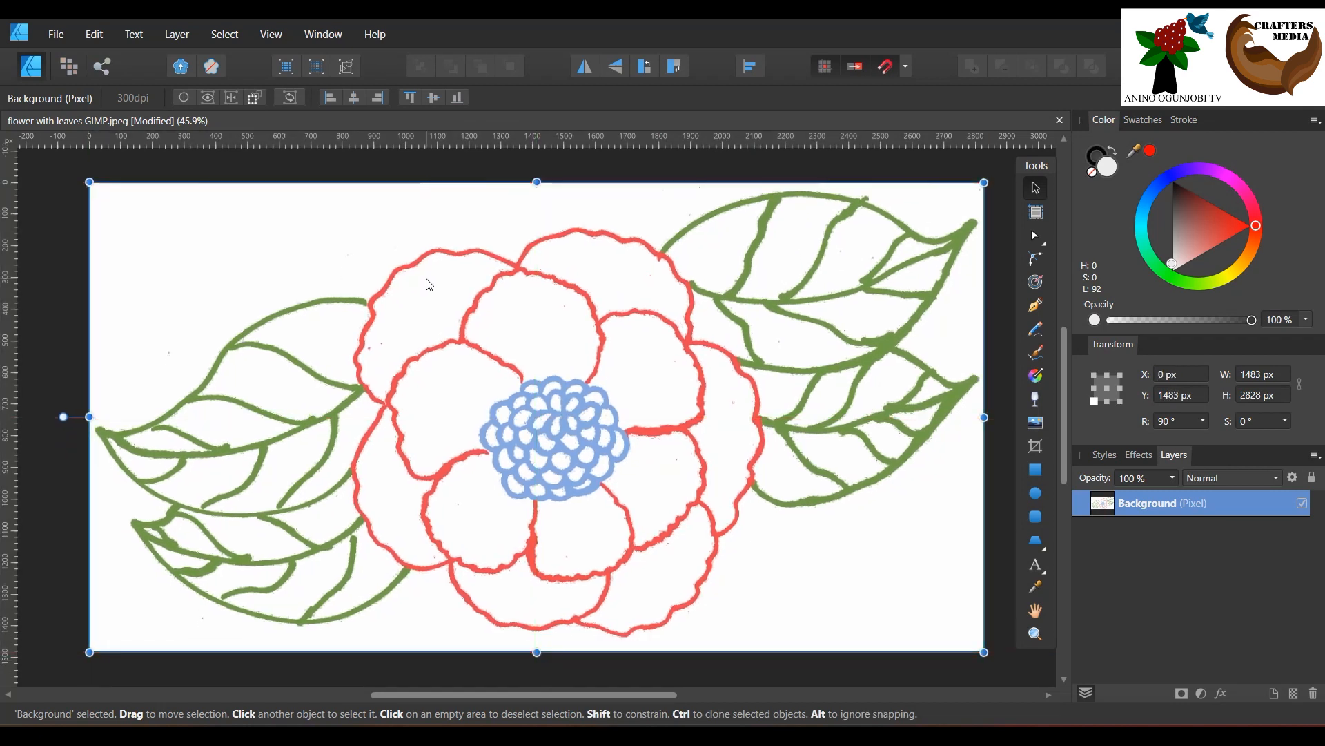
pyautogui.click(616, 69)
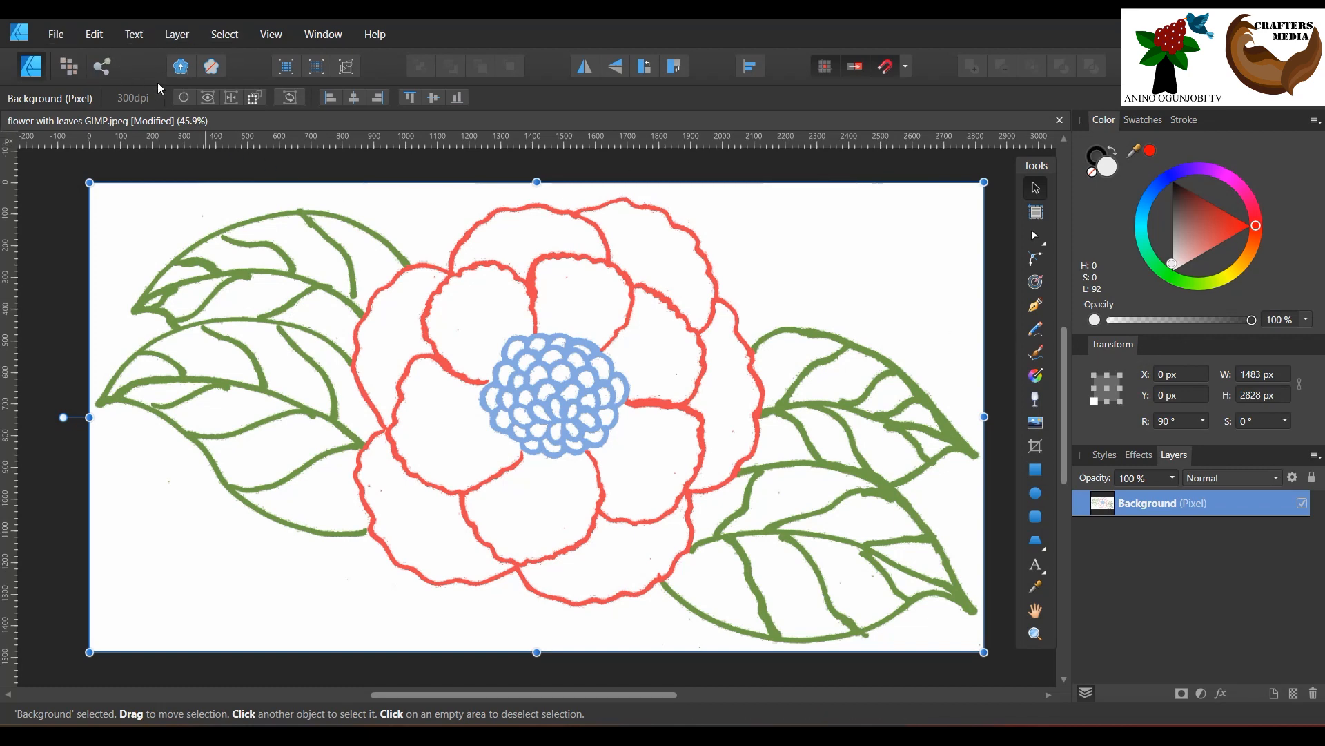
# Step: Undo the flip, move, unlocking, rotation and page orientation change to restore the portrait flower document
pyautogui.click(88, 38)
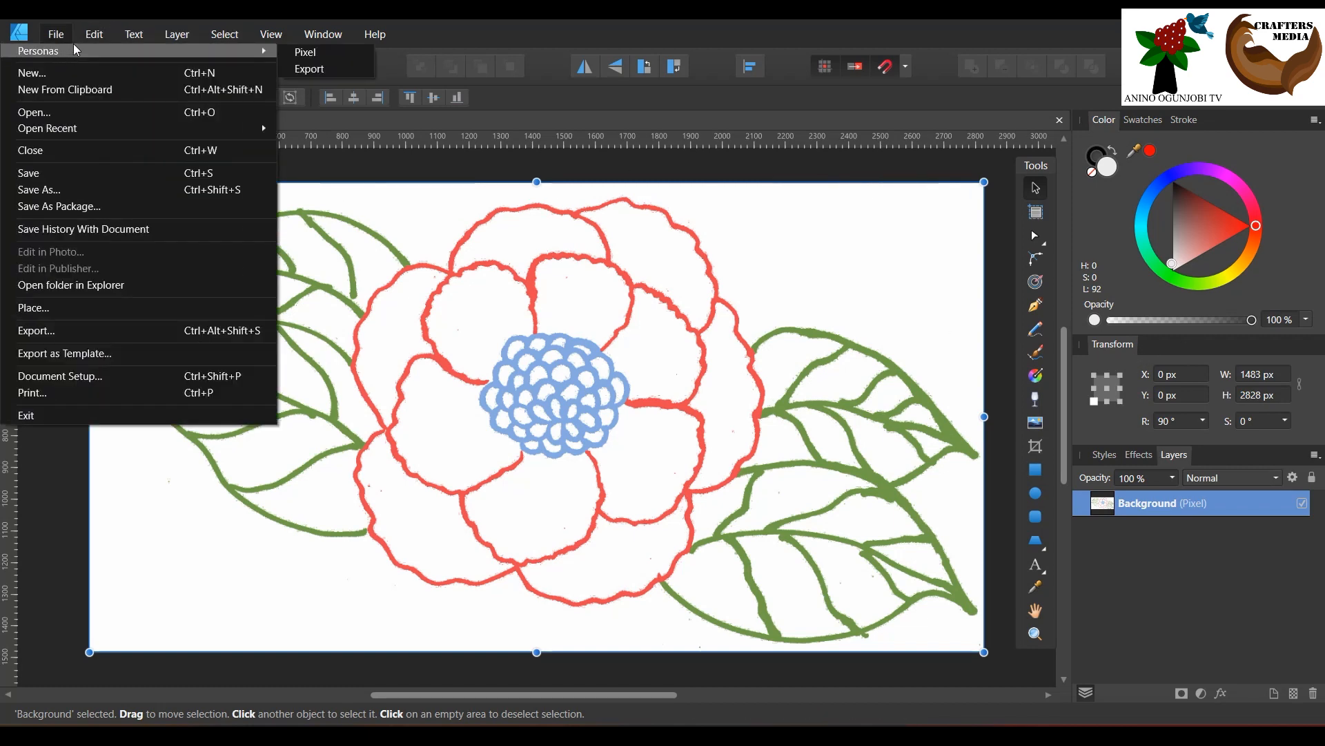
pyautogui.click(81, 49)
pyautogui.click(87, 40)
pyautogui.click(80, 54)
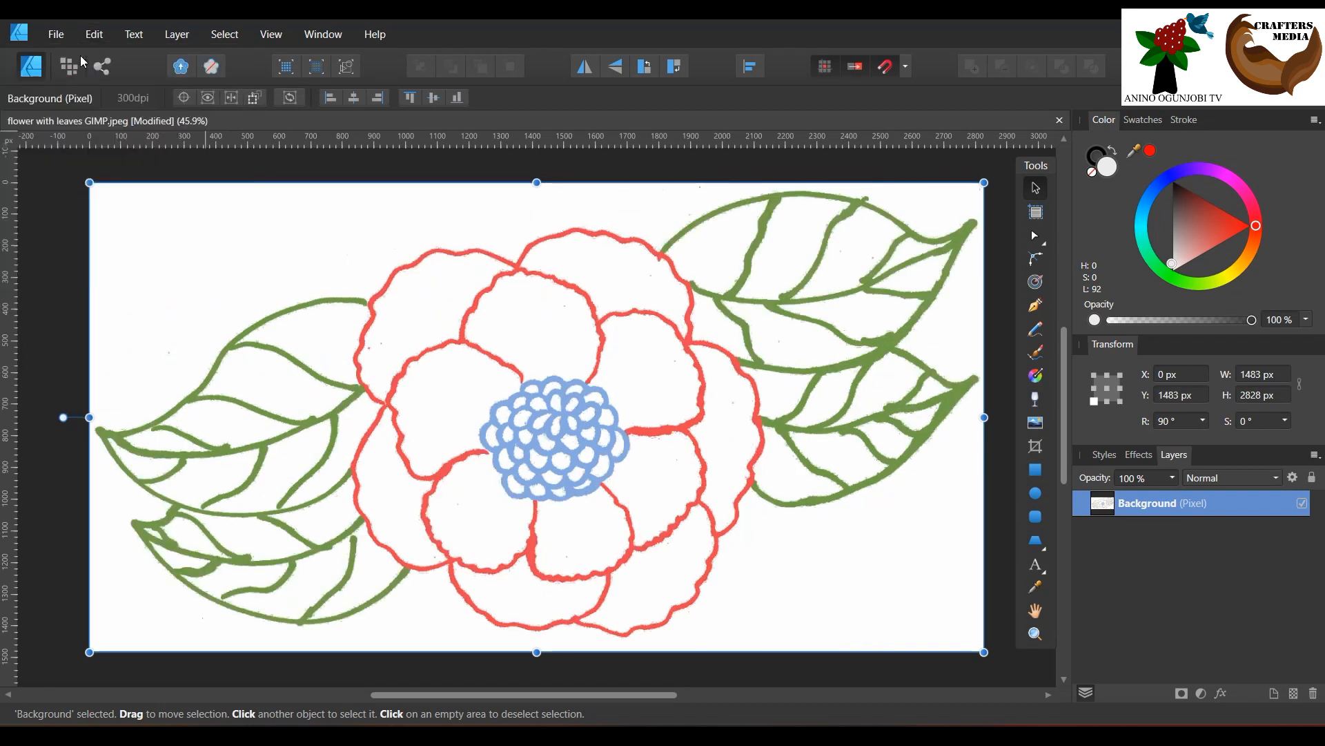
pyautogui.click(98, 35)
pyautogui.click(76, 51)
pyautogui.click(95, 34)
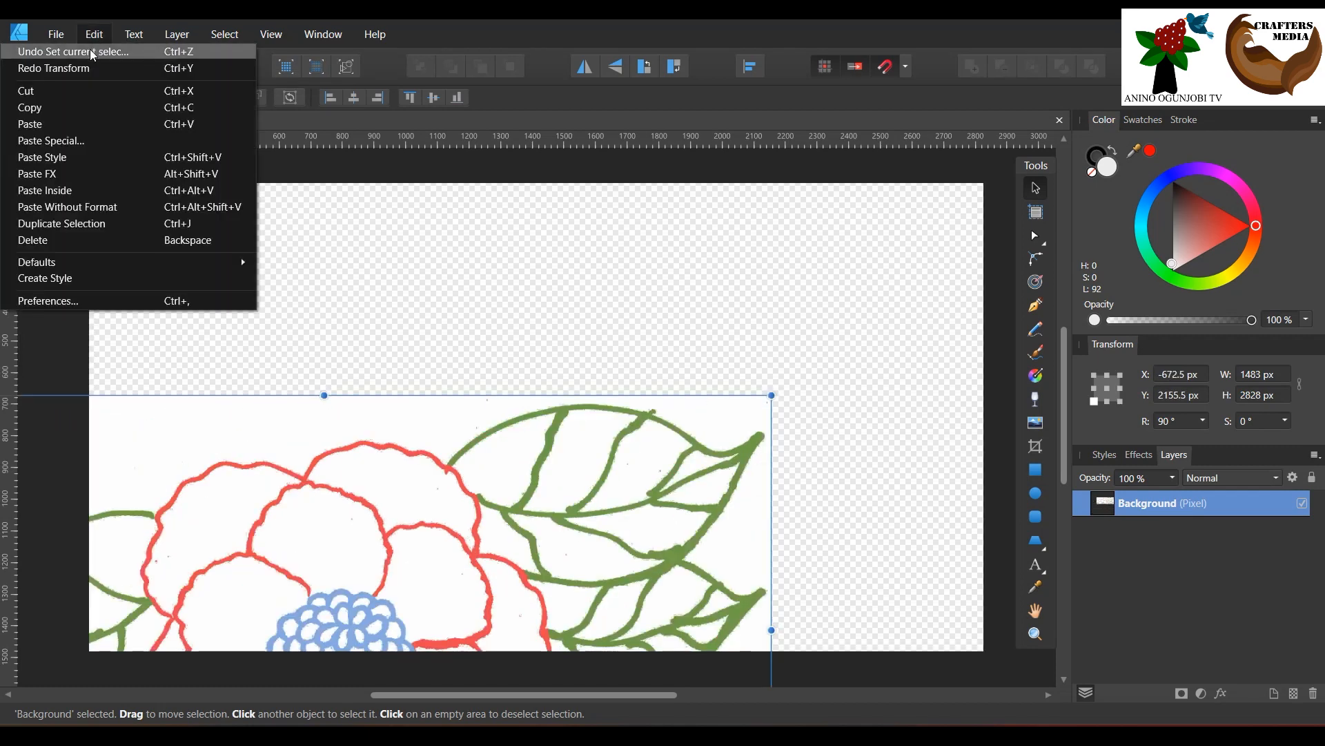
pyautogui.click(76, 51)
pyautogui.click(98, 35)
pyautogui.click(94, 34)
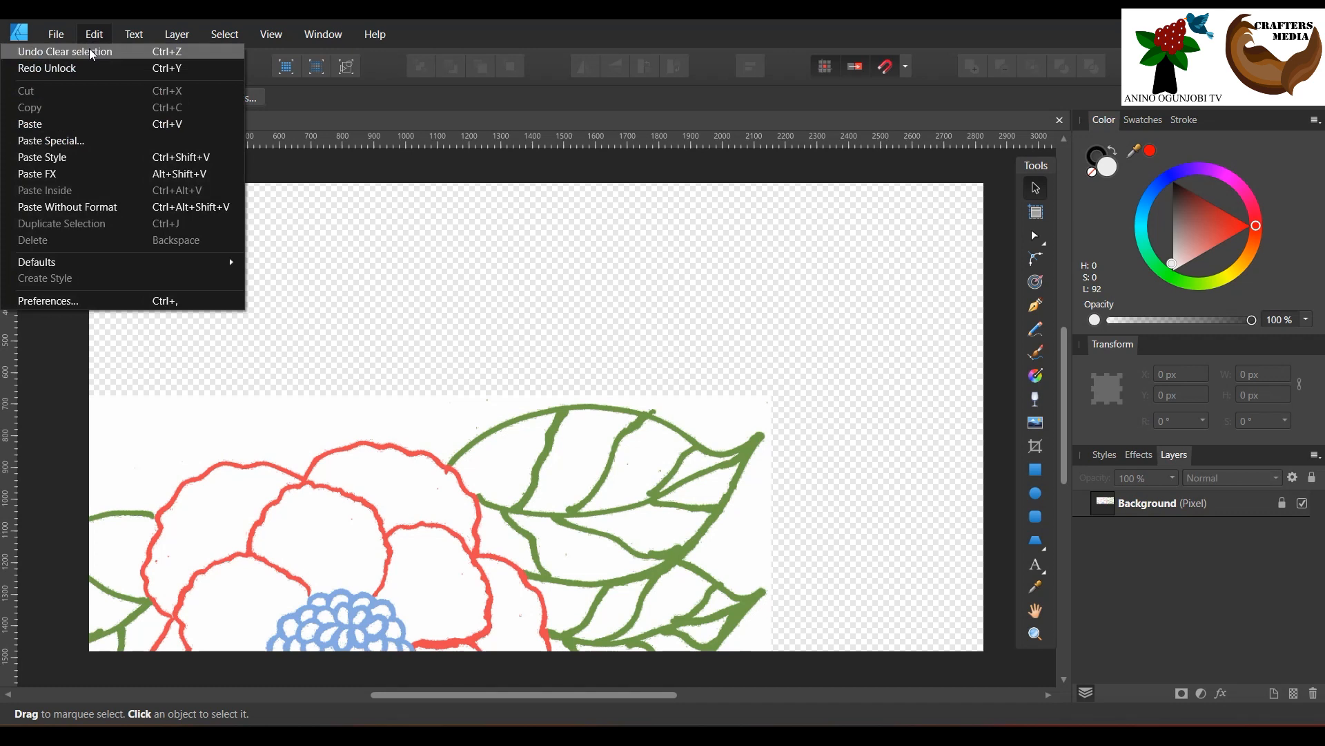
pyautogui.click(93, 53)
pyautogui.click(94, 34)
pyautogui.click(93, 54)
pyautogui.click(94, 35)
pyautogui.click(94, 53)
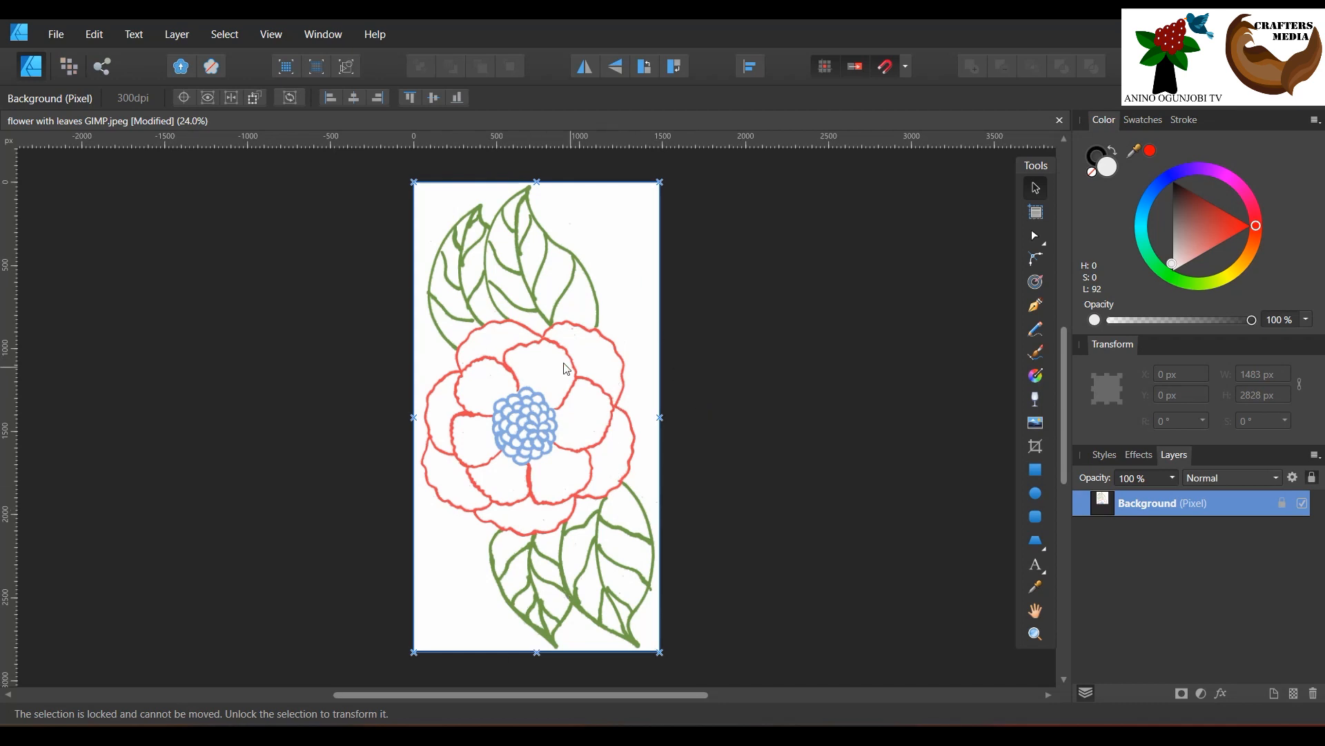
# Step: Set the page to landscape orientation in the document setup, with objects anchored to the page
pyautogui.click(69, 34)
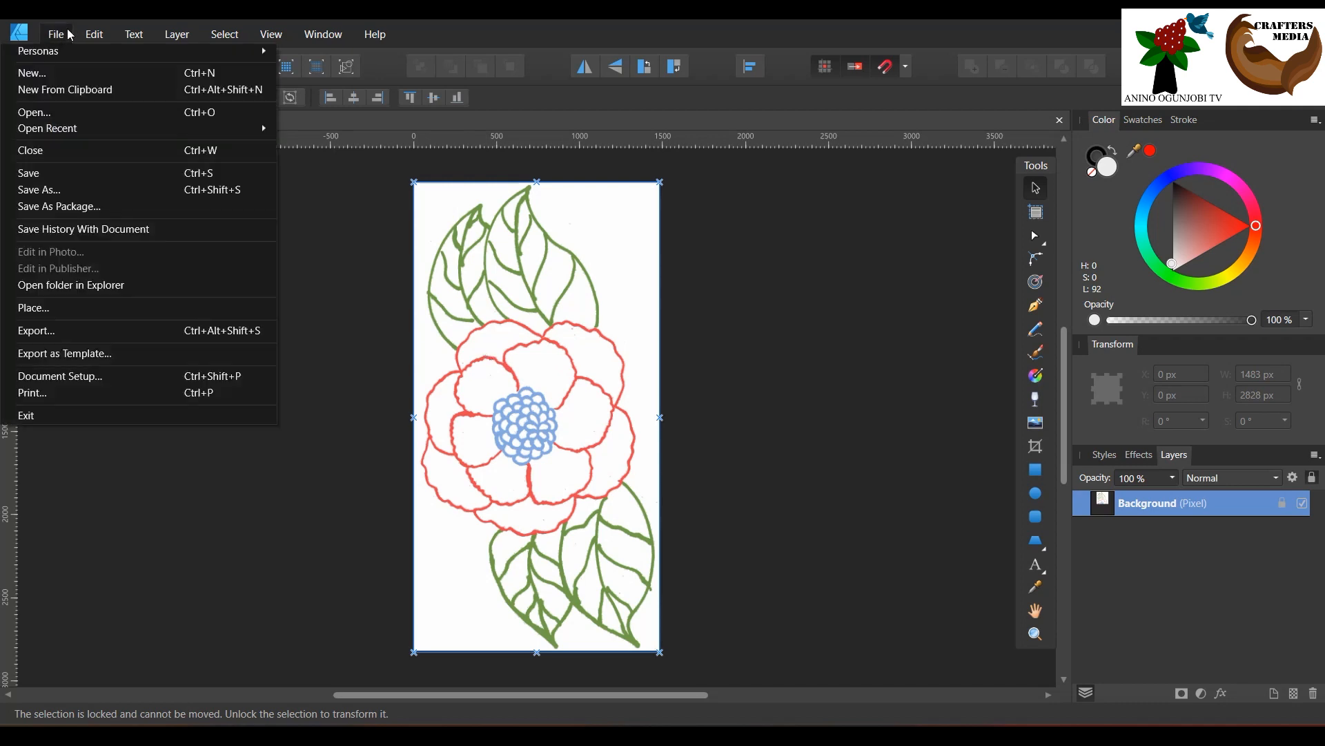
pyautogui.click(77, 377)
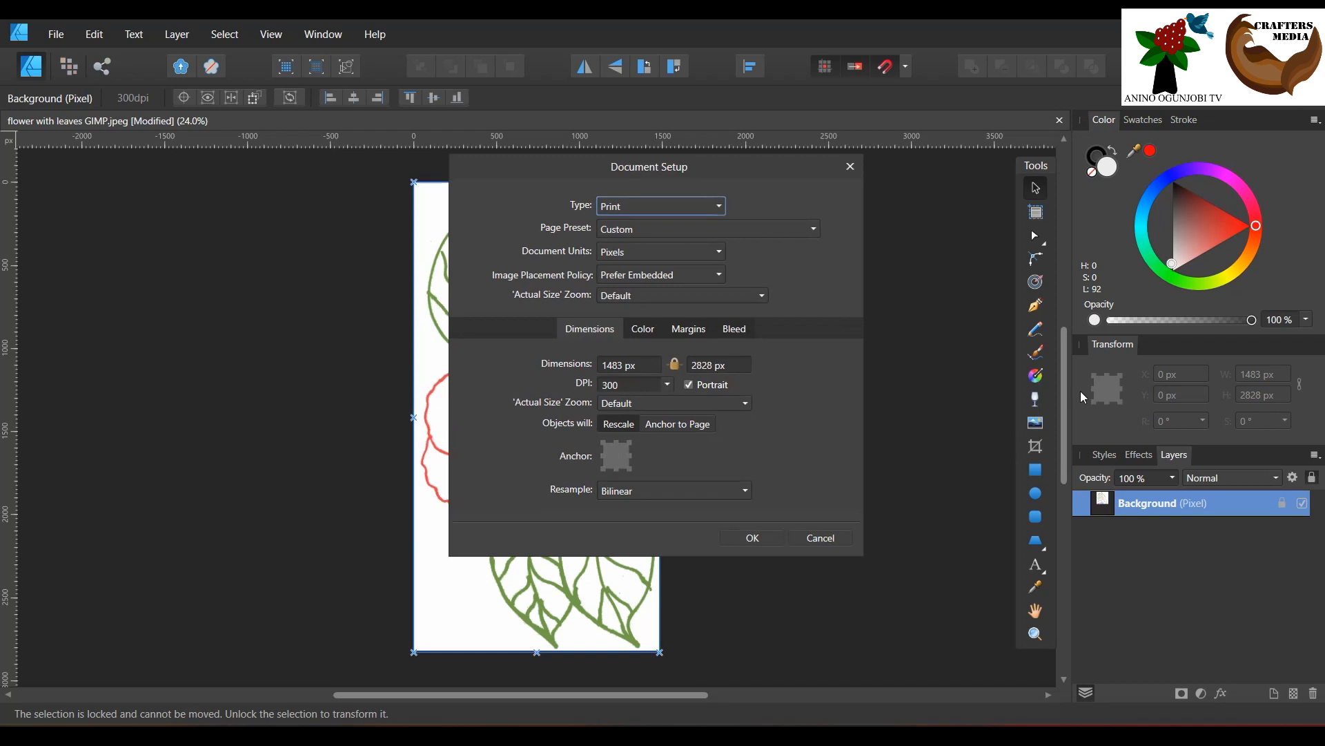
pyautogui.moveTo(791, 165); pyautogui.dragTo(1014, 146)
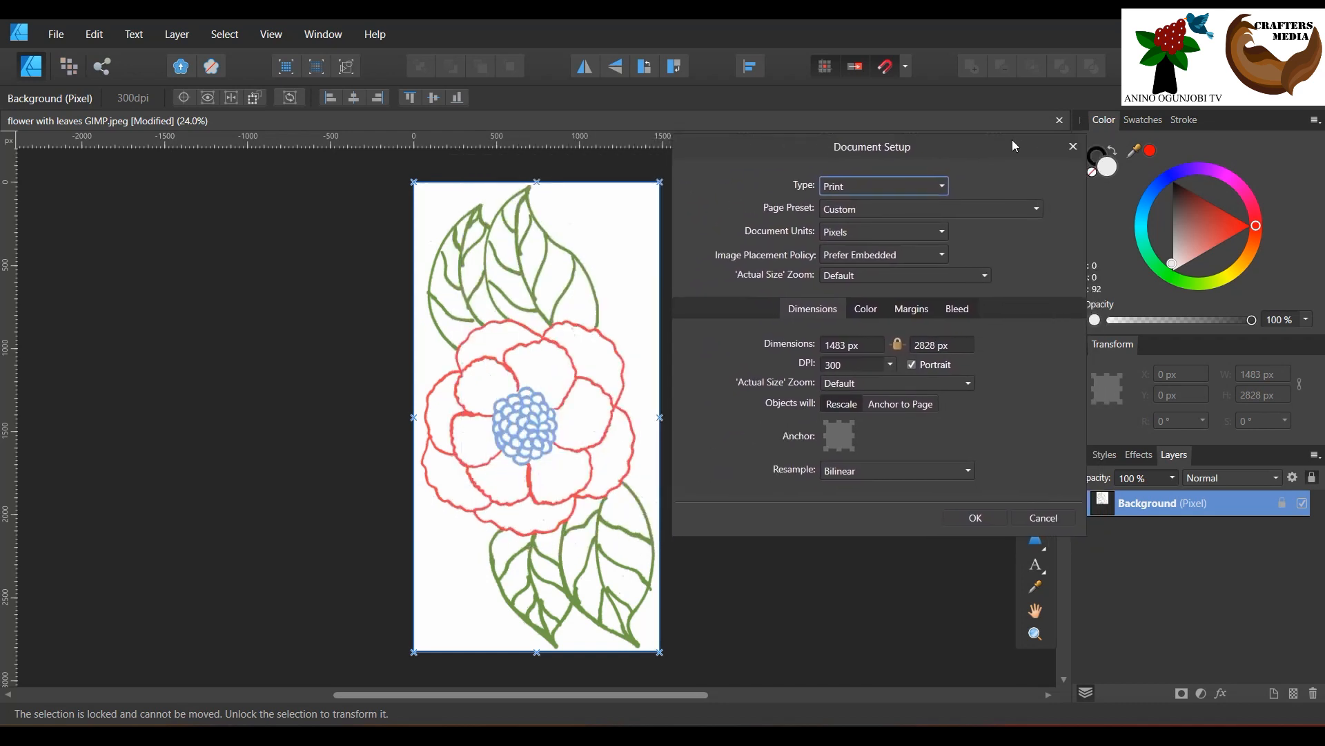
pyautogui.click(912, 366)
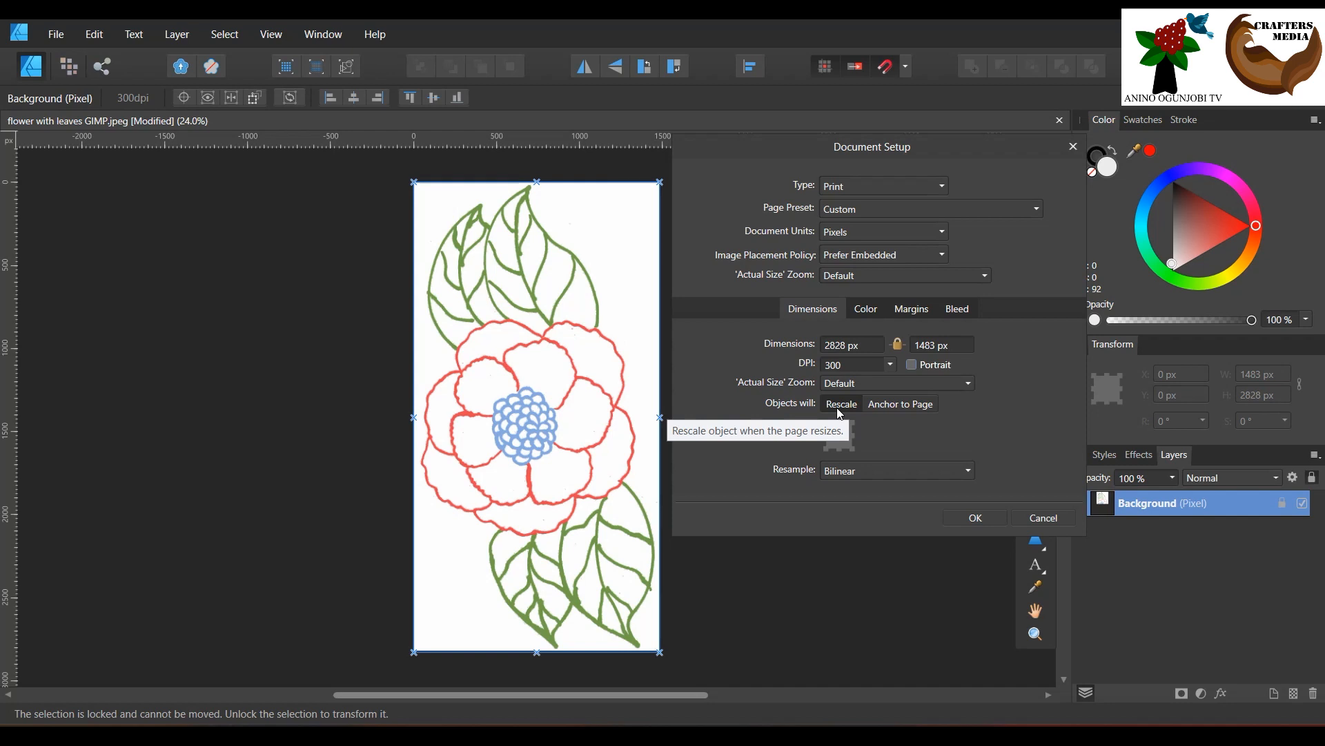
pyautogui.click(911, 405)
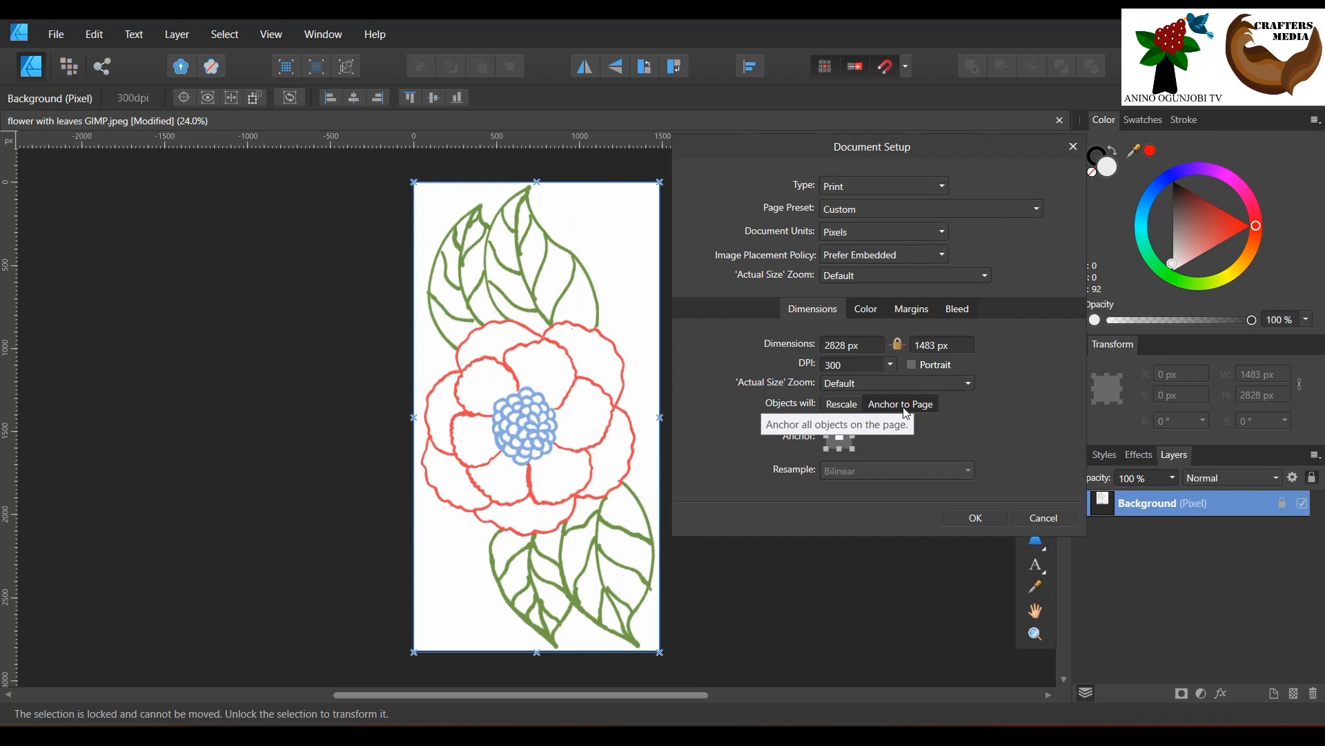
pyautogui.click(973, 518)
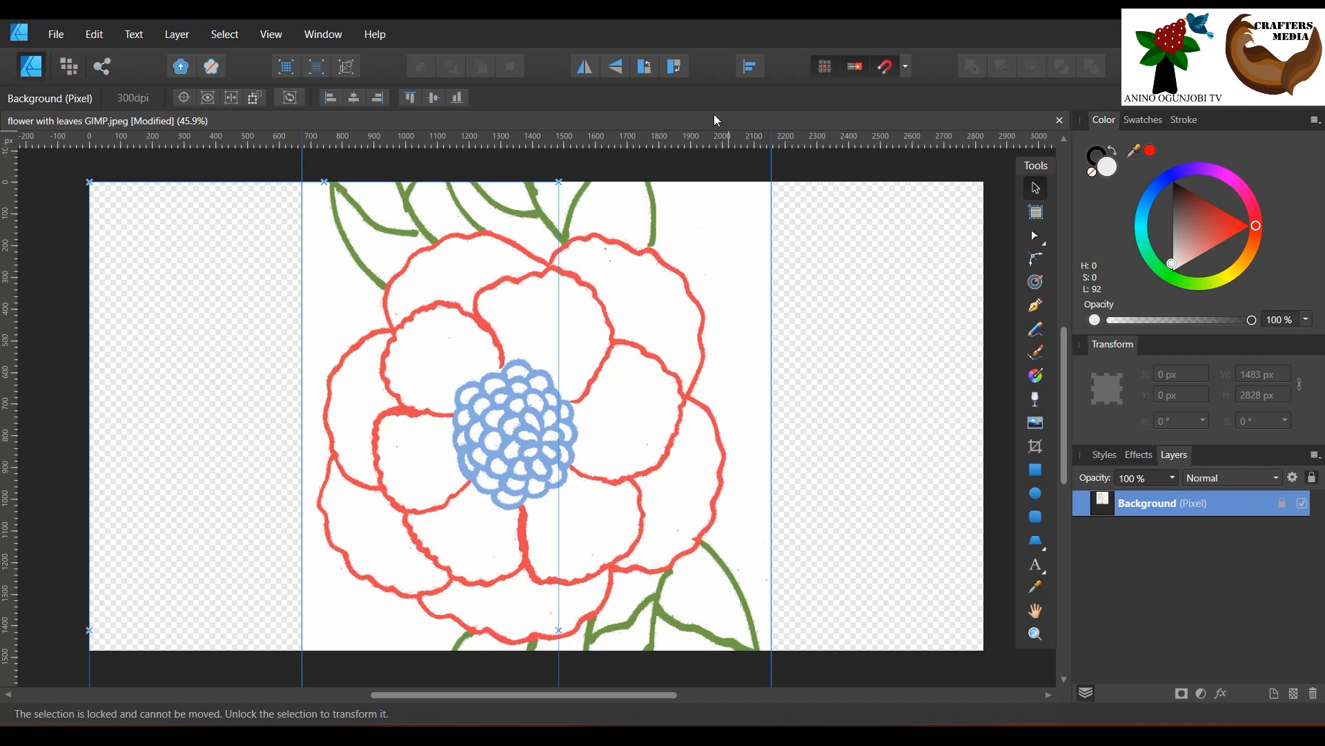
# Step: Rotate the Background image clockwise in place of a tried and undone counter-clockwise rotation
pyautogui.click(643, 67)
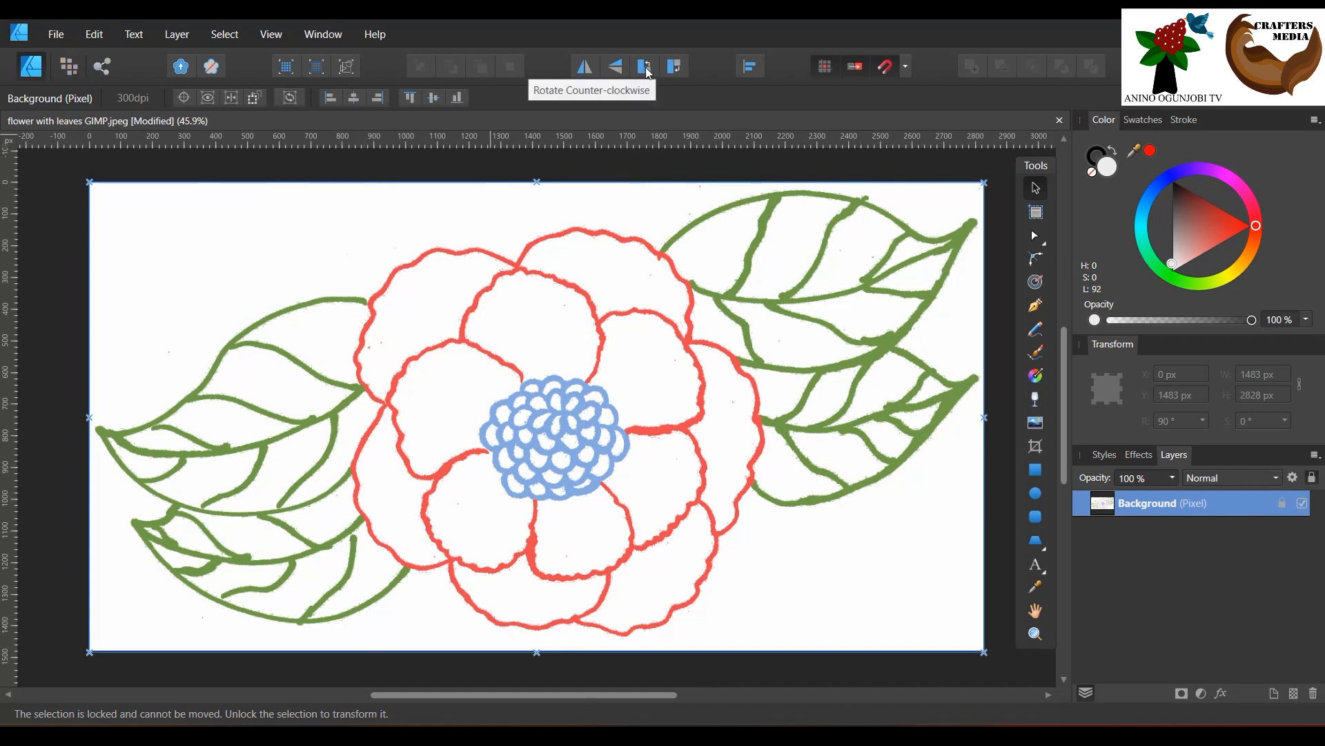
pyautogui.click(94, 33)
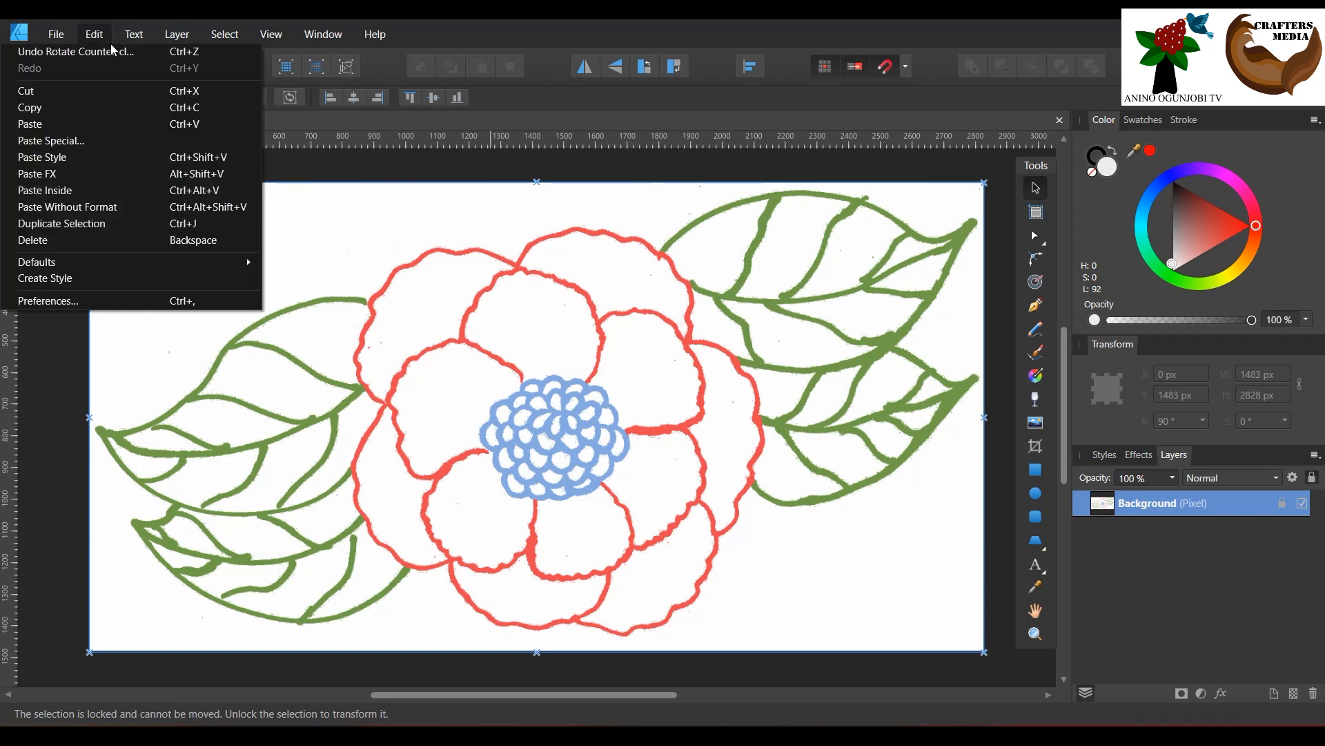
pyautogui.click(113, 51)
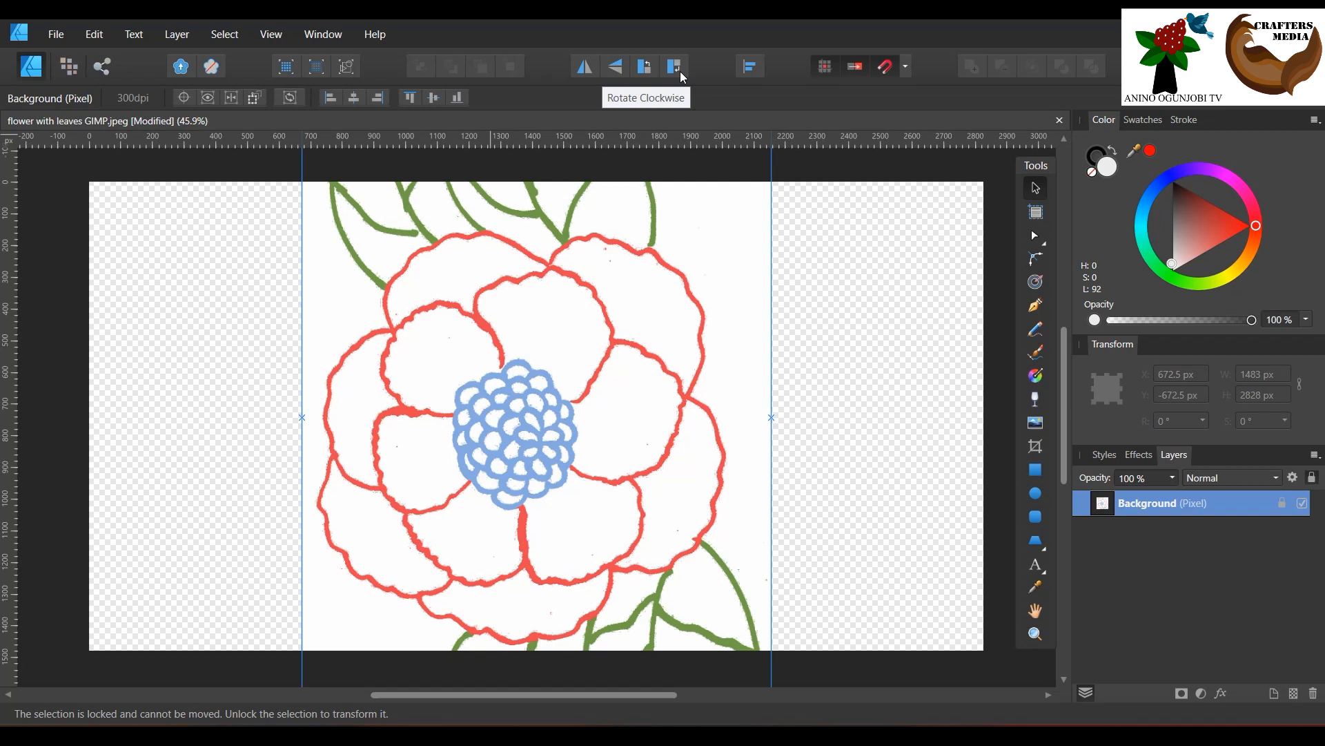
pyautogui.click(680, 72)
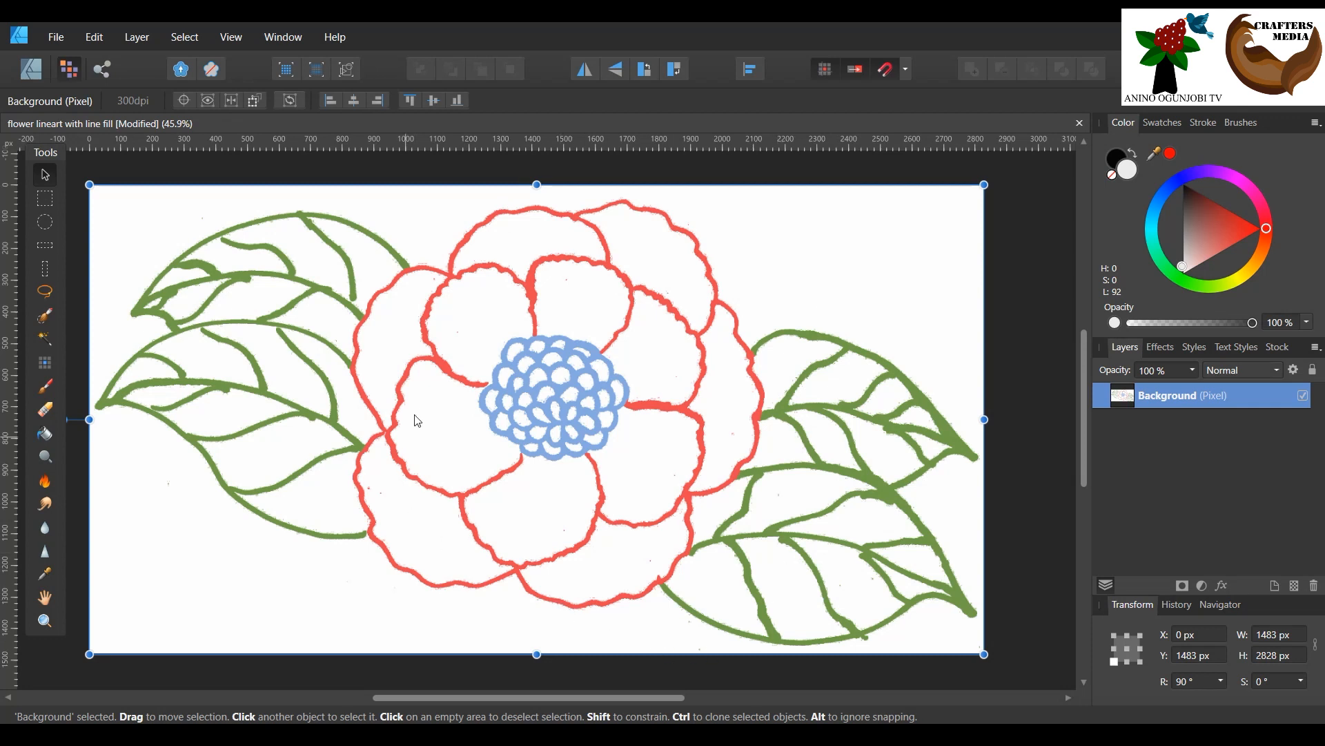
# Step: Try a flood selection inside the uppermost leaf at 20% tolerance with Contiguous on, and deselect it
pyautogui.click(45, 341)
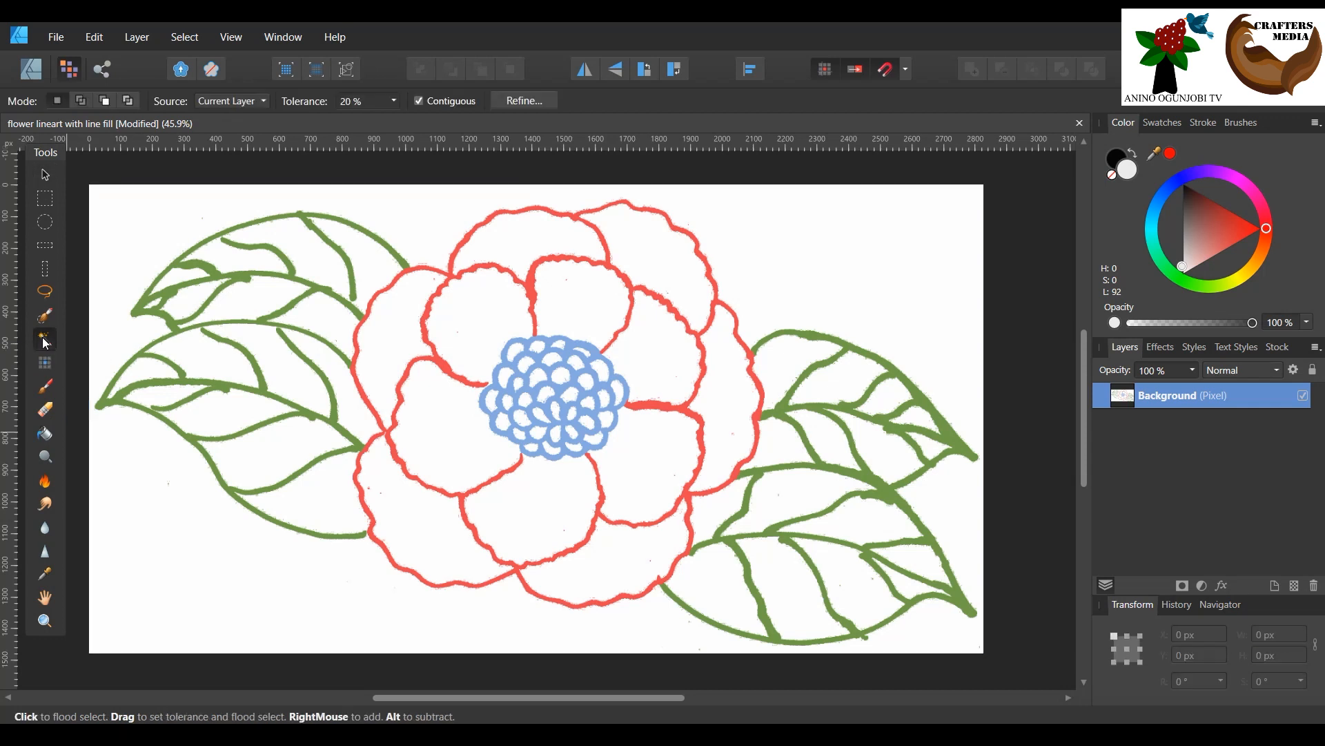
pyautogui.click(222, 257)
pyautogui.press('v')
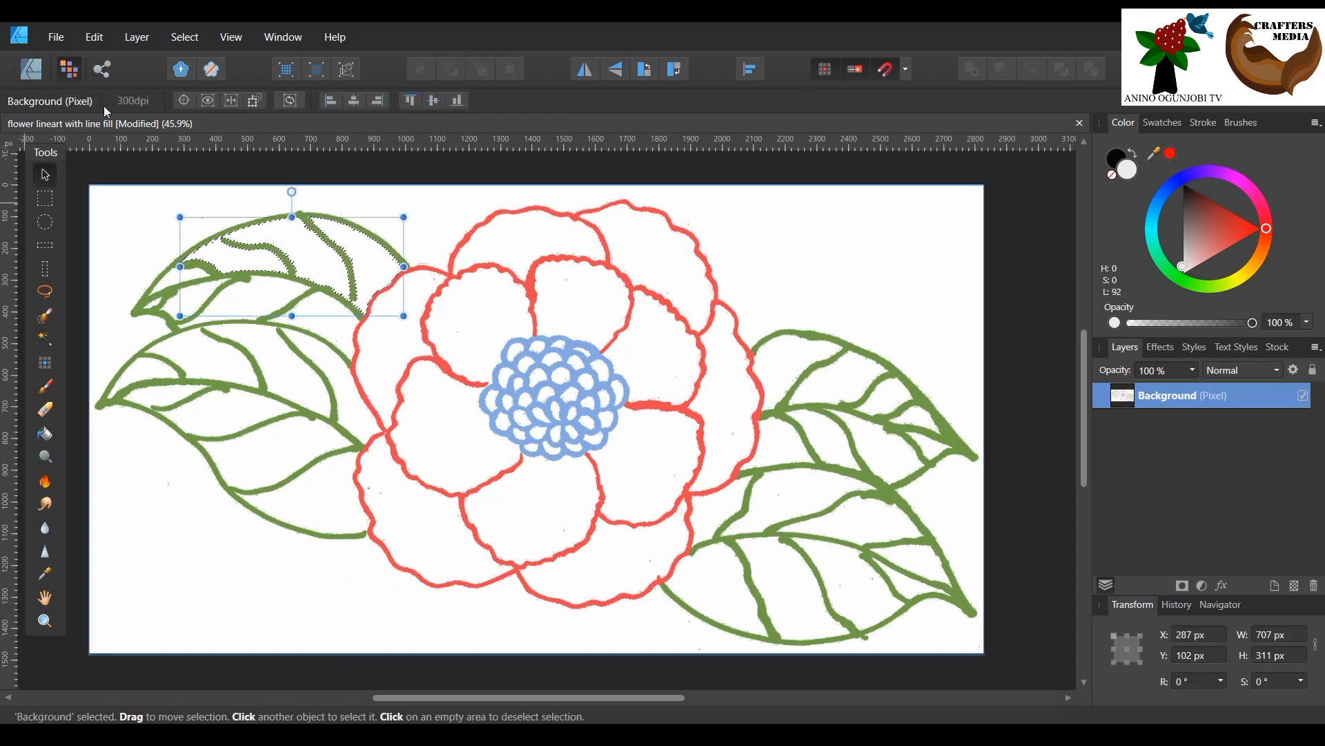
pyautogui.click(172, 31)
pyautogui.click(181, 34)
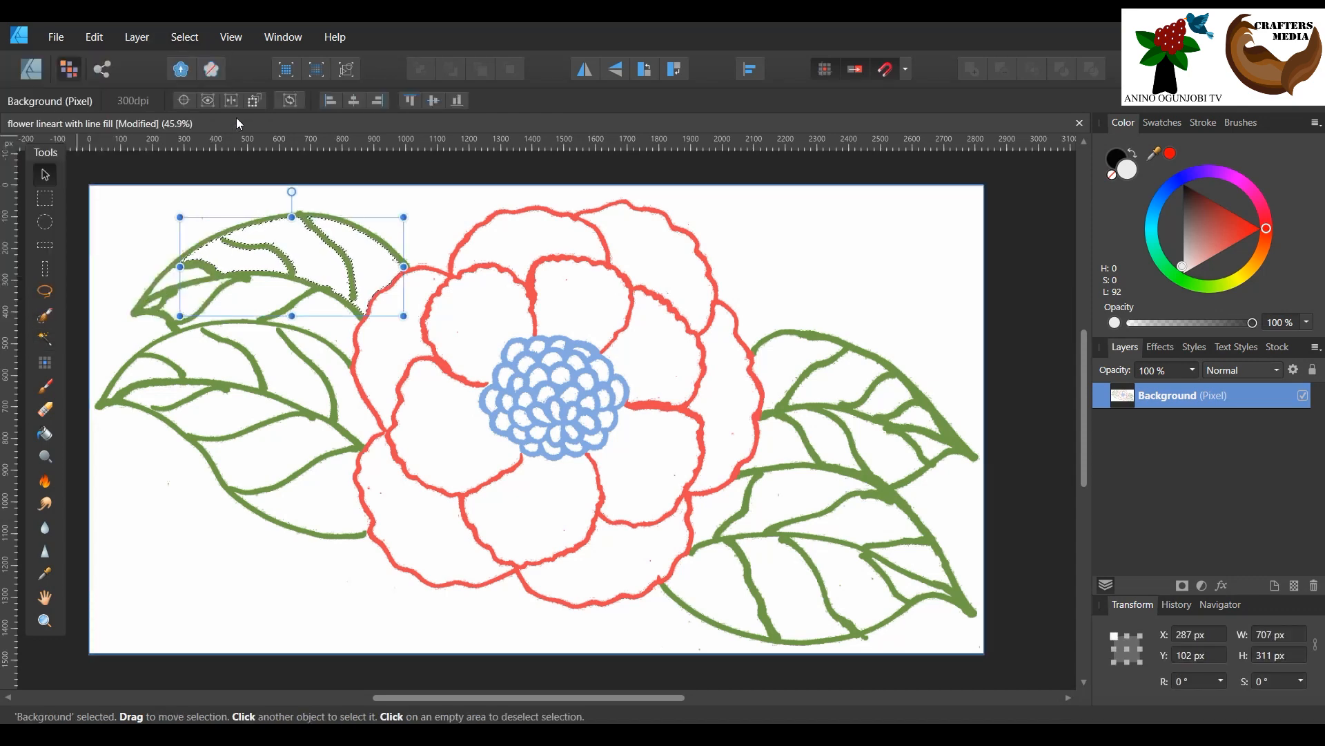
pyautogui.click(183, 37)
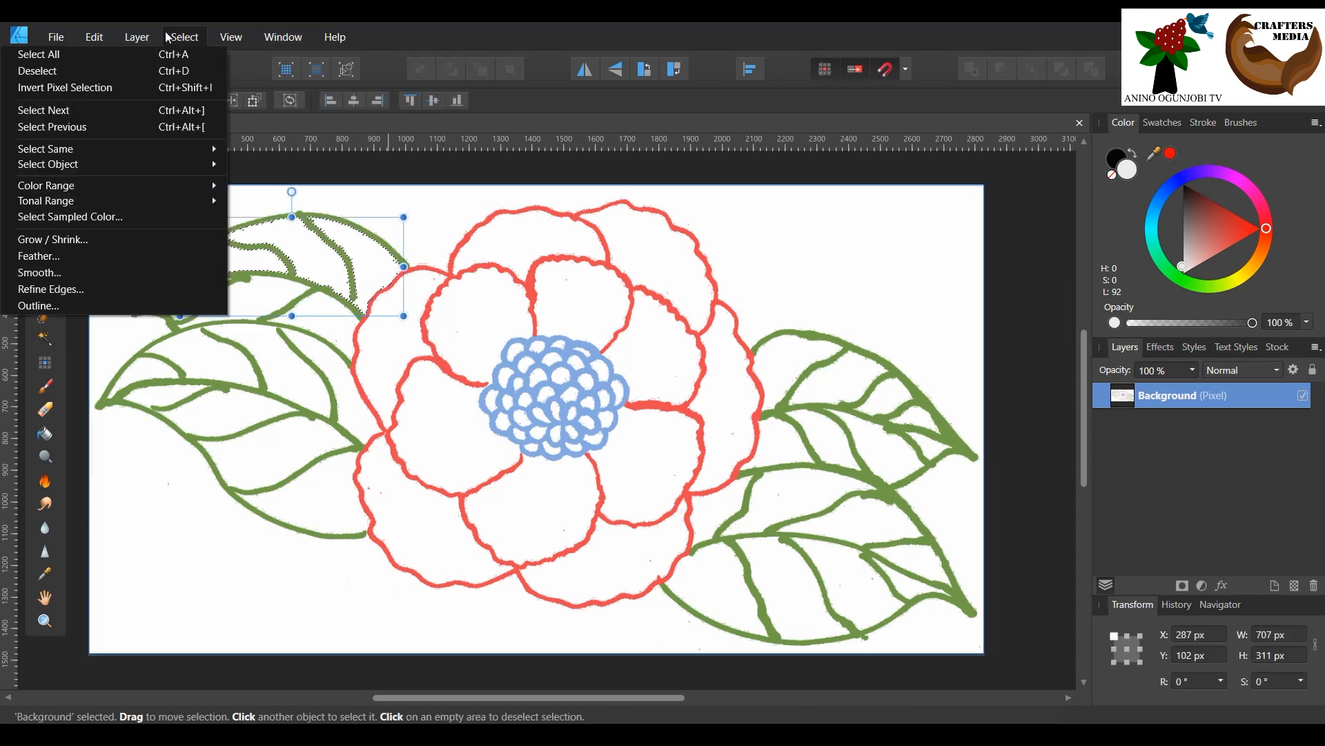
pyautogui.click(154, 87)
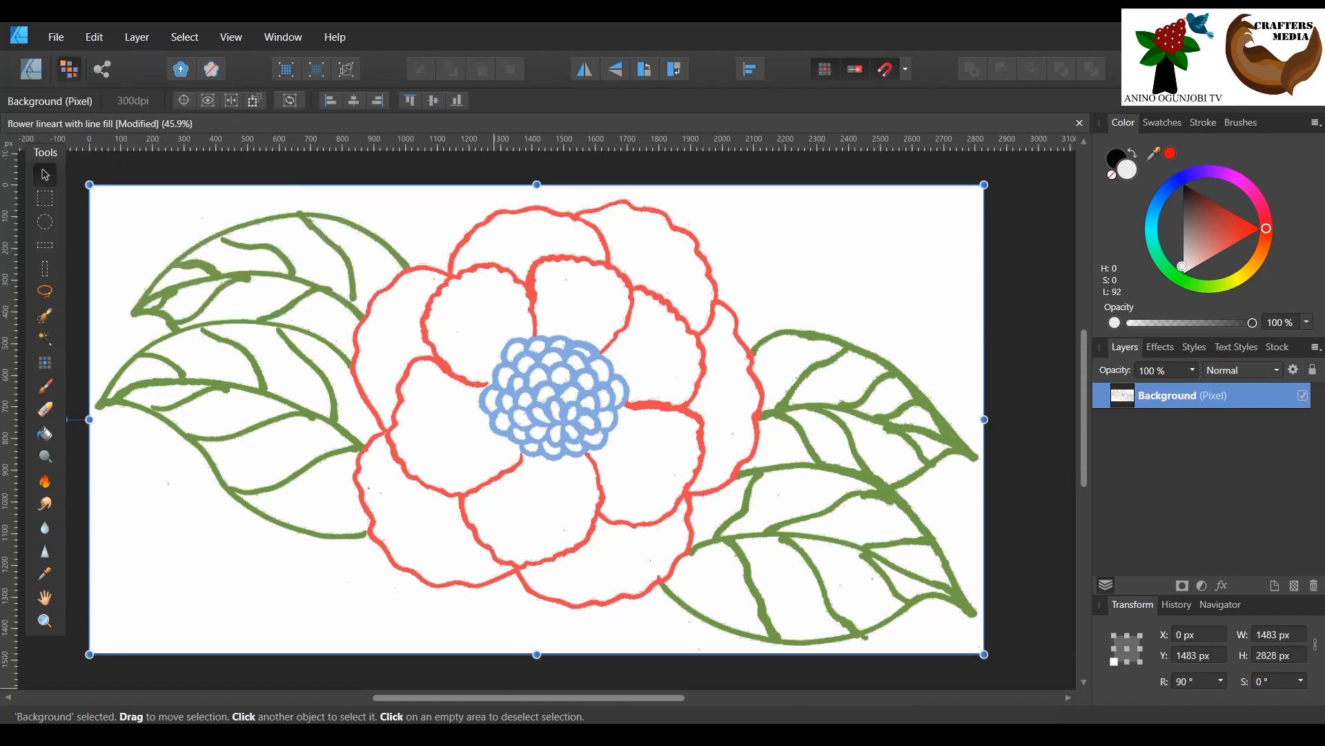
# Step: Flood-select the uppermost left leaf's white section nearest the flower, using New mode, 20% tolerance and Contiguous
pyautogui.click(44, 341)
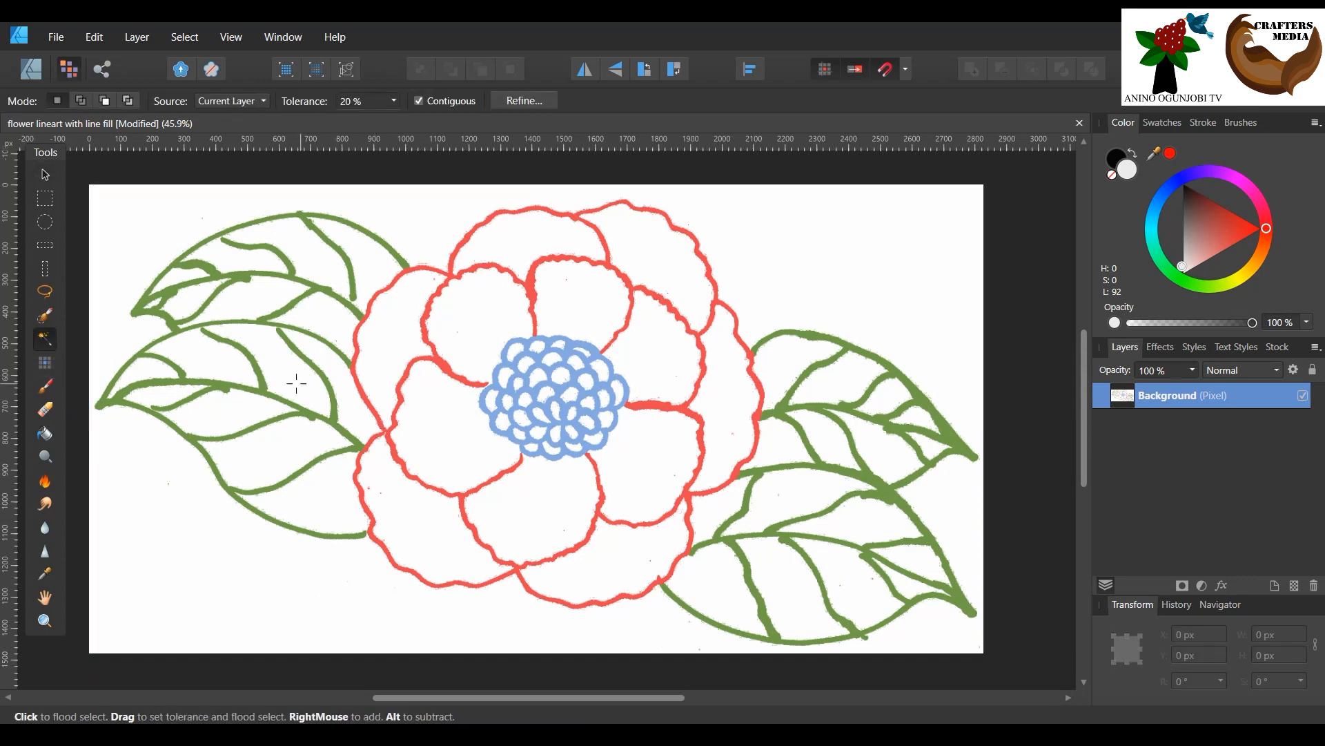
pyautogui.click(44, 619)
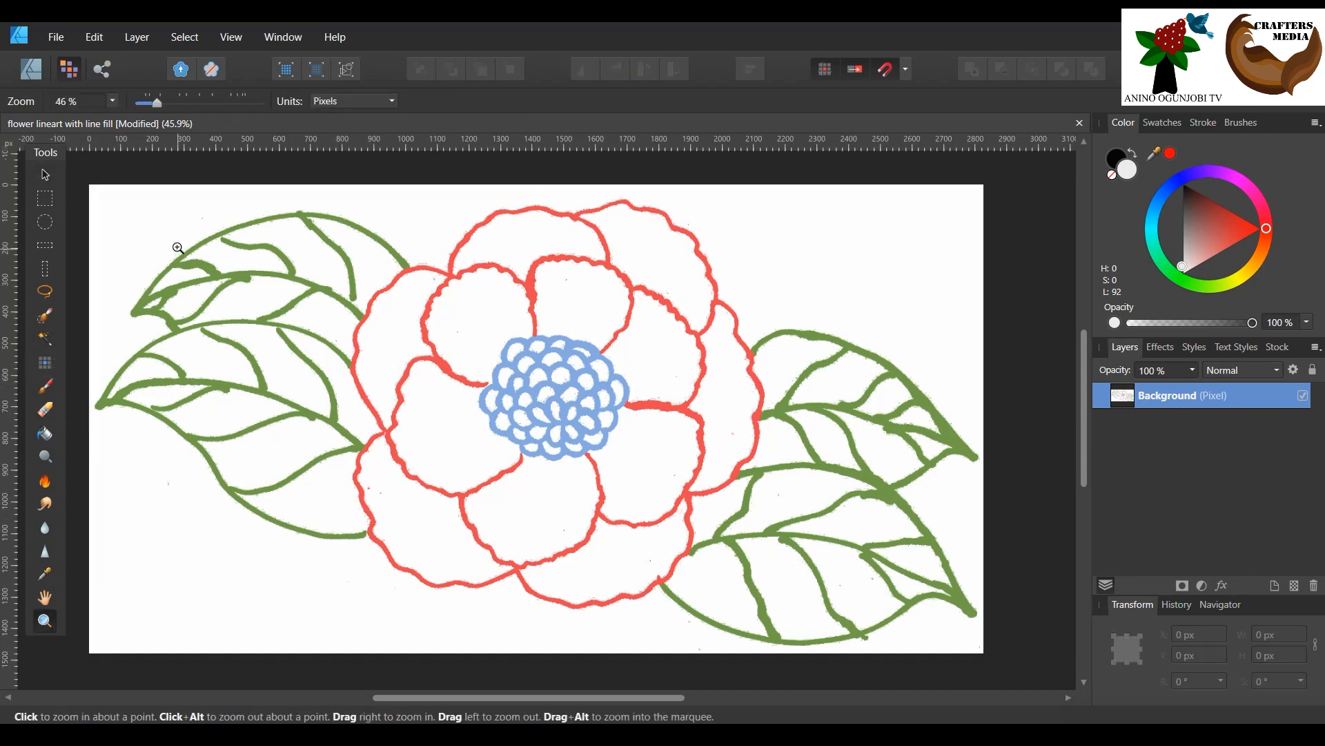
pyautogui.moveTo(181, 241); pyautogui.dragTo(414, 367)
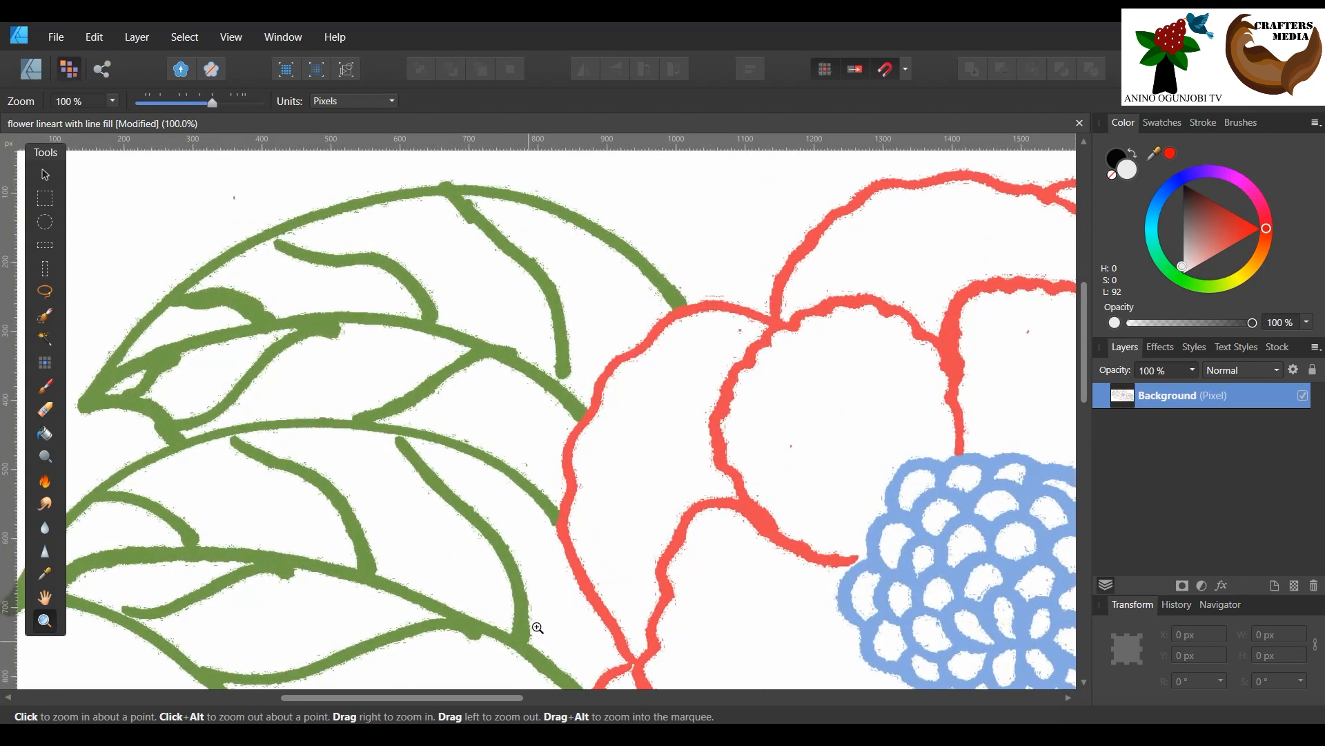
pyautogui.moveTo(478, 698); pyautogui.dragTo(450, 699)
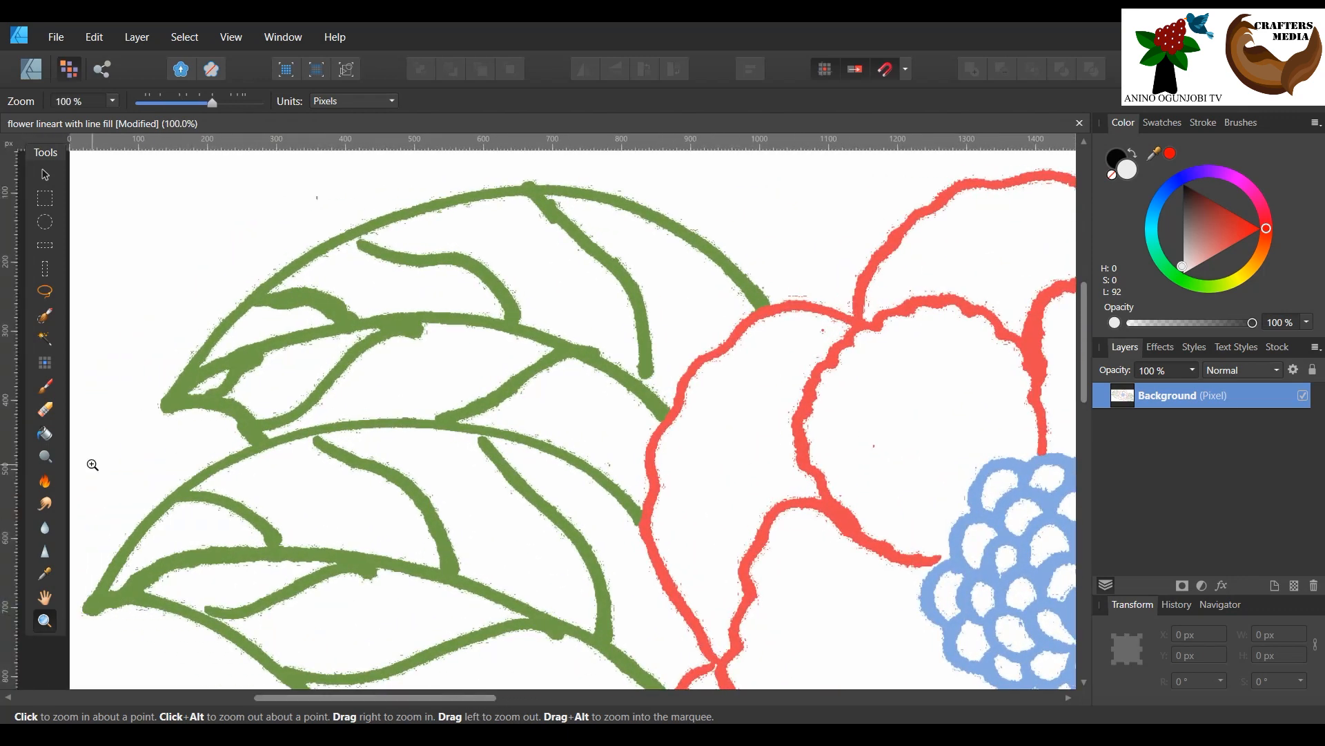
pyautogui.click(46, 319)
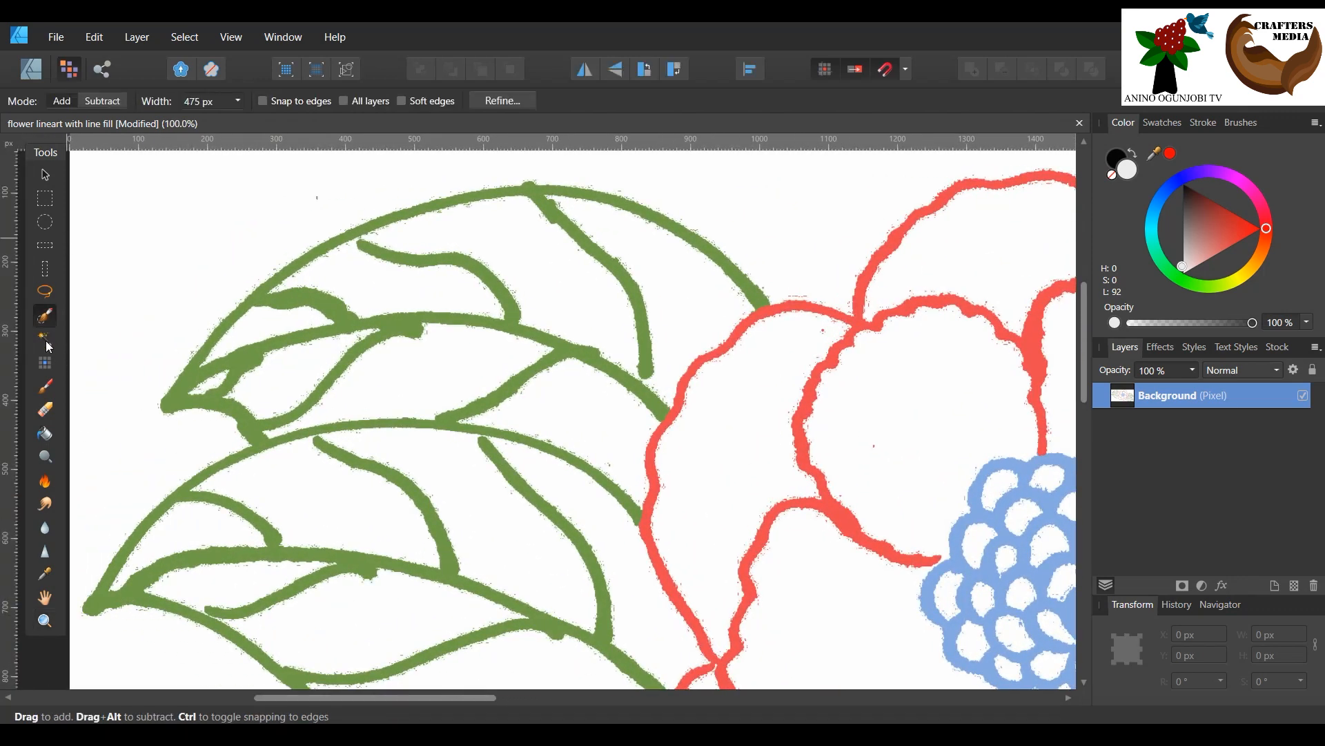
pyautogui.click(46, 339)
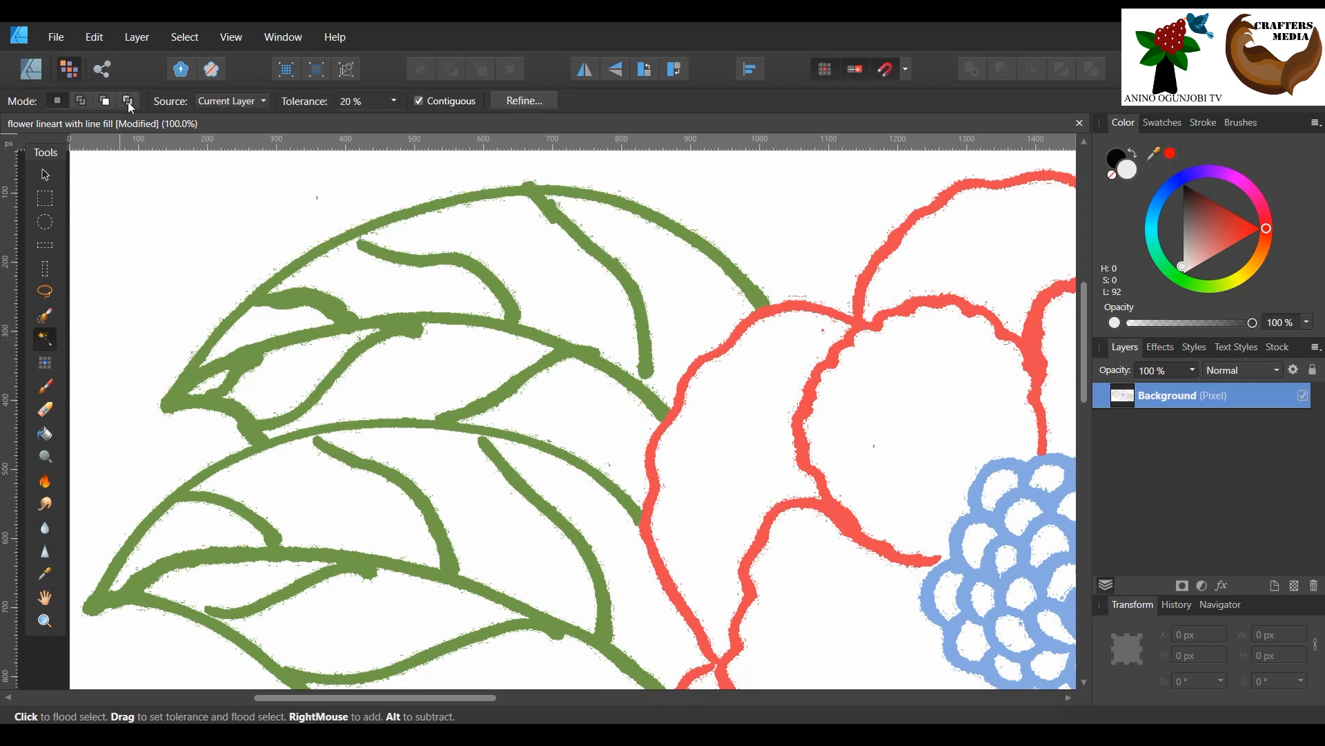
pyautogui.click(58, 102)
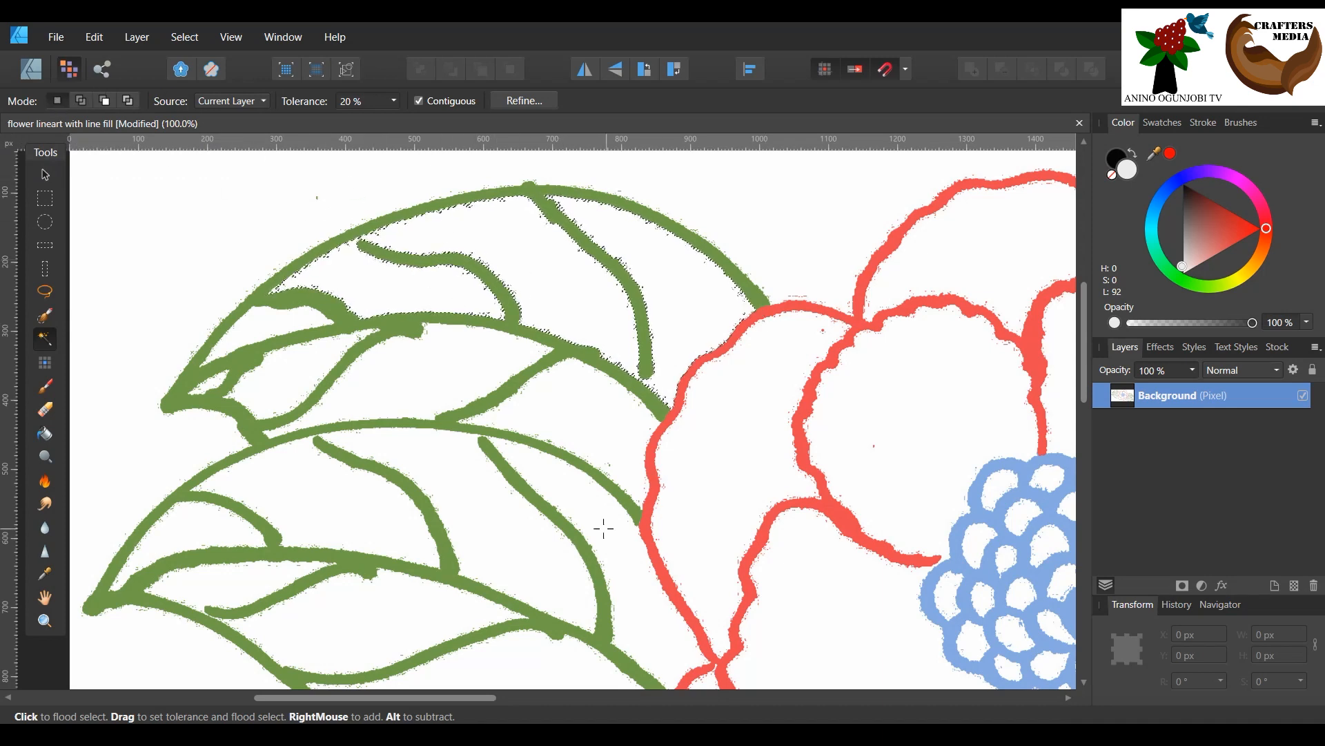
pyautogui.click(579, 392)
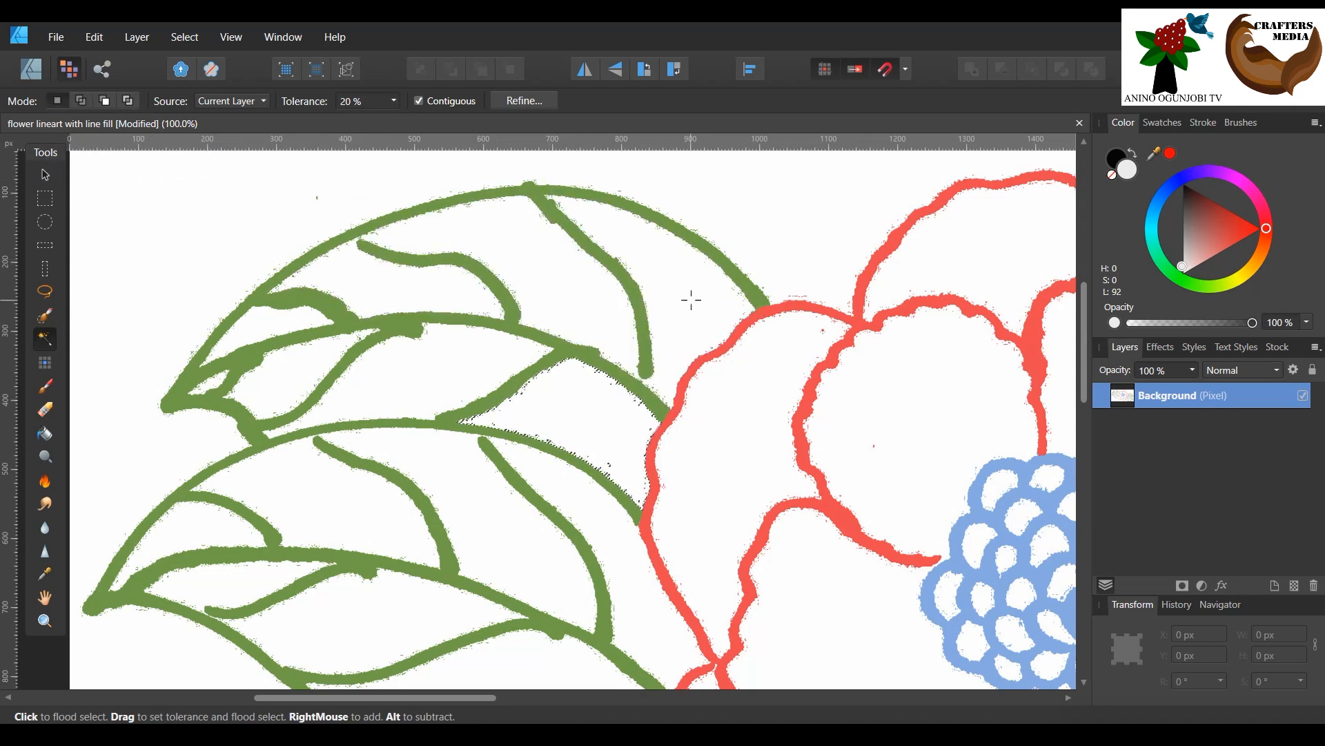
# Step: Add the other white sections of the uppermost left leaf to the flood selection in Add mode
pyautogui.click(84, 101)
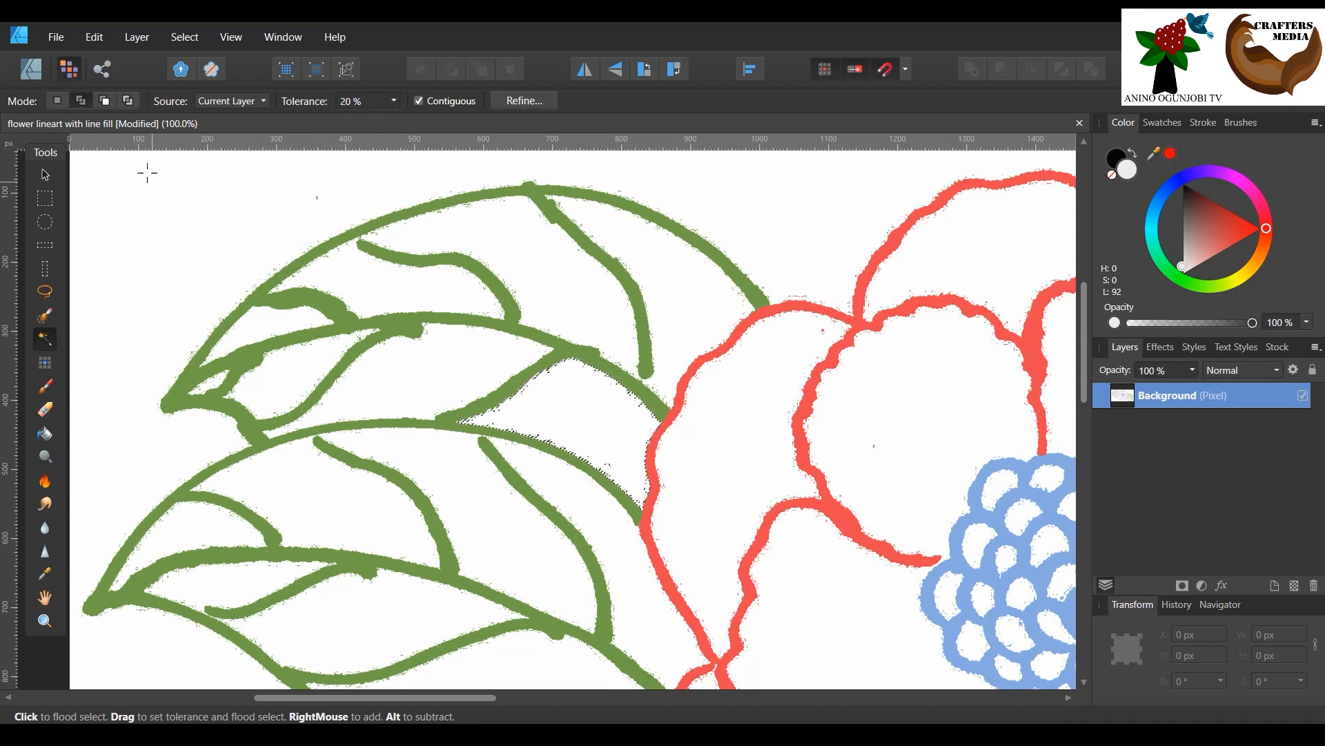
pyautogui.click(560, 311)
pyautogui.click(462, 370)
pyautogui.click(284, 372)
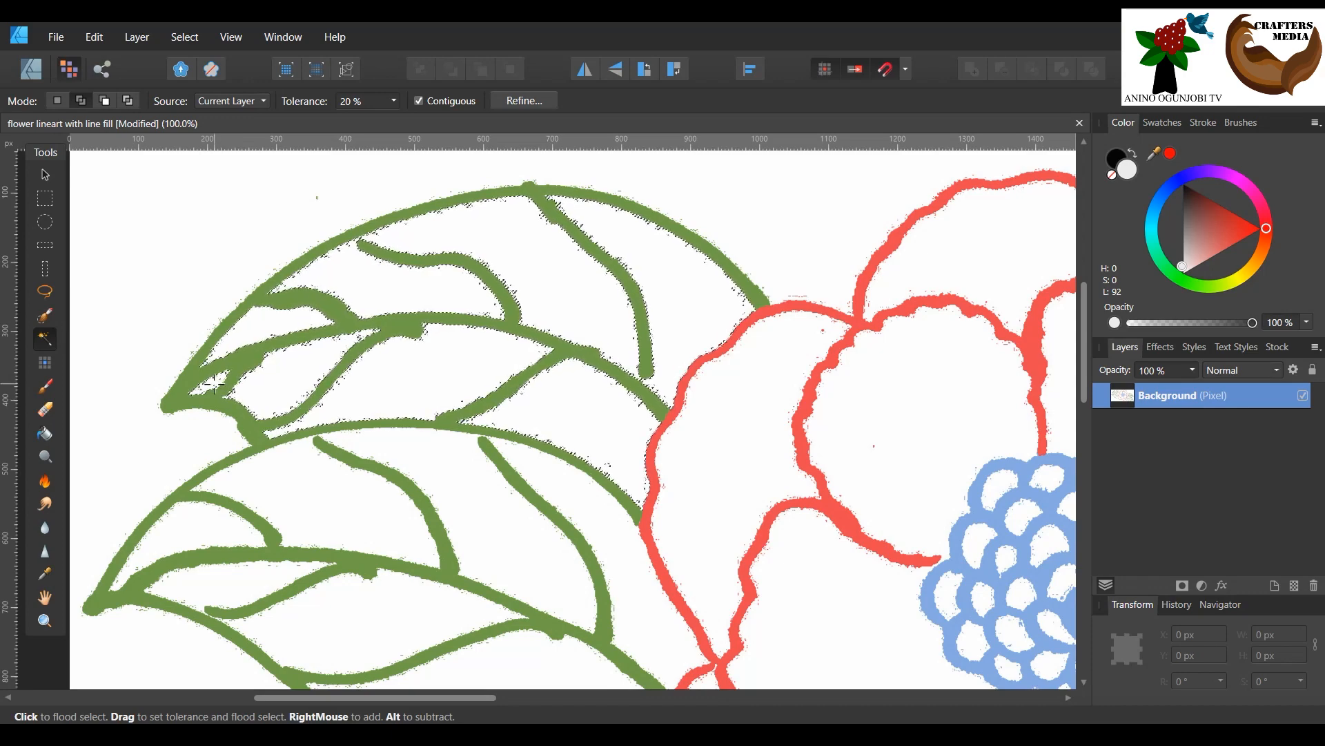
# Step: Examine the selection's edges along the uppermost left leaf's veins, first at full-leaf scale and up close
pyautogui.scroll(-2, 293, 216)
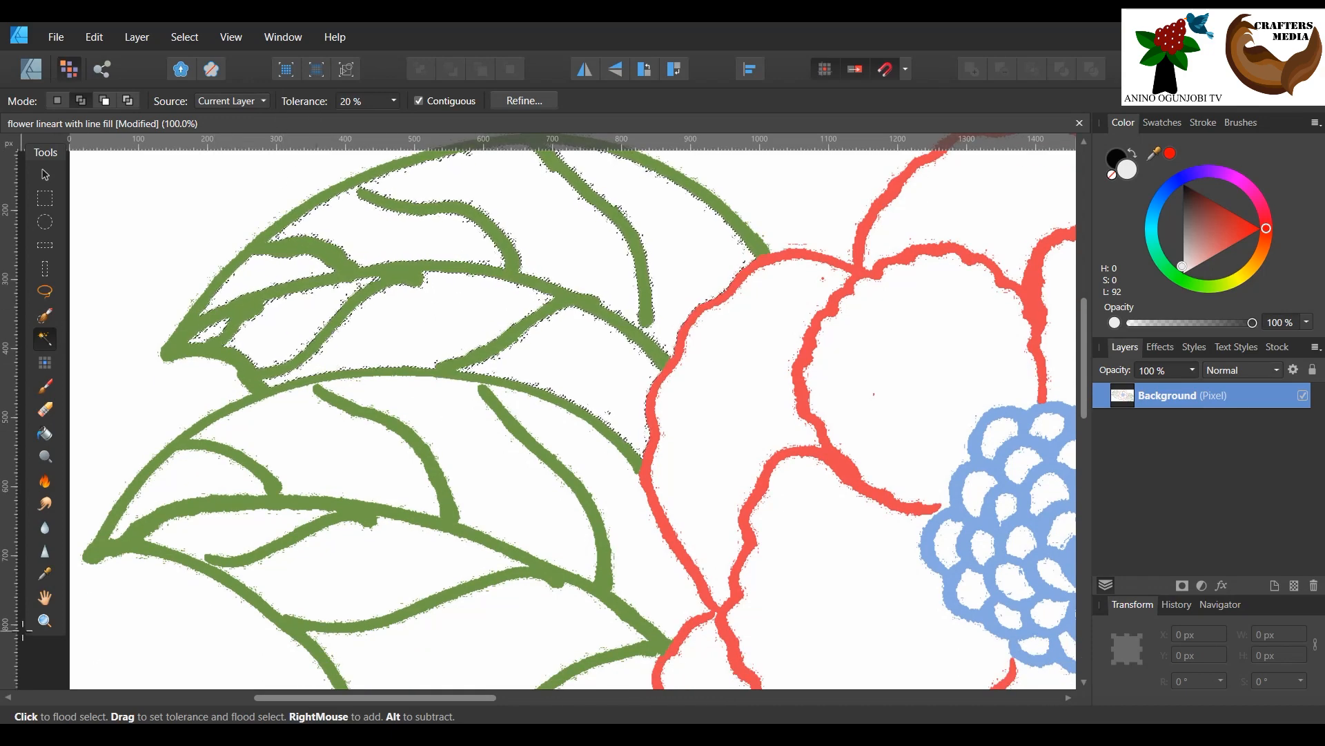
pyautogui.click(44, 620)
pyautogui.moveTo(376, 494); pyautogui.dragTo(136, 391)
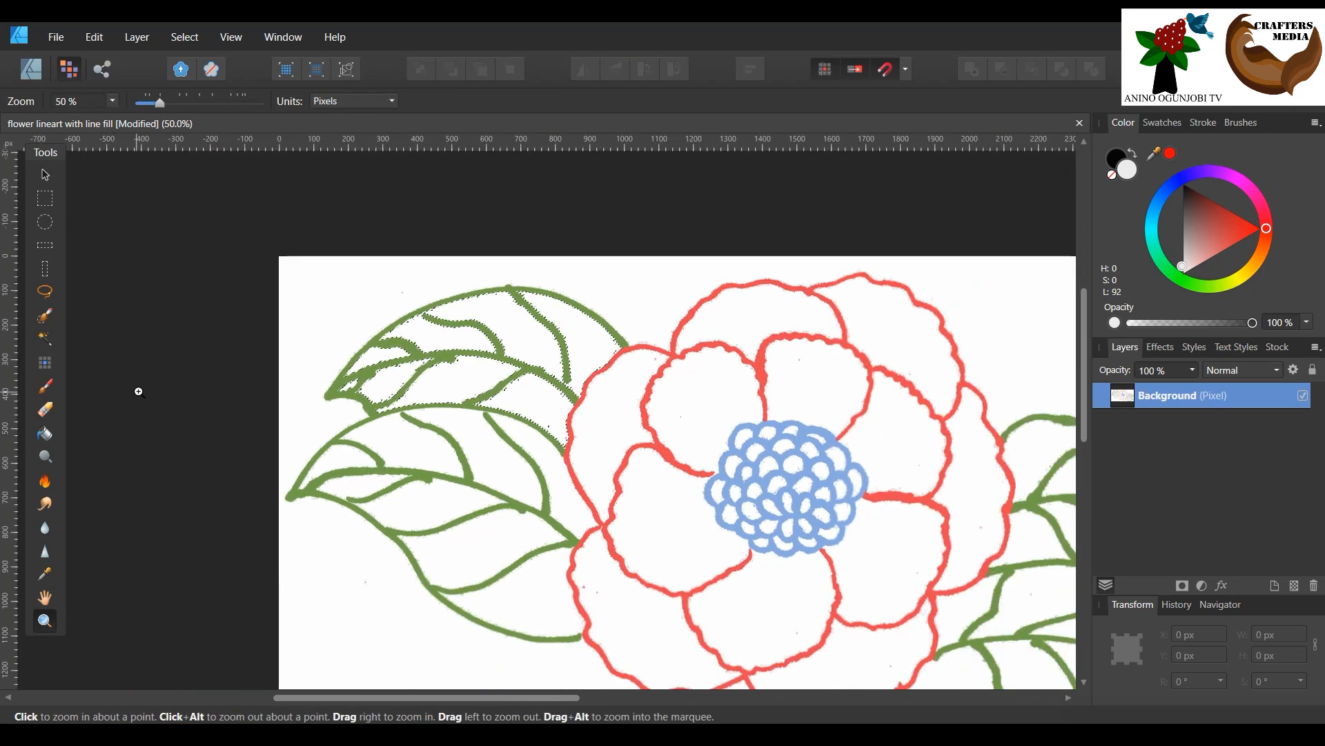
pyautogui.moveTo(447, 697); pyautogui.dragTo(542, 698)
pyautogui.scroll(-3, 461, 477)
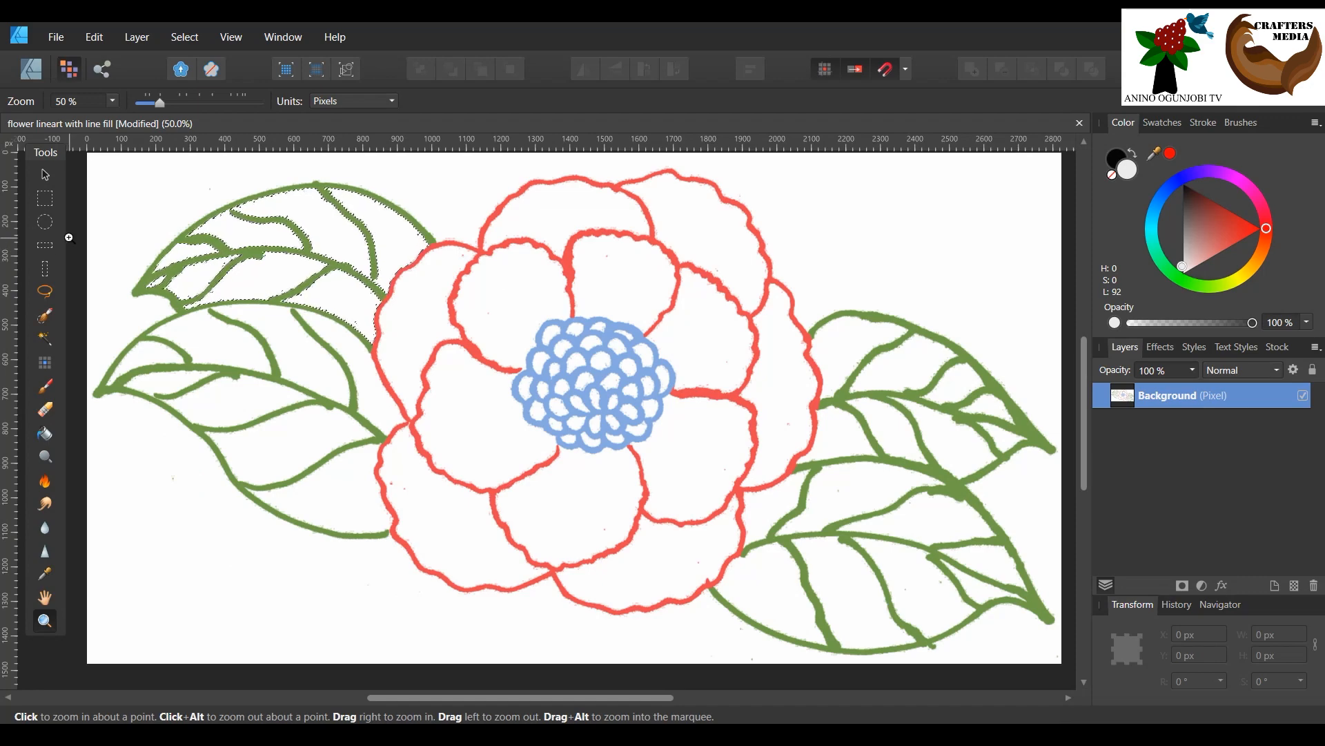
pyautogui.moveTo(97, 261); pyautogui.dragTo(740, 370)
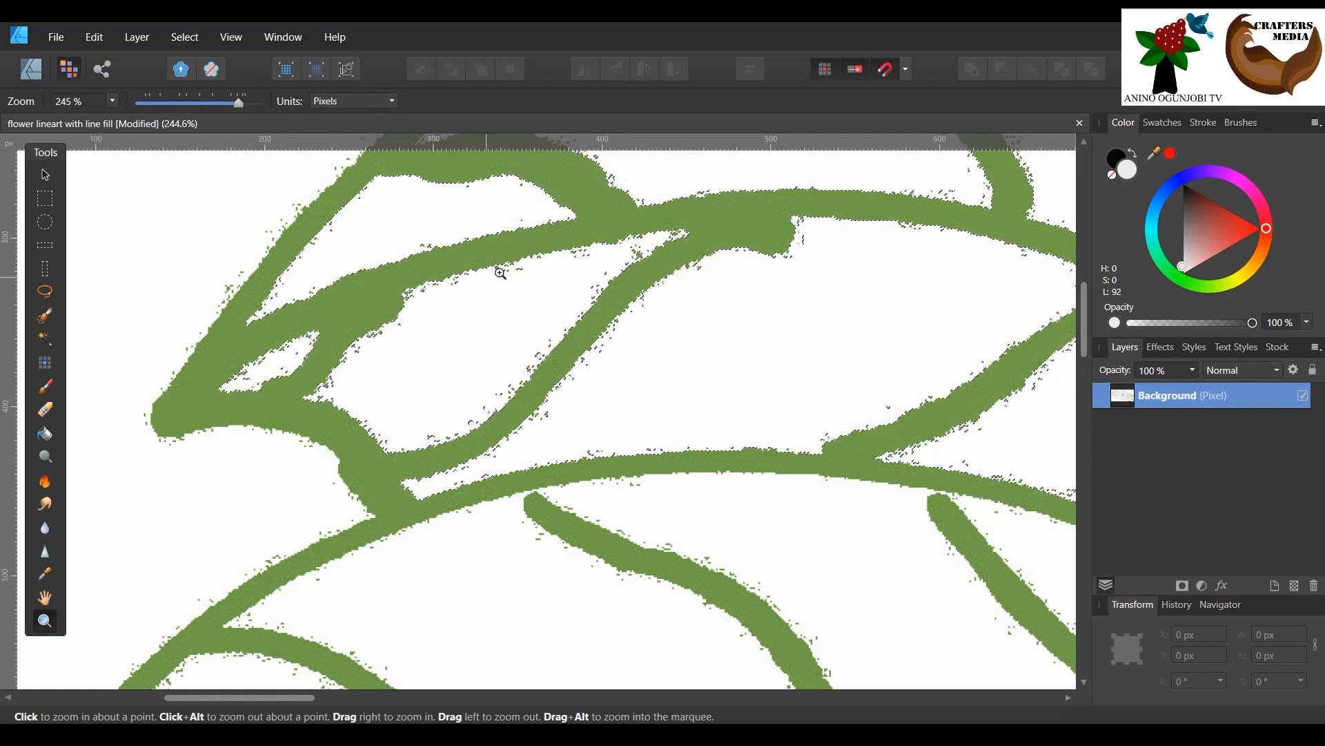
pyautogui.moveTo(509, 338); pyautogui.dragTo(700, 400)
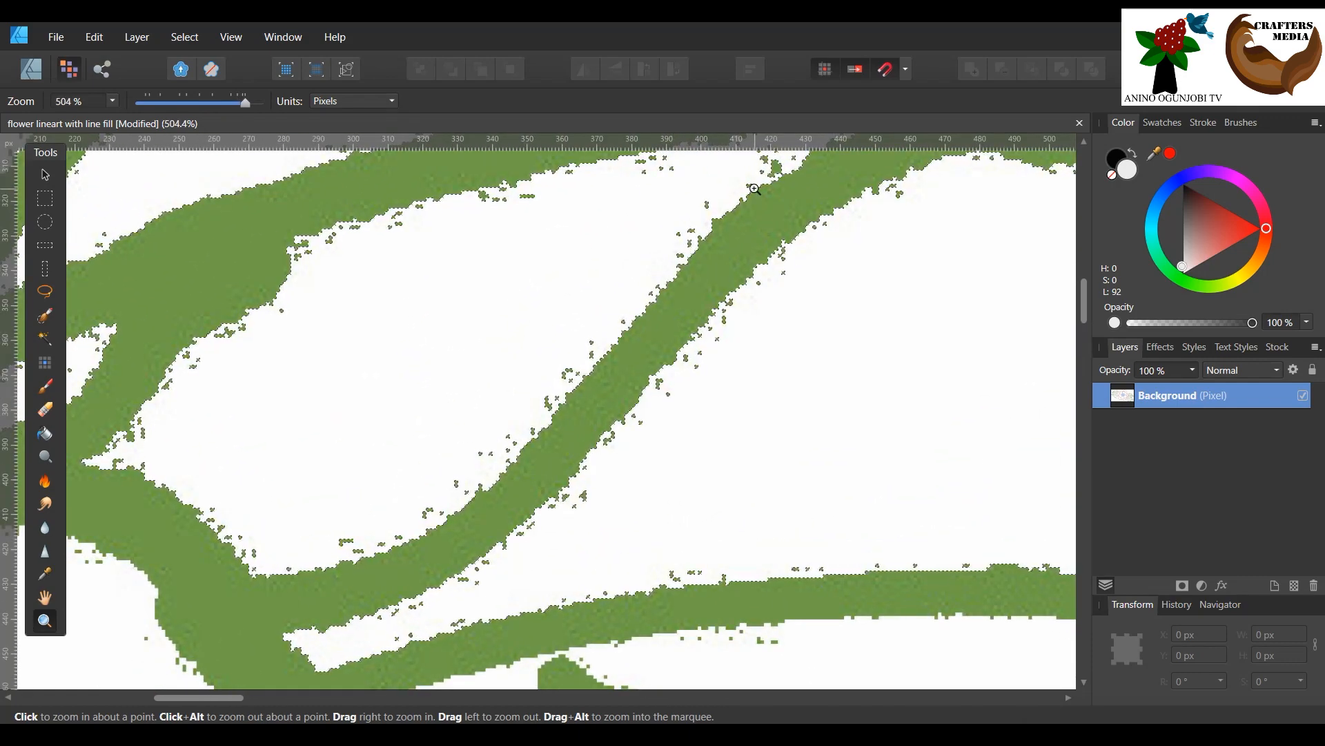
# Step: Create a new layer above the Background and add a pixel layer inside it
pyautogui.click(44, 181)
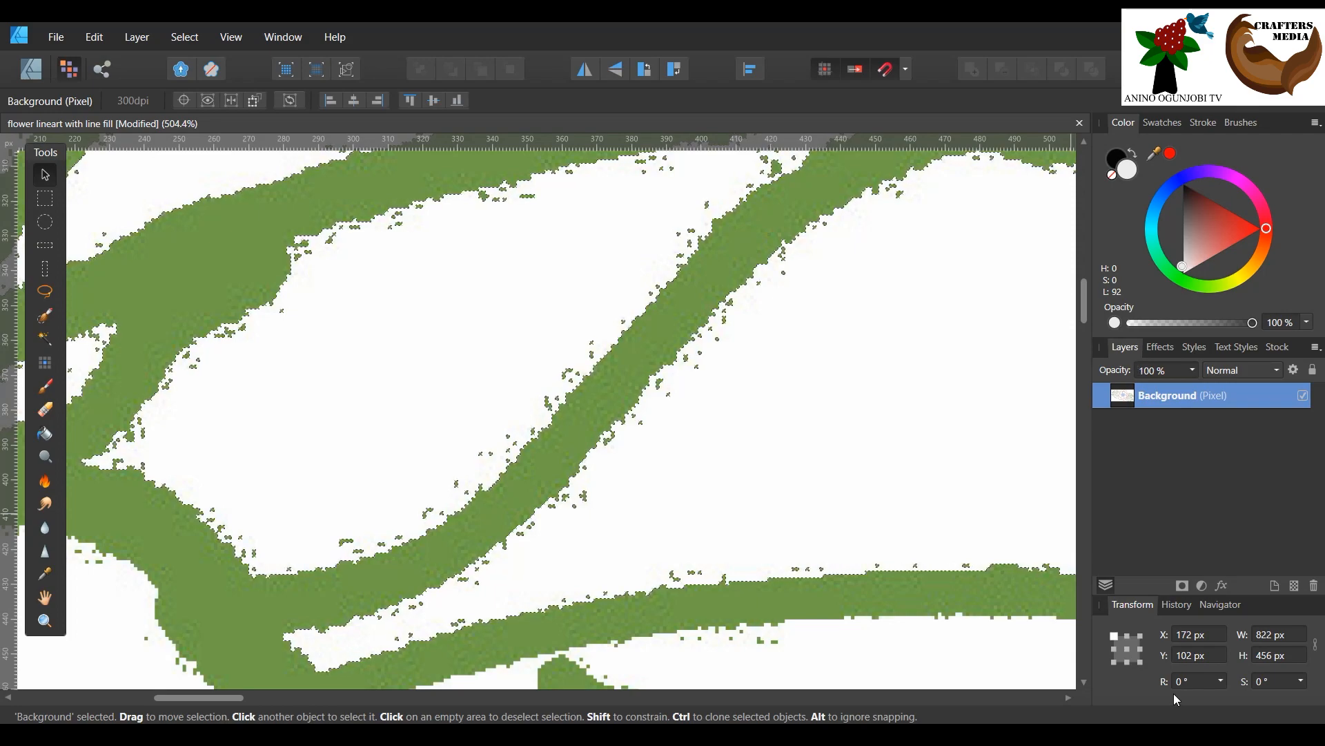
pyautogui.click(1274, 586)
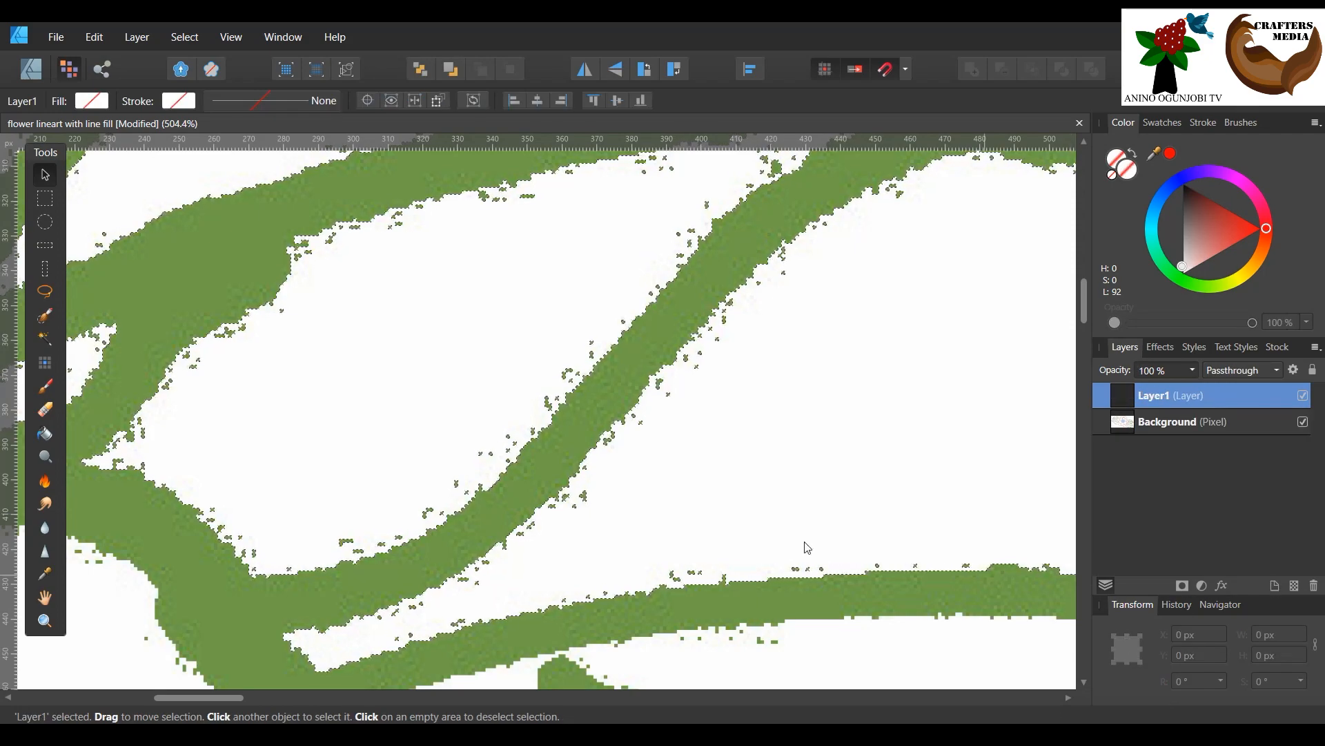
pyautogui.click(1295, 587)
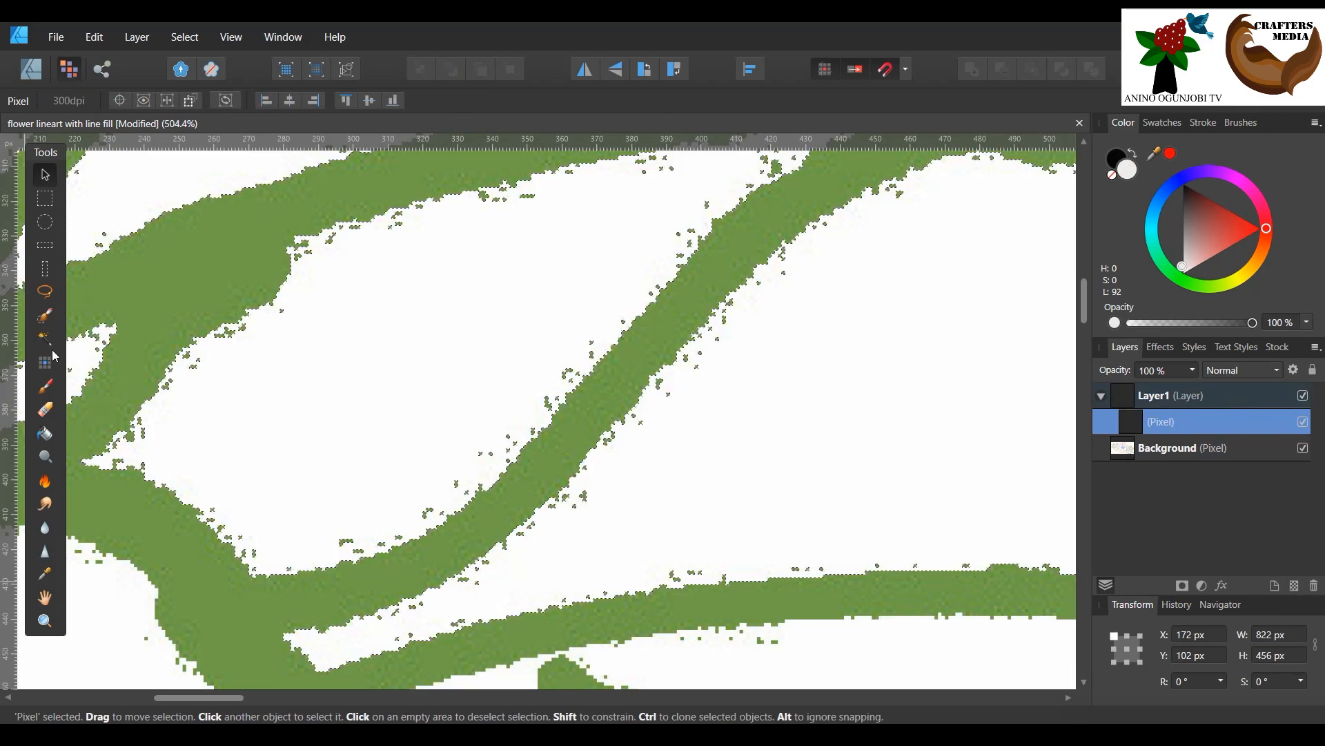
# Step: Paint the selected leaf sections with a speckled 41 px brush in a red from Palette 95
pyautogui.click(45, 392)
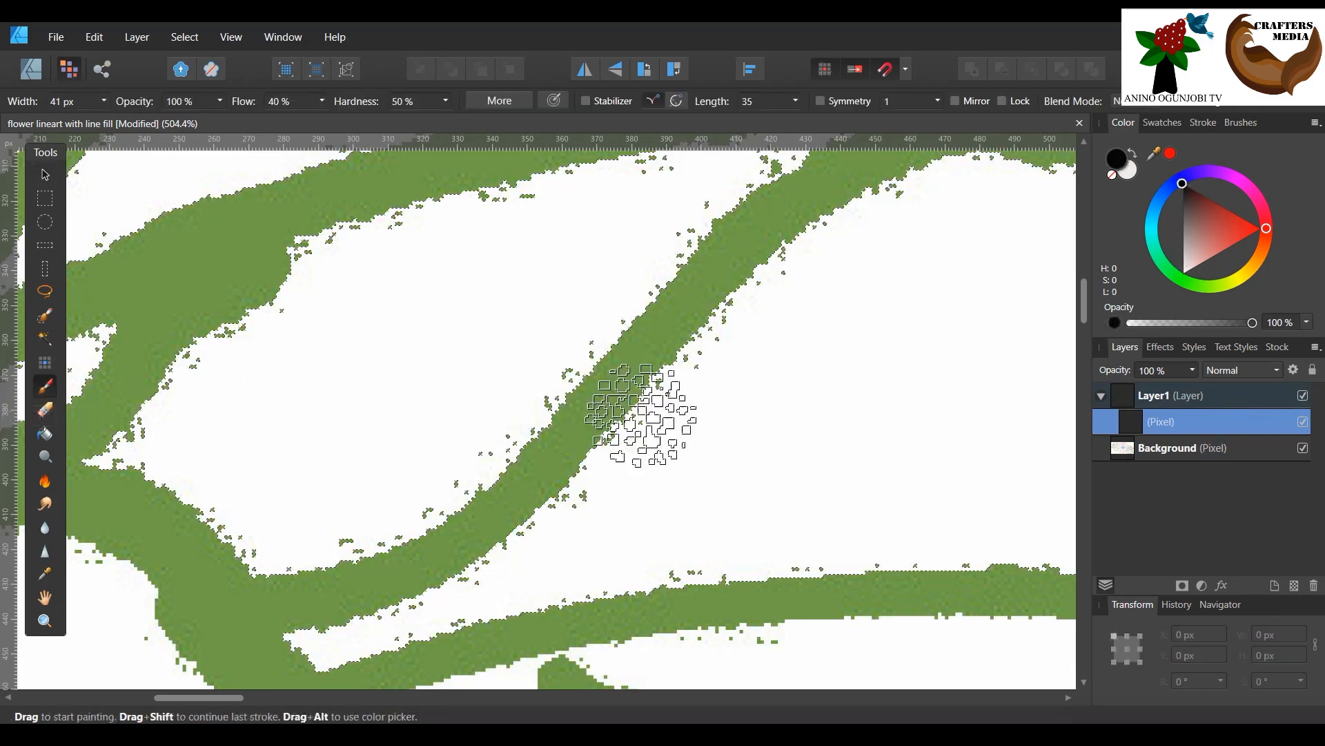
pyautogui.click(1198, 220)
pyautogui.click(1207, 122)
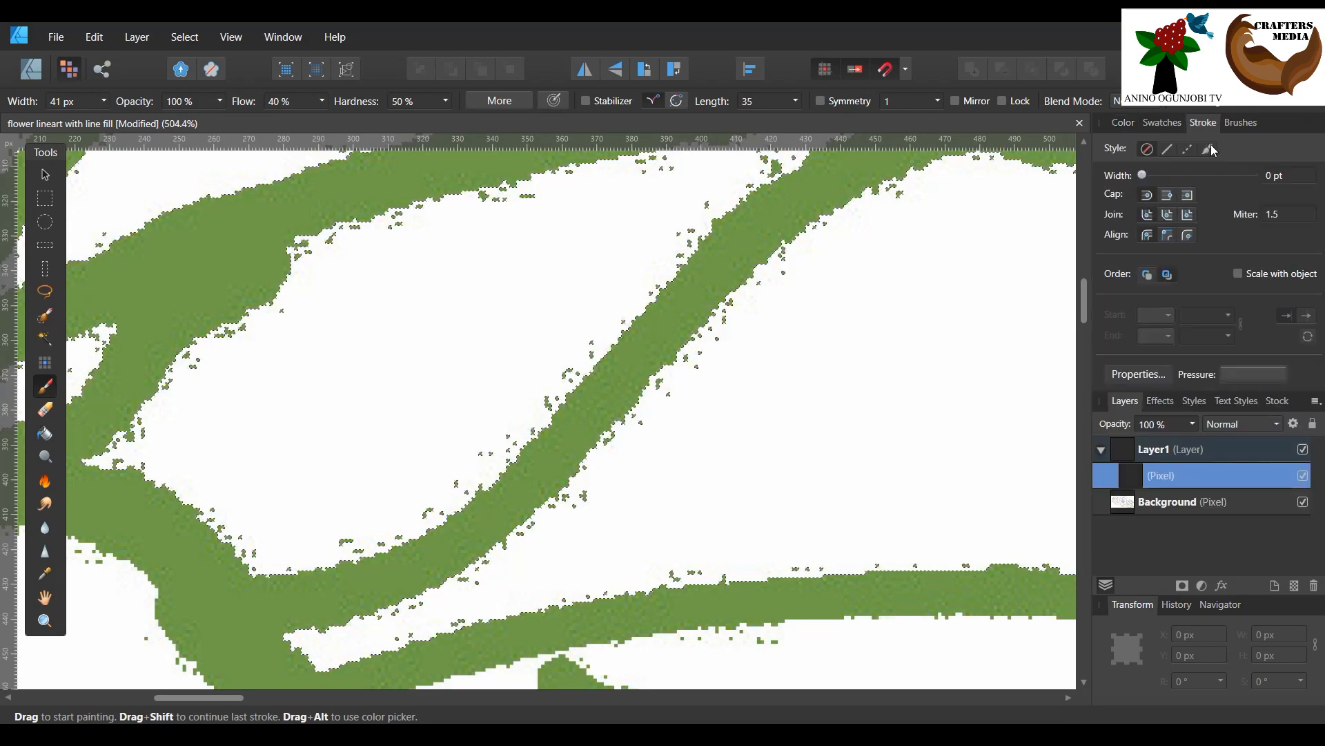
pyautogui.click(1163, 124)
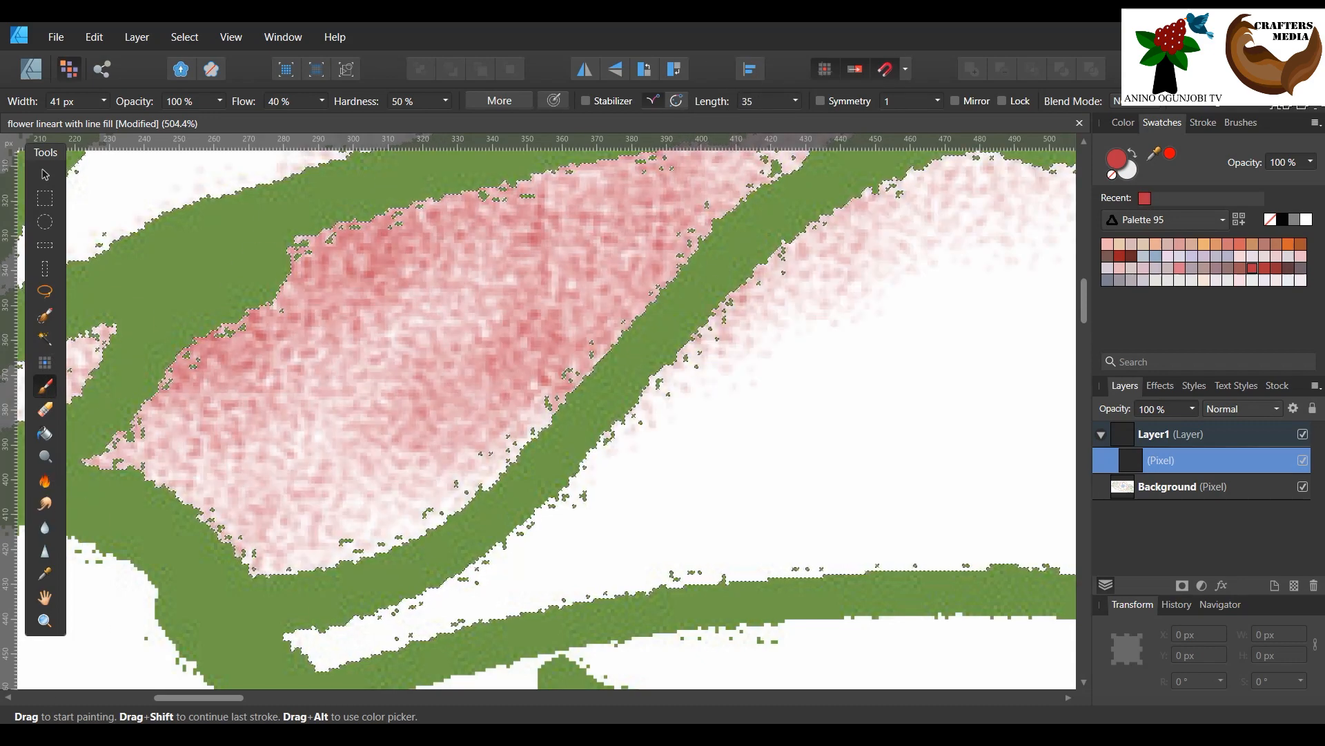
pyautogui.moveTo(967, 186); pyautogui.dragTo(617, 328)
# Step: Choose the solid round 32 px brush from the Basic brush category
pyautogui.click(1239, 124)
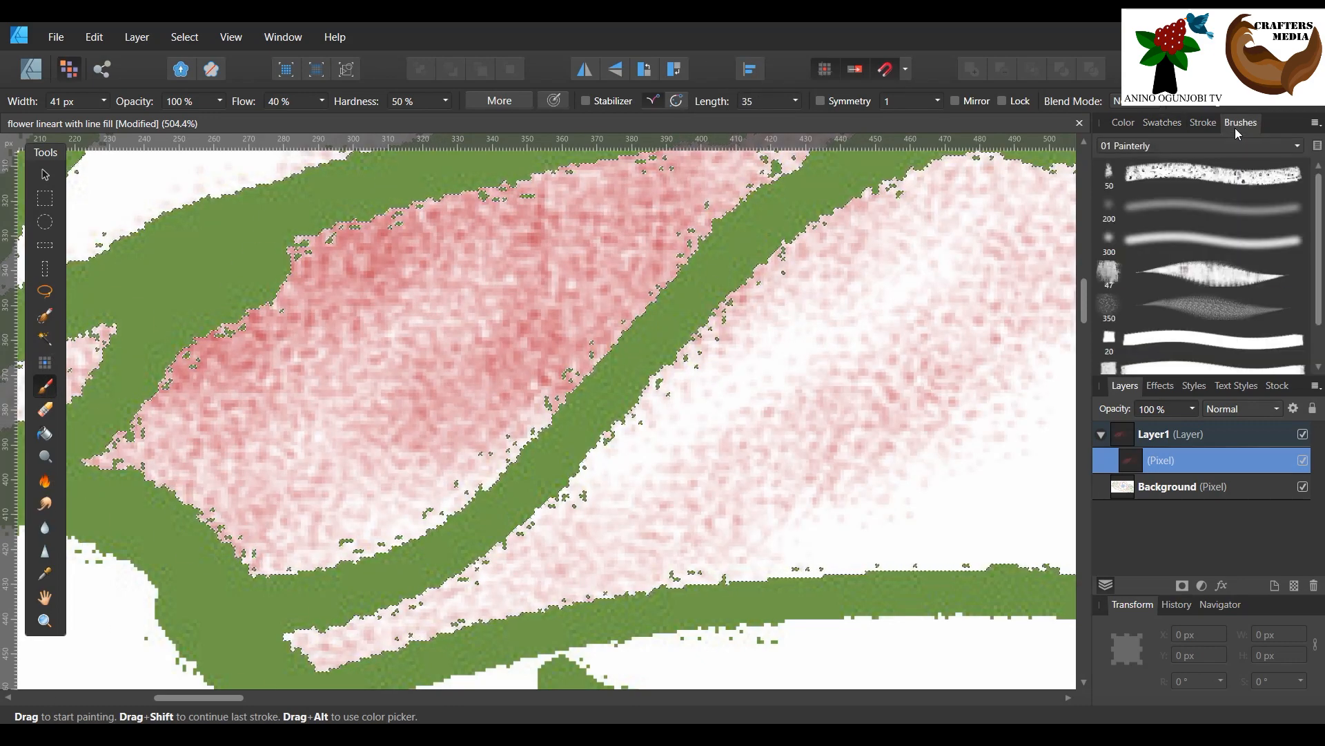
pyautogui.click(1197, 146)
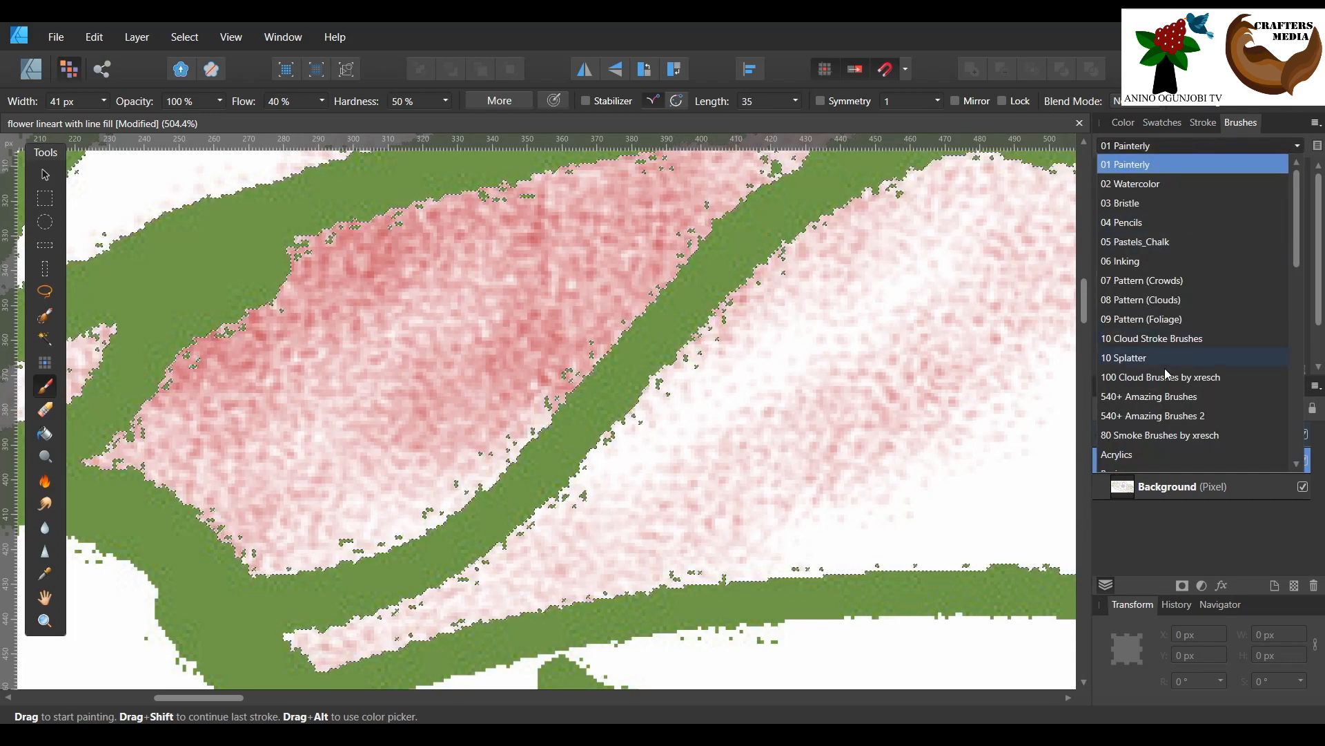
pyautogui.scroll(-7, 1156, 348)
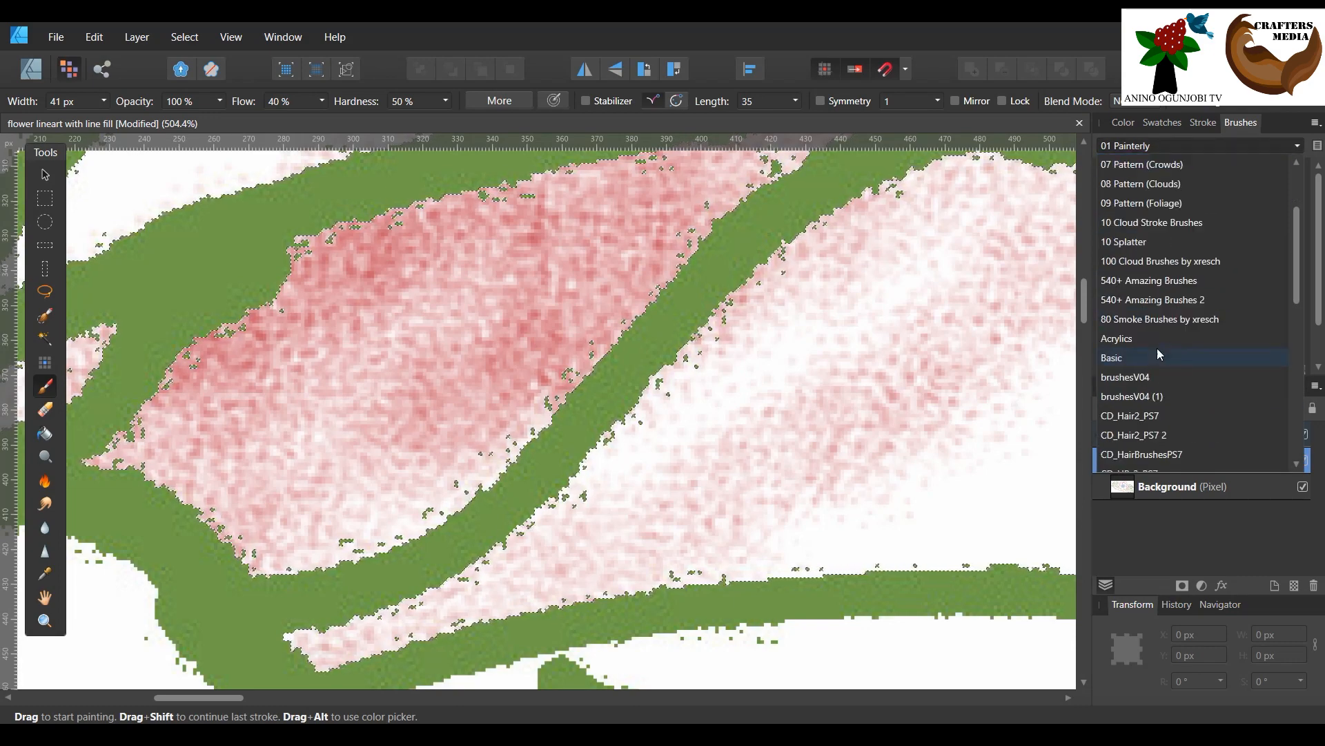
pyautogui.scroll(-4, 1154, 310)
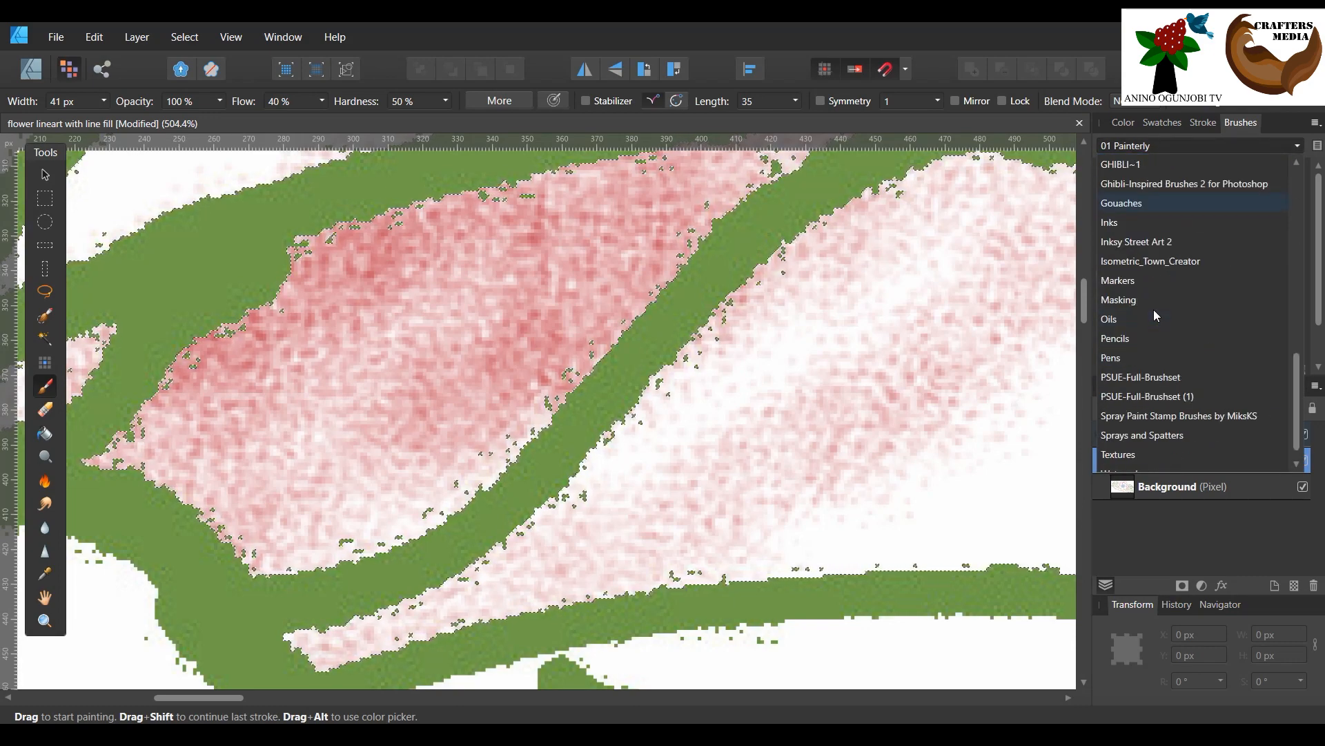
pyautogui.scroll(2, 1146, 266)
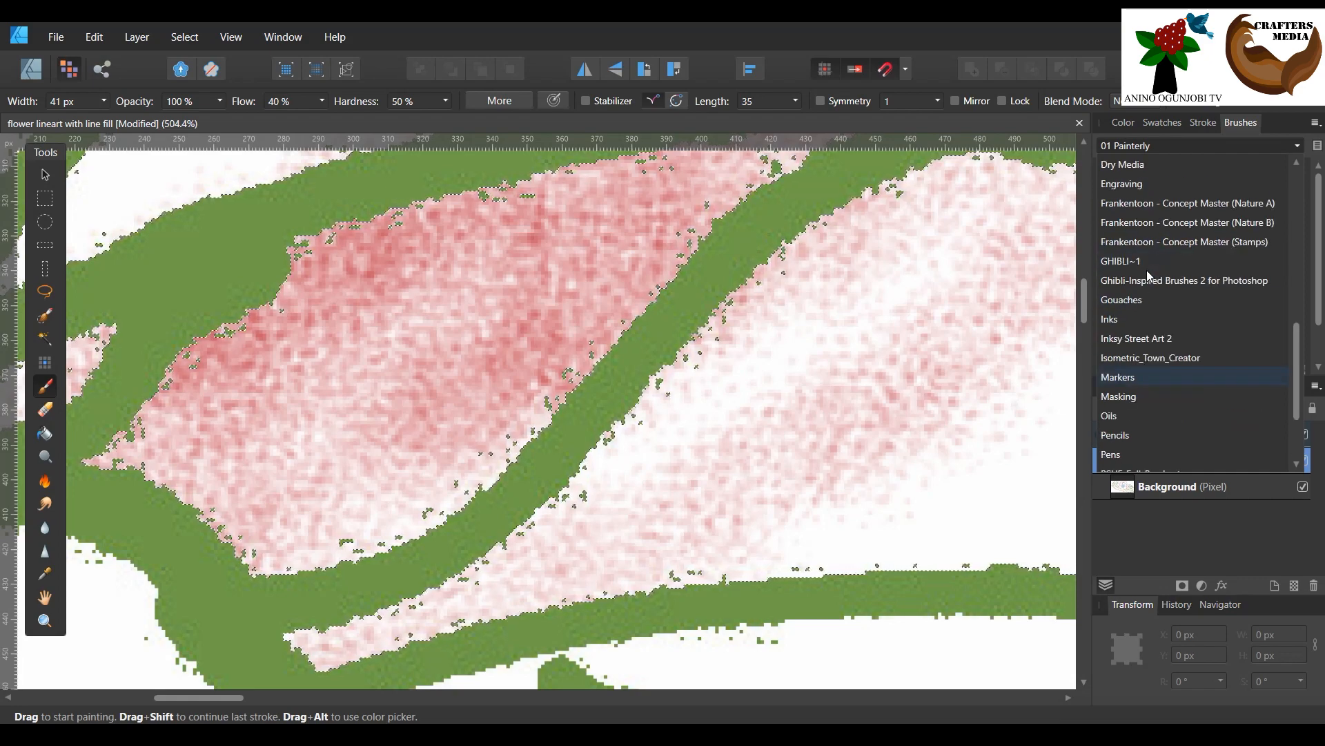
pyautogui.scroll(-2, 1129, 436)
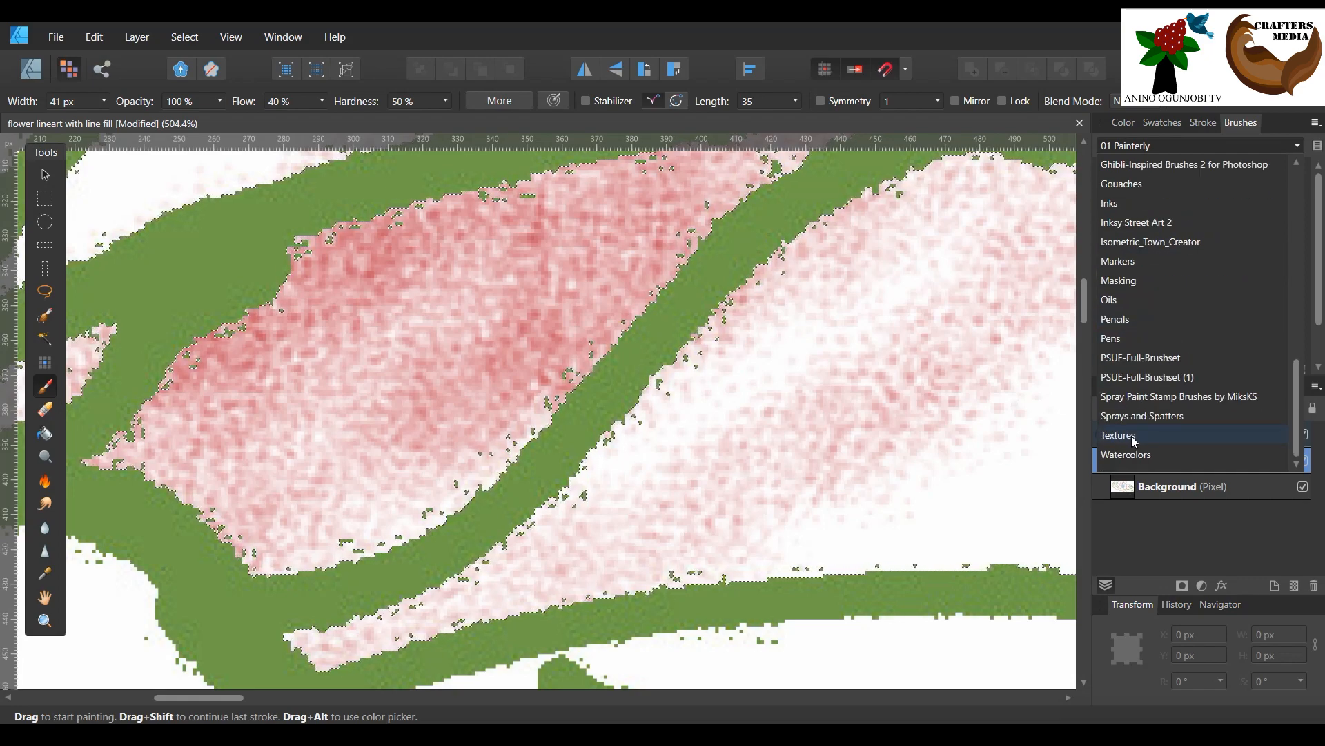
pyautogui.scroll(4, 1124, 271)
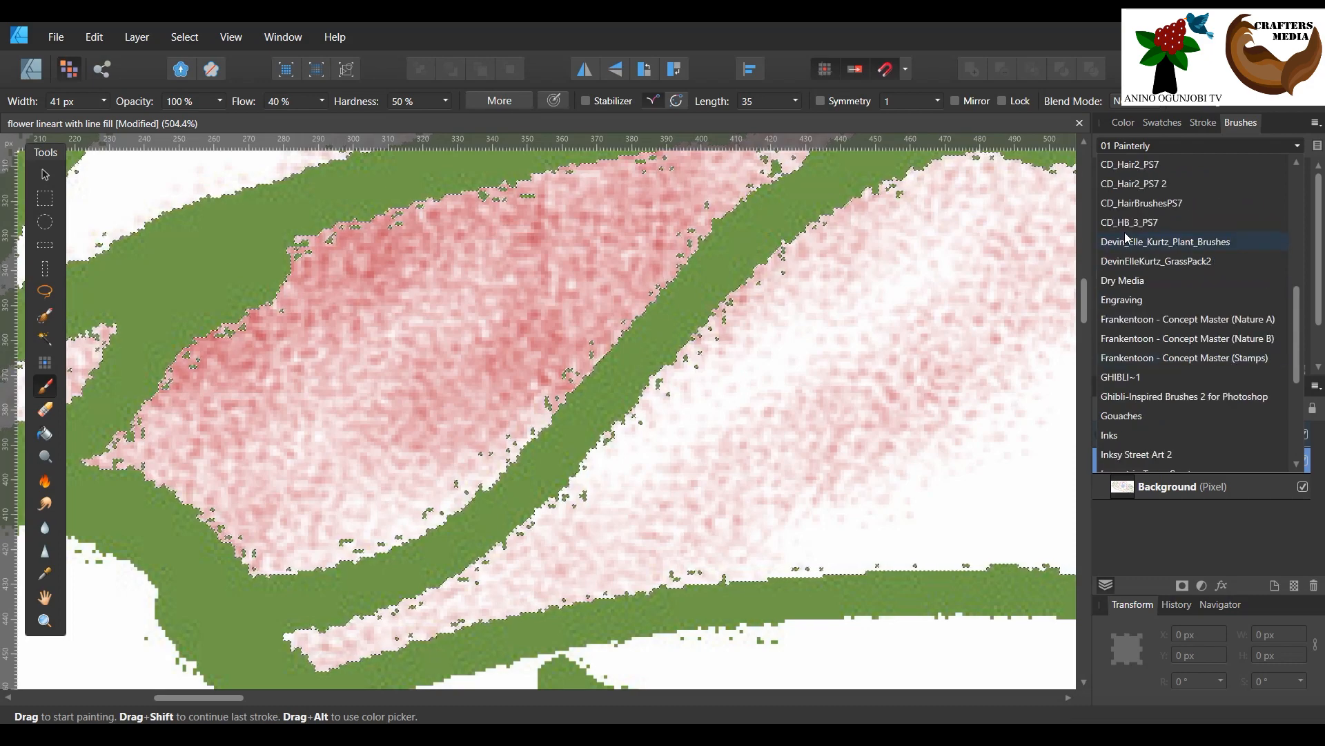
pyautogui.scroll(3, 1126, 268)
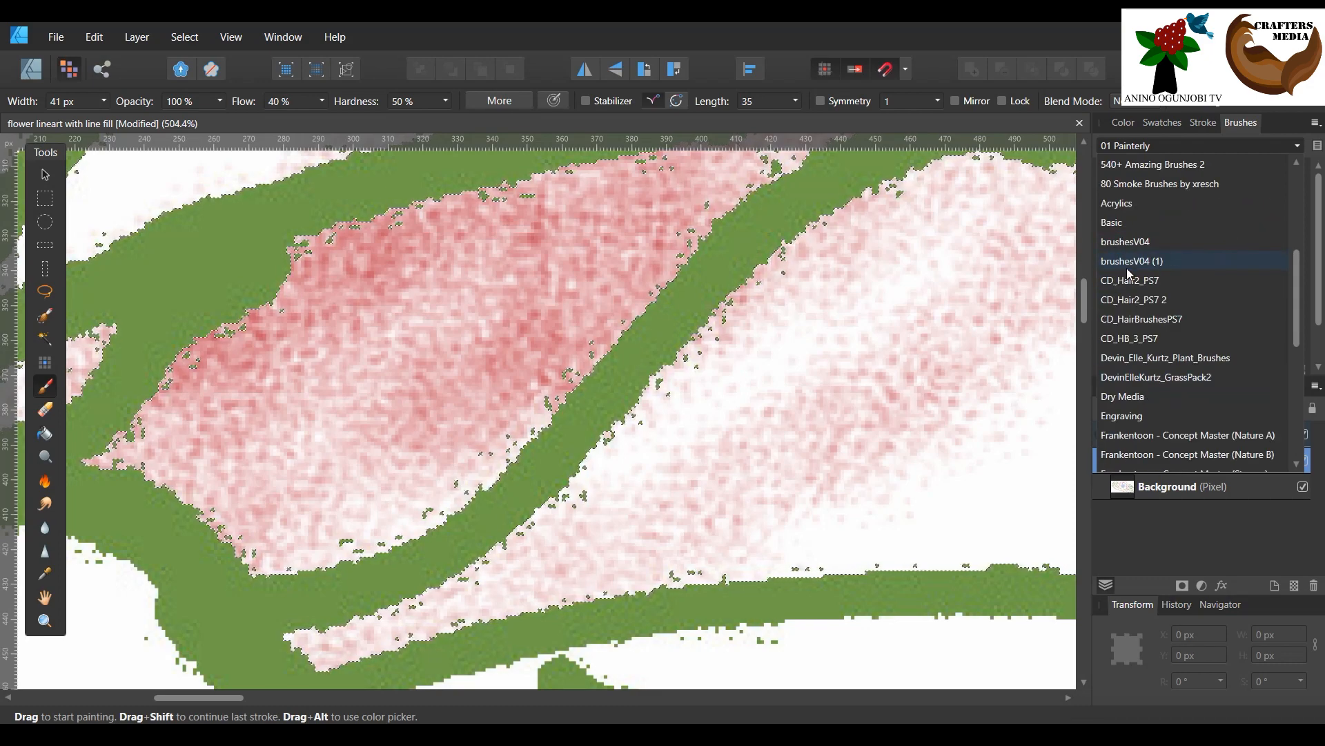
pyautogui.click(1130, 225)
pyautogui.click(1181, 334)
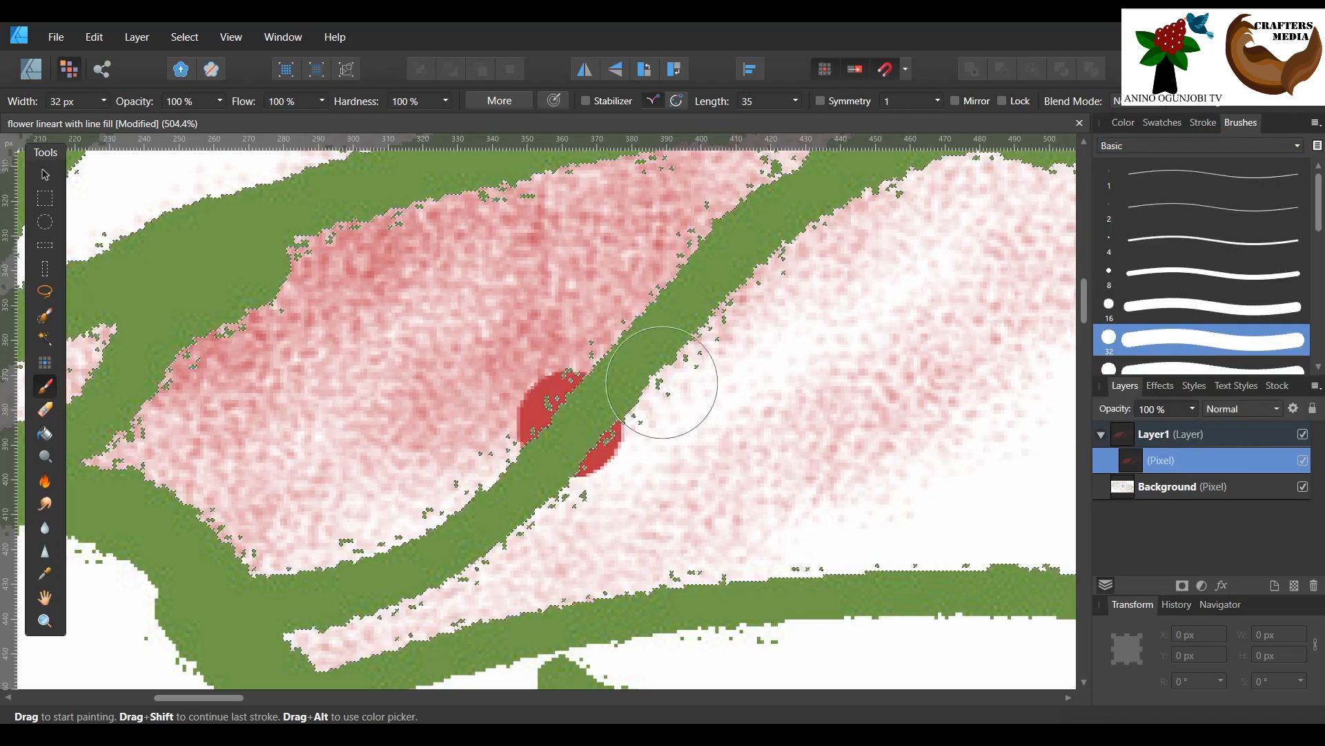
# Step: Paint solid red over the selected leaf sections on both sides of the diagonal vein
pyautogui.scroll(1, 709, 300)
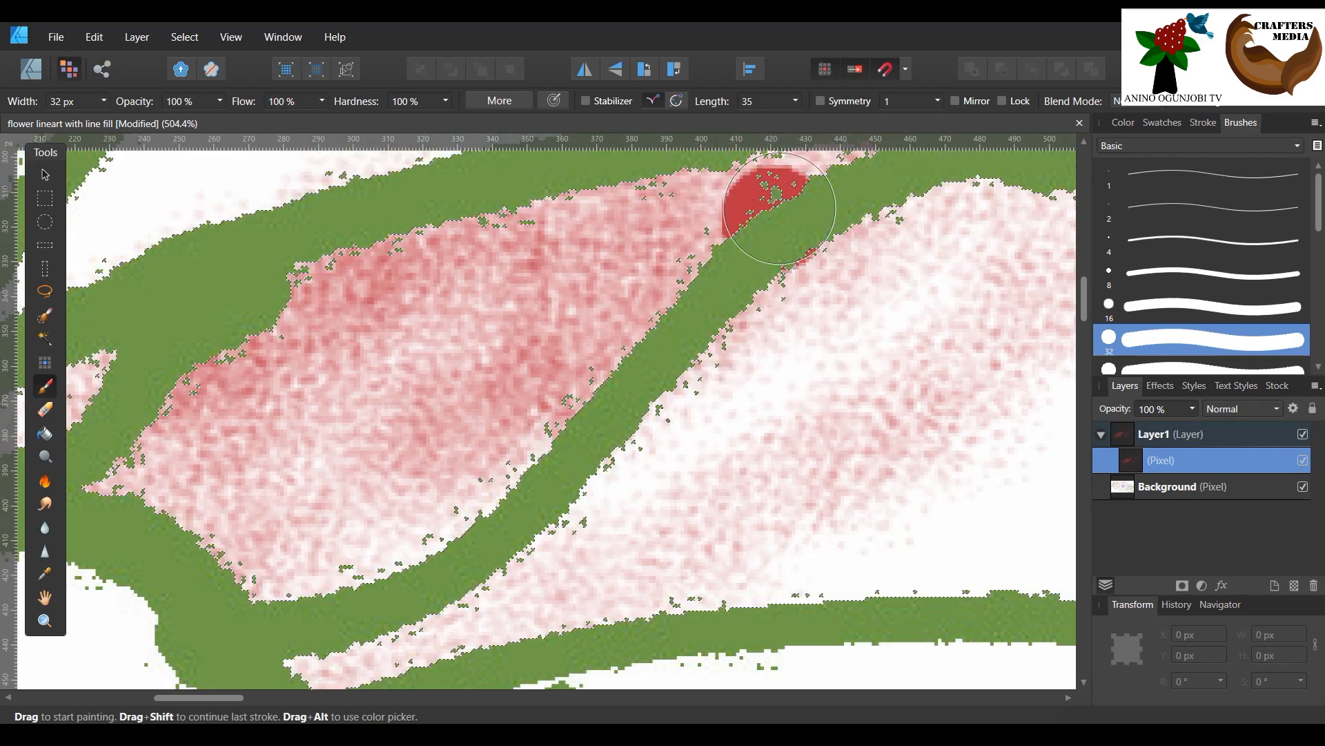
pyautogui.moveTo(834, 161); pyautogui.dragTo(76, 438)
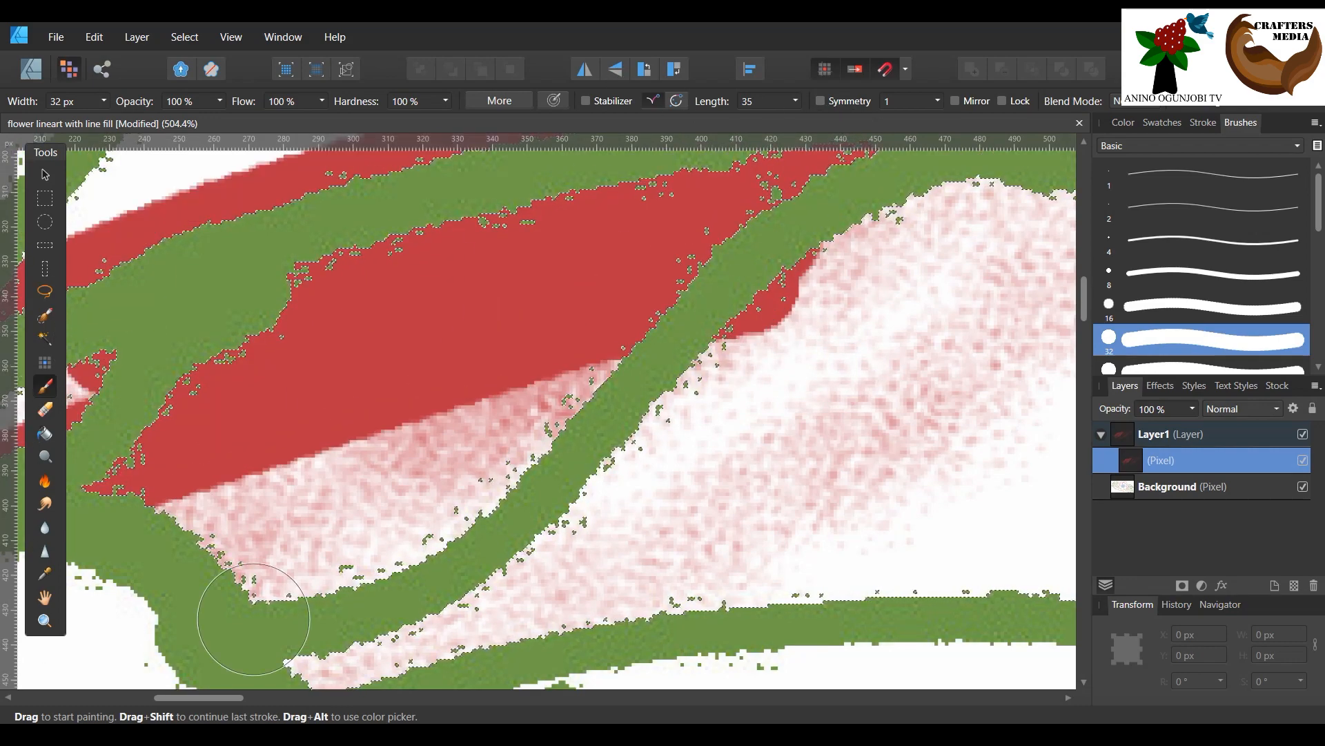
pyautogui.moveTo(253, 619); pyautogui.dragTo(756, 487)
pyautogui.moveTo(852, 262); pyautogui.dragTo(236, 450)
pyautogui.moveTo(696, 413); pyautogui.dragTo(754, 465)
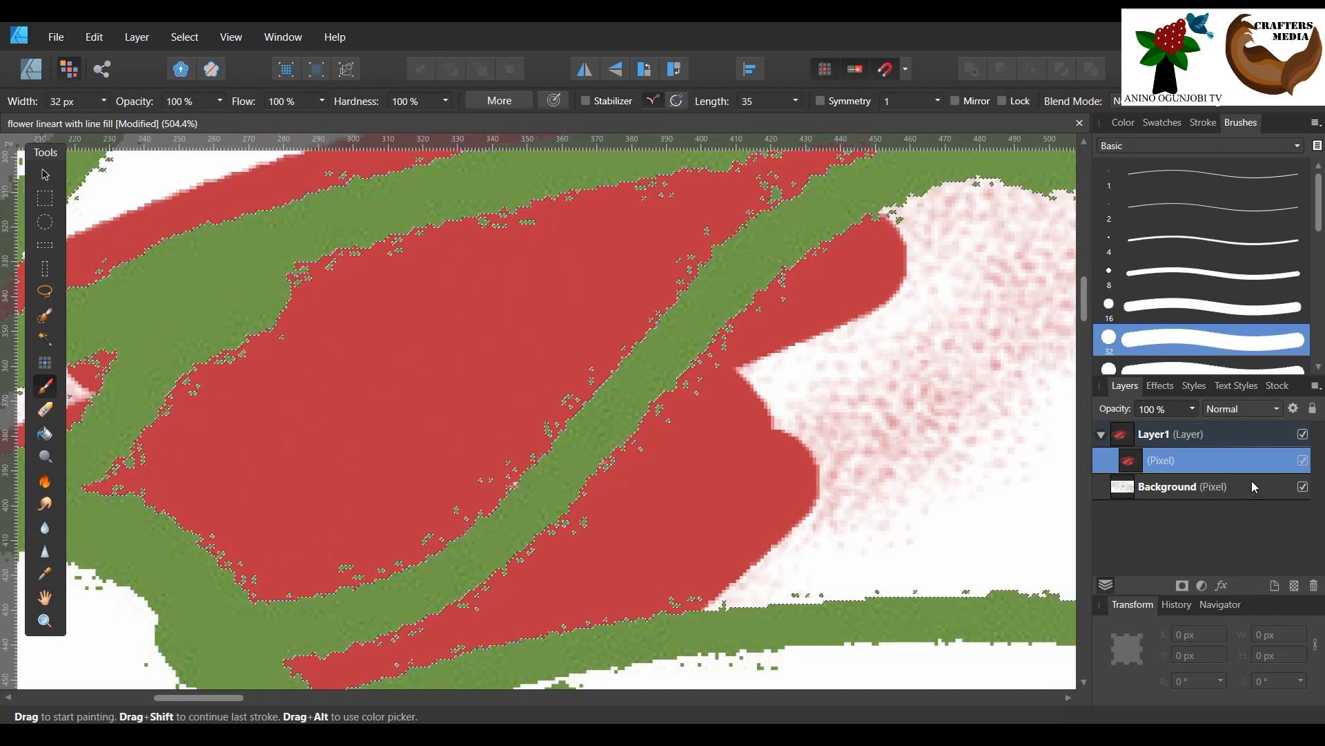
# Step: Delete Layer1 together with its painted pixel layer
pyautogui.click(1255, 436)
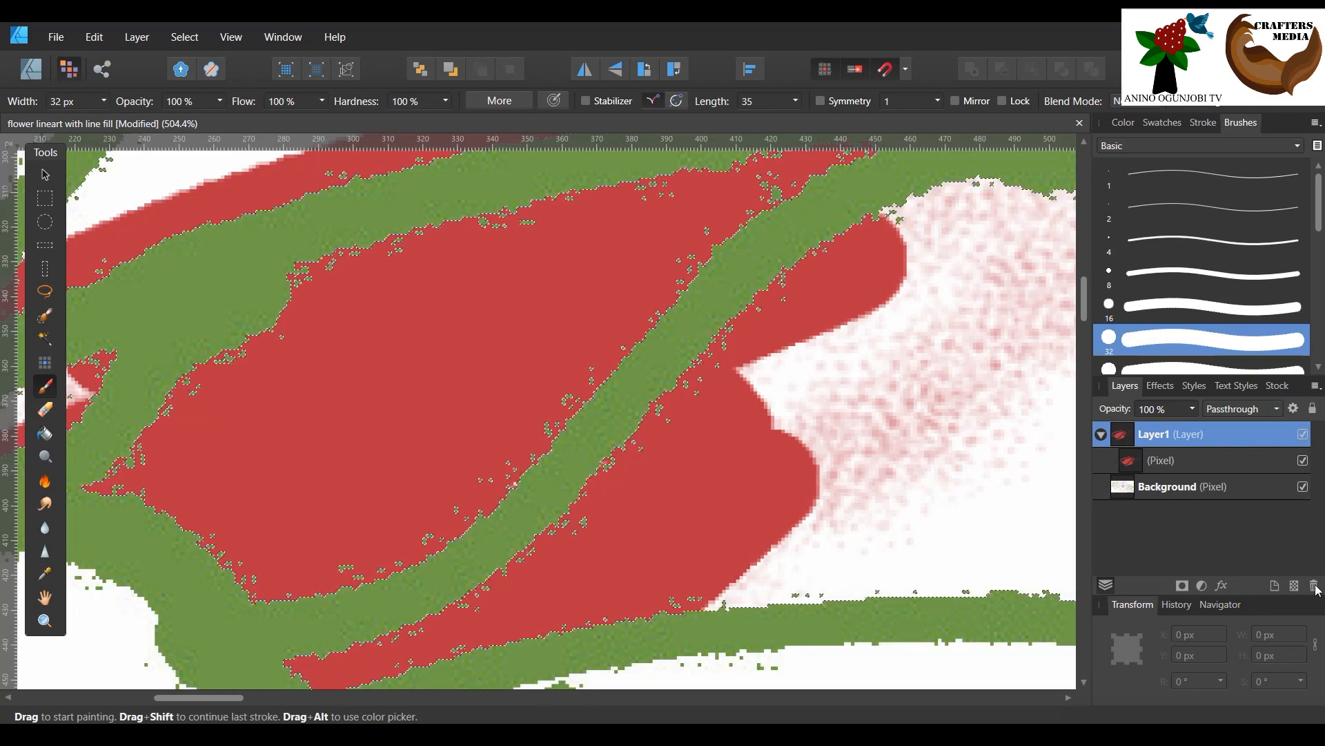
pyautogui.press('Delete')
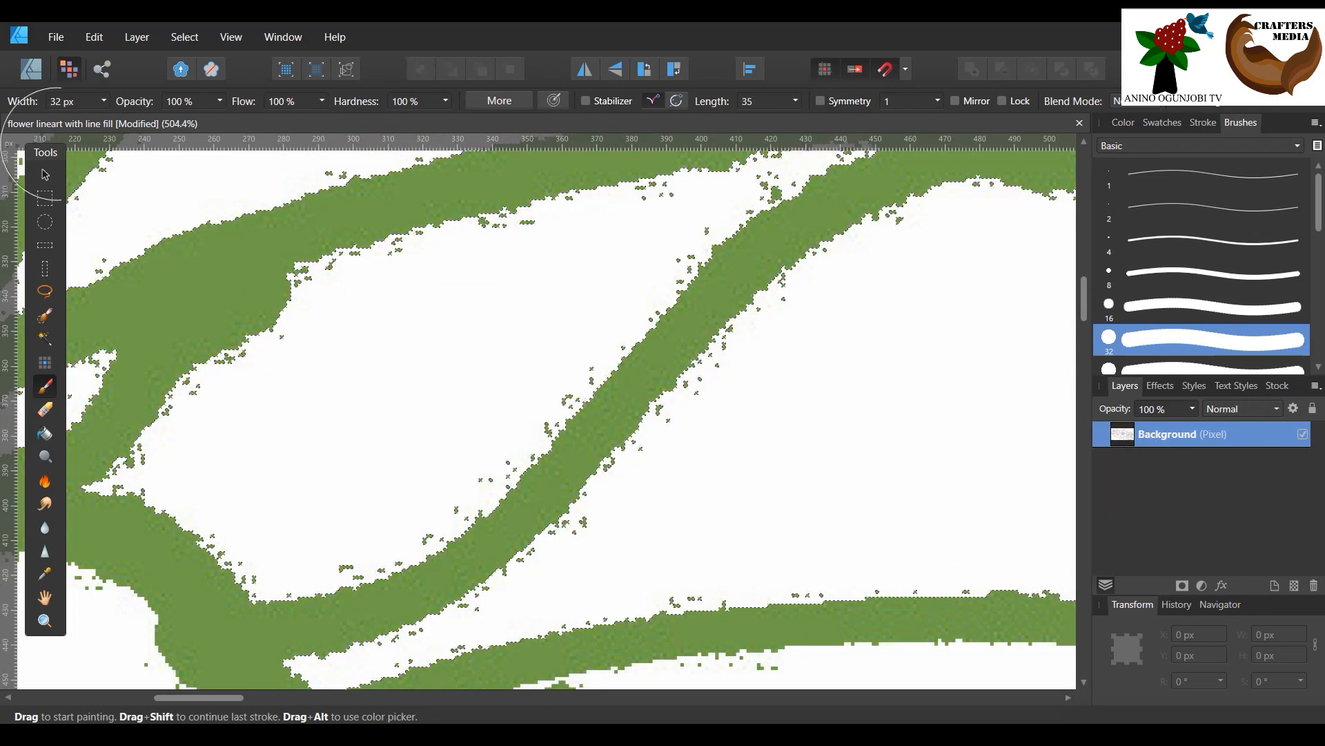
# Step: Clear the current pixel selection on the Background layer
pyautogui.click(45, 175)
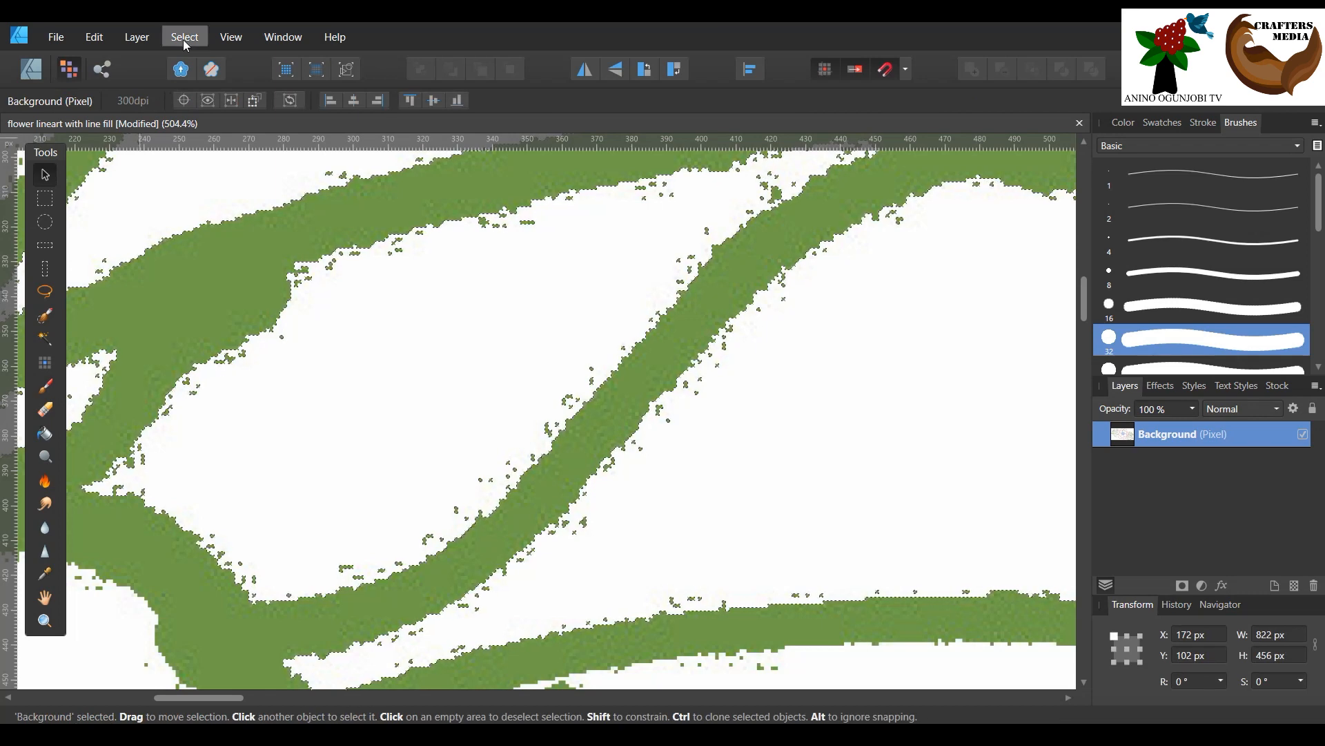
pyautogui.click(184, 37)
pyautogui.click(149, 71)
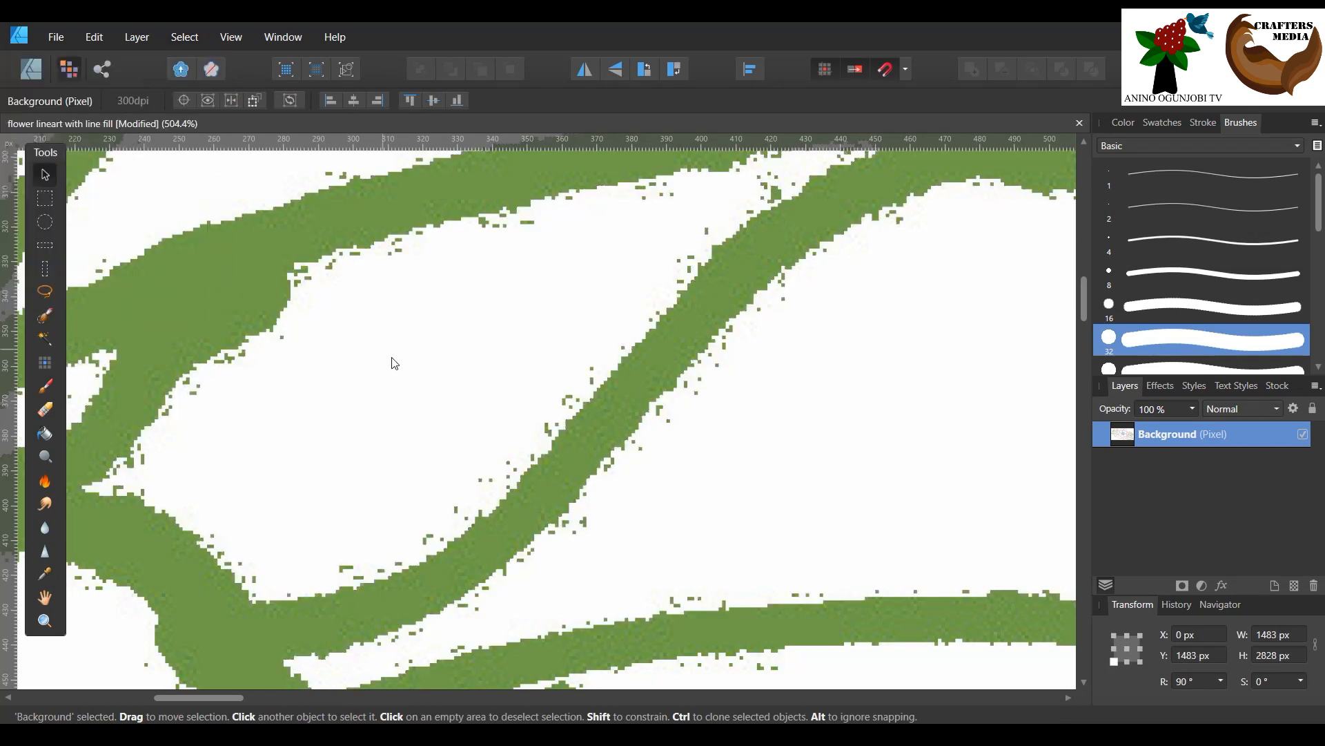
# Step: Flood-select the connected green outline of the left-hand leaves with a tolerance of 25 %
pyautogui.scroll(-2, 399, 367)
pyautogui.click(43, 621)
pyautogui.moveTo(968, 450); pyautogui.dragTo(441, 586)
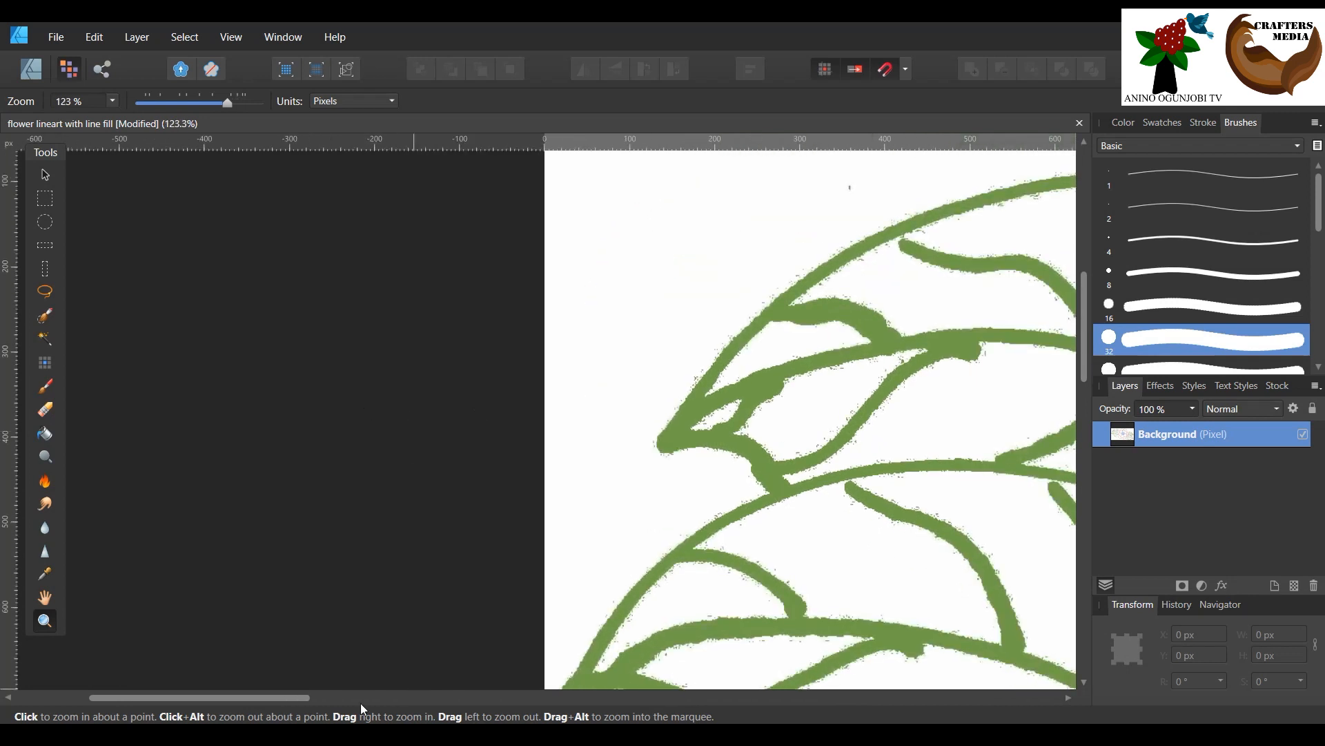
pyautogui.moveTo(288, 698); pyautogui.dragTo(439, 698)
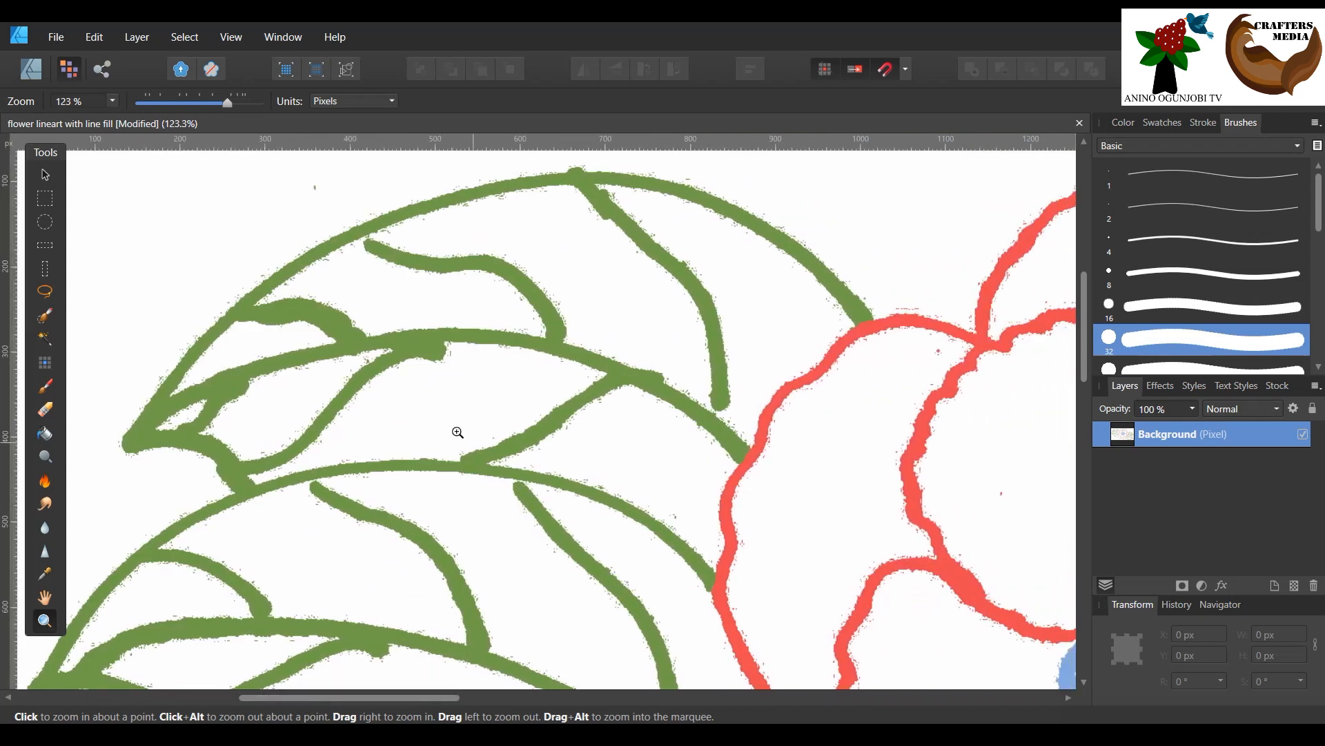
pyautogui.click(44, 338)
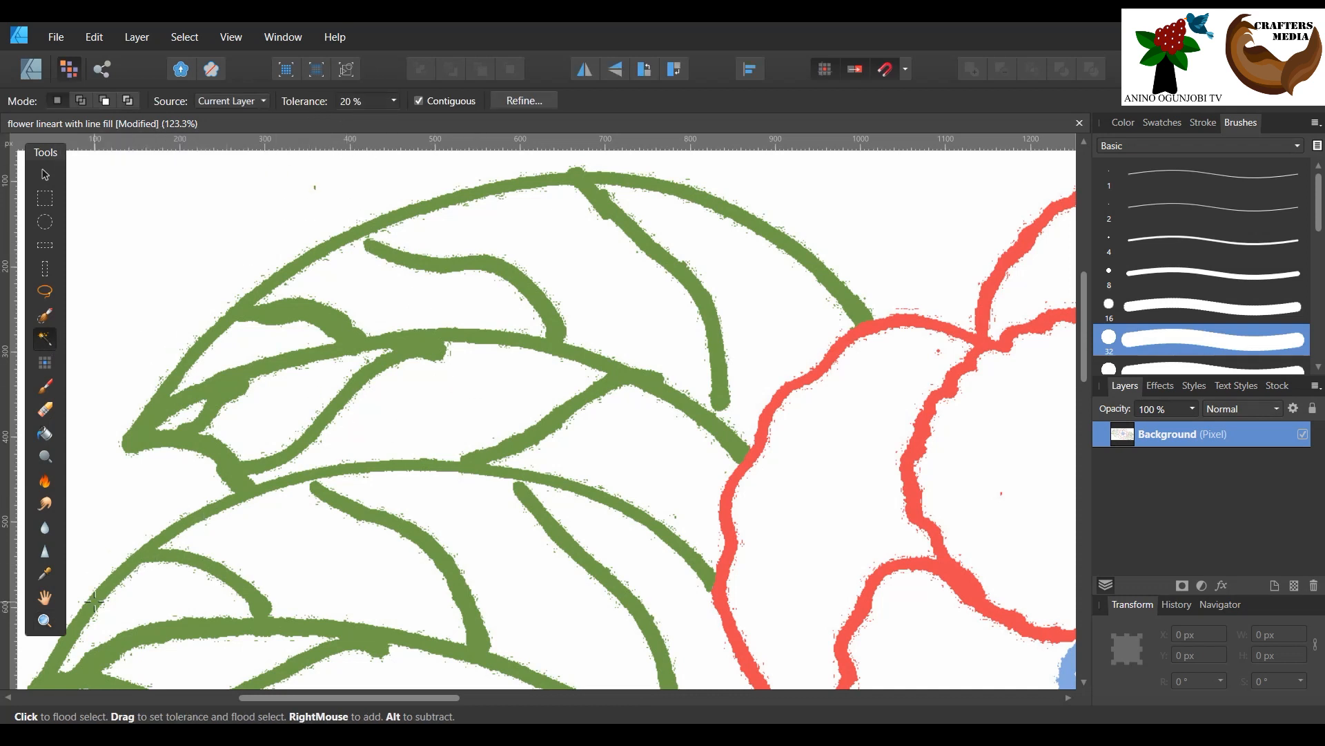
pyautogui.moveTo(188, 418); pyautogui.dragTo(287, 419)
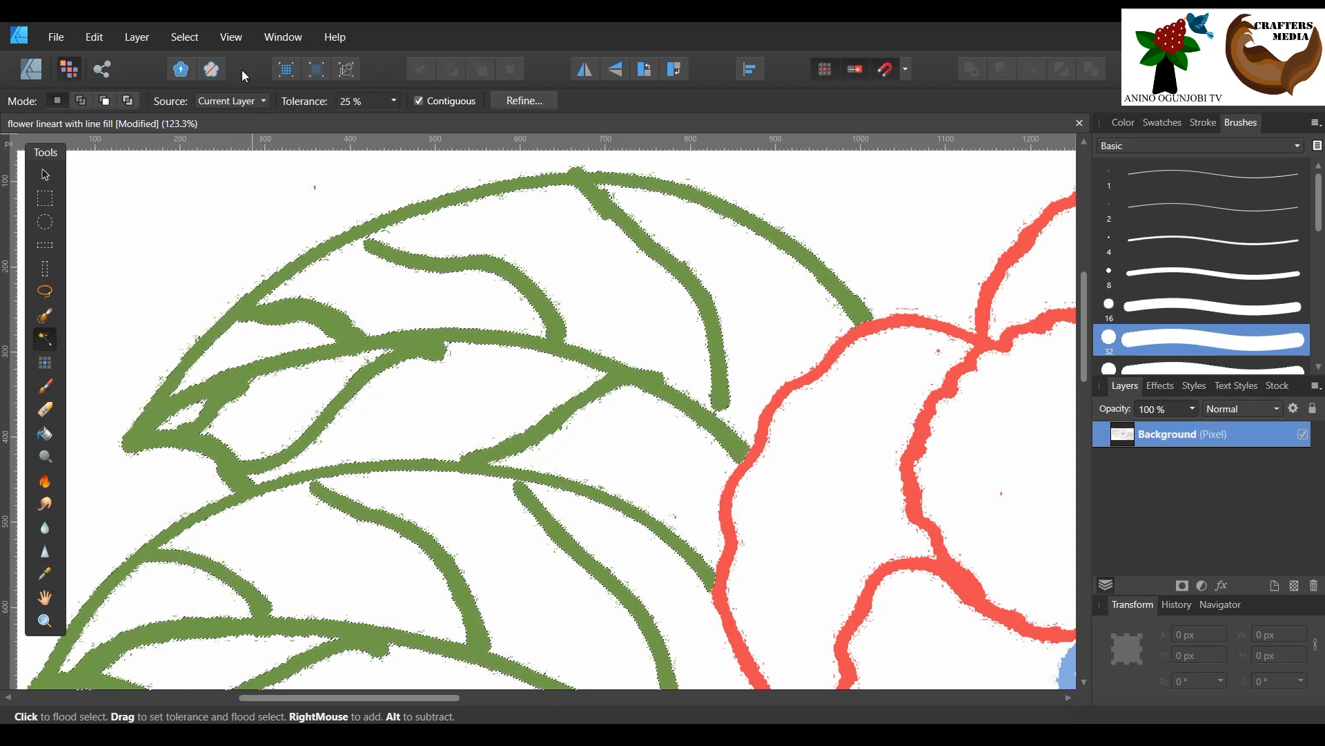
# Step: Deselect the green leaf outline
pyautogui.click(203, 40)
pyautogui.click(134, 363)
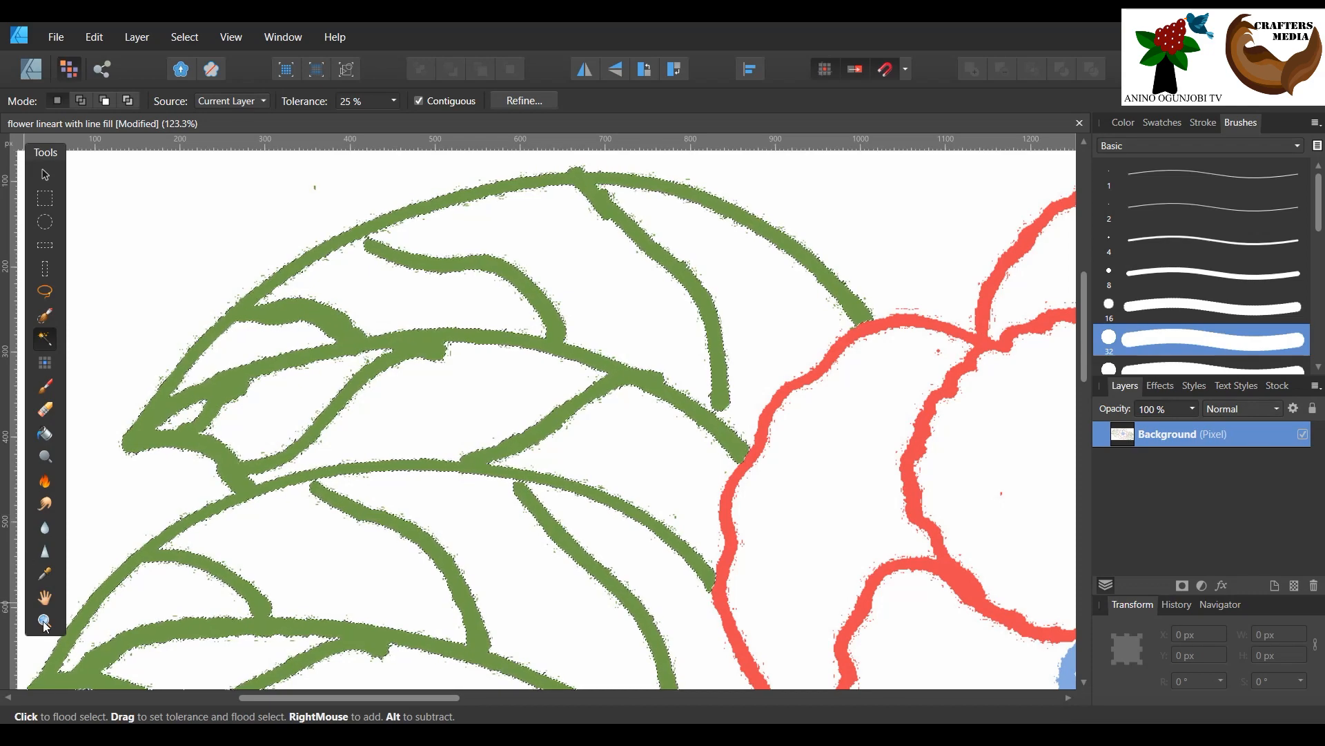
pyautogui.press('z')
pyautogui.moveTo(177, 458); pyautogui.dragTo(362, 501)
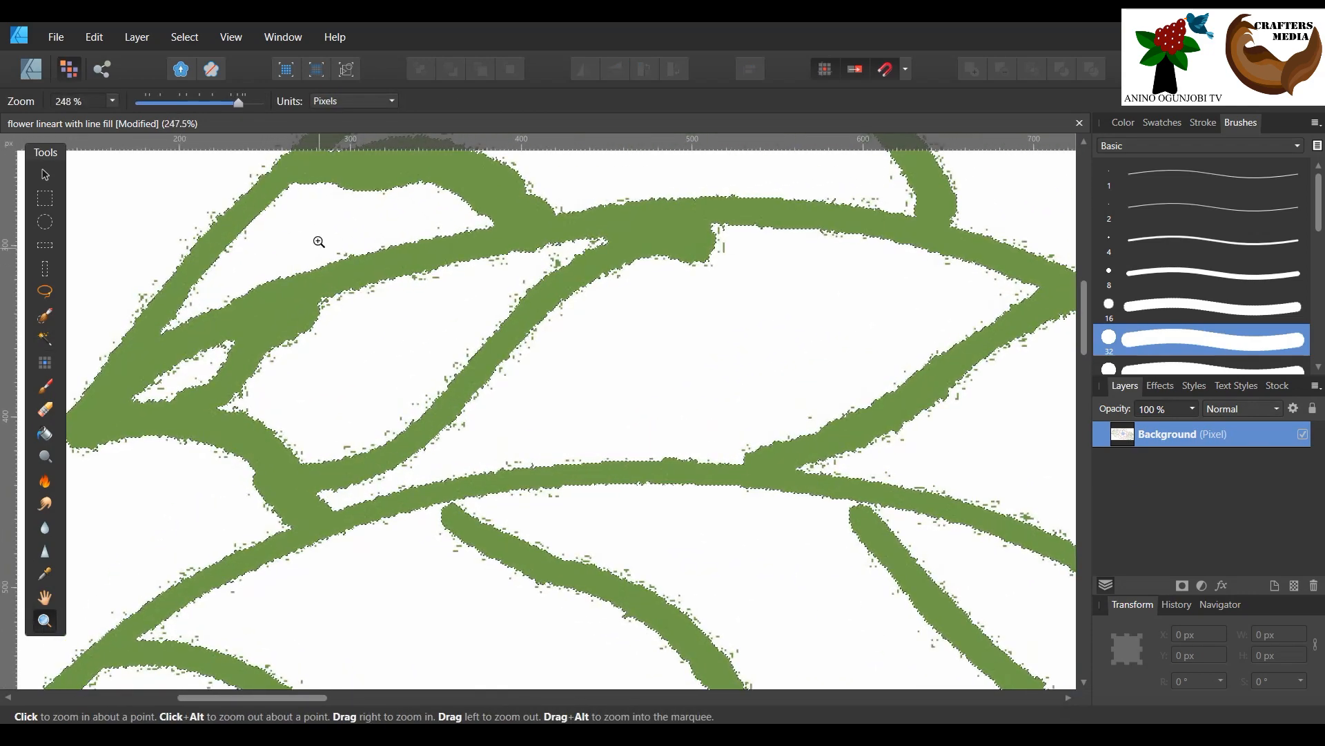
pyautogui.click(241, 39)
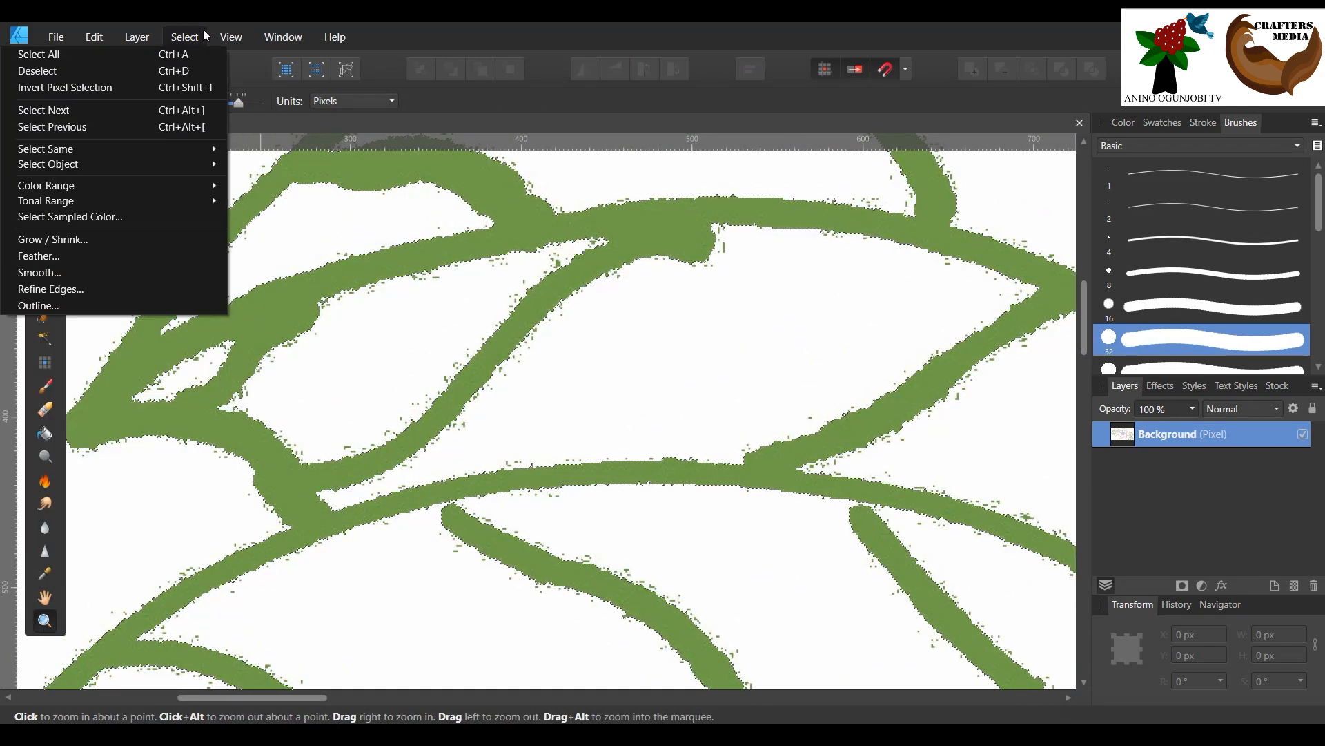
pyautogui.click(184, 64)
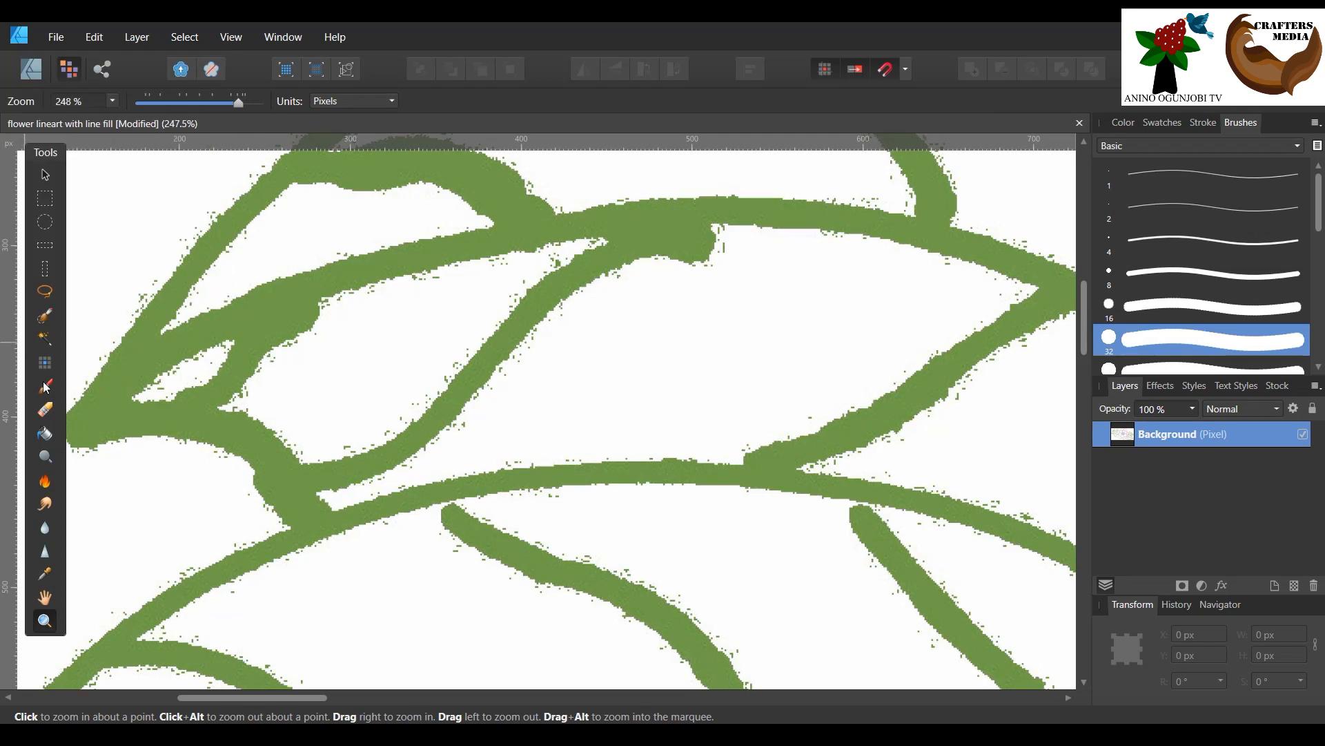
# Step: Flood-select the green outline of the left-hand leaves again at 25 % tolerance
pyautogui.click(48, 347)
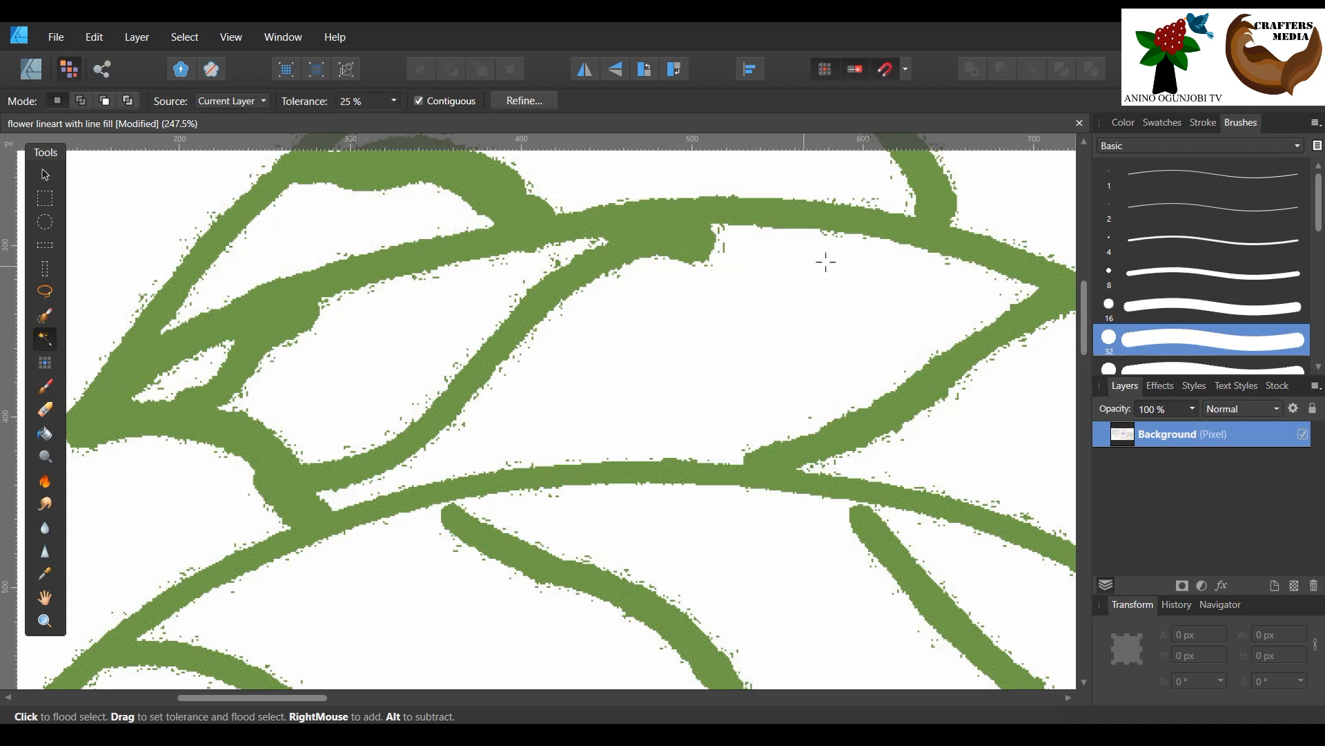
pyautogui.click(671, 229)
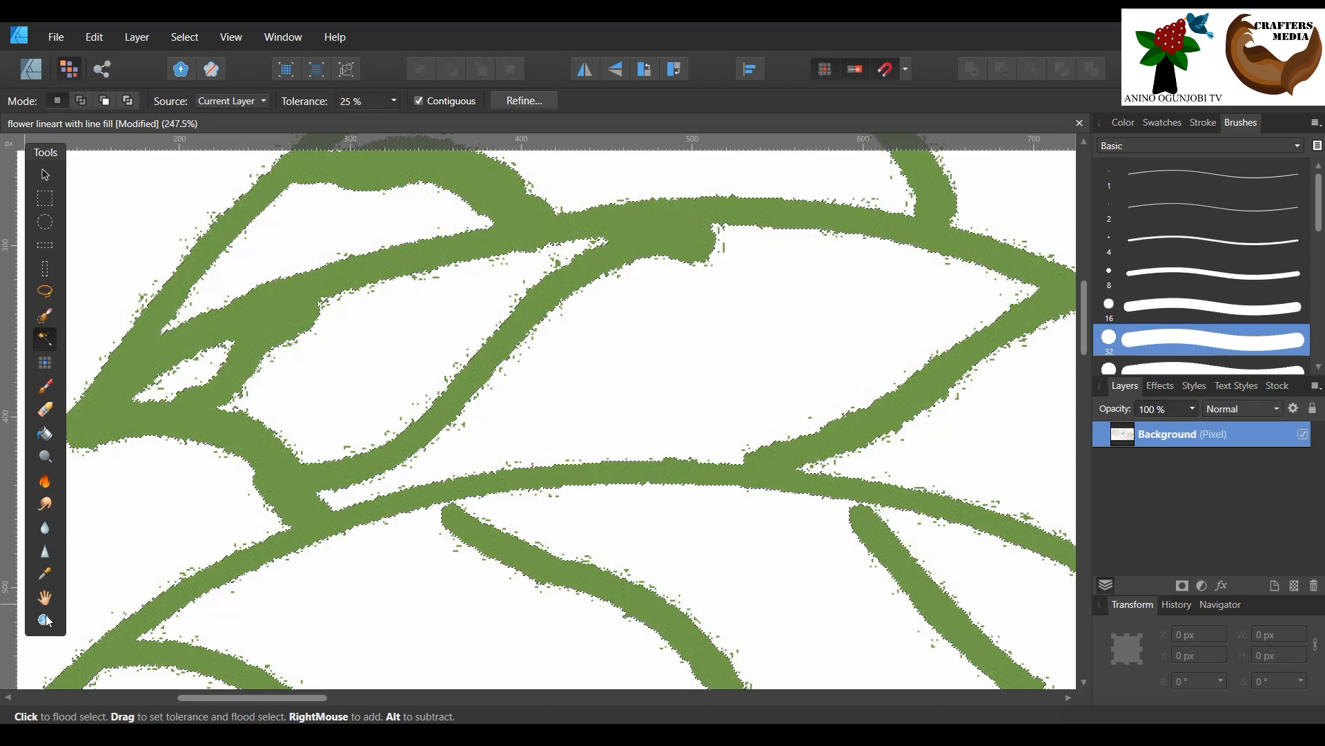
pyautogui.press('z')
pyautogui.moveTo(628, 428); pyautogui.dragTo(110, 384)
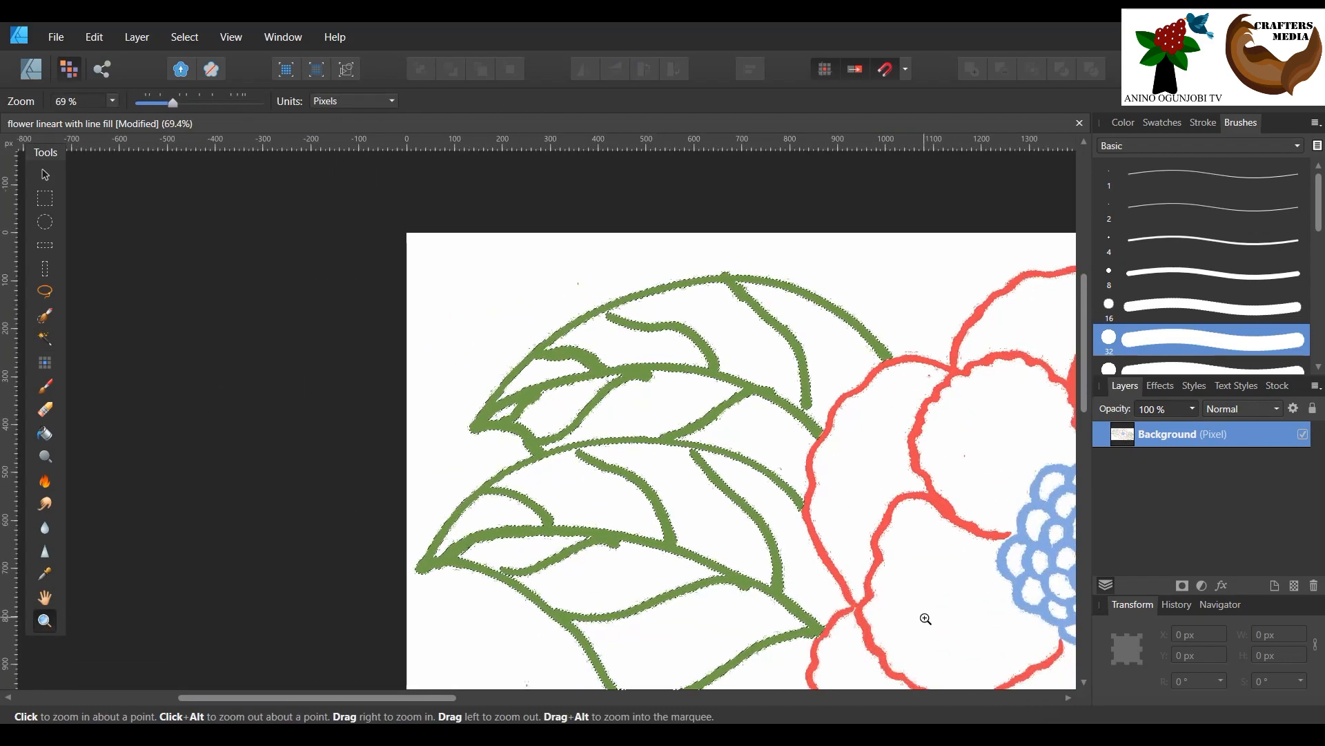
# Step: Examine where the selected leaf outlines meet the red petals, at the uppermost leaf's end and the lowest leaf's end
pyautogui.moveTo(453, 698); pyautogui.dragTo(591, 698)
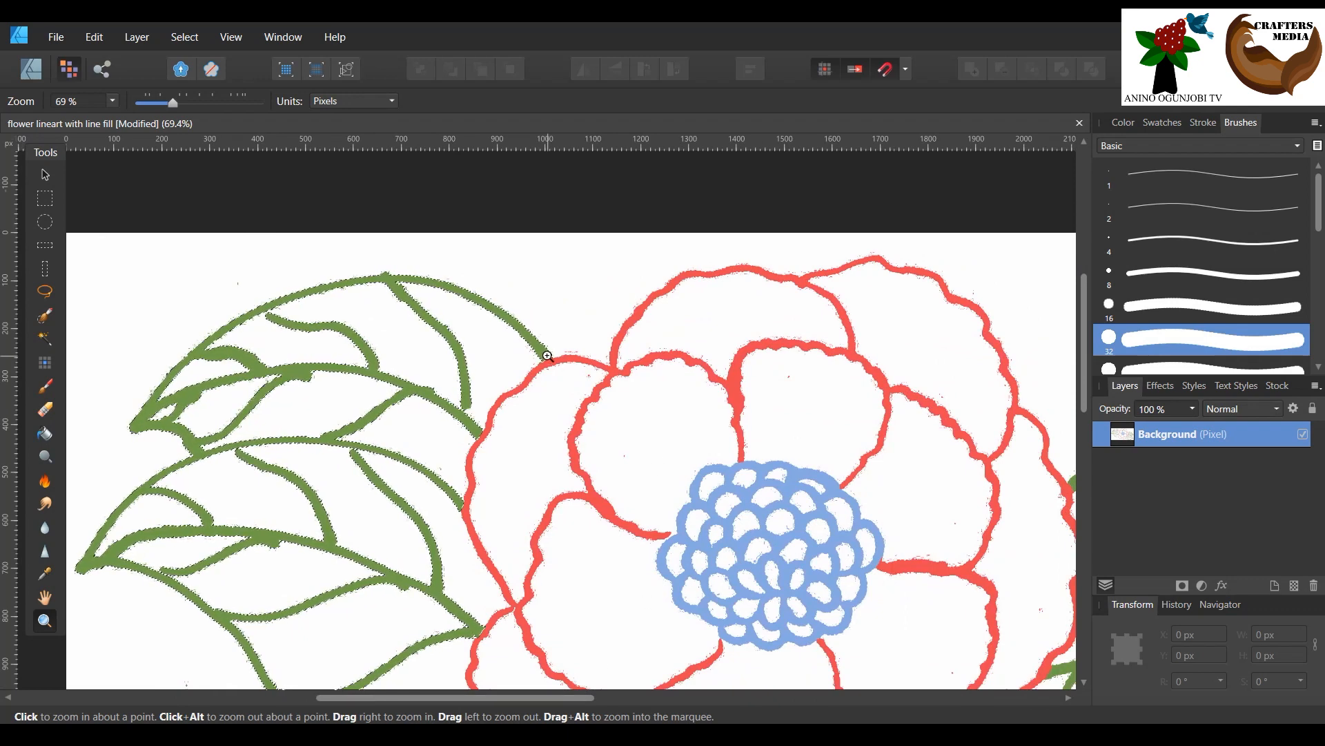
pyautogui.click(641, 414)
pyautogui.moveTo(641, 415); pyautogui.dragTo(1181, 663)
pyautogui.moveTo(525, 371); pyautogui.dragTo(700, 442)
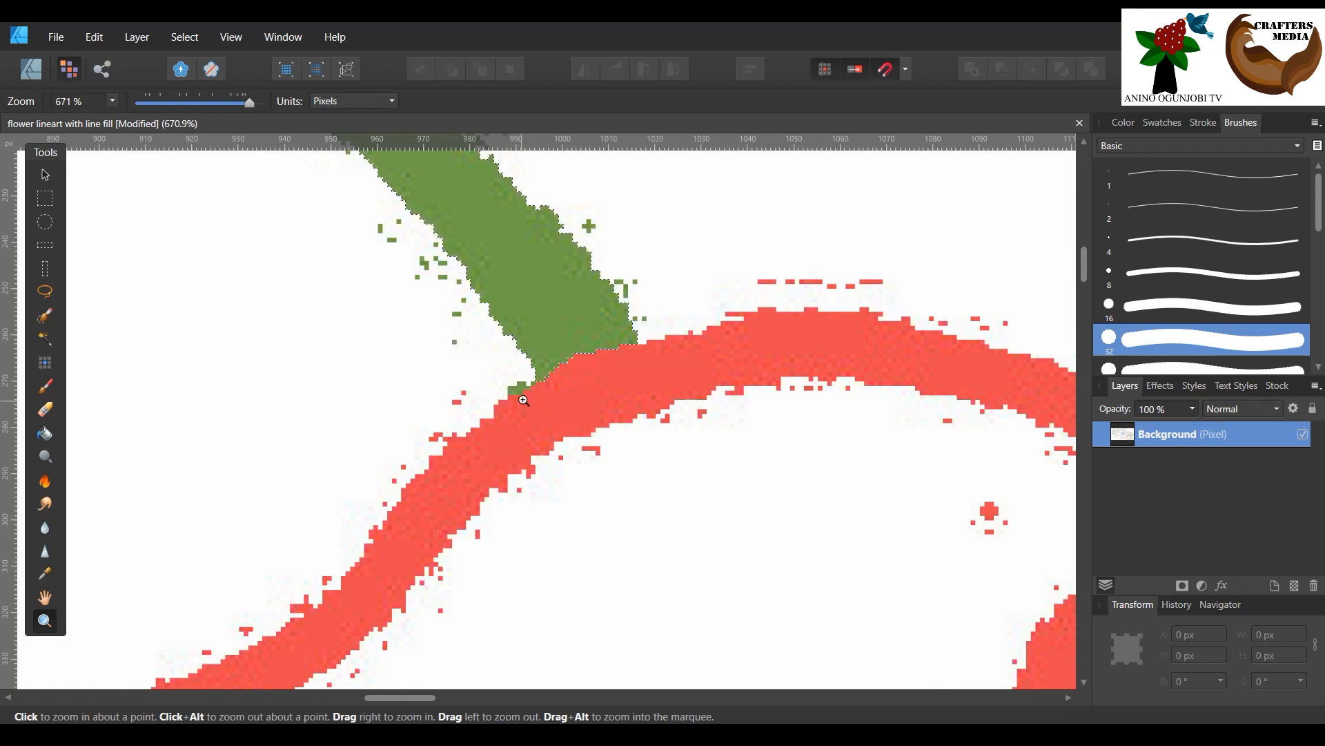
pyautogui.moveTo(605, 357); pyautogui.dragTo(316, 239)
pyautogui.moveTo(645, 444); pyautogui.dragTo(287, 299)
pyautogui.moveTo(814, 669); pyautogui.dragTo(503, 606)
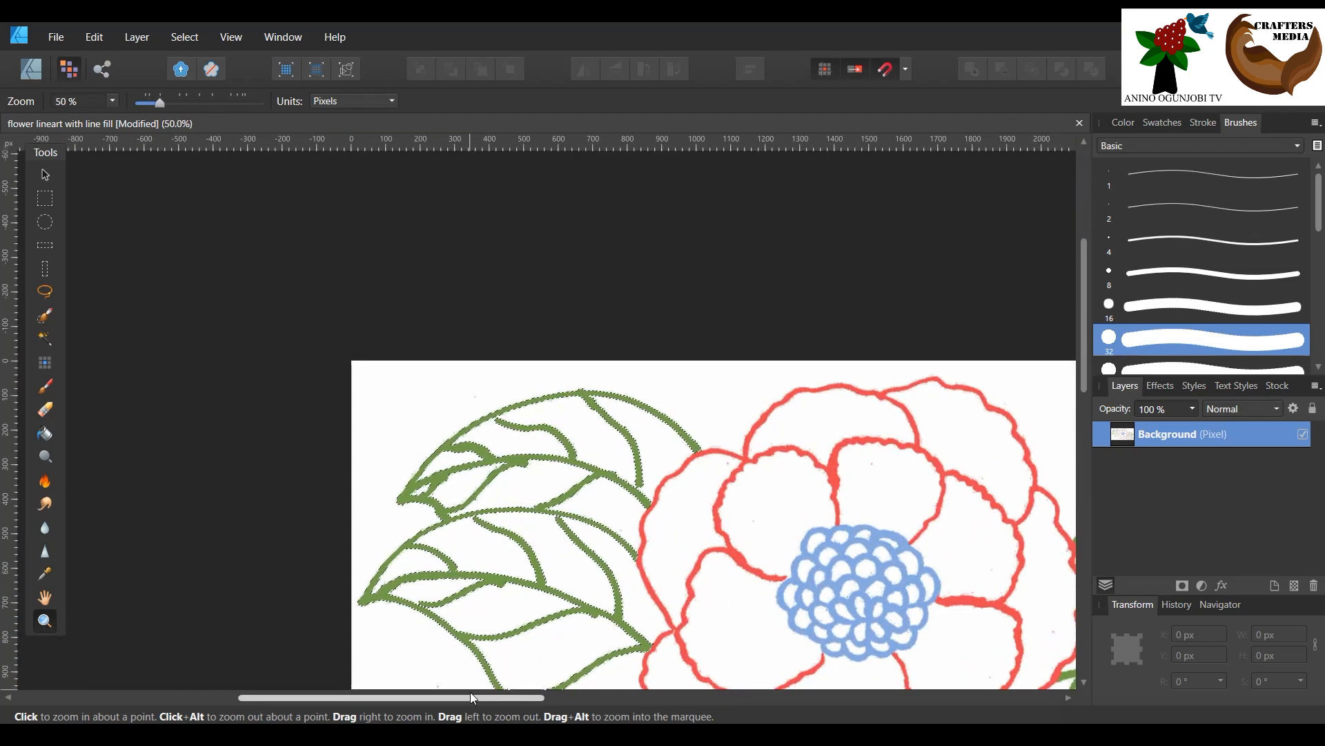
pyautogui.moveTo(512, 709); pyautogui.dragTo(666, 710)
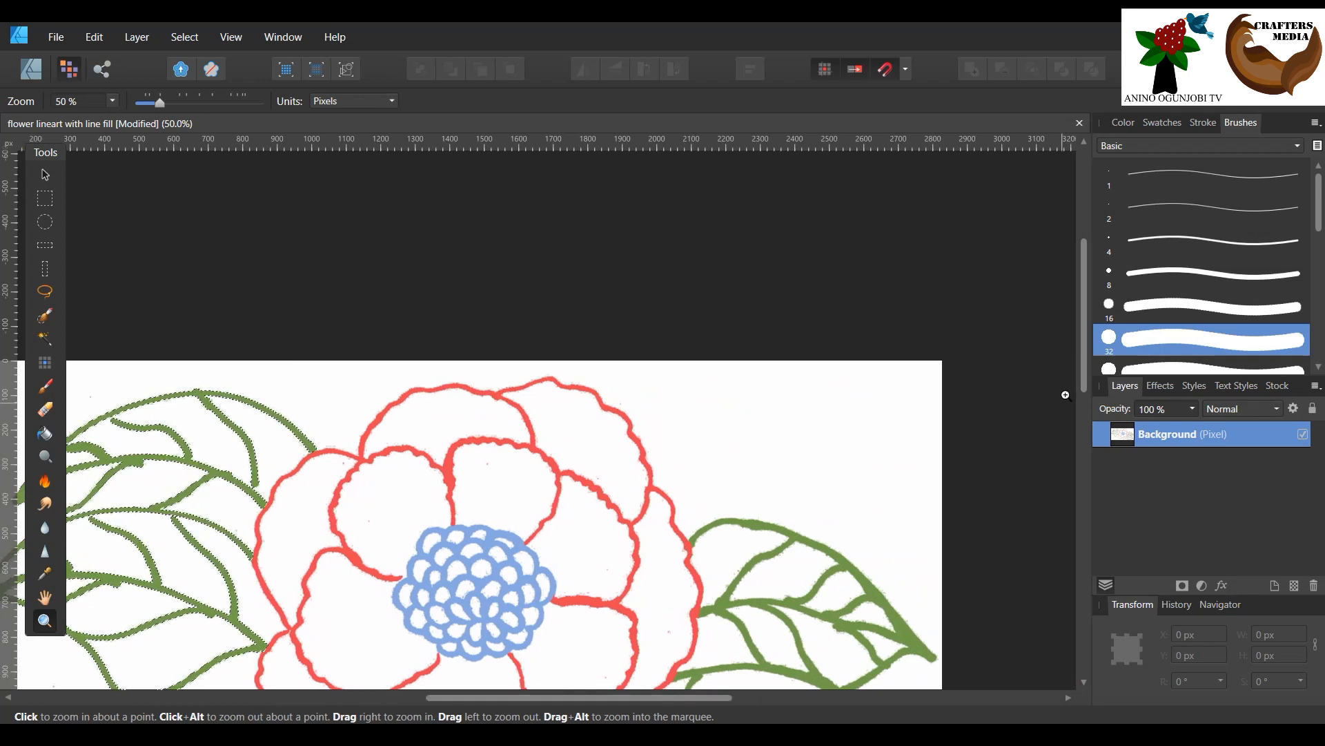
pyautogui.moveTo(1081, 352); pyautogui.dragTo(1089, 511)
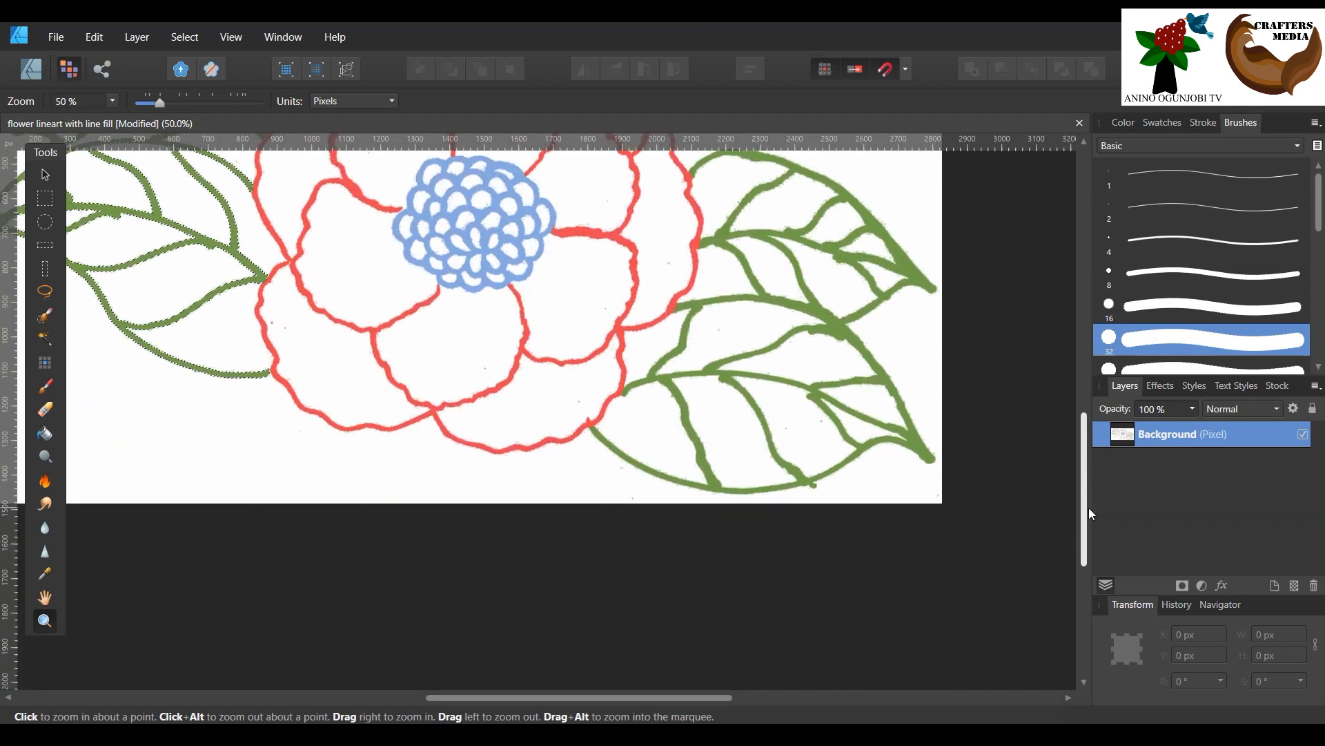
pyautogui.moveTo(237, 366); pyautogui.dragTo(756, 507)
pyautogui.moveTo(333, 438); pyautogui.dragTo(555, 442)
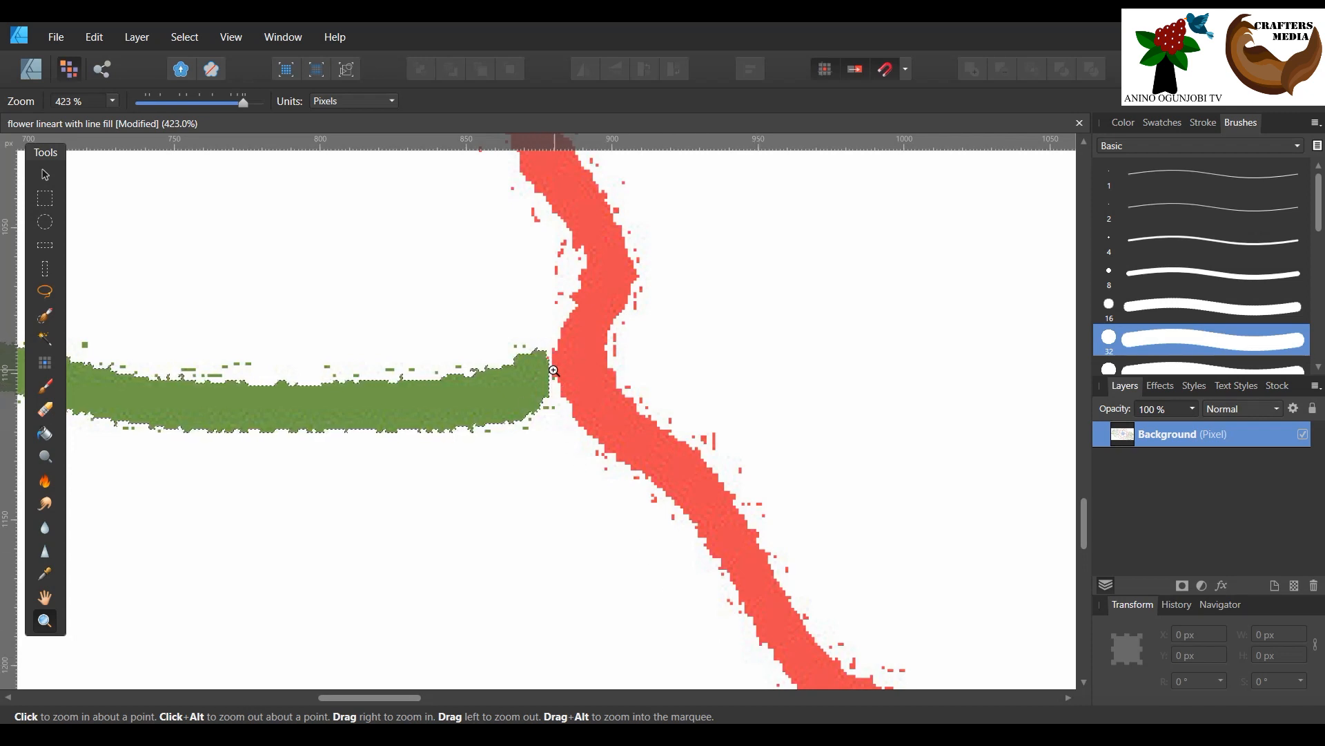
pyautogui.moveTo(552, 363); pyautogui.dragTo(748, 458)
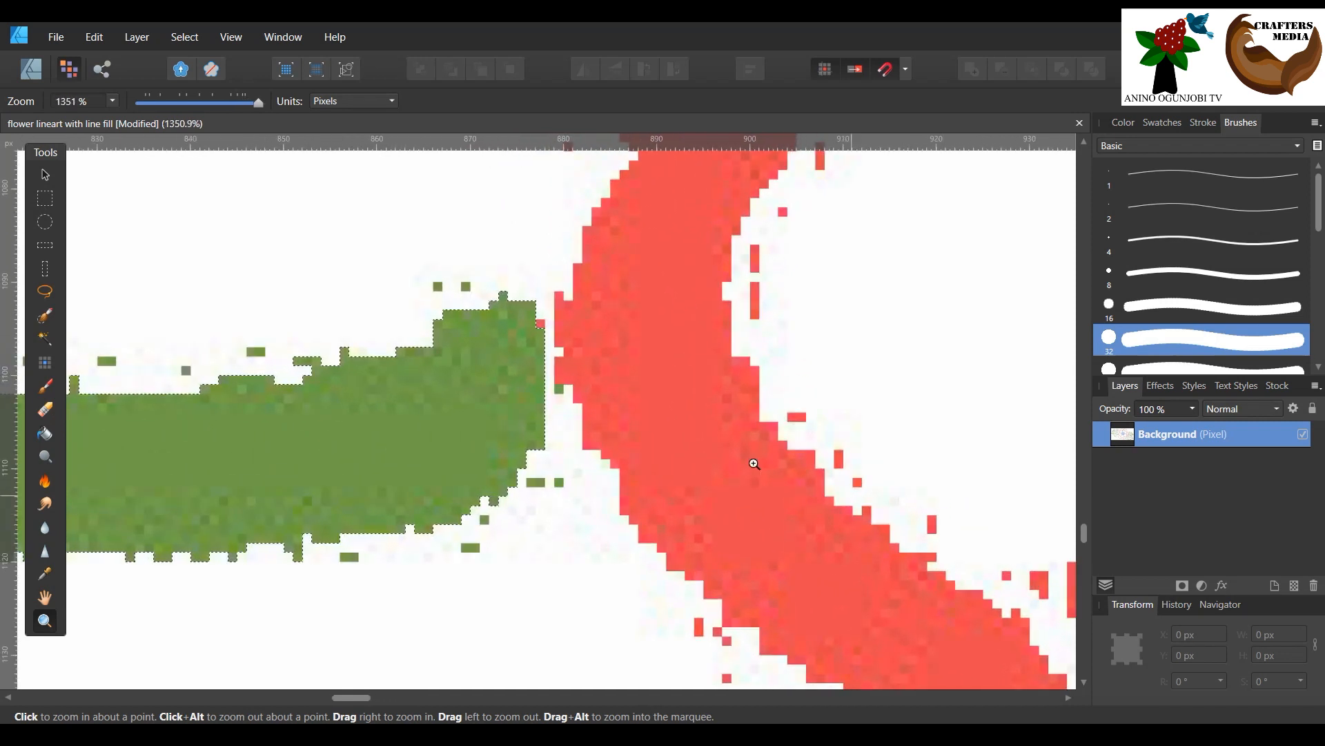
# Step: Clear the outline selection and flood-select the white area inside the lowest leaf section beside the red petal
pyautogui.click(185, 38)
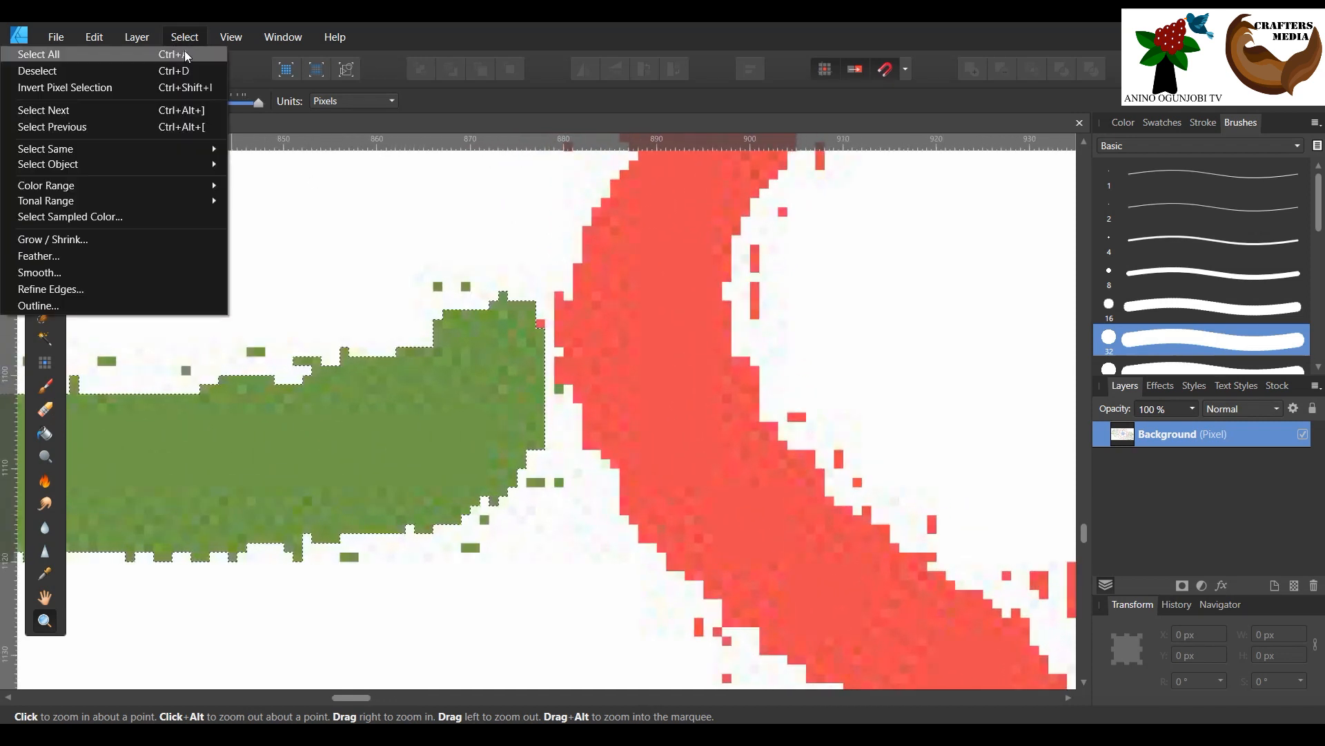
pyautogui.click(170, 70)
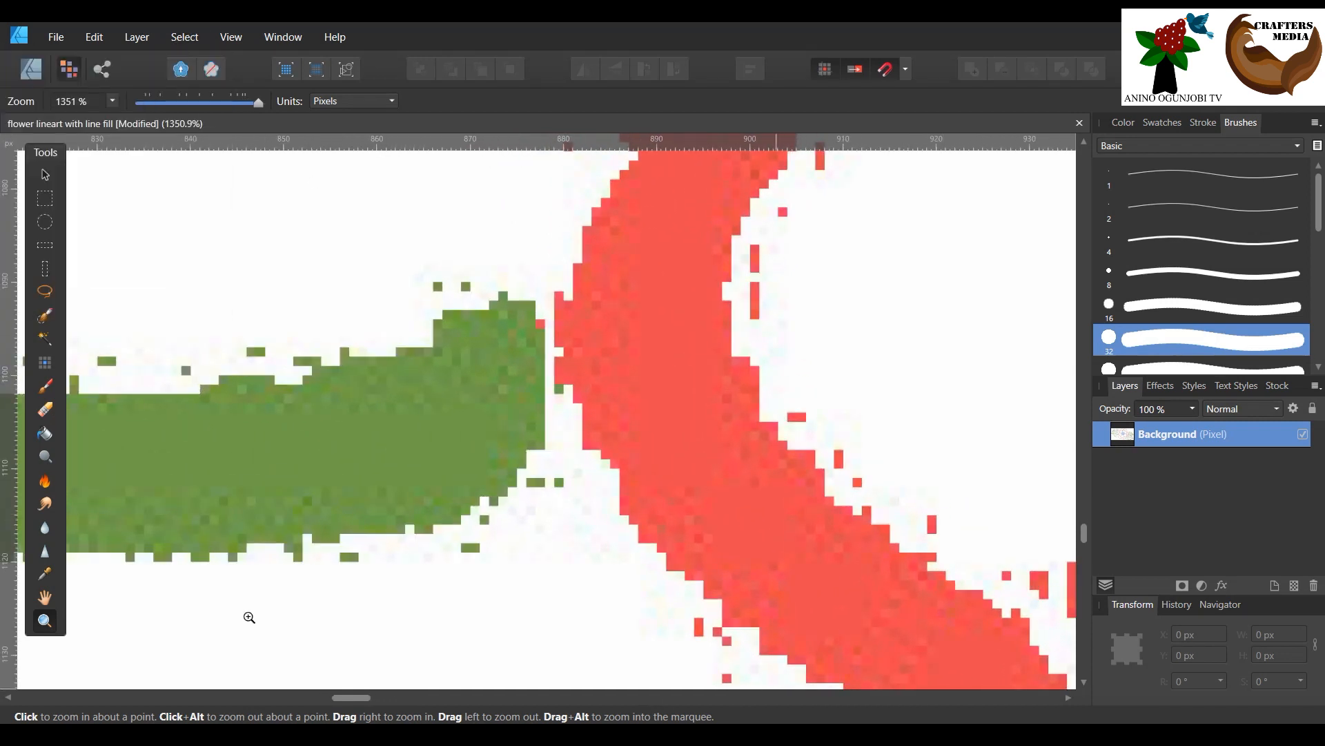
pyautogui.click(45, 337)
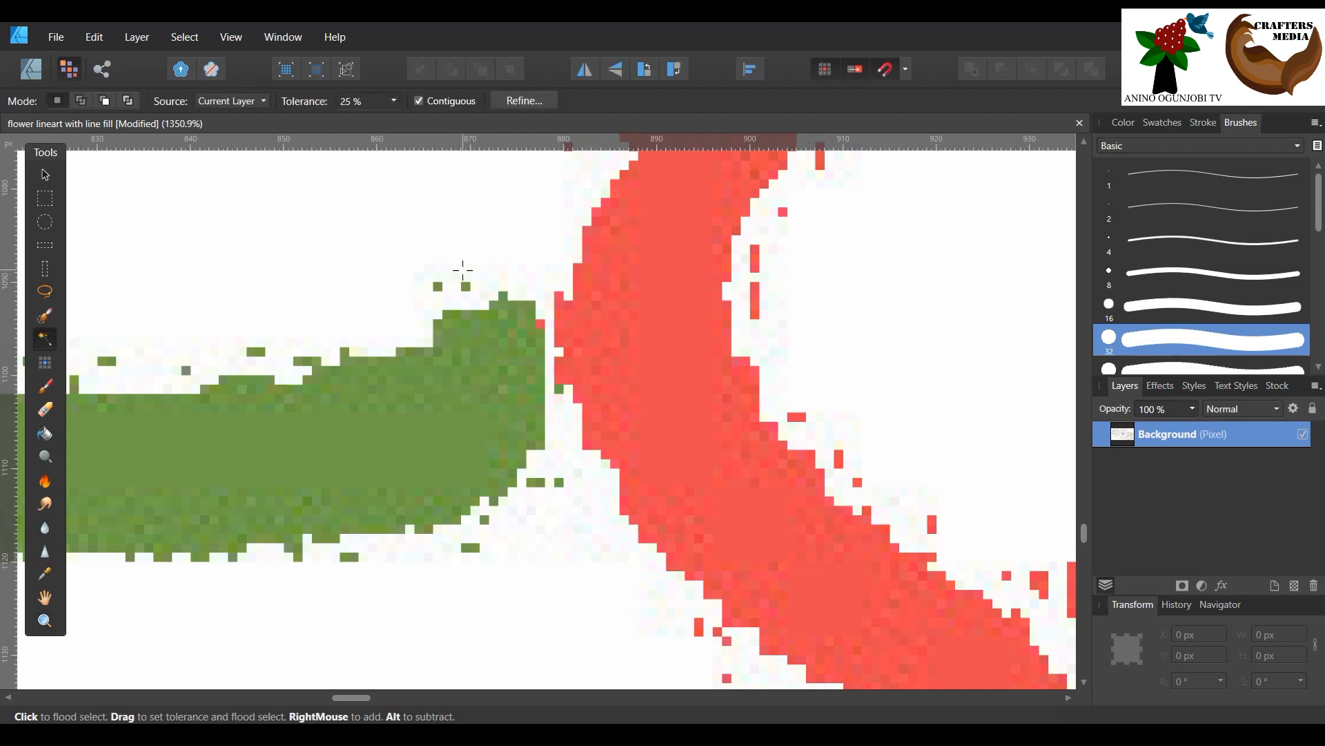
pyautogui.click(45, 620)
pyautogui.moveTo(429, 379); pyautogui.dragTo(104, 364)
pyautogui.moveTo(502, 396); pyautogui.dragTo(143, 359)
pyautogui.moveTo(687, 422); pyautogui.dragTo(255, 400)
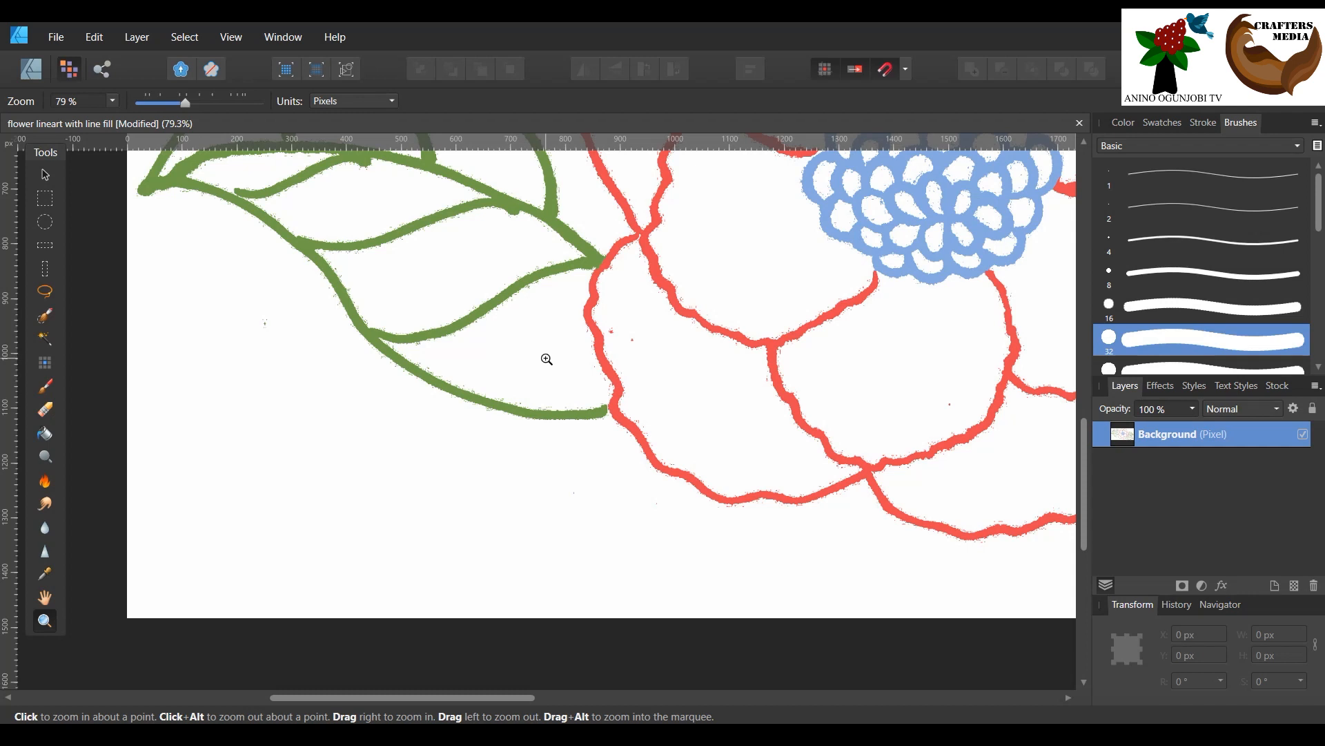
pyautogui.click(40, 335)
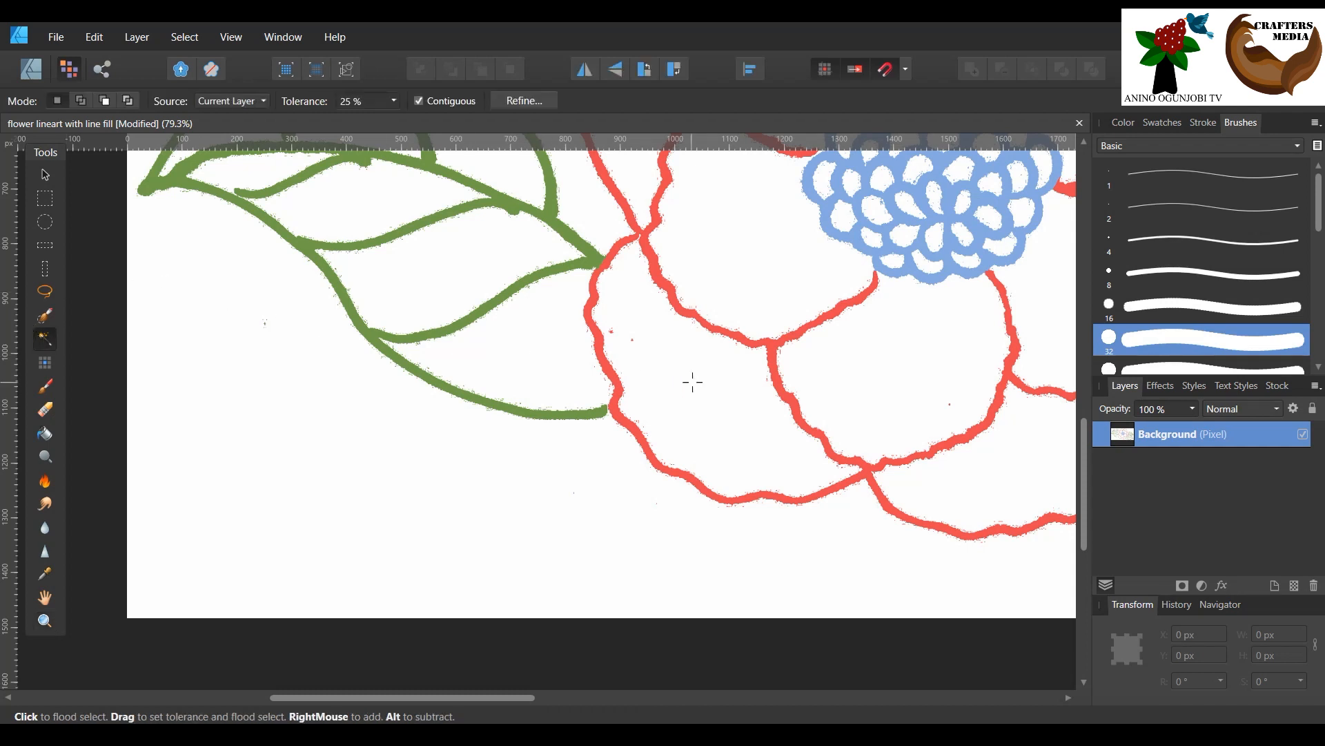
pyautogui.click(525, 368)
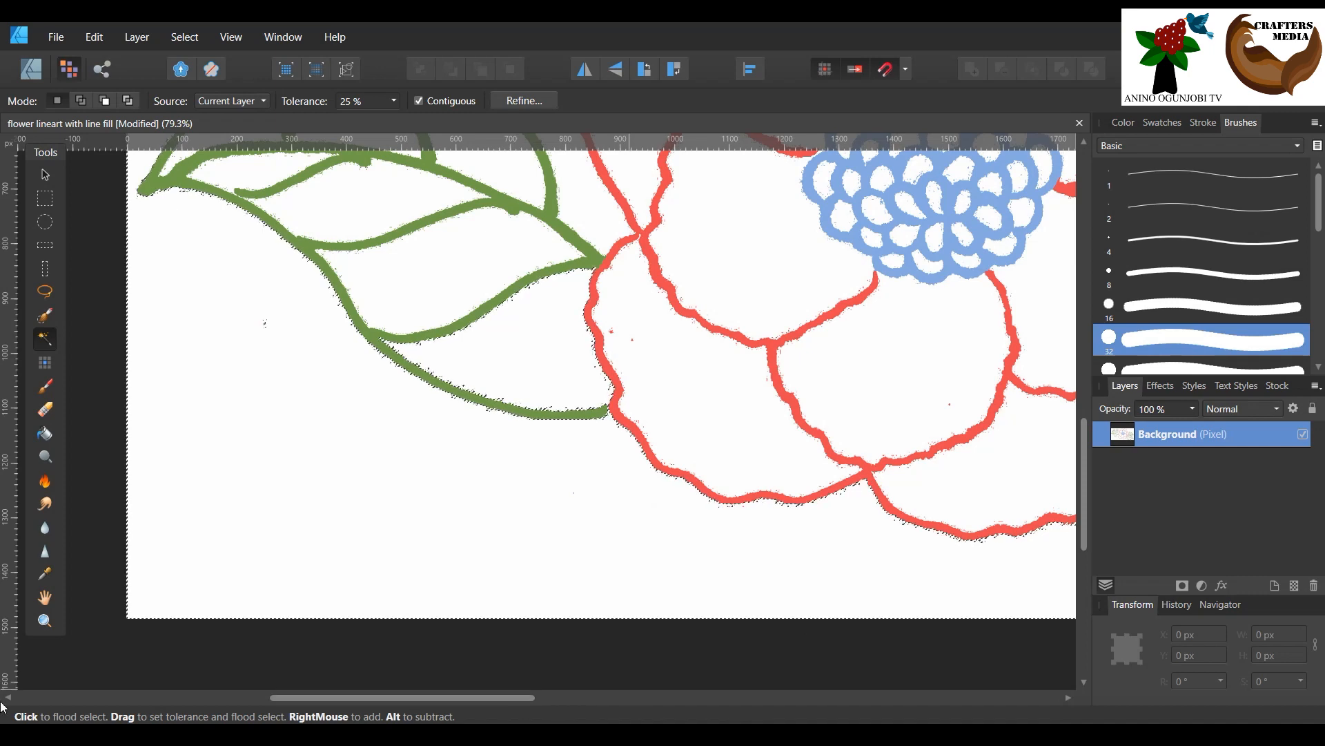
# Step: Clear the white-area selection around the open end of the lowest leaf's outline
pyautogui.click(45, 619)
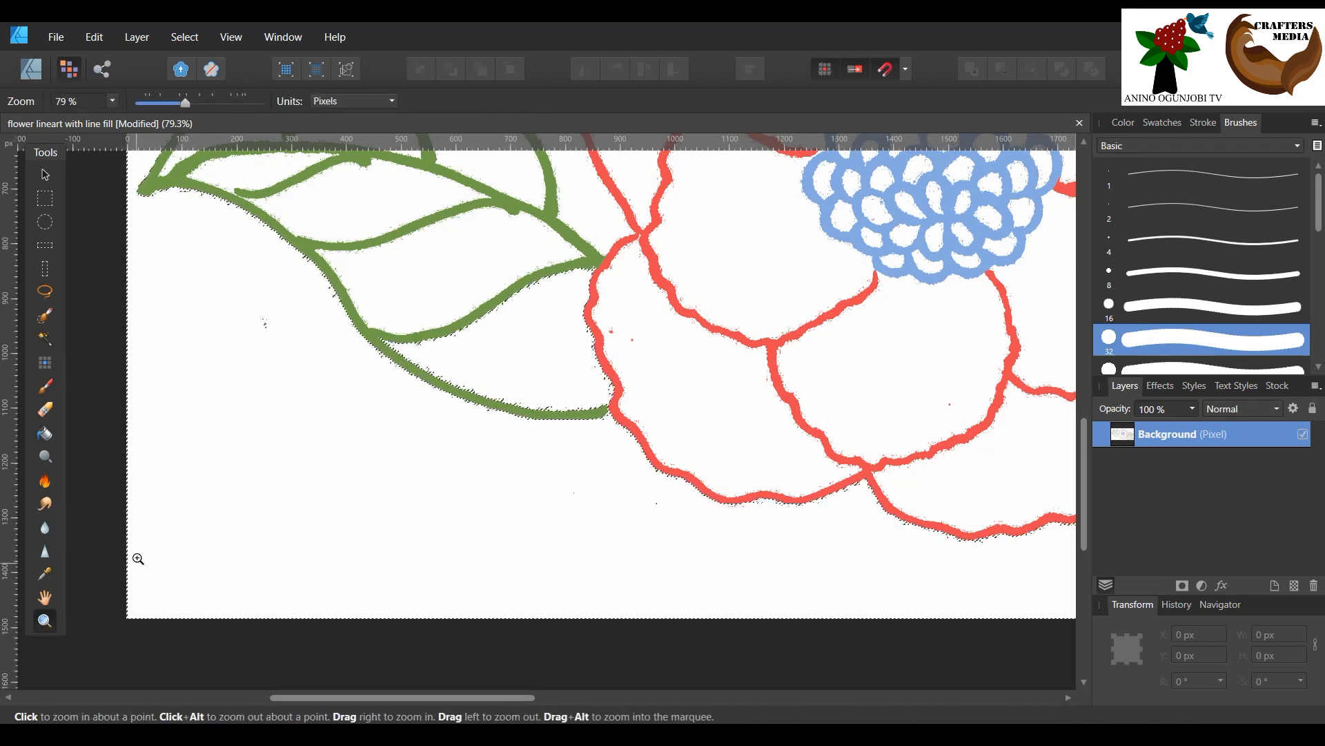
pyautogui.moveTo(384, 622); pyautogui.dragTo(582, 642)
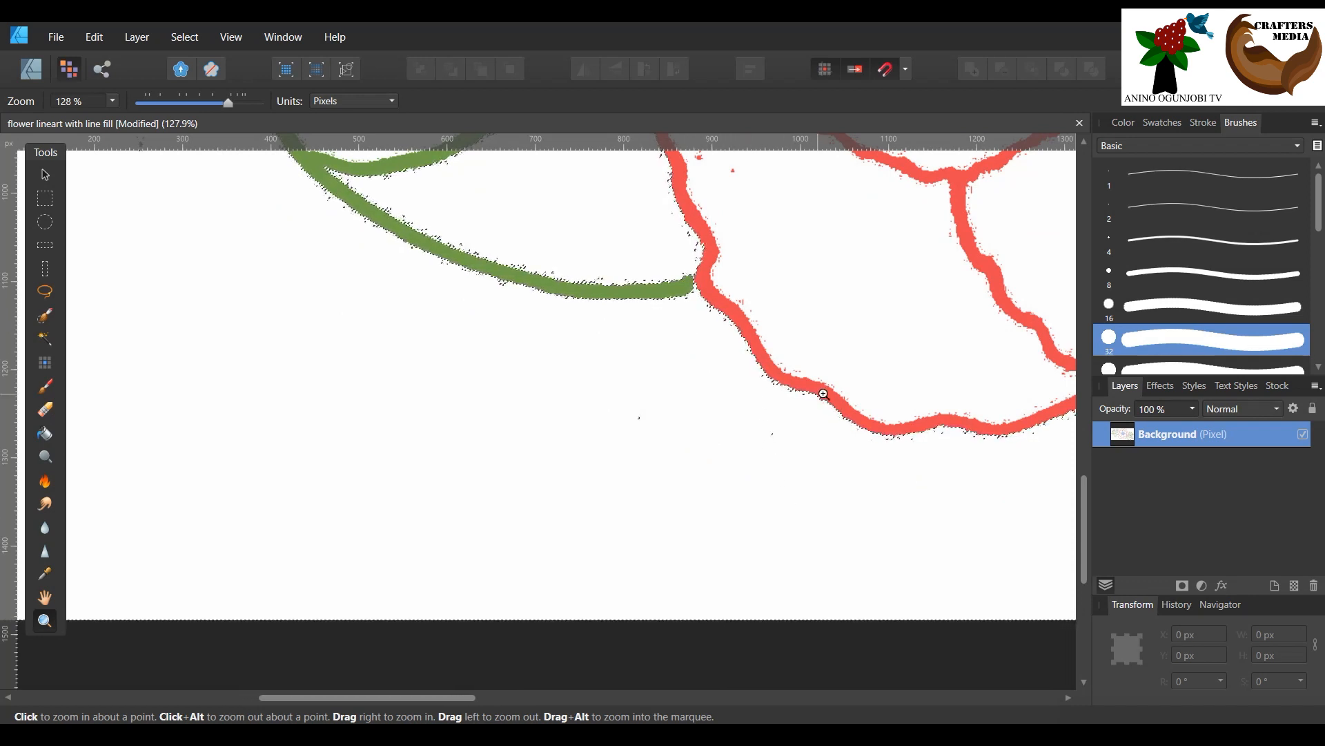
pyautogui.moveTo(1084, 511); pyautogui.dragTo(1084, 451)
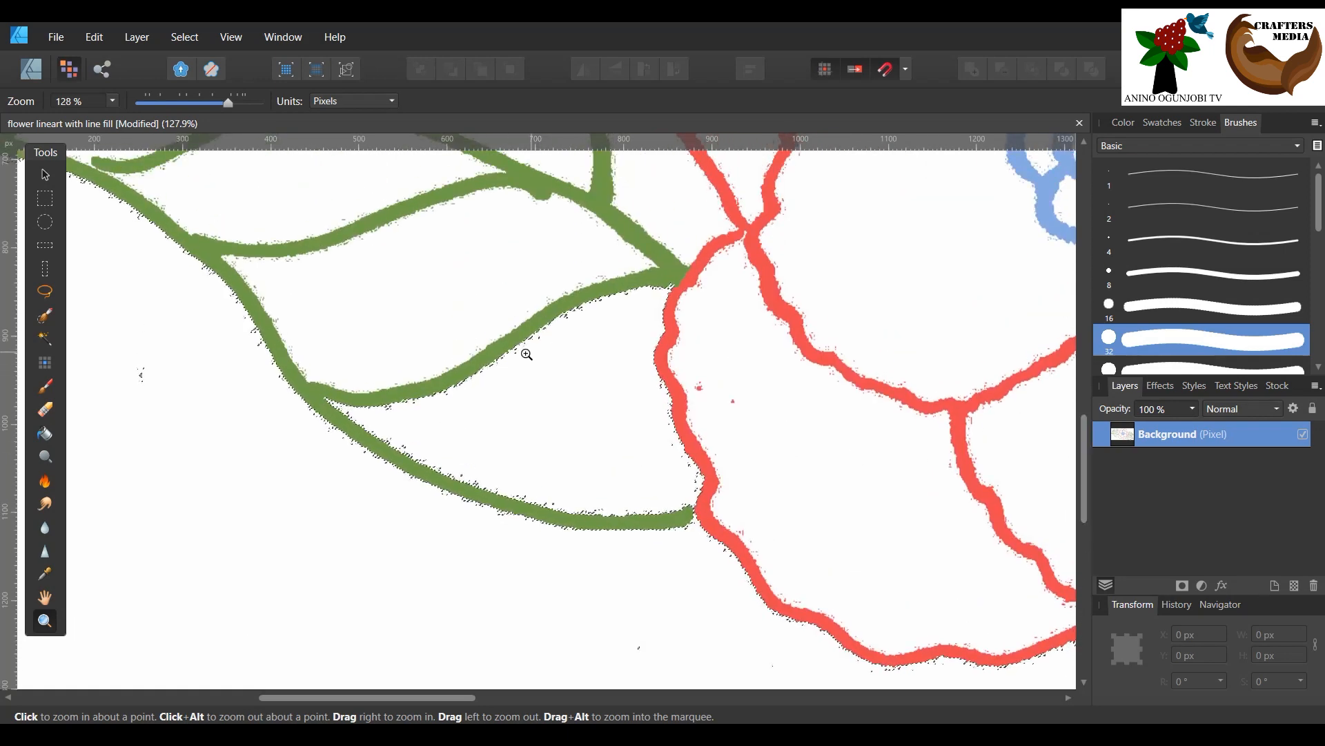
pyautogui.click(704, 522)
pyautogui.click(708, 525)
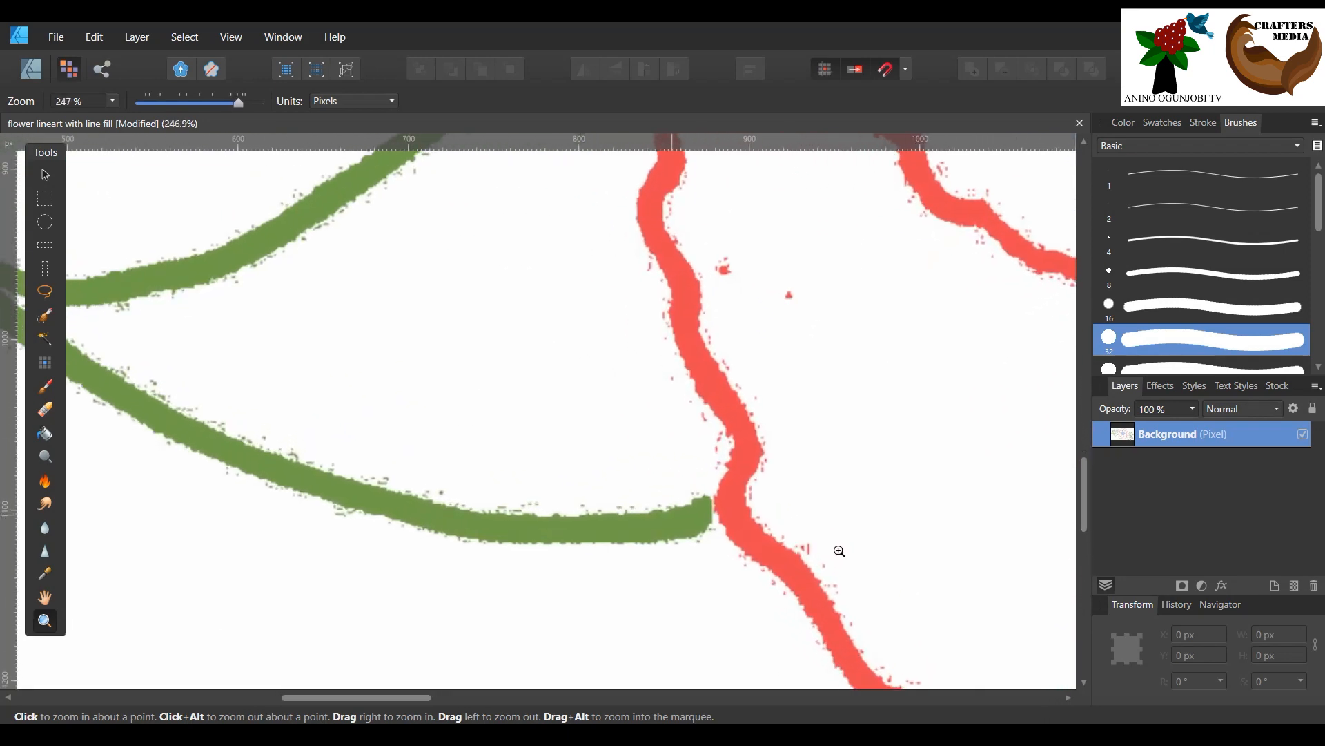
pyautogui.click(179, 38)
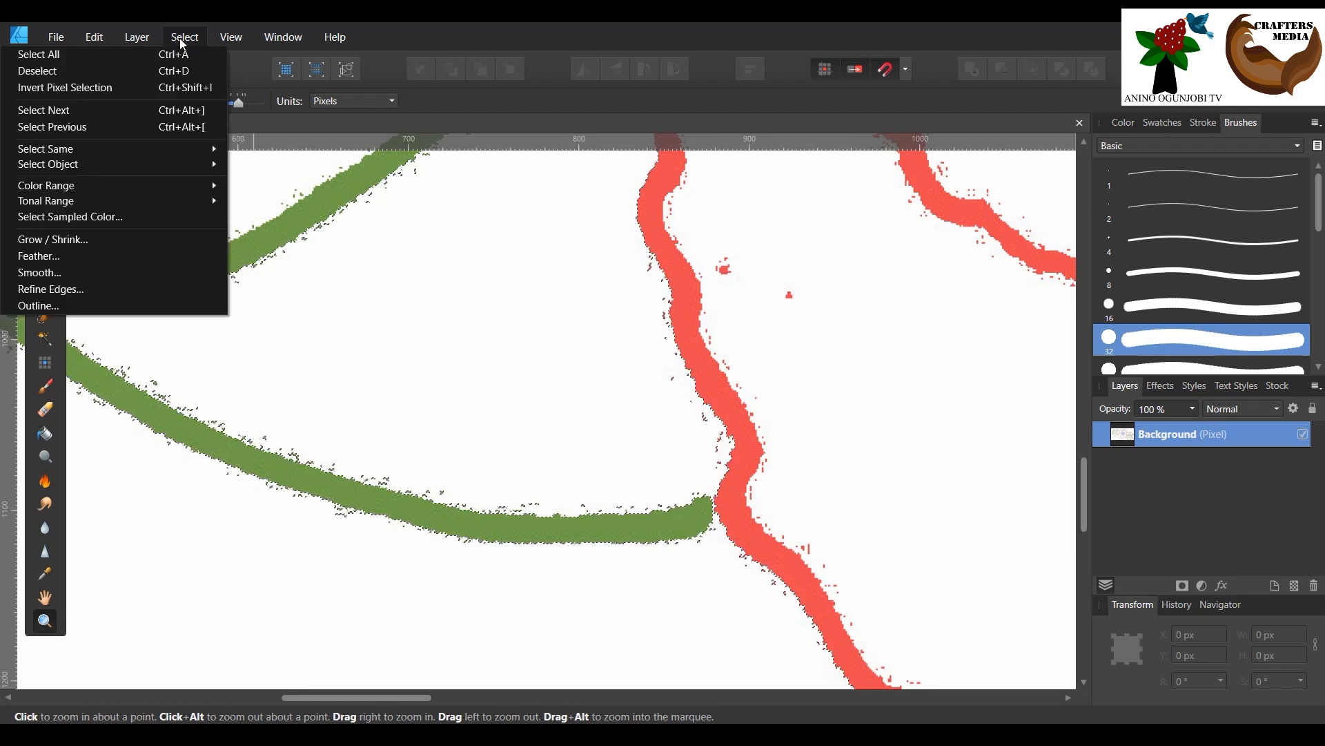
pyautogui.click(151, 72)
# Step: Set the paint brush width to 28 px
pyautogui.click(42, 388)
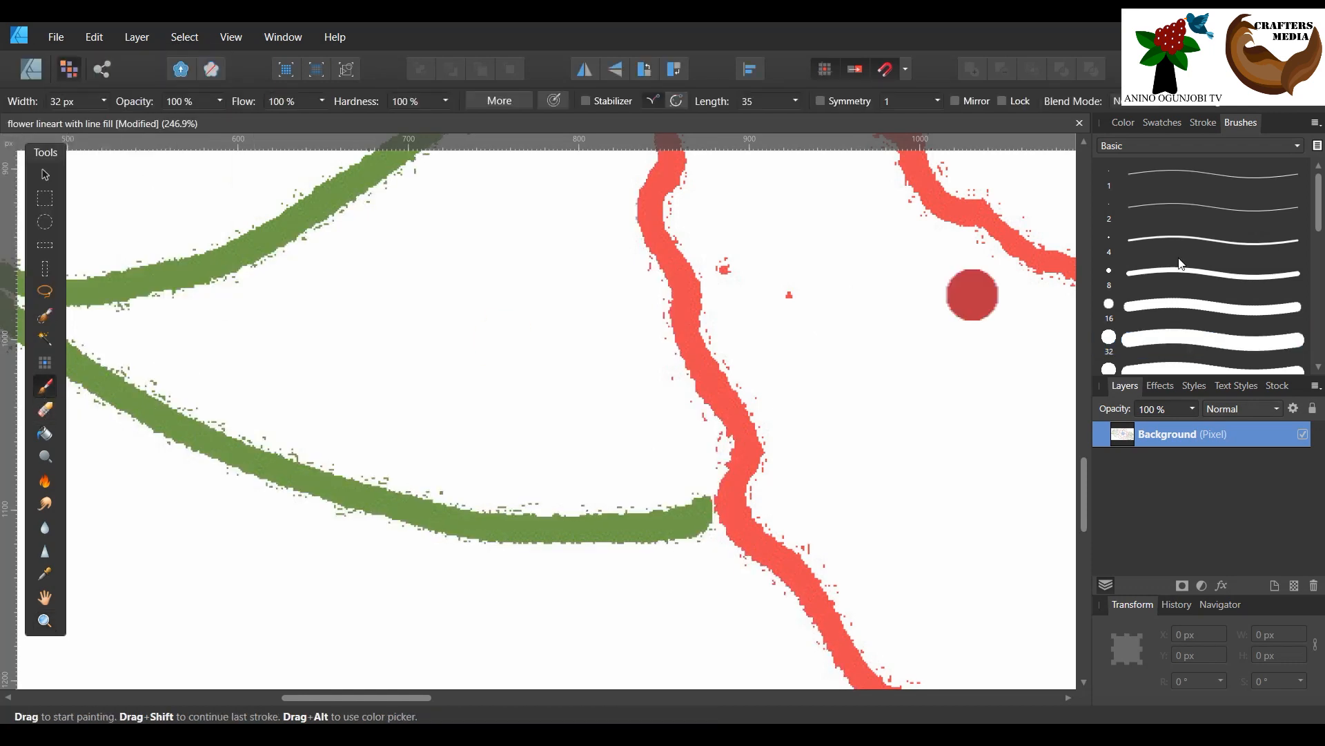
pyautogui.click(105, 102)
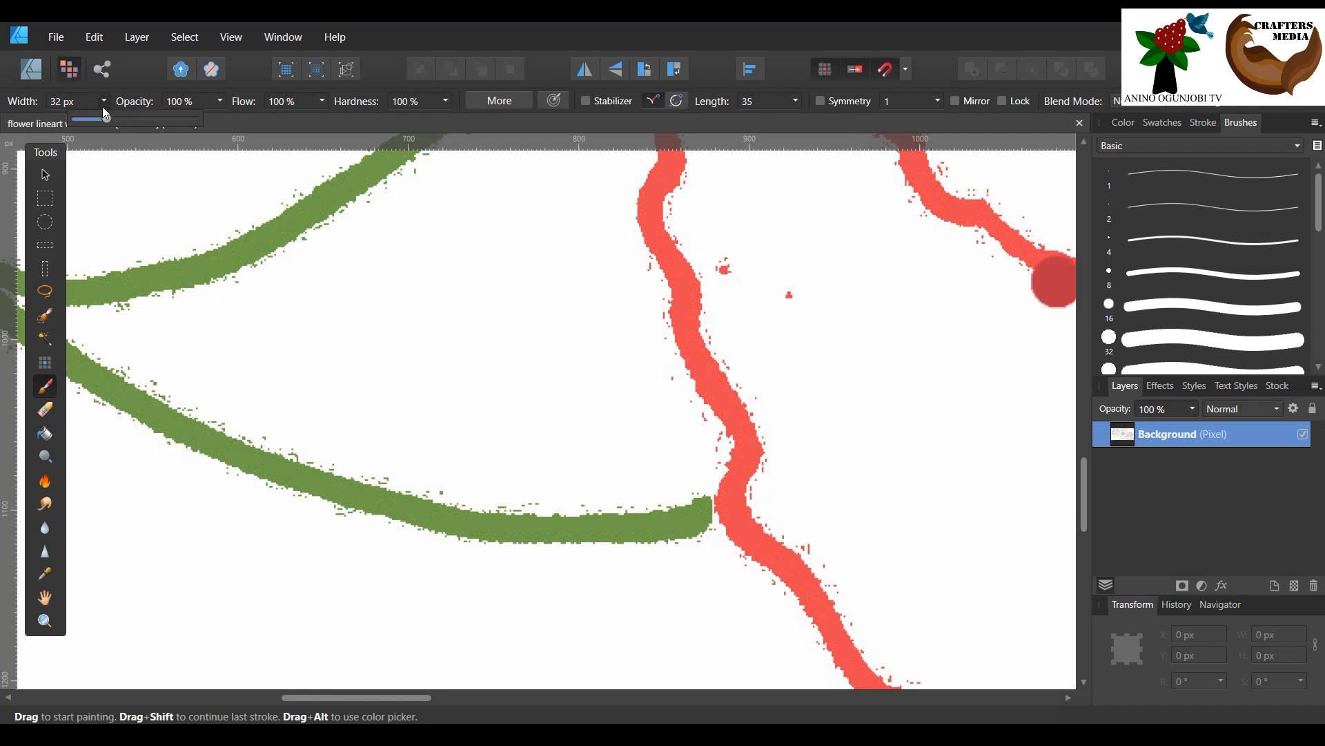
pyautogui.click(81, 119)
pyautogui.moveTo(88, 121); pyautogui.dragTo(105, 123)
# Step: Sample the green of the lowest leaf's outline as the paint brush colour and set the secondary colour to none
pyautogui.click(1124, 123)
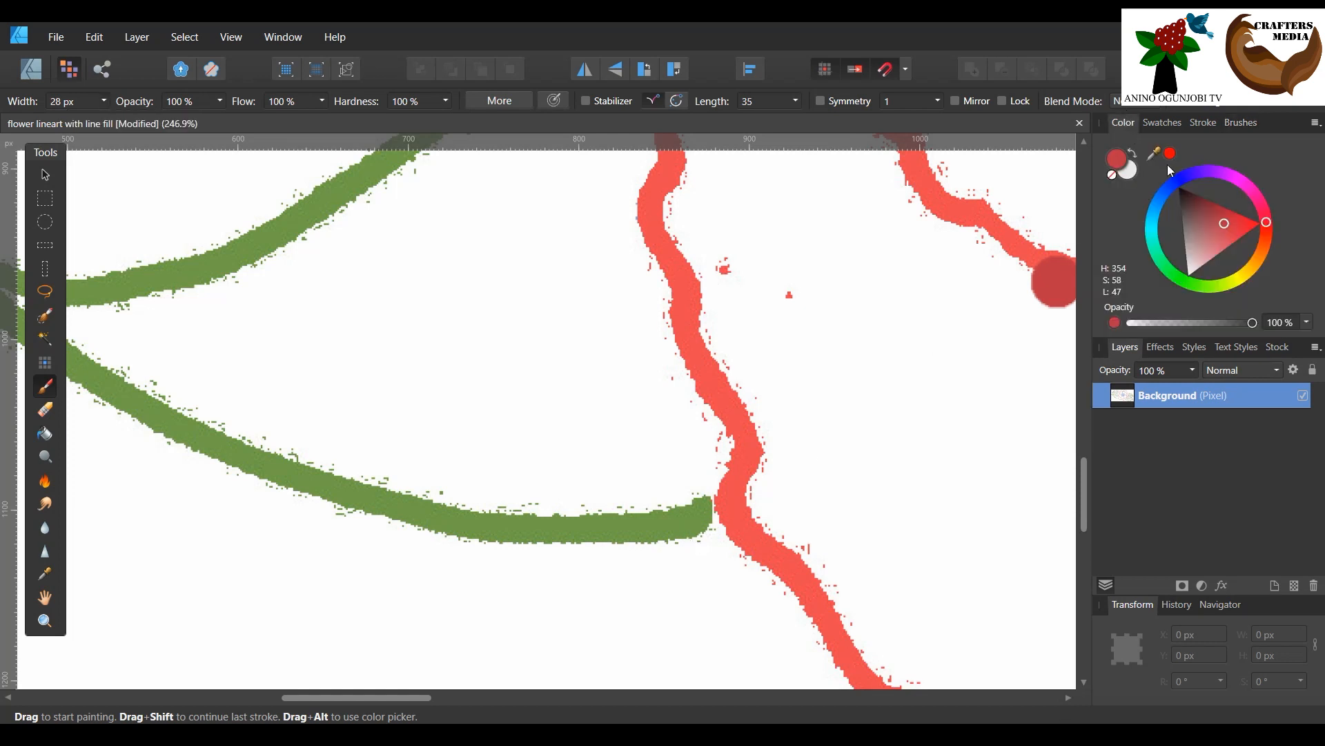
pyautogui.click(43, 571)
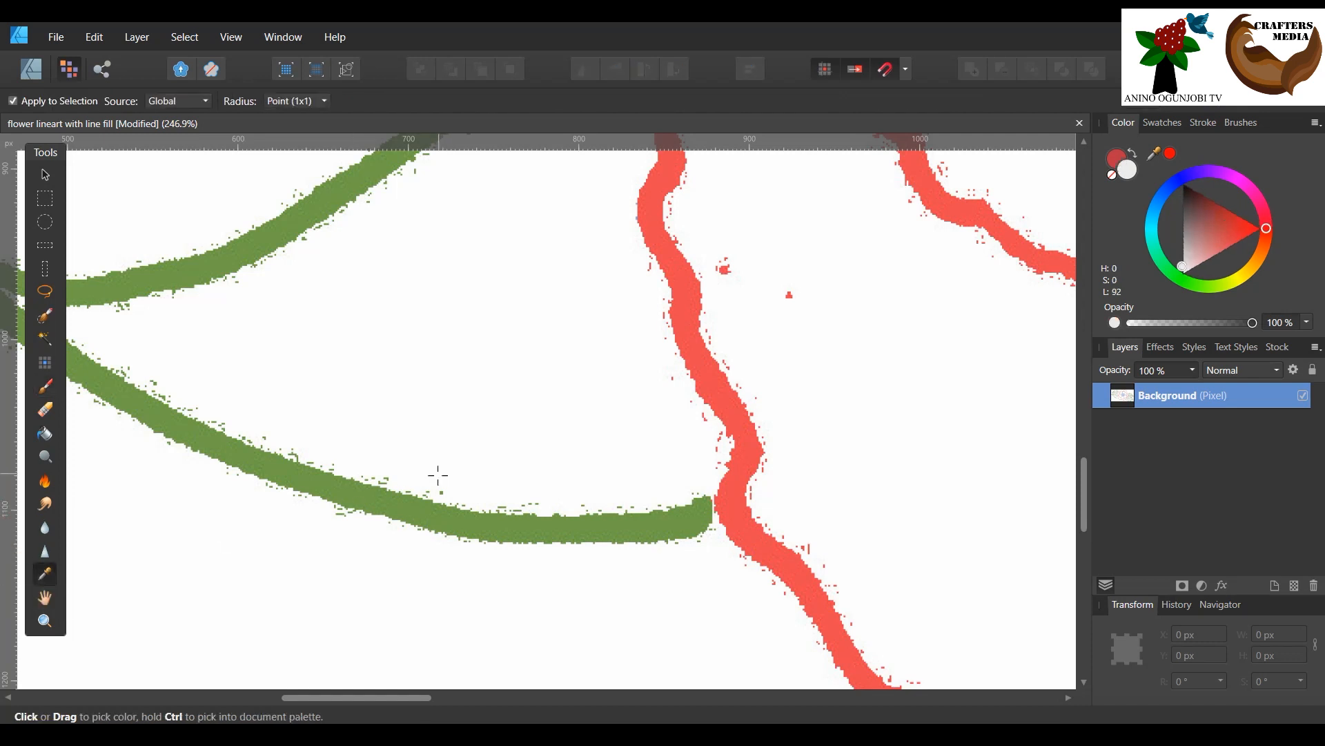
pyautogui.click(432, 516)
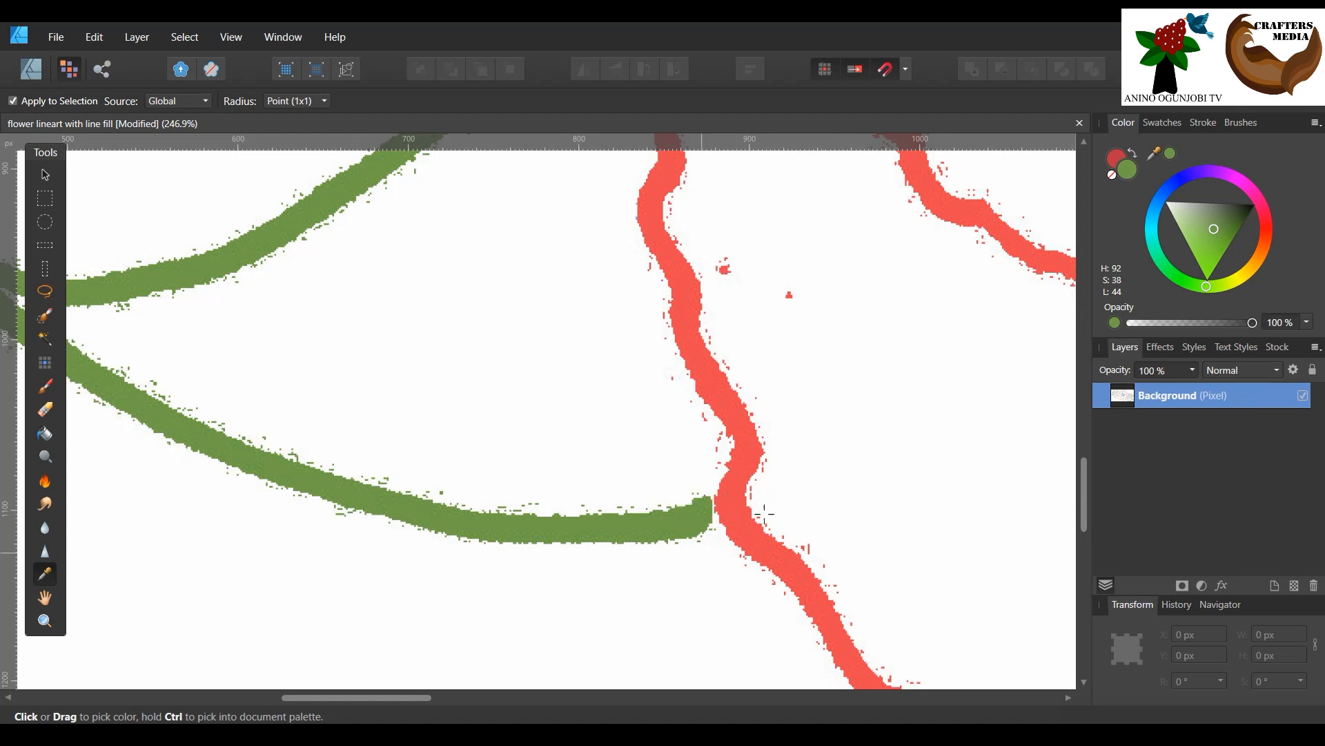
pyautogui.click(45, 386)
pyautogui.press('x')
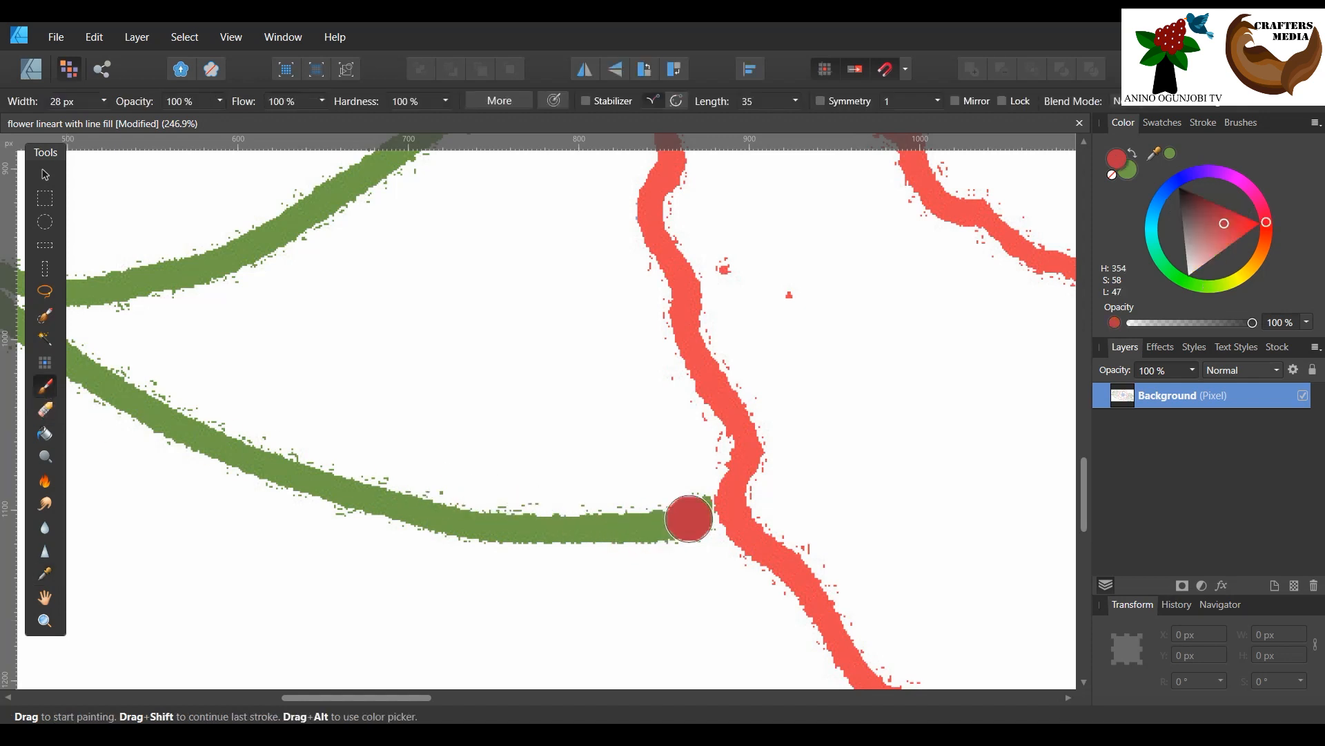
pyautogui.hotkey('ctrl', 'z')
pyautogui.click(1135, 153)
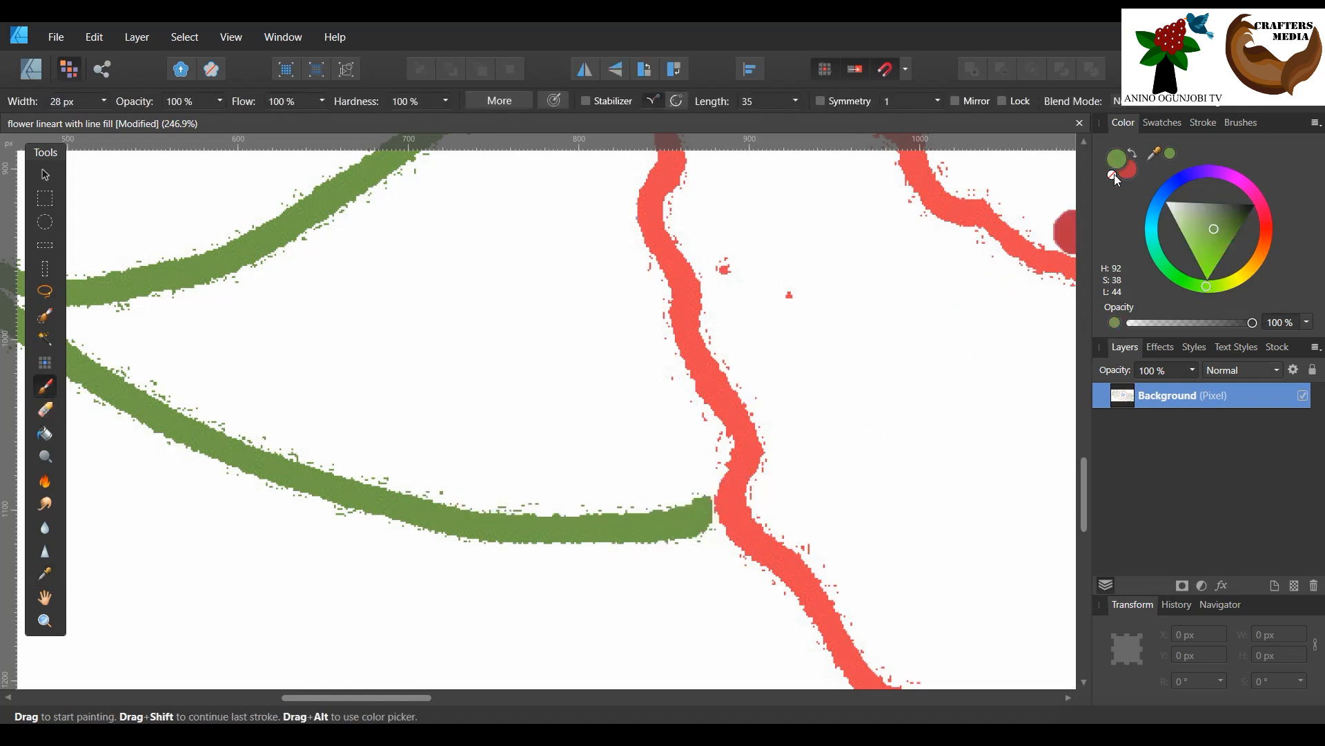
pyautogui.click(1124, 174)
pyautogui.click(1111, 175)
pyautogui.click(1112, 162)
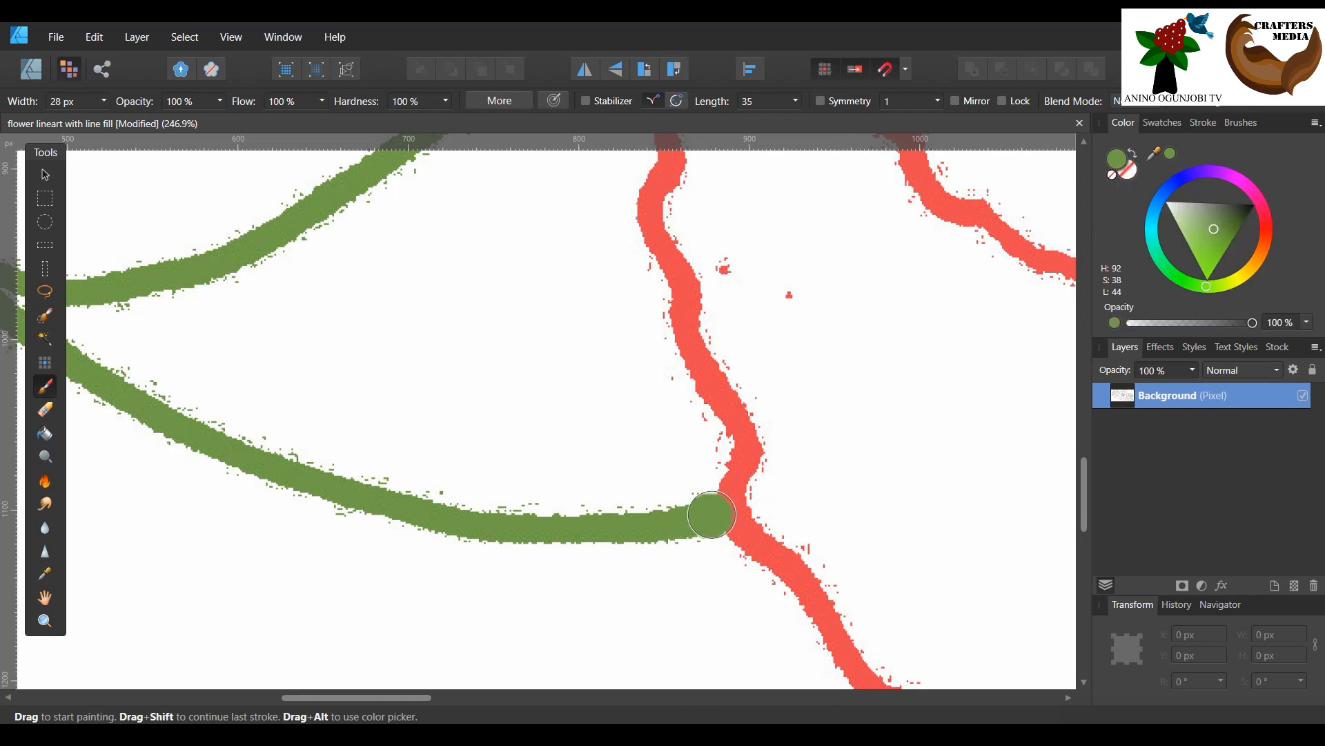
# Step: Set the paint brush width to 22 px and paint green across the gap between the lowest leaf's outline and the red petal
pyautogui.click(104, 109)
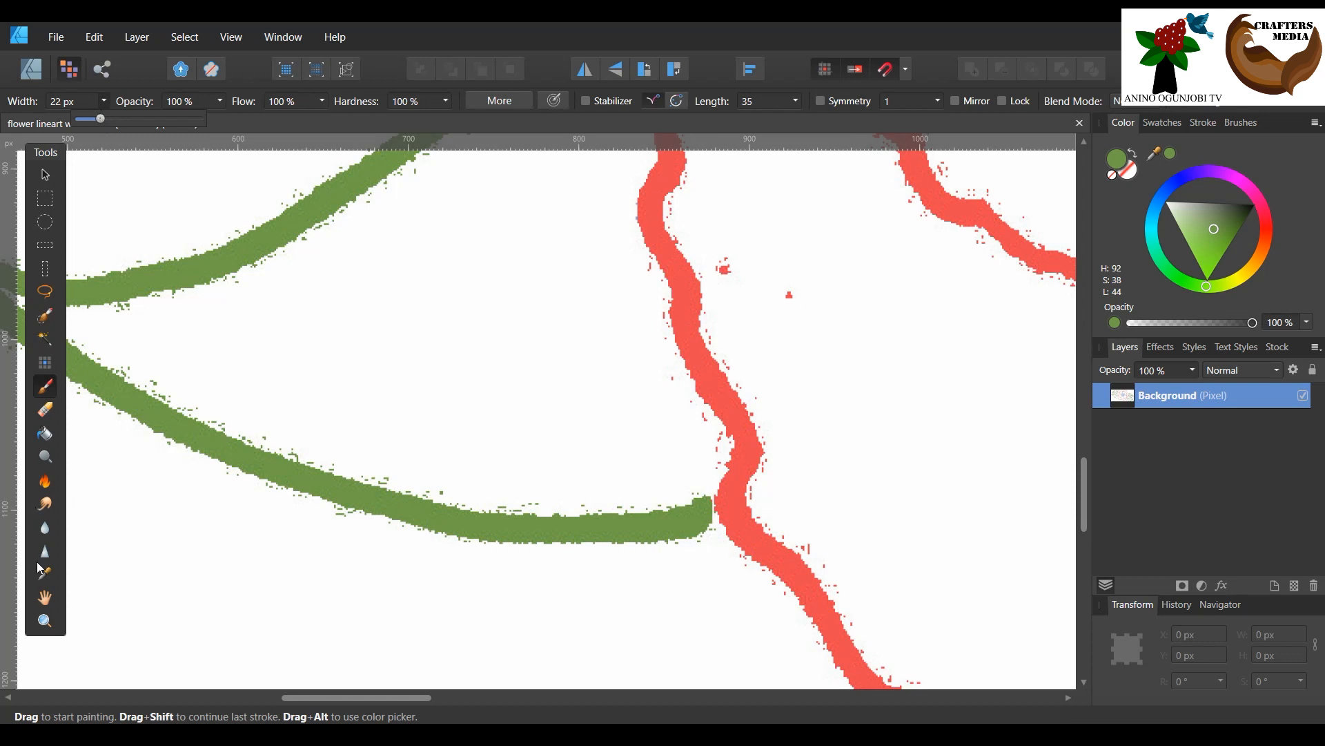
pyautogui.click(45, 624)
pyautogui.moveTo(633, 538); pyautogui.dragTo(987, 597)
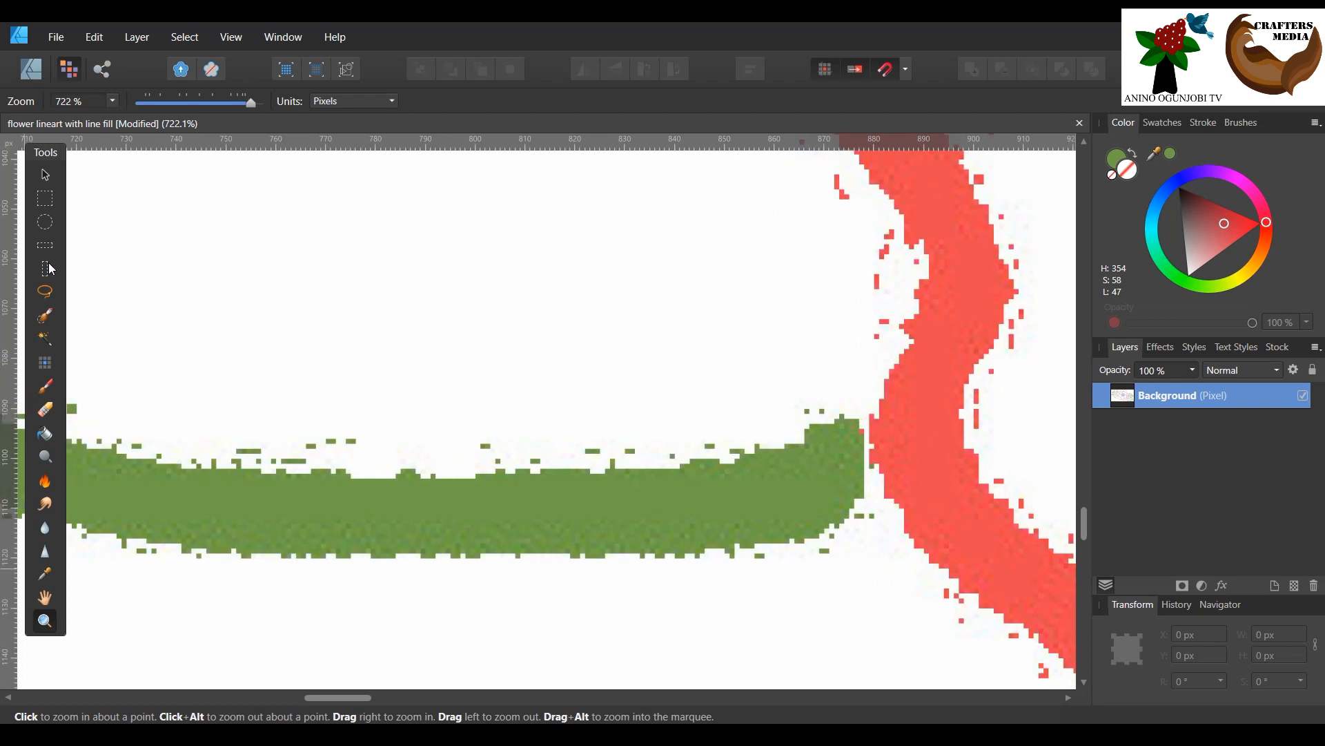
pyautogui.click(45, 385)
pyautogui.moveTo(832, 460); pyautogui.dragTo(839, 501)
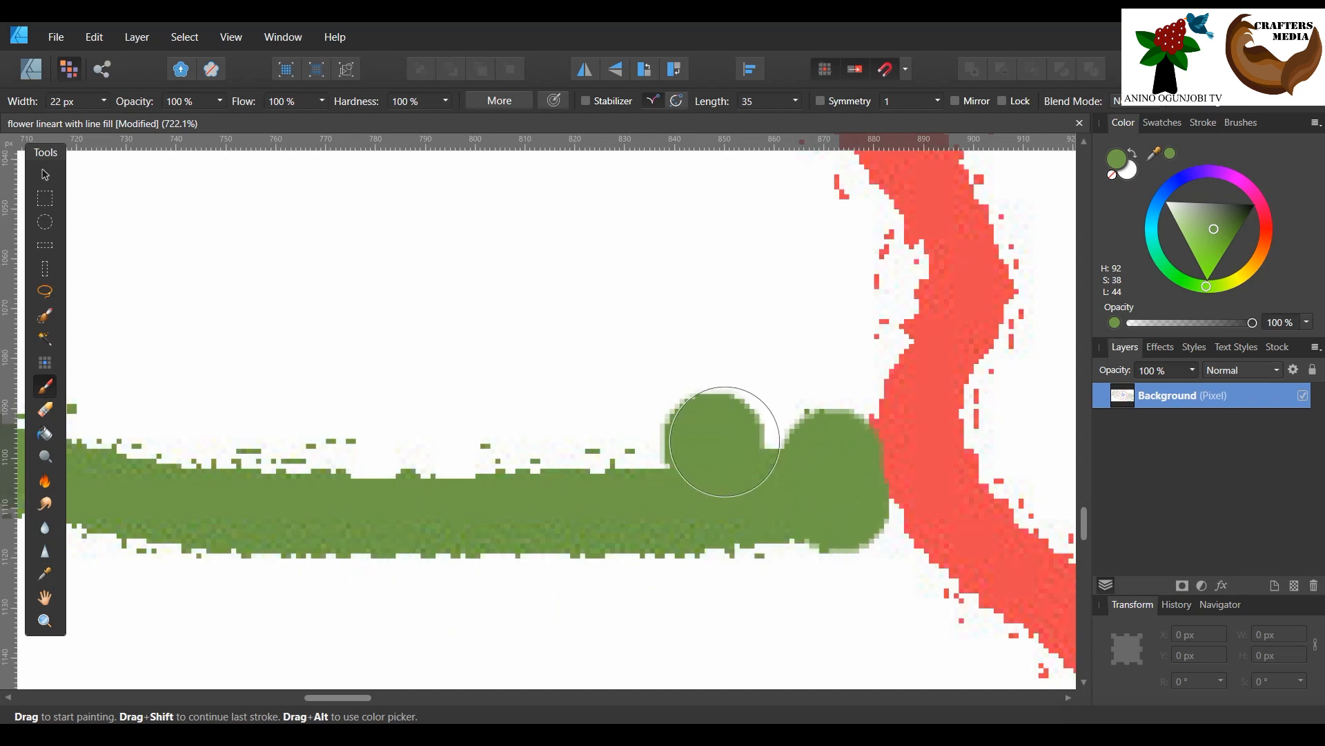
# Step: Set the eraser width to 5 px and trim the excess green around the painted end of the leaf outline
pyautogui.click(54, 414)
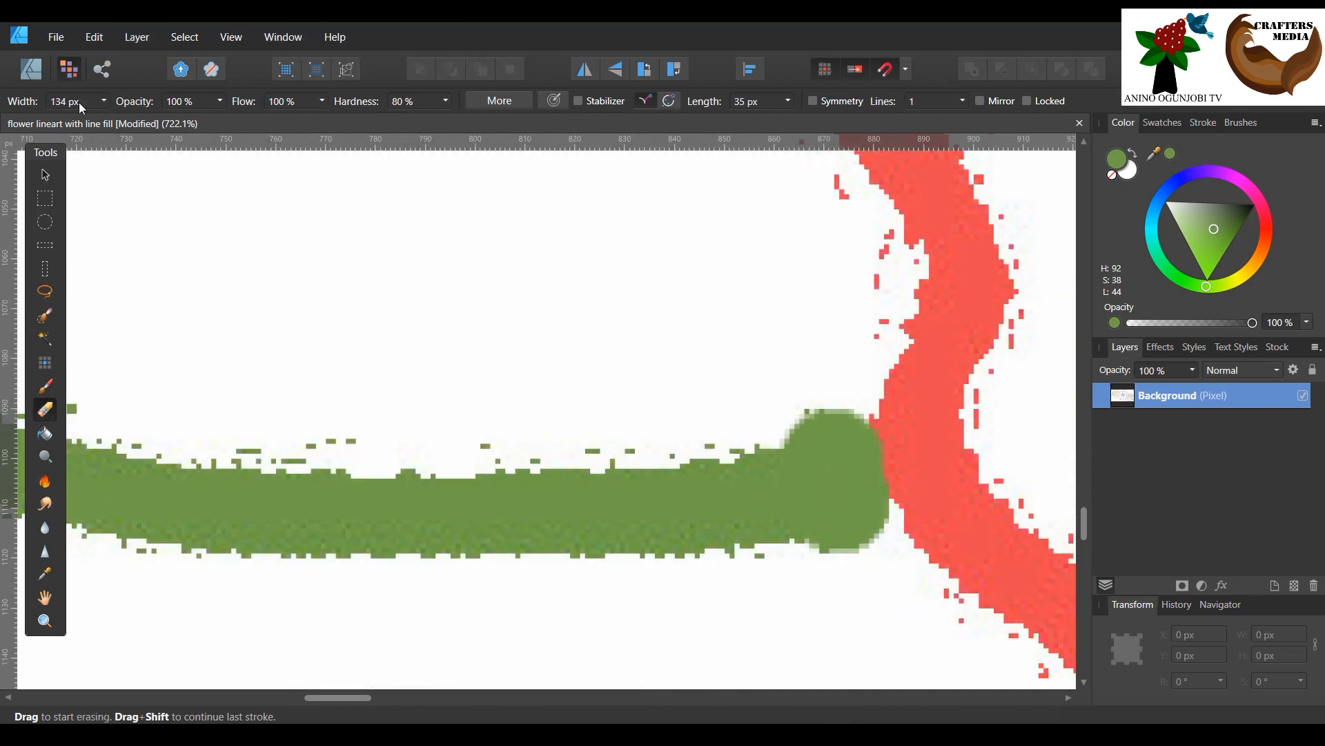
pyautogui.click(104, 101)
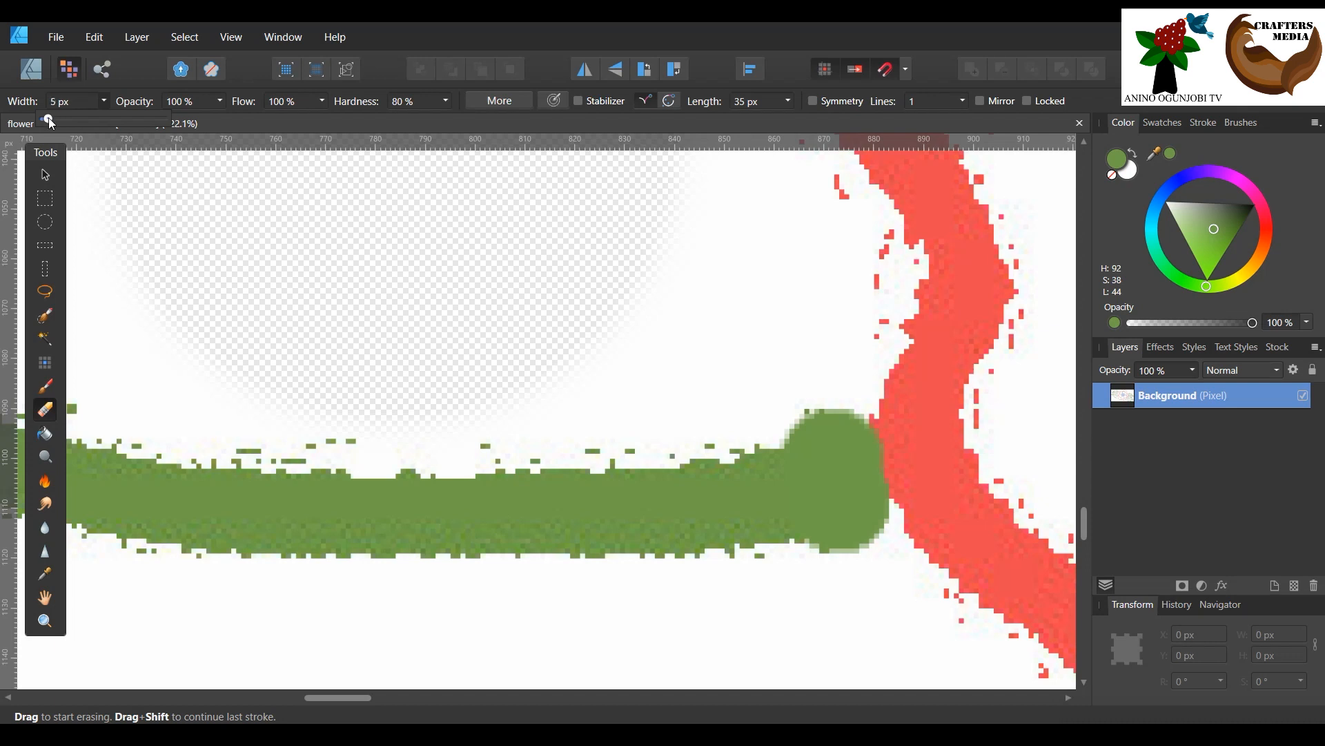
pyautogui.click(90, 44)
pyautogui.click(89, 57)
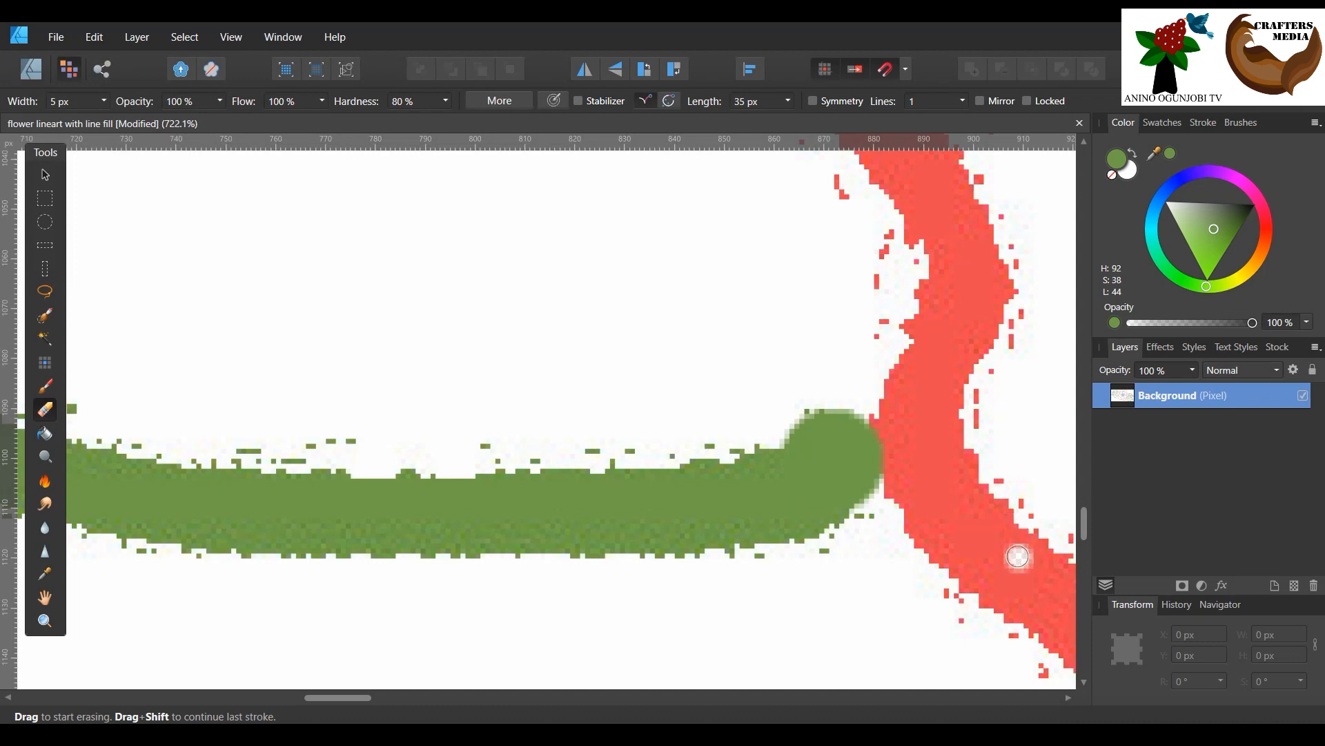
pyautogui.moveTo(876, 413); pyautogui.dragTo(781, 432)
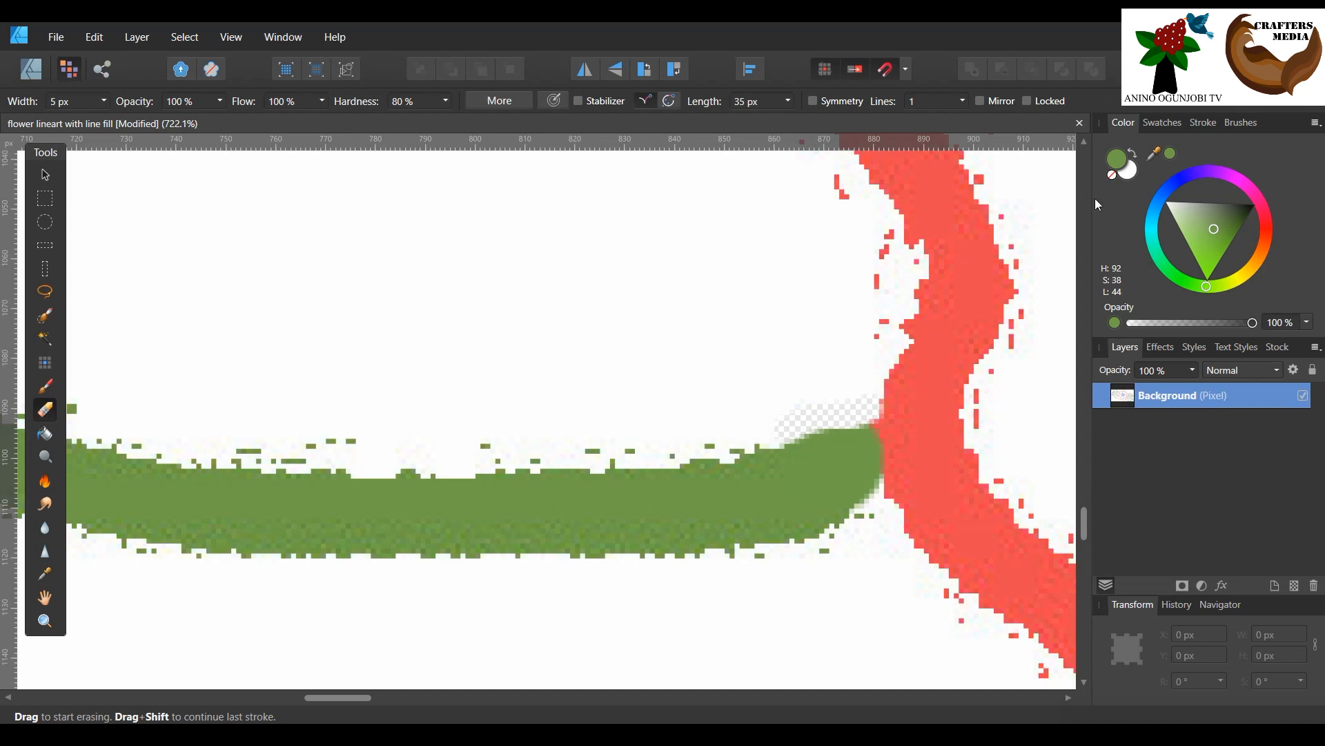
# Step: Set the paint colour to white and sample the white background as the second colour
pyautogui.click(1128, 171)
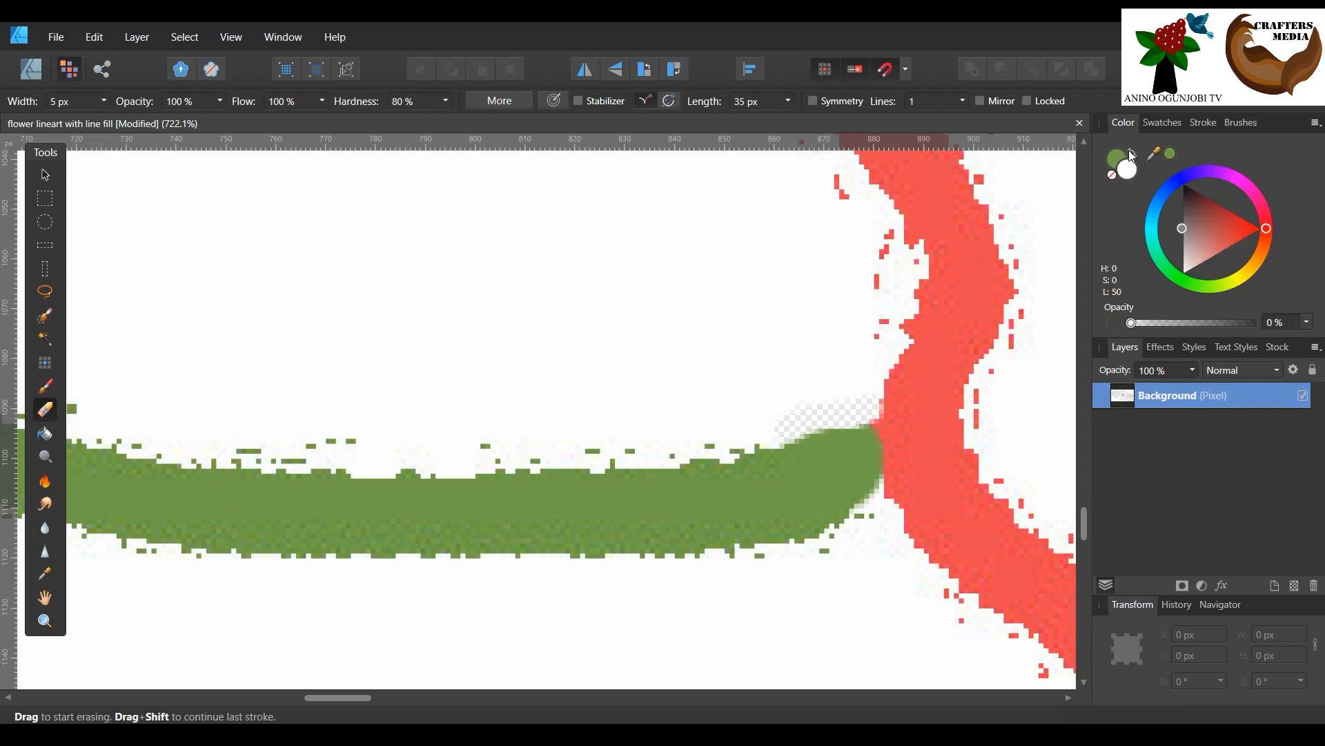
pyautogui.click(1132, 155)
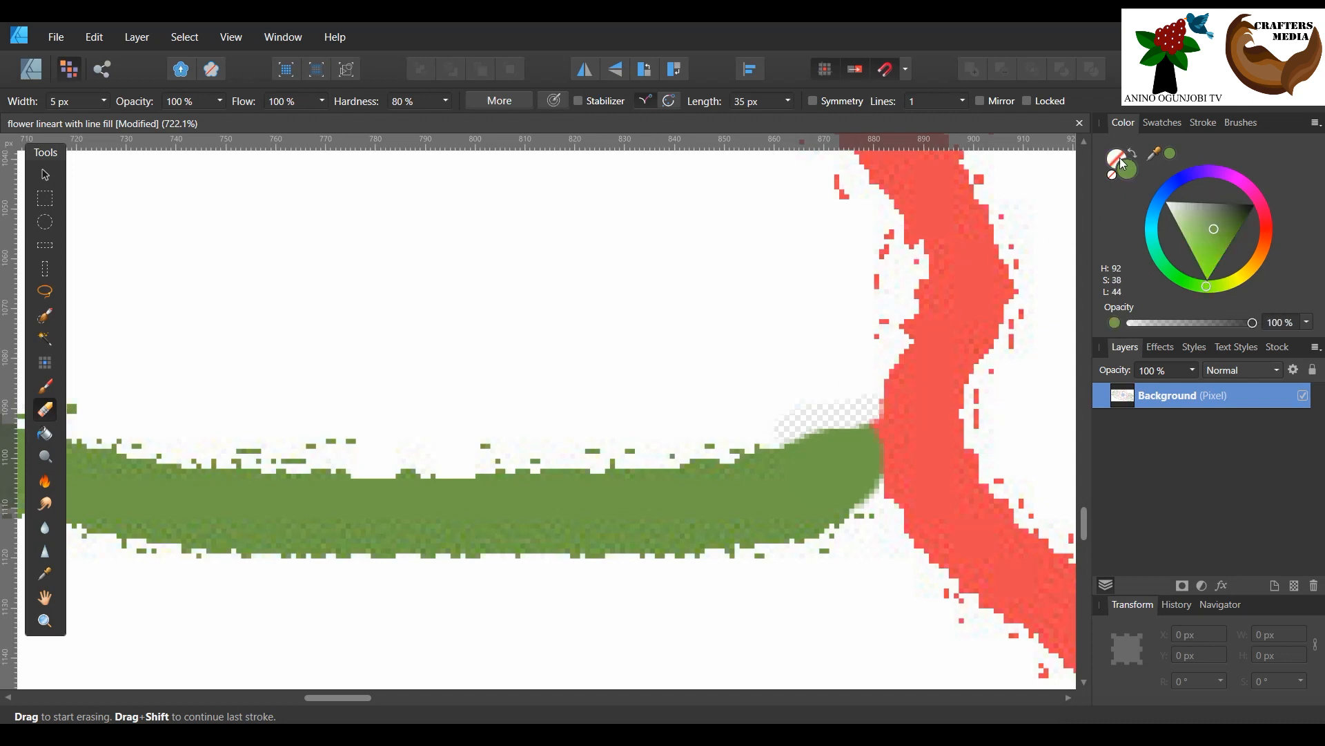
pyautogui.click(1113, 177)
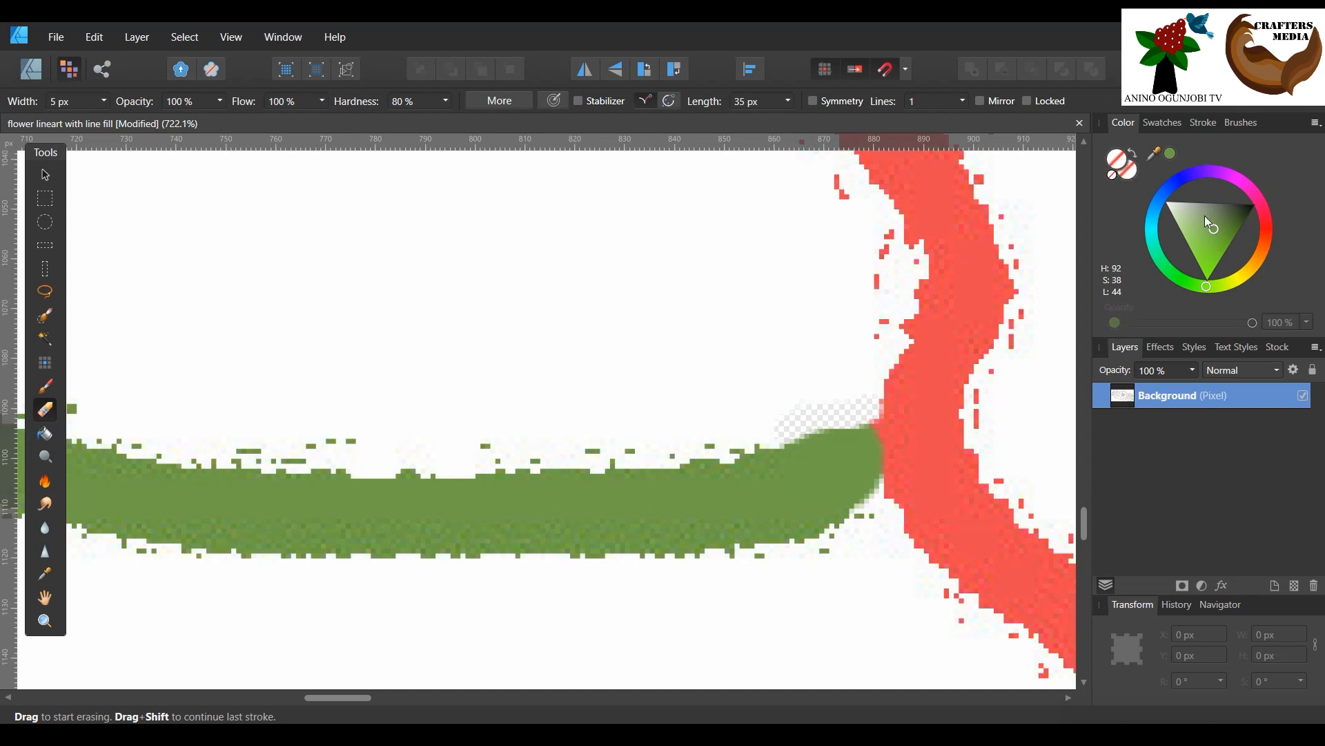
pyautogui.click(1164, 201)
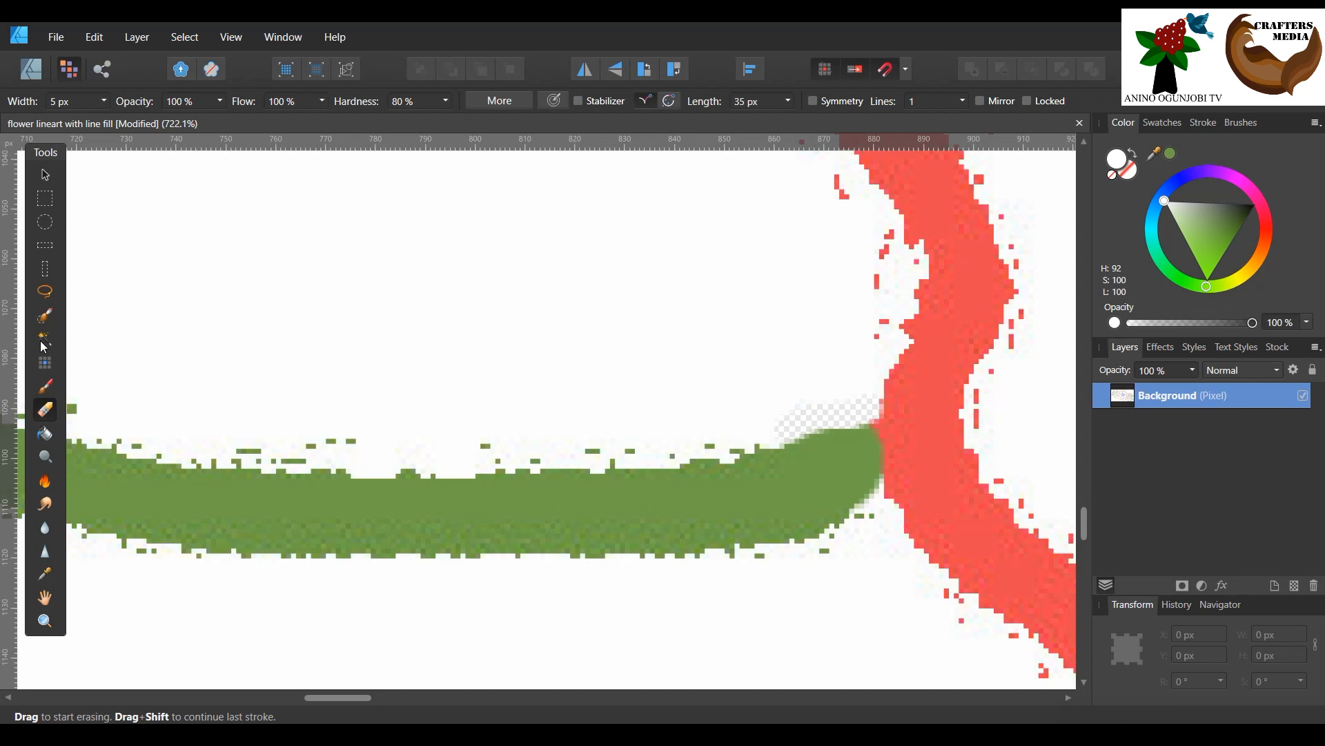
pyautogui.click(45, 573)
pyautogui.click(357, 324)
# Step: Paint white over the transparent patch erased above the leaf outline's end with the 22 px brush
pyautogui.click(53, 390)
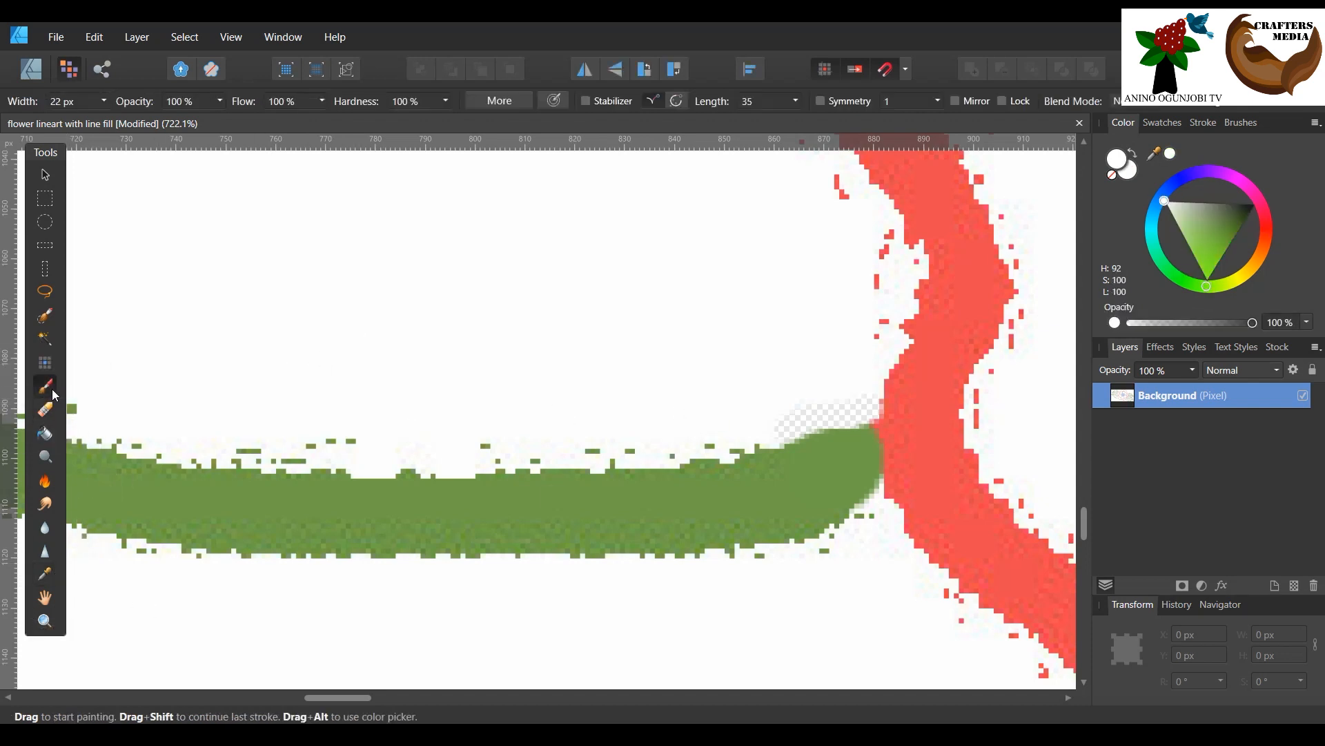
pyautogui.click(832, 381)
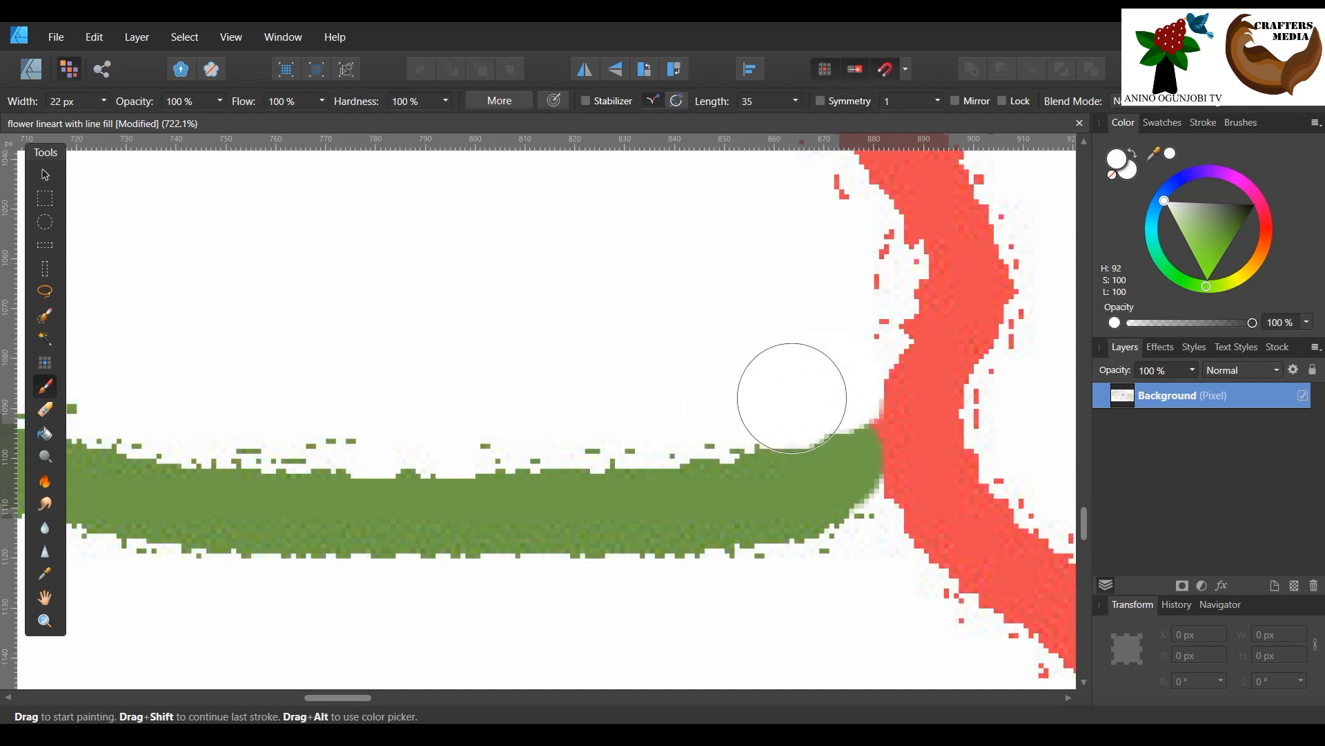
pyautogui.click(773, 385)
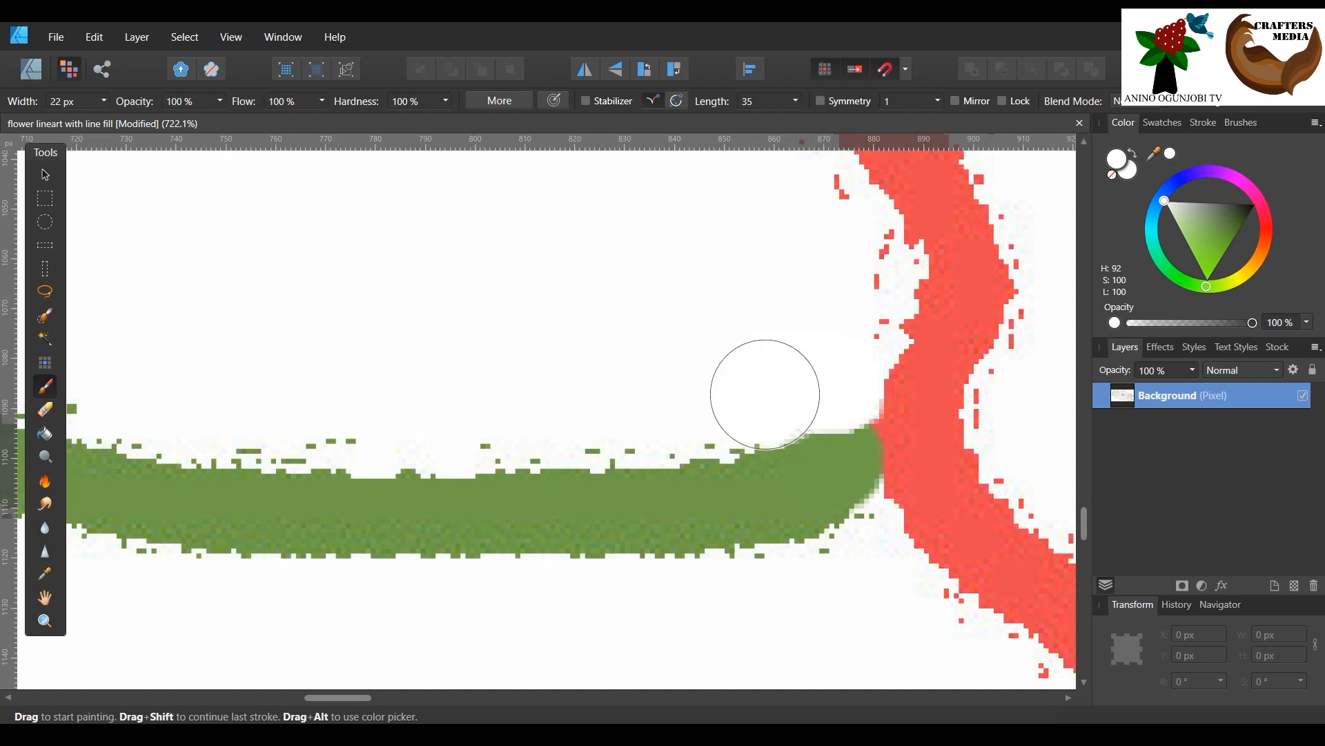
pyautogui.moveTo(760, 390); pyautogui.dragTo(805, 367)
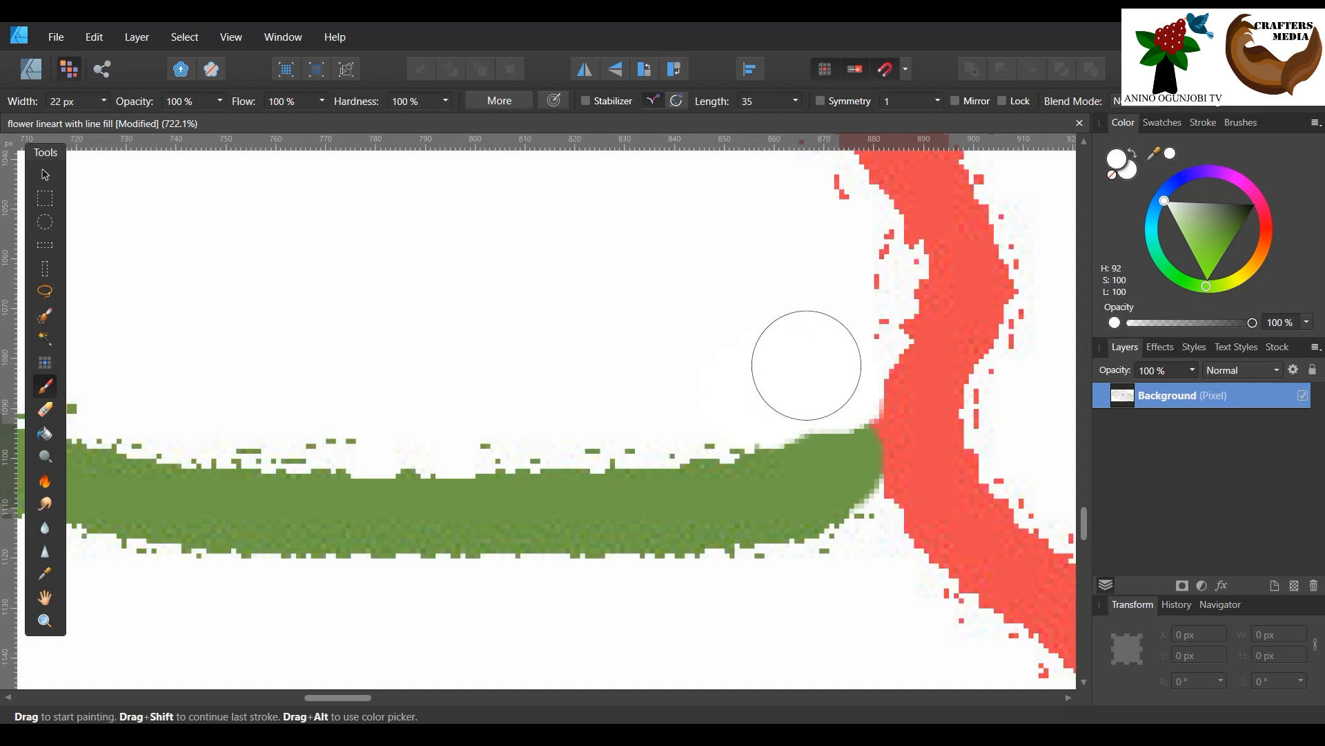
# Step: Examine where the upper leaf outlines meet the red petals, and check the whole flower drawing
pyautogui.click(48, 622)
pyautogui.moveTo(188, 101); pyautogui.dragTo(169, 123)
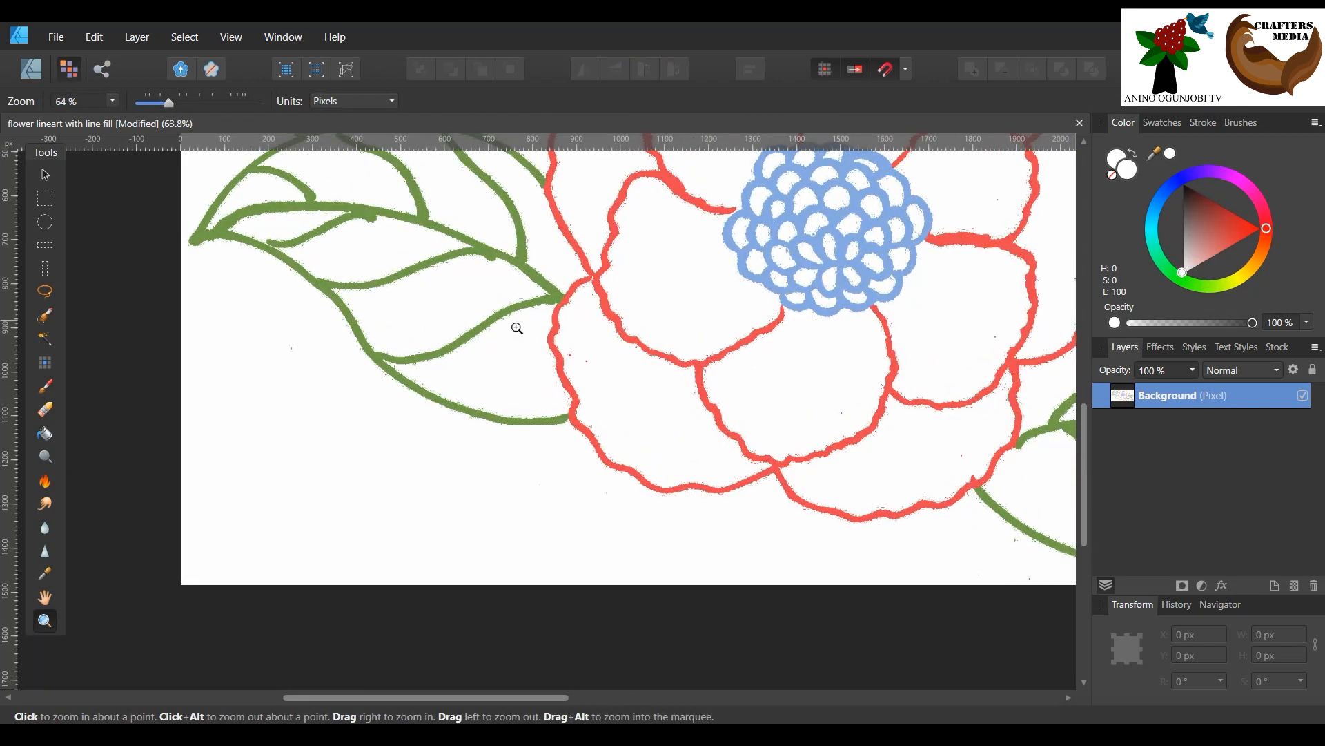
pyautogui.scroll(1, 554, 345)
pyautogui.scroll(1, 554, 331)
pyautogui.moveTo(546, 266); pyautogui.dragTo(603, 377)
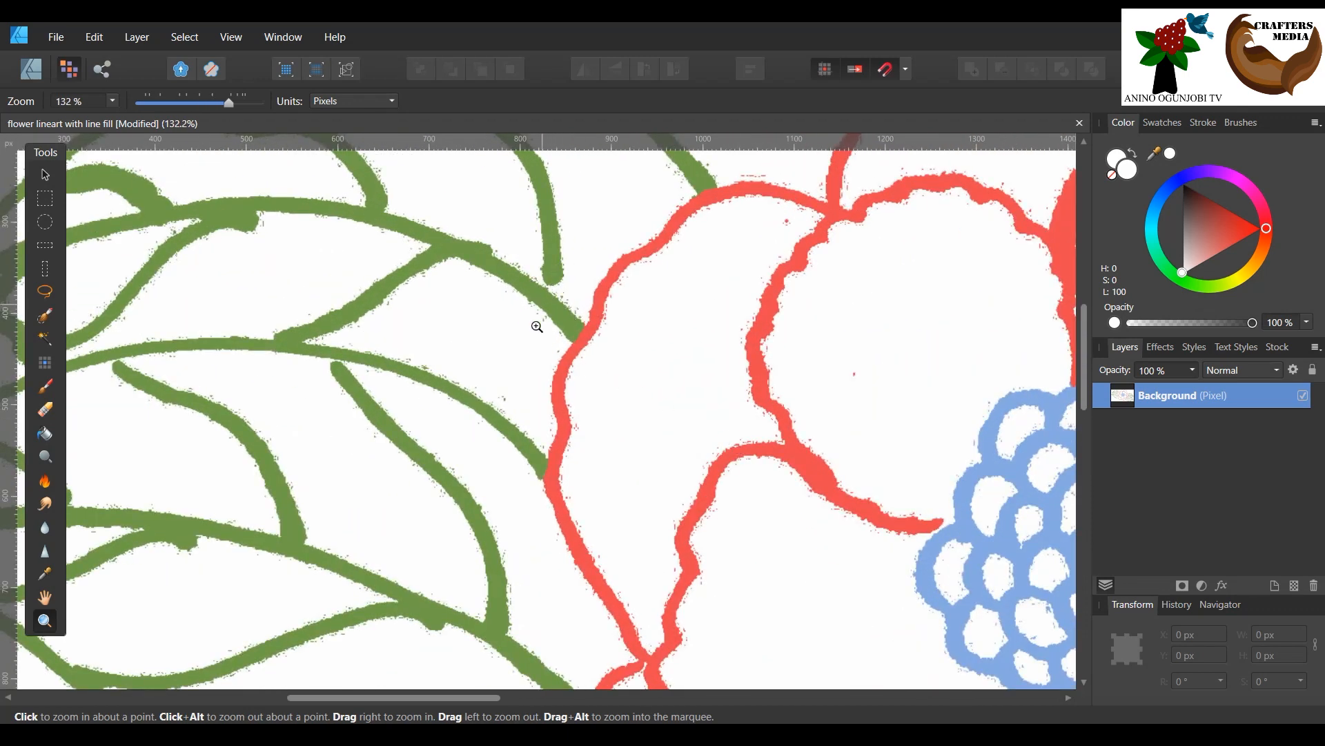
pyautogui.moveTo(531, 285); pyautogui.dragTo(564, 304)
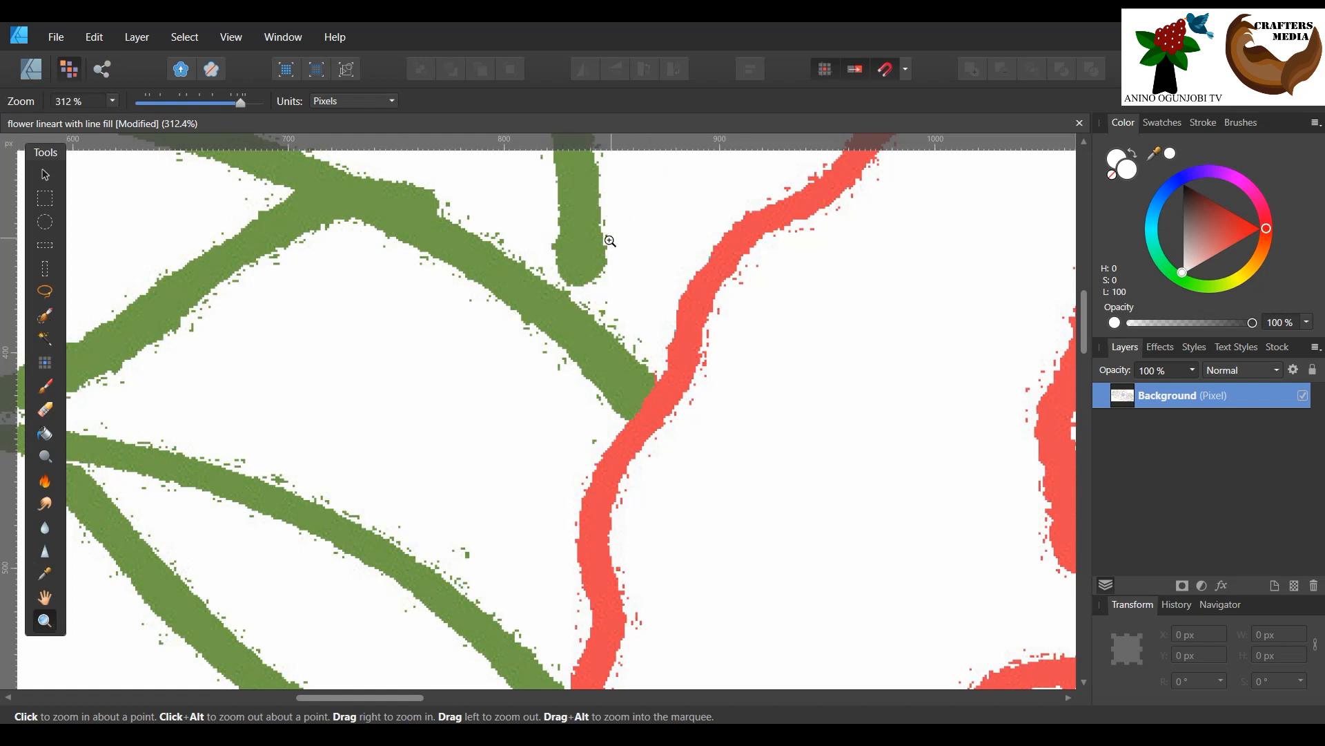
pyautogui.scroll(-2, 562, 373)
pyautogui.scroll(-6, 728, 522)
pyautogui.moveTo(5, 82); pyautogui.dragTo(19, 96)
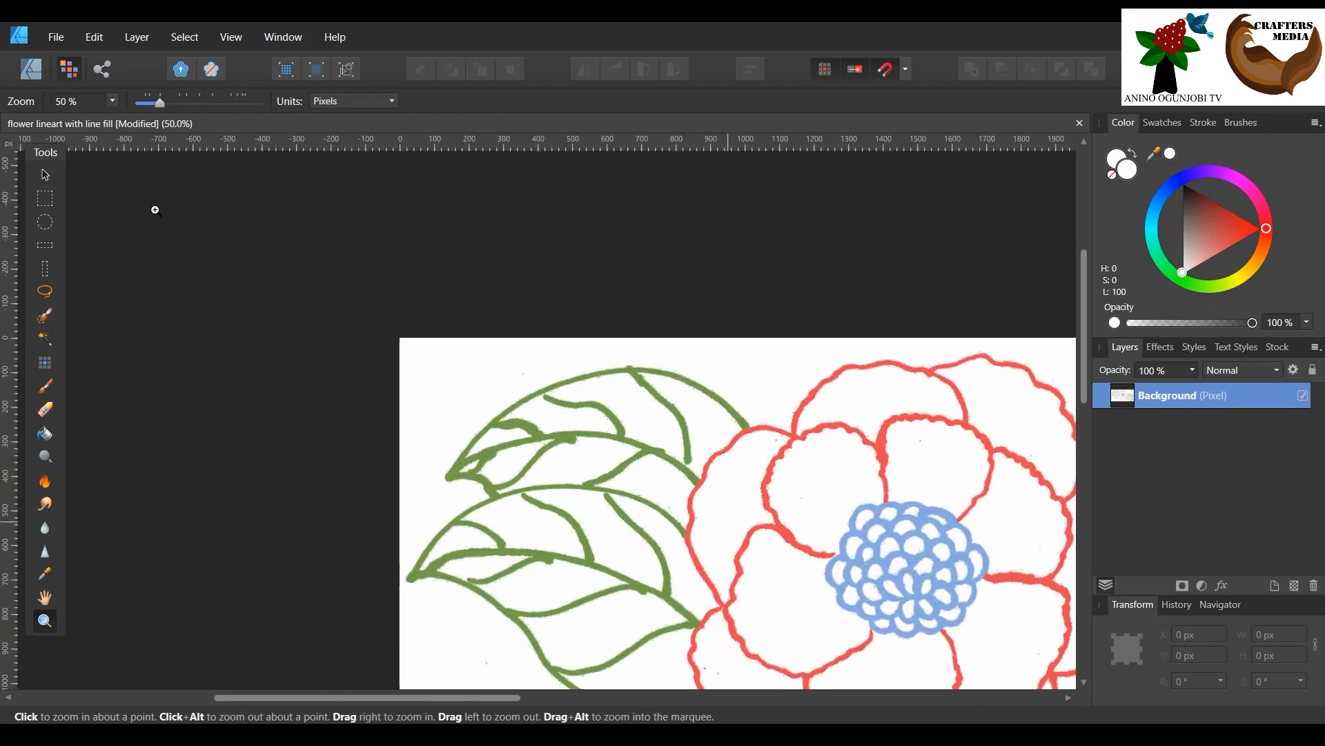
pyautogui.moveTo(351, 700); pyautogui.dragTo(493, 694)
pyautogui.scroll(-4, 562, 384)
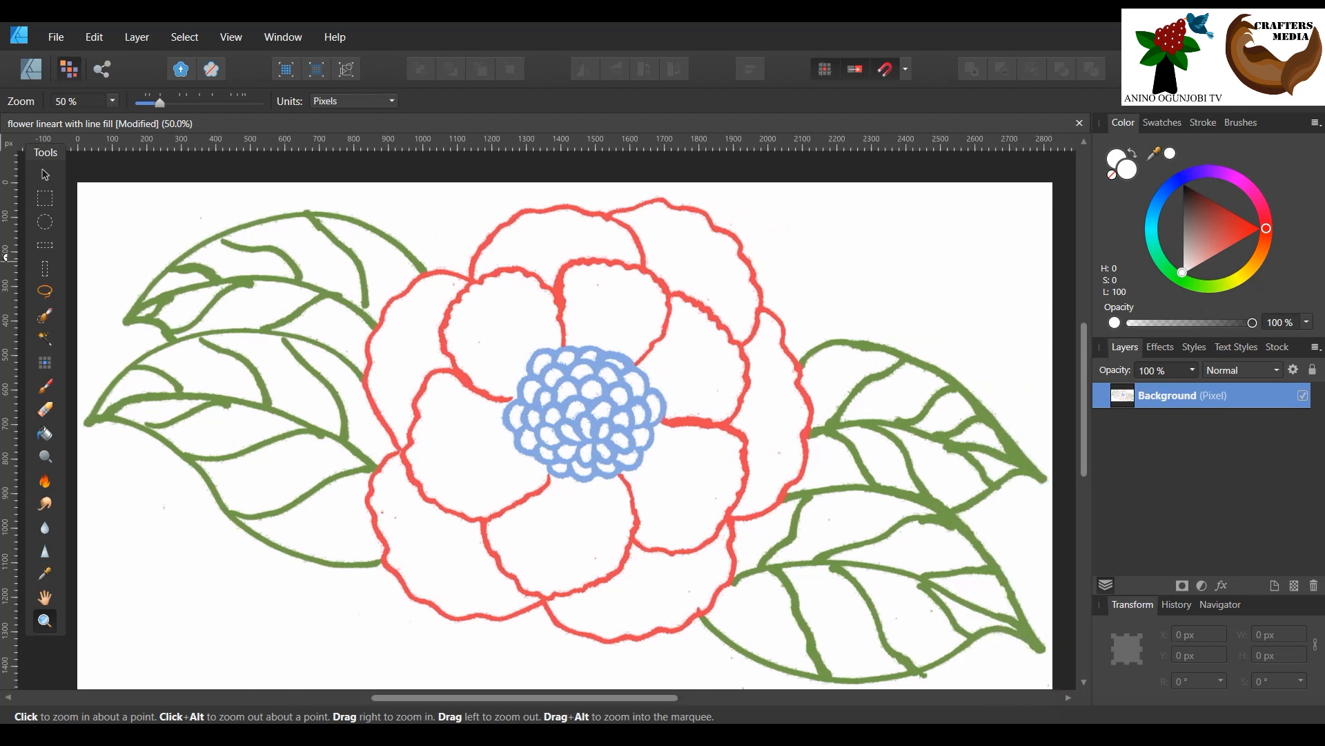
# Step: Add an empty pixel layer above the Background layer, and duplicate the Background layer with the lower copy hidden
pyautogui.click(46, 340)
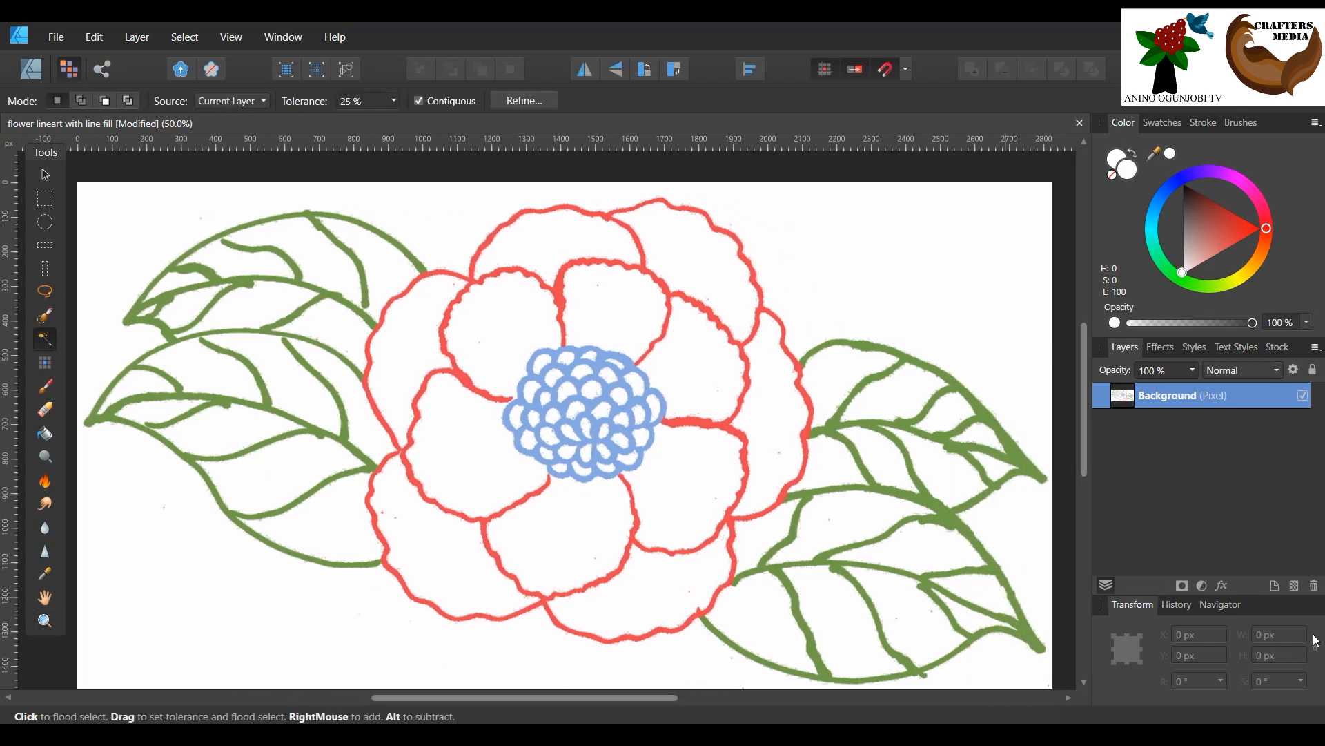
pyautogui.click(1295, 586)
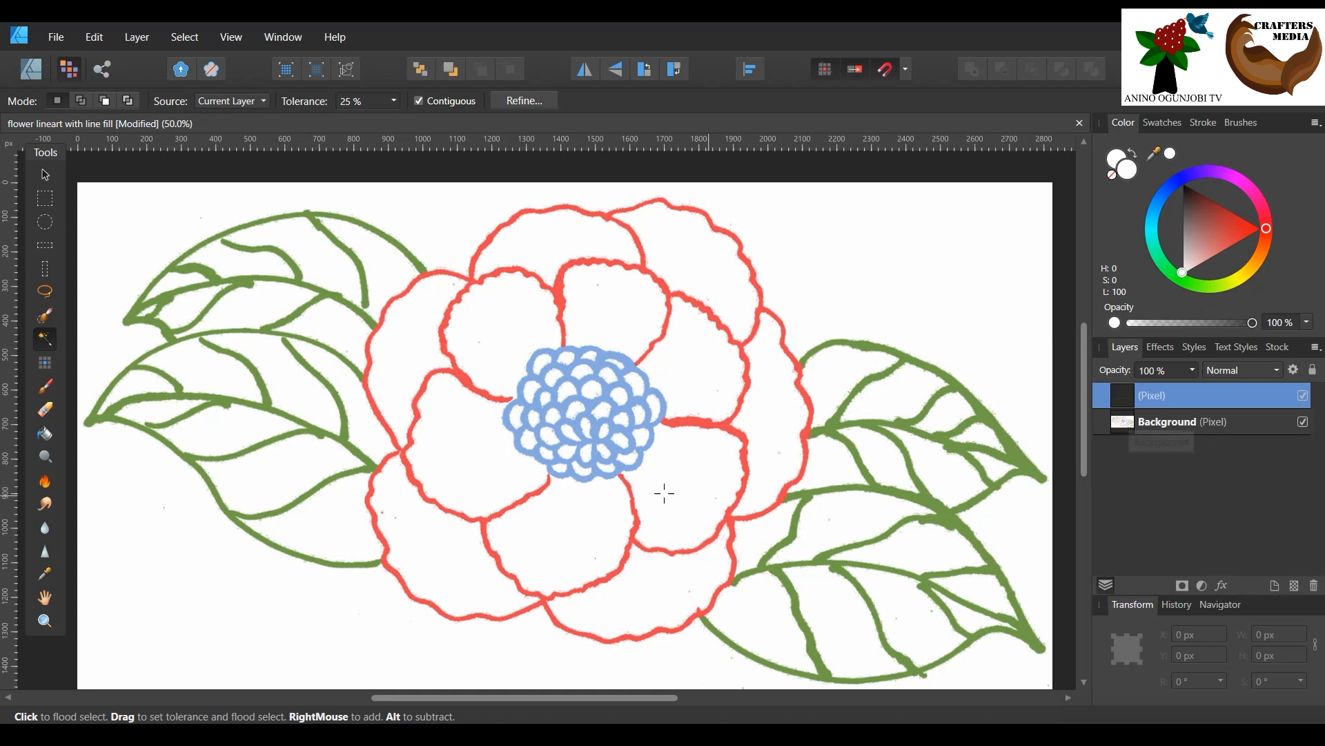
pyautogui.click(44, 620)
pyautogui.moveTo(148, 281); pyautogui.dragTo(340, 364)
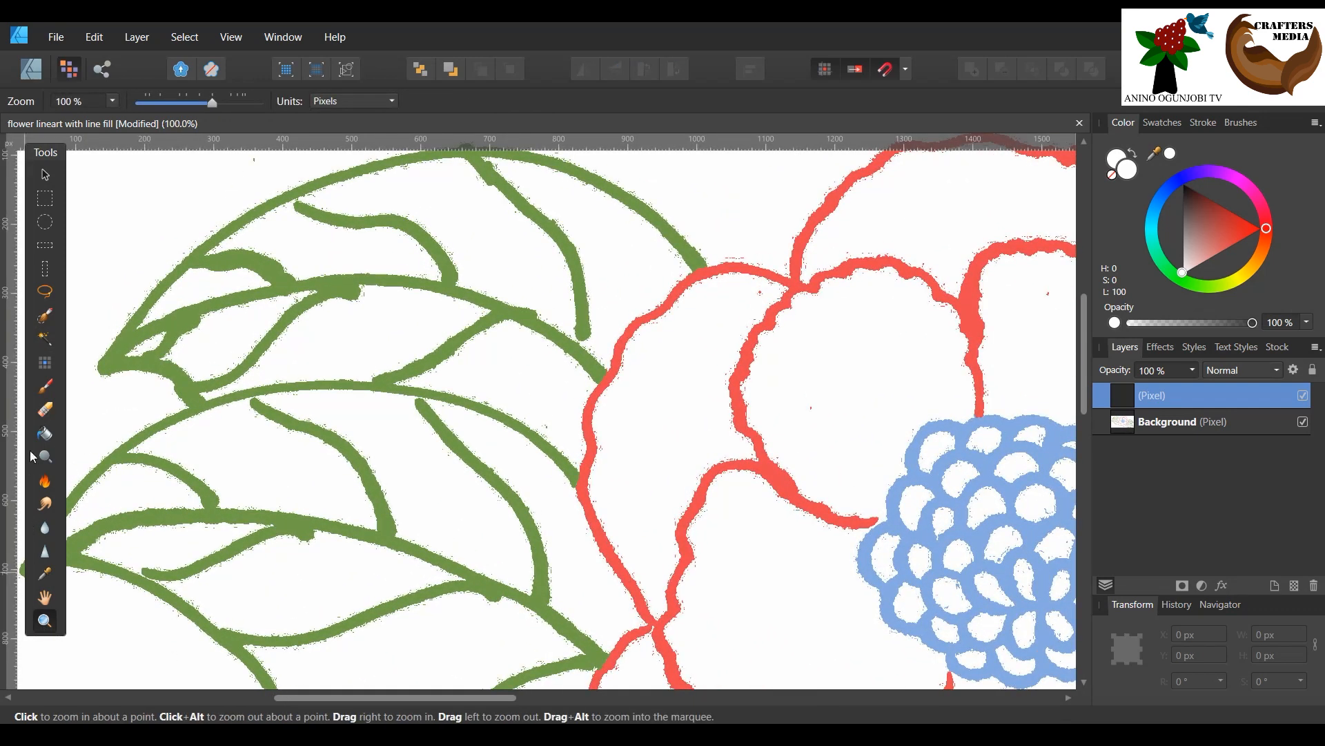
pyautogui.click(49, 341)
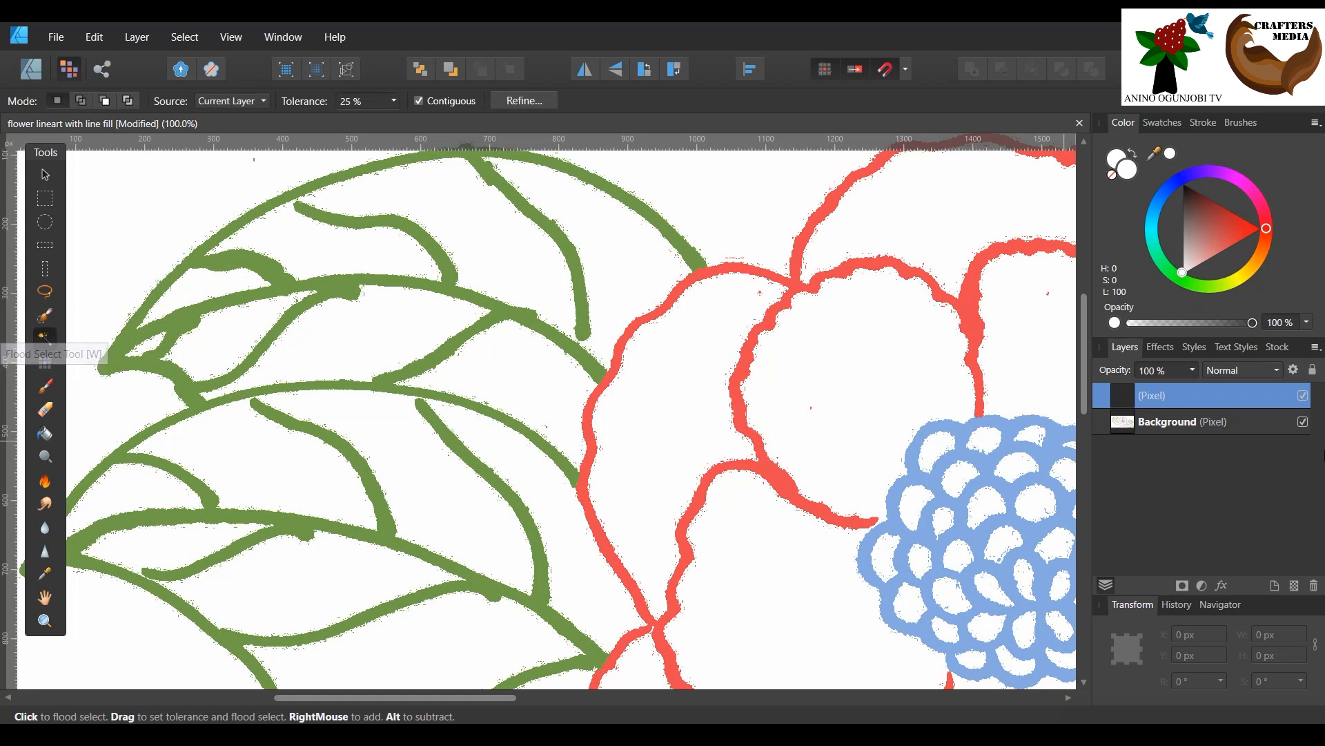
pyautogui.click(1220, 421)
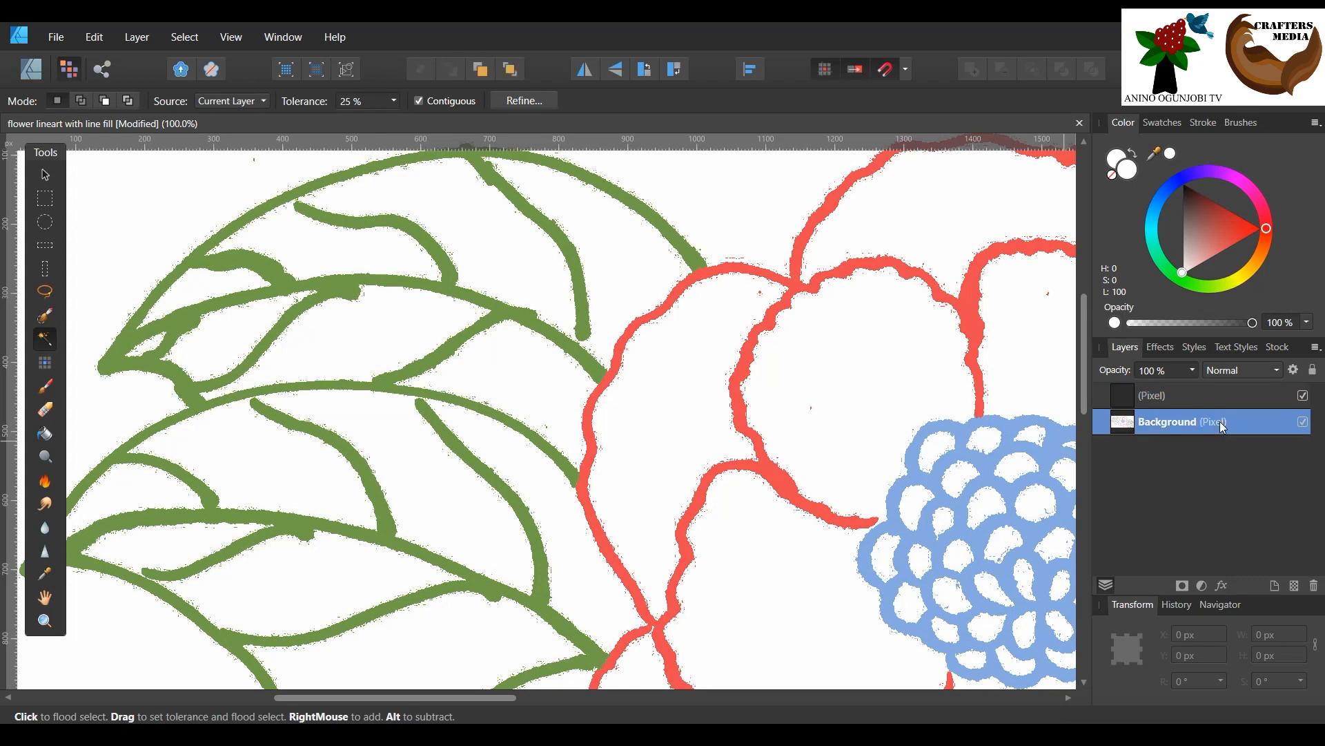
pyautogui.rightClick(1220, 421)
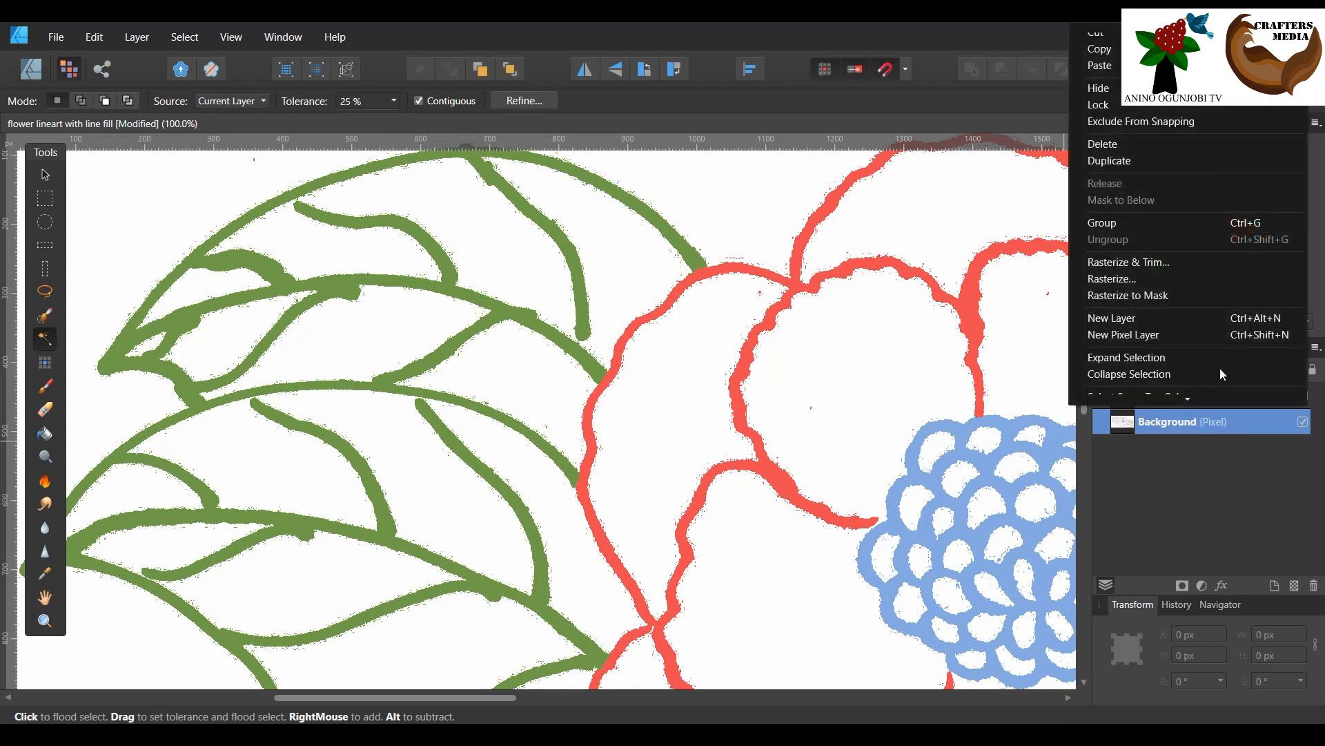
pyautogui.click(1177, 162)
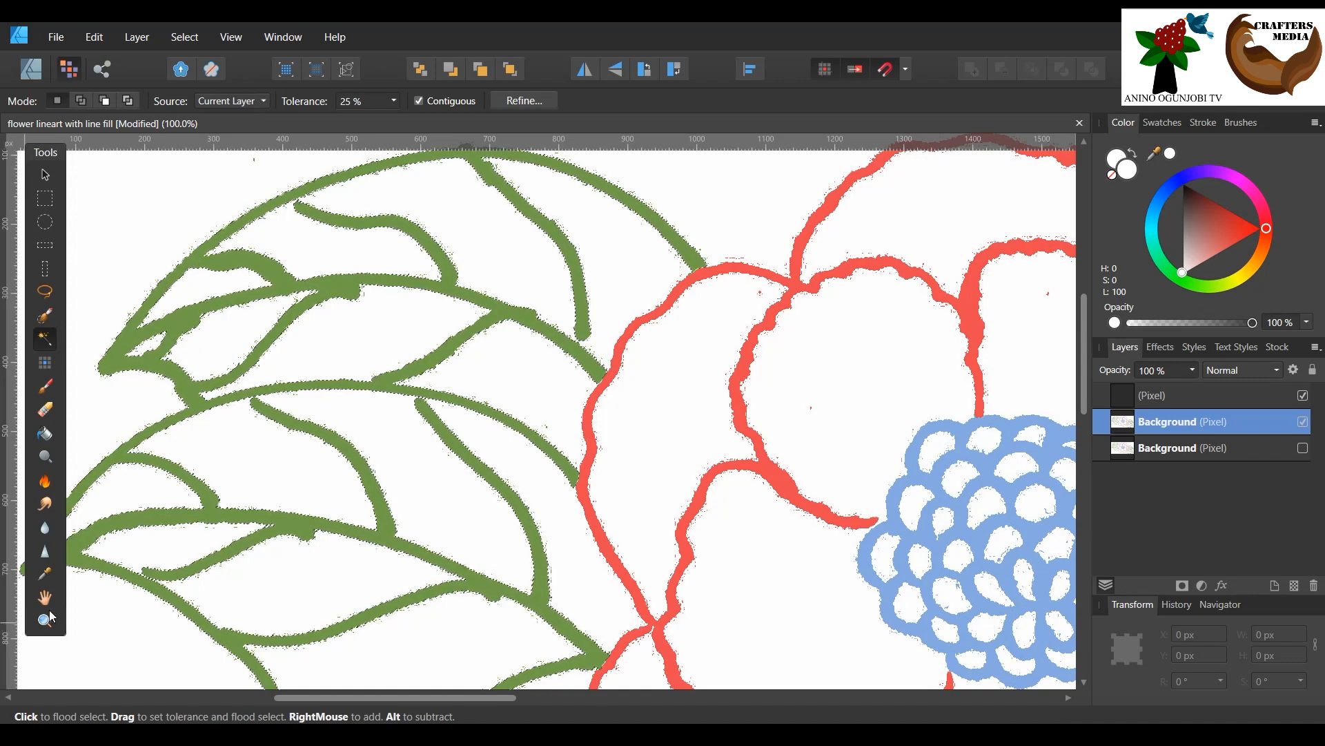
# Step: Flood-select the red petal outline on the upper Background layer with a contiguous tolerance of 25%
pyautogui.press('z')
pyautogui.click(941, 512)
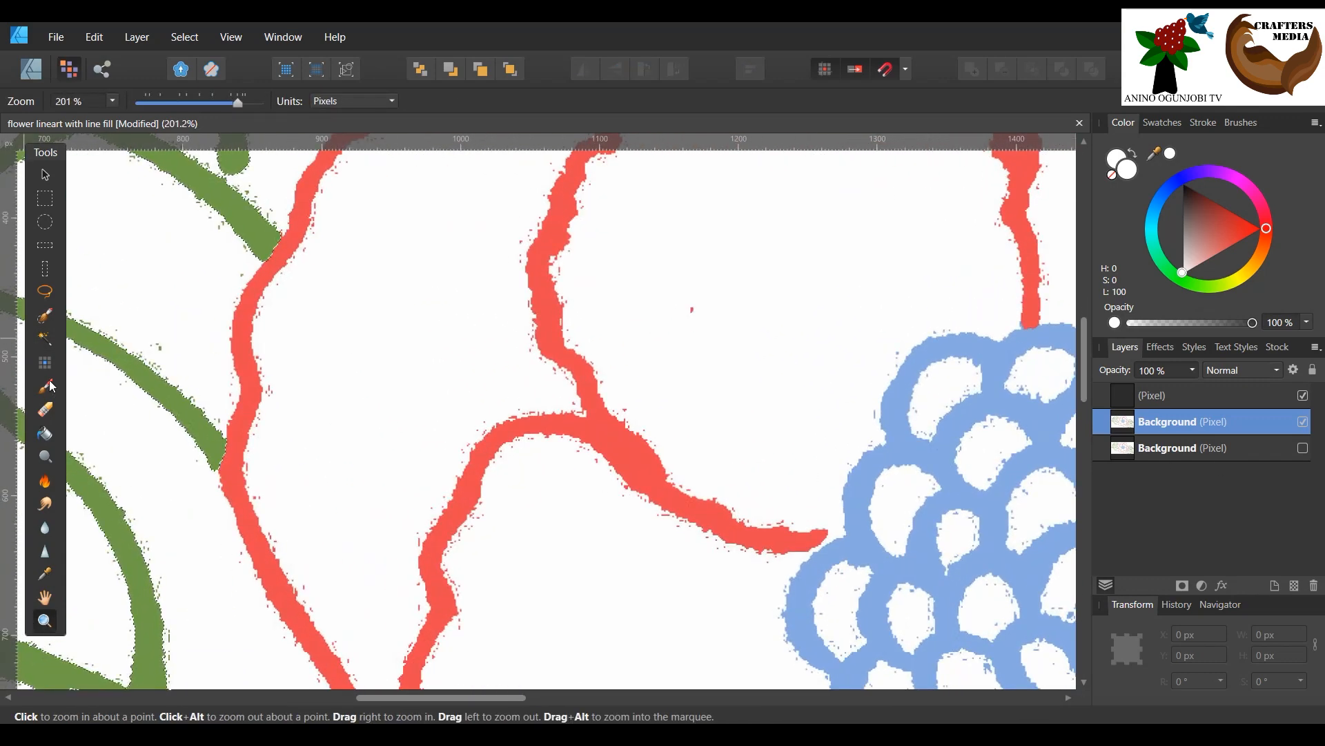
pyautogui.press('w')
pyautogui.click(609, 443)
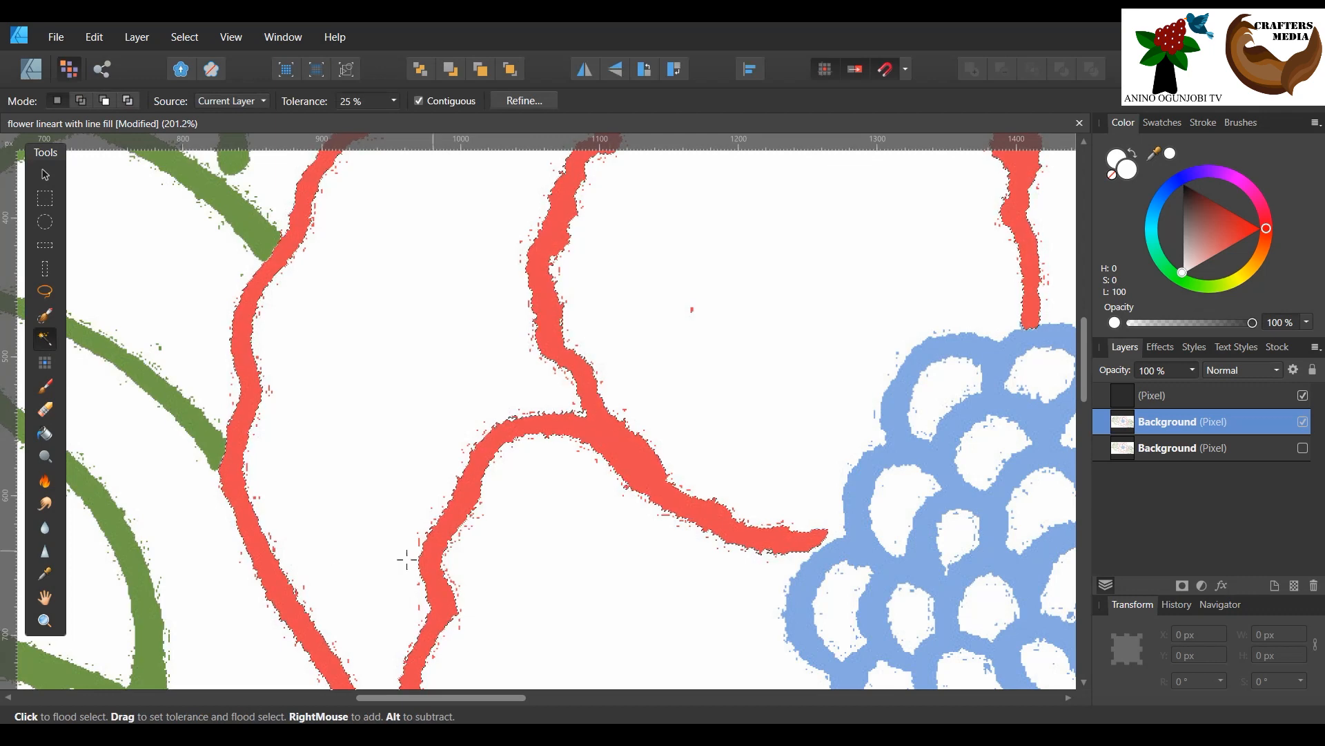
# Step: Add the green leaf outlines on both sides and the blue flower centre to the flood selection using Add mode
pyautogui.click(45, 620)
pyautogui.moveTo(471, 538); pyautogui.dragTo(6, 453)
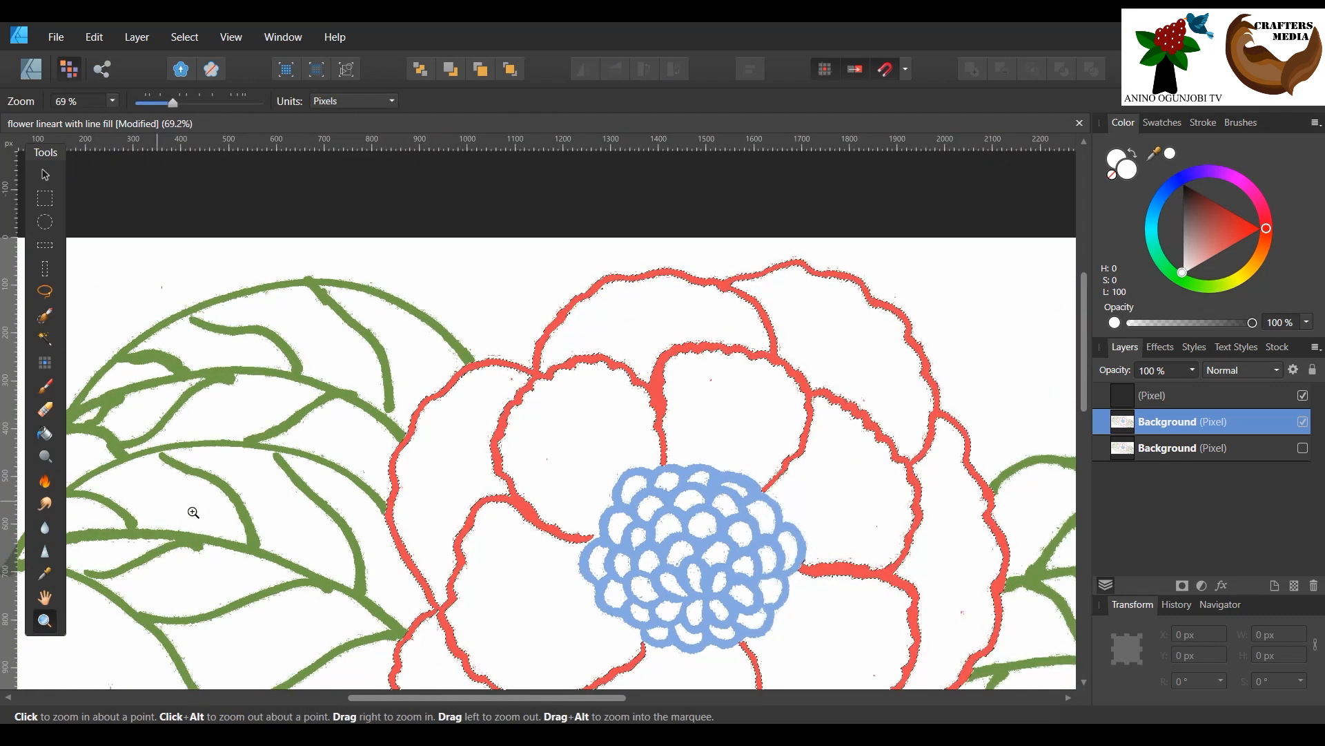
pyautogui.click(374, 597)
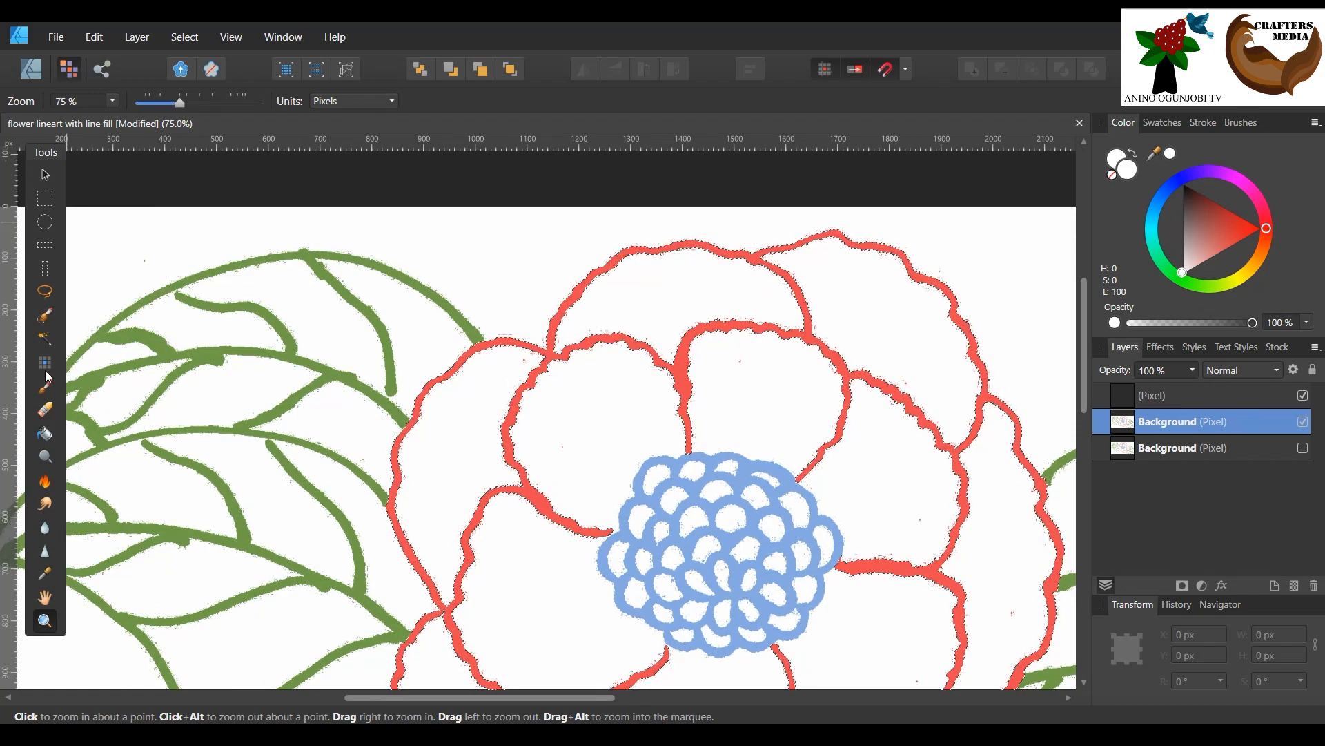
pyautogui.click(45, 338)
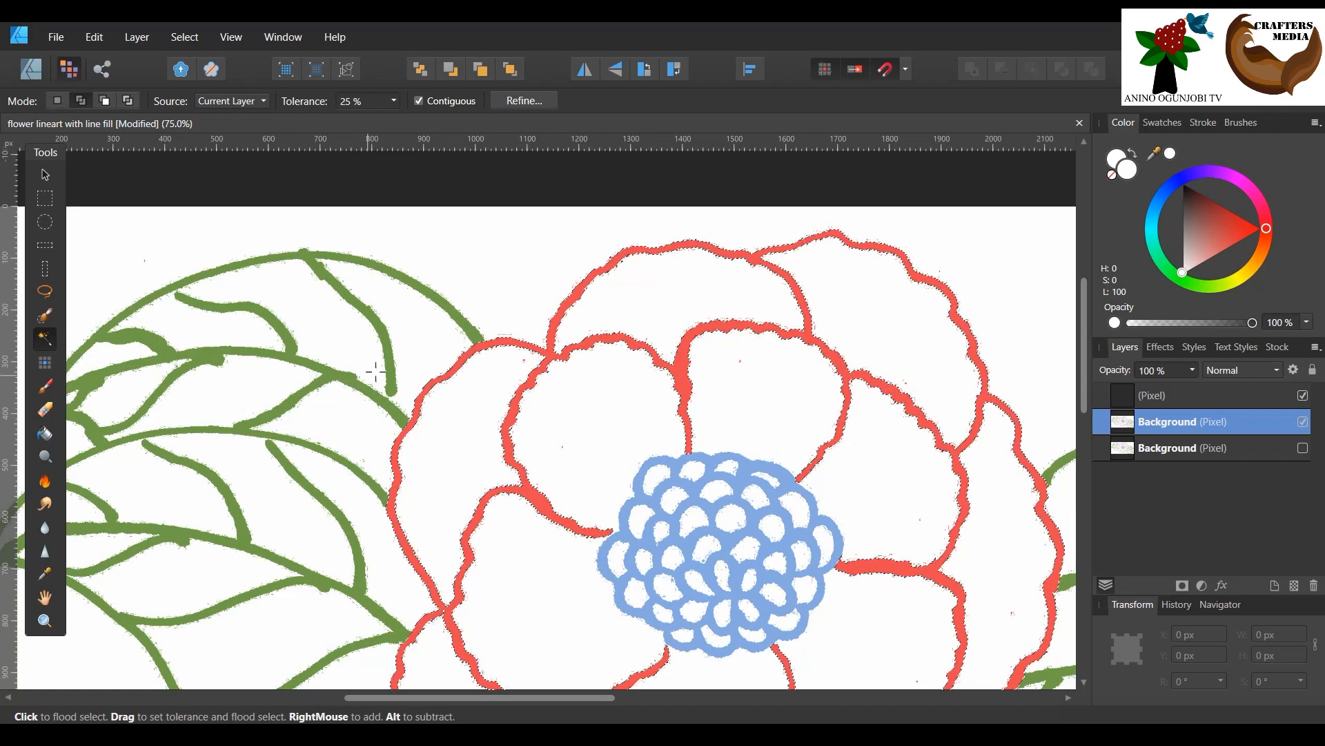
pyautogui.click(389, 354)
pyautogui.moveTo(499, 698); pyautogui.dragTo(639, 698)
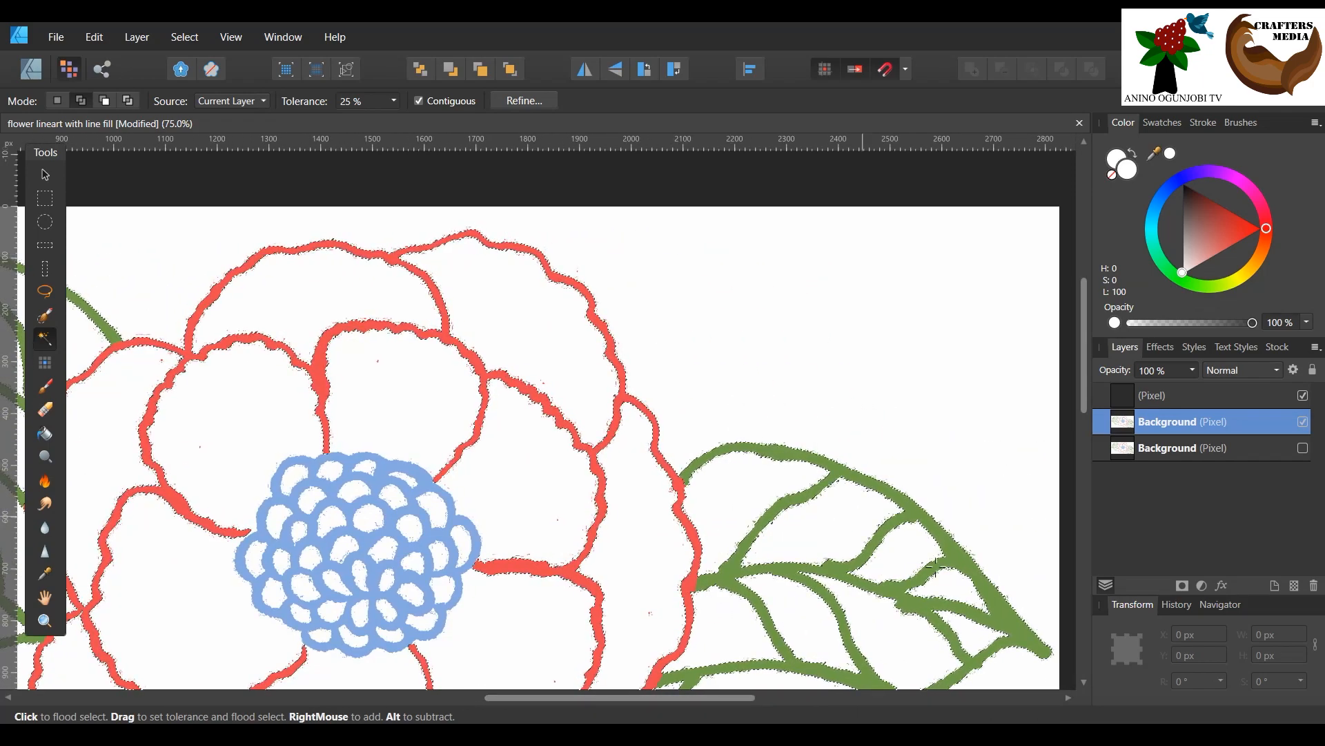
pyautogui.scroll(-5, 897, 419)
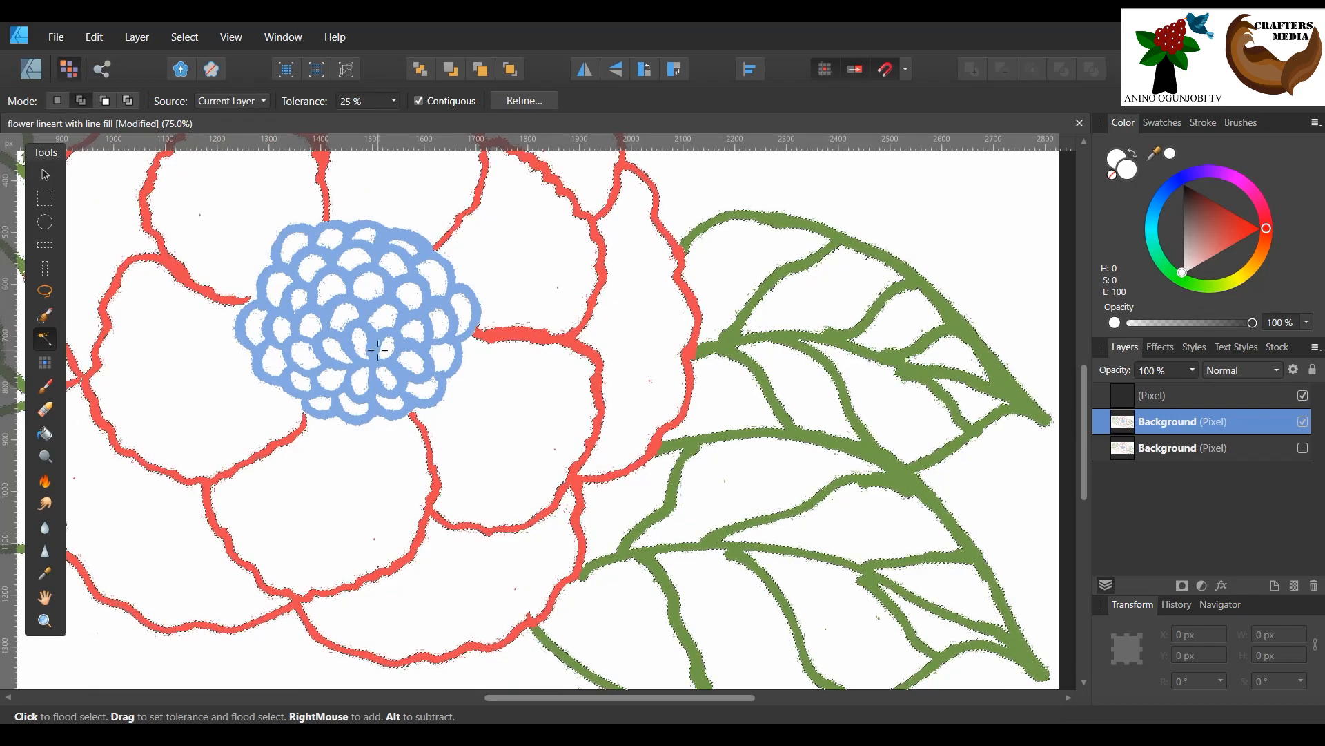
pyautogui.scroll(-3, 981, 478)
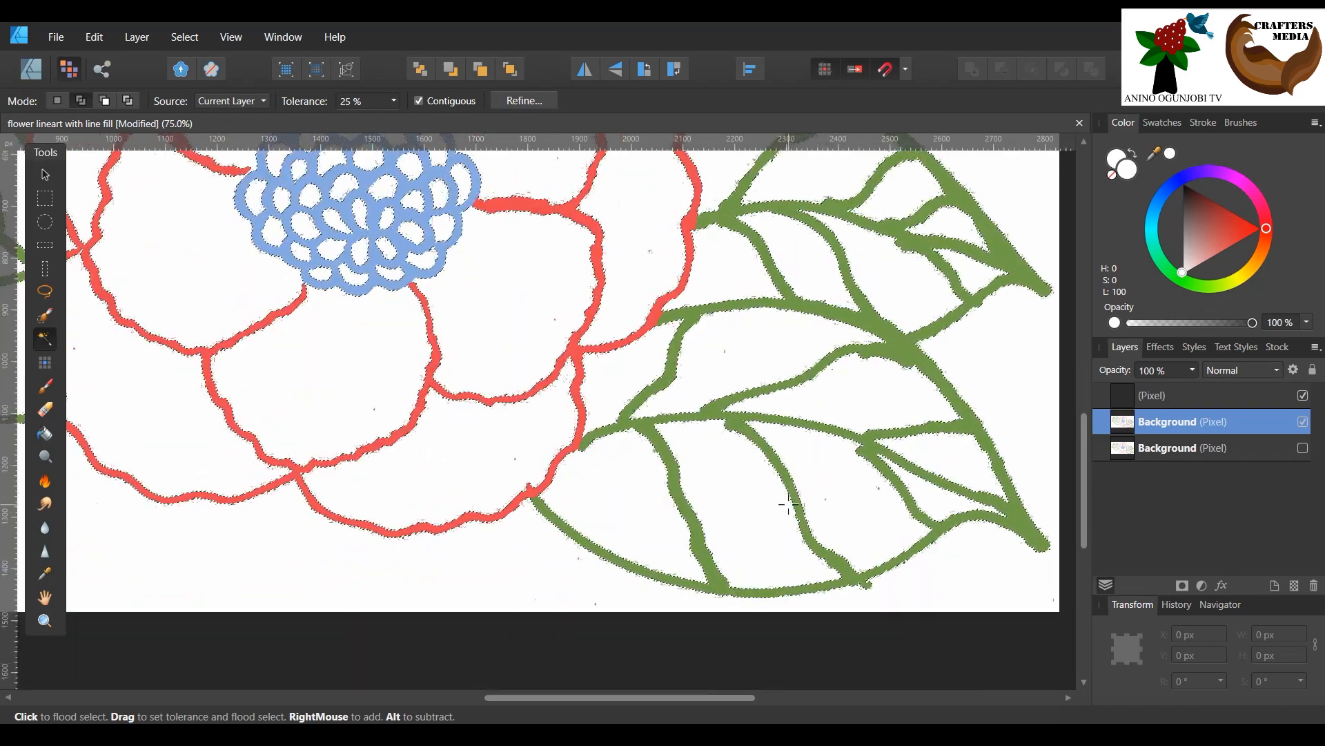
# Step: Make the empty pixel layer active, and set the painting colour to black with the second colour set to none
pyautogui.click(1199, 393)
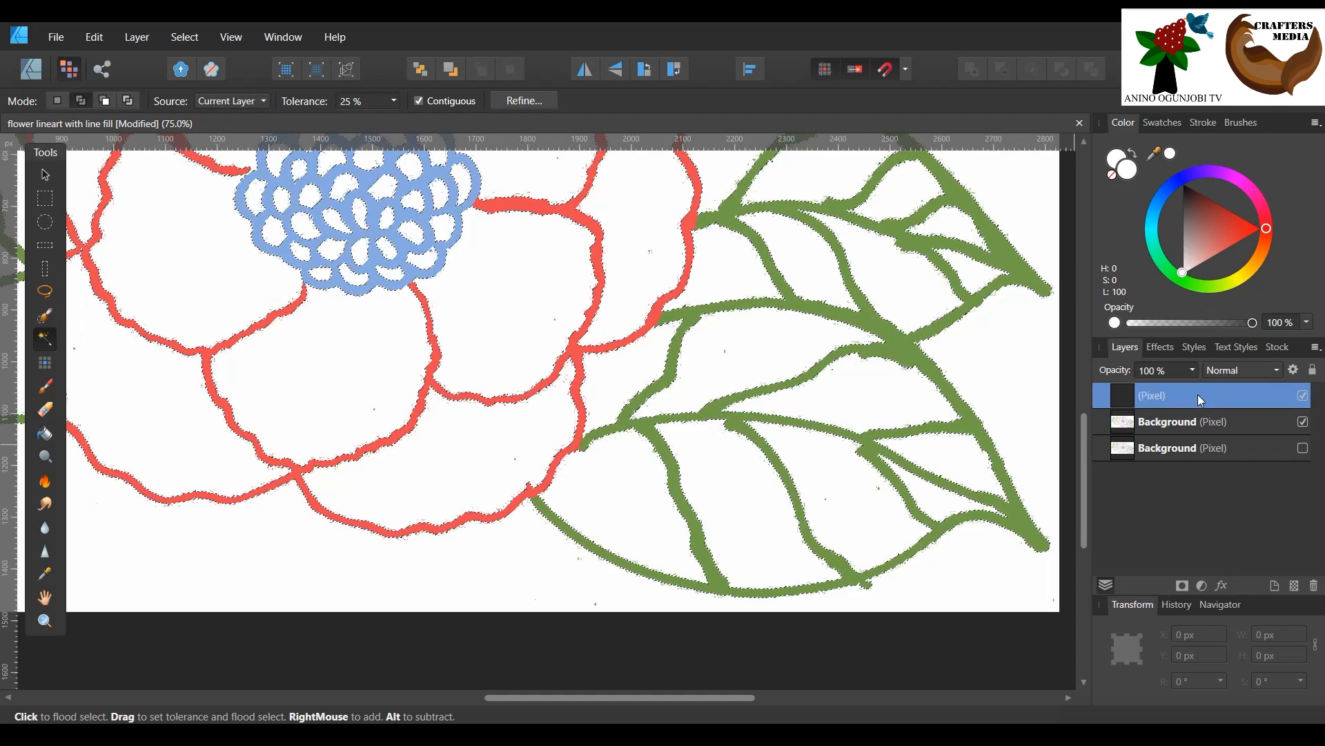
pyautogui.moveTo(1195, 217); pyautogui.dragTo(1185, 181)
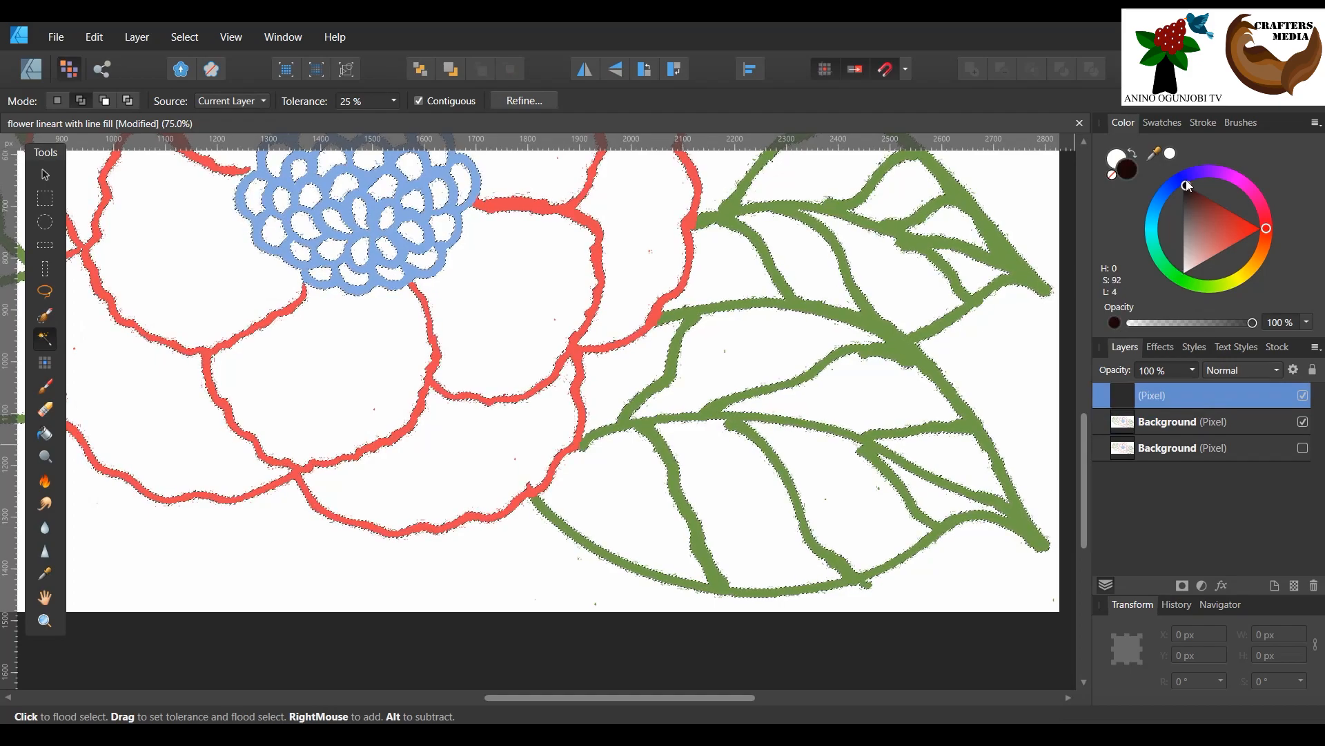
pyautogui.click(1131, 154)
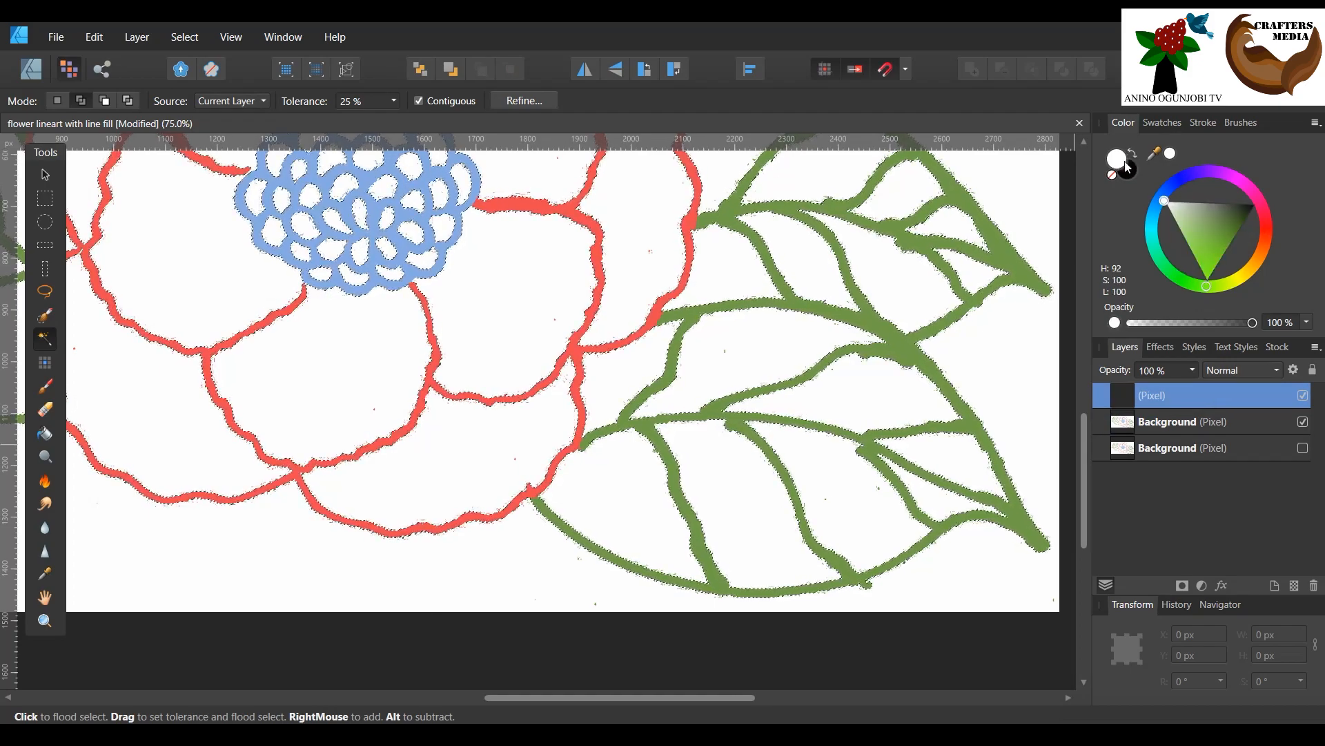
pyautogui.click(1132, 156)
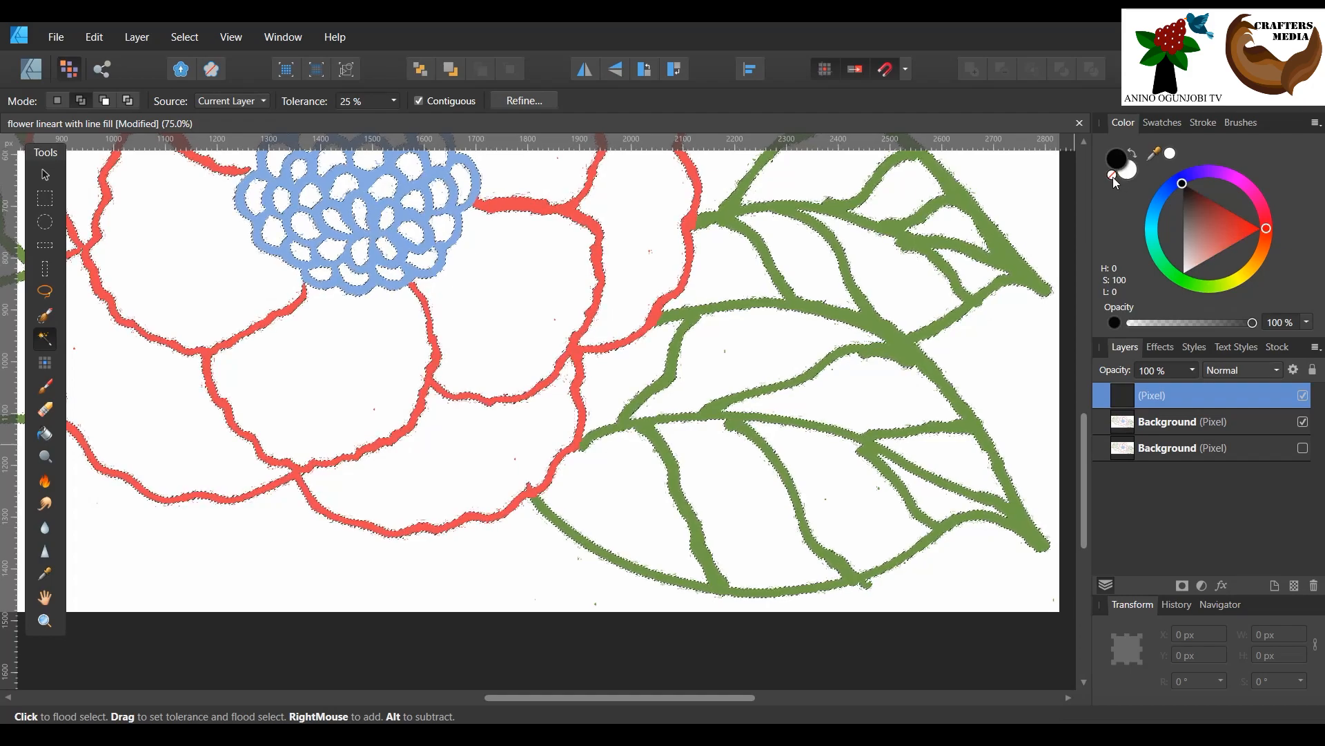
pyautogui.click(1125, 174)
pyautogui.click(1110, 175)
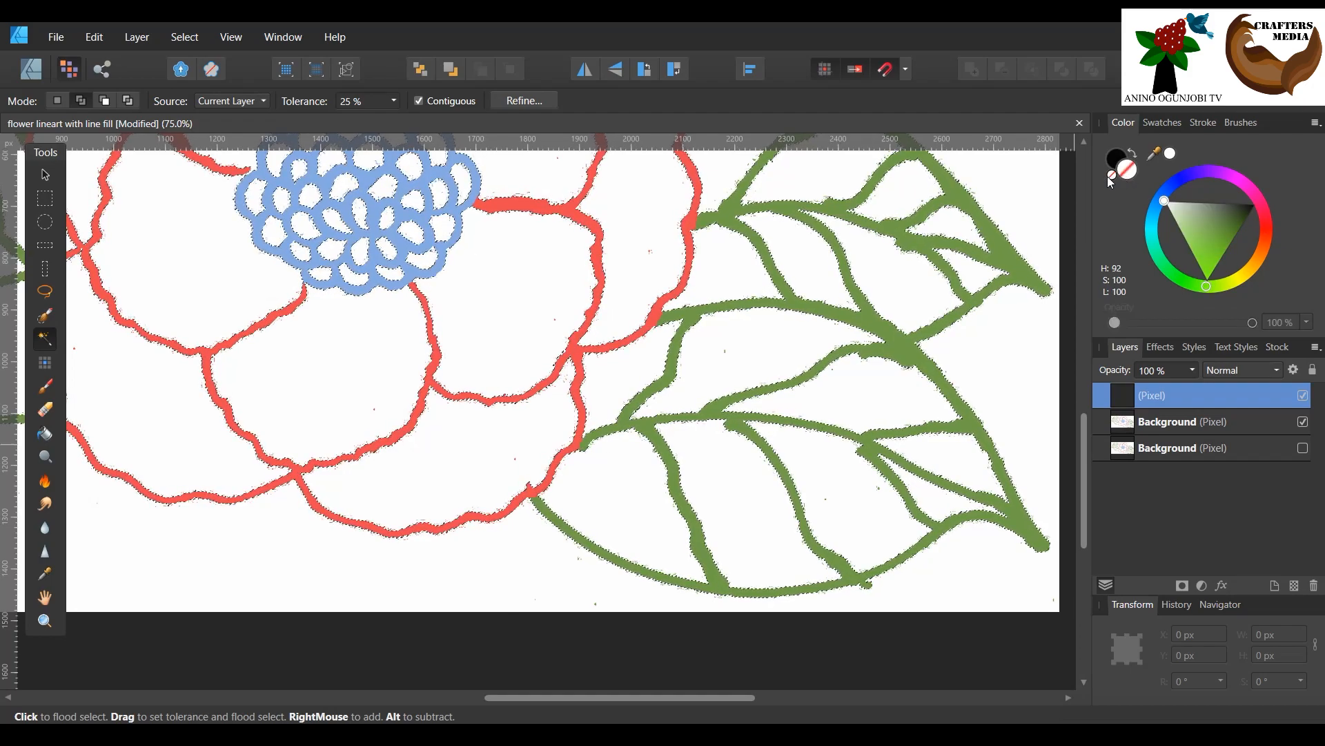
pyautogui.click(1119, 157)
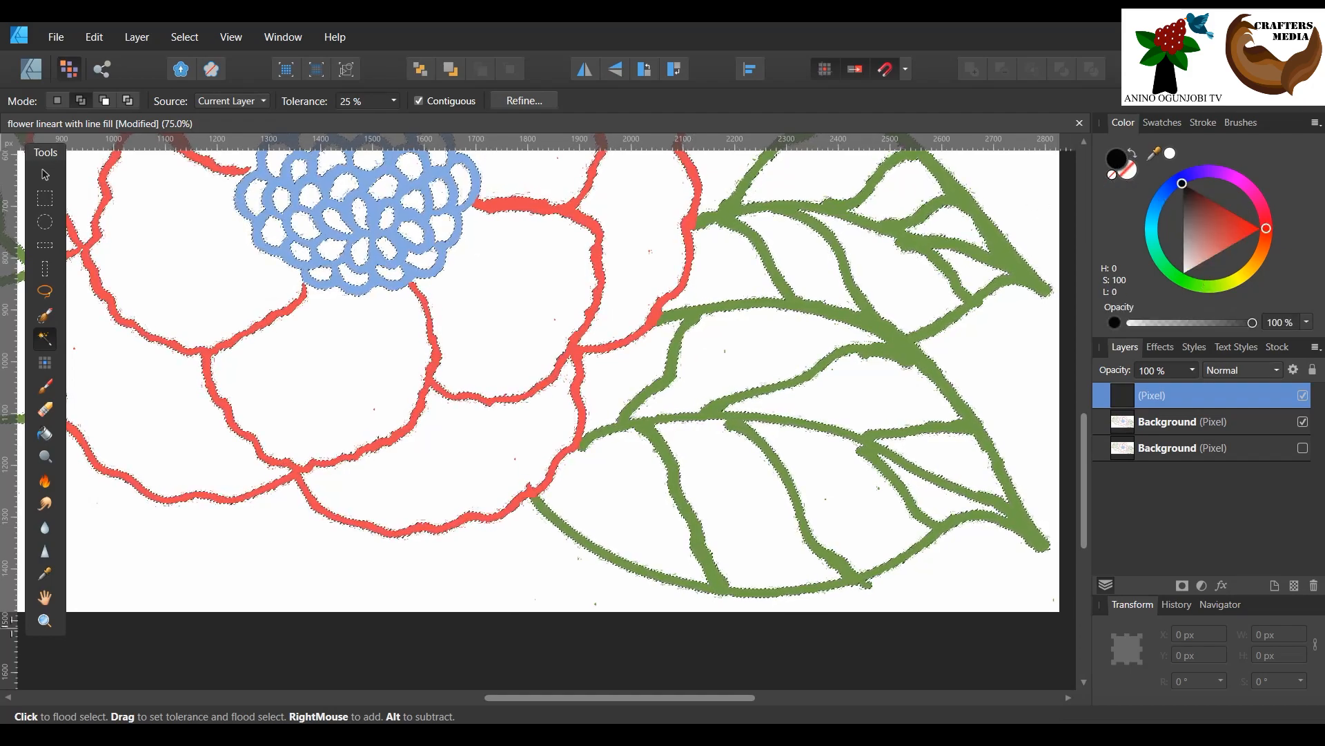
# Step: Paint black over all the selected petal, leaf and centre outlines on the pixel layer with a 455 px brush
pyautogui.click(40, 625)
pyautogui.moveTo(603, 417); pyautogui.dragTo(246, 384)
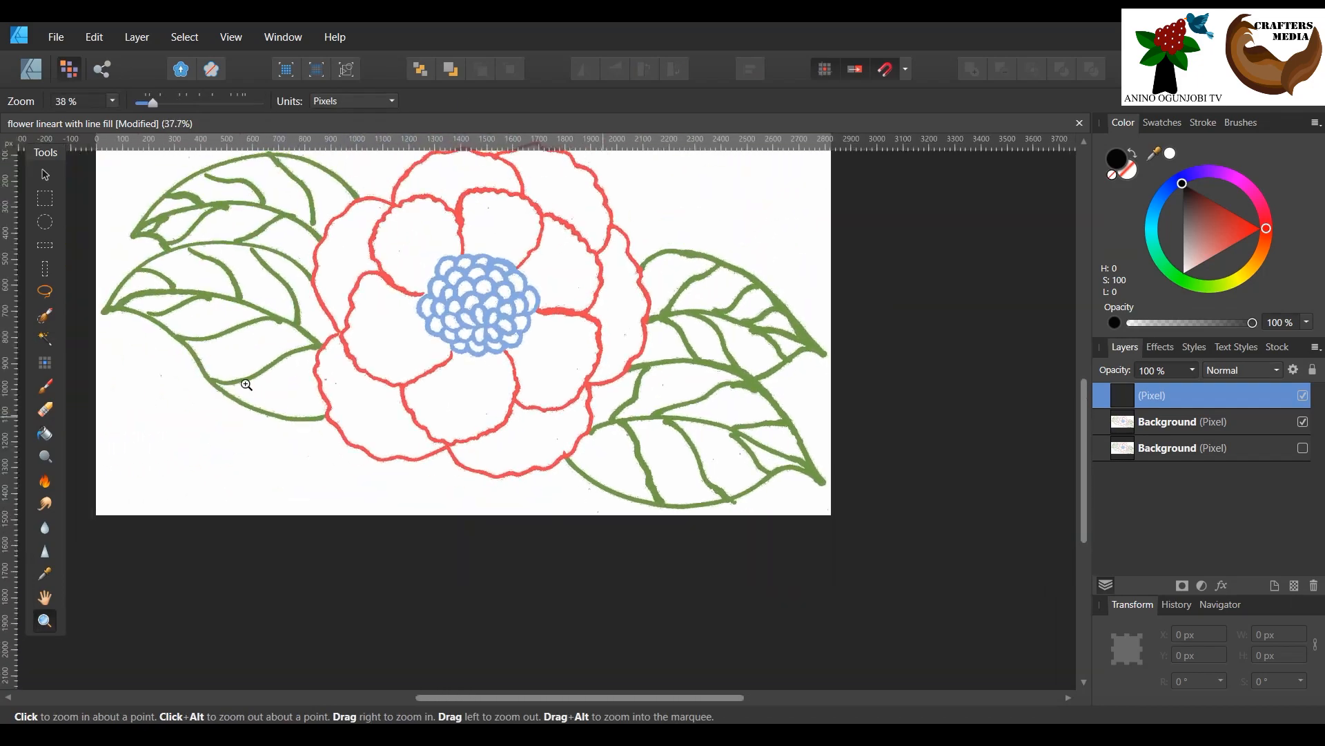
pyautogui.scroll(2, 337, 440)
pyautogui.click(528, 461)
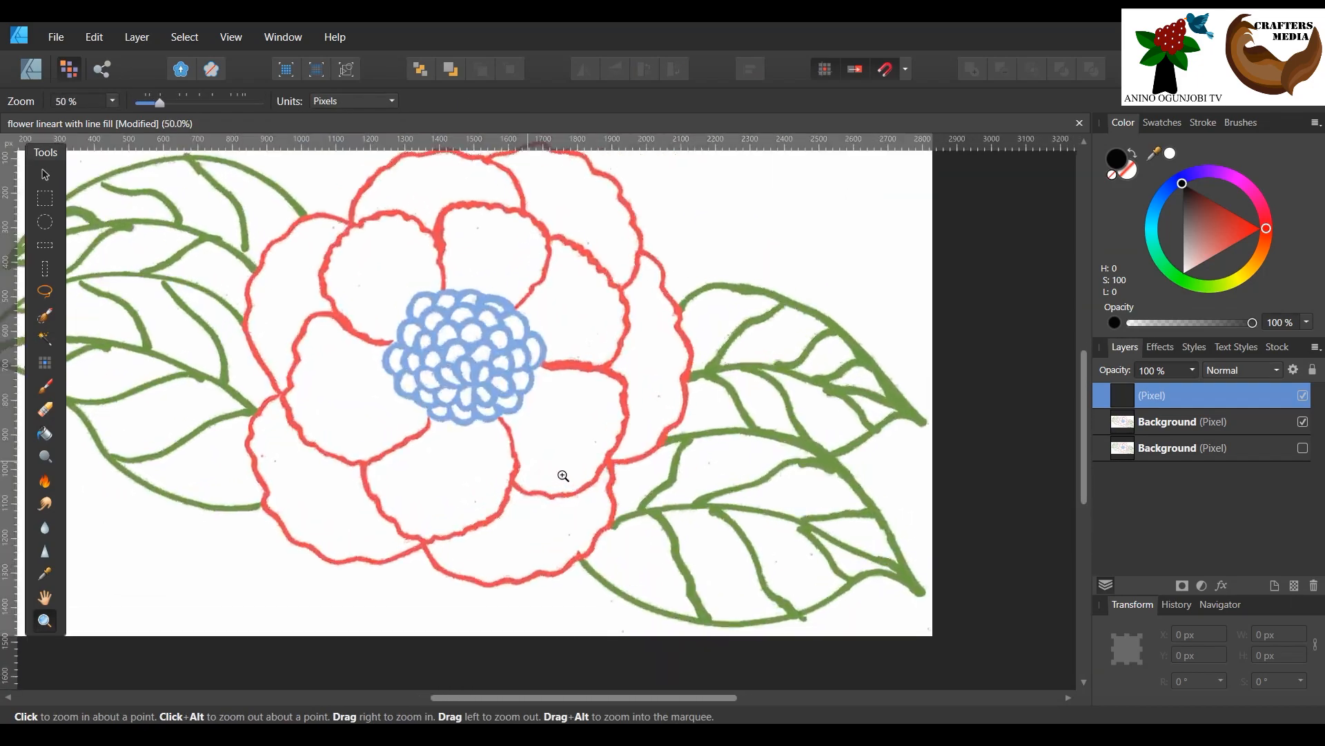
pyautogui.moveTo(595, 696); pyautogui.dragTo(545, 697)
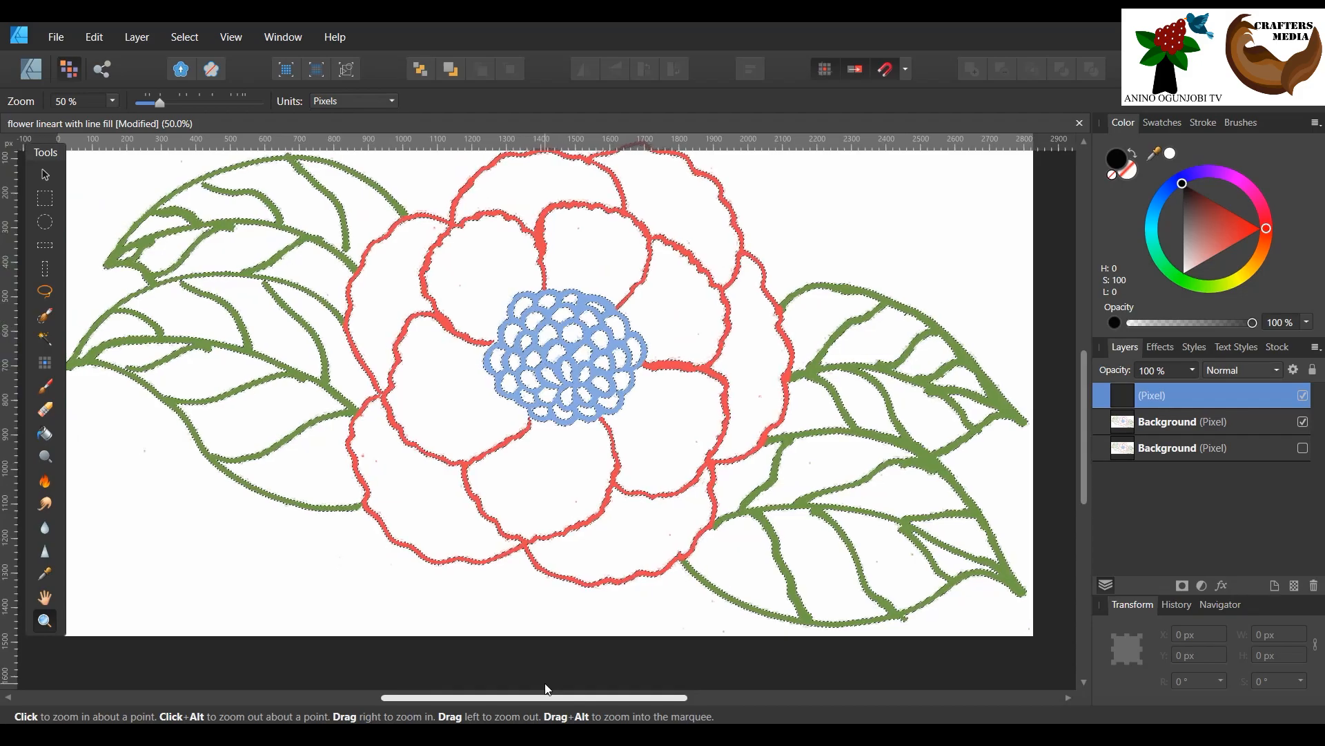
pyautogui.scroll(2, 1085, 457)
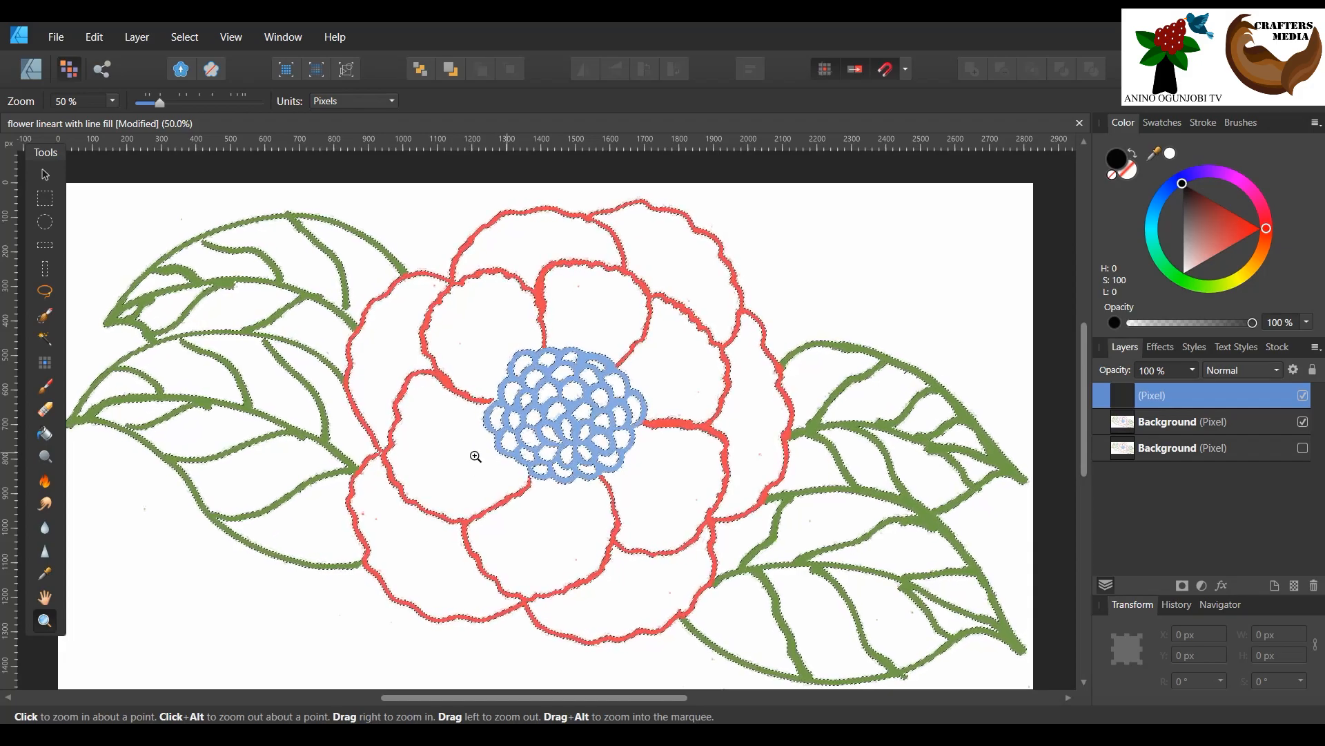
pyautogui.moveTo(1082, 338); pyautogui.dragTo(1082, 341)
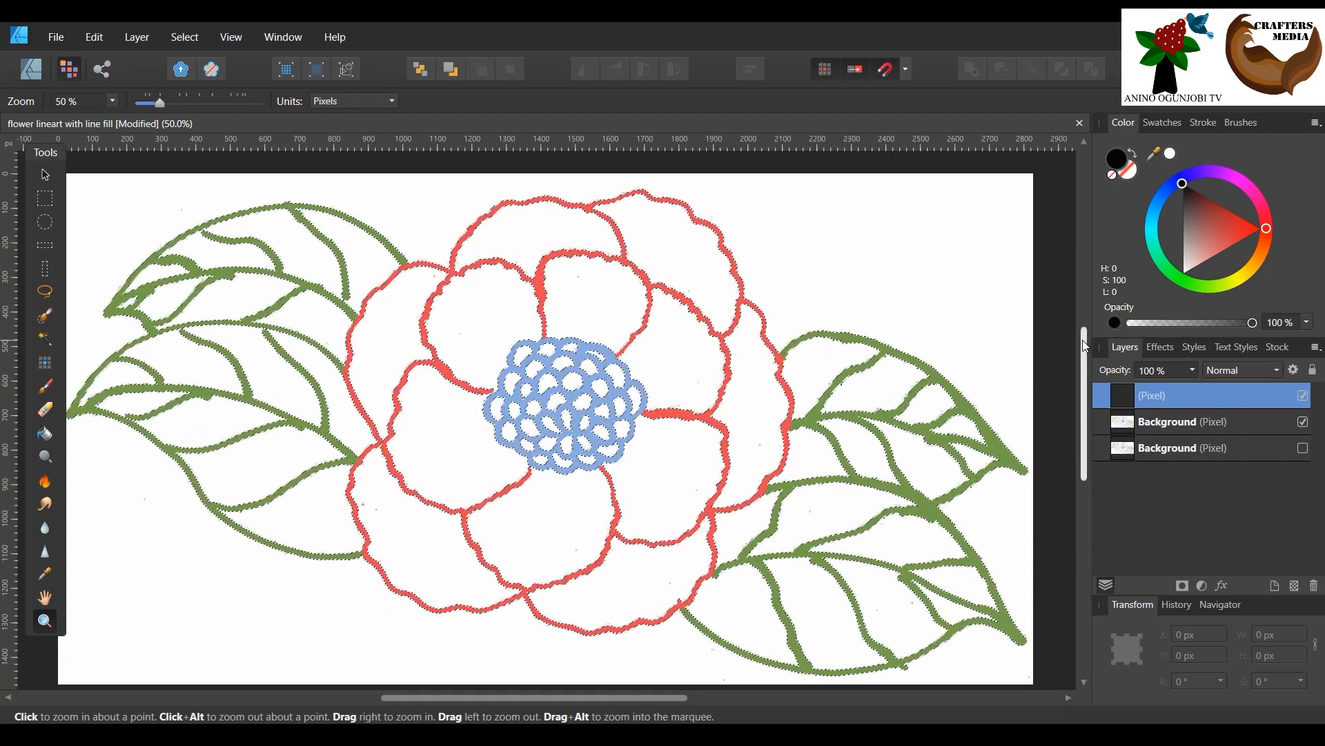
pyautogui.click(55, 383)
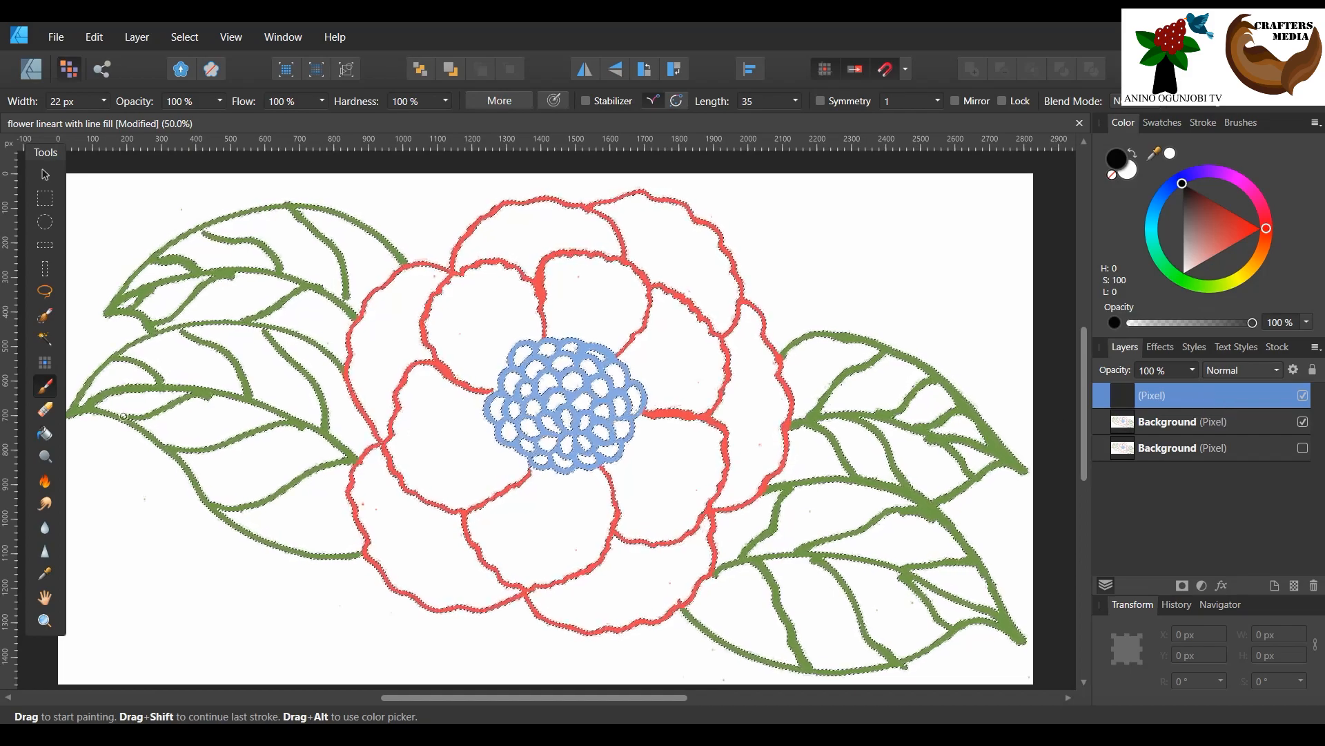
pyautogui.click(105, 103)
pyautogui.moveTo(151, 121); pyautogui.dragTo(180, 121)
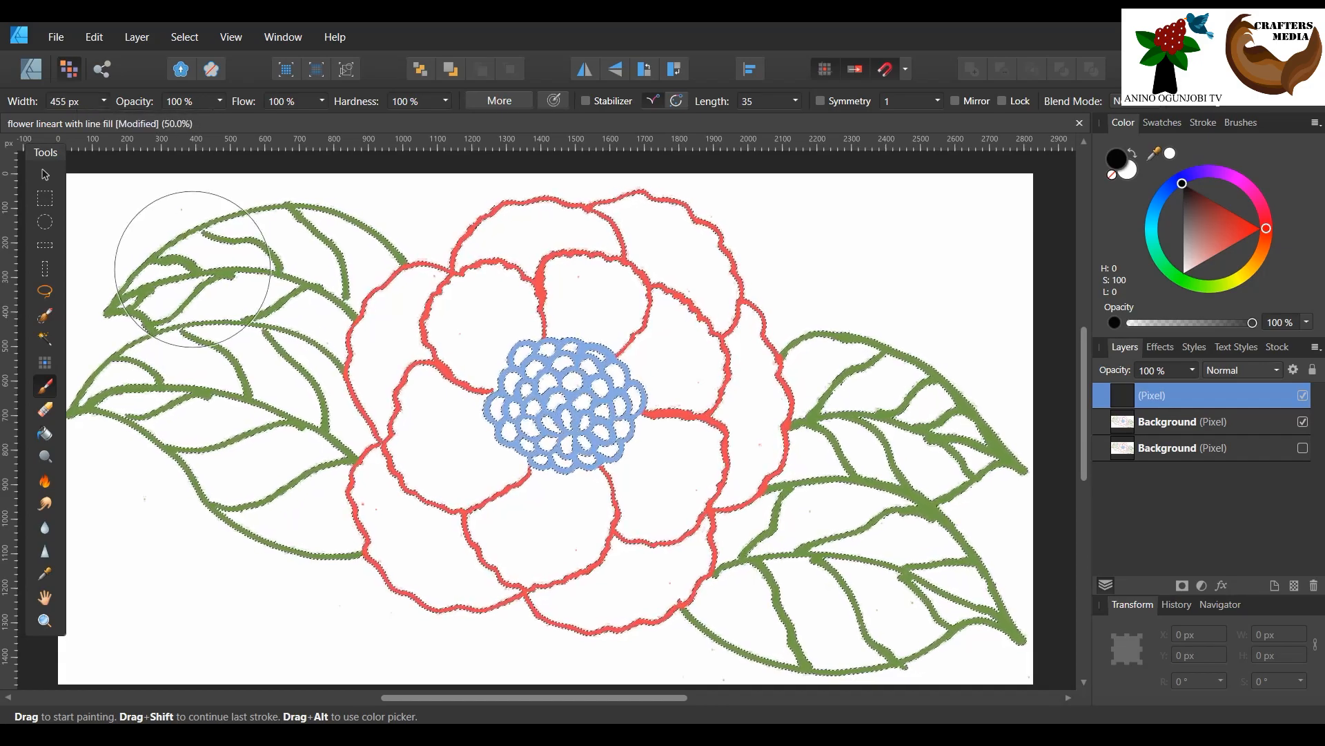
pyautogui.moveTo(146, 328)
pyautogui.mouseDown()
pyautogui.moveTo(443, 375)
pyautogui.moveTo(212, 584)
pyautogui.moveTo(1289, 138)
pyautogui.moveTo(495, 387)
pyautogui.moveTo(1167, 311)
pyautogui.moveTo(535, 742)
pyautogui.mouseUp()
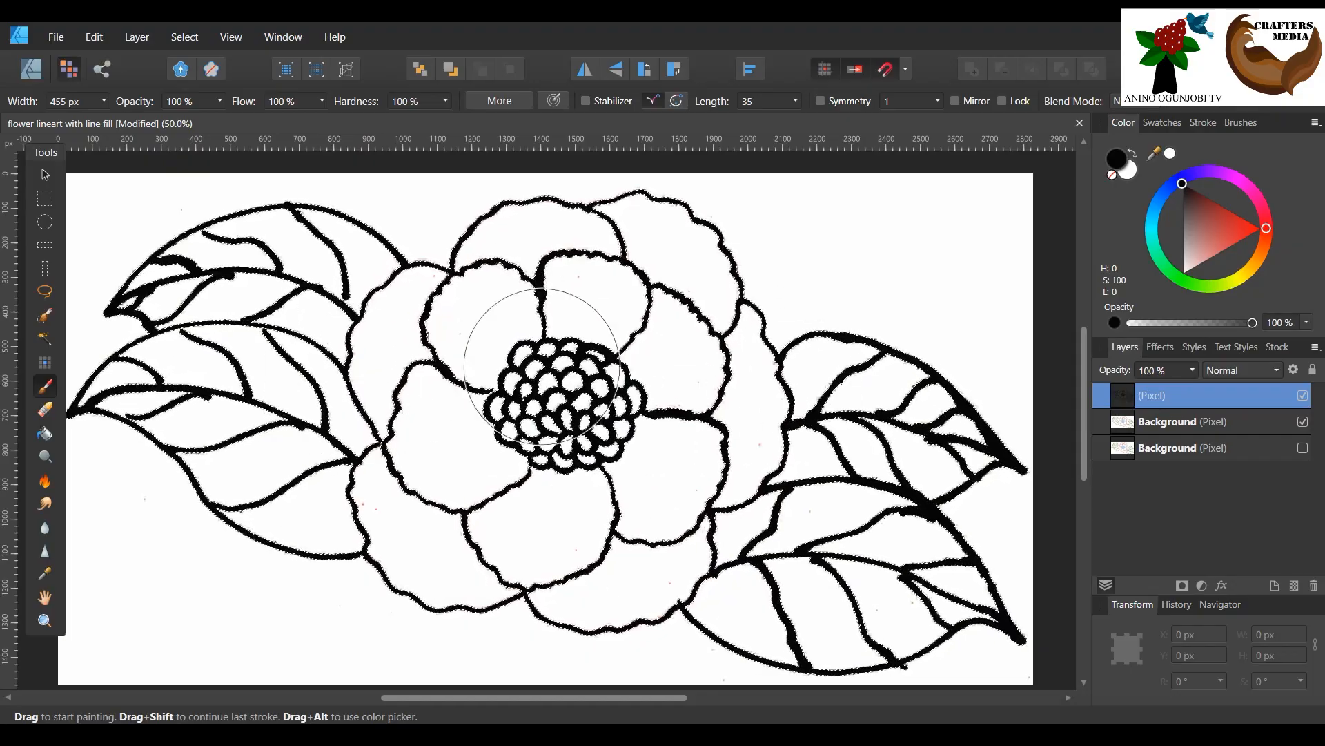
# Step: Add another empty pixel layer on top, and toggle the black outline layer off and on to compare the outlines
pyautogui.click(1295, 586)
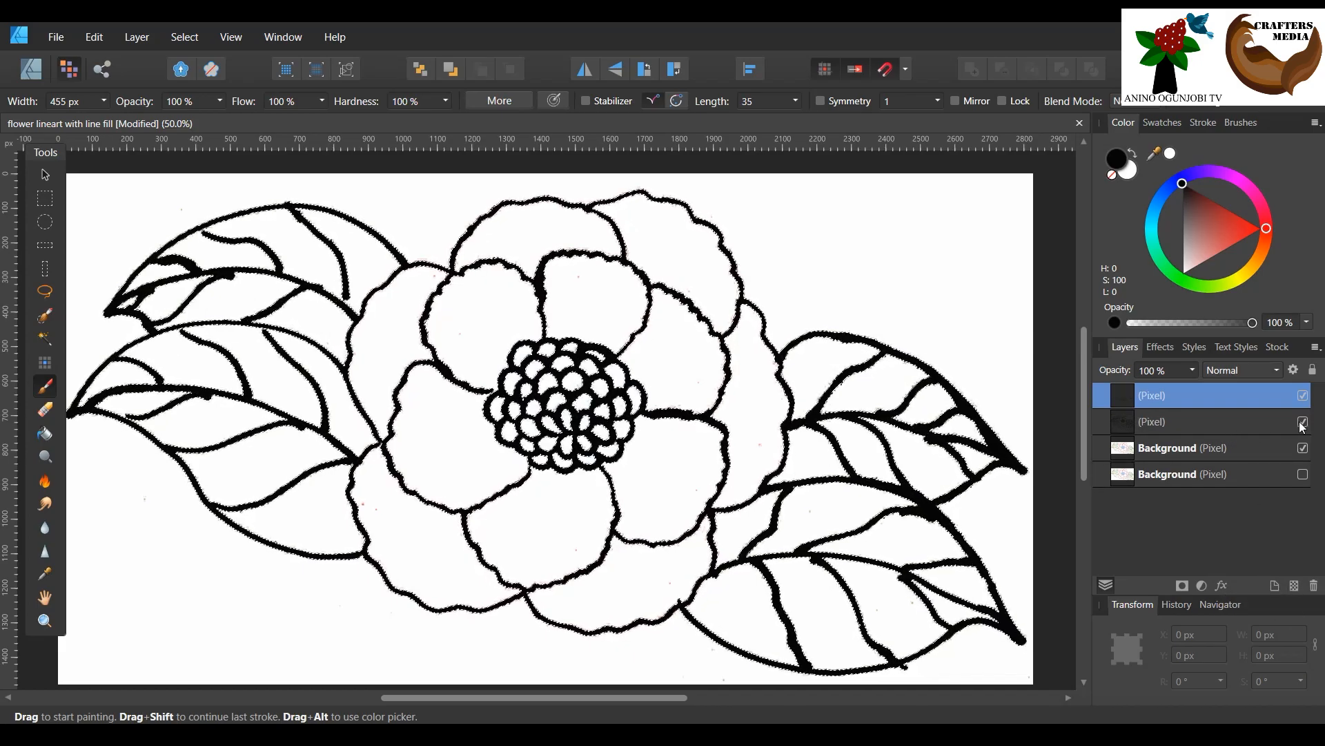
pyautogui.click(1266, 426)
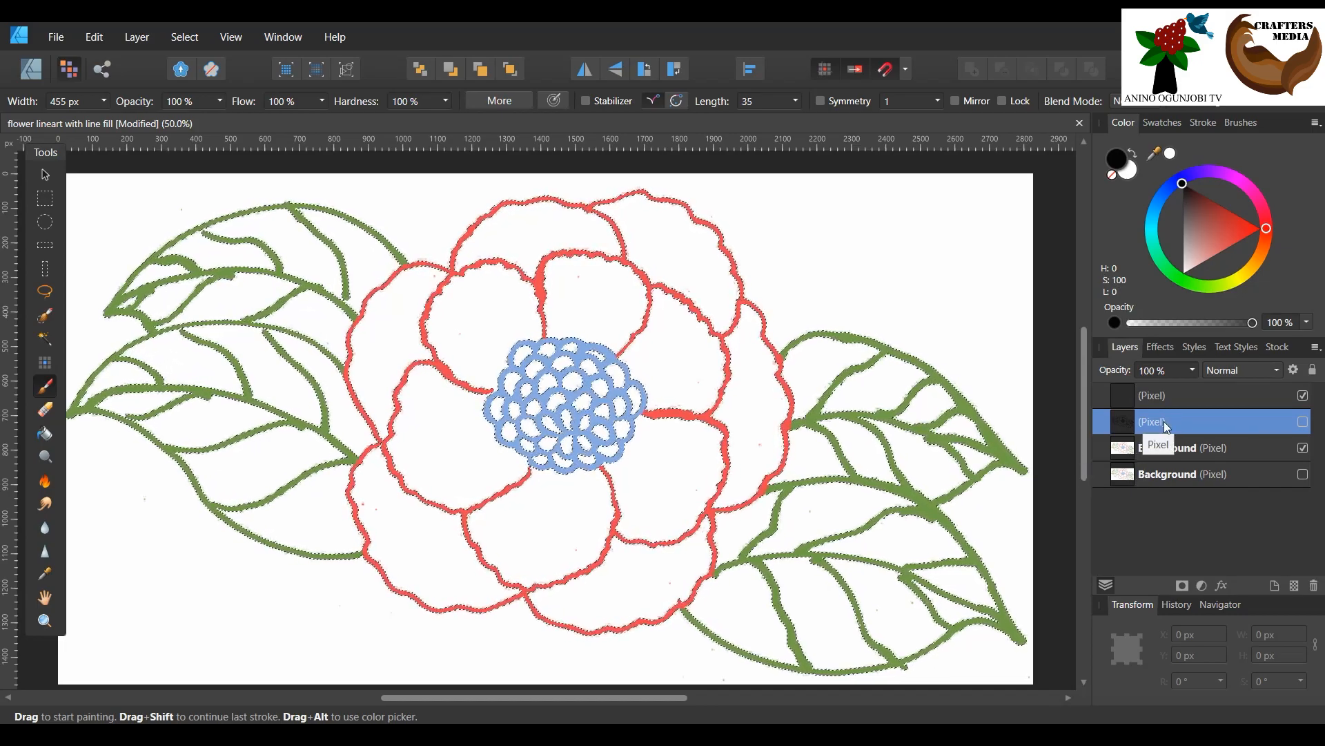
pyautogui.click(177, 36)
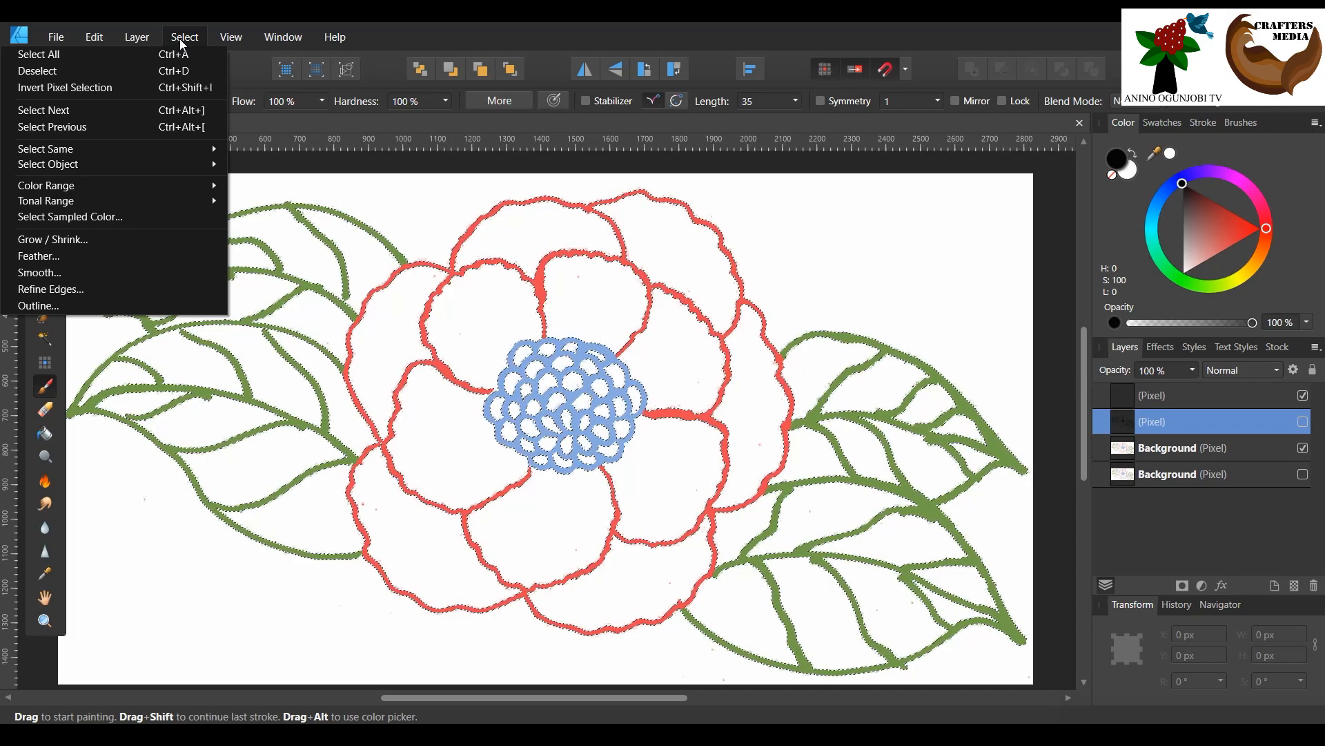
pyautogui.click(1302, 424)
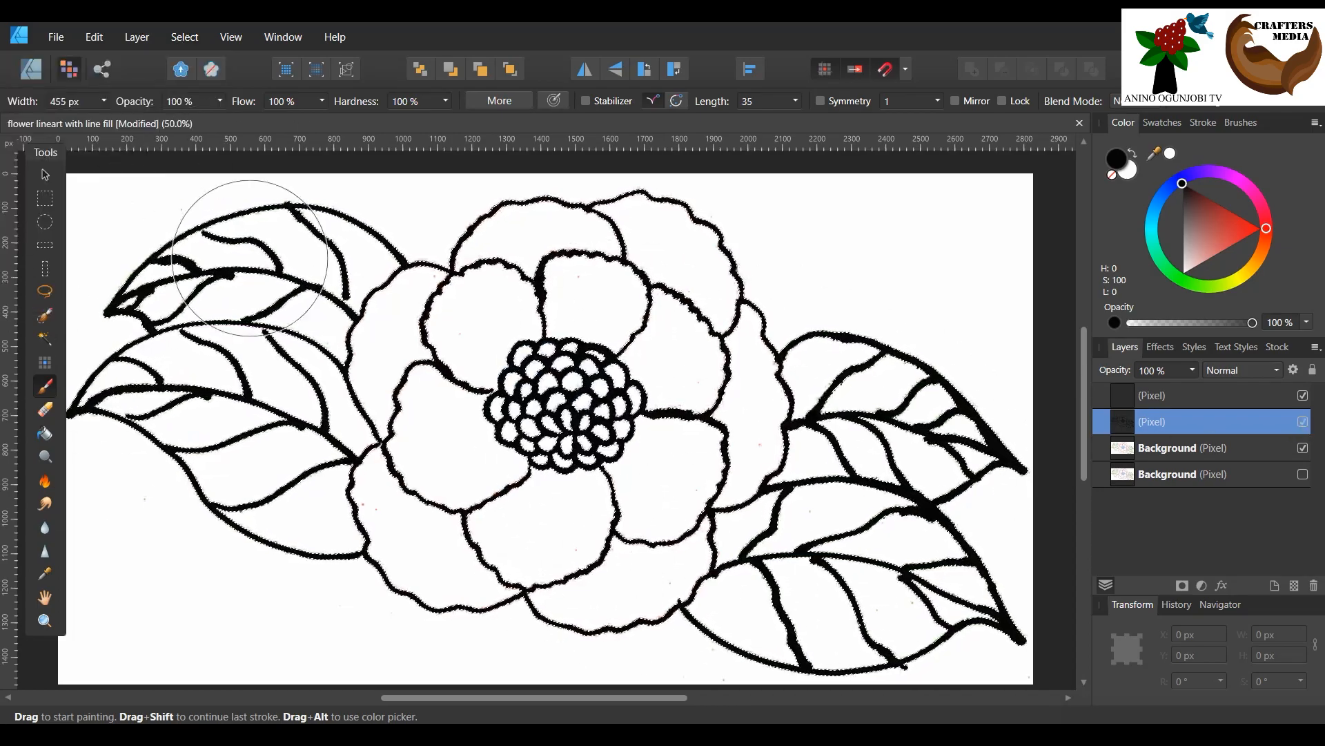
# Step: Invert the pixel selection so that it covers everything except the outlines
pyautogui.click(177, 40)
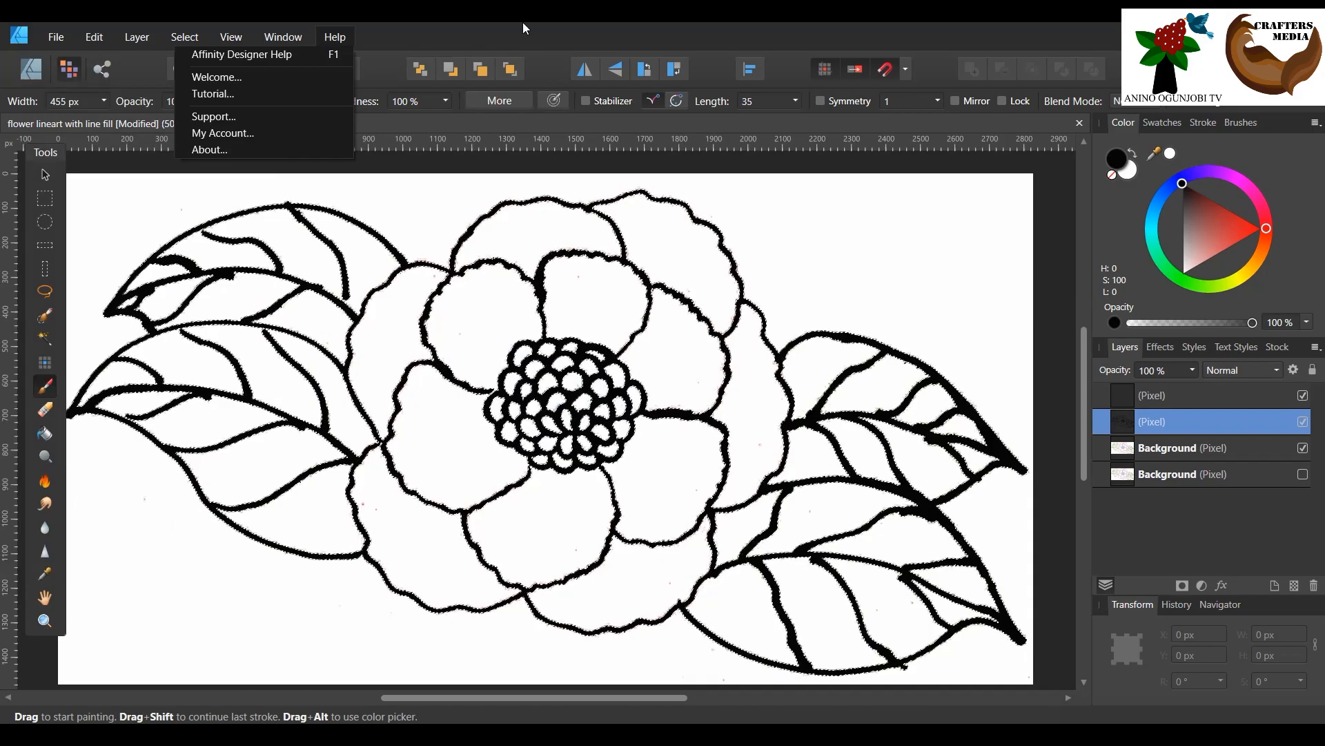
pyautogui.moveTo(228, 28)
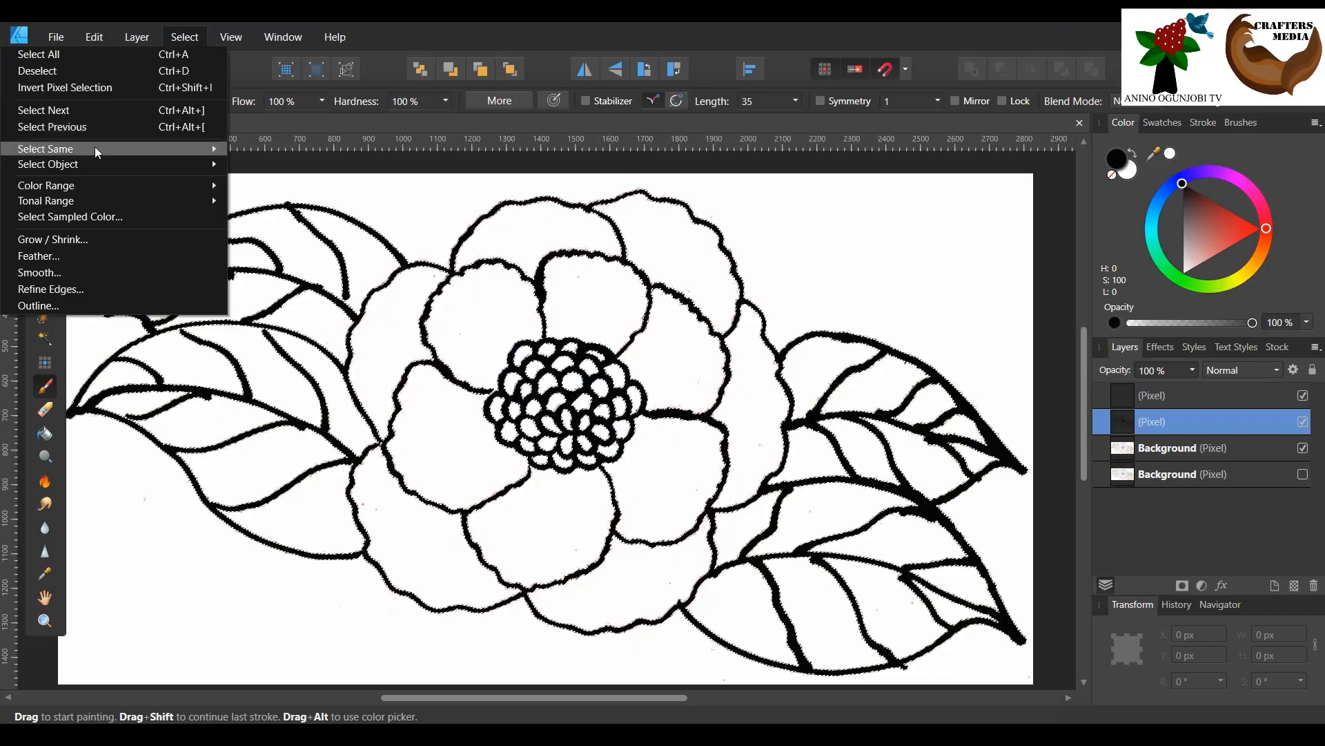
pyautogui.click(81, 89)
# Step: Try painting black inside the inverted selection on the outline layer, and widen the brush to 4096 px
pyautogui.click(226, 350)
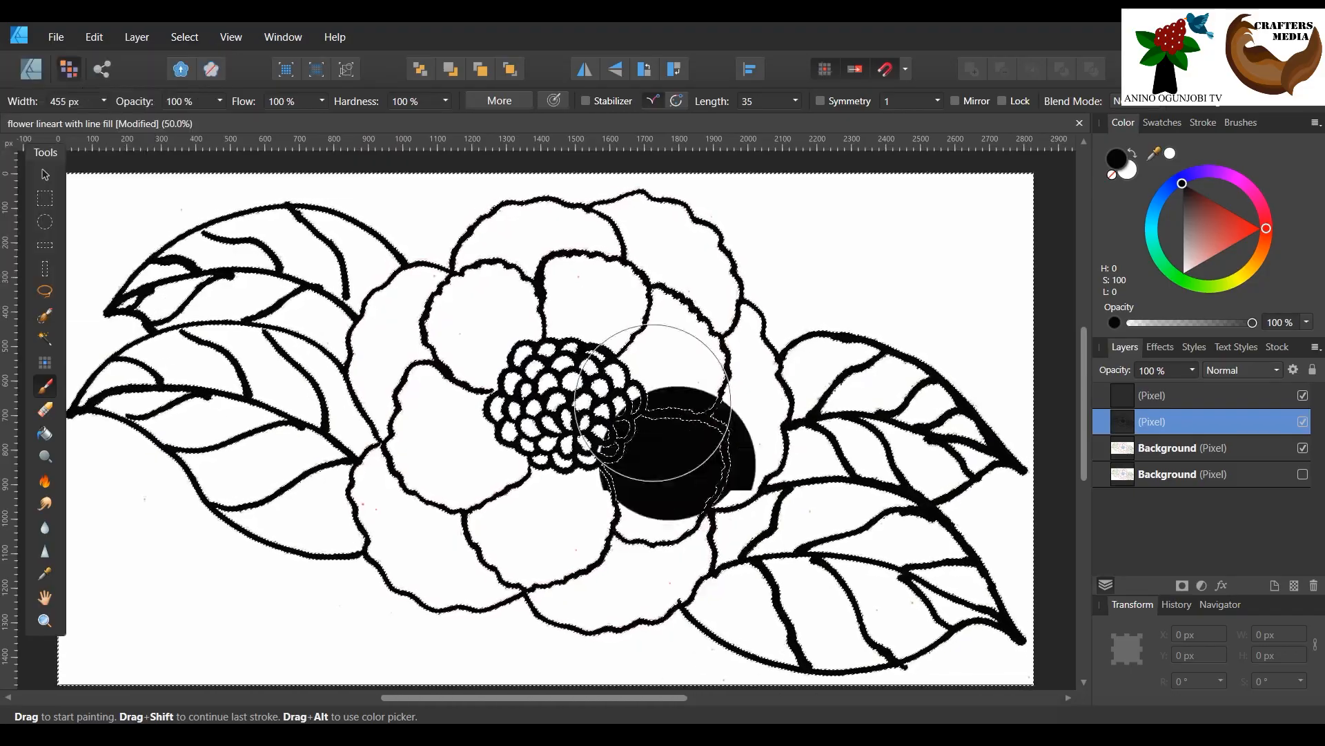
pyautogui.scroll(1, 848, 303)
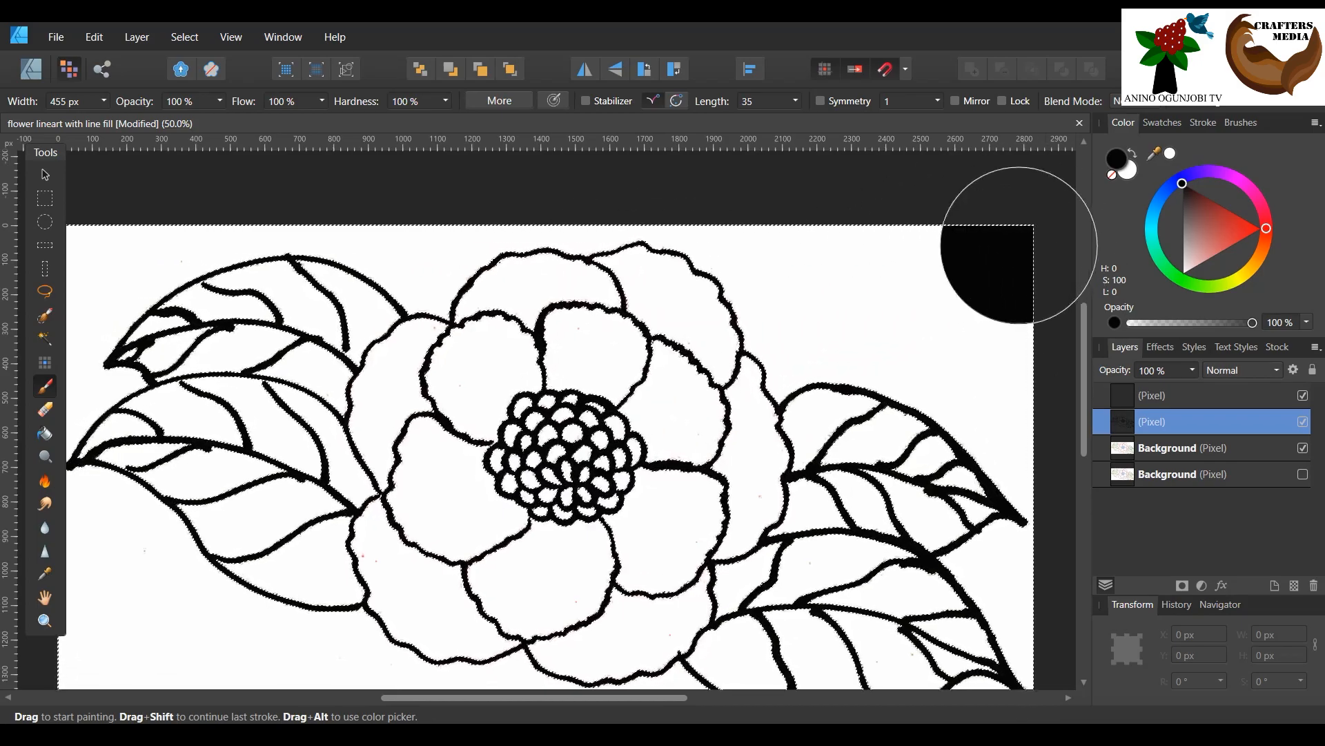
pyautogui.click(103, 100)
pyautogui.moveTo(105, 118); pyautogui.dragTo(949, 355)
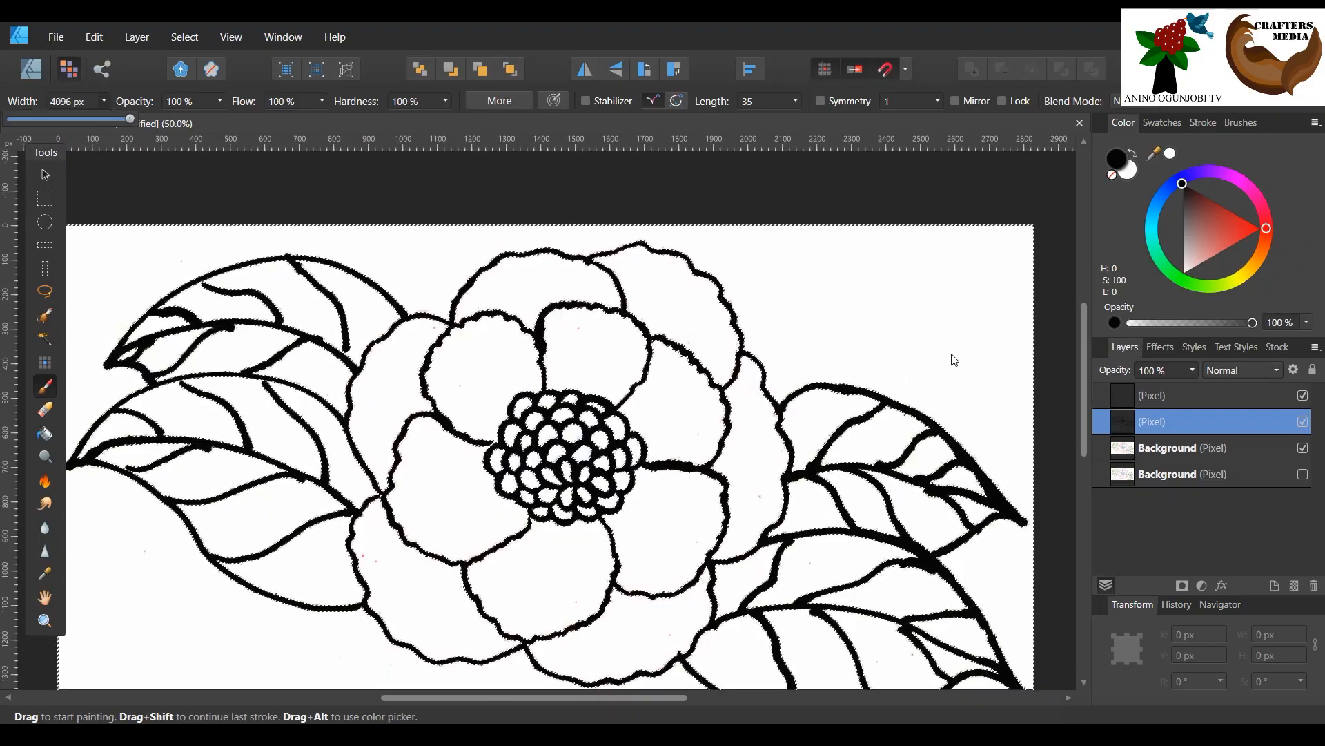
pyautogui.moveTo(938, 173)
pyautogui.mouseDown()
pyautogui.moveTo(881, 118)
pyautogui.moveTo(793, 221)
pyautogui.moveTo(331, 252)
pyautogui.mouseUp()
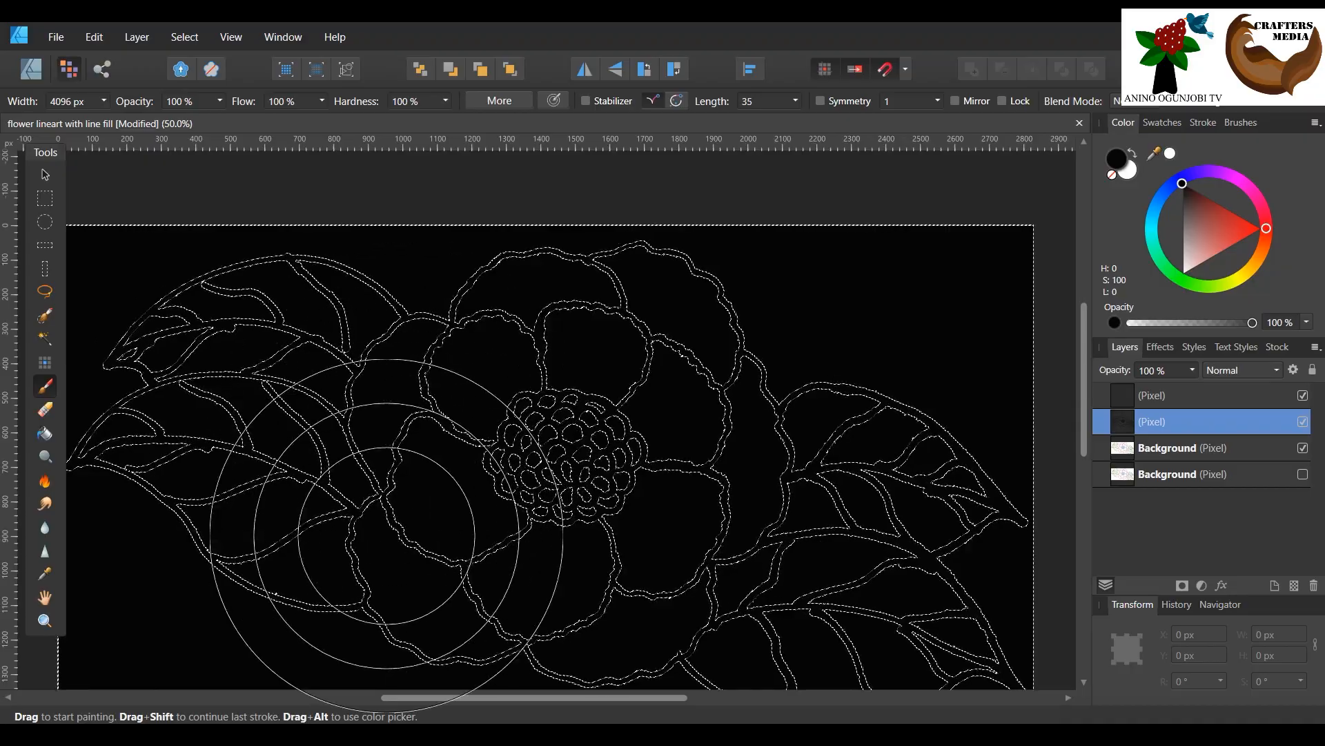
# Step: Undo the black strokes, and repeat trial strokes across the whole flower with the 4096 px brush
pyautogui.scroll(-4, 544, 436)
pyautogui.hotkey('ctrl', 'z')
pyautogui.moveTo(891, 334)
pyautogui.mouseDown()
pyautogui.moveTo(696, 177)
pyautogui.moveTo(454, 332)
pyautogui.mouseUp()
pyautogui.hotkey('ctrl', 'z')
pyautogui.hotkey('ctrl', 'z')
pyautogui.click(404, 332)
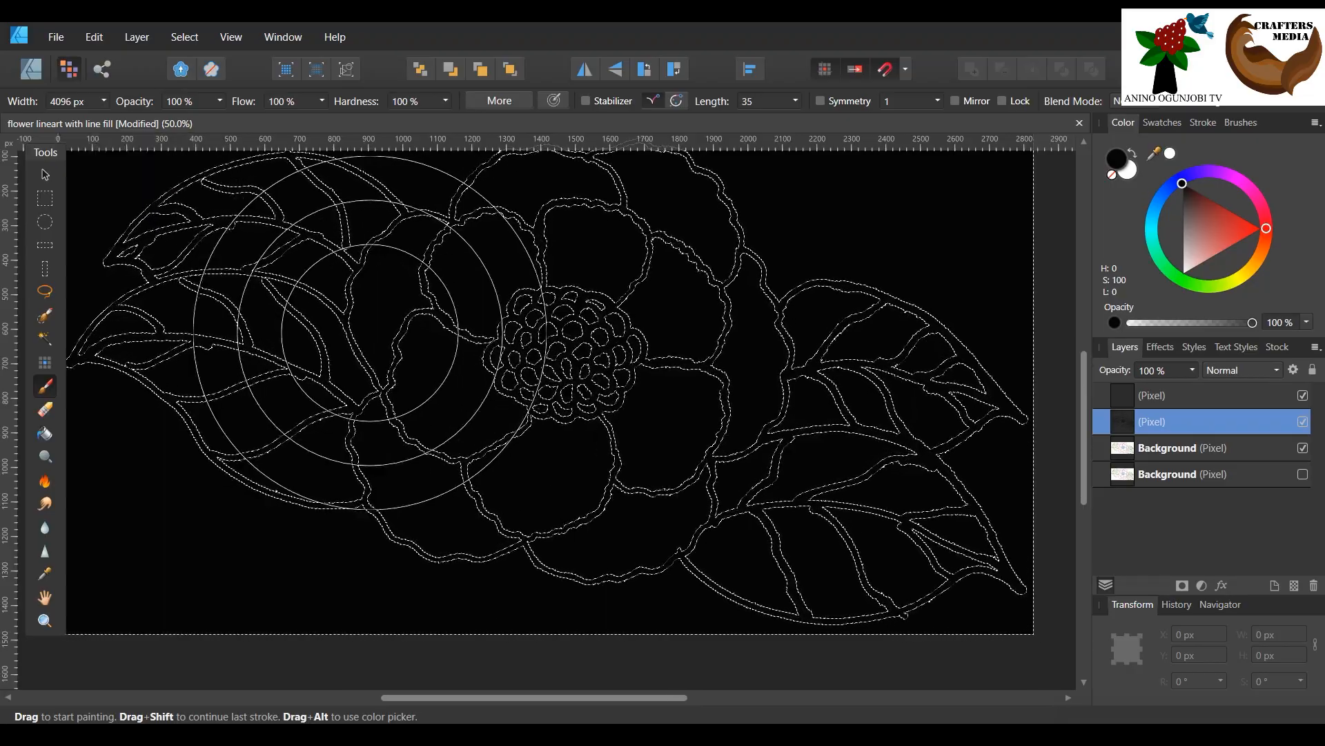
pyautogui.hotkey('ctrl', 'z')
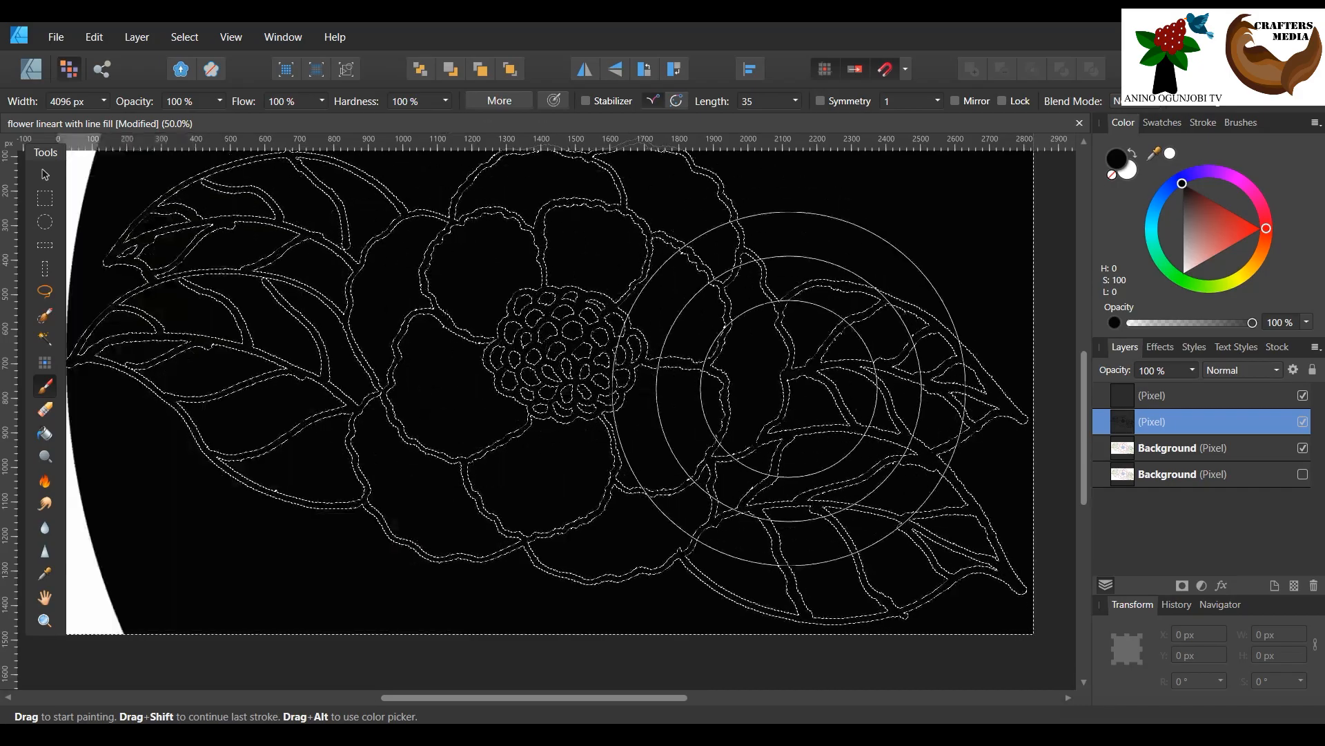
# Step: Deselect and try painting black without a selection, and undo back to the clean outlines with the inverted selection
pyautogui.click(201, 35)
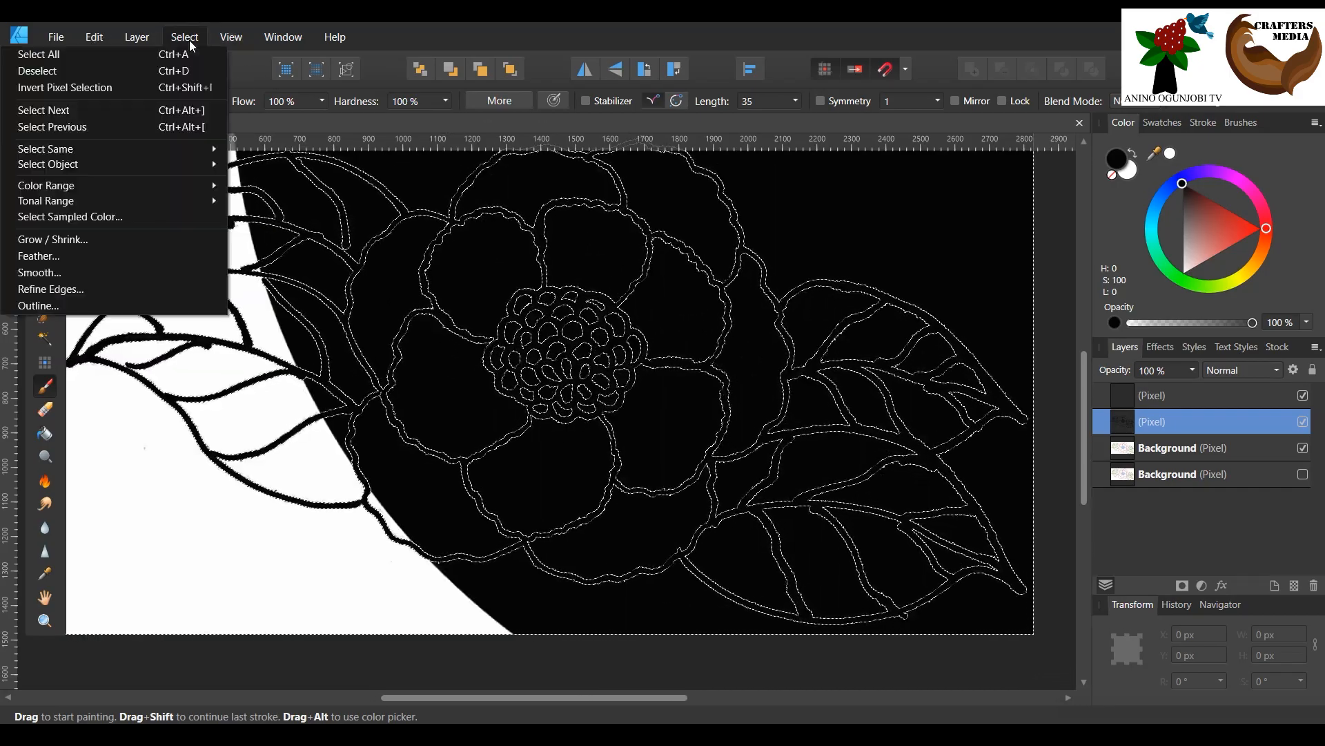
pyautogui.click(172, 69)
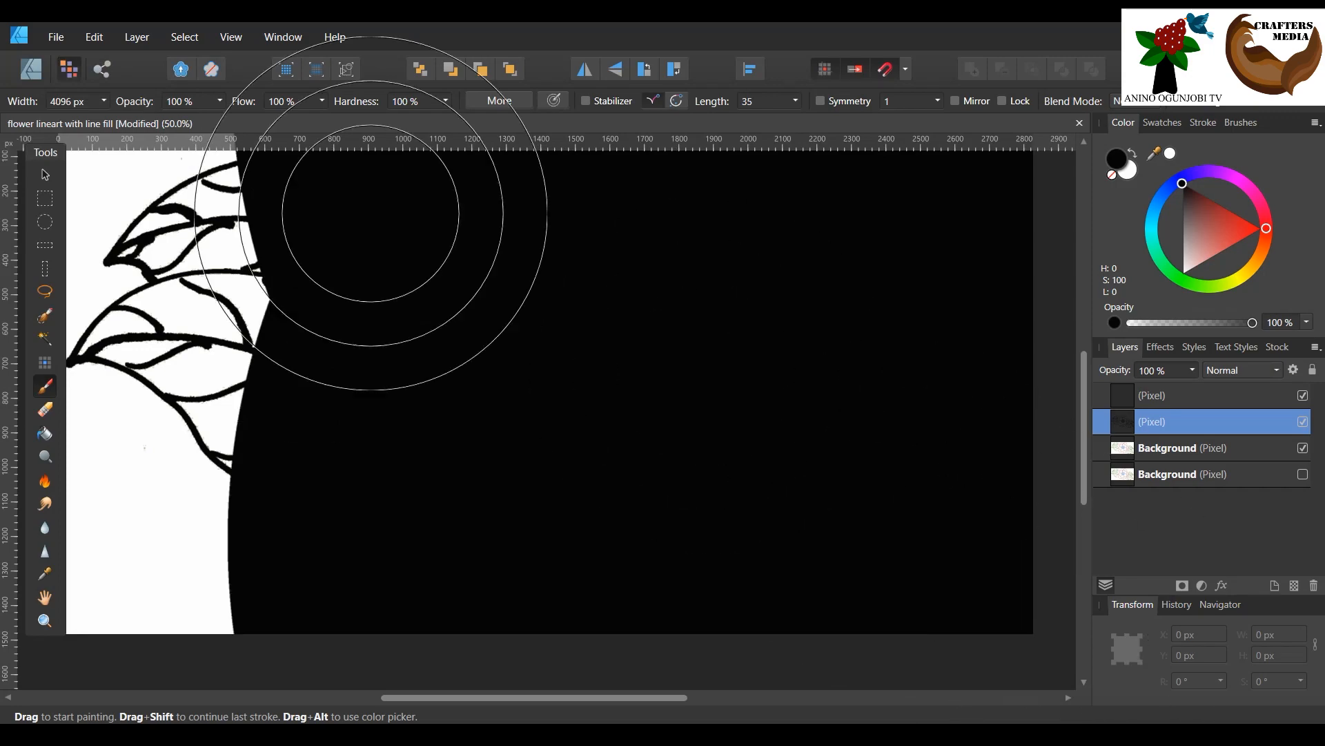
pyautogui.click(94, 38)
pyautogui.click(95, 54)
pyautogui.click(94, 35)
pyautogui.click(95, 55)
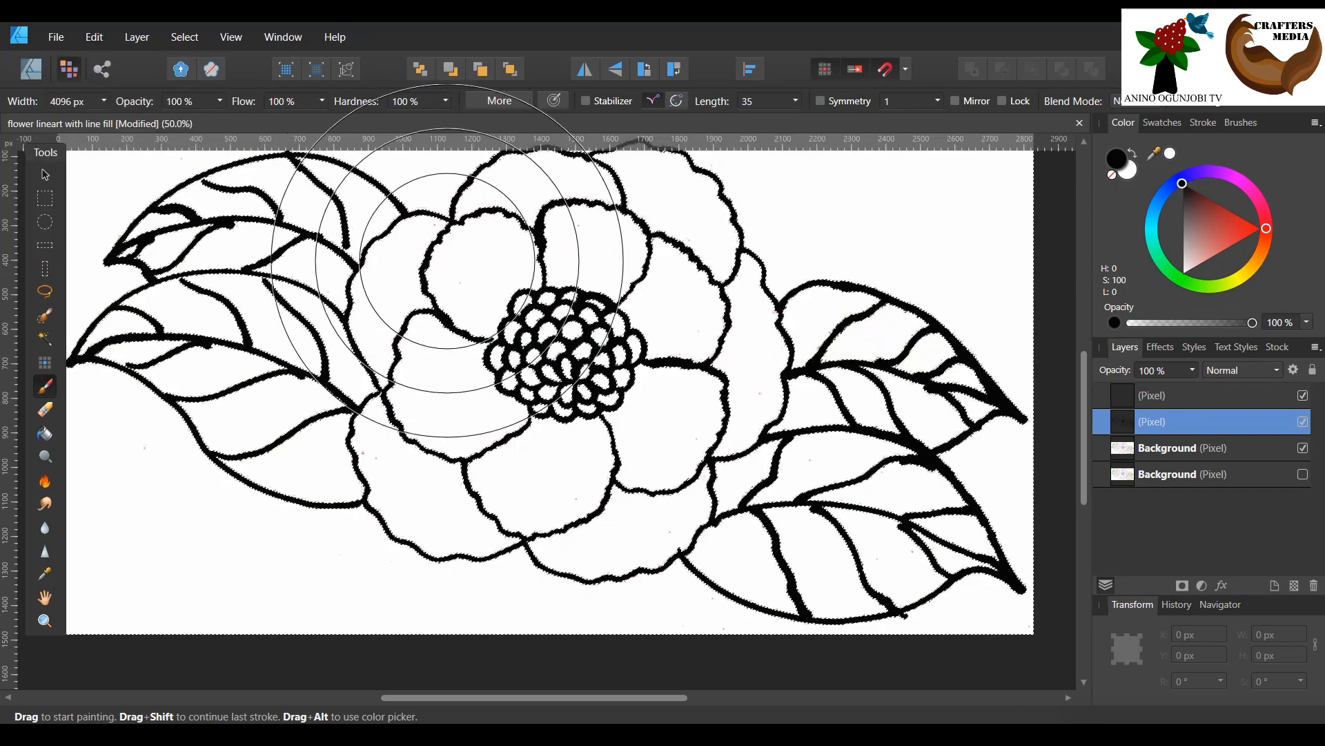
# Step: Try filling the inverted selection with black 4096 px brush strokes over the flower, and undo them
pyautogui.click(477, 271)
pyautogui.scroll(2, 545, 265)
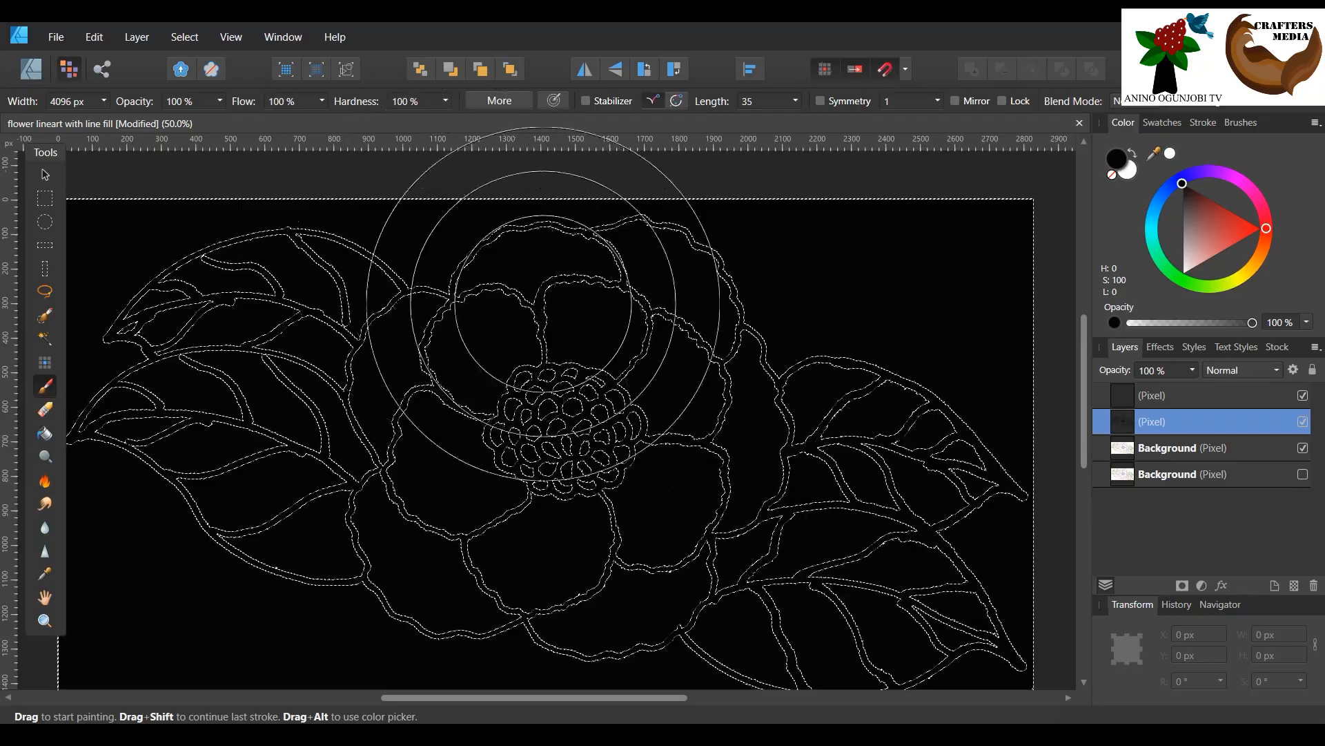
pyautogui.hotkey('ctrl', 'z')
pyautogui.click(499, 403)
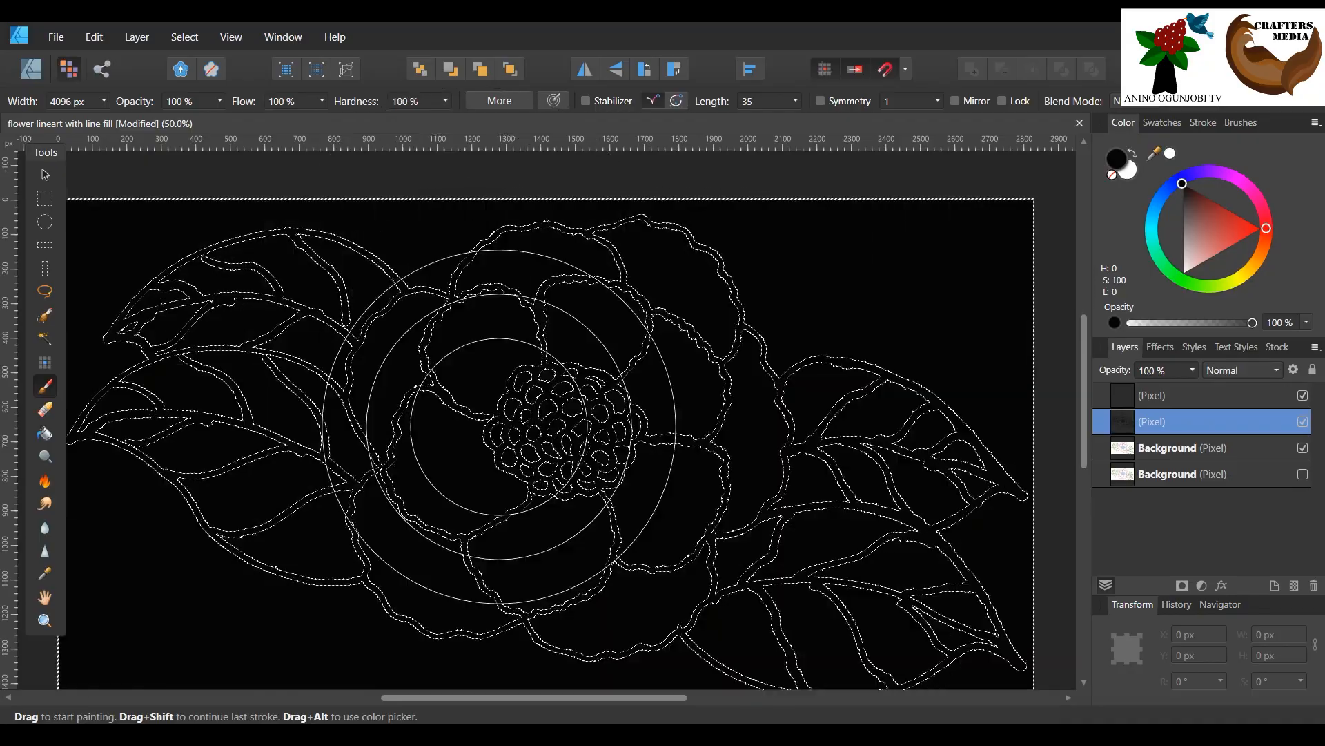
pyautogui.scroll(-1, 546, 415)
pyautogui.hotkey('ctrl', 'z')
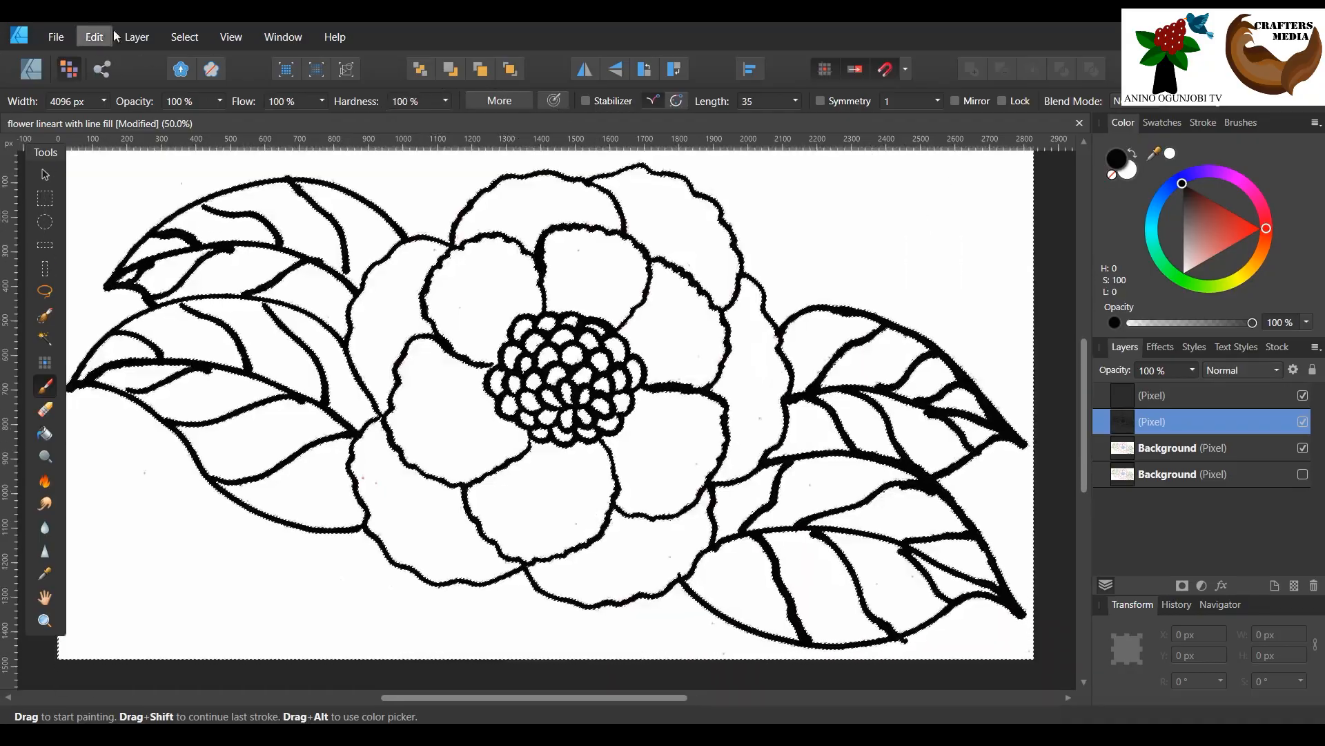
# Step: Clear the pixel selection from the artwork and switch to the Flood Select Tool
pyautogui.click(183, 37)
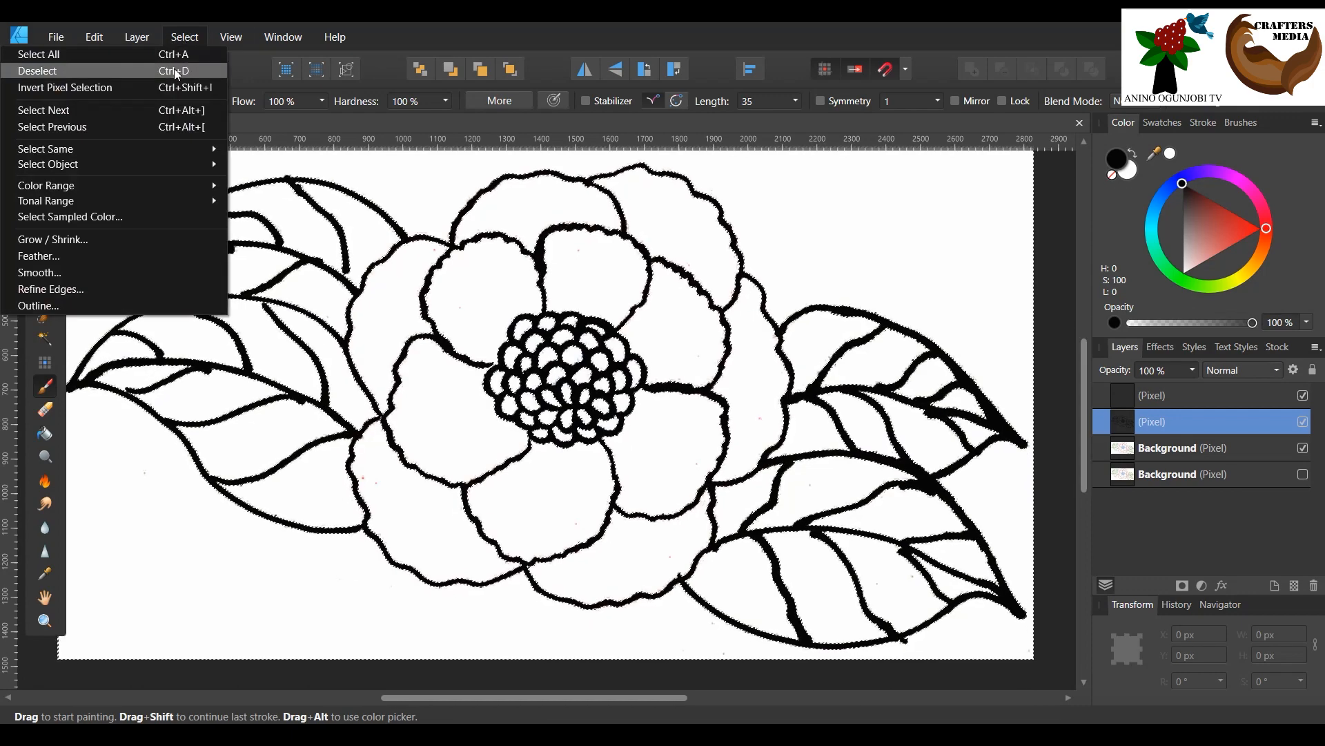
pyautogui.click(174, 69)
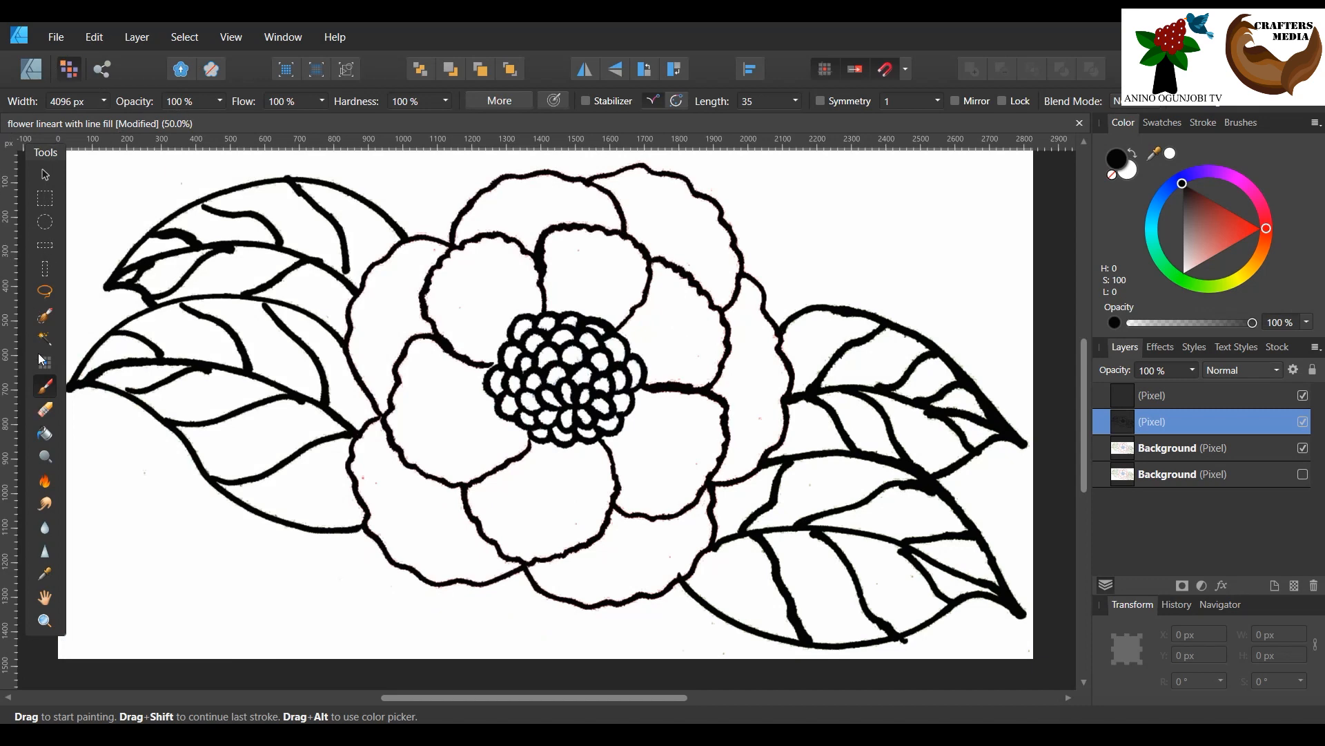
pyautogui.click(43, 338)
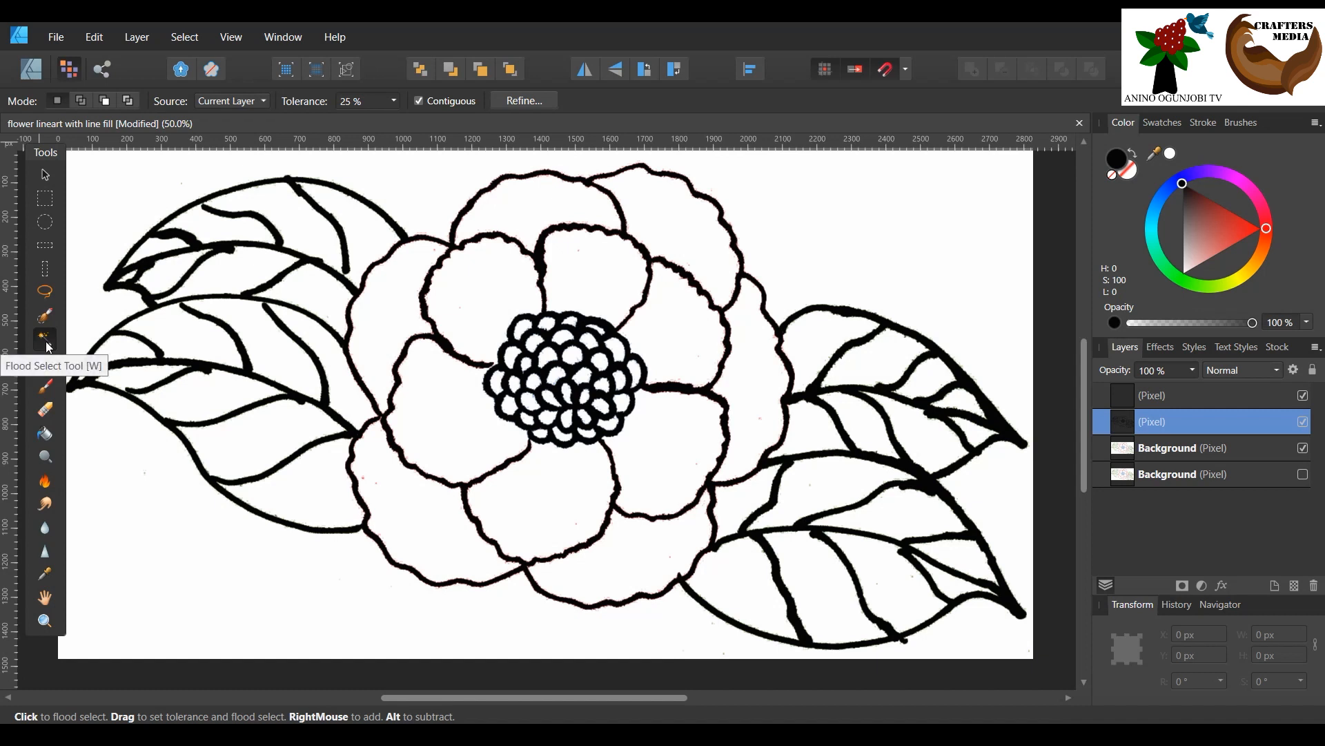
# Step: Hide the black outline pixel layer directly above the visible Background layer to compare the outlines around the flower's centre
pyautogui.click(45, 621)
pyautogui.moveTo(393, 454); pyautogui.dragTo(483, 474)
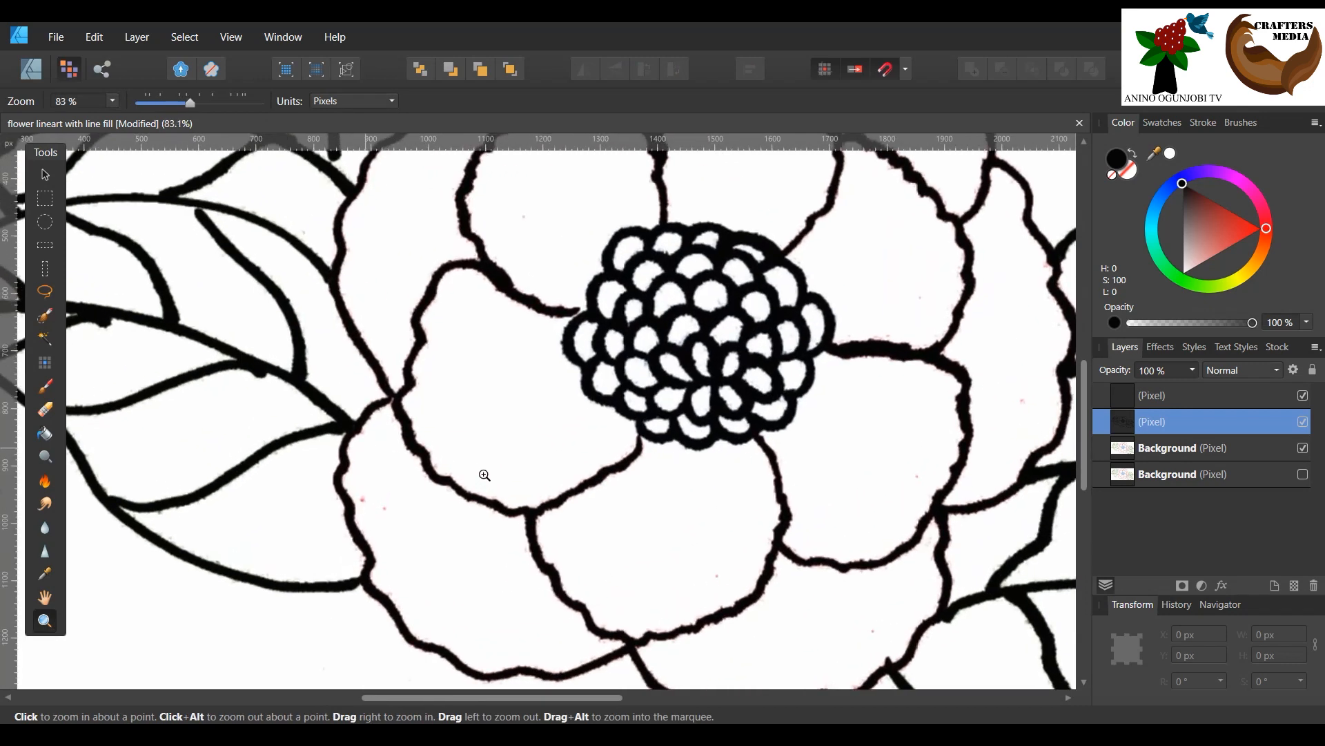
pyautogui.click(1303, 421)
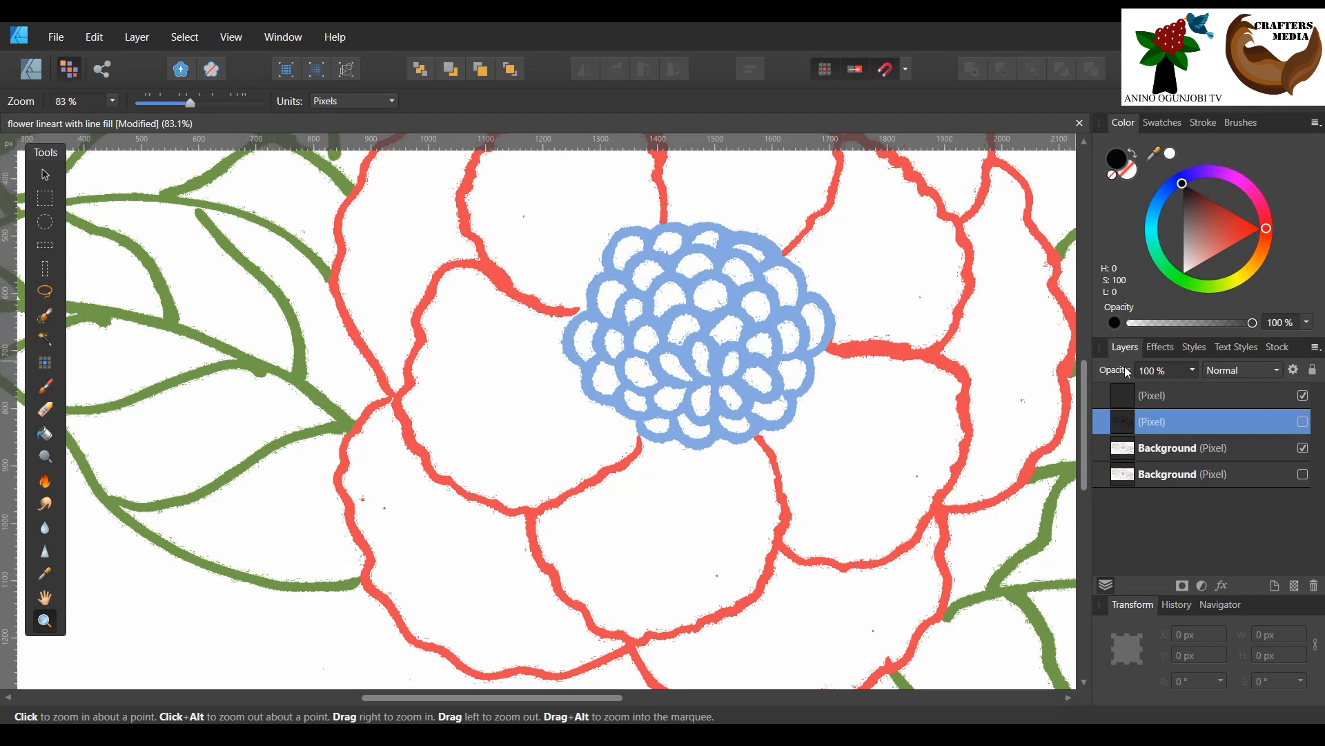
# Step: Hide the coloured Background layer and show the black line-art pixel layer on its own
pyautogui.click(1303, 448)
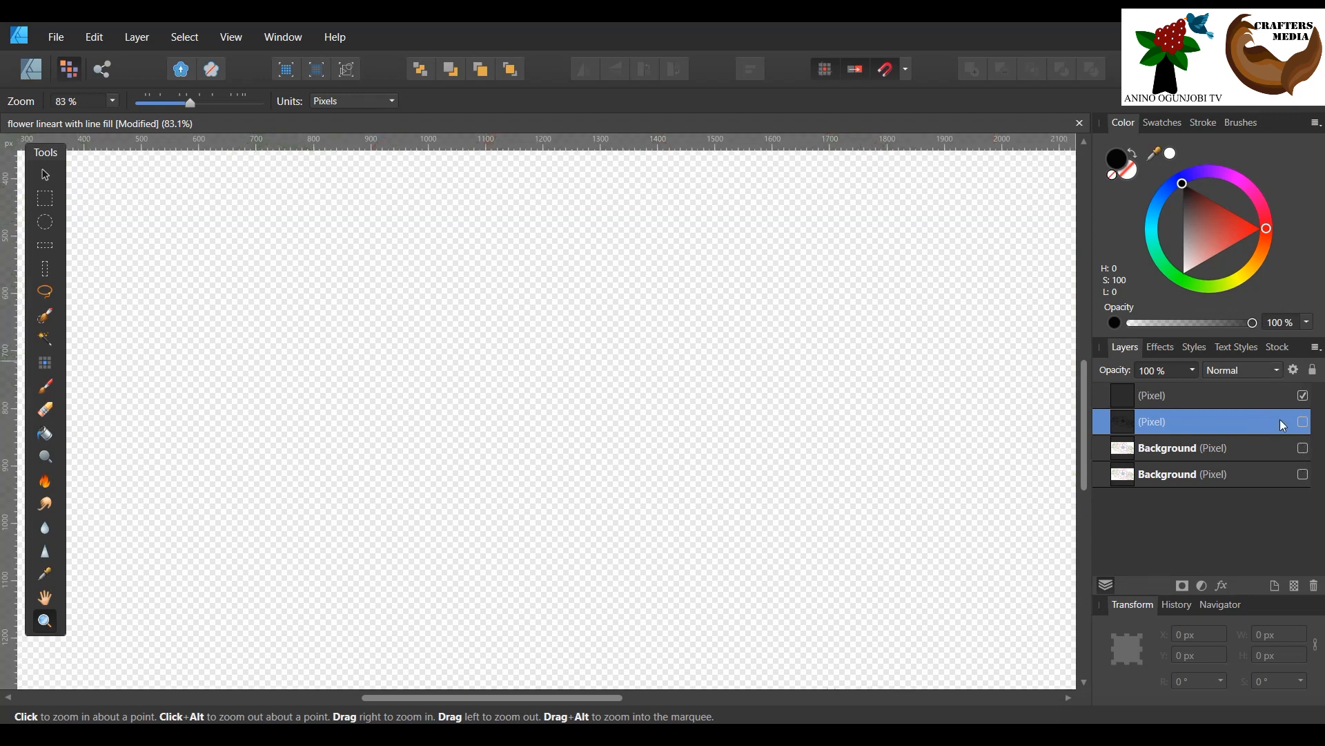
pyautogui.click(1302, 421)
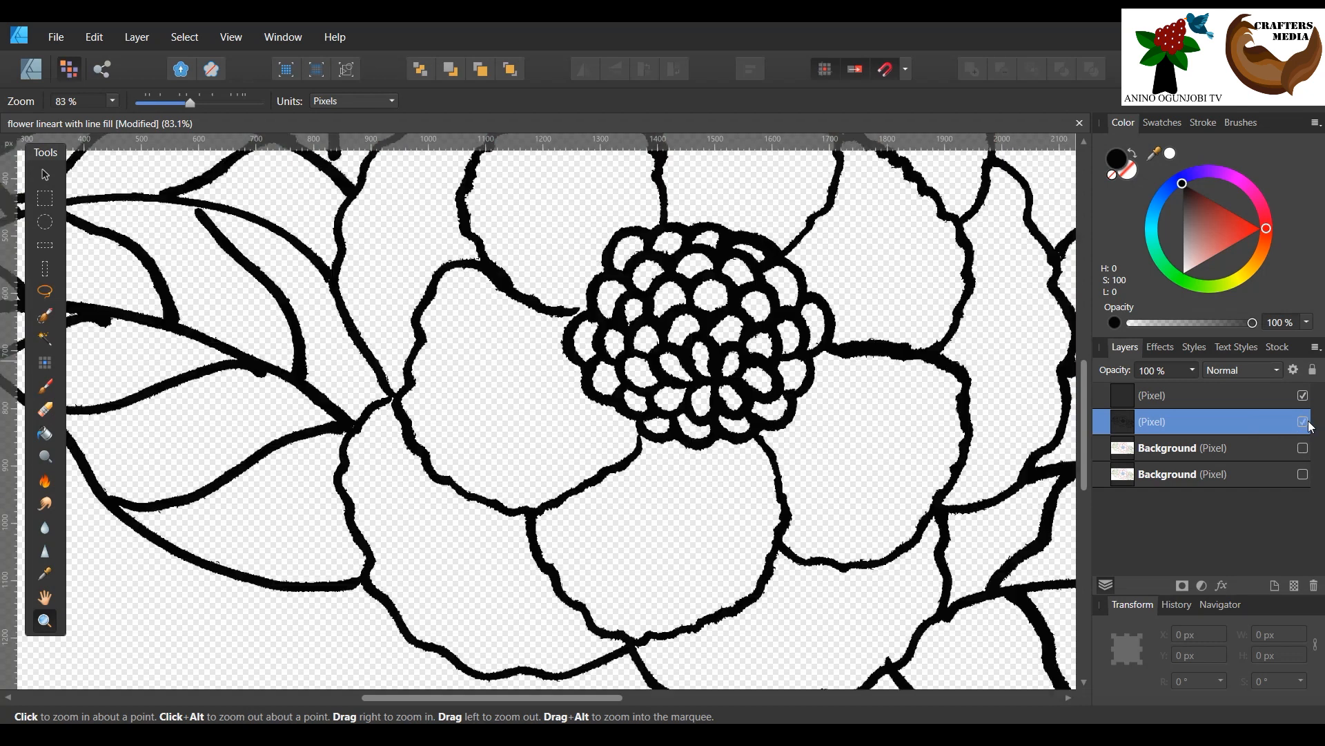
pyautogui.keyDown('alt'); pyautogui.click(562, 398); pyautogui.keyUp('alt')
pyautogui.scroll(1, 837, 434)
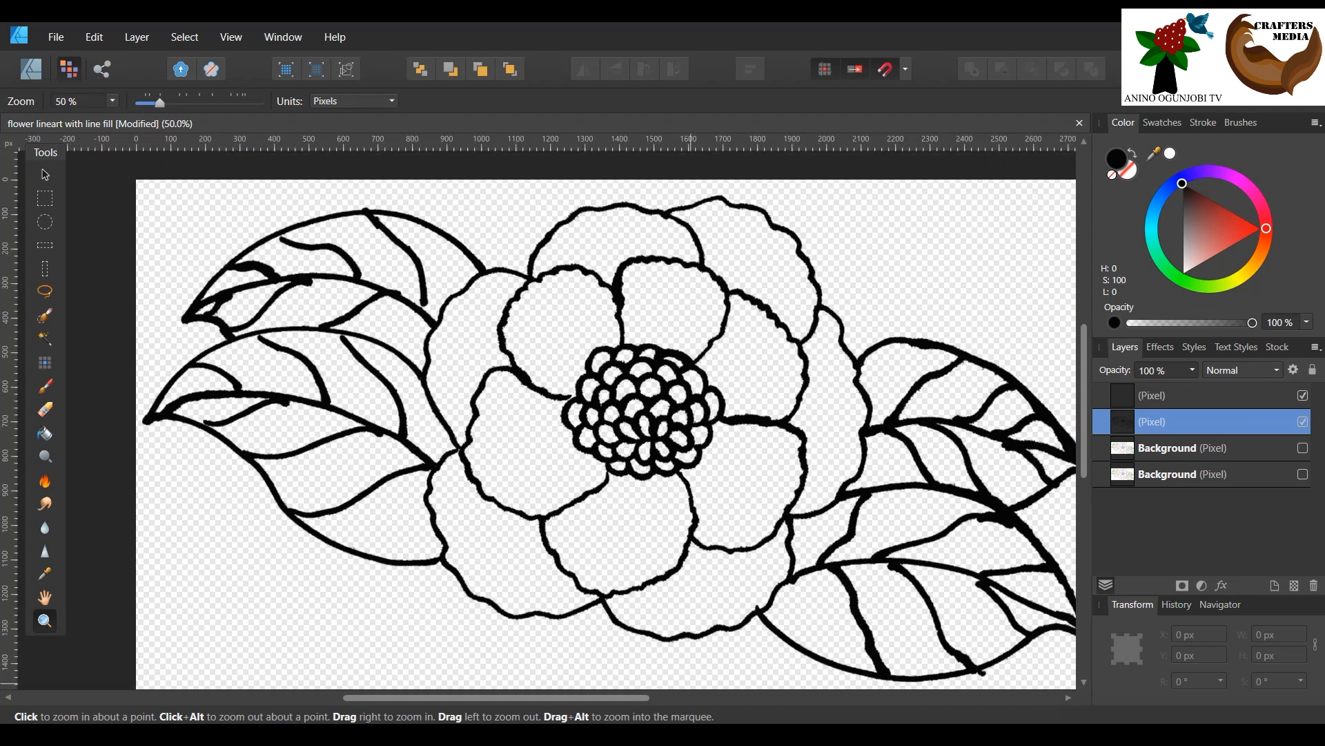
pyautogui.moveTo(590, 705)
pyautogui.mouseDown()
pyautogui.moveTo(632, 699)
pyautogui.moveTo(611, 698)
pyautogui.mouseUp()
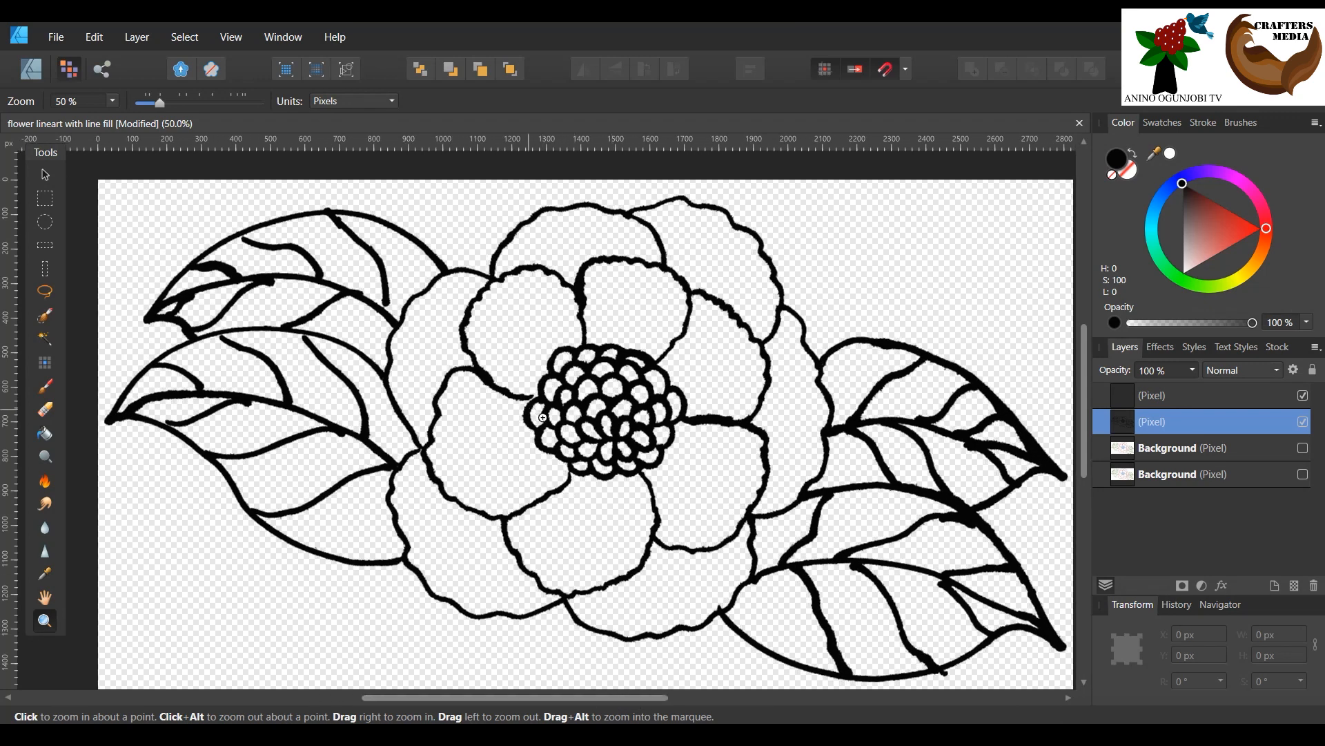
pyautogui.moveTo(563, 698); pyautogui.dragTo(577, 703)
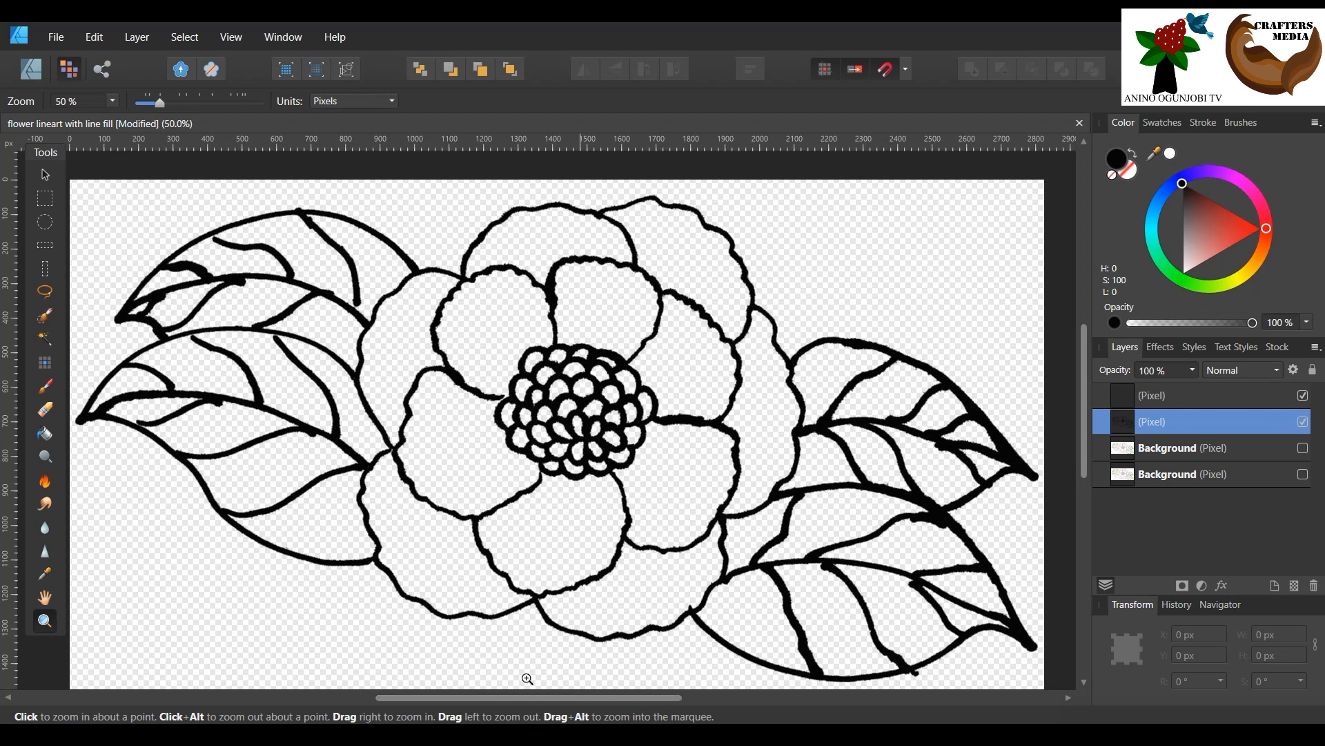
# Step: Set the Flood Select tool to add each picked area to the current selection
pyautogui.click(51, 343)
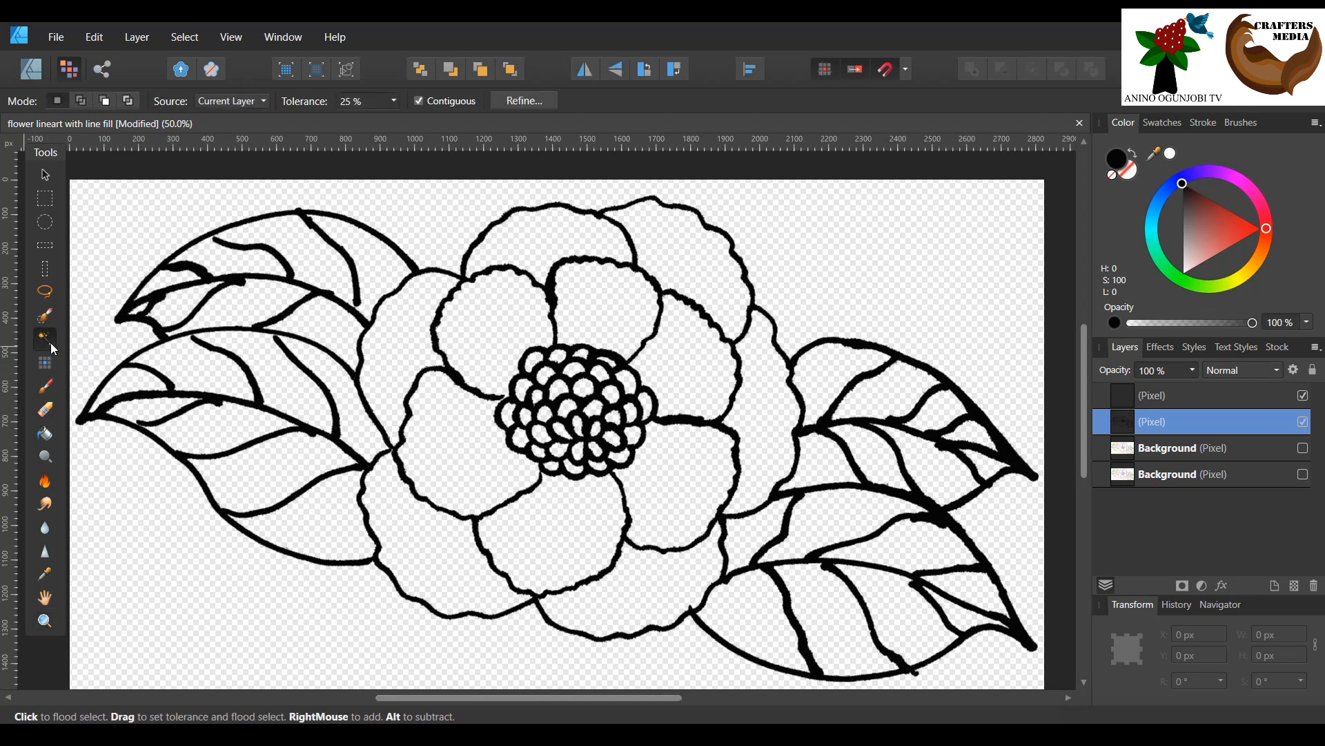
pyautogui.click(39, 624)
pyautogui.moveTo(545, 330); pyautogui.dragTo(879, 508)
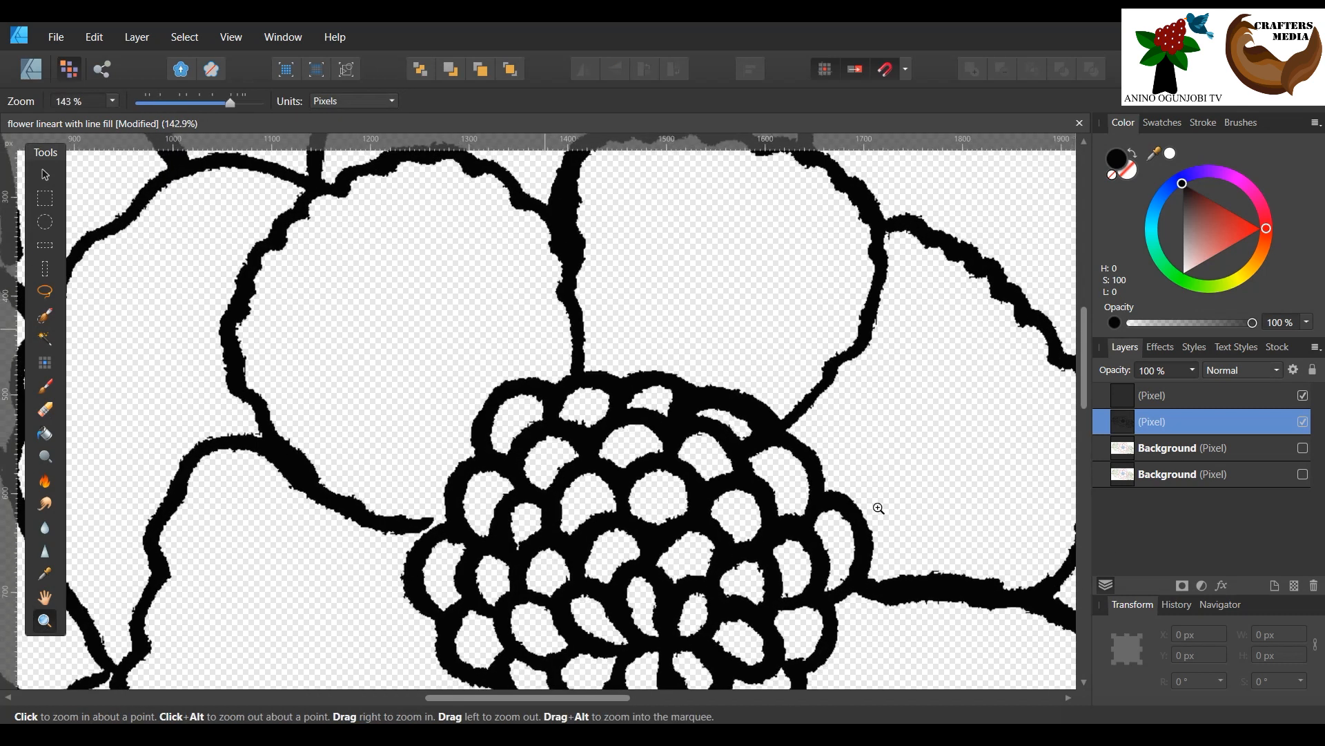
pyautogui.scroll(1, 725, 355)
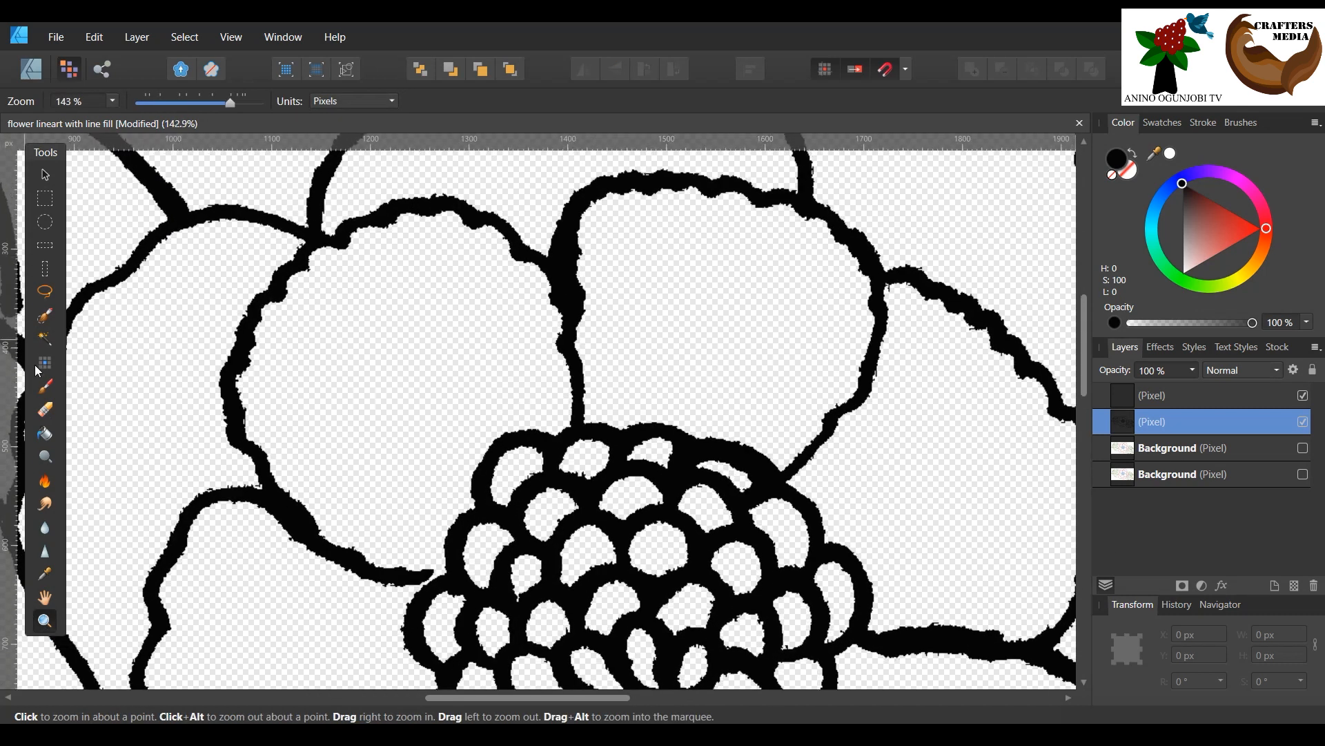
pyautogui.click(43, 339)
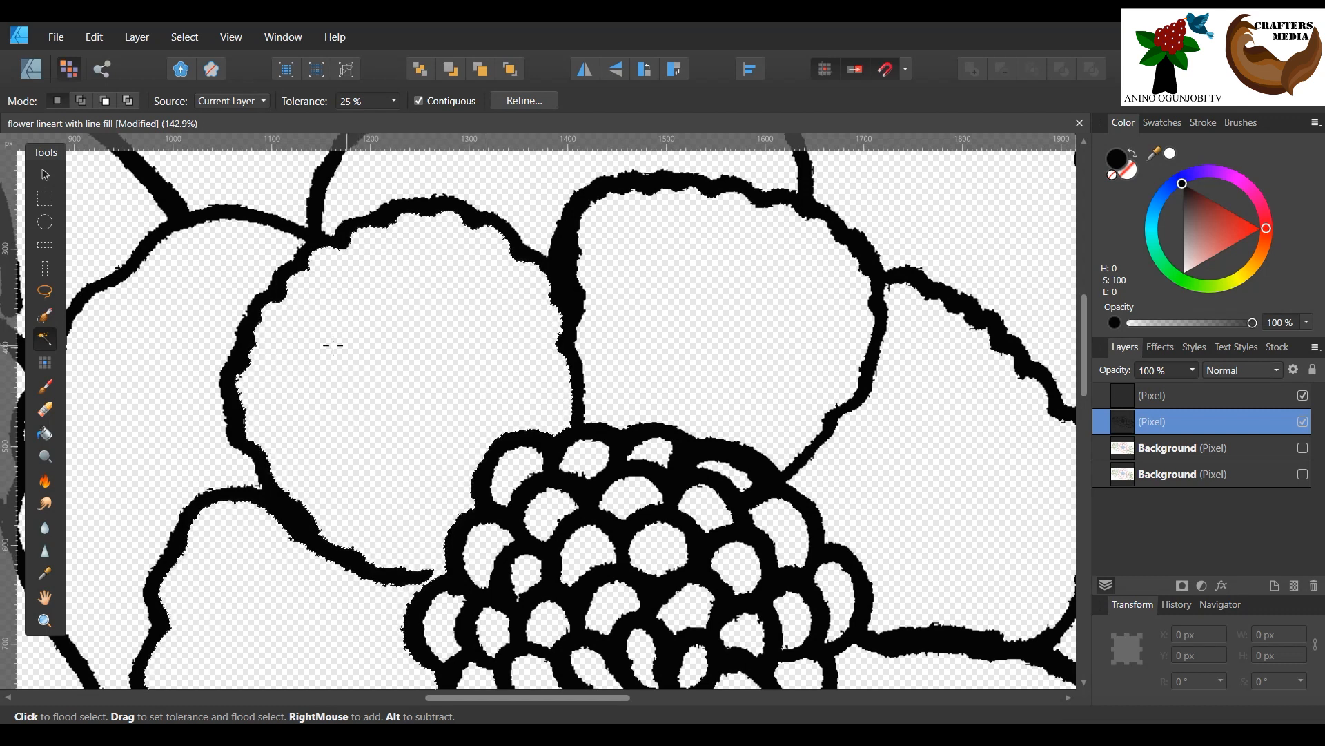
pyautogui.click(81, 96)
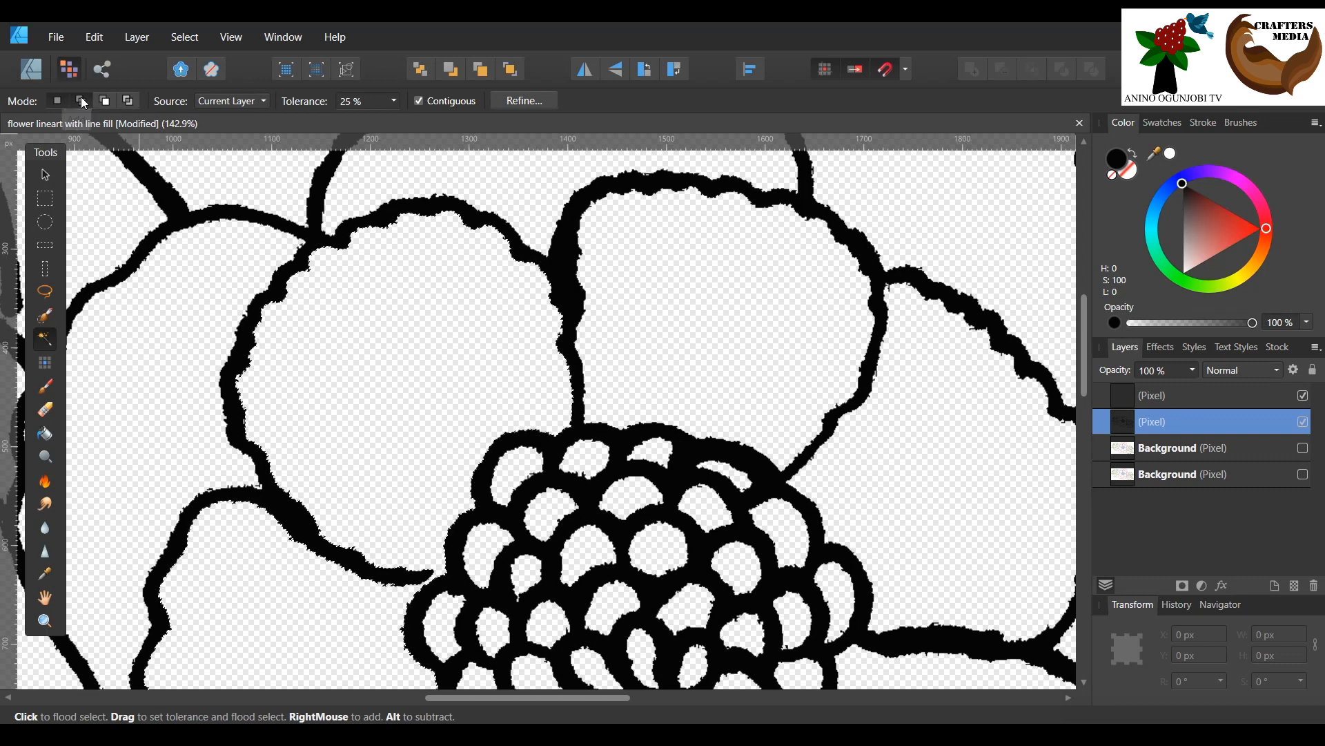
# Step: Flood-select the empty areas inside all the petals of the flower
pyautogui.click(47, 625)
pyautogui.moveTo(649, 530); pyautogui.dragTo(417, 412)
pyautogui.moveTo(692, 550); pyautogui.dragTo(502, 420)
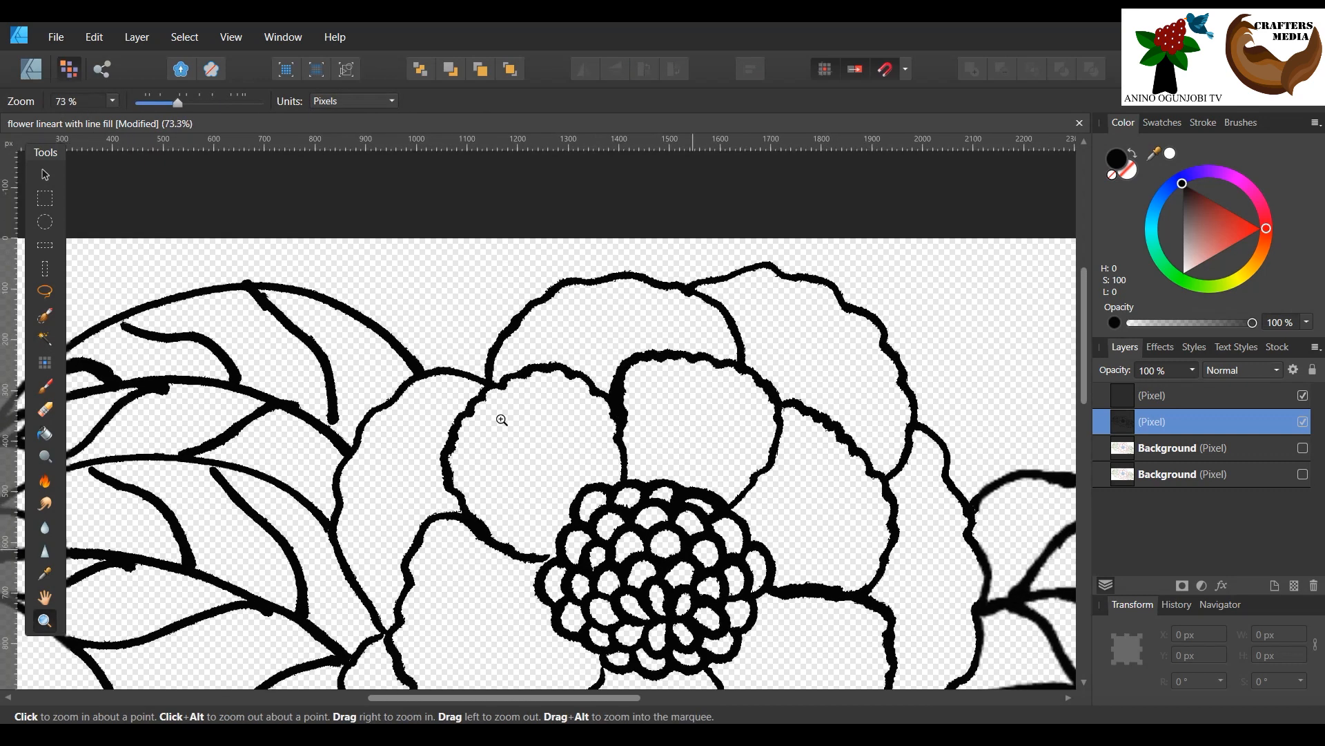
pyautogui.scroll(-2, 718, 435)
pyautogui.scroll(-1, 743, 468)
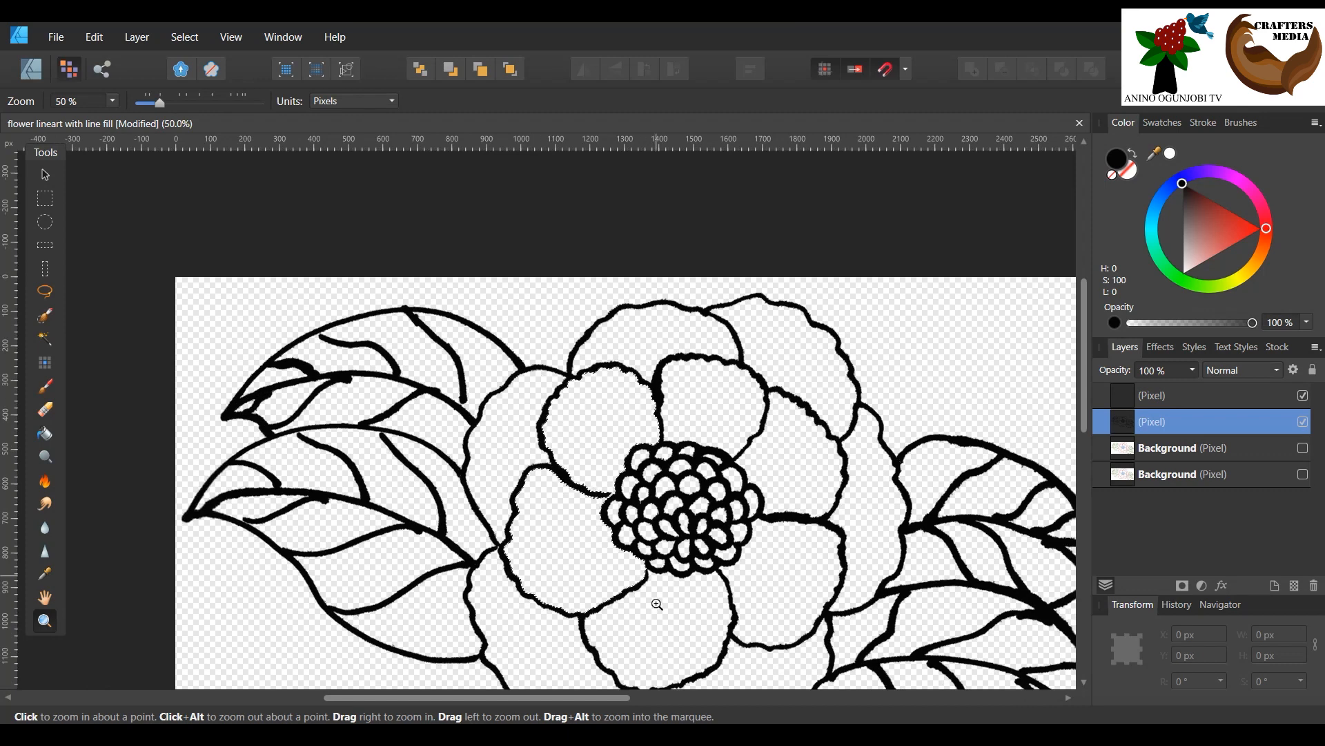
pyautogui.hscroll(5, 608, 510)
pyautogui.scroll(-2, 534, 461)
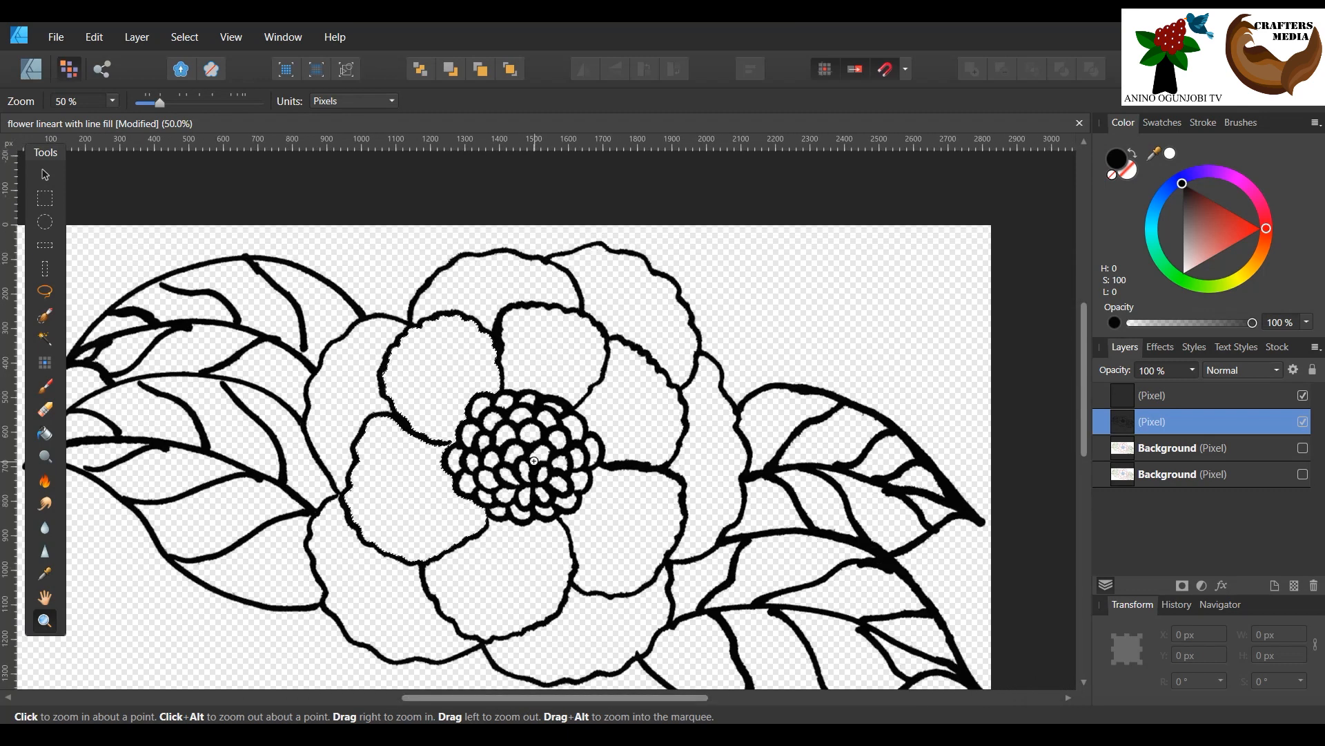
pyautogui.scroll(-3, 535, 461)
pyautogui.moveTo(482, 699); pyautogui.dragTo(450, 697)
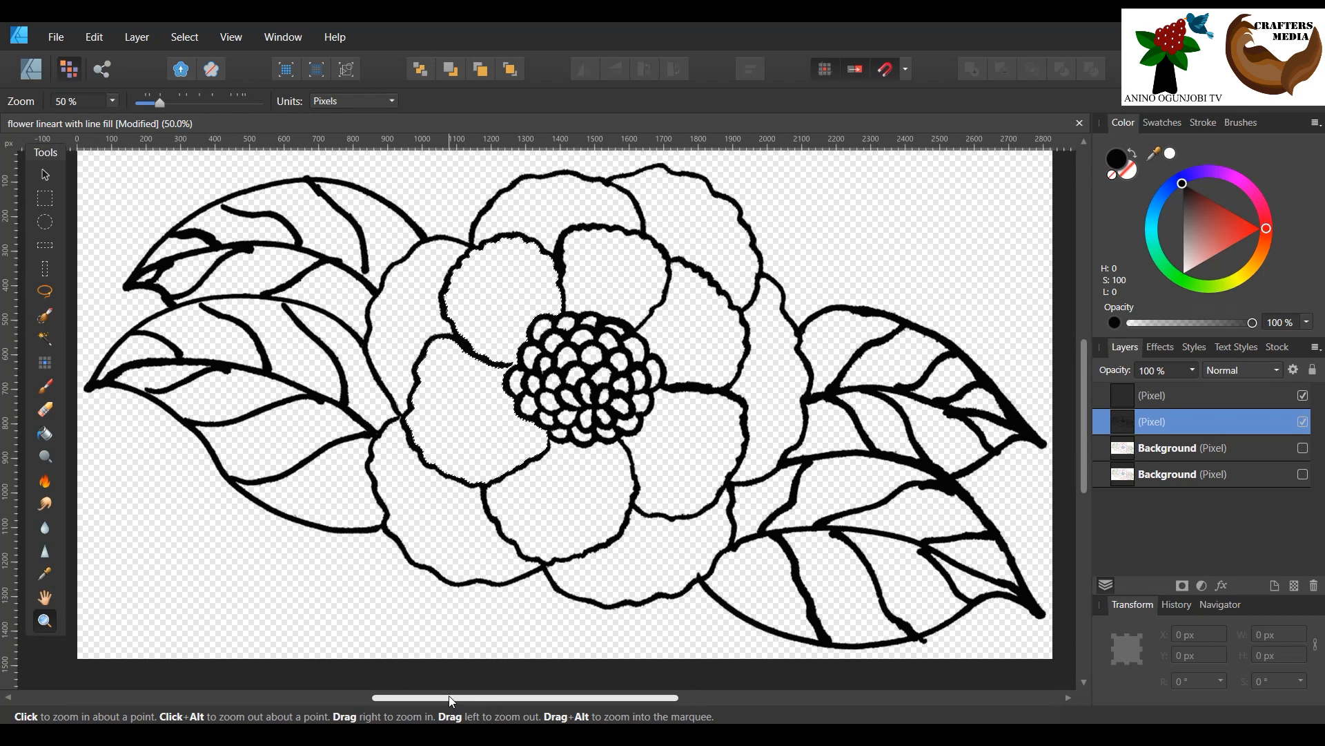
pyautogui.click(46, 337)
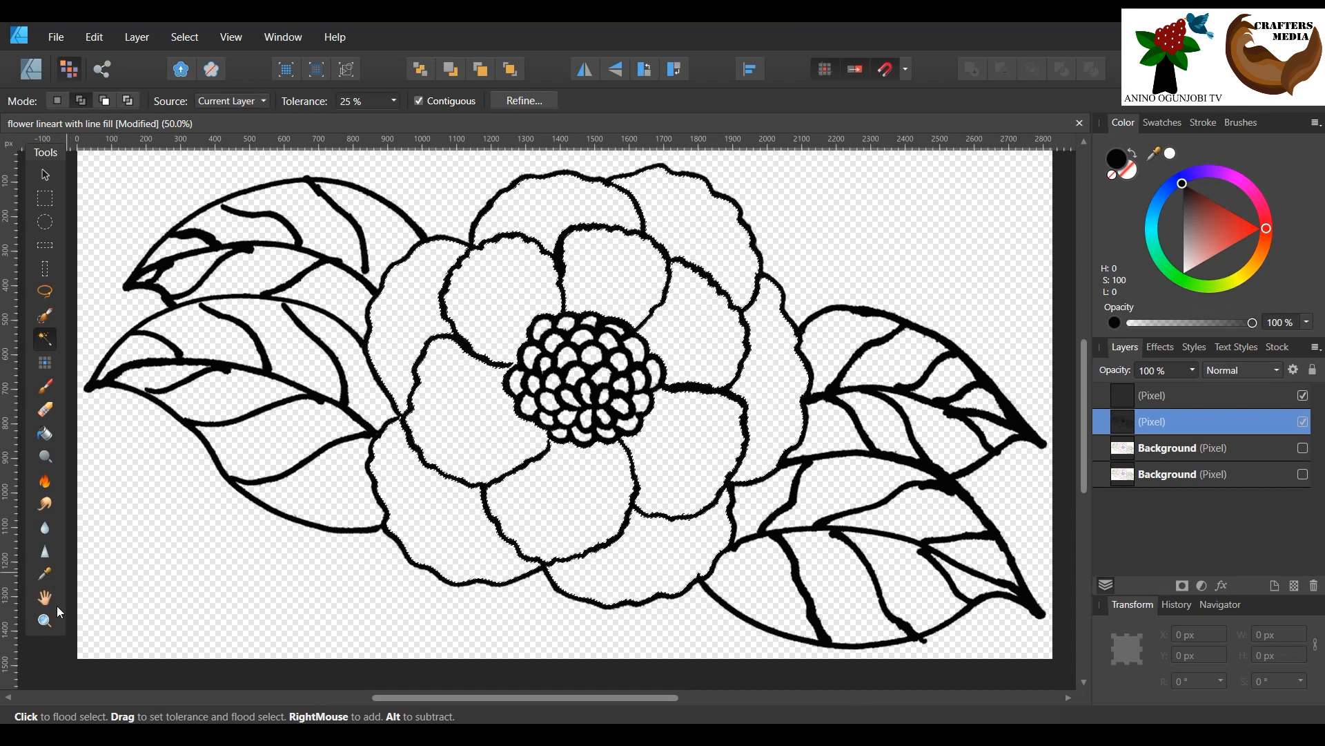
# Step: Add the small rounded cells in the flower's centre to the flood selection
pyautogui.click(44, 620)
pyautogui.moveTo(517, 288); pyautogui.dragTo(862, 516)
pyautogui.scroll(-3, 863, 516)
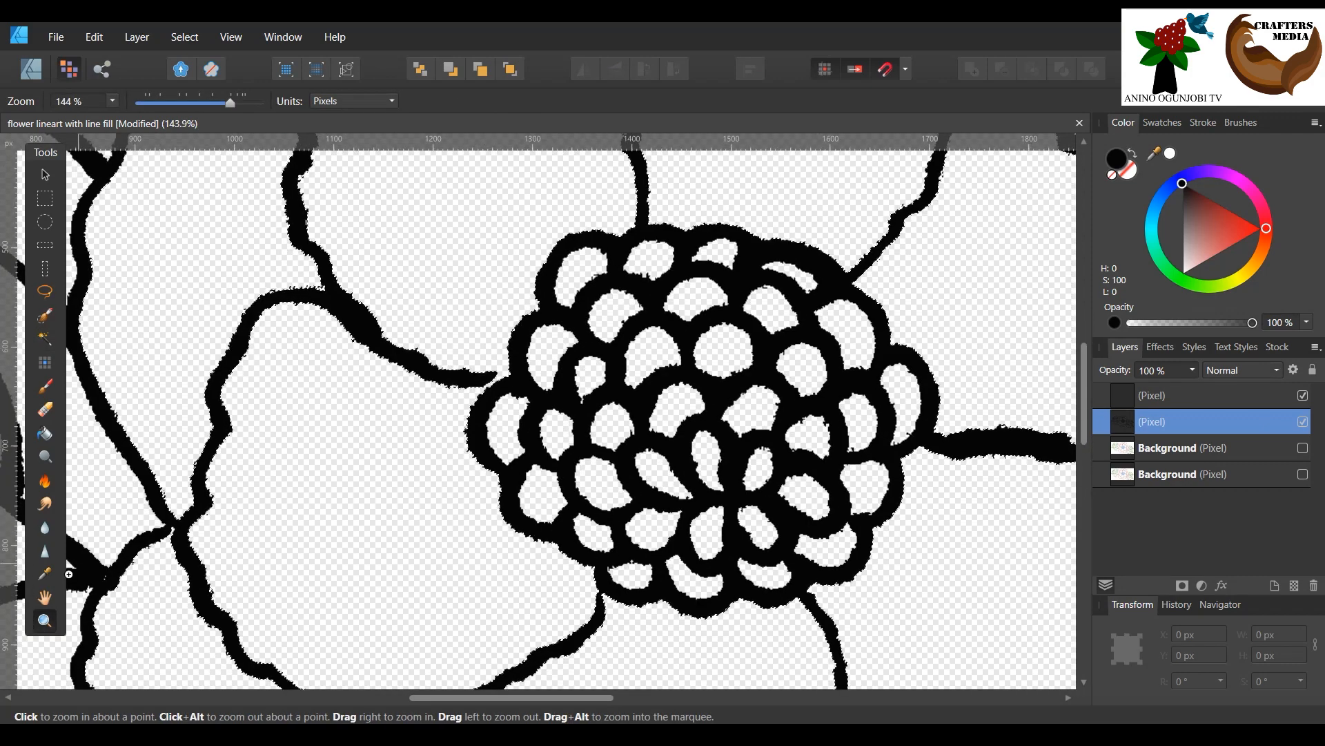
pyautogui.click(45, 339)
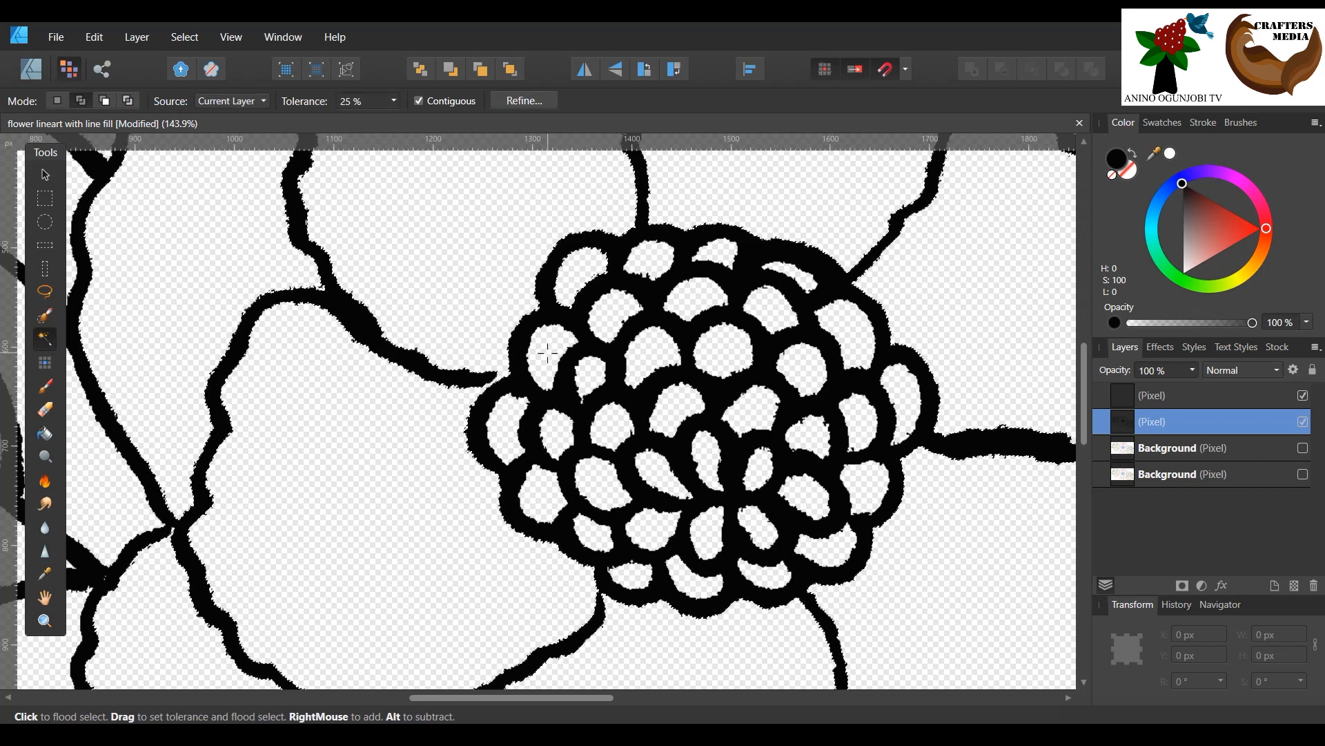
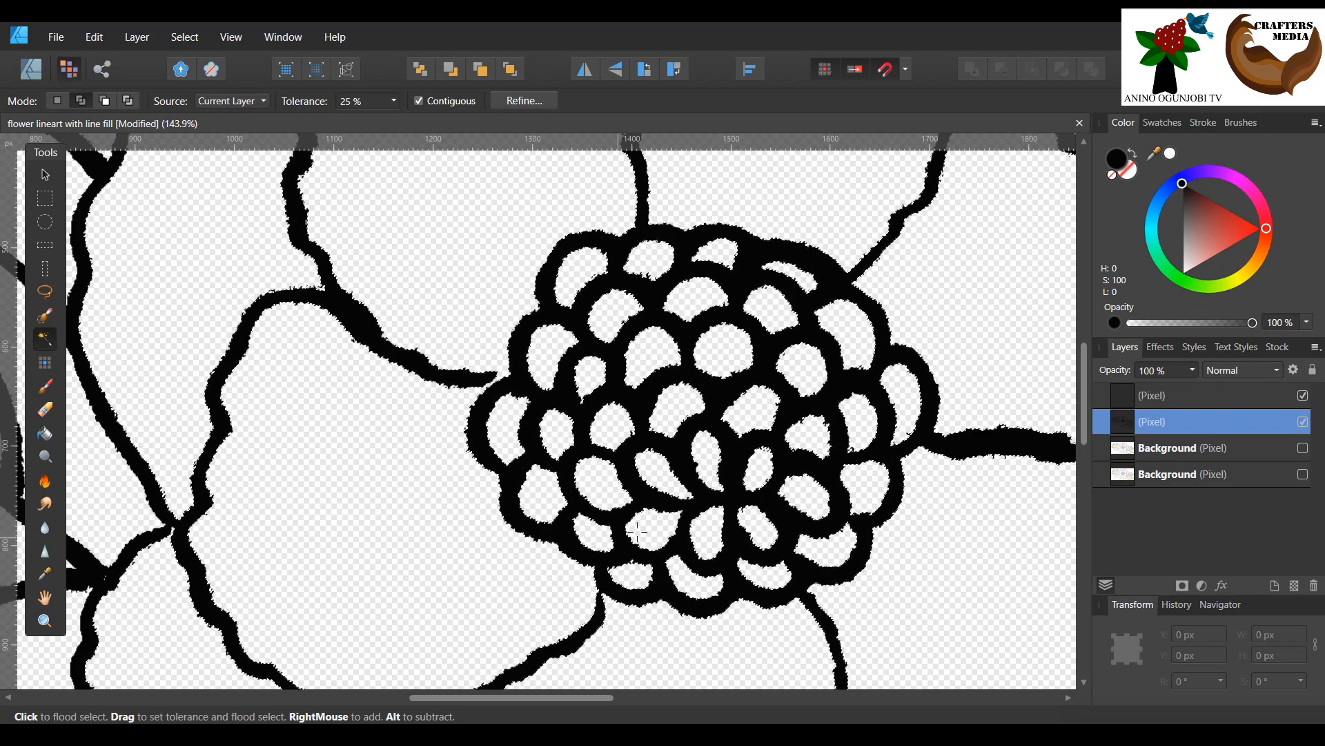
# Step: Add the segments of the two leaves right of the flower to the selection, undoing the stray pick
pyautogui.click(45, 620)
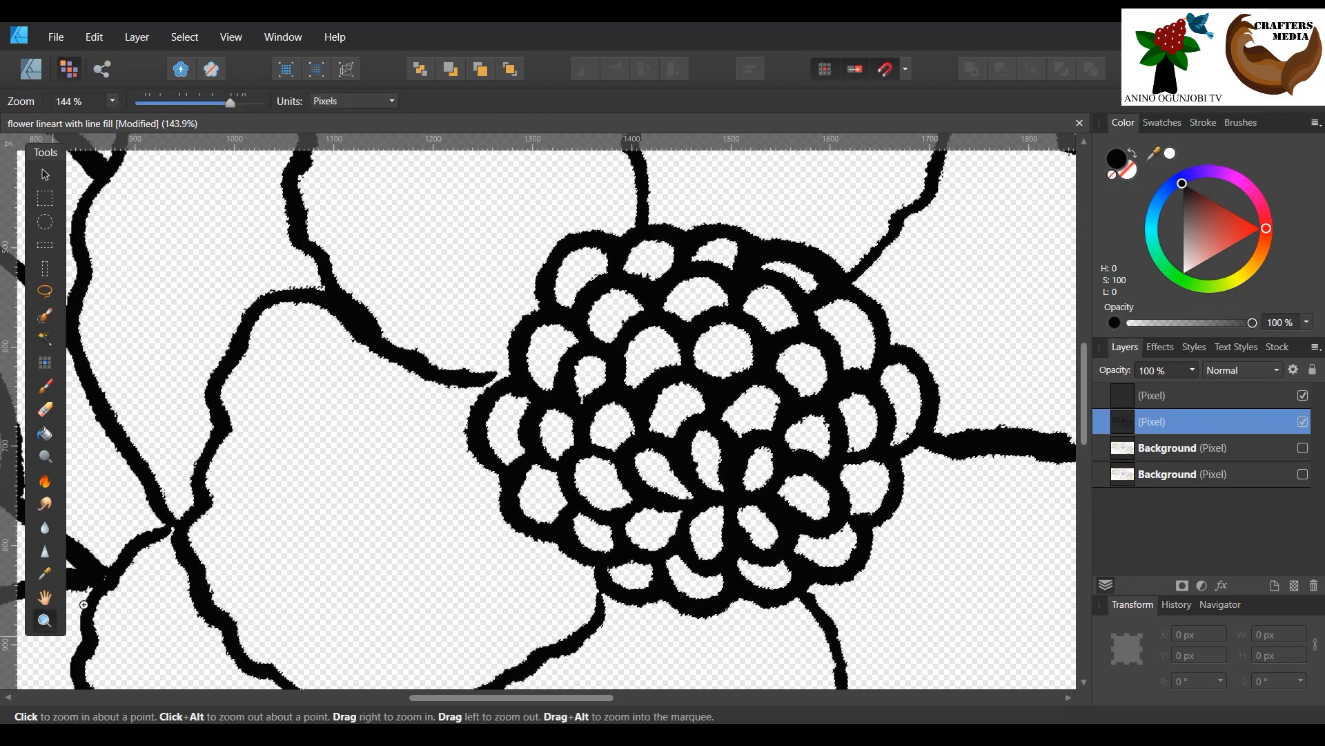
pyautogui.moveTo(791, 423); pyautogui.dragTo(292, 637)
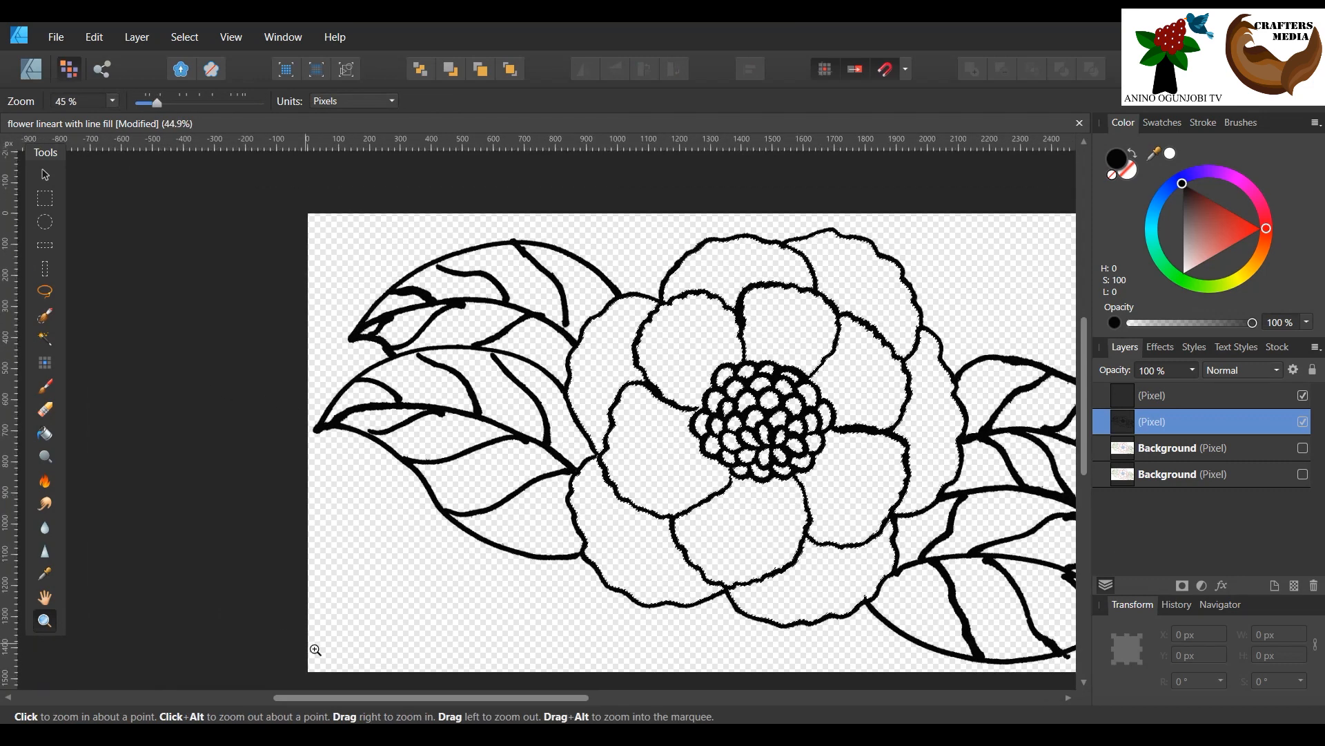
pyautogui.moveTo(357, 698); pyautogui.dragTo(461, 697)
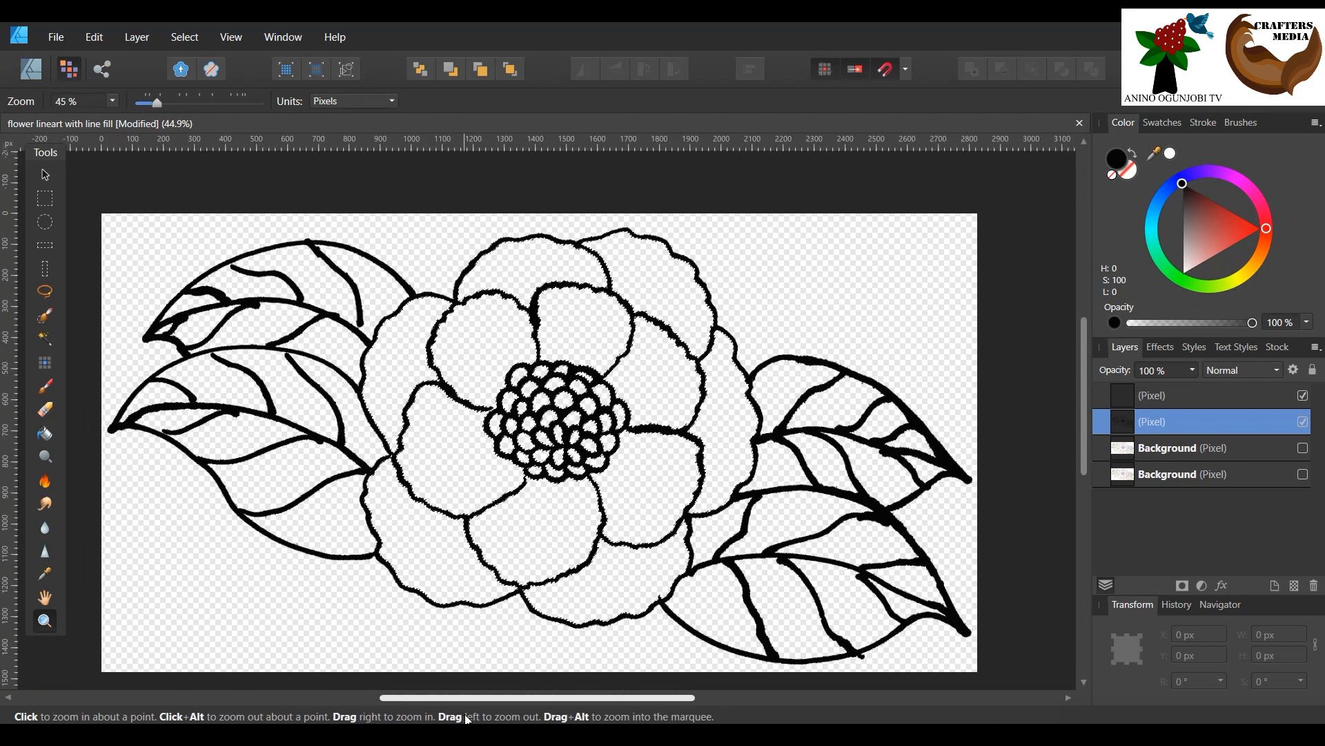
pyautogui.click(43, 339)
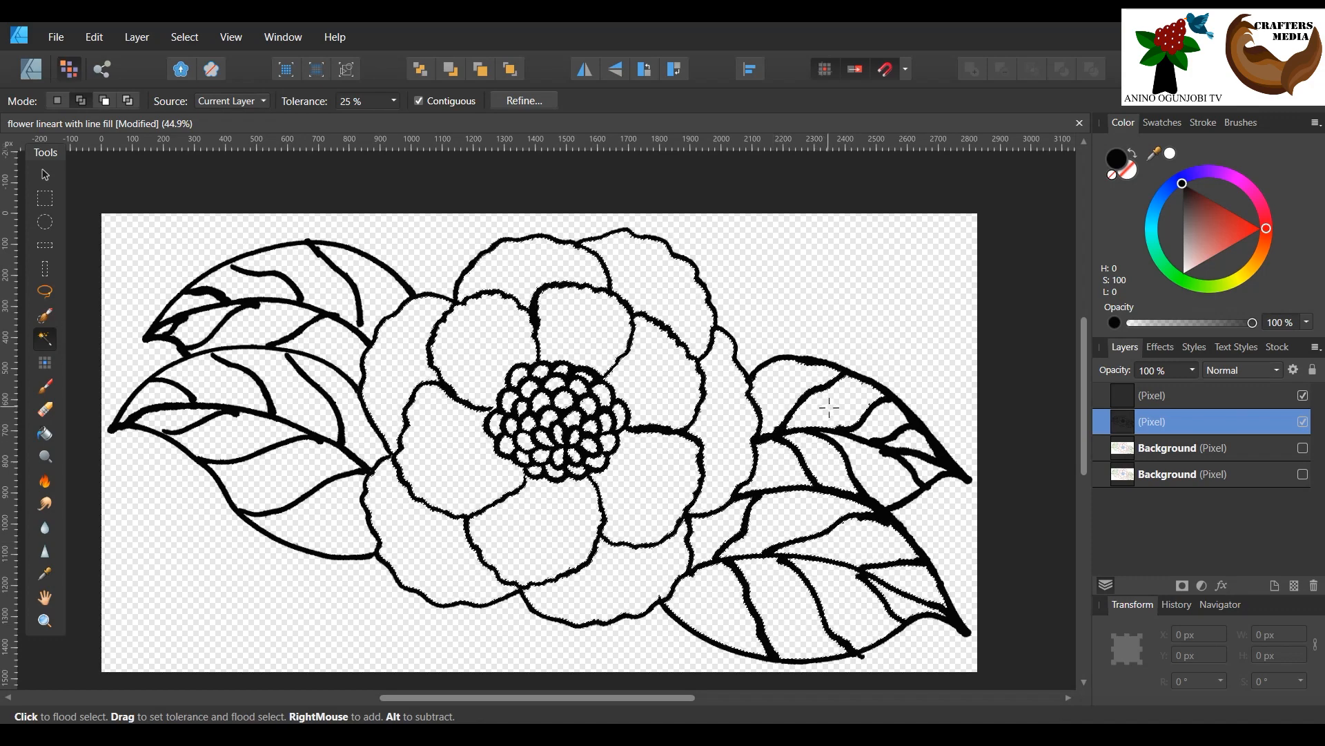
pyautogui.click(920, 434)
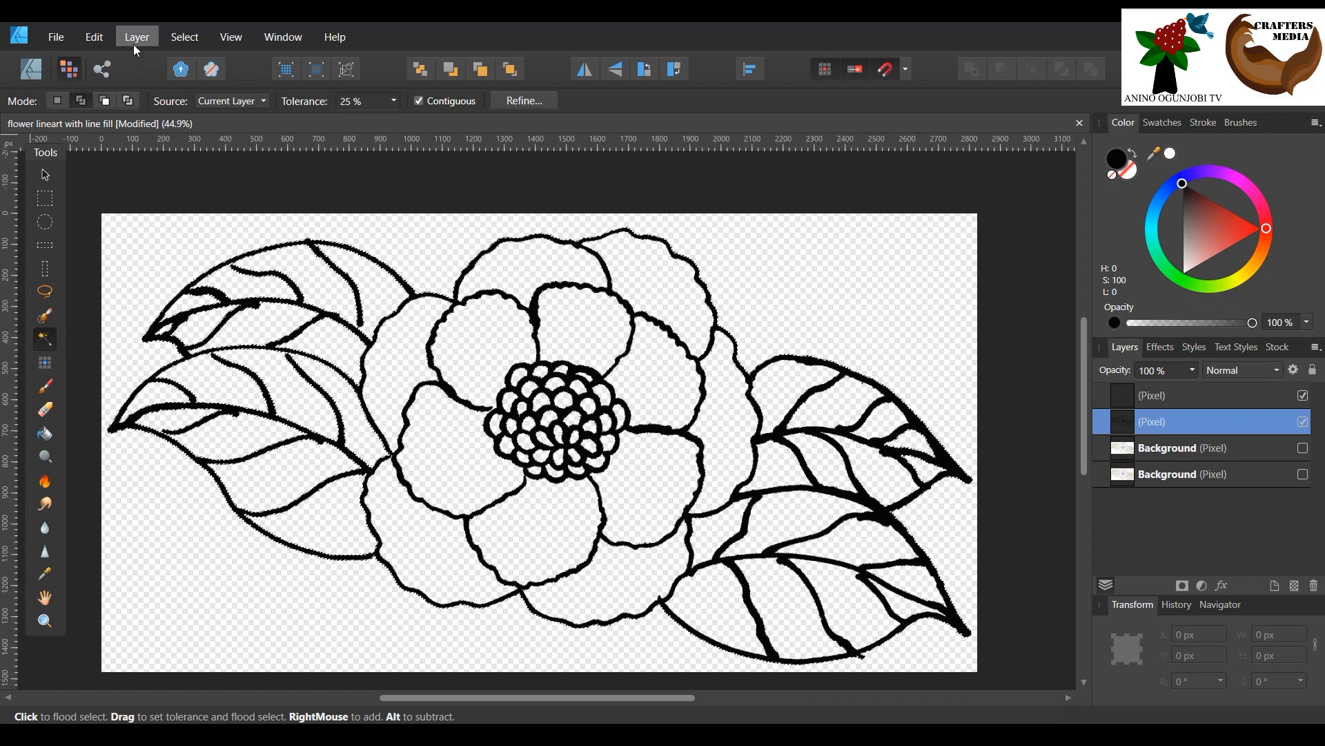
pyautogui.click(95, 44)
pyautogui.click(96, 52)
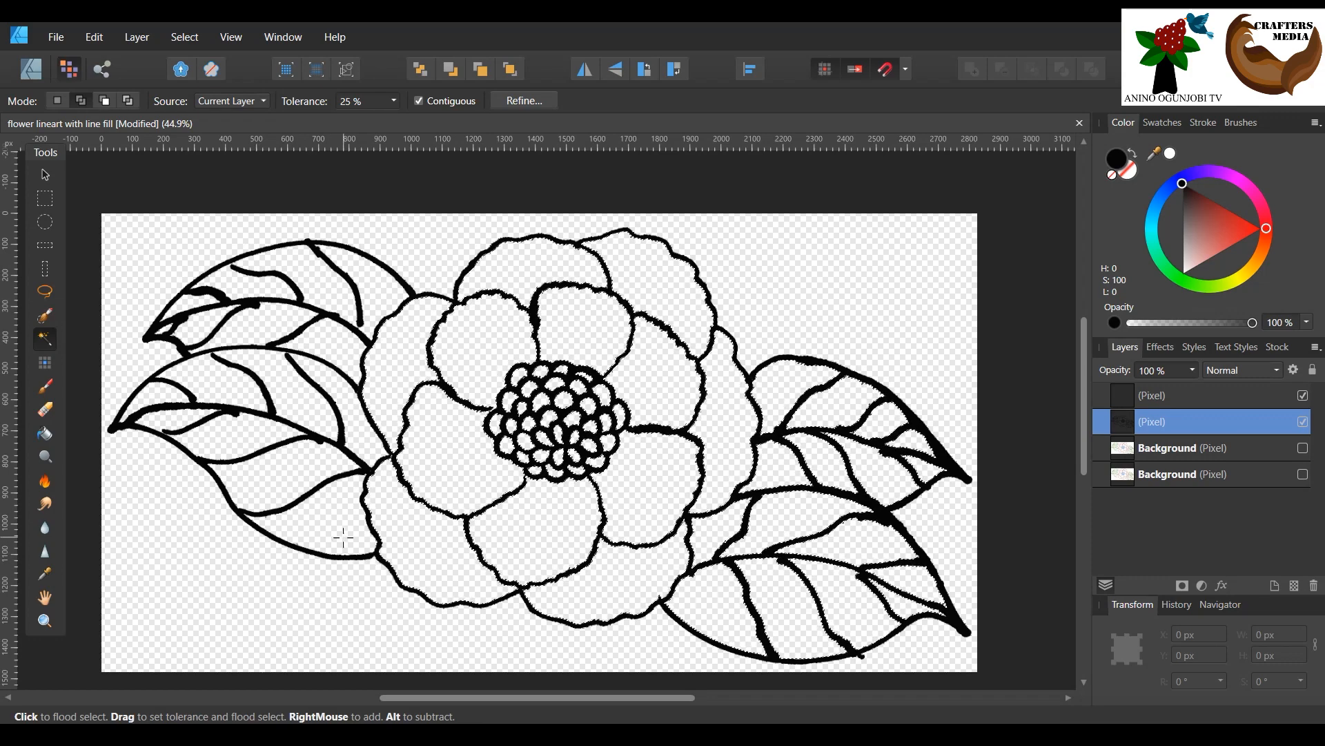
# Step: Add the segments between the veins of the two leaves left of the flower to the selection
pyautogui.click(44, 620)
pyautogui.moveTo(92, 564); pyautogui.dragTo(694, 574)
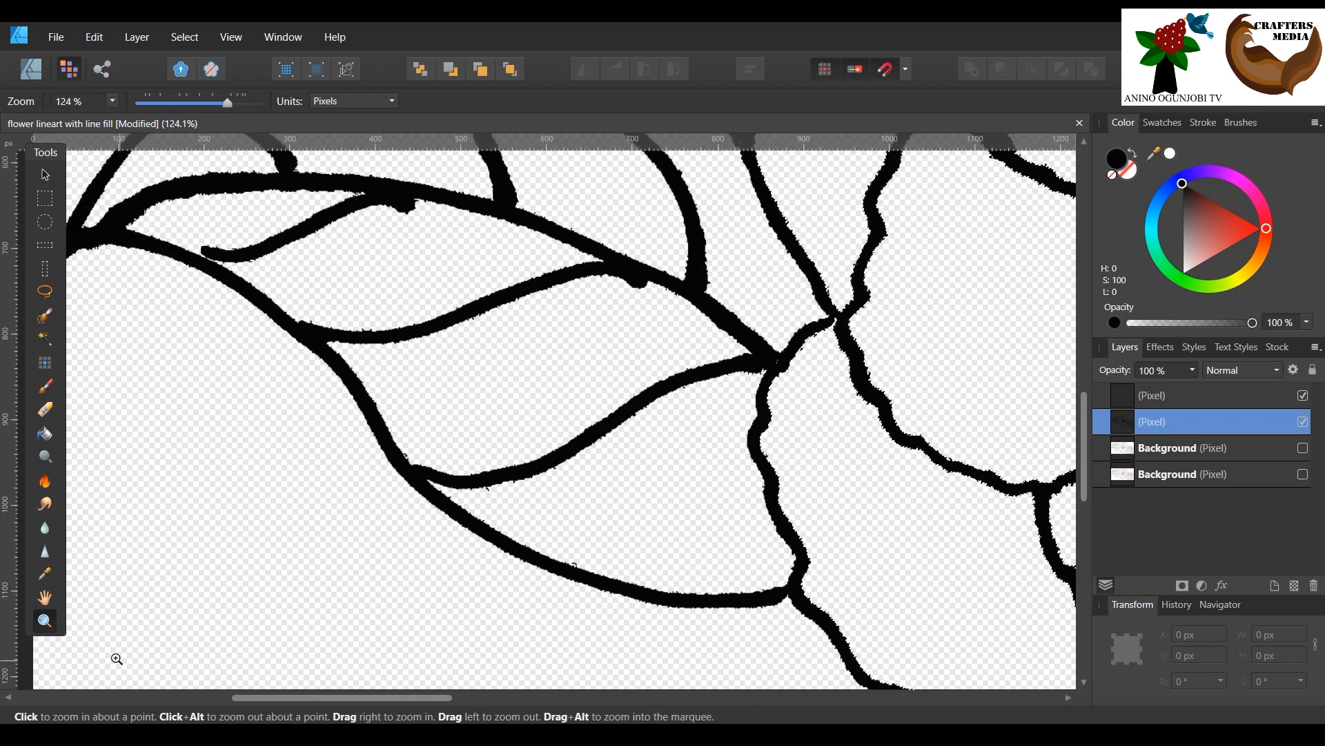
pyautogui.click(45, 385)
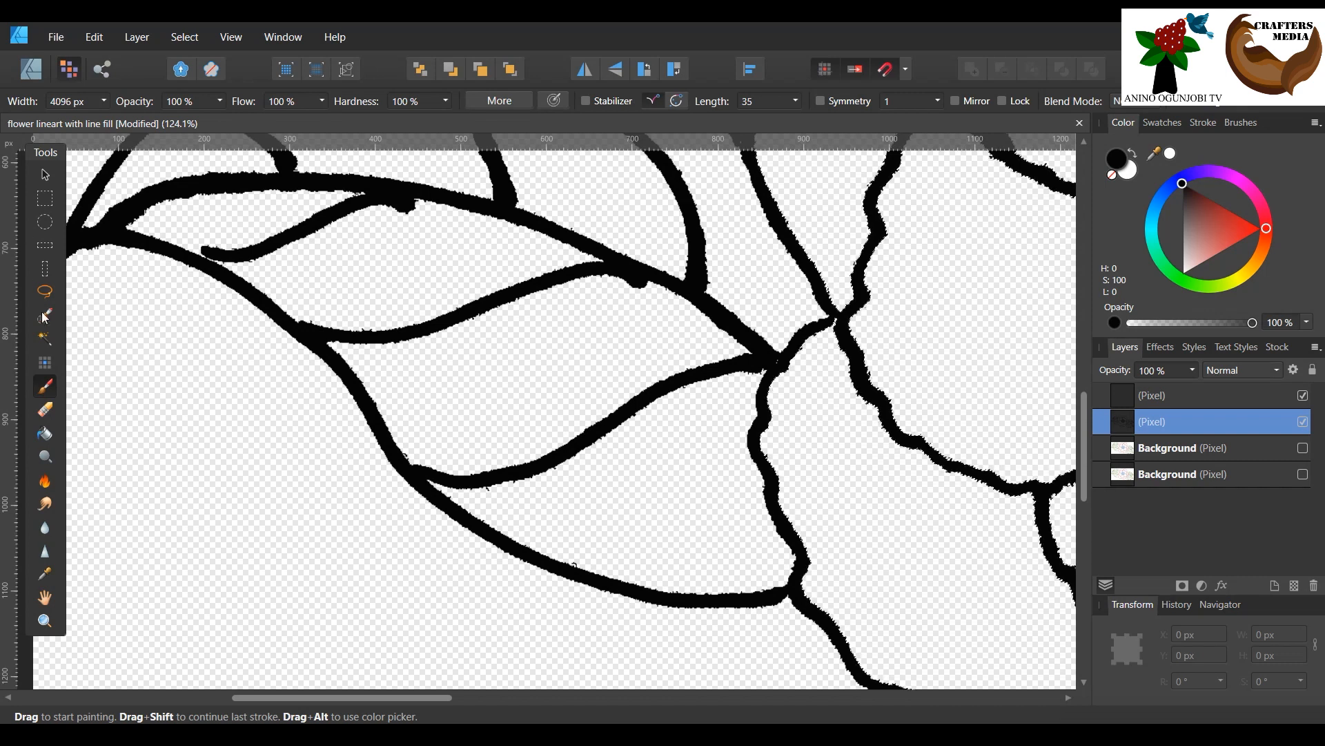
pyautogui.click(44, 338)
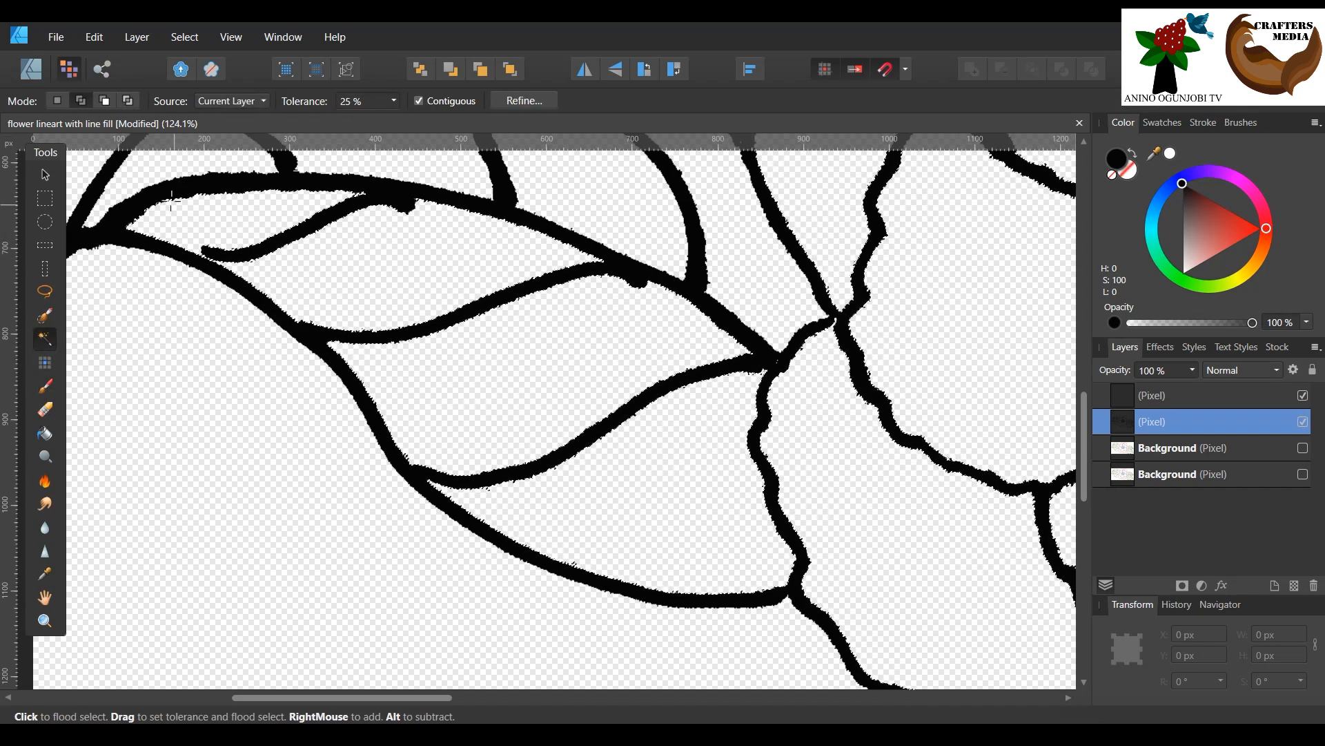
pyautogui.scroll(4, 295, 236)
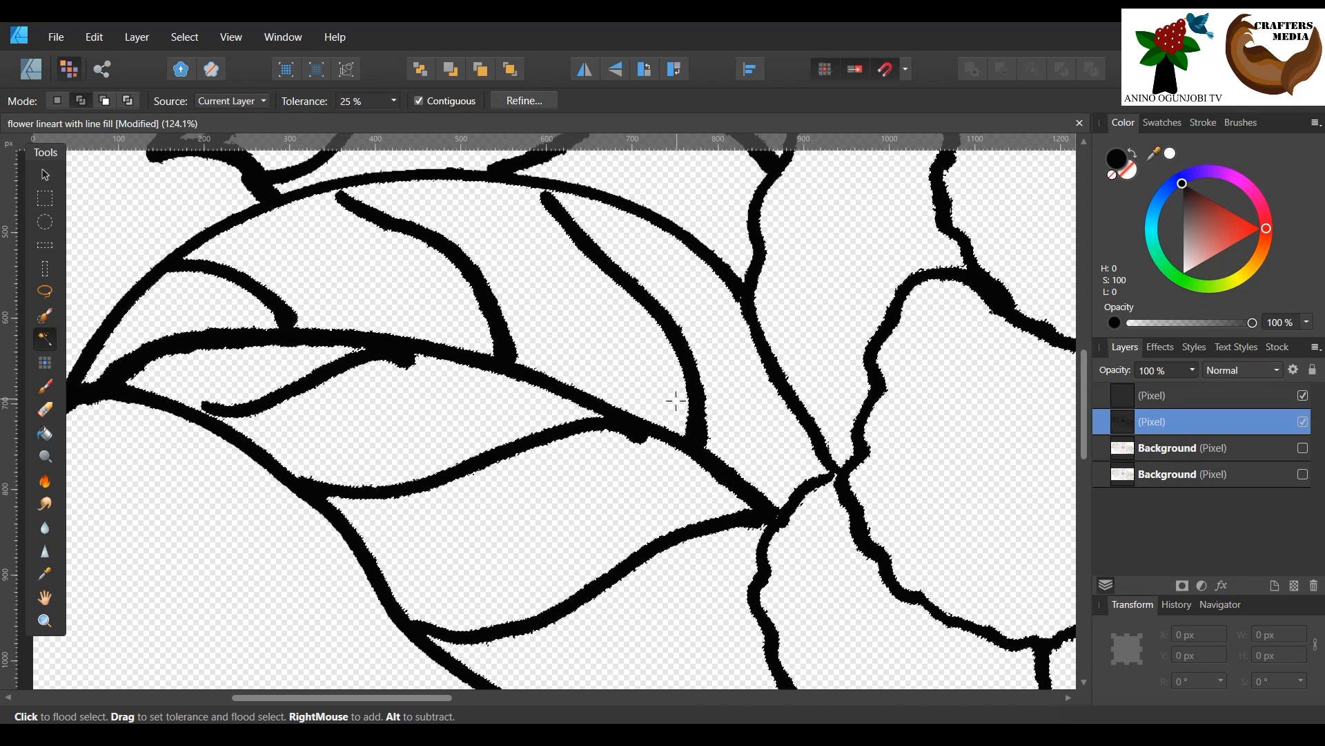
pyautogui.scroll(5, 129, 388)
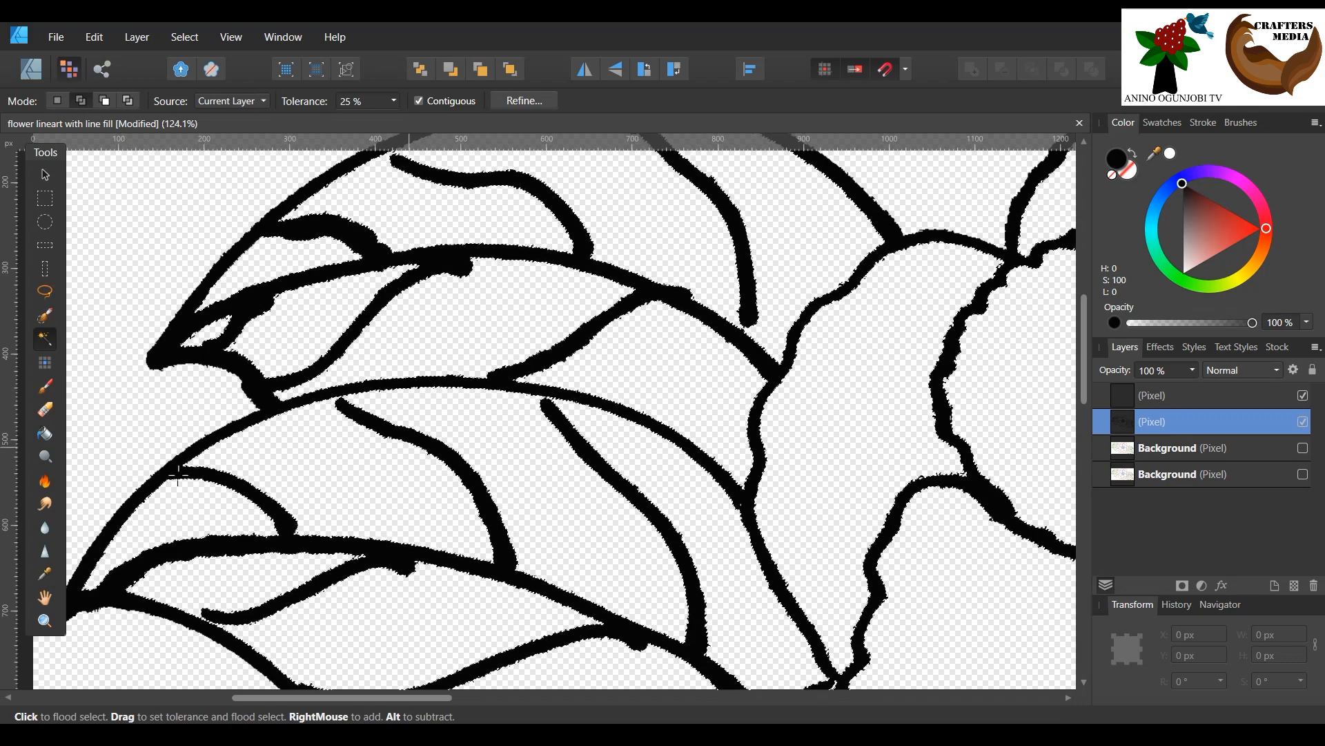
# Step: Check the selected areas across the whole flower and leaf drawing
pyautogui.click(55, 623)
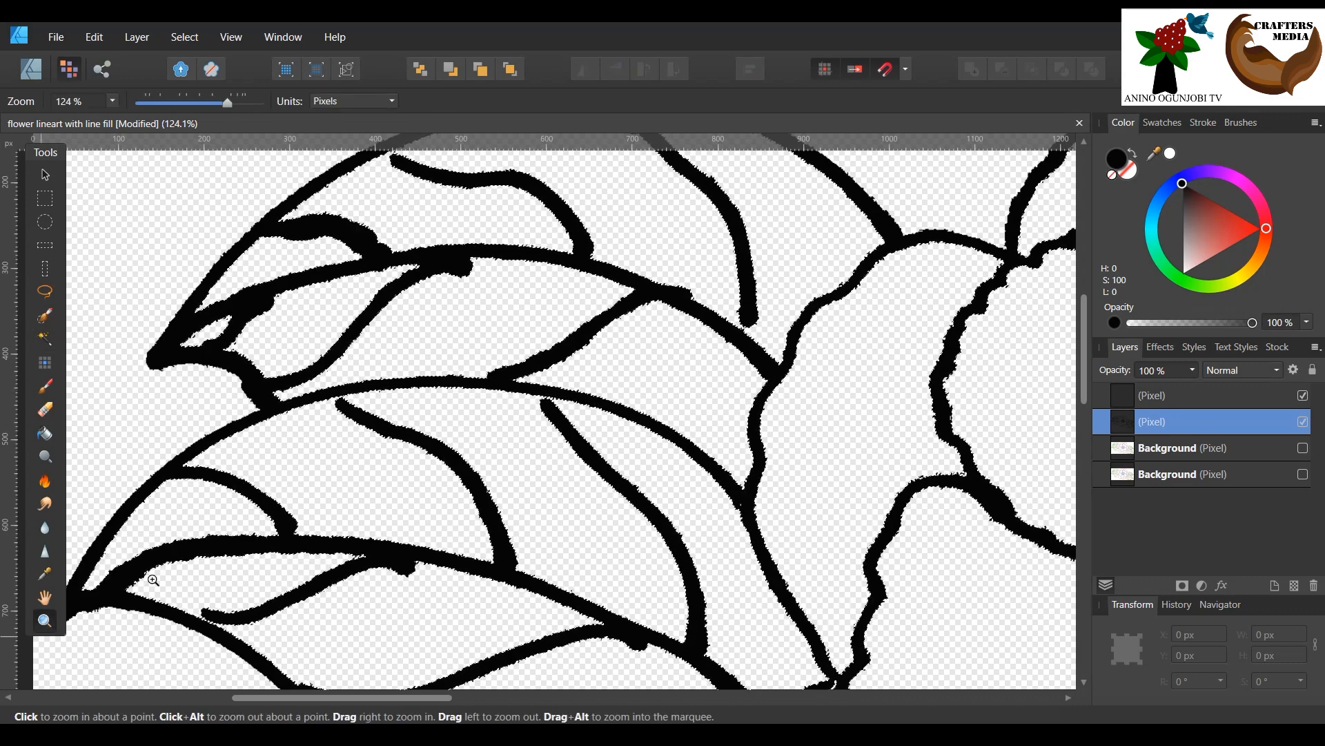
pyautogui.keyDown('alt'); pyautogui.click(740, 400); pyautogui.keyUp('alt')
pyautogui.moveTo(787, 381); pyautogui.dragTo(568, 378)
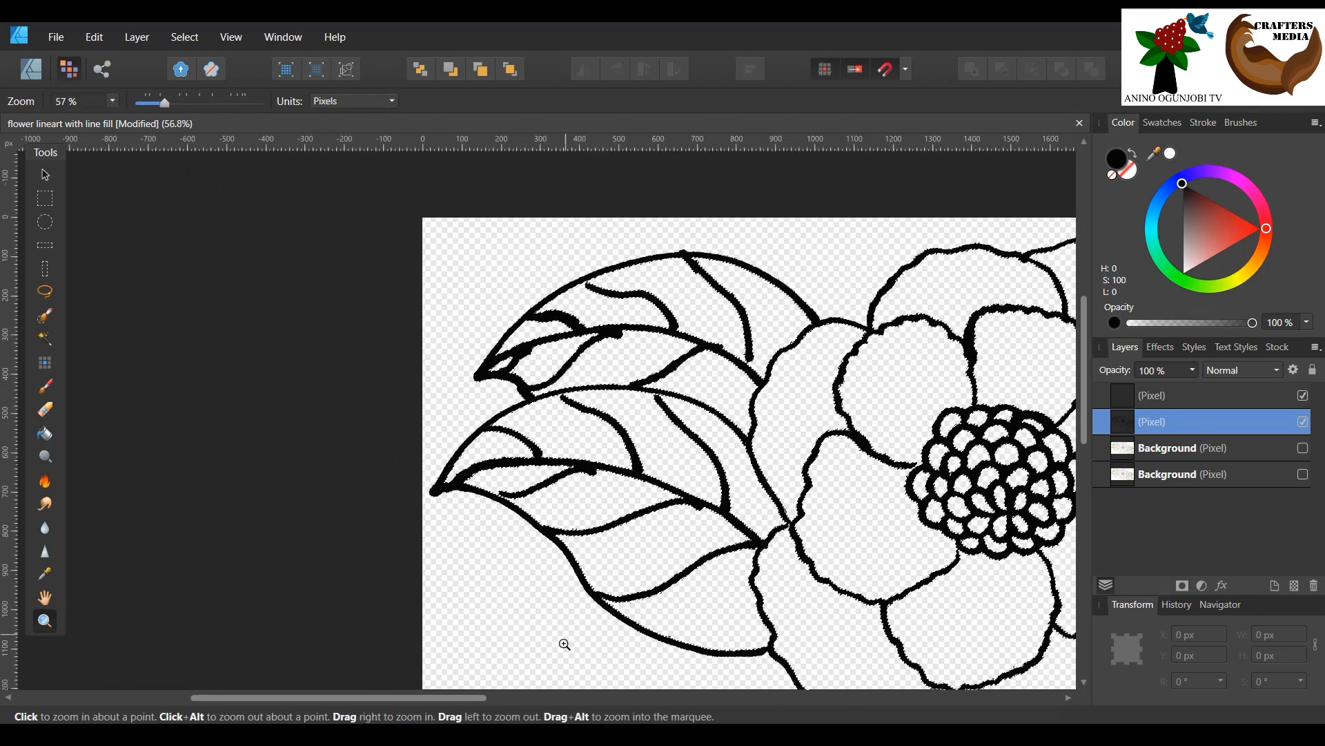
pyautogui.moveTo(445, 699); pyautogui.dragTo(572, 712)
pyautogui.keyDown('alt'); pyautogui.click(592, 387); pyautogui.keyUp('alt')
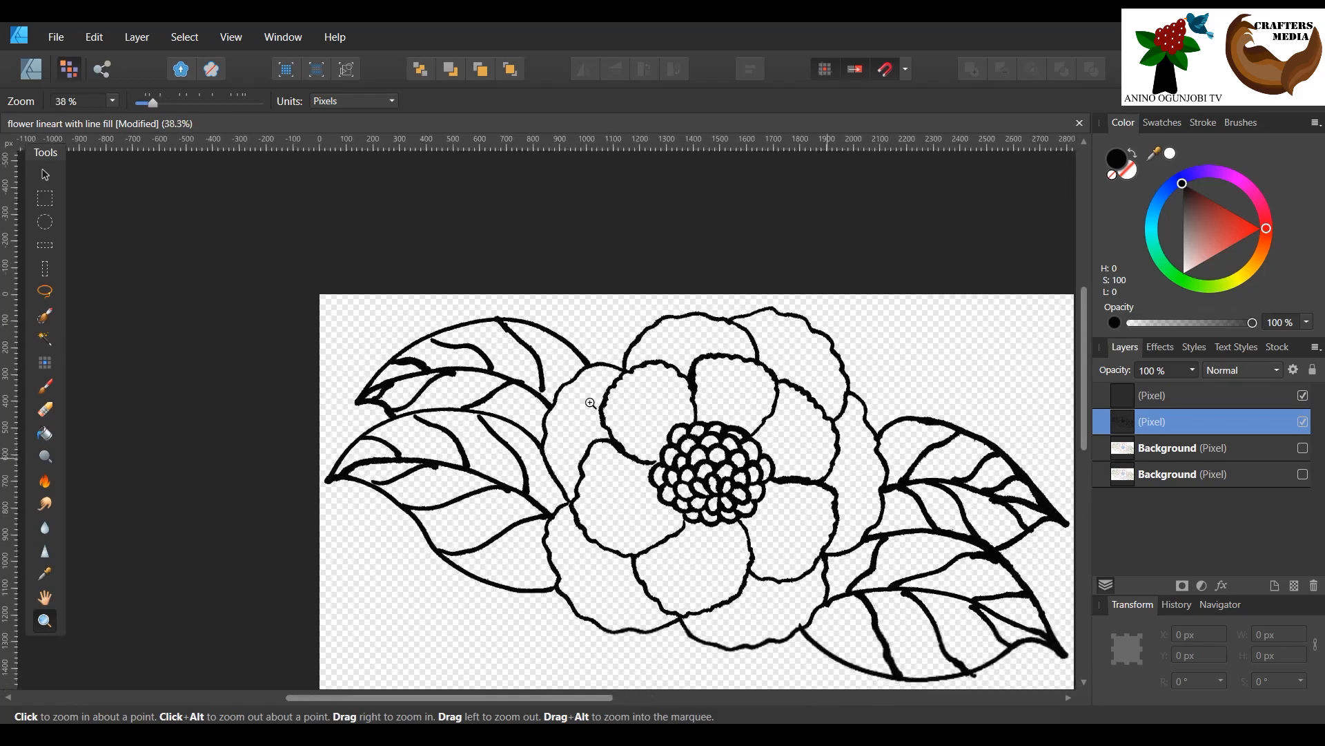
pyautogui.moveTo(568, 708); pyautogui.dragTo(653, 708)
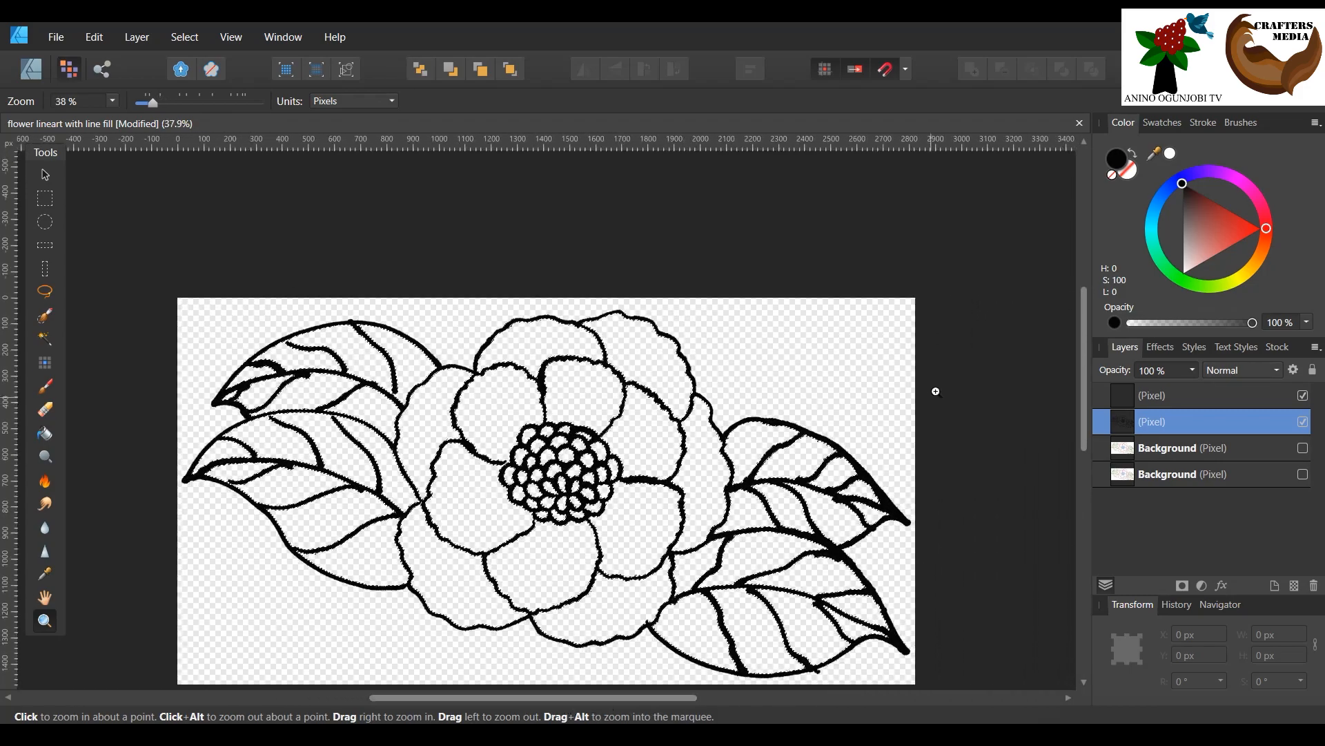
pyautogui.moveTo(1086, 352); pyautogui.dragTo(1094, 430)
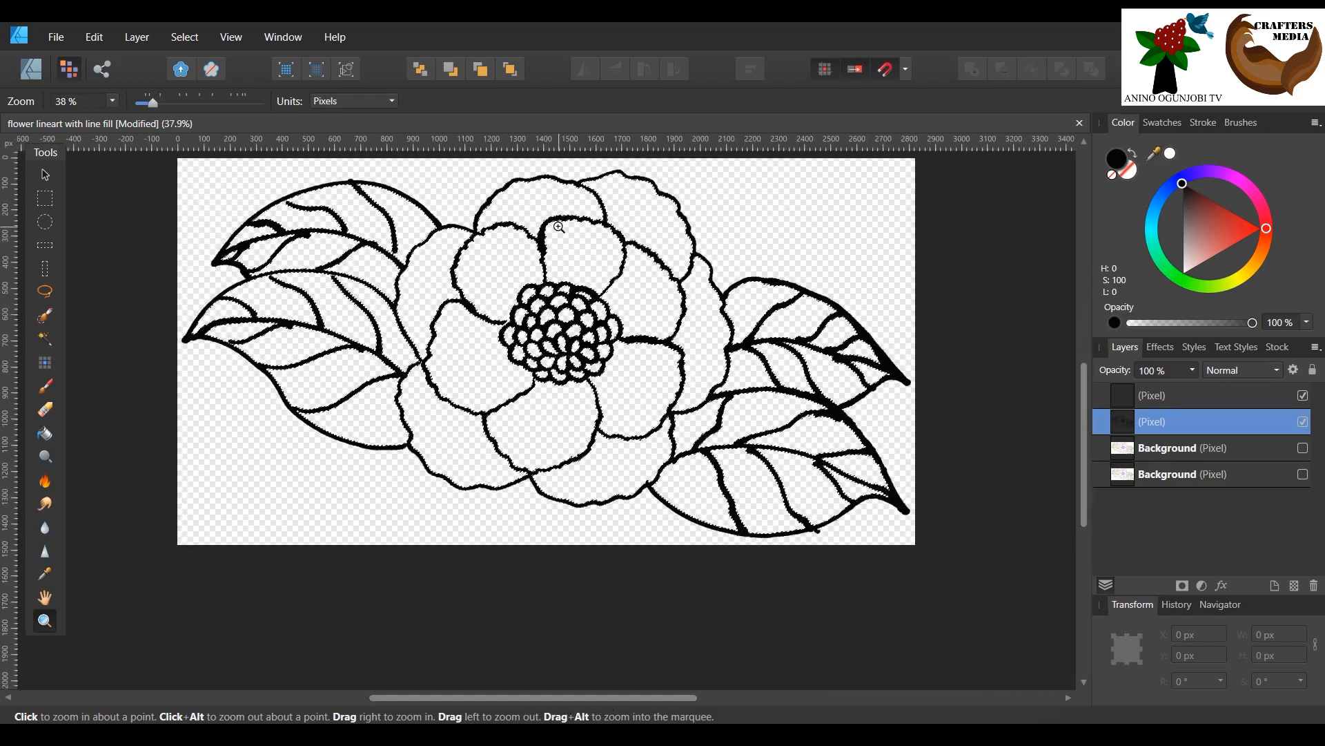
pyautogui.click(560, 229)
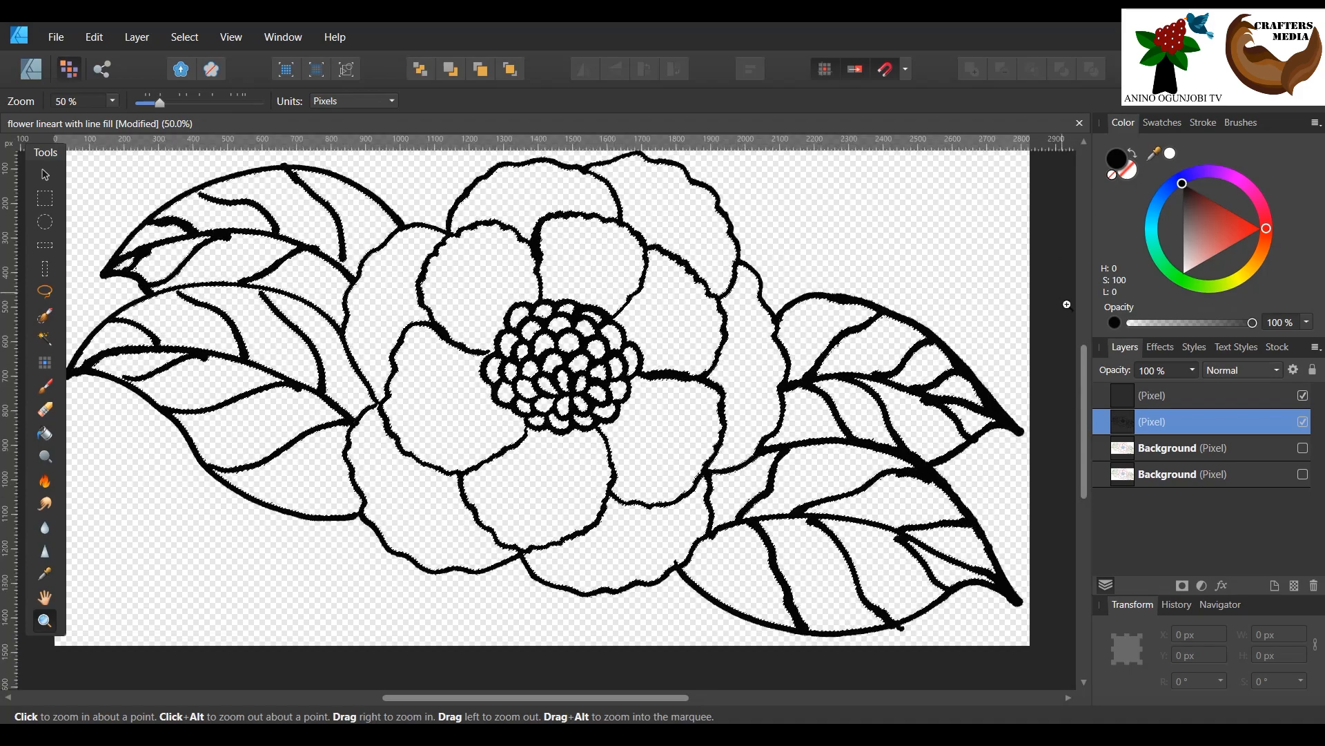
# Step: Select the empty top pixel layer, activate the Paint Brush and bring up the colour swatches for painting the selected areas
pyautogui.moveTo(1087, 371); pyautogui.dragTo(1081, 333)
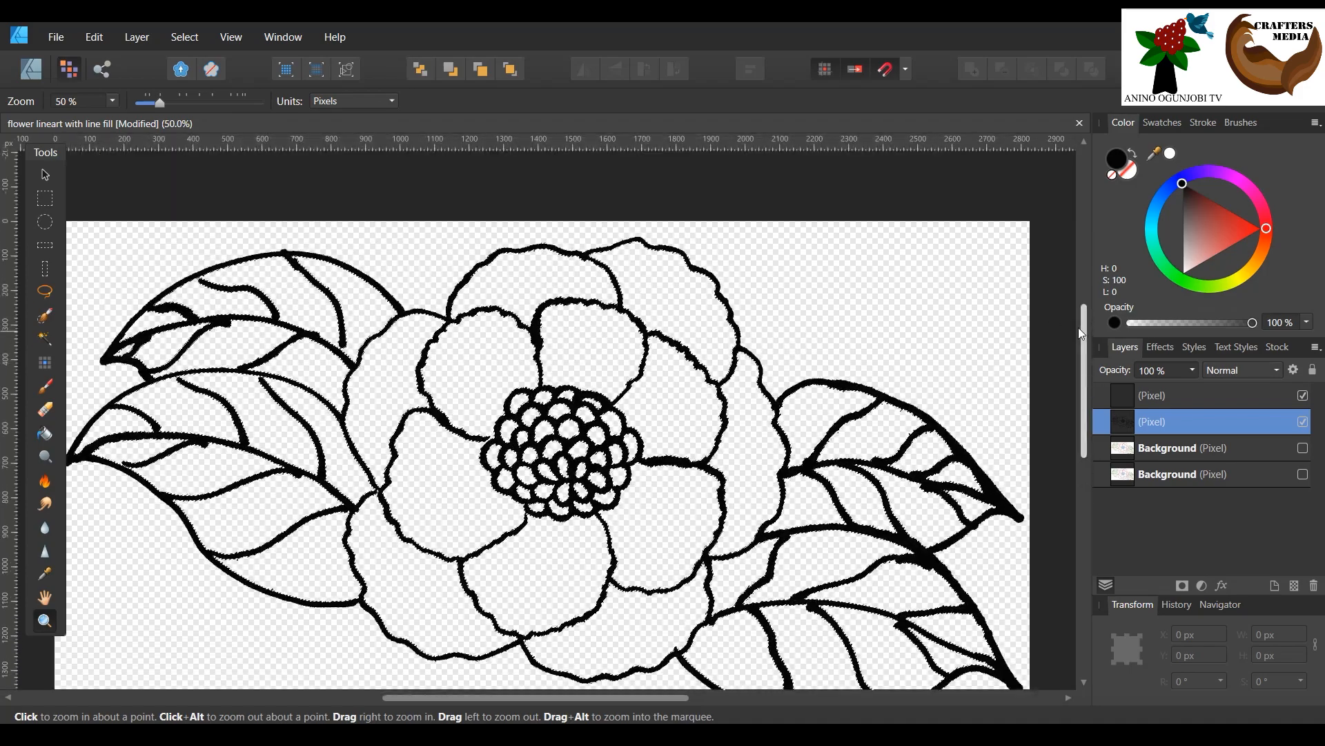
pyautogui.scroll(-2, 1081, 333)
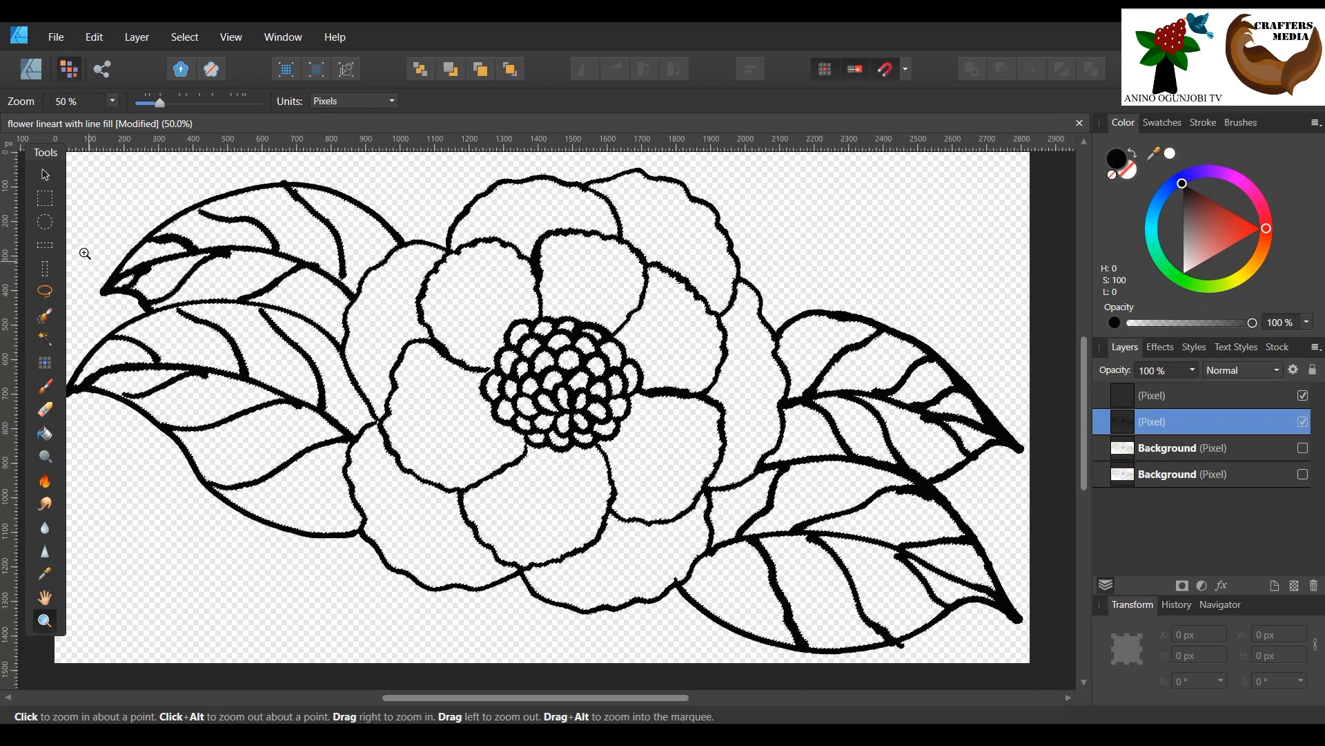
pyautogui.press('v')
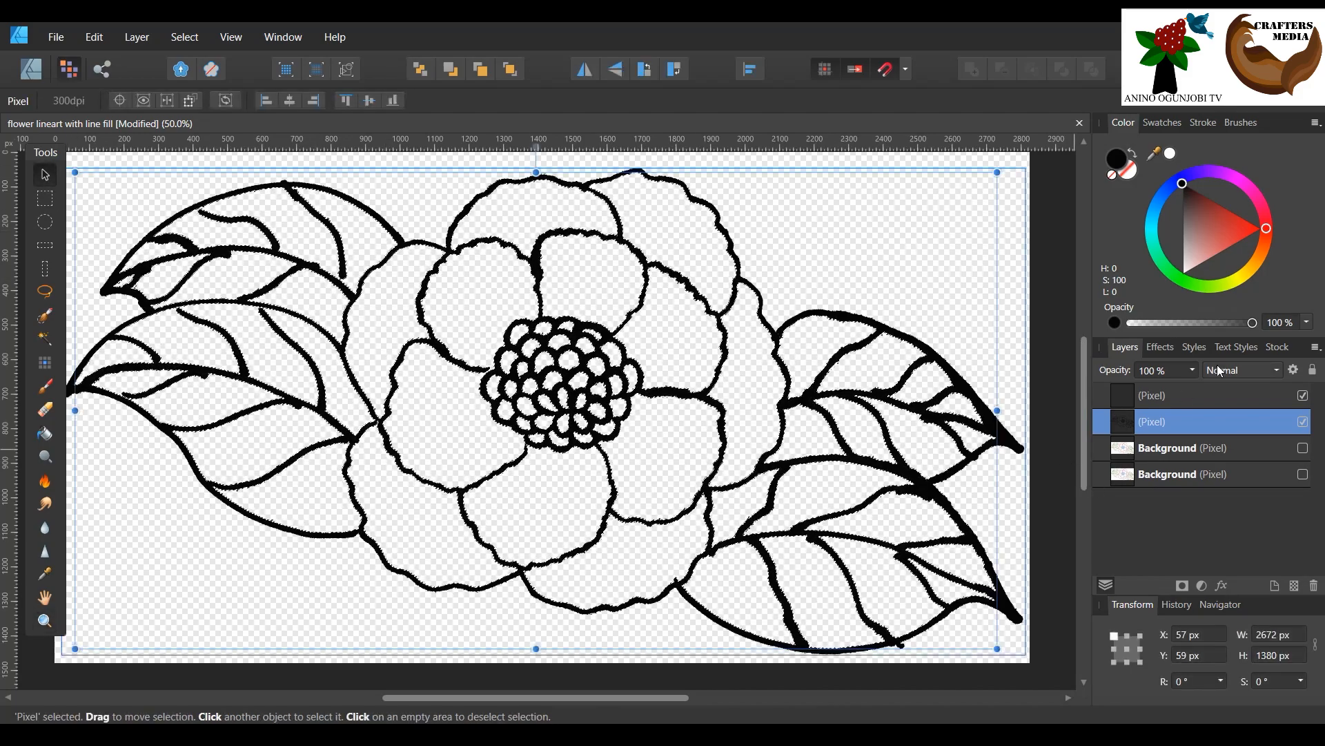
pyautogui.click(1223, 391)
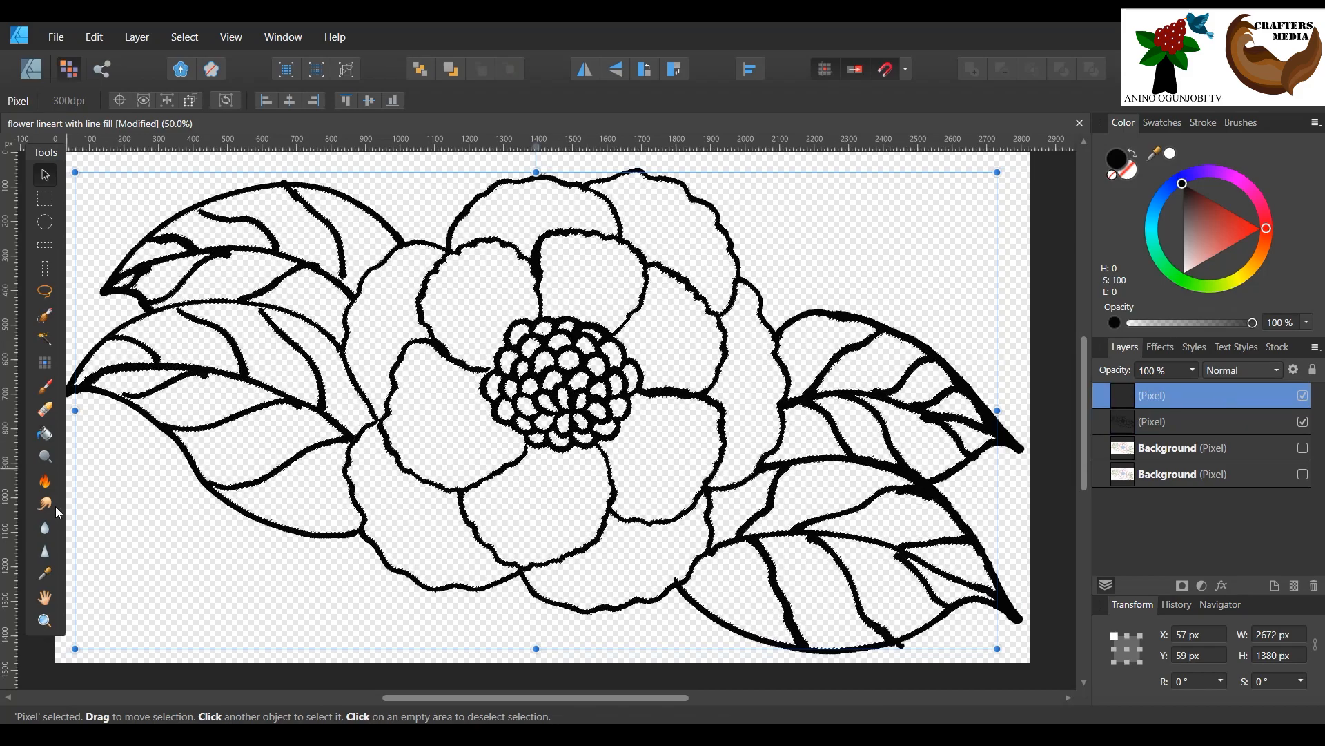
pyautogui.click(46, 386)
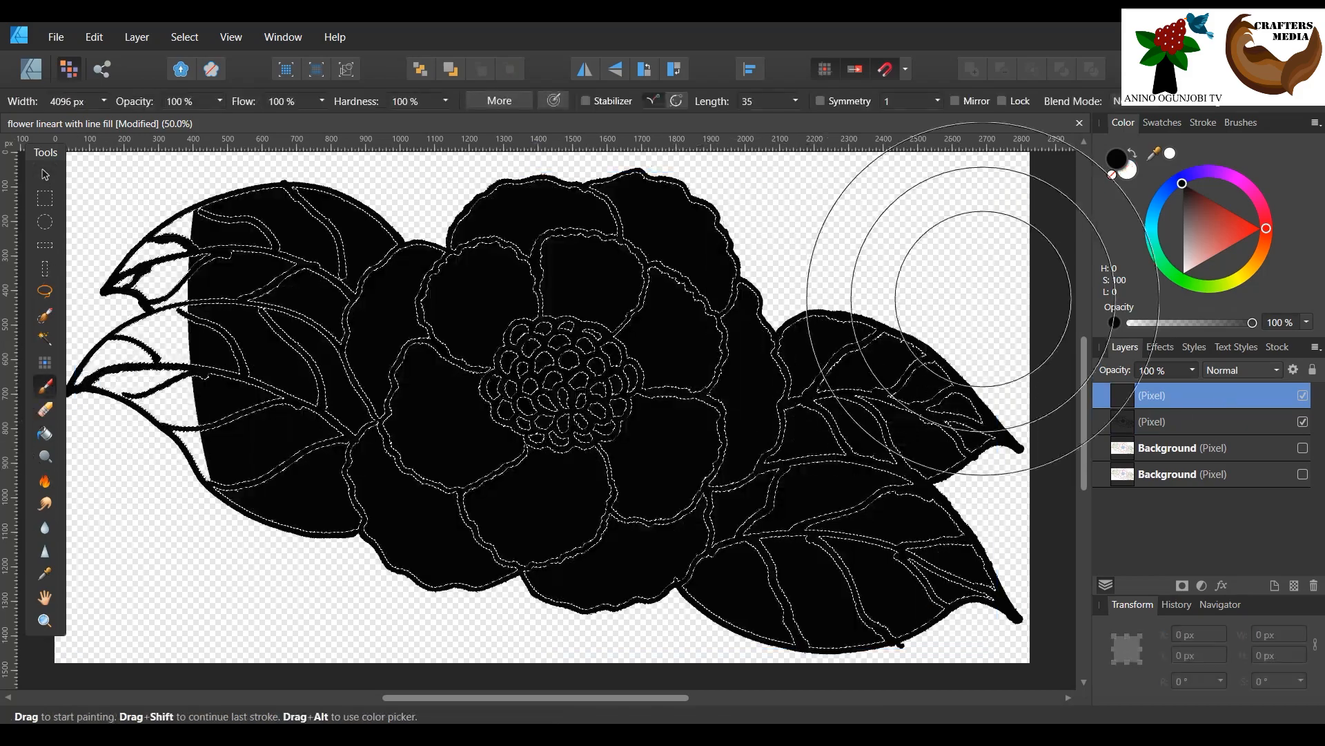
pyautogui.click(1209, 122)
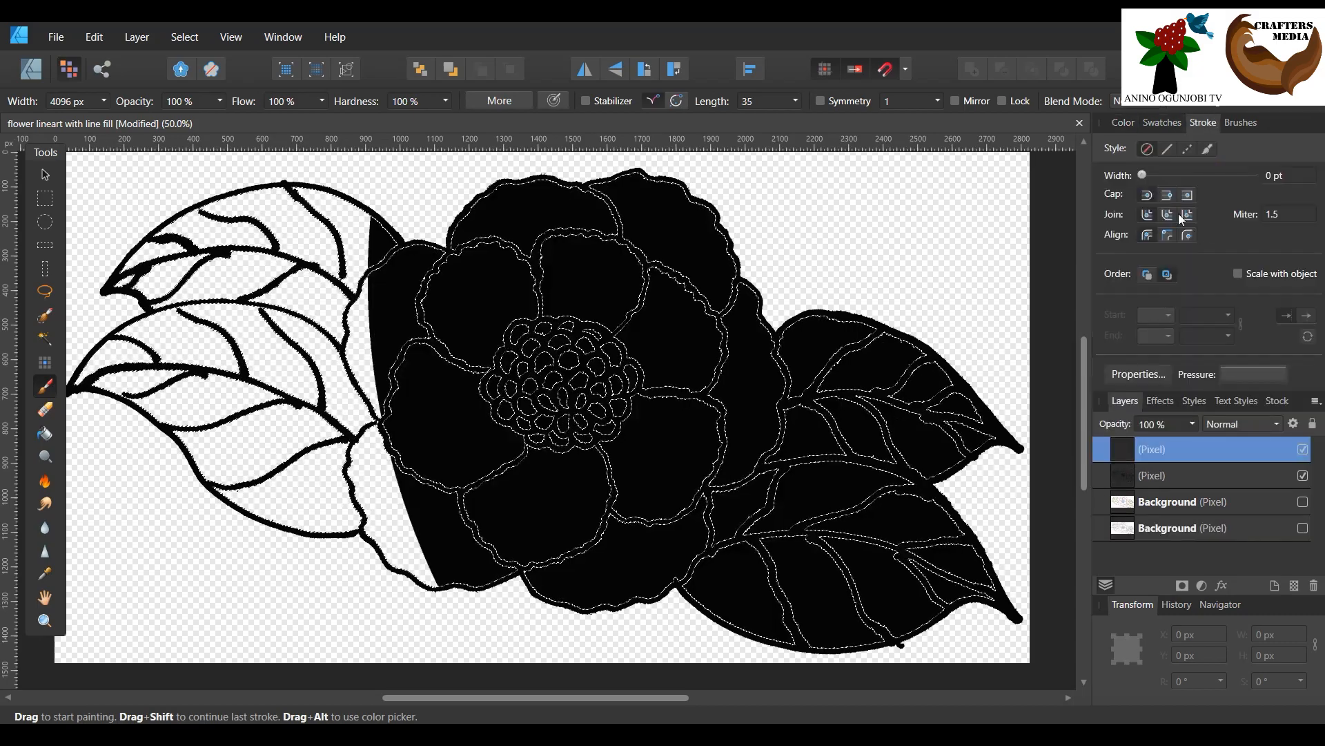
pyautogui.click(1165, 122)
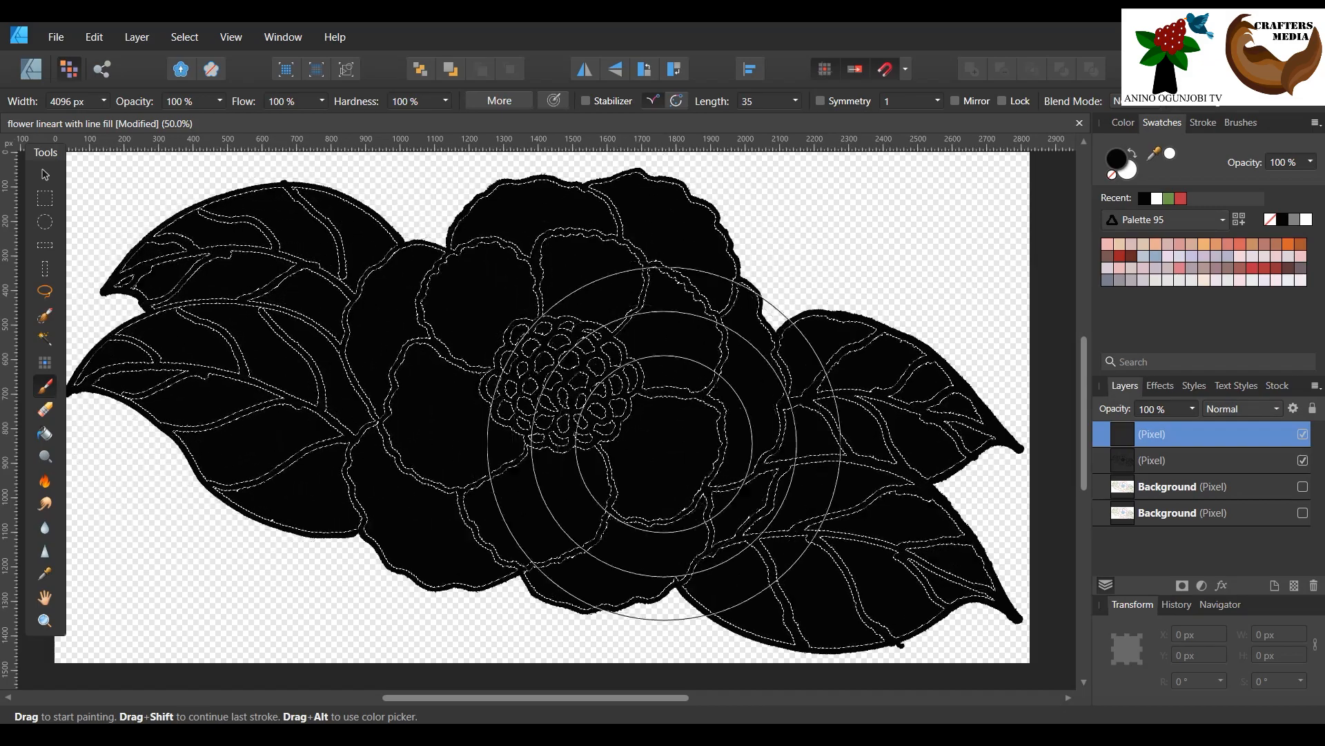
# Step: Hide the layer holding the black flower outlines and name it "line art"
pyautogui.click(1302, 433)
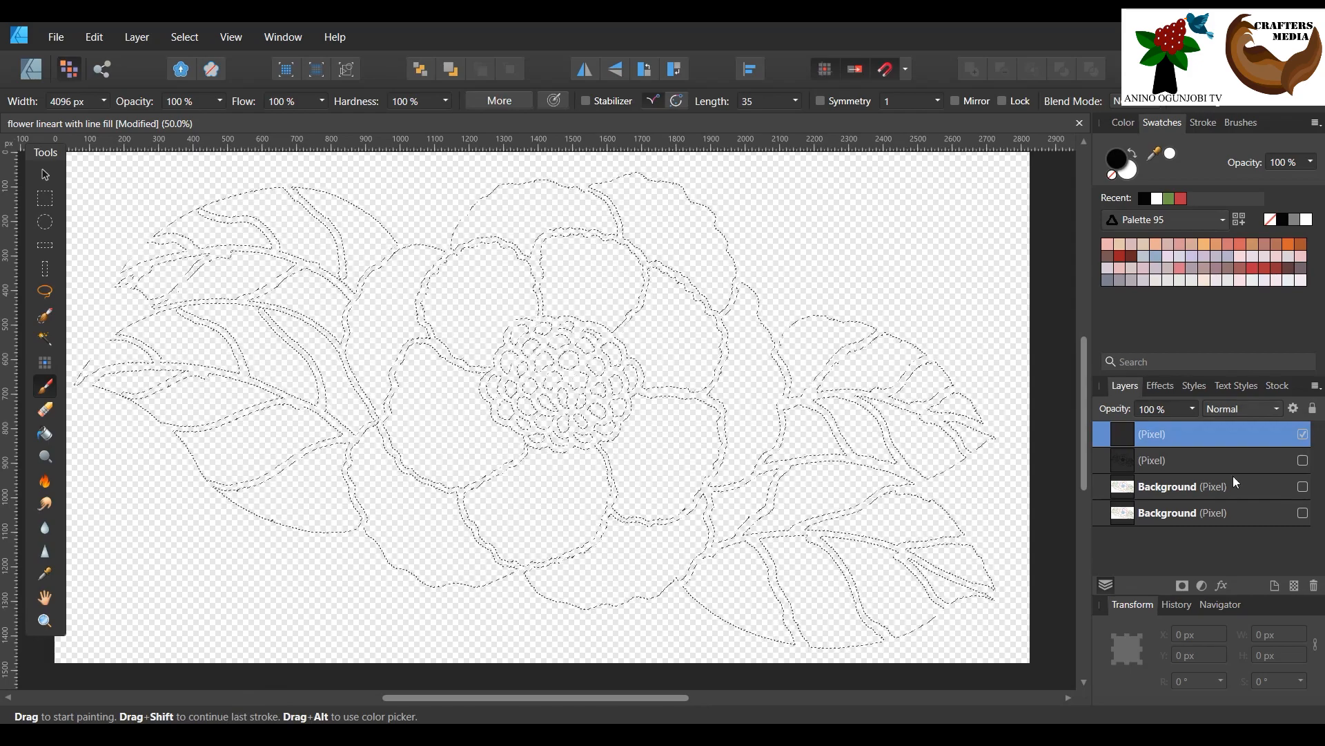
pyautogui.doubleClick(1163, 462)
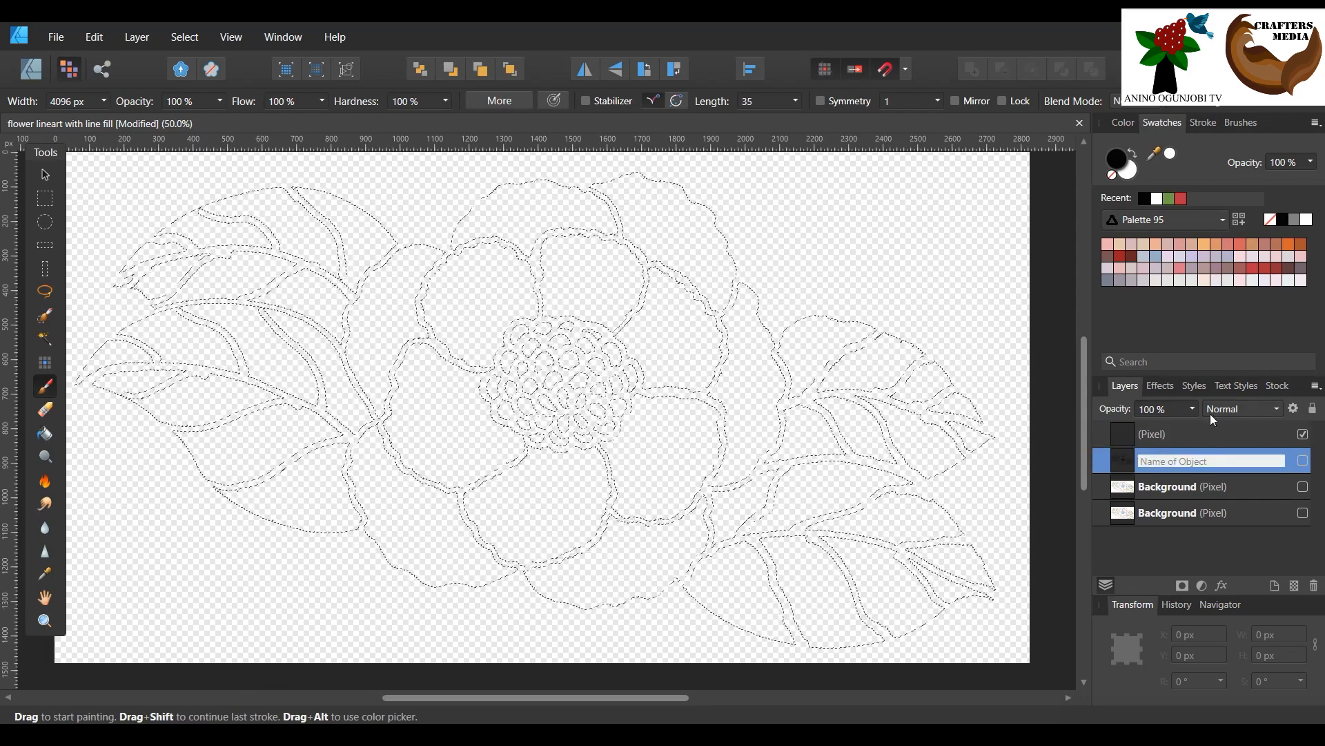
pyautogui.write('line art')
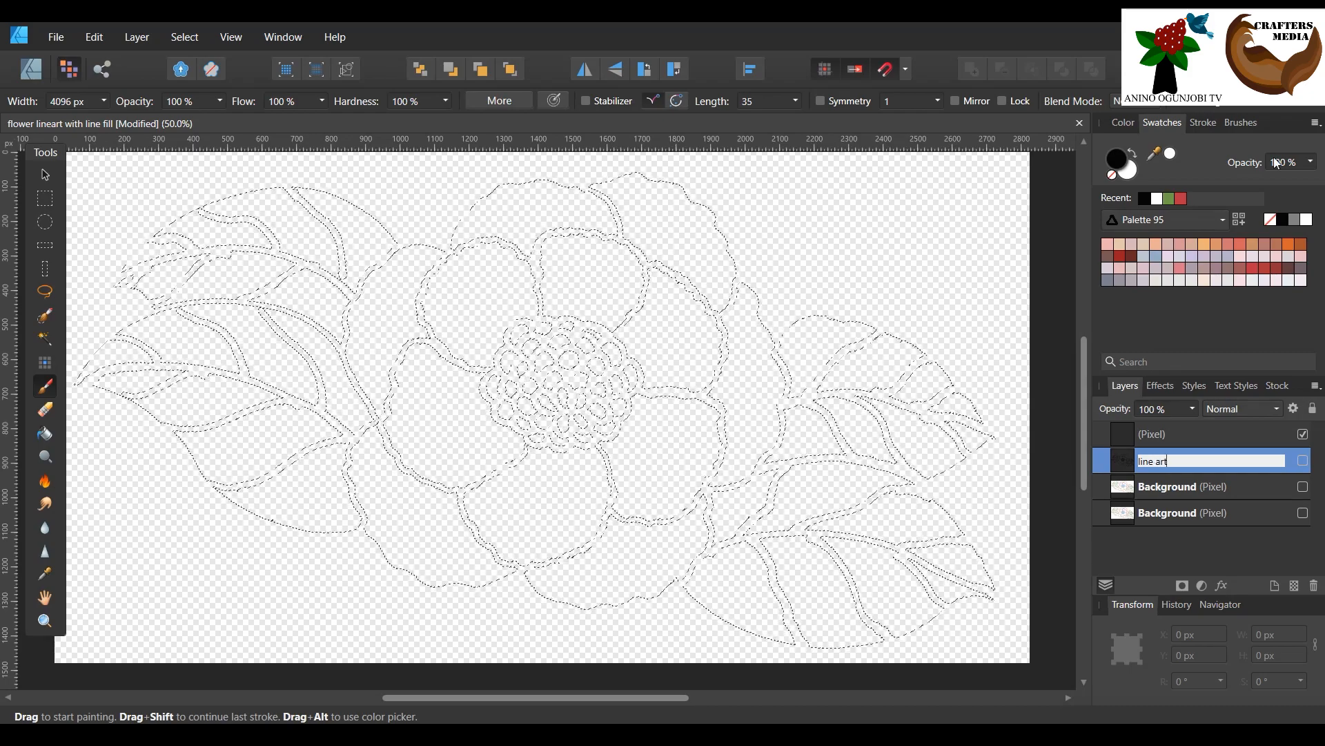
pyautogui.press('Return')
# Step: Name the empty top pixel layer "fill art"
pyautogui.click(1158, 433)
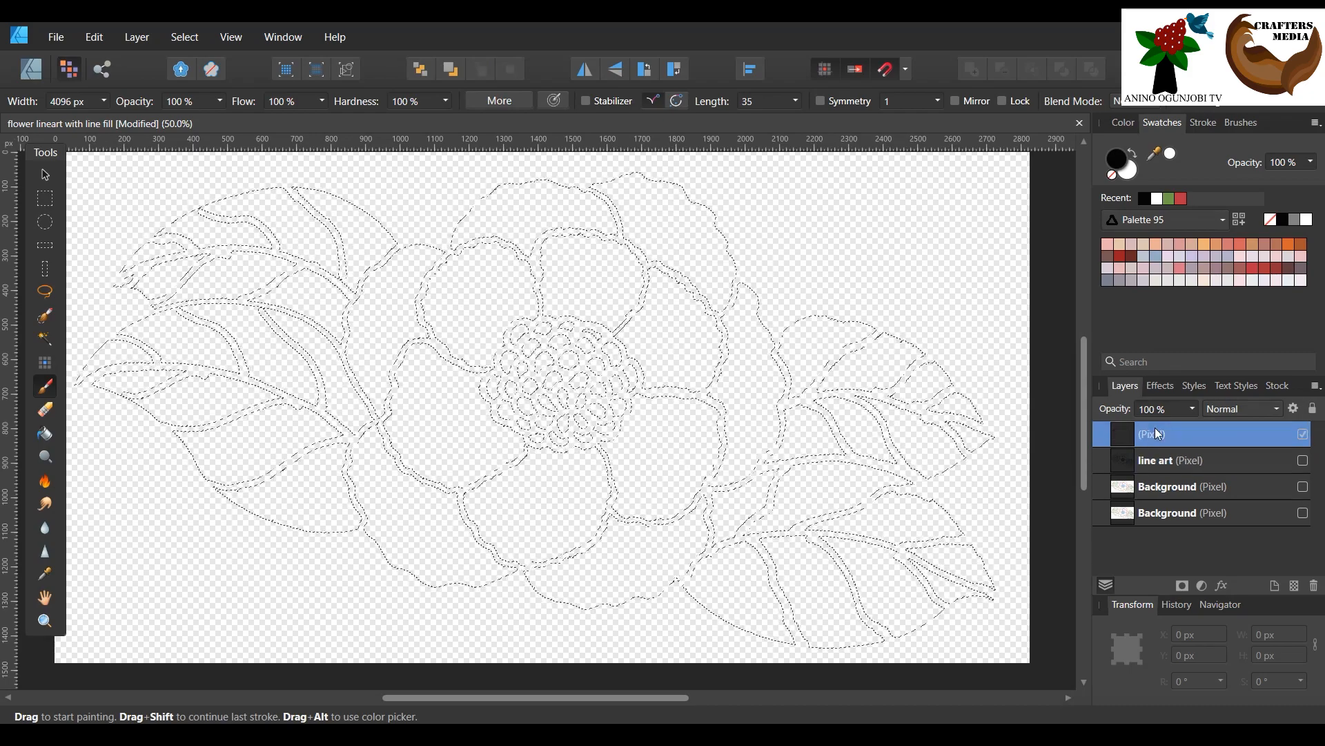
pyautogui.doubleClick(1159, 434)
pyautogui.write('fill n')
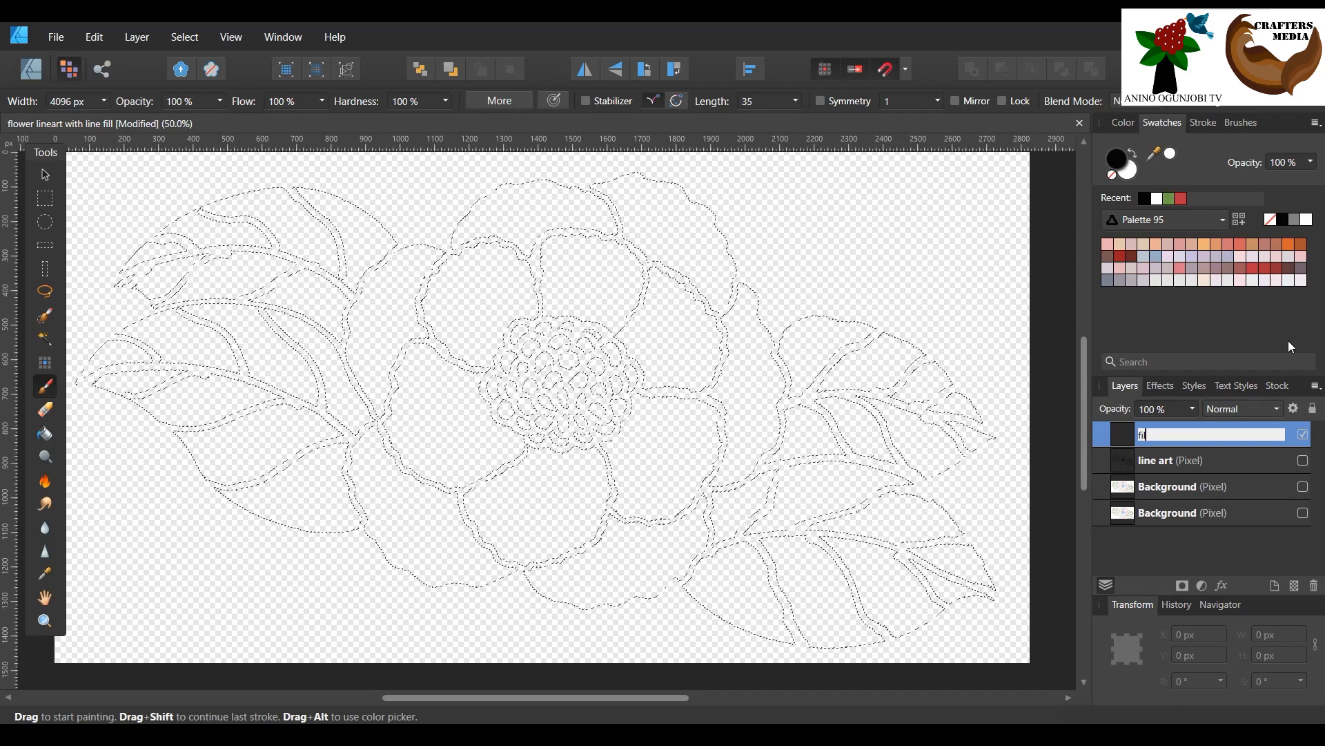
pyautogui.press('BackSpace')
pyautogui.press('BackSpace')
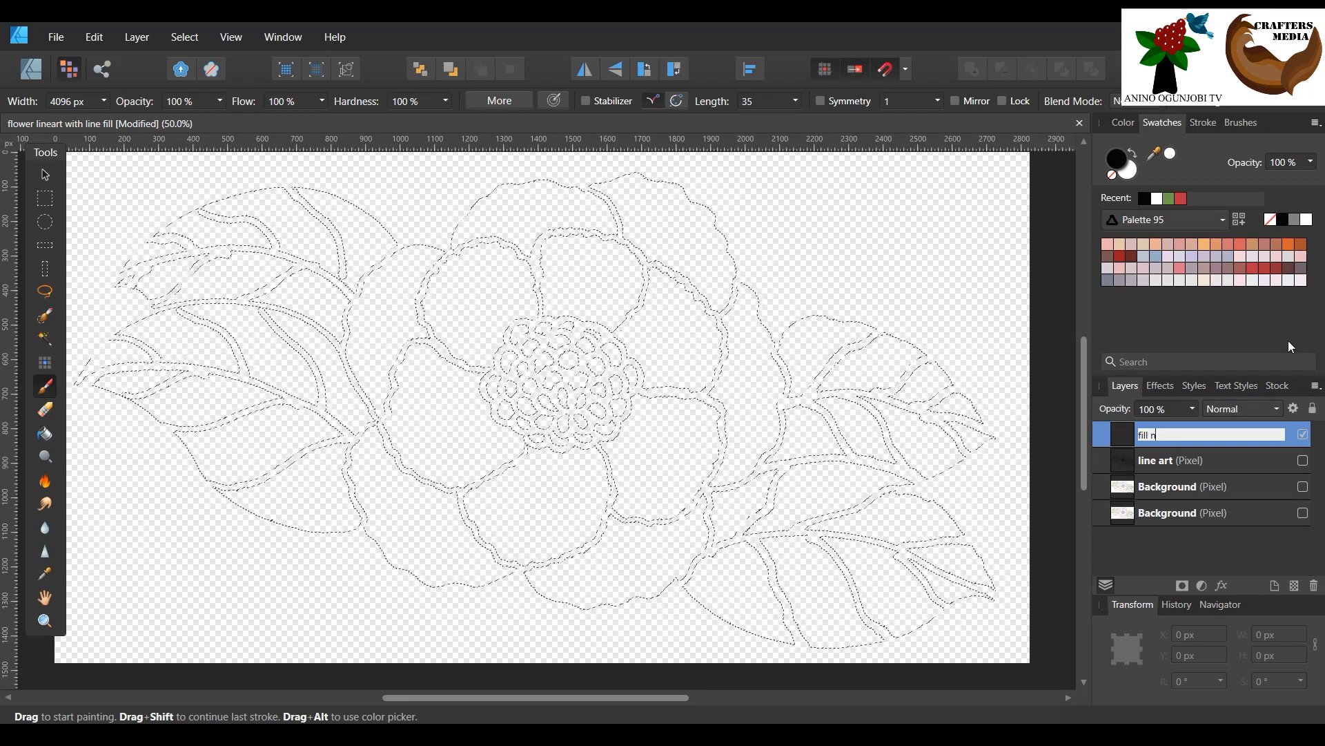
pyautogui.write('art')
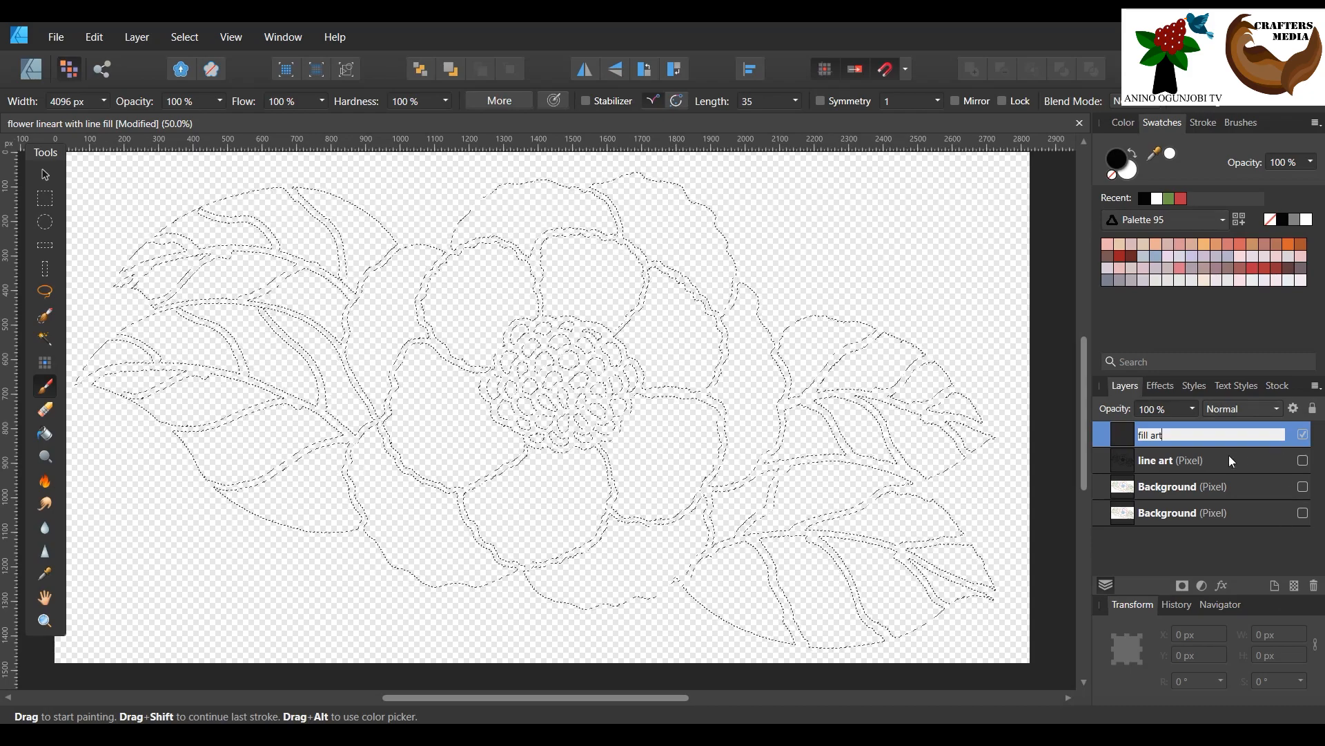
pyautogui.press('Return')
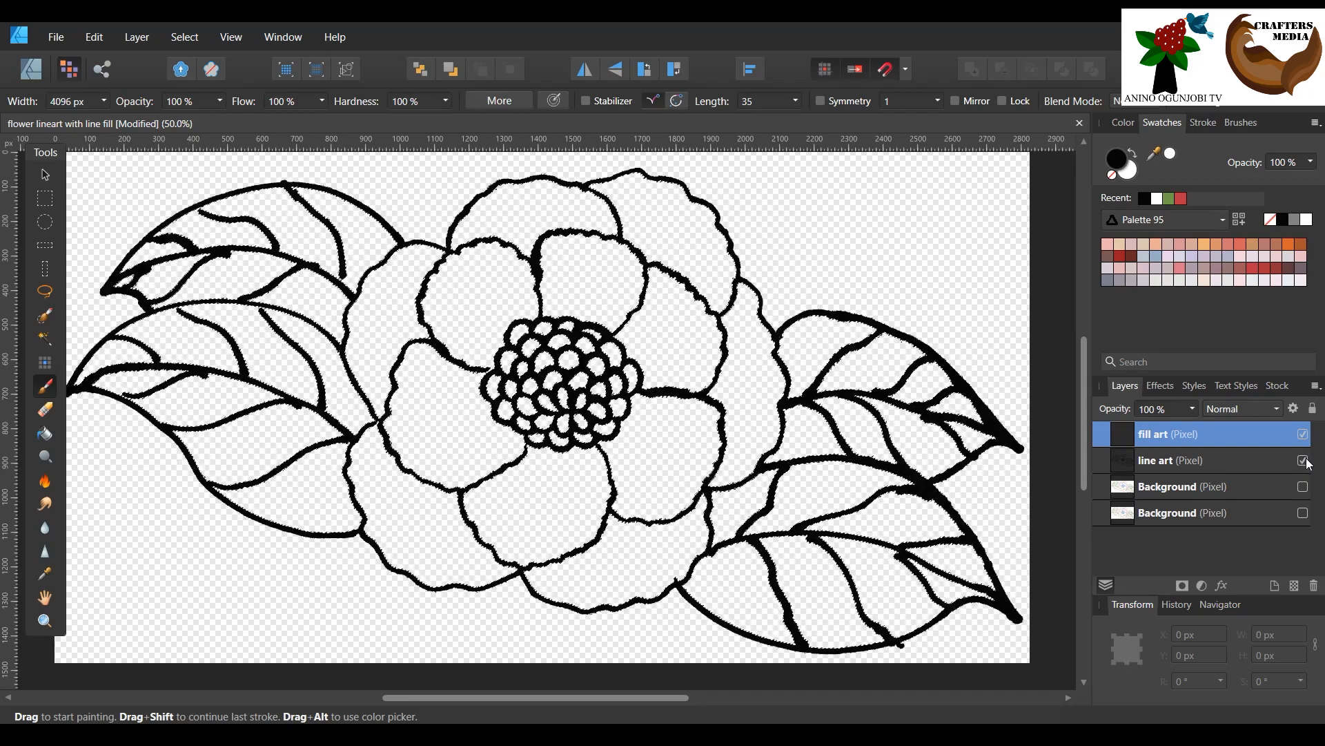
# Step: Paint all selected petal, centre and leaf areas black on the fill art layer, and duplicate that layer
pyautogui.moveTo(925, 483)
pyautogui.mouseDown()
pyautogui.moveTo(828, 488)
pyautogui.moveTo(711, 267)
pyautogui.moveTo(355, 163)
pyautogui.moveTo(258, 419)
pyautogui.moveTo(858, 636)
pyautogui.mouseUp()
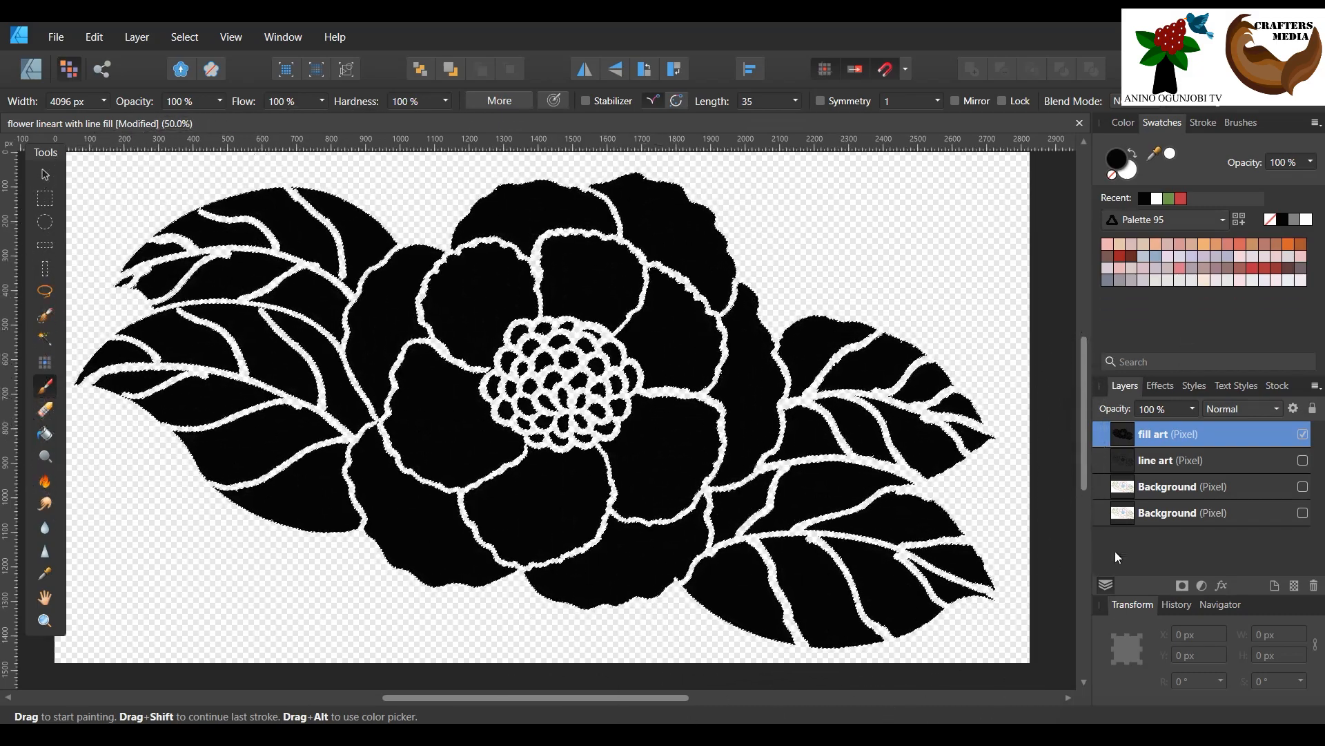
pyautogui.rightClick(1262, 433)
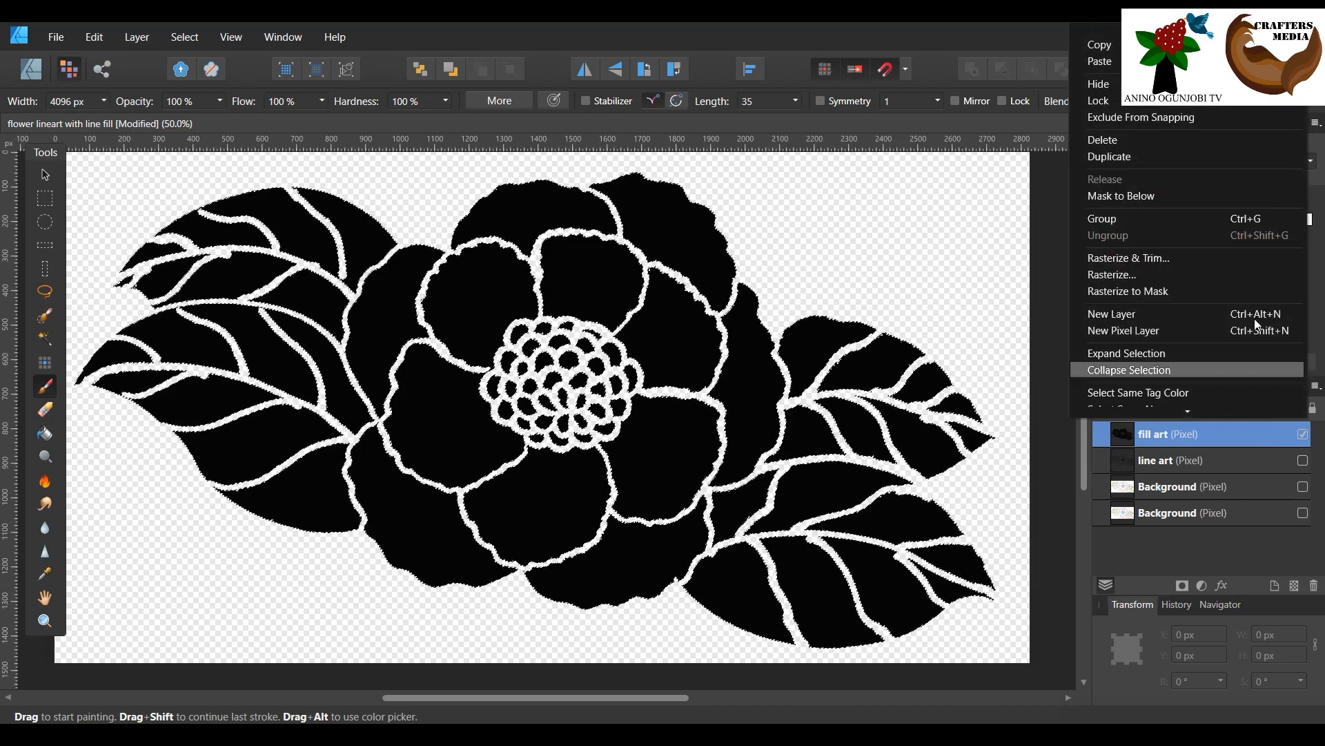
pyautogui.click(1224, 157)
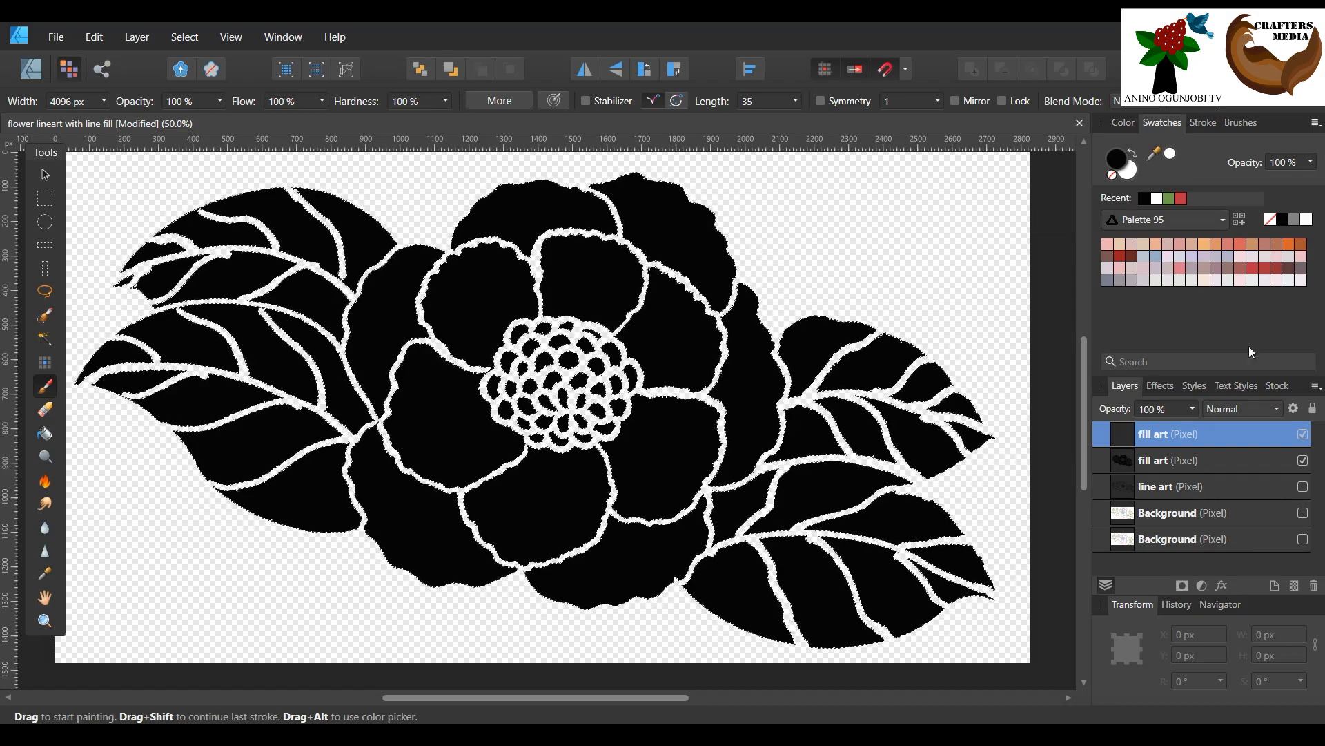
# Step: Paint the selected areas of the duplicated fill layer in a muted mauve from Palette 95 and rename it "colour fill art"
pyautogui.click(1269, 275)
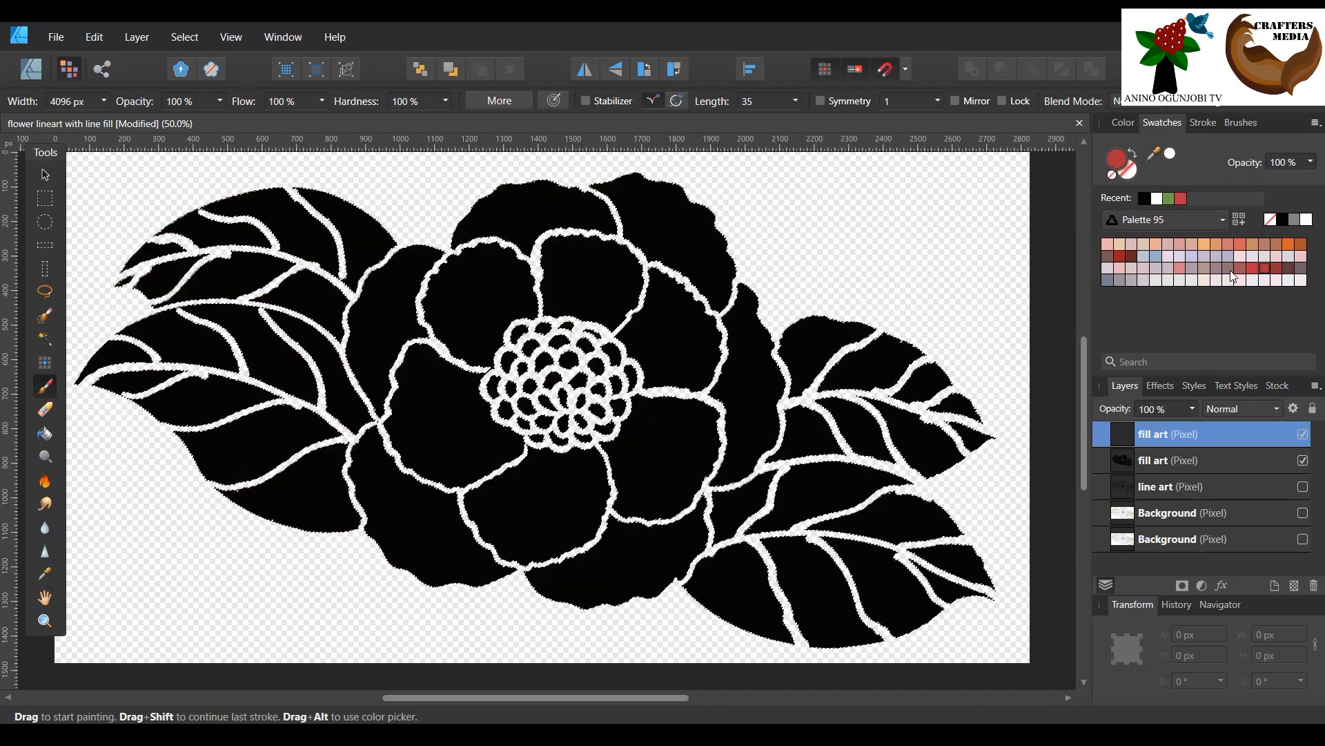
pyautogui.click(1231, 271)
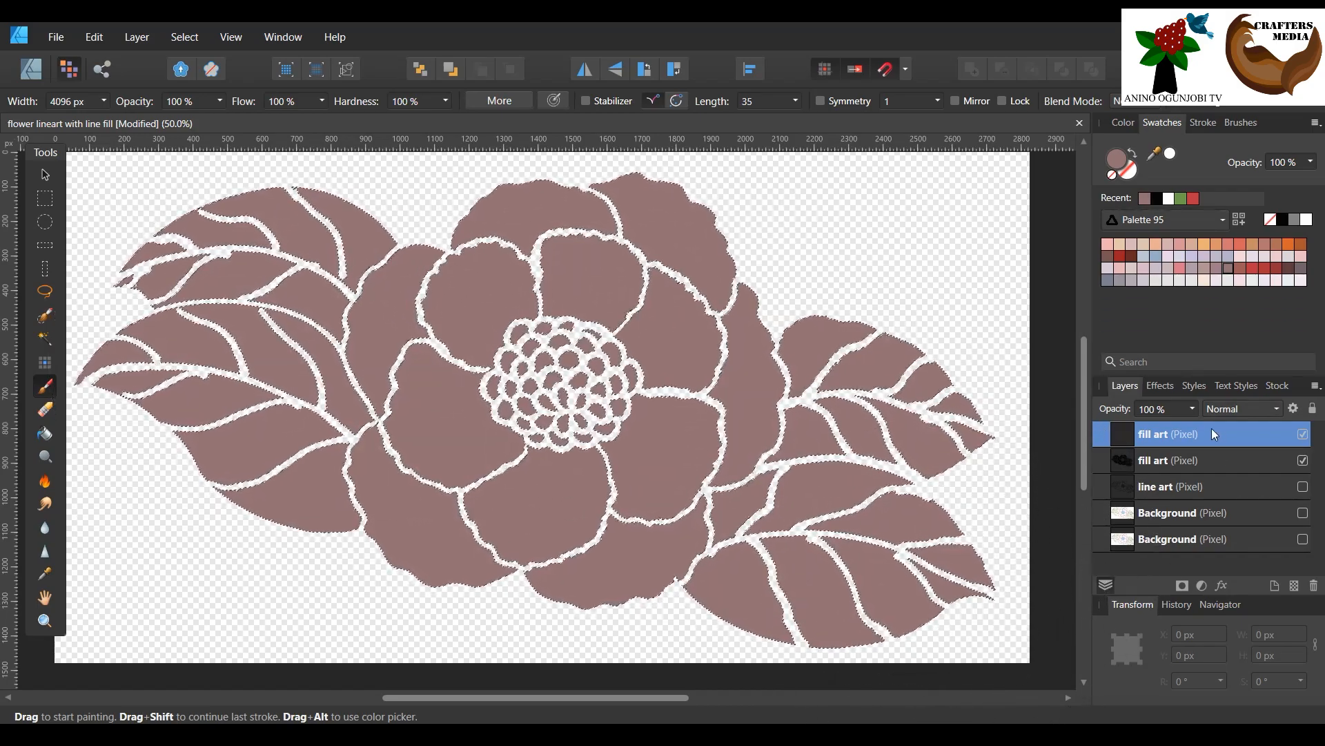
pyautogui.doubleClick(1169, 435)
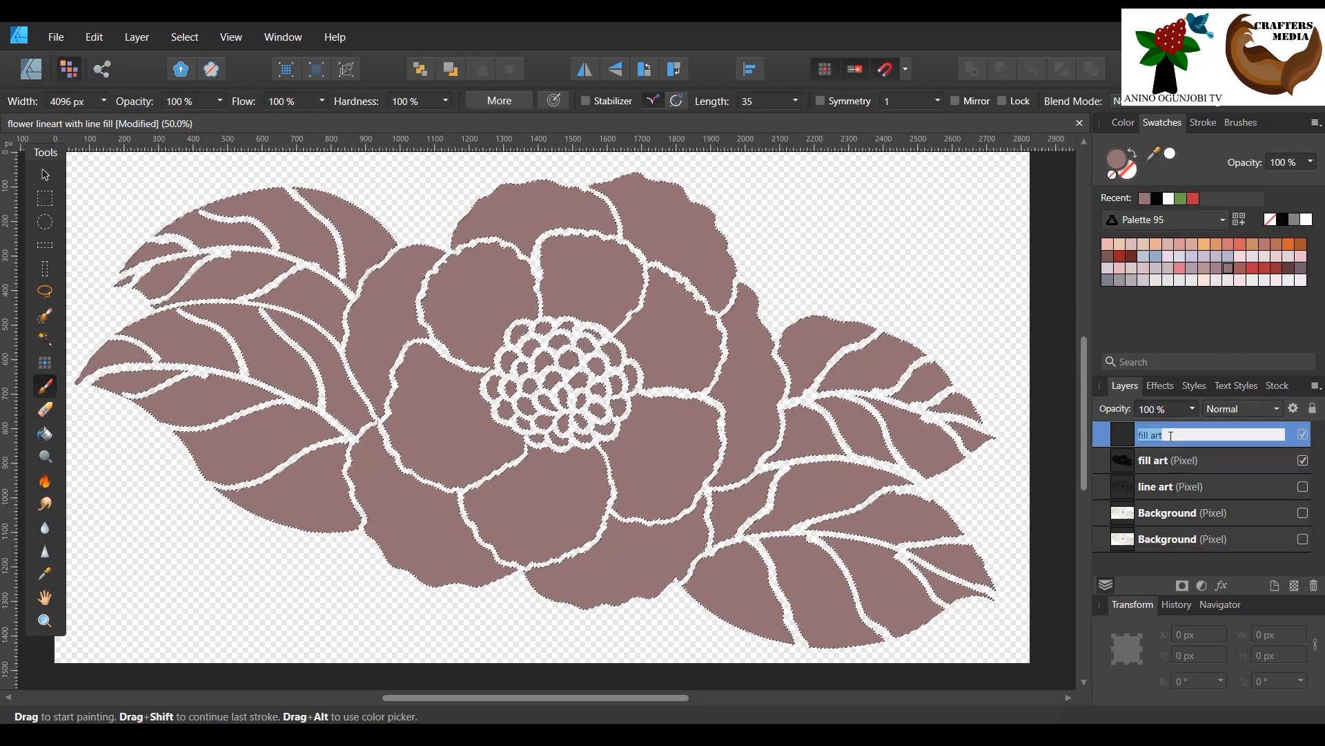
pyautogui.write('c')
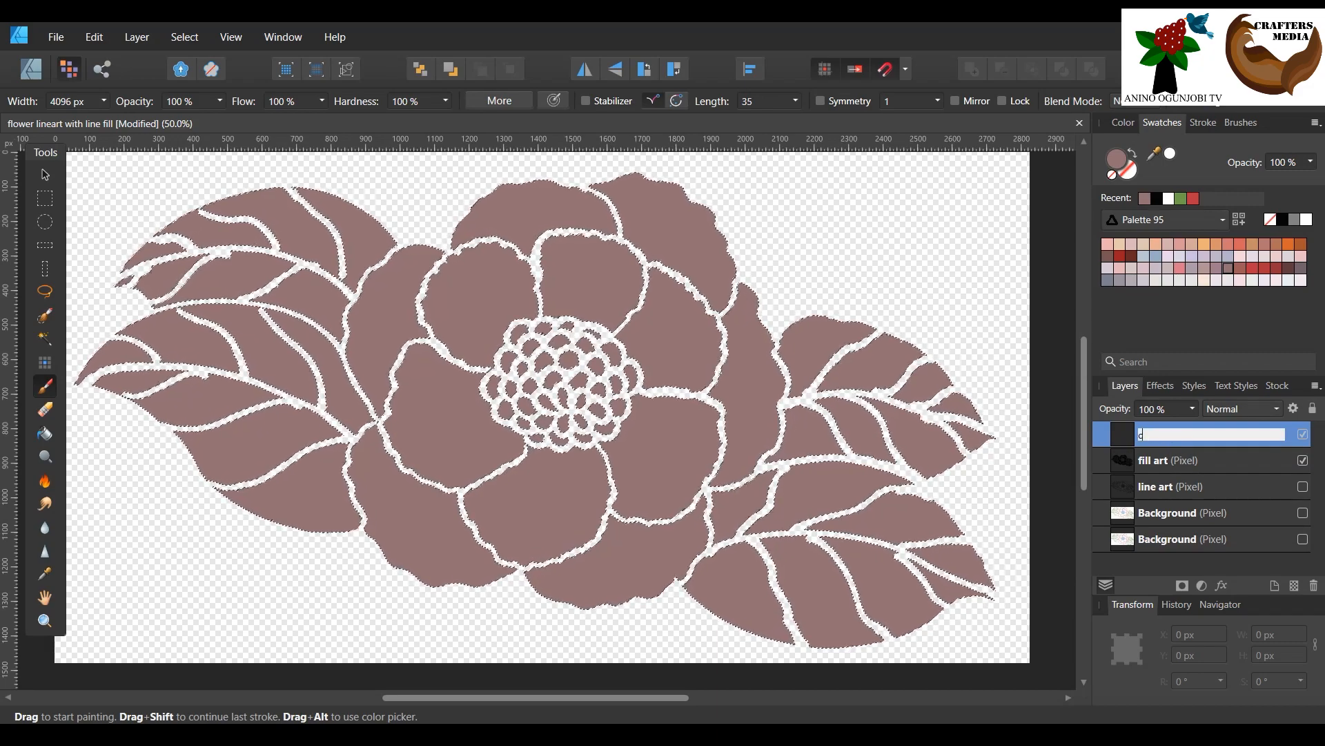
pyautogui.write('olour fi')
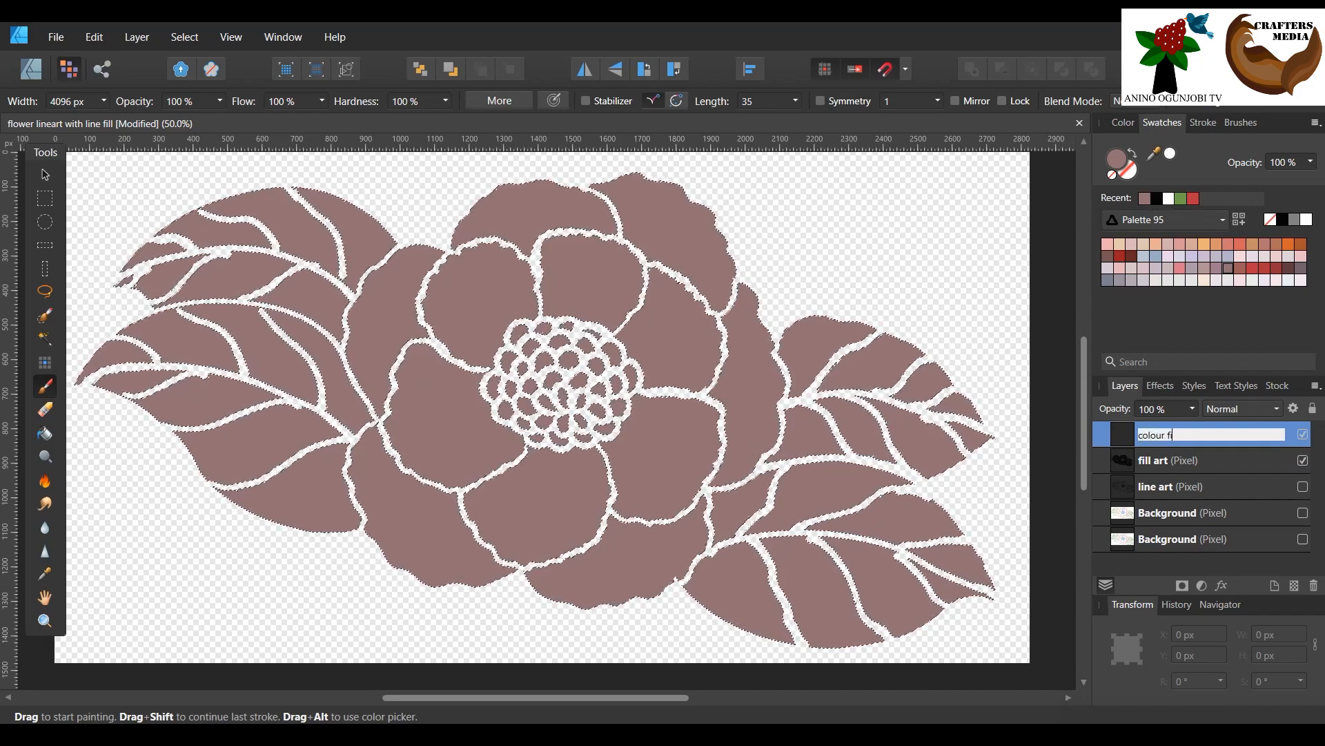
pyautogui.write('ll ')
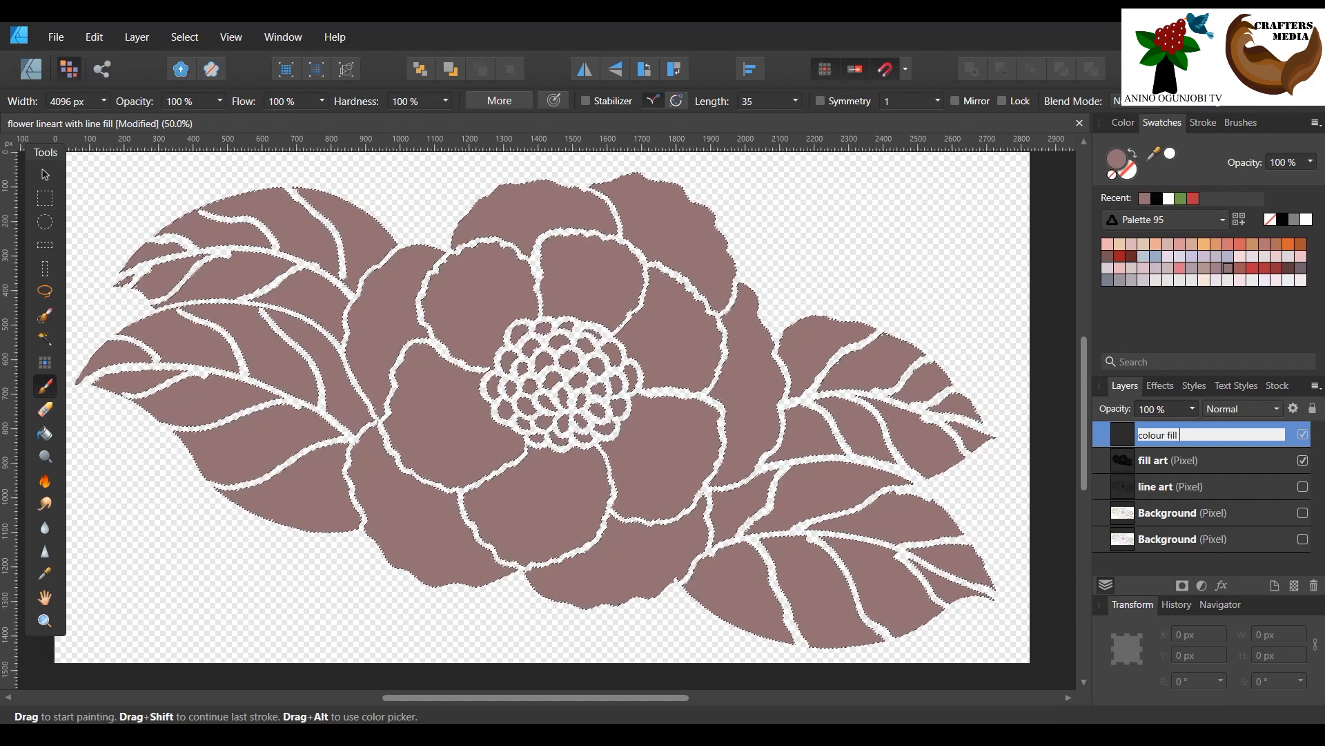
pyautogui.write('art')
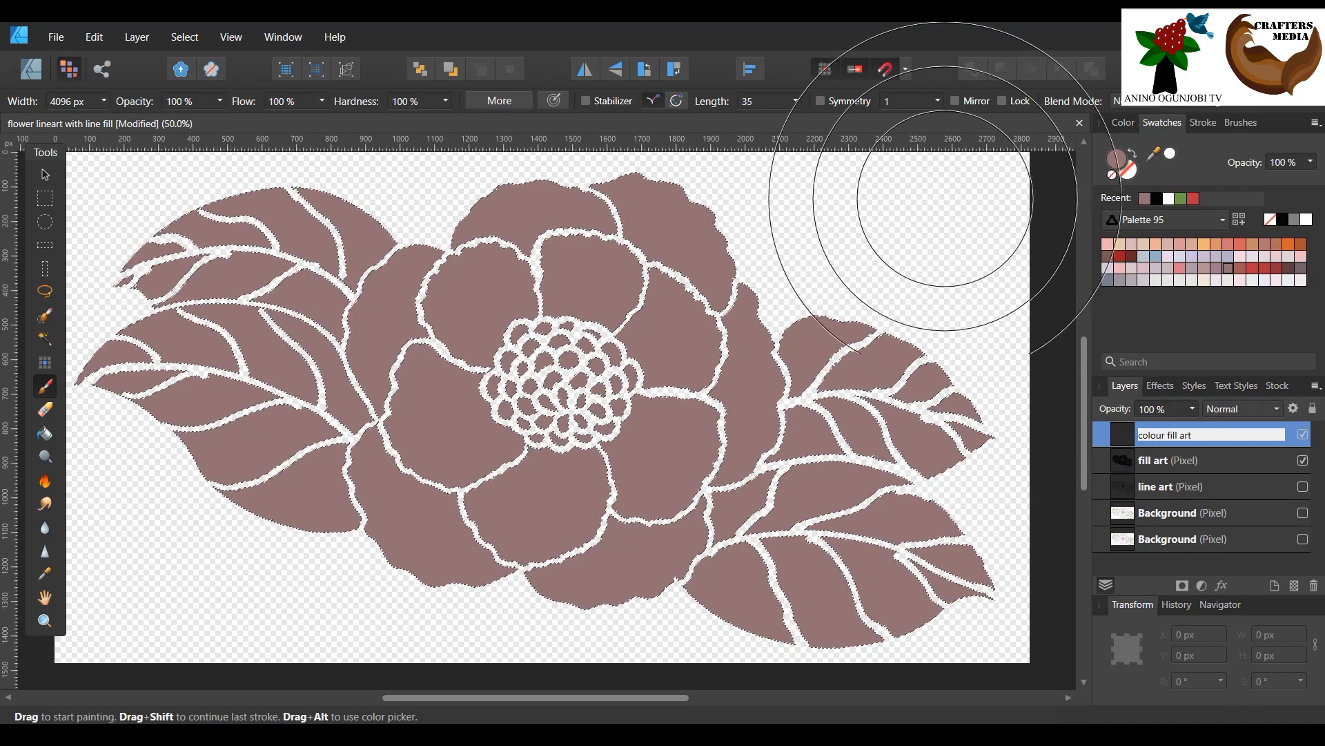
# Step: Switch to the Move tool and deselect the pixel selection around the petals and leaves
pyautogui.click(43, 176)
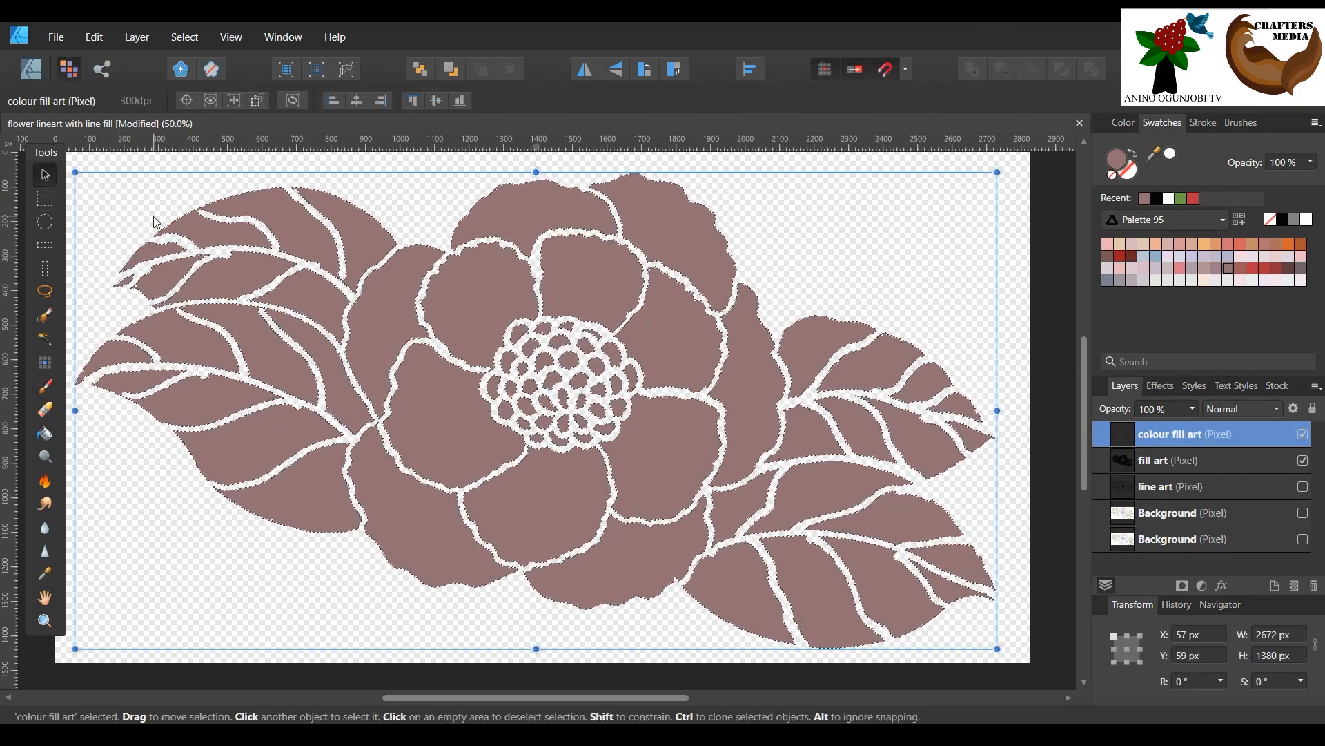
pyautogui.click(201, 43)
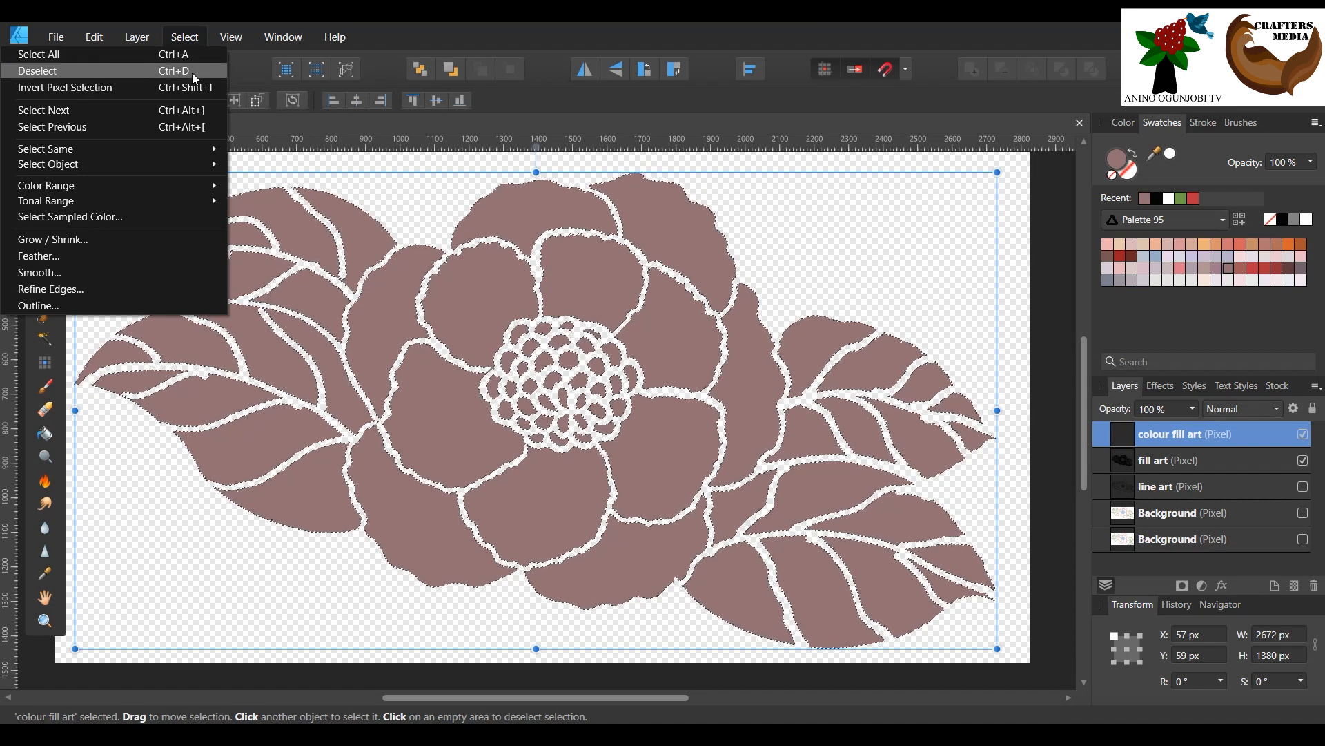
pyautogui.click(192, 71)
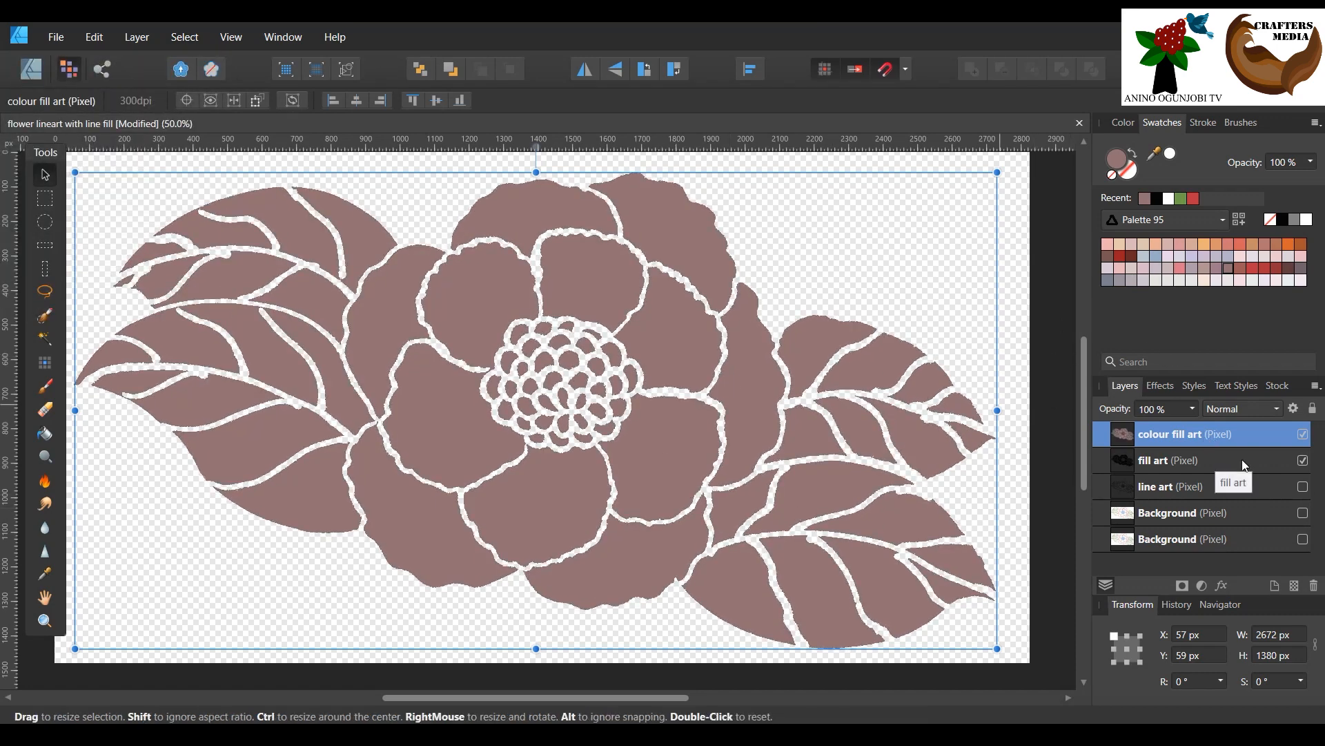
# Step: Duplicate the line art layer and show the copy, with the black fill art layer hidden
pyautogui.click(1219, 486)
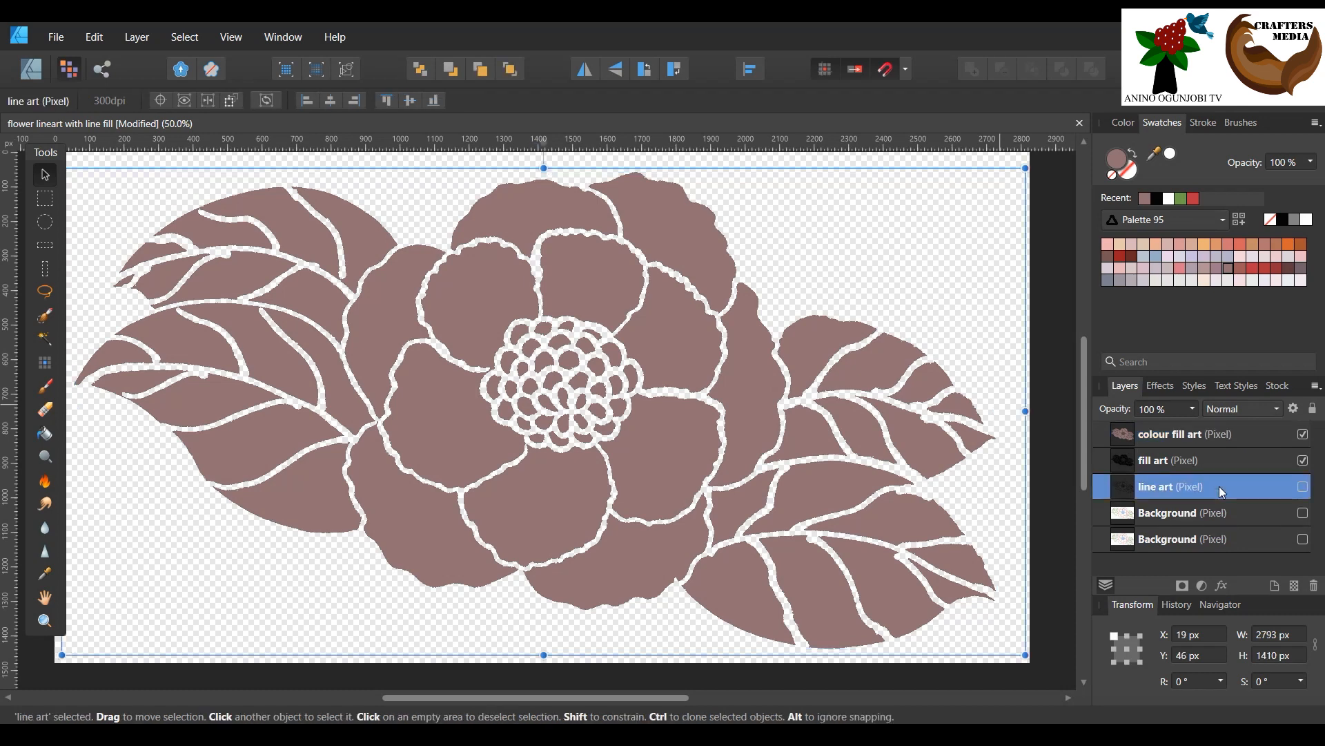
pyautogui.moveTo(1195, 457); pyautogui.dragTo(1167, 494)
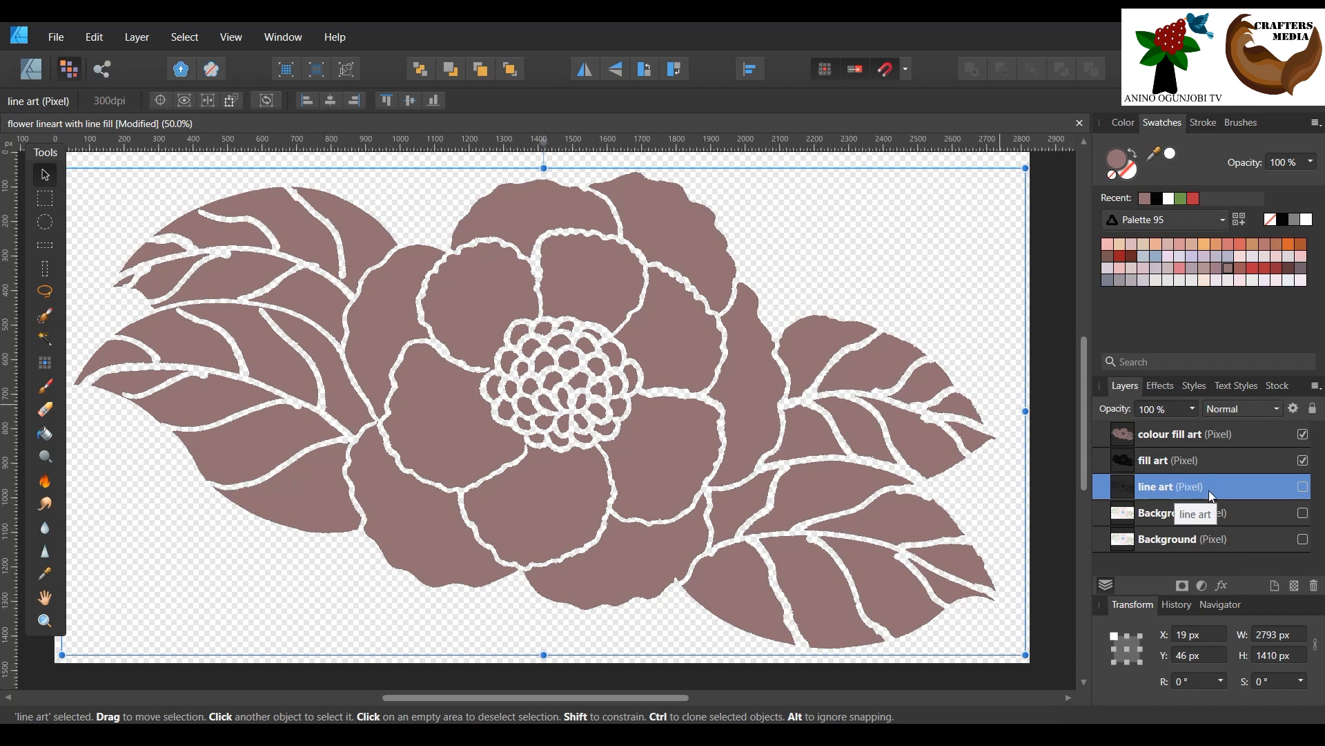
pyautogui.rightClick(1188, 492)
pyautogui.click(1176, 184)
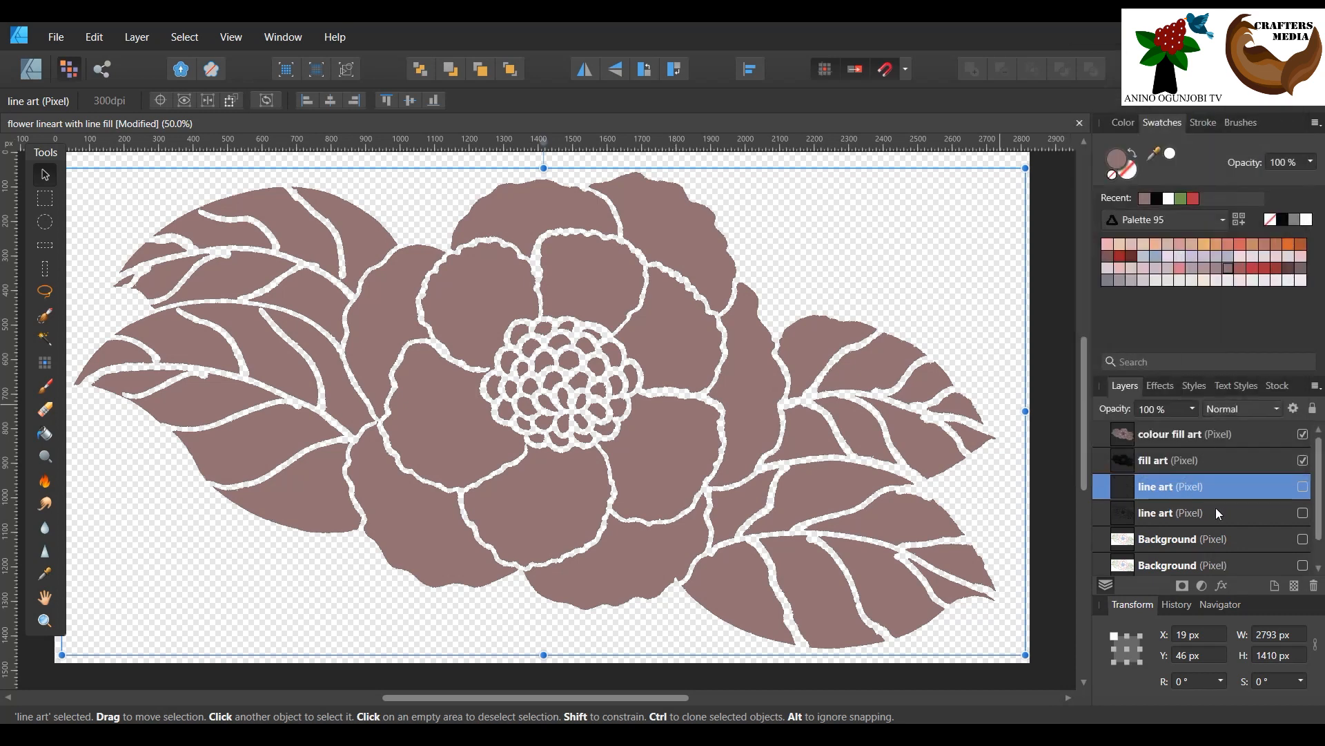
pyautogui.click(1303, 486)
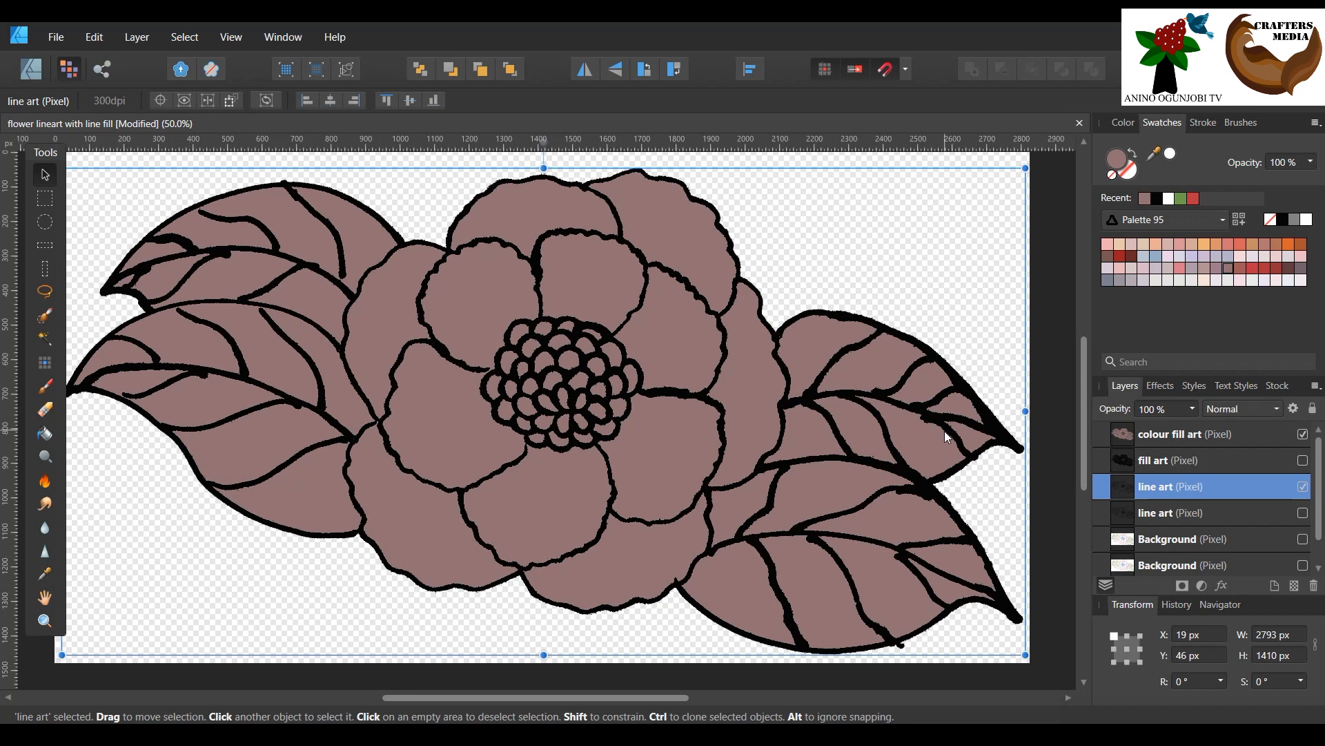
# Step: Duplicate the visible line art layer and bring the copy to the front of the layer stack
pyautogui.rightClick(1204, 490)
pyautogui.click(1141, 184)
pyautogui.click(511, 69)
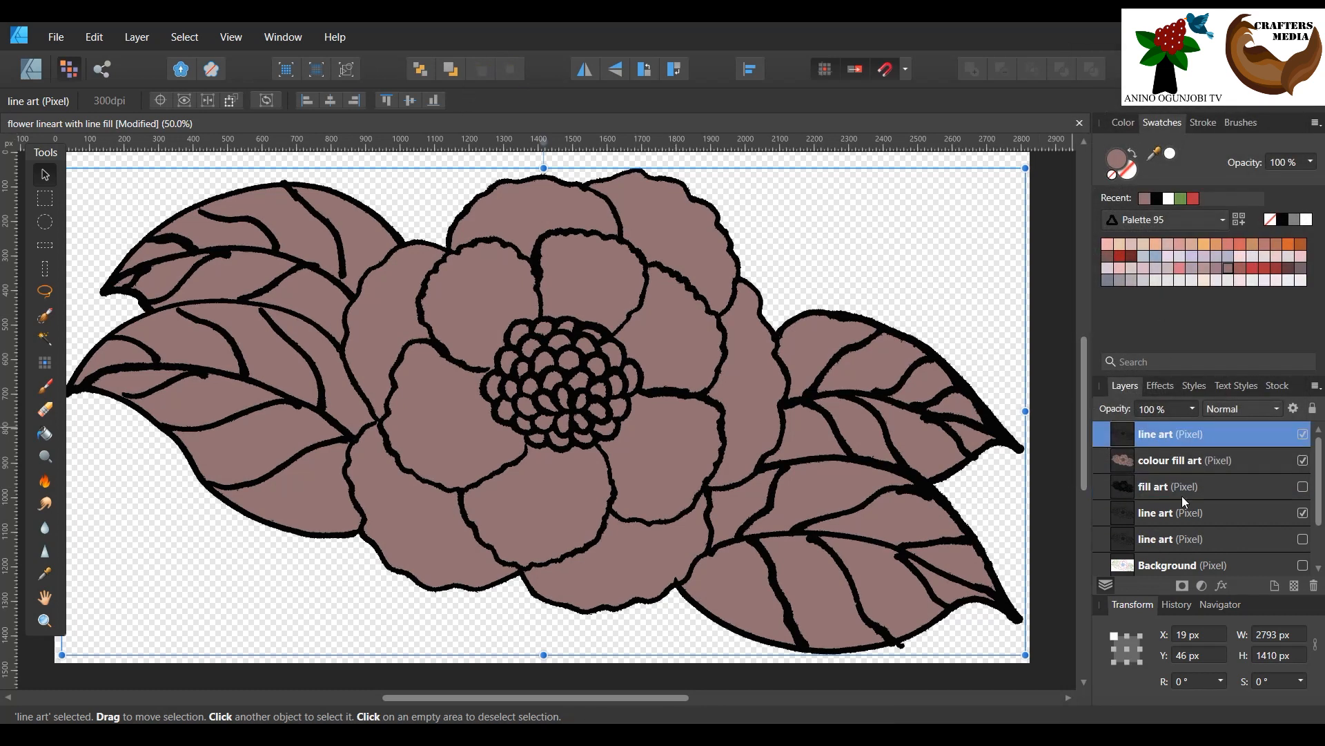
# Step: Duplicate the colour fill art layer beneath the top line art copy
pyautogui.click(1240, 452)
pyautogui.rightClick(1237, 449)
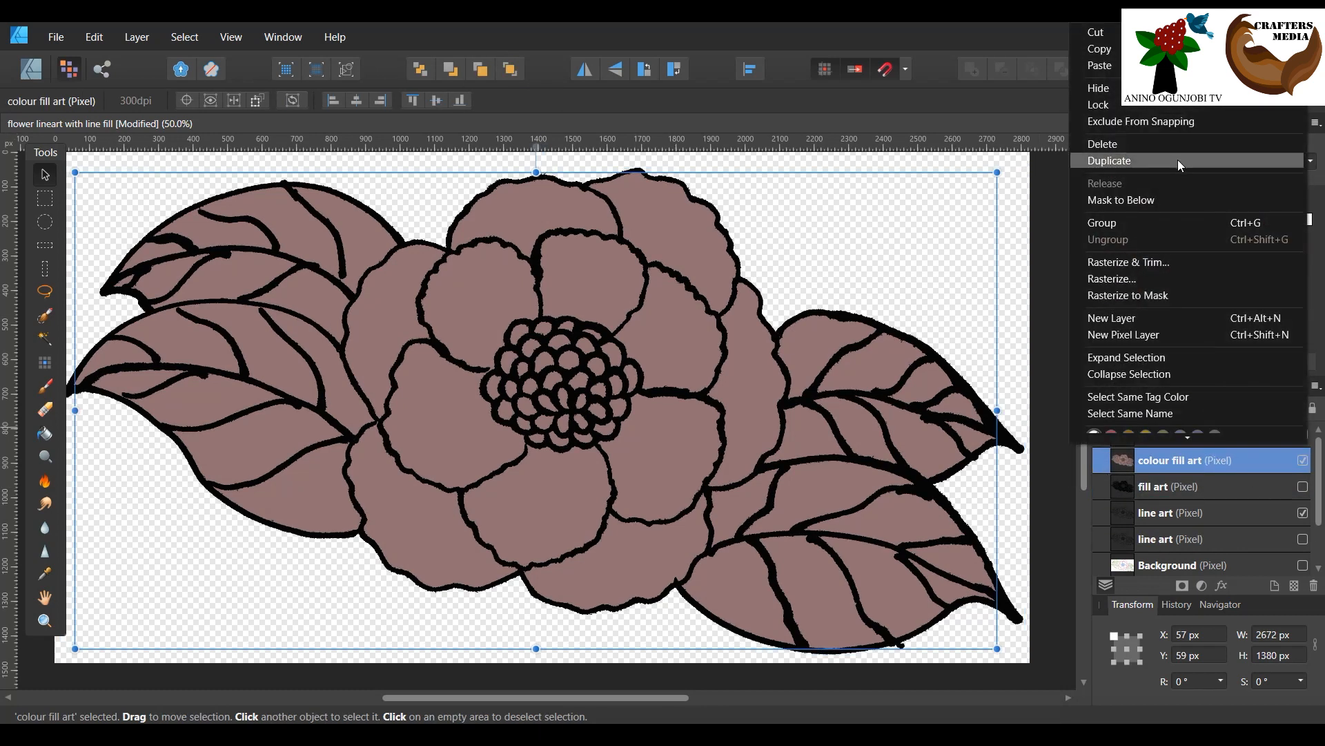
pyautogui.click(1178, 162)
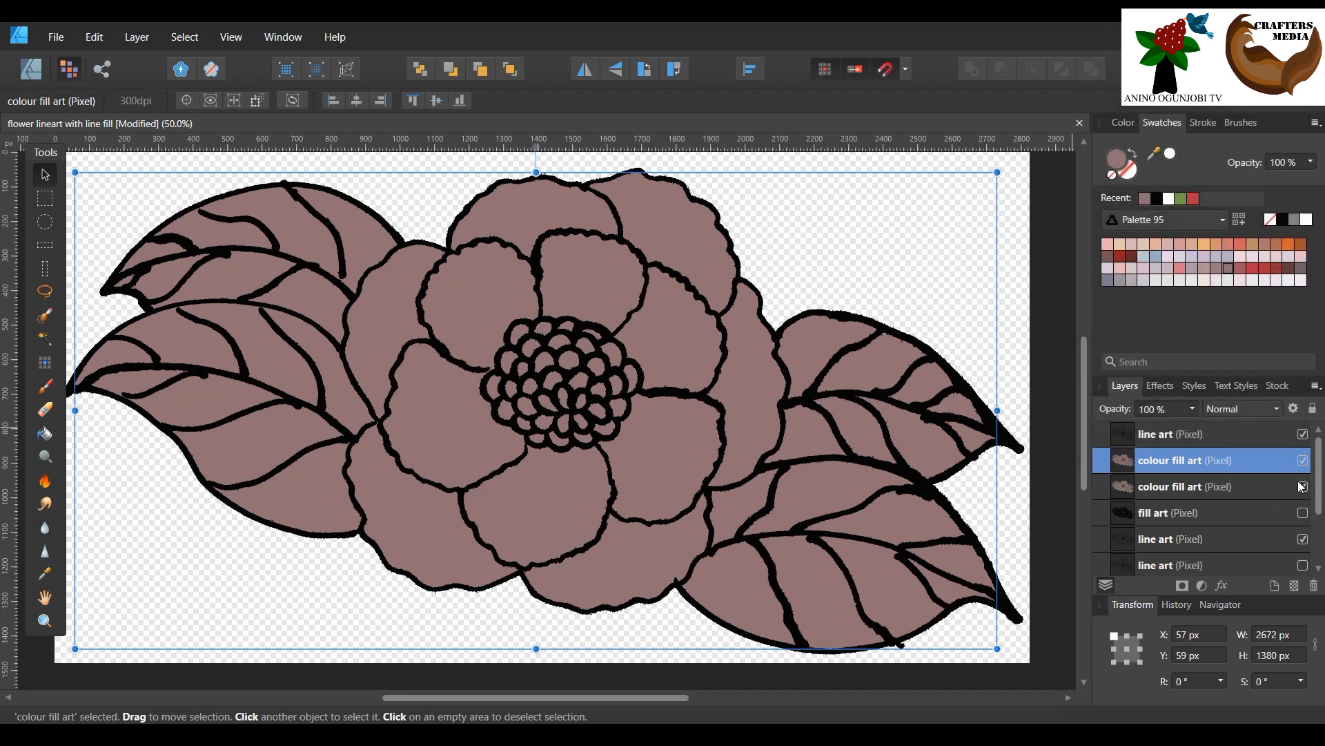
# Step: Hide the original colour fill art and the lower line art layers, and rename the visible colour copy as colour fill art 2
pyautogui.click(1303, 539)
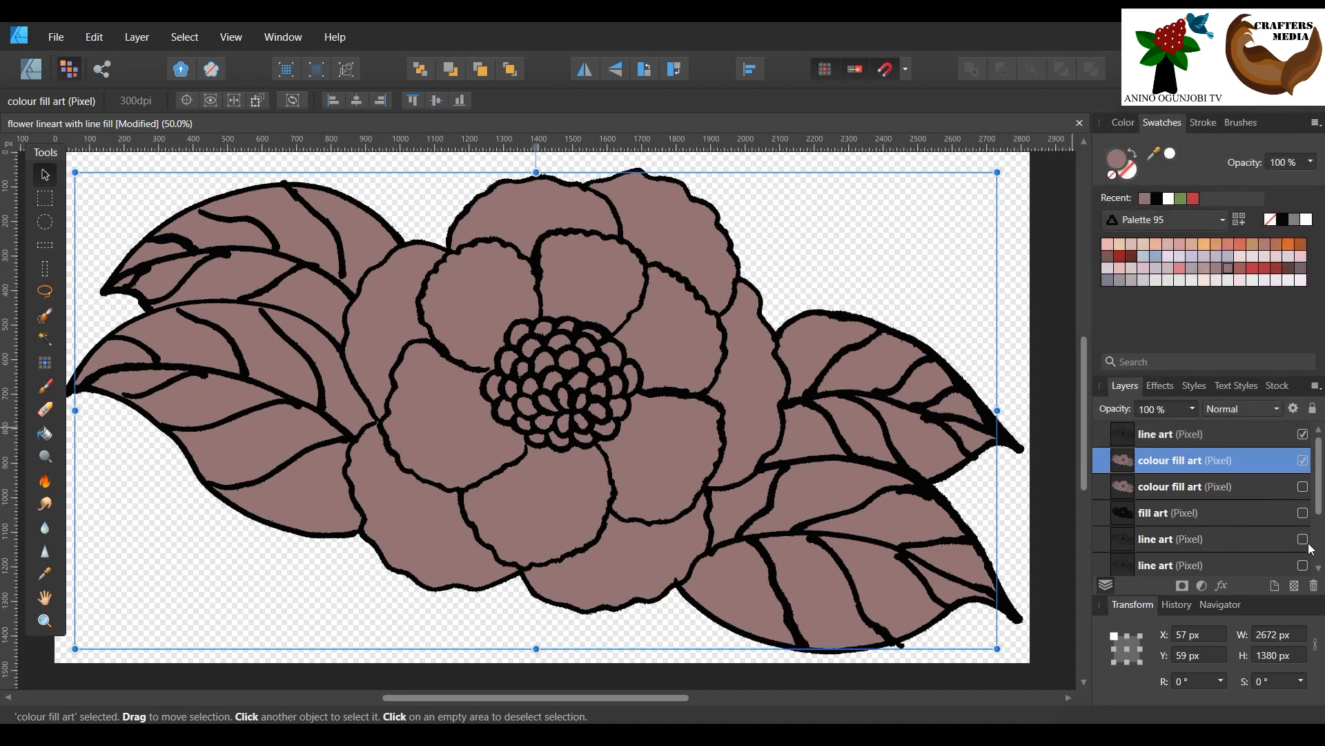
pyautogui.doubleClick(1222, 467)
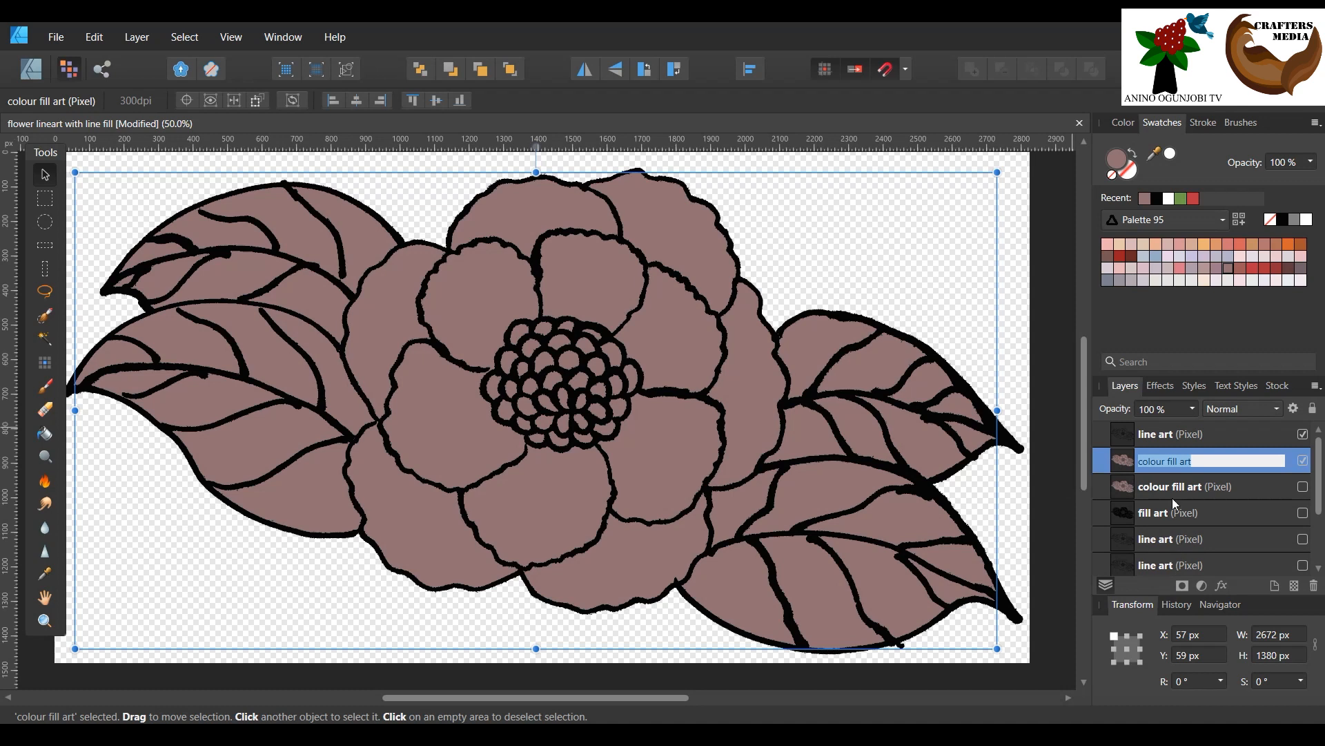
pyautogui.click(1171, 459)
pyautogui.press('Return')
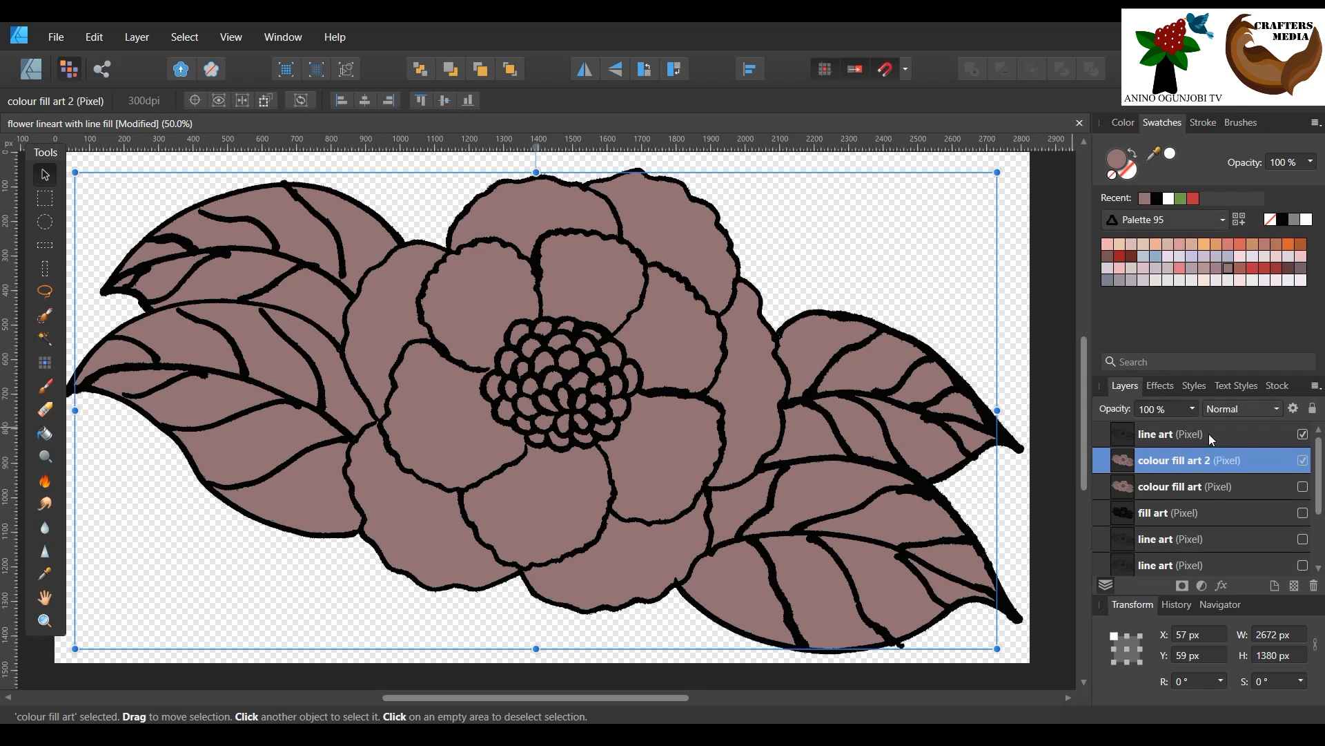
# Step: Rename the top line art layer as line art 2
pyautogui.doubleClick(1180, 435)
pyautogui.click(1180, 435)
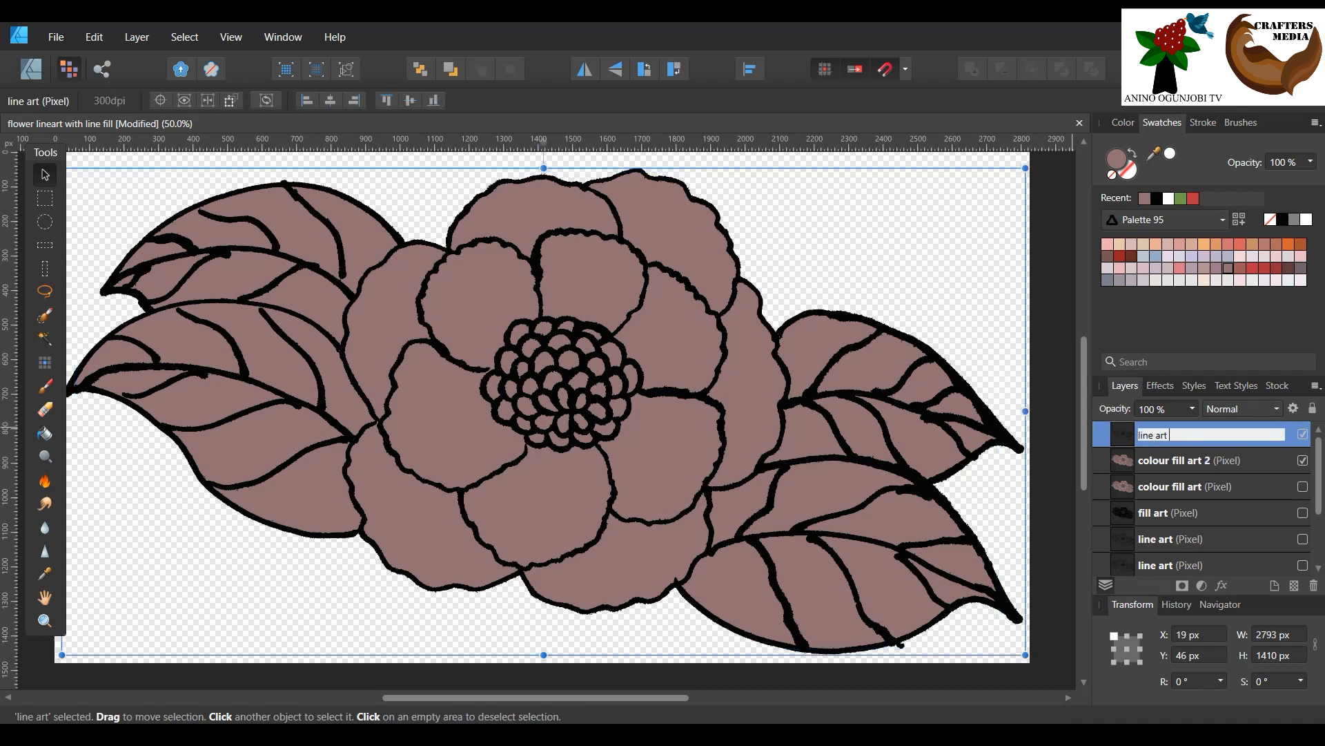
pyautogui.write('2')
pyautogui.press('Return')
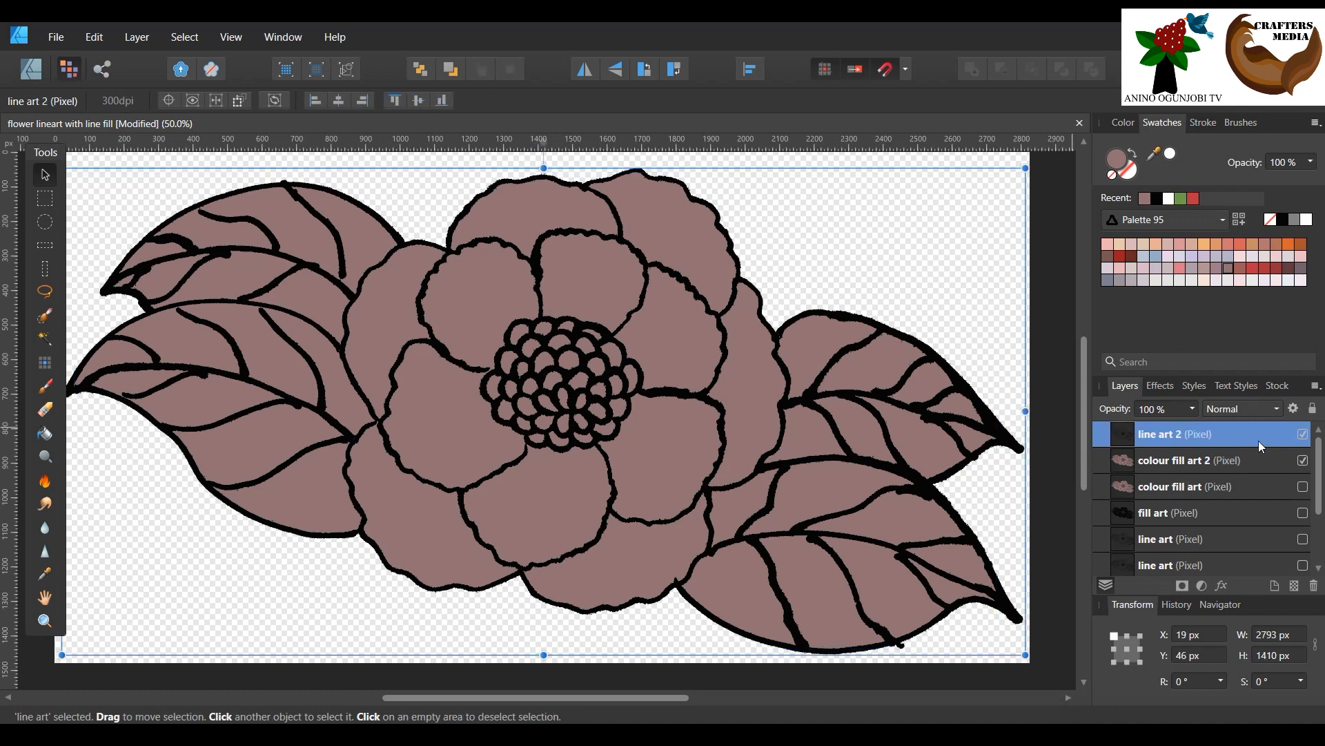
# Step: Flood-select the black outlines of the flower and leaves on the line art 2 layer
pyautogui.click(1176, 460)
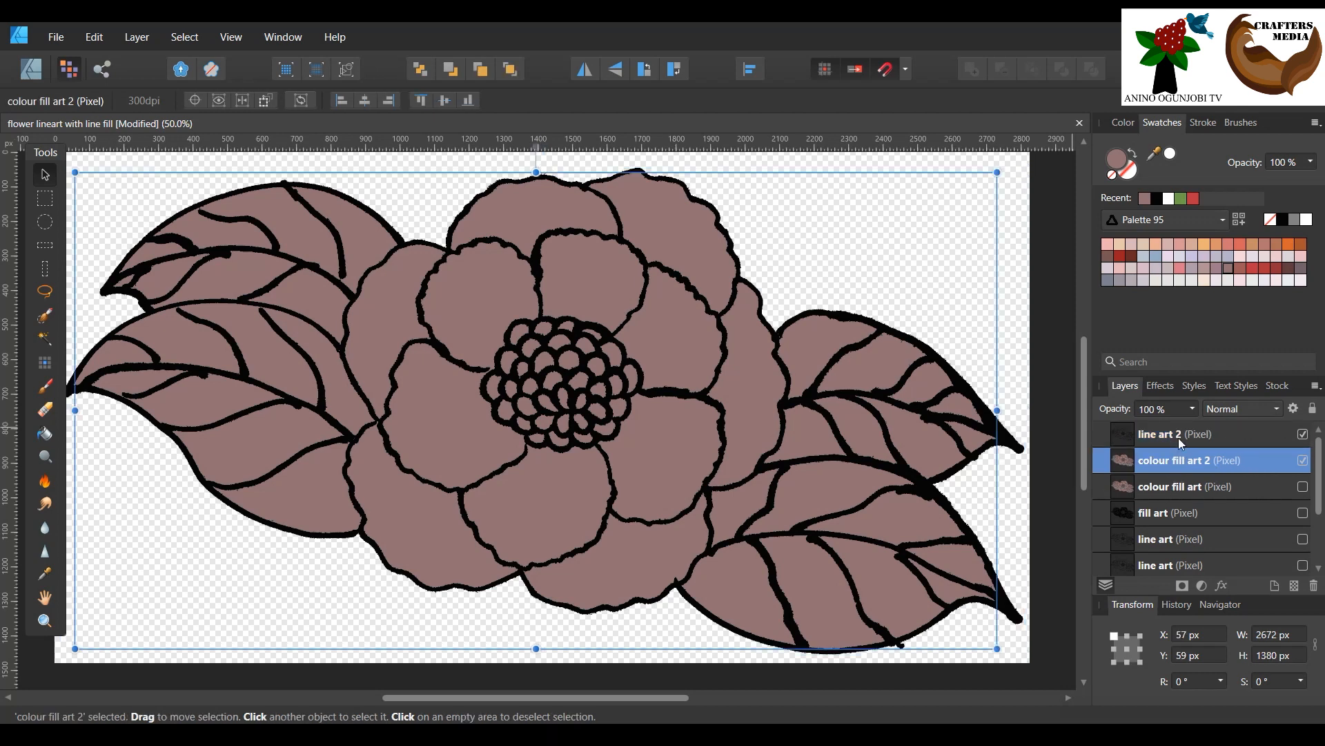
pyautogui.click(1178, 437)
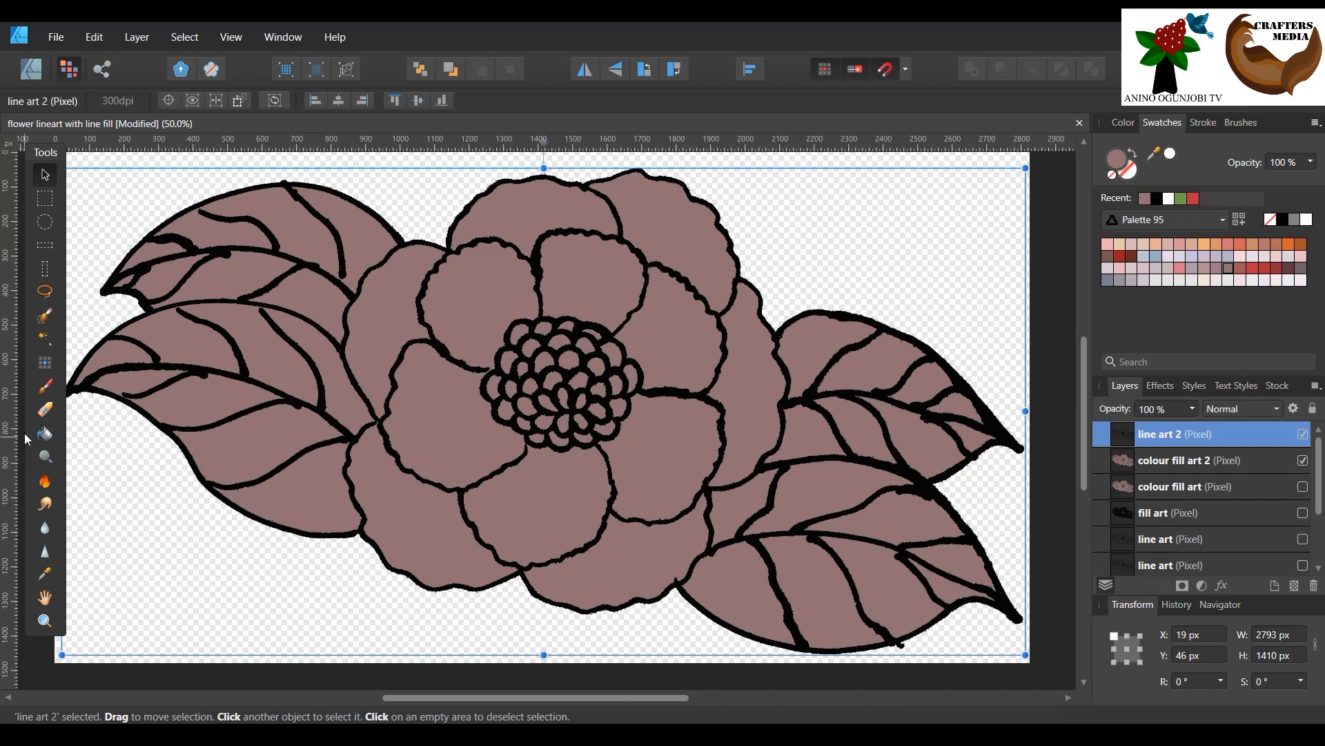
pyautogui.click(34, 339)
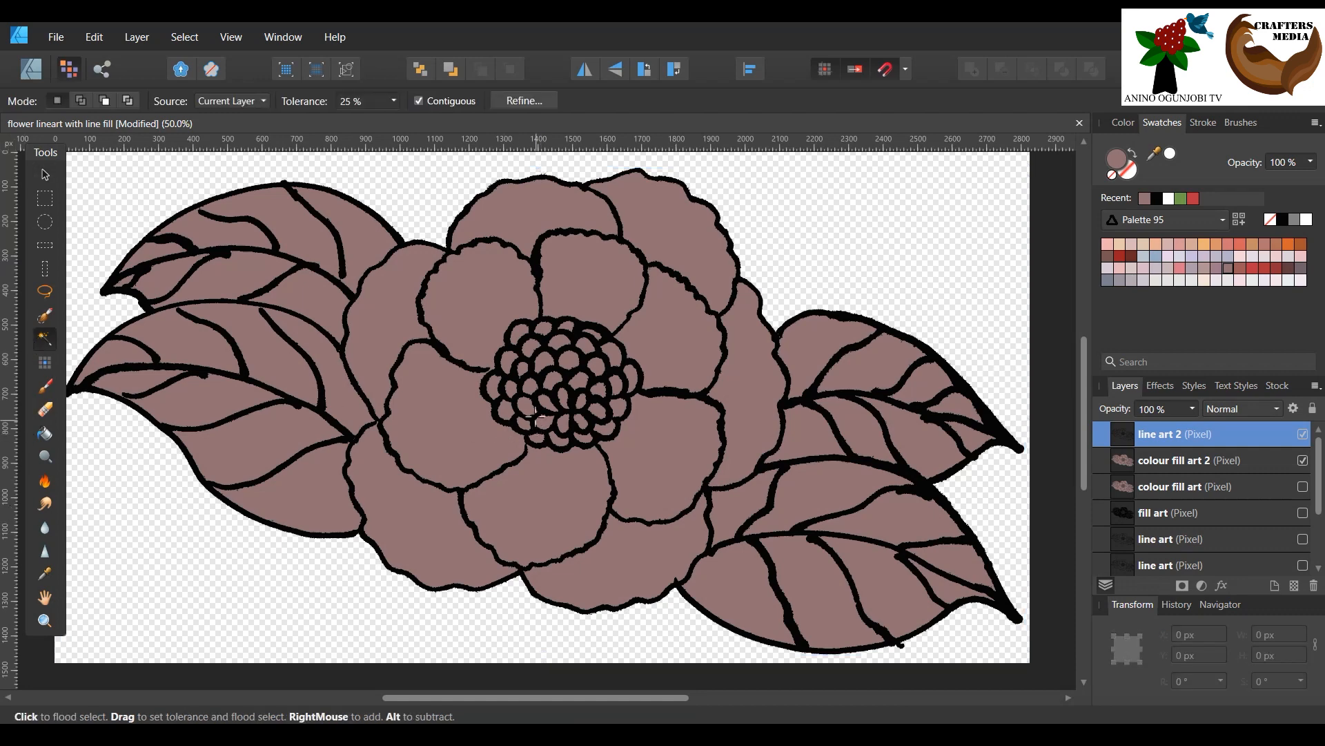
pyautogui.click(509, 347)
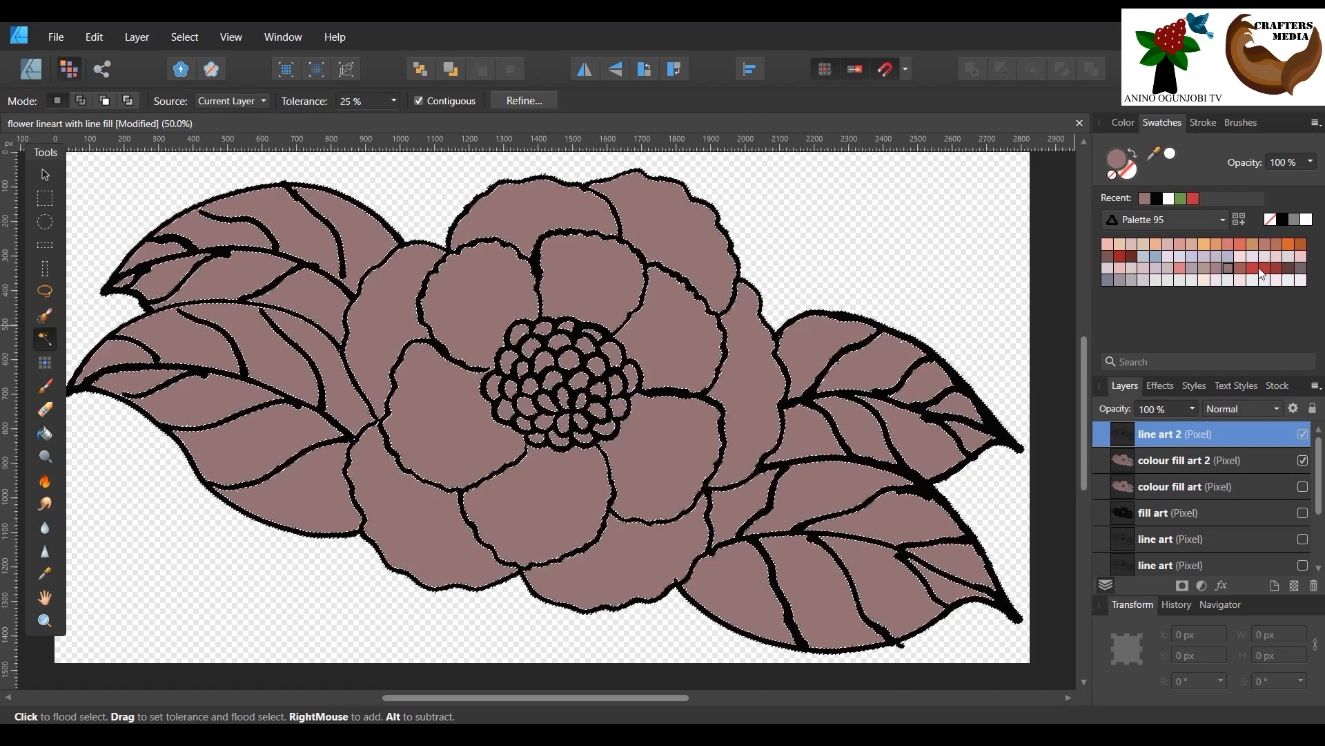
# Step: Choose light blue from Palette 95 and paint the selected outlines on line art 2 with the Paint Brush
pyautogui.click(1254, 269)
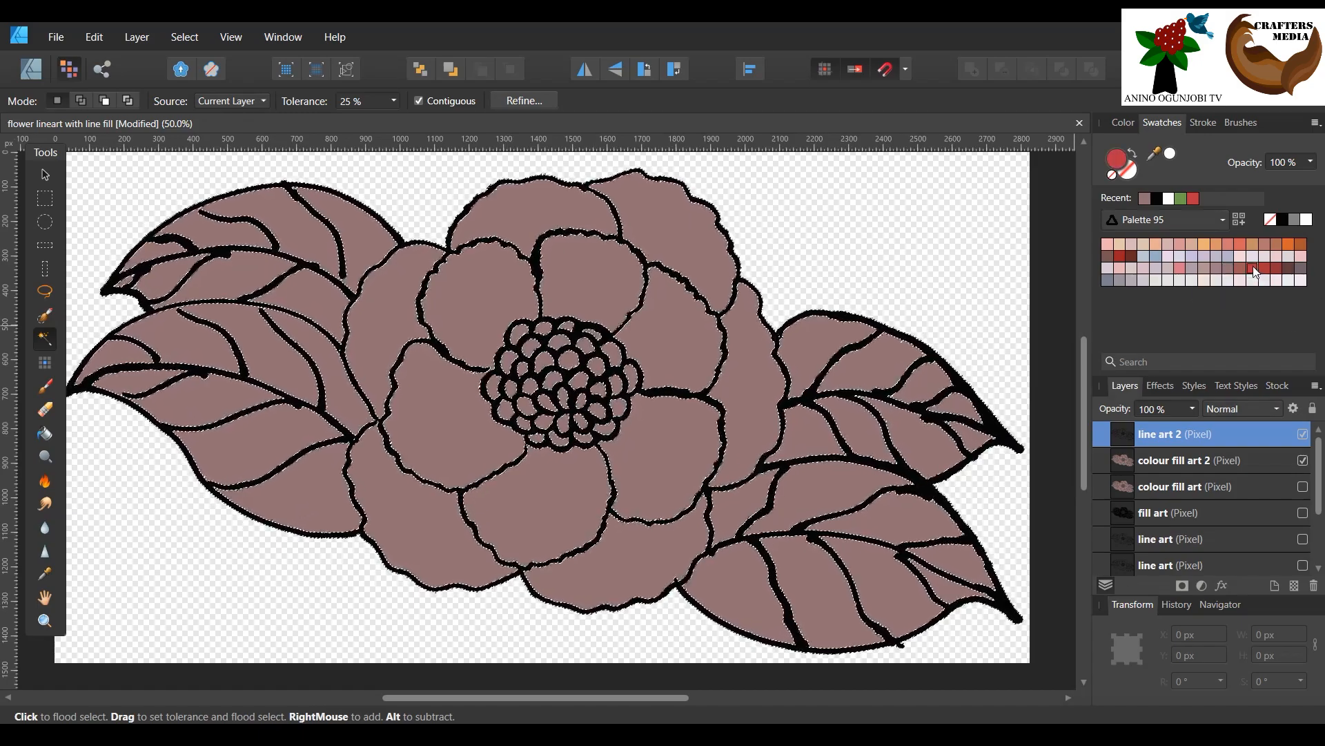
pyautogui.click(1106, 280)
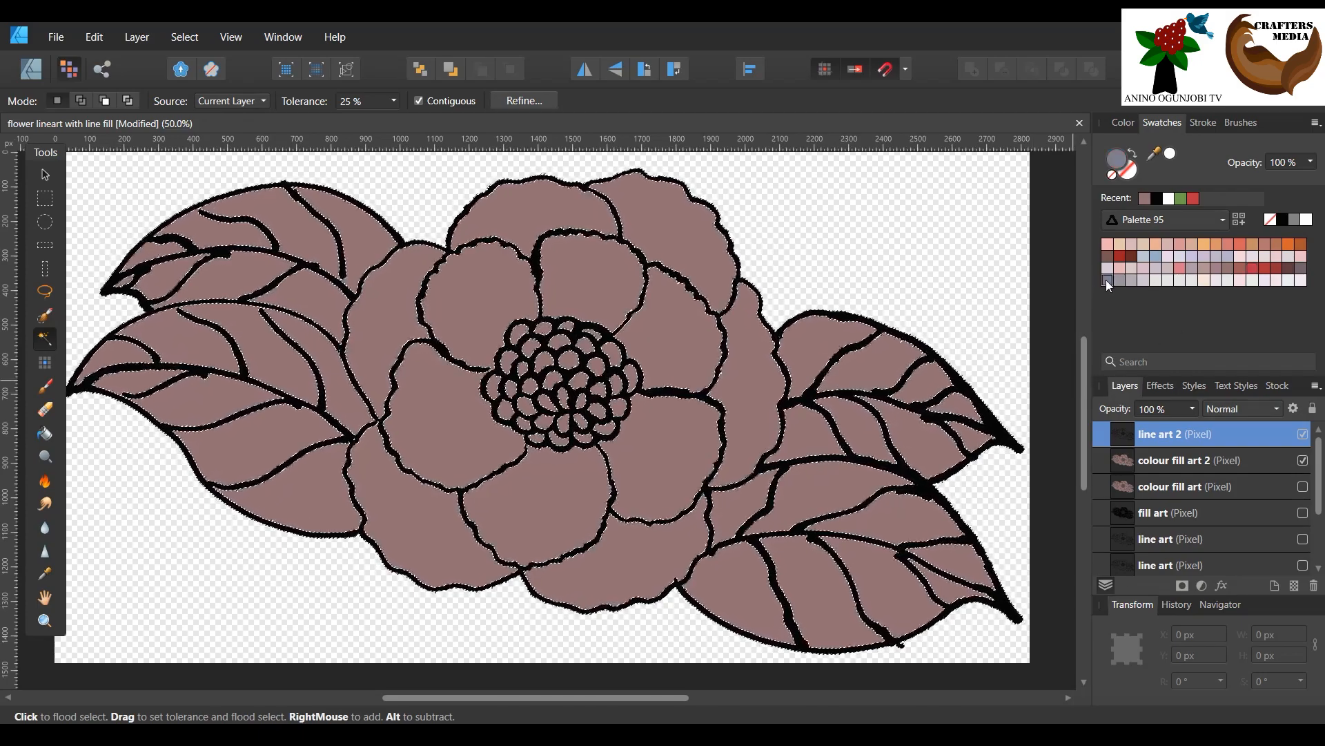
pyautogui.click(1156, 256)
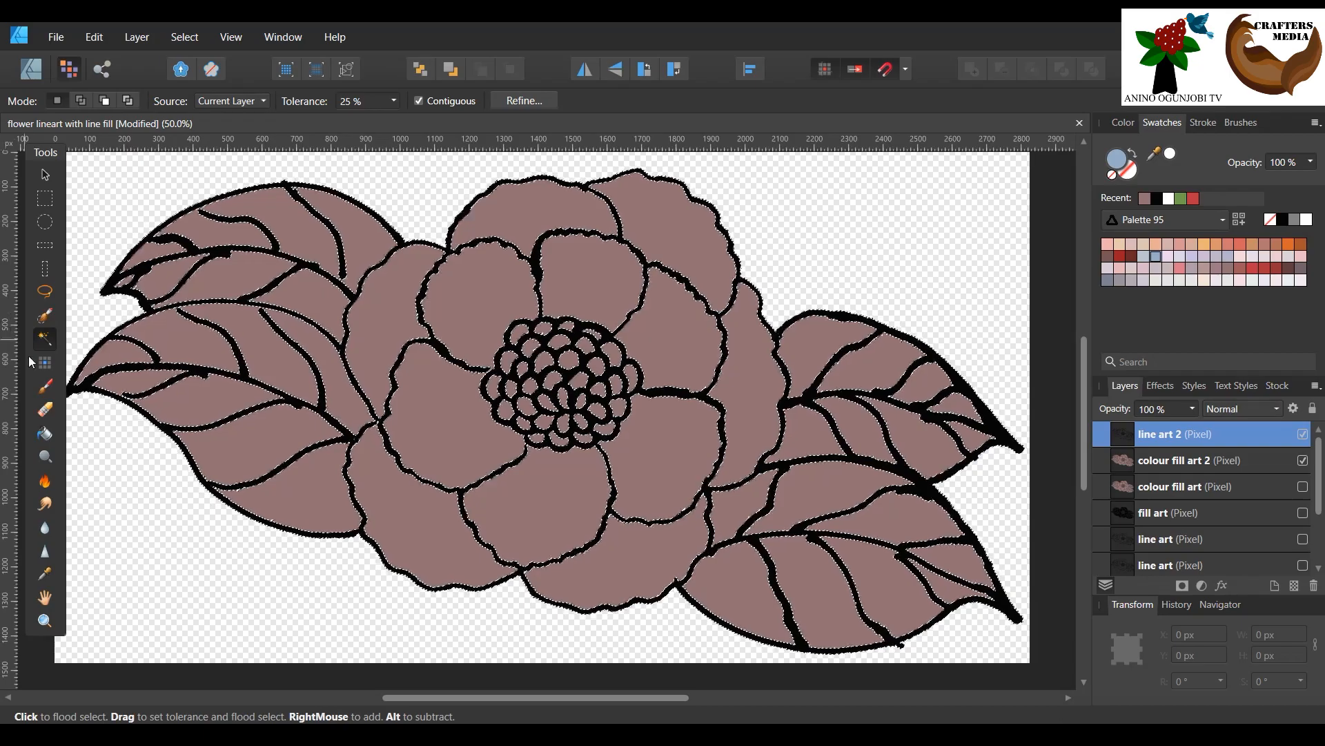
pyautogui.press('b')
pyautogui.moveTo(775, 424)
pyautogui.mouseDown()
pyautogui.moveTo(190, 323)
pyautogui.moveTo(558, 617)
pyautogui.moveTo(902, 292)
pyautogui.moveTo(177, 388)
pyautogui.moveTo(1075, 627)
pyautogui.moveTo(177, 283)
pyautogui.mouseUp()
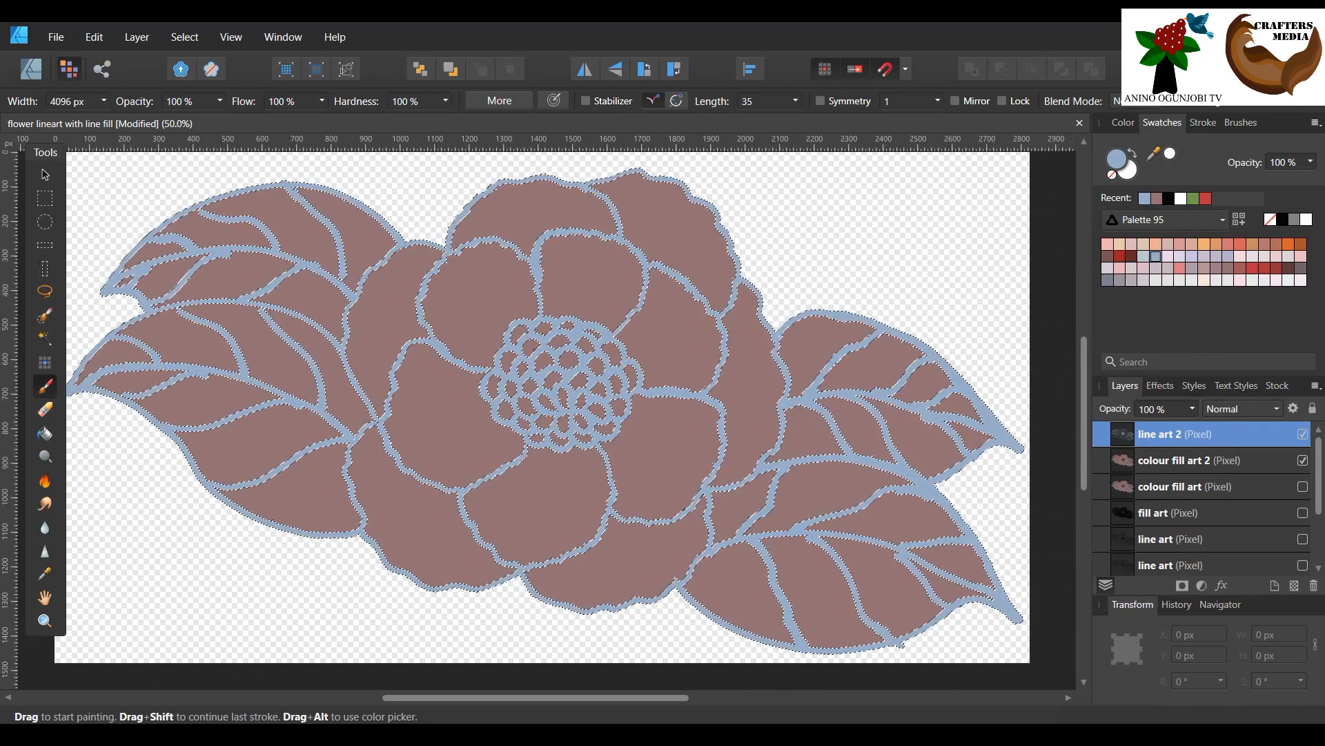
# Step: Make colour fill art 2 the active layer and clear the pixel selection around the outlines
pyautogui.click(1236, 461)
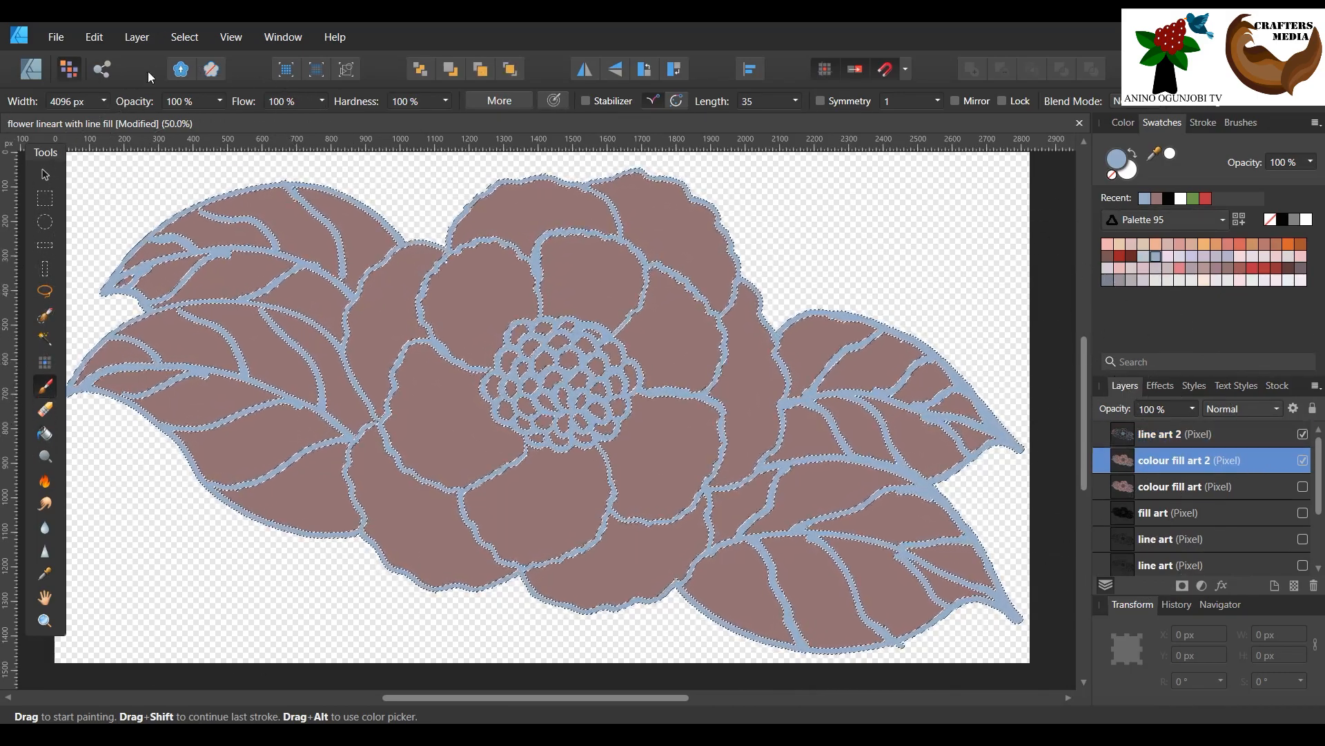
pyautogui.click(105, 40)
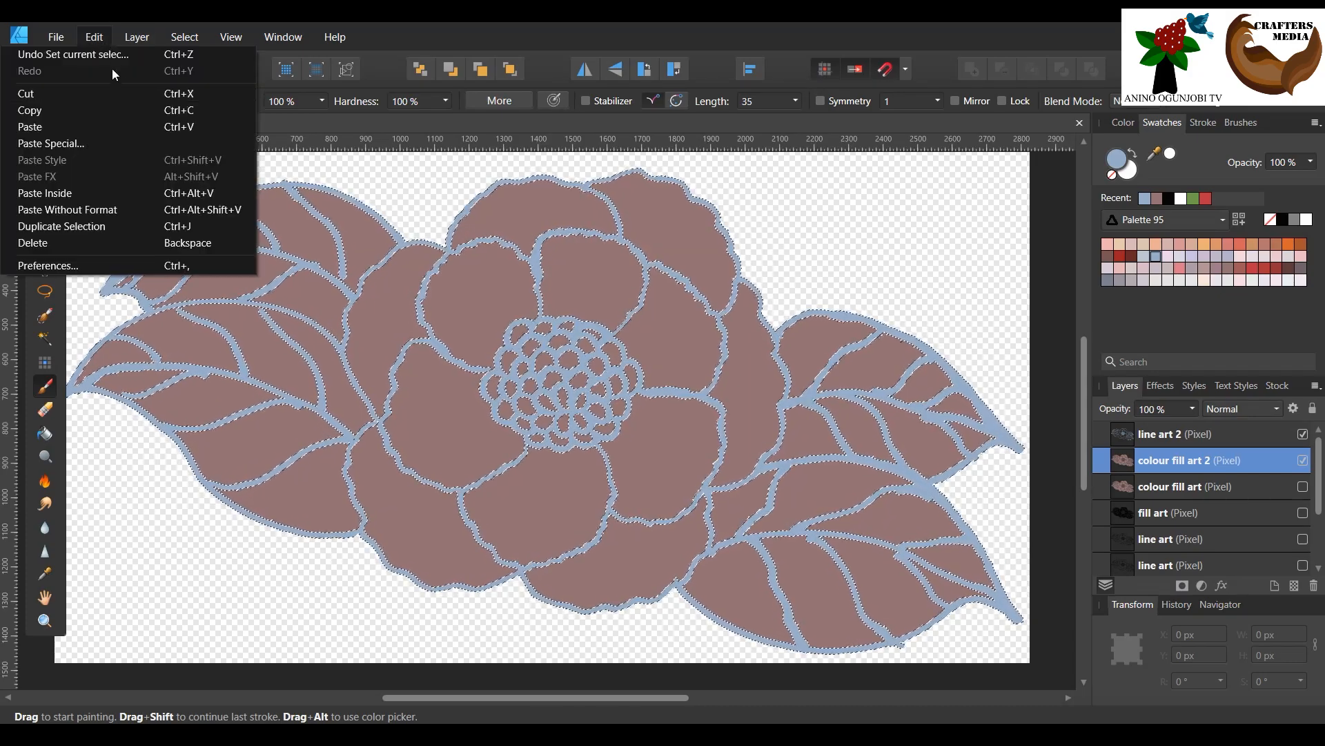
pyautogui.moveTo(184, 40)
pyautogui.click(139, 69)
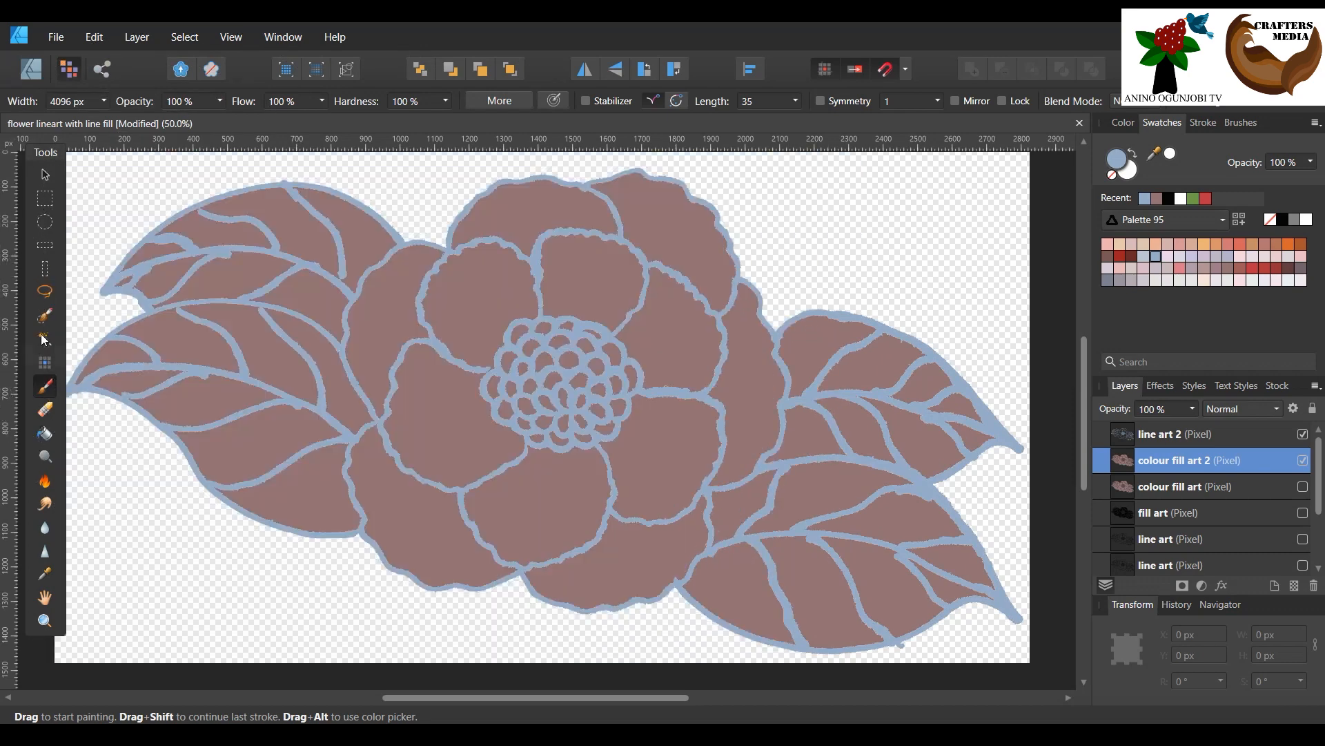
# Step: Flood-select the transparent area on colour fill art 2 and invert the selection to cover the petals and leaves
pyautogui.press('w')
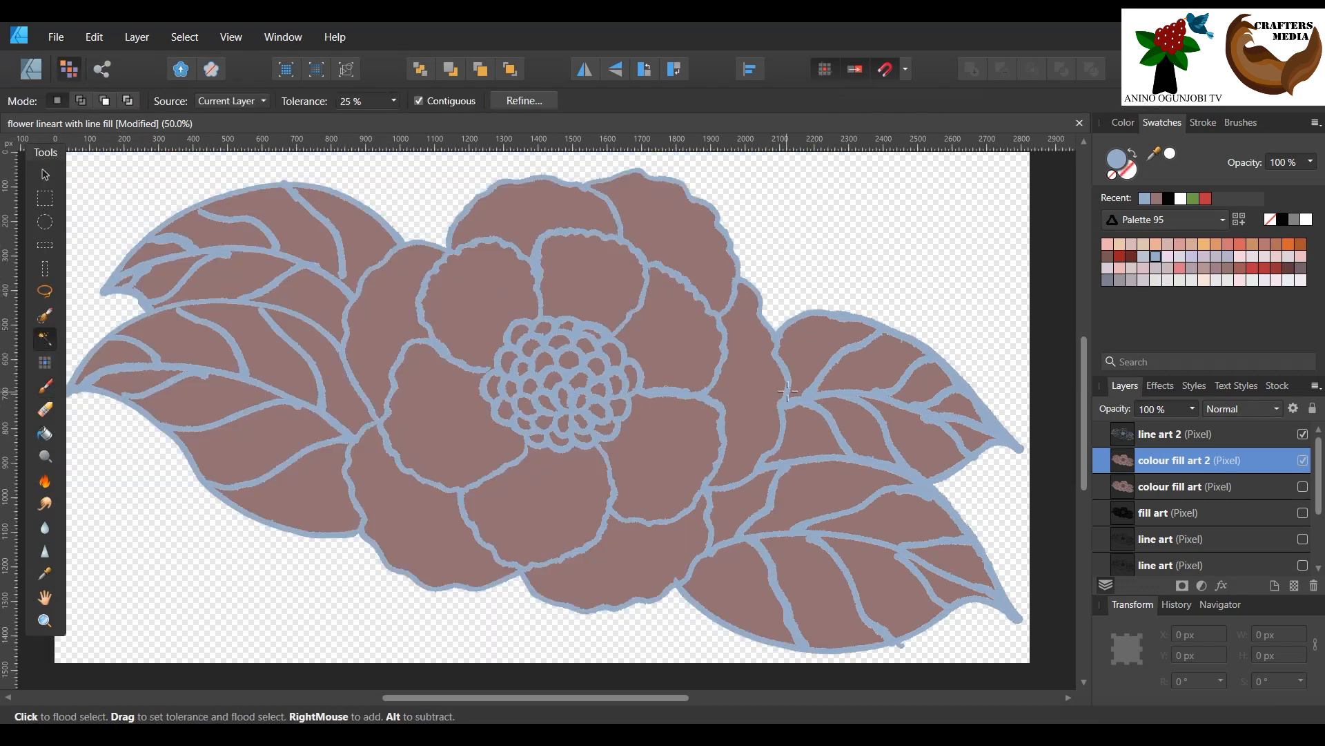
pyautogui.click(759, 233)
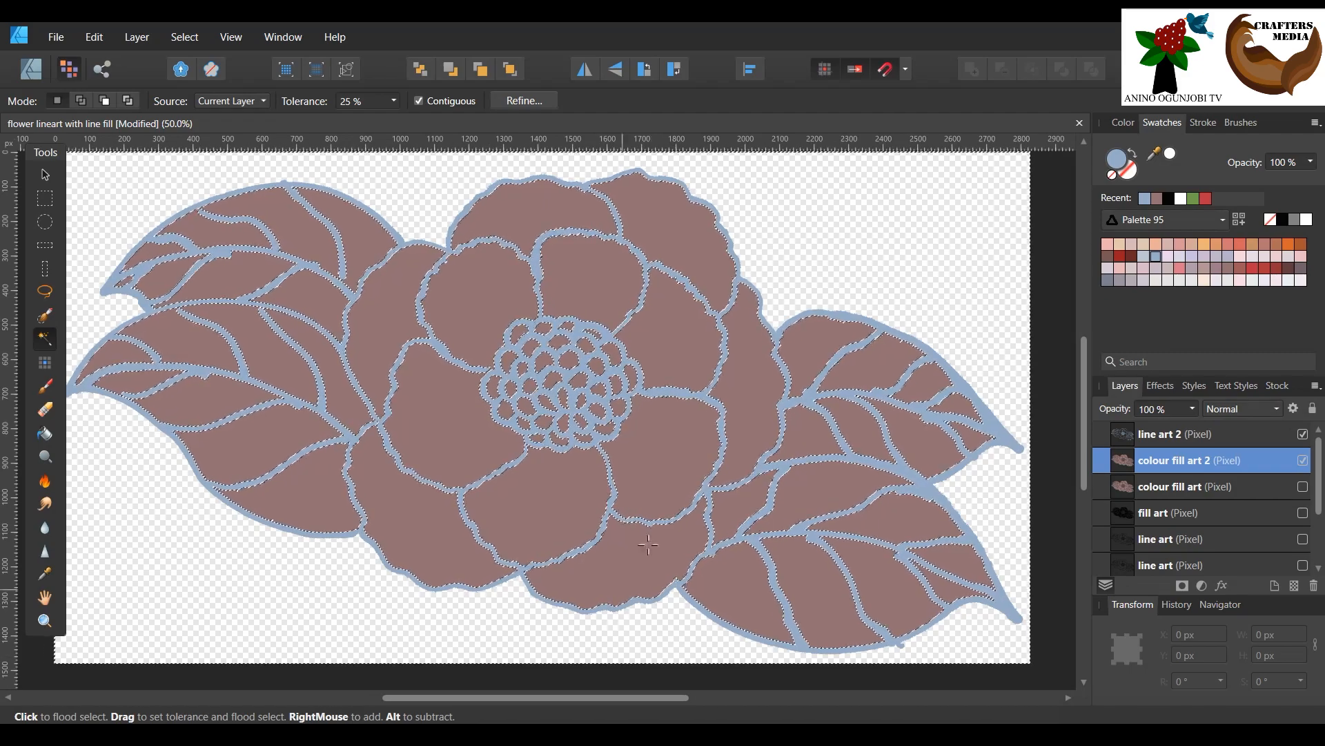
pyautogui.click(185, 36)
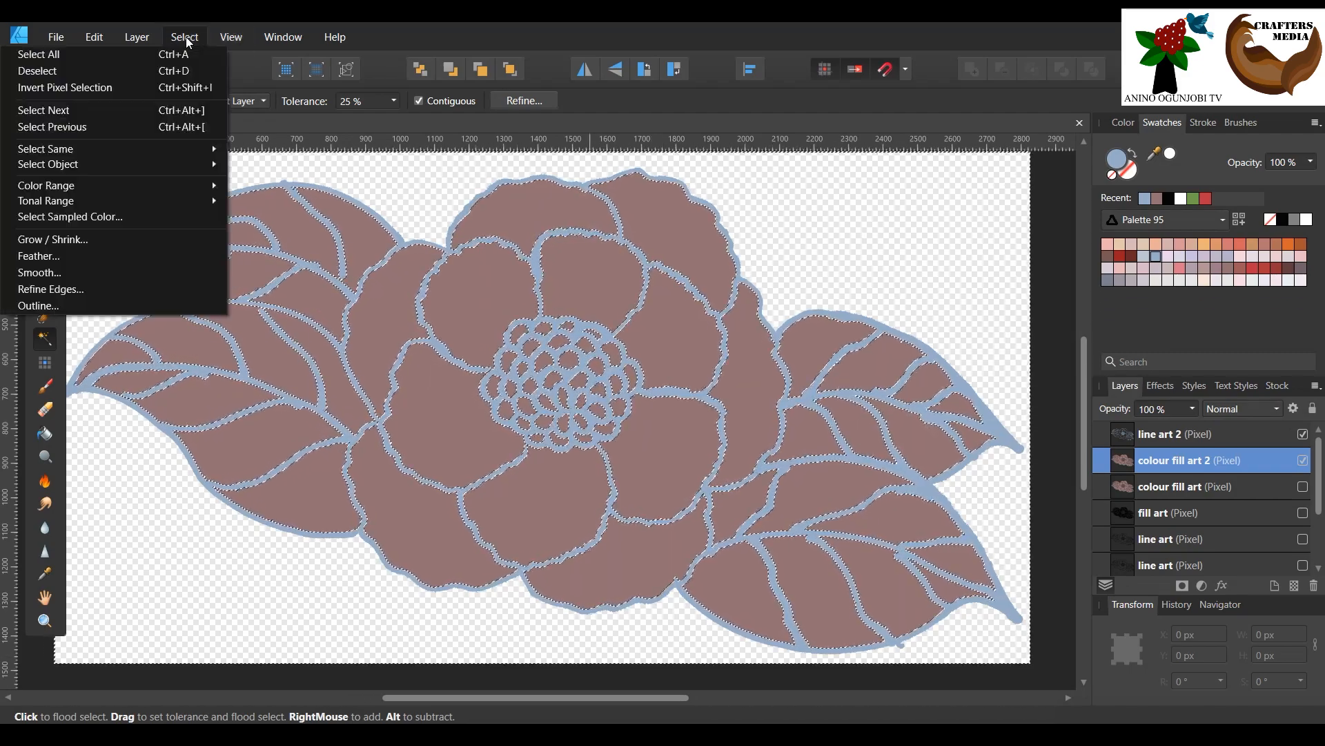
pyautogui.click(142, 87)
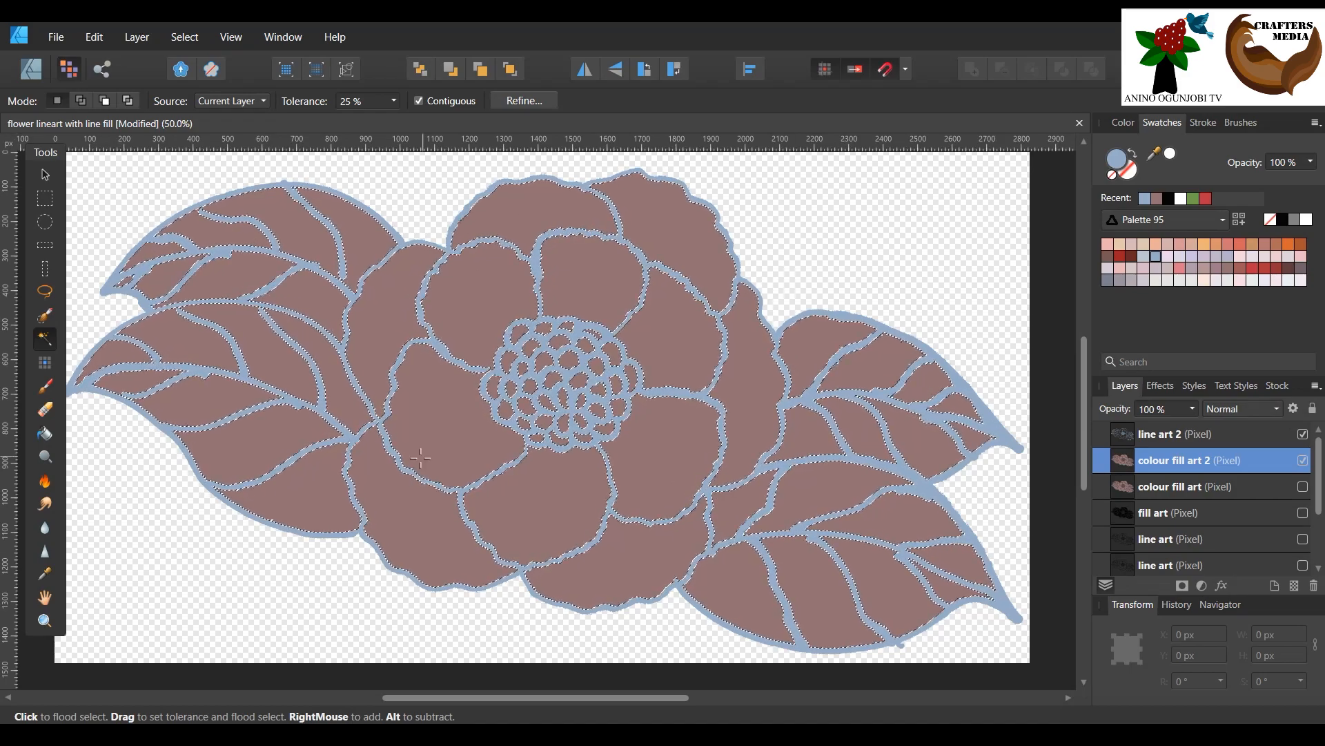
# Step: Paint the selected petals and leaves light blue on colour fill art 2, deselect the pixels and return to the Move tool
pyautogui.click(43, 387)
pyautogui.click(176, 347)
pyautogui.moveTo(176, 347)
pyautogui.mouseDown()
pyautogui.moveTo(357, 350)
pyautogui.moveTo(597, 400)
pyautogui.moveTo(826, 526)
pyautogui.mouseUp()
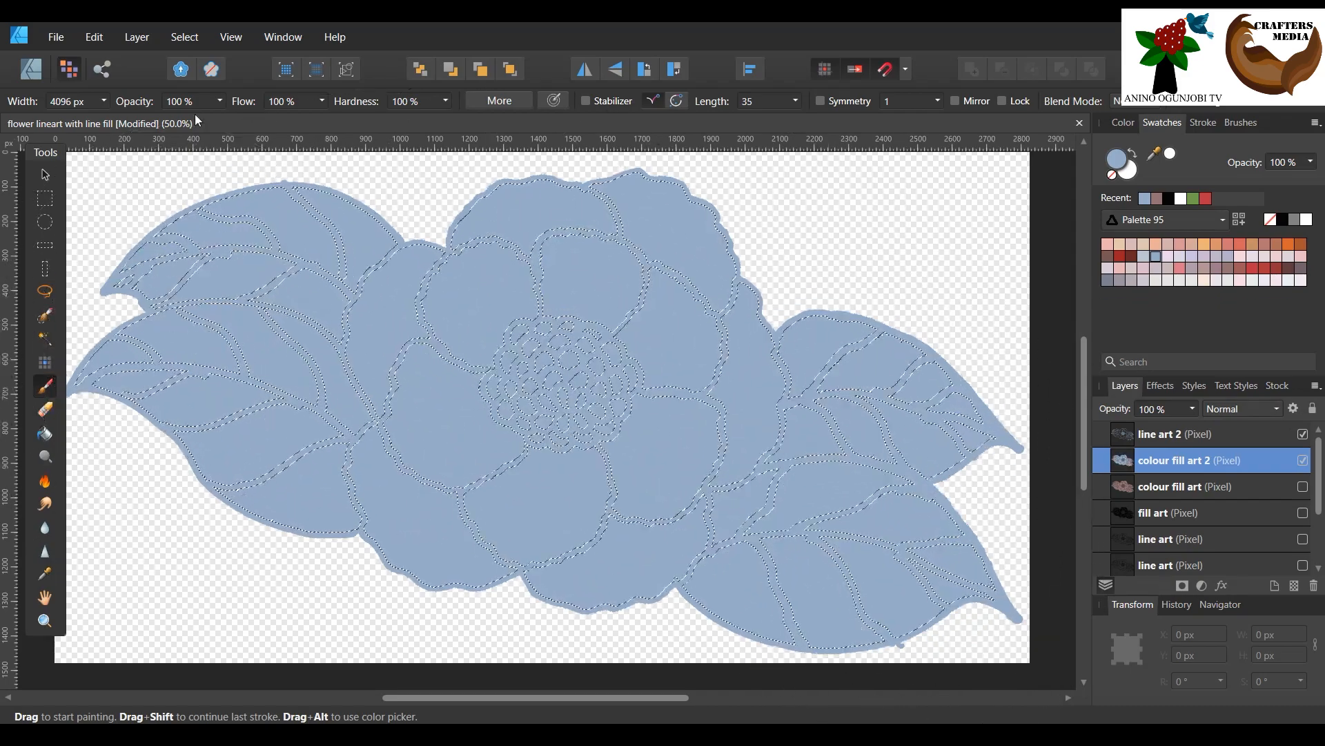
pyautogui.click(184, 37)
pyautogui.click(180, 71)
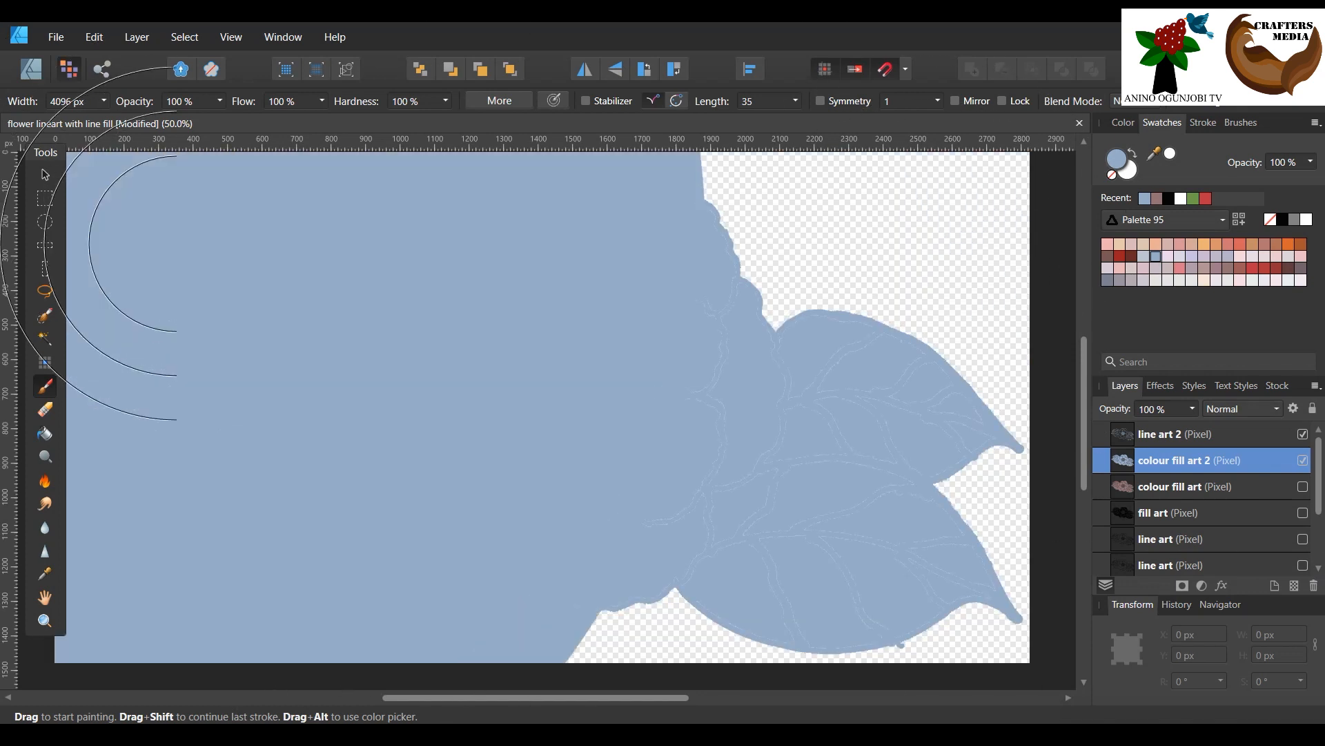
pyautogui.click(44, 174)
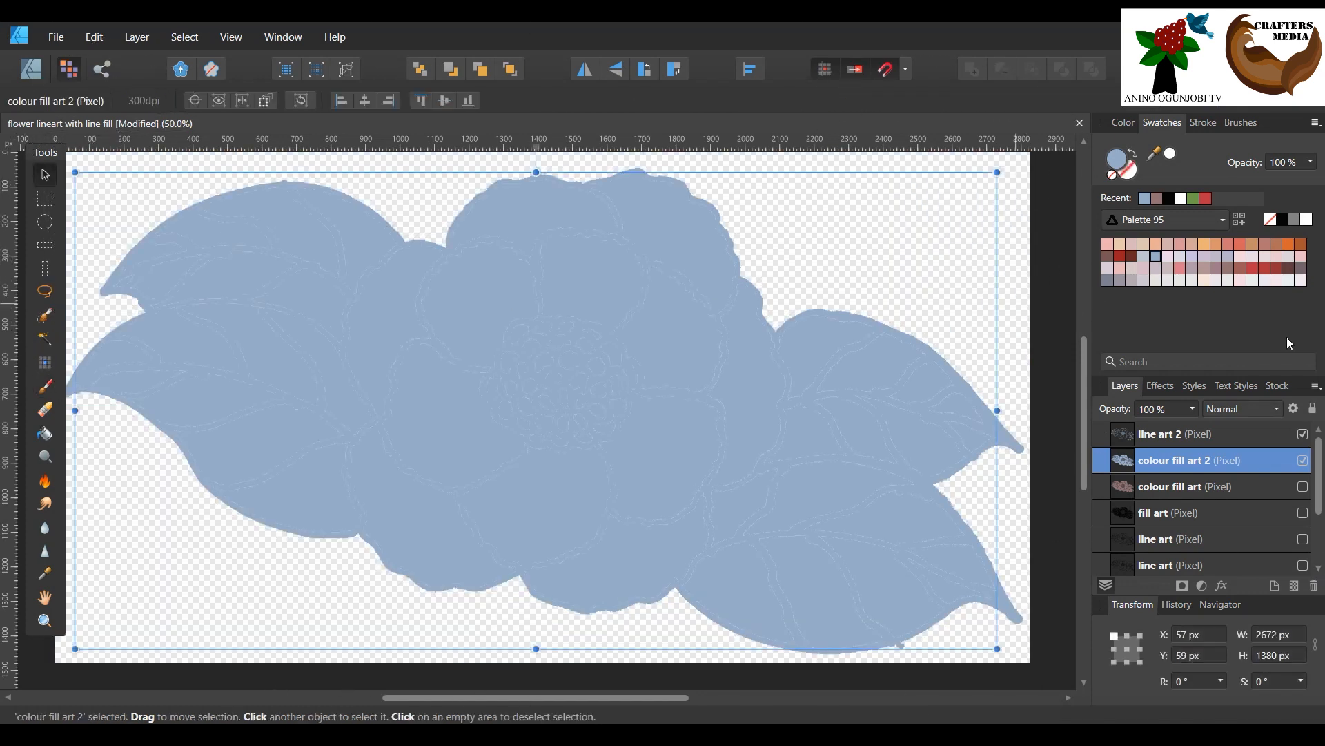
# Step: Inspect the recoloured line art 2 layer on its own by briefly hiding colour fill art 2 and showing it again
pyautogui.click(1170, 441)
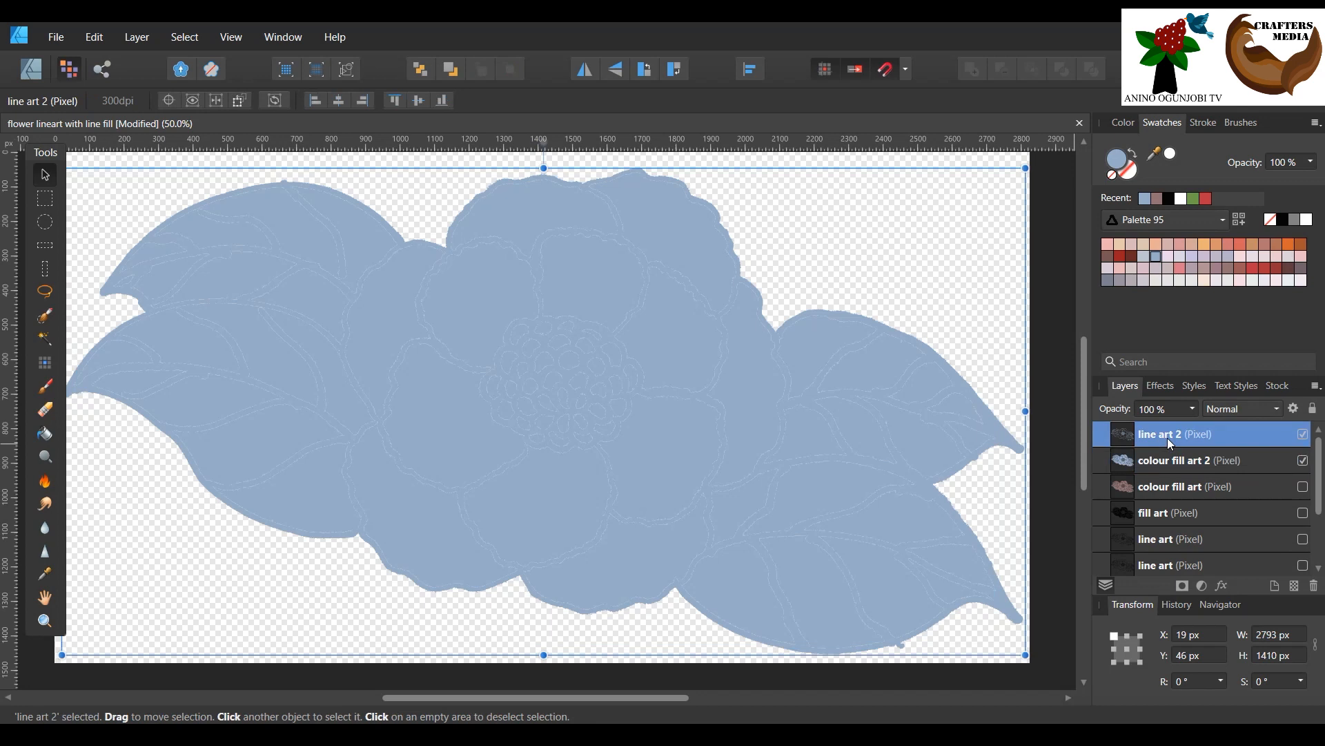
pyautogui.click(1302, 460)
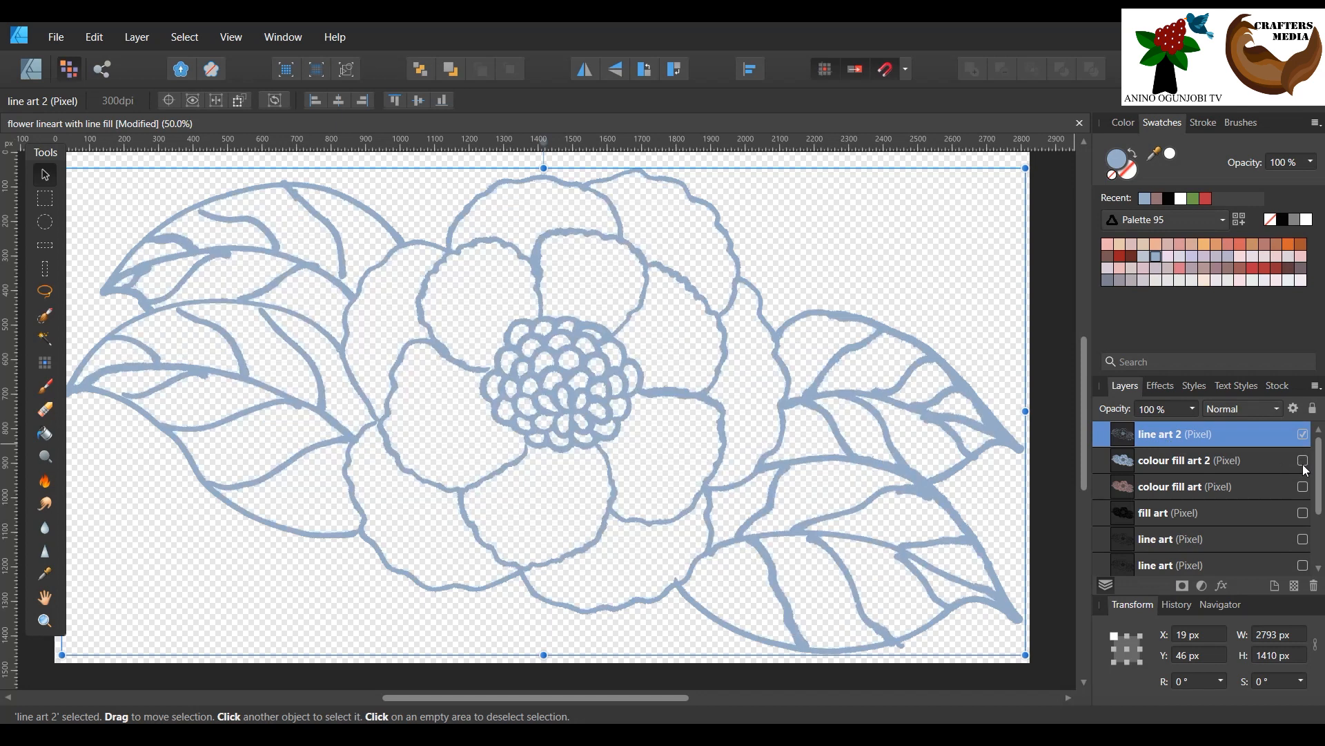
pyautogui.click(1303, 460)
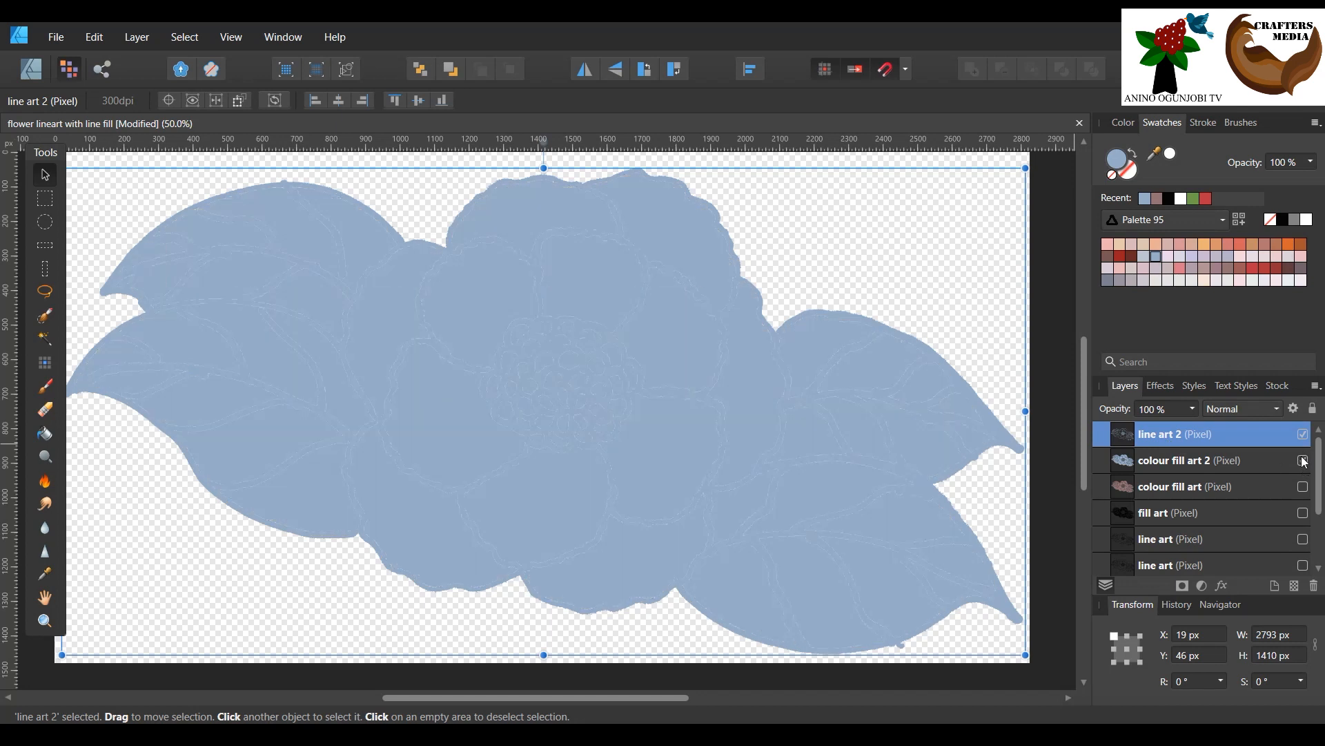
pyautogui.click(1251, 465)
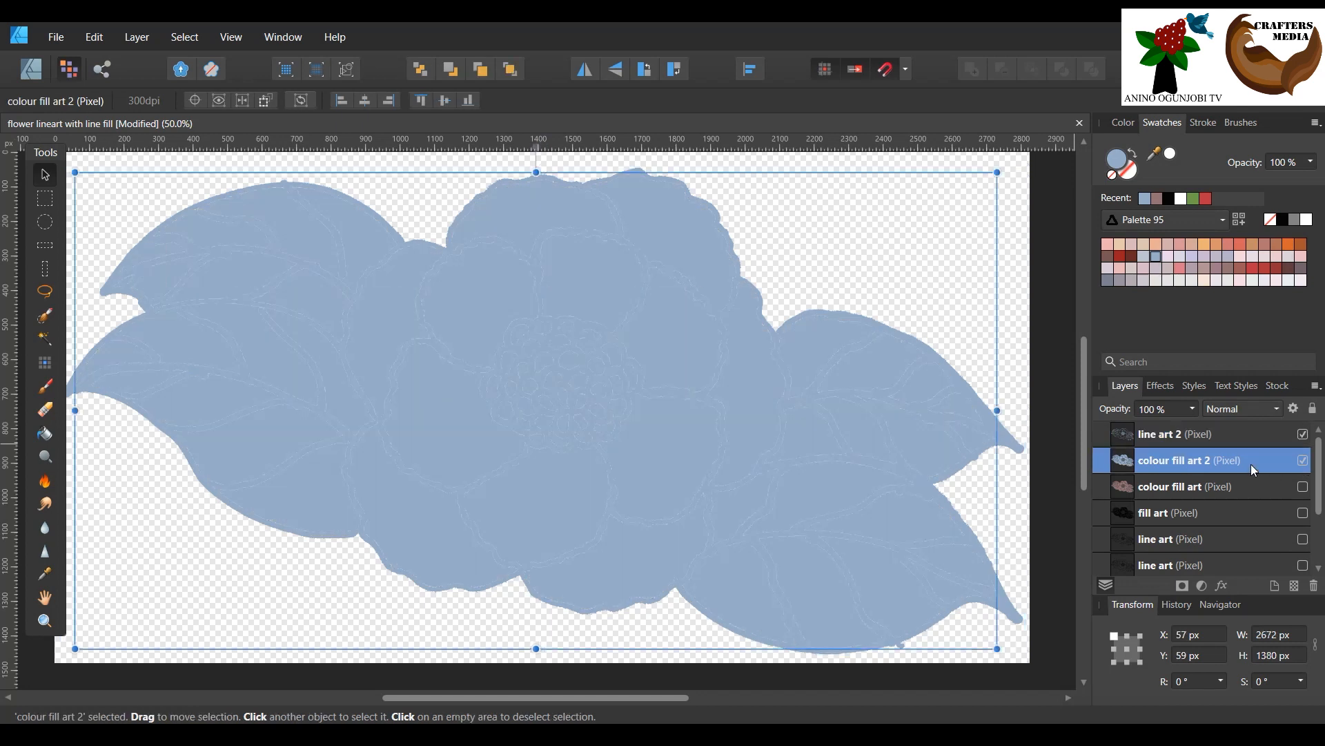
pyautogui.click(1193, 439)
pyautogui.rightClick(1194, 438)
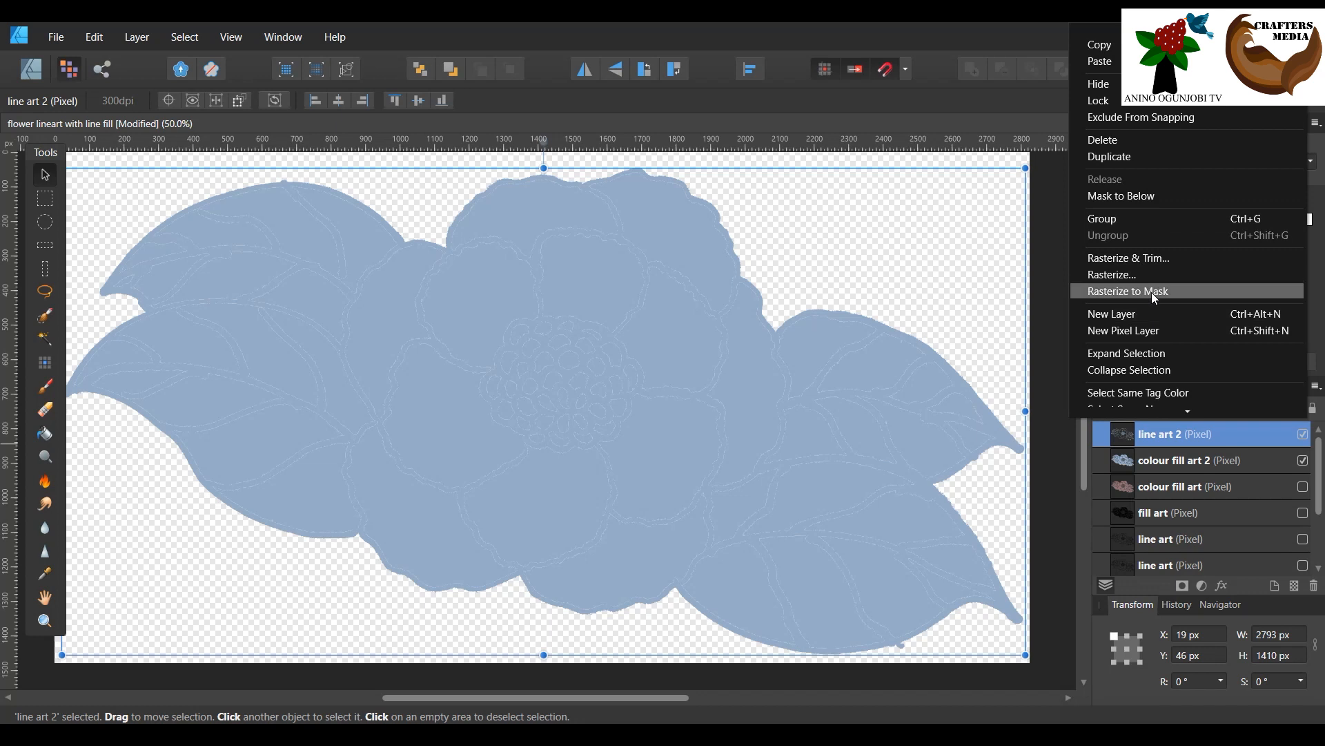
pyautogui.scroll(-1, 1153, 370)
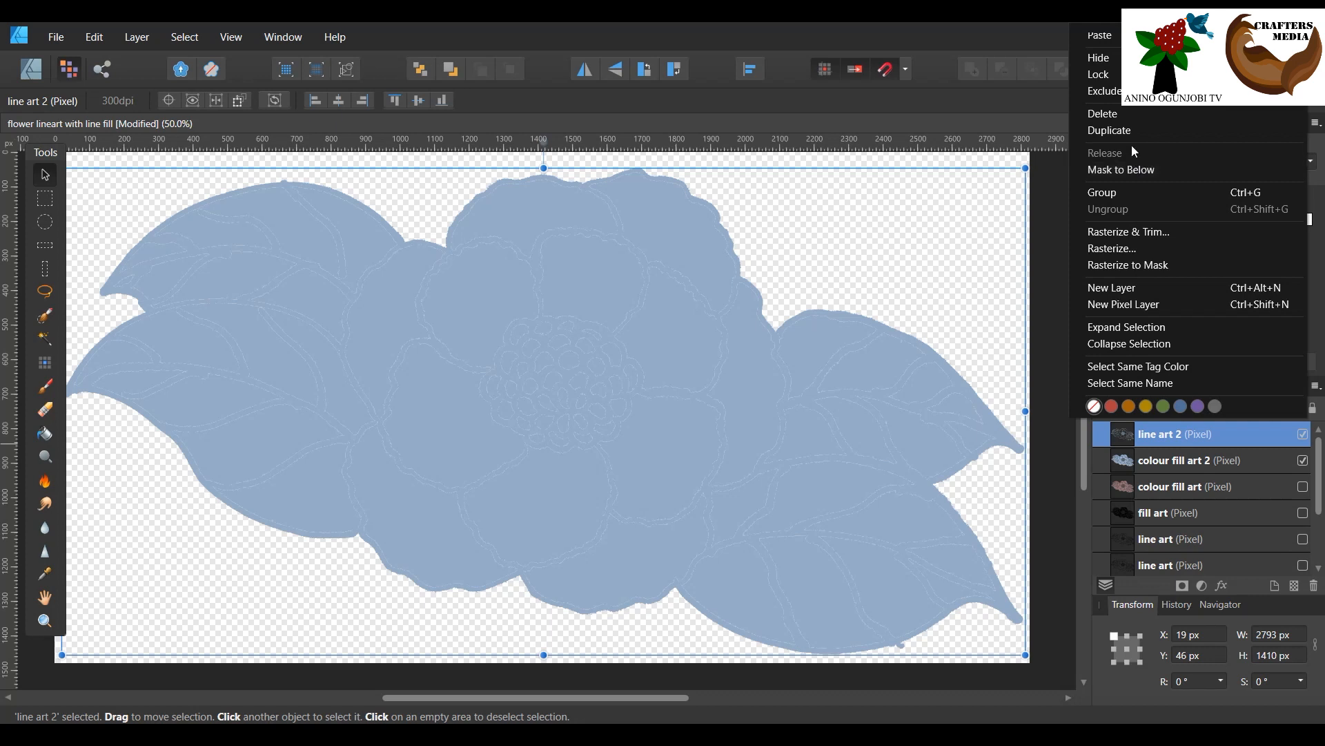
pyautogui.rightClick(1196, 440)
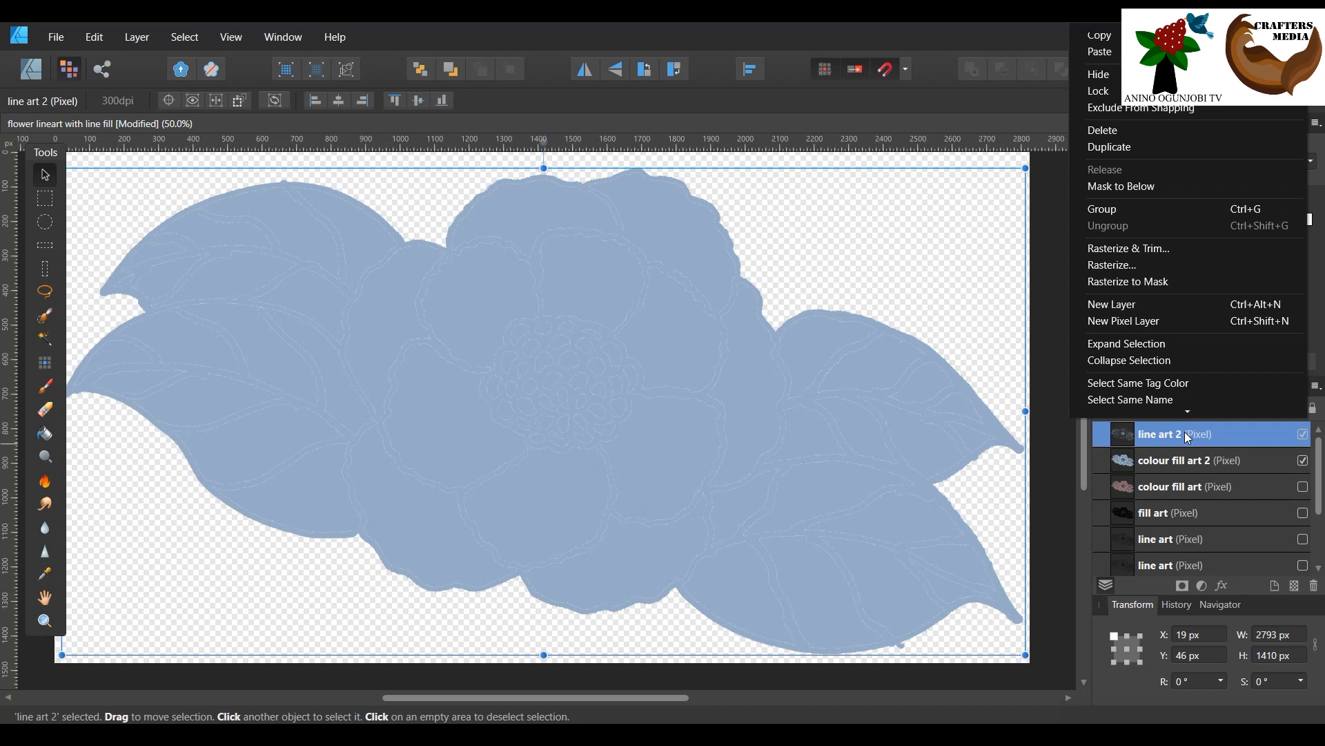
pyautogui.click(1248, 710)
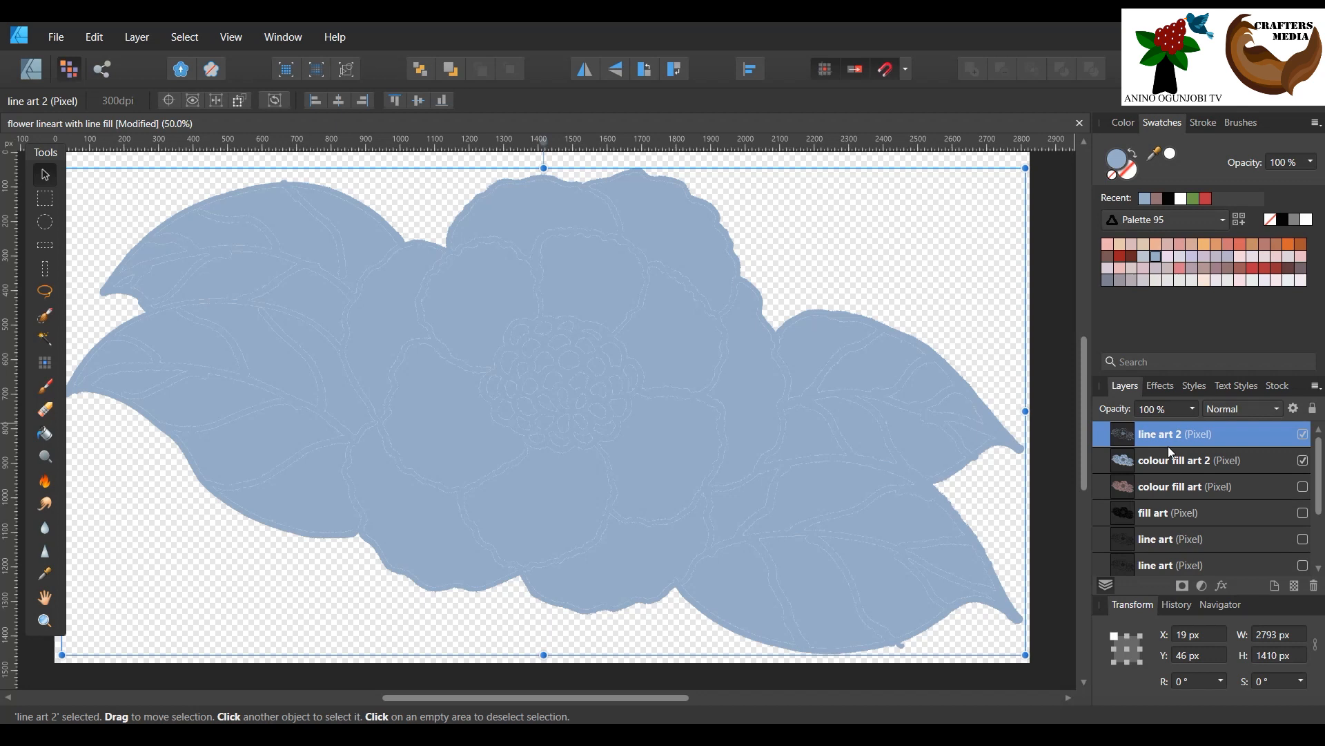
pyautogui.rightClick(1192, 435)
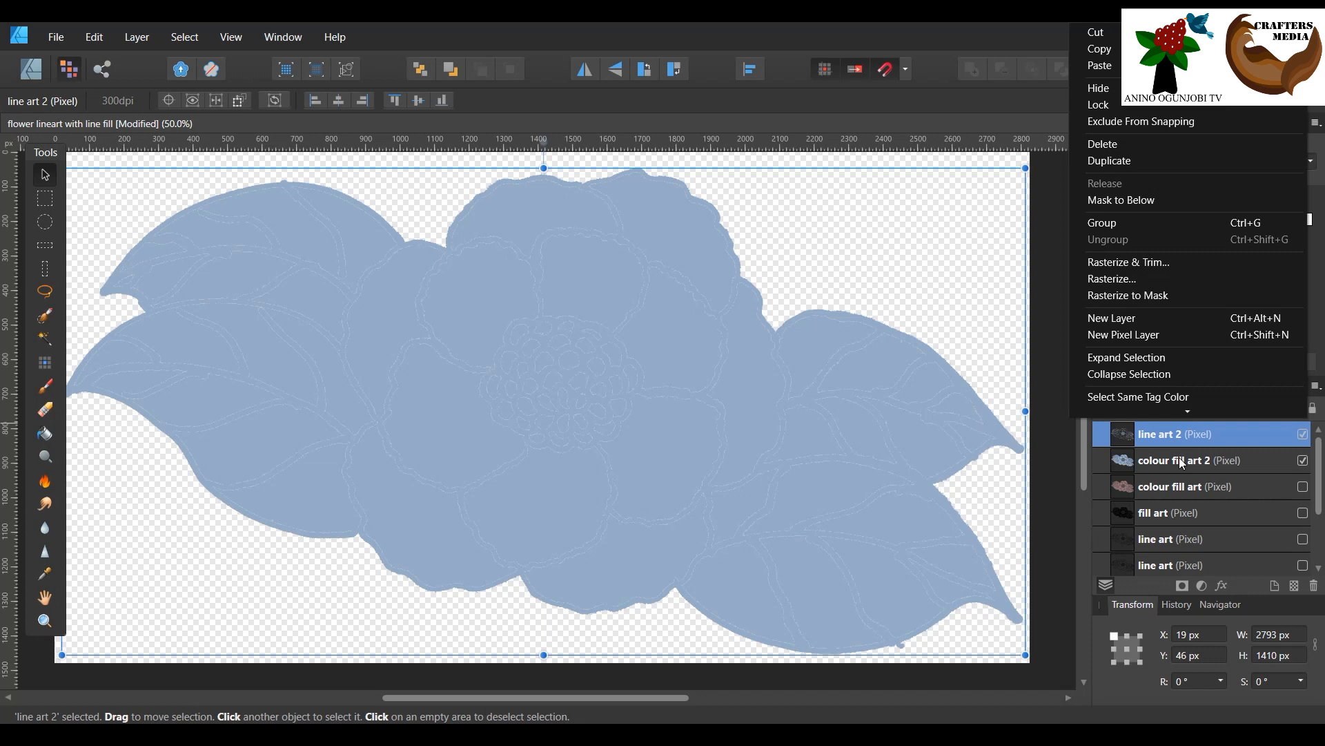
# Step: Group the line art 2 and colour fill art 2 layers
pyautogui.keyDown('shift'); pyautogui.click(1183, 463); pyautogui.keyUp('shift')
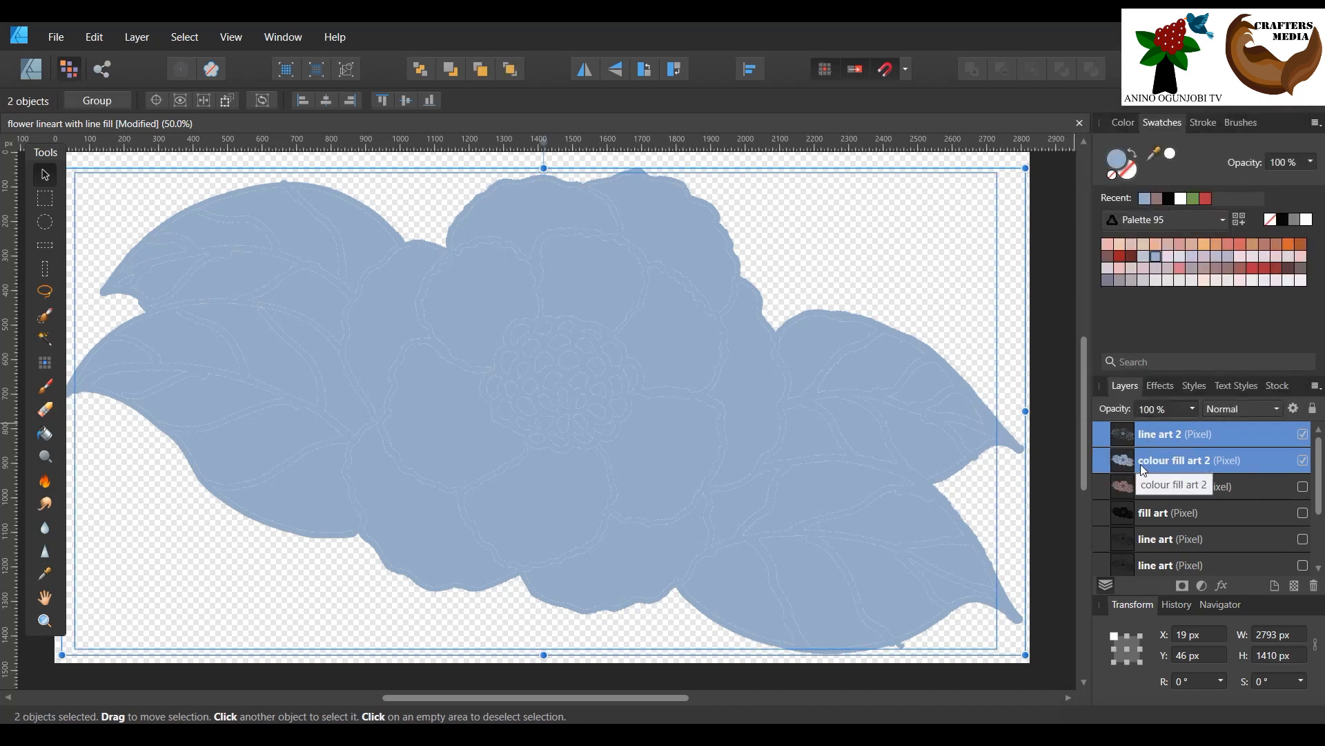
pyautogui.rightClick(1172, 446)
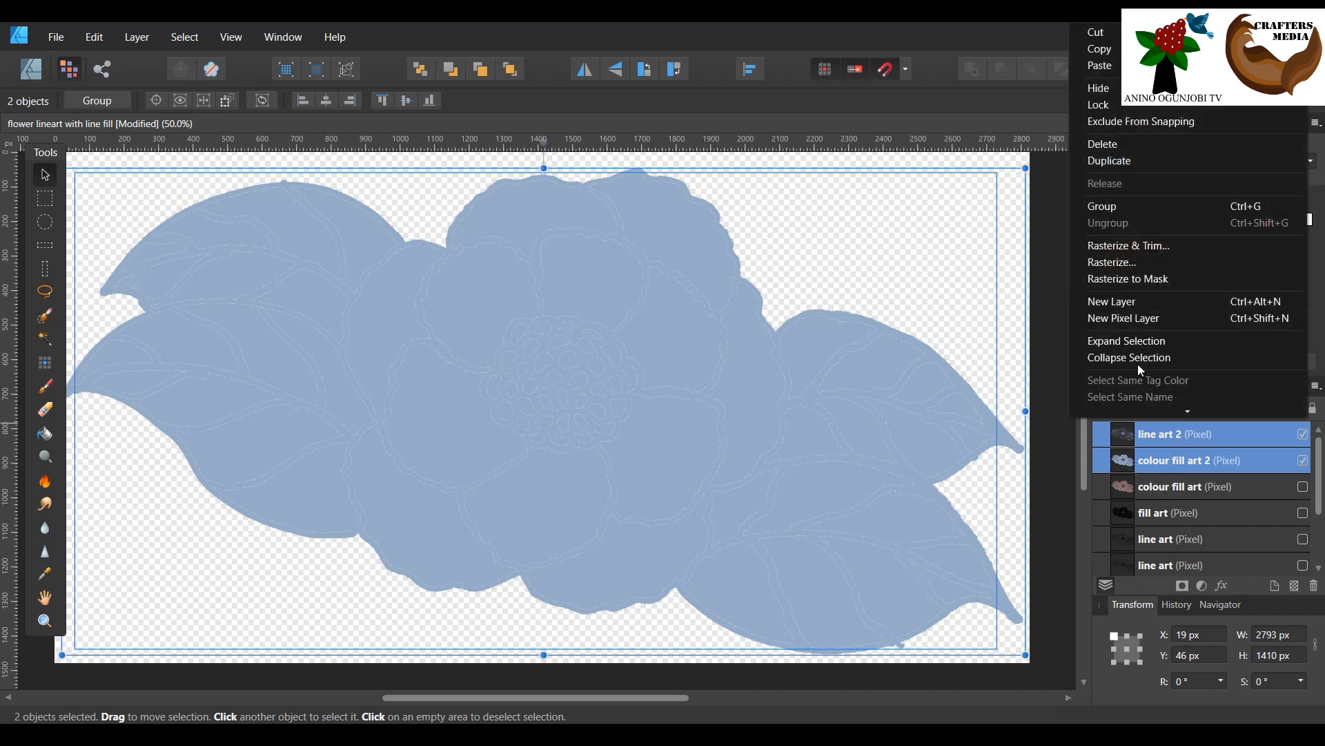
pyautogui.click(1125, 205)
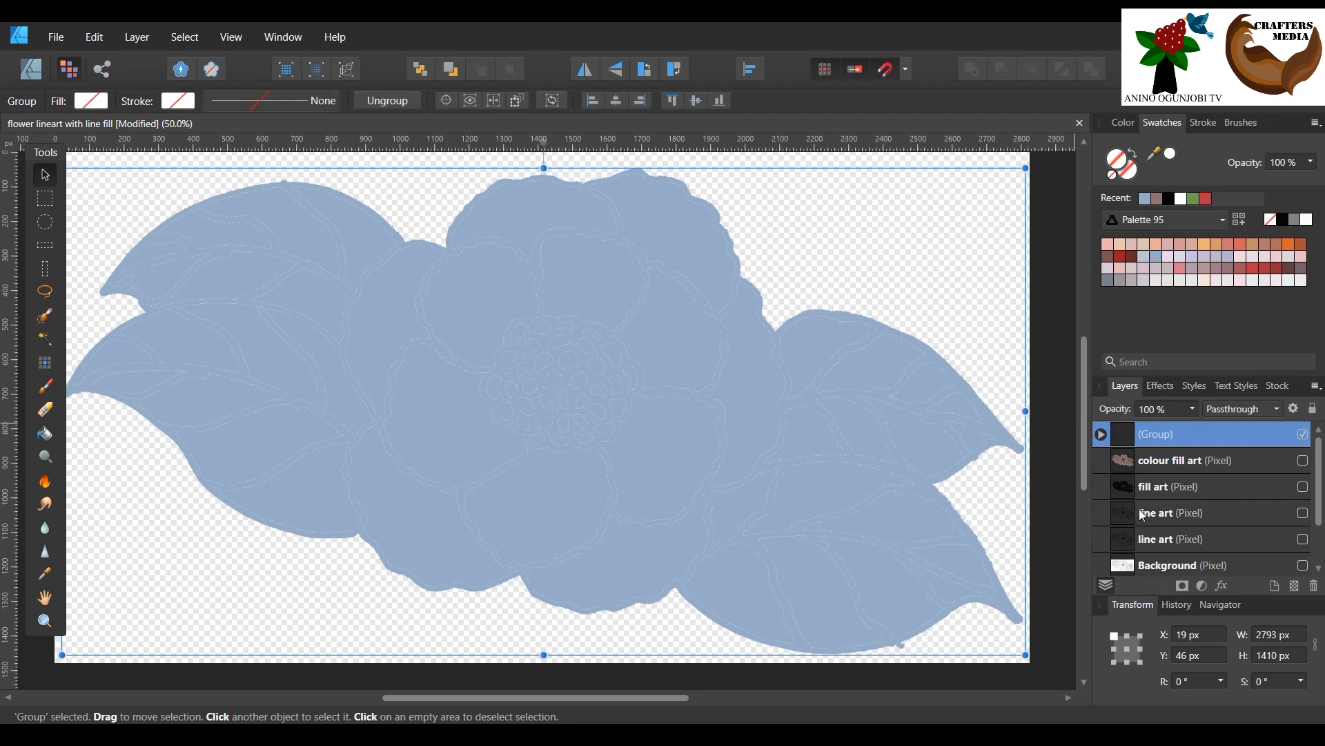
# Step: Check the layers inside the light blue group, collapse it again and rasterize the group into a single pixel layer
pyautogui.click(1103, 435)
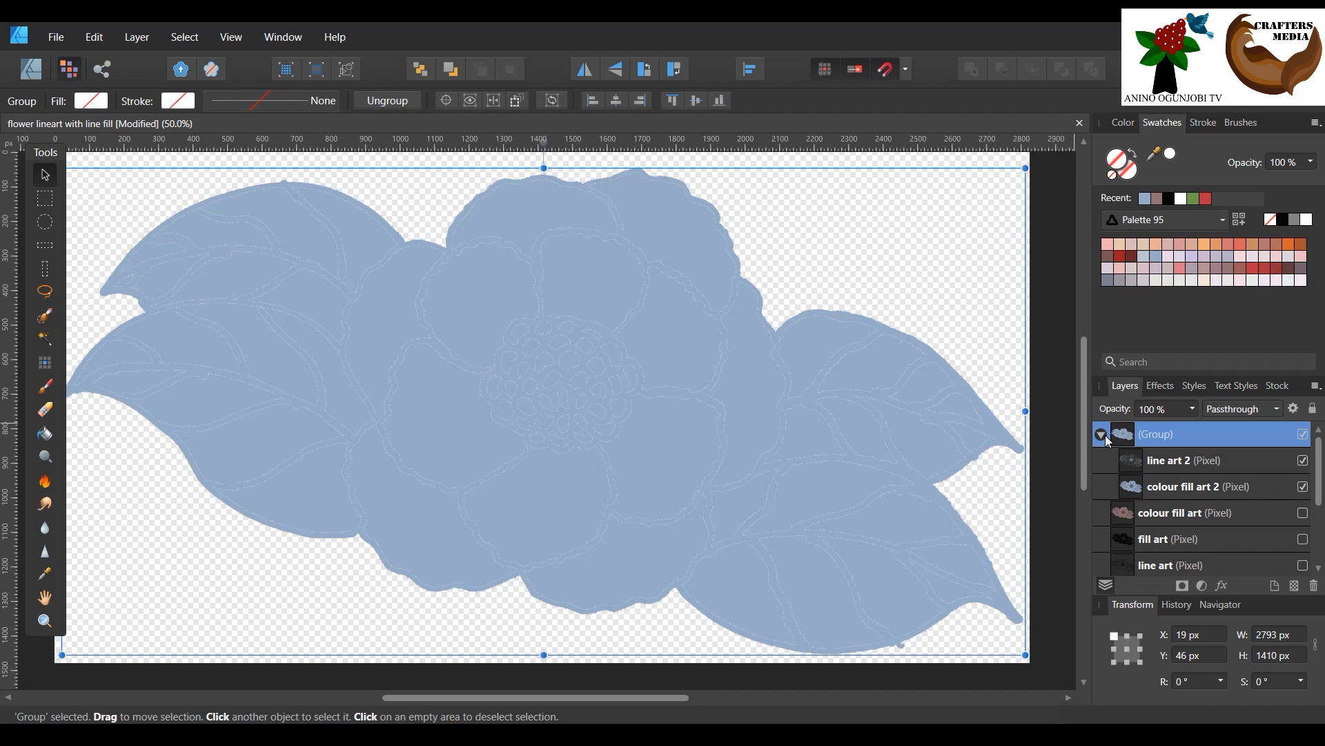
pyautogui.click(1103, 434)
pyautogui.rightClick(1156, 439)
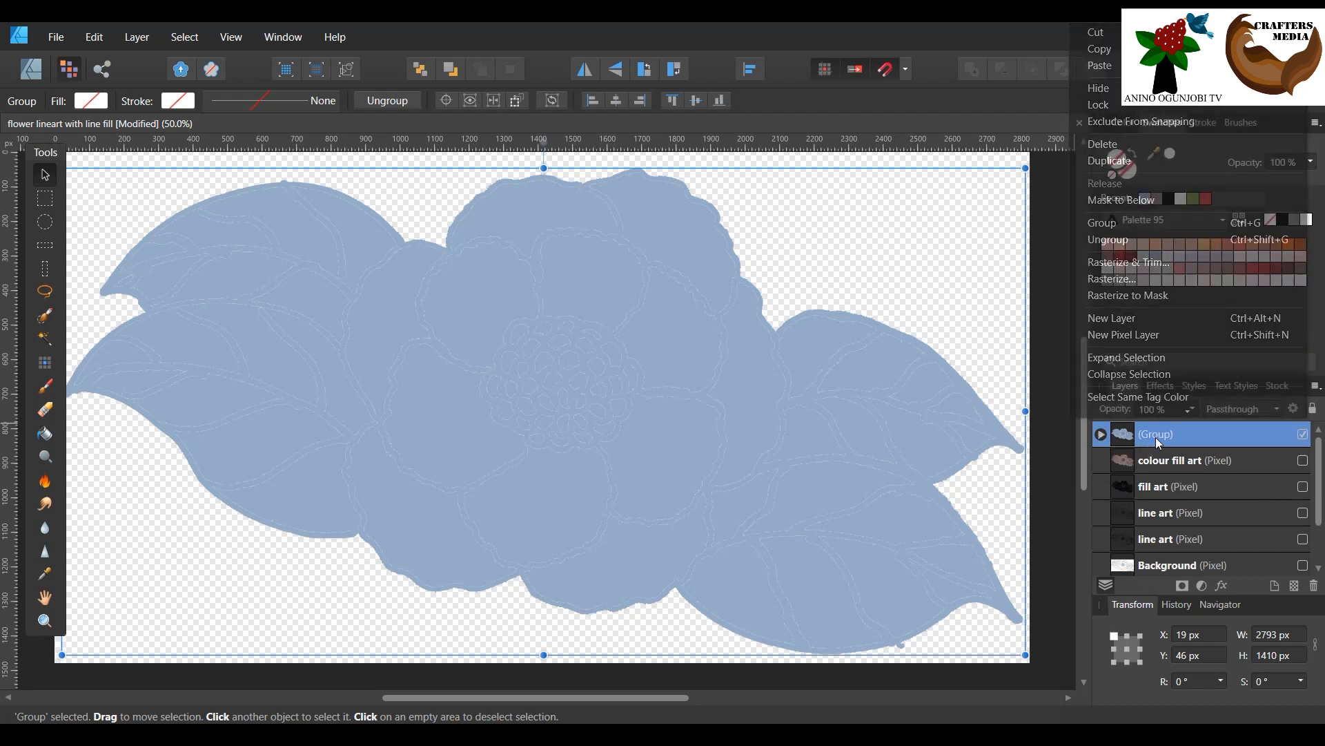
pyautogui.click(1146, 280)
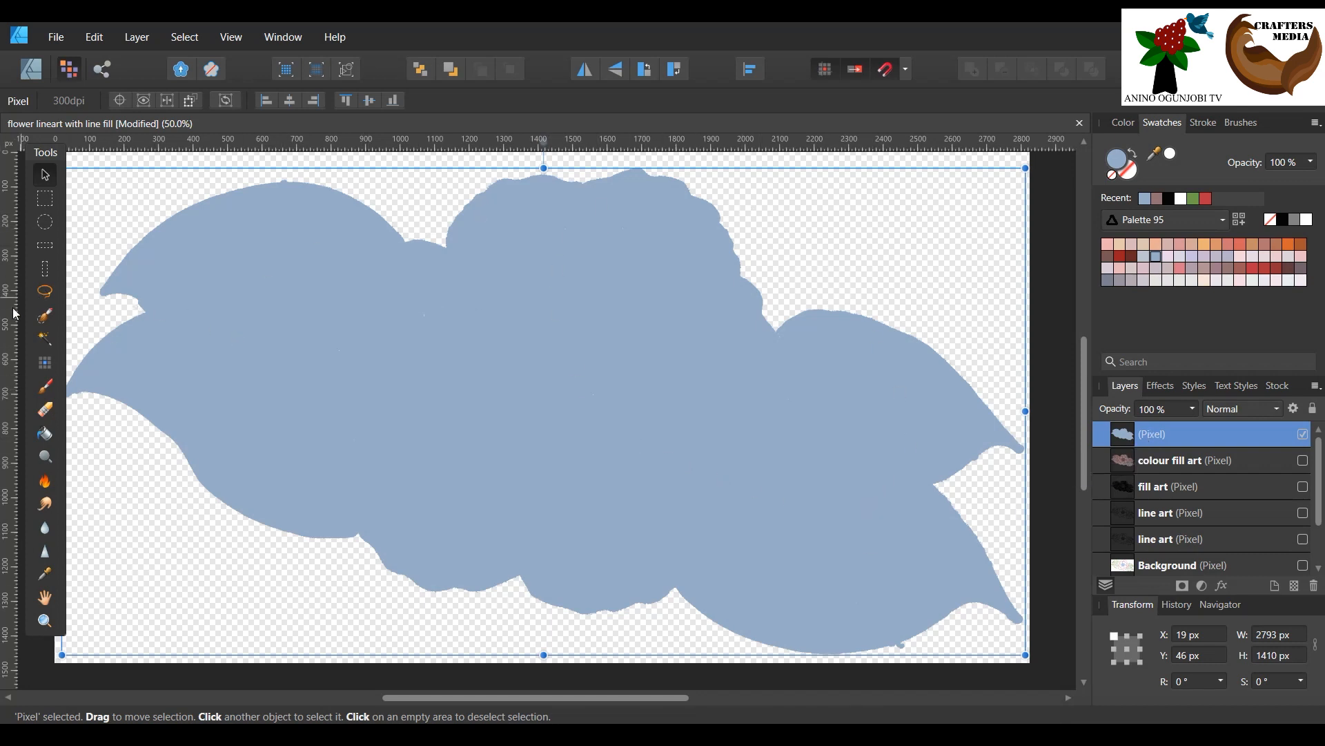
# Step: Flood-select the transparent area around the rasterized flower at 25% tolerance and try painting it coral red with the brush
pyautogui.click(44, 339)
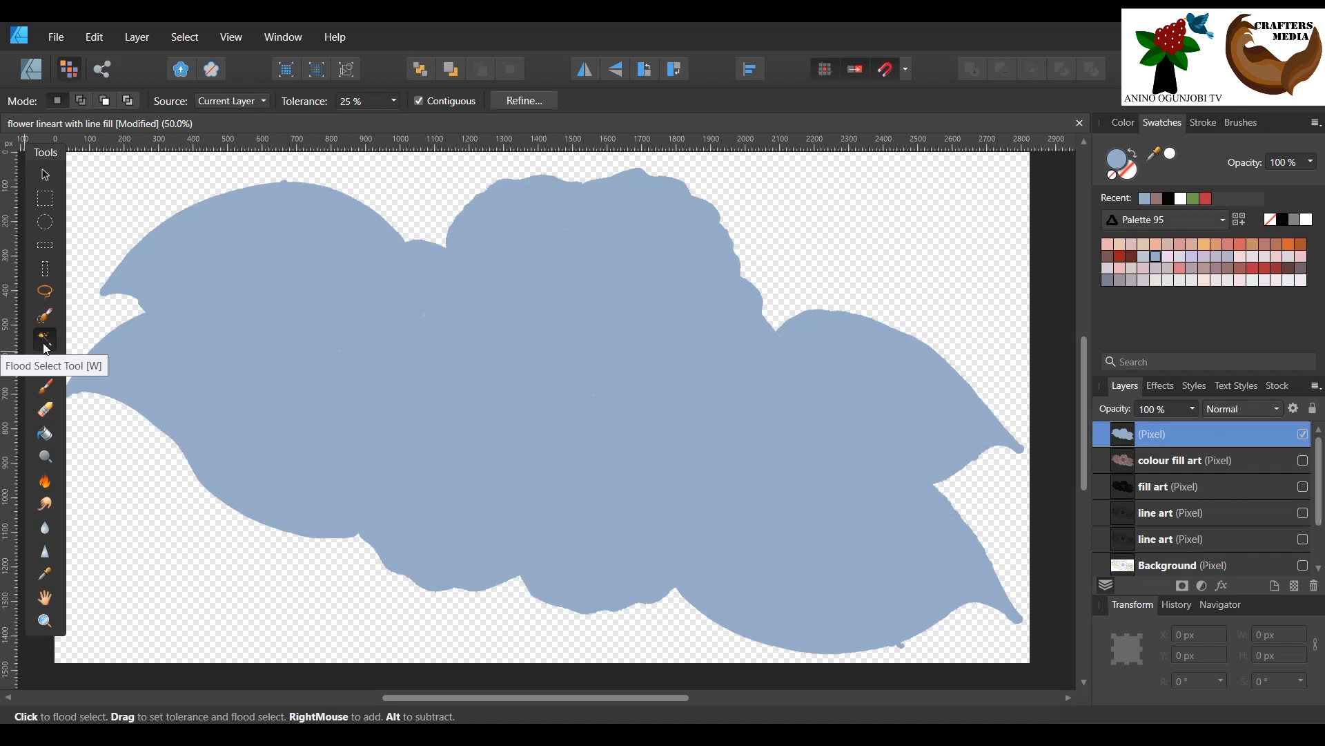
pyautogui.click(872, 266)
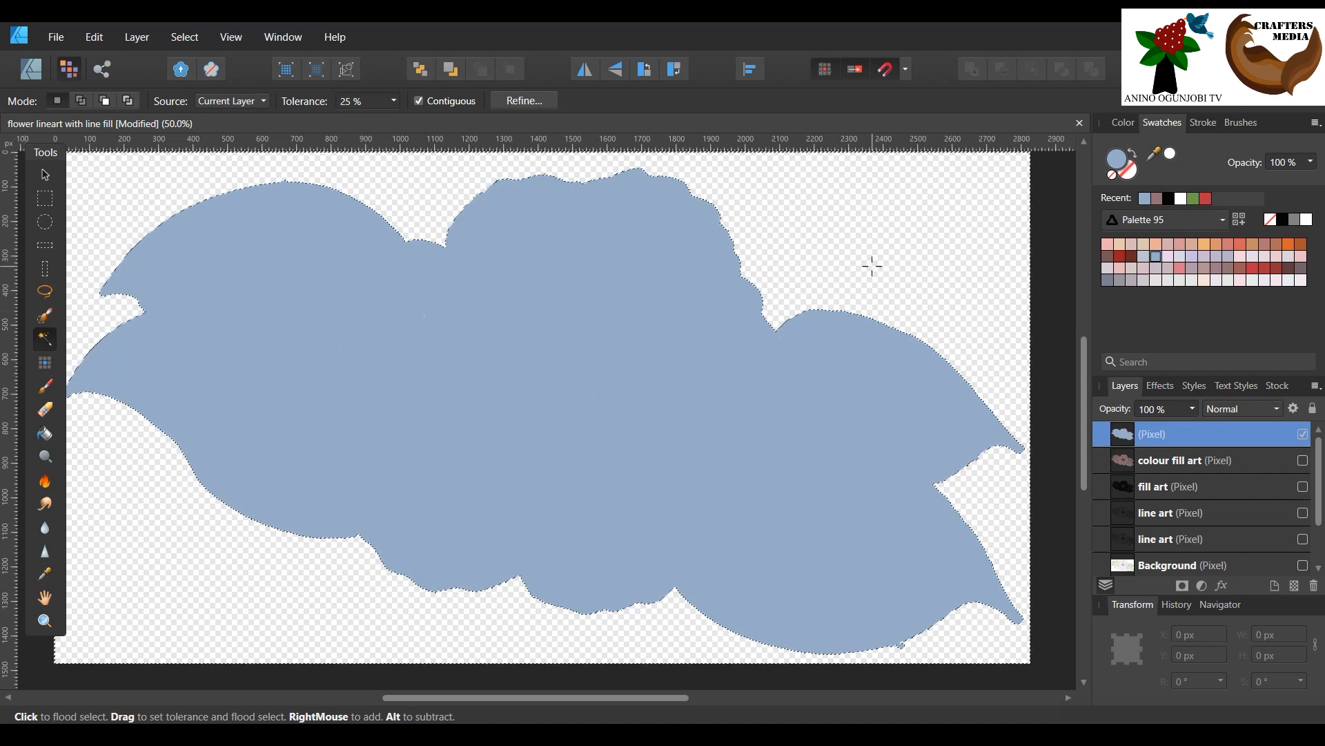
pyautogui.scroll(2, 421, 469)
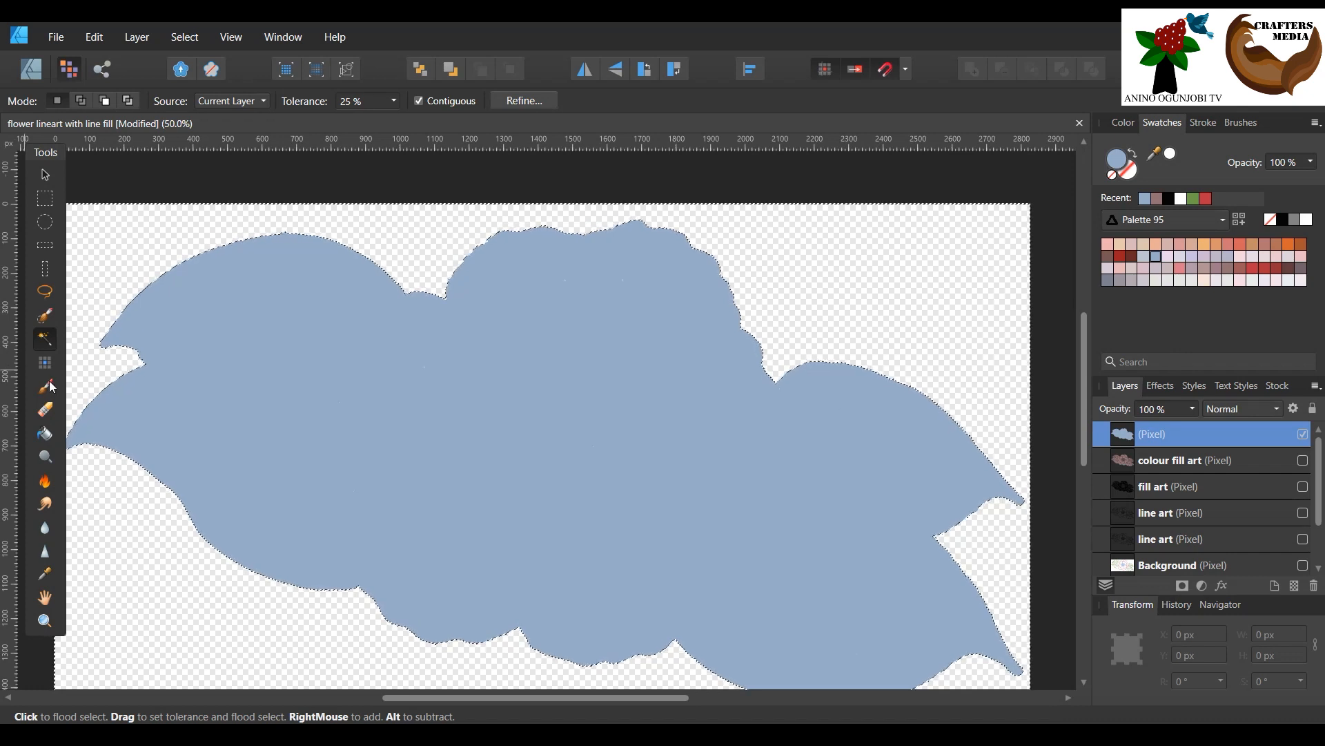
pyautogui.press('b')
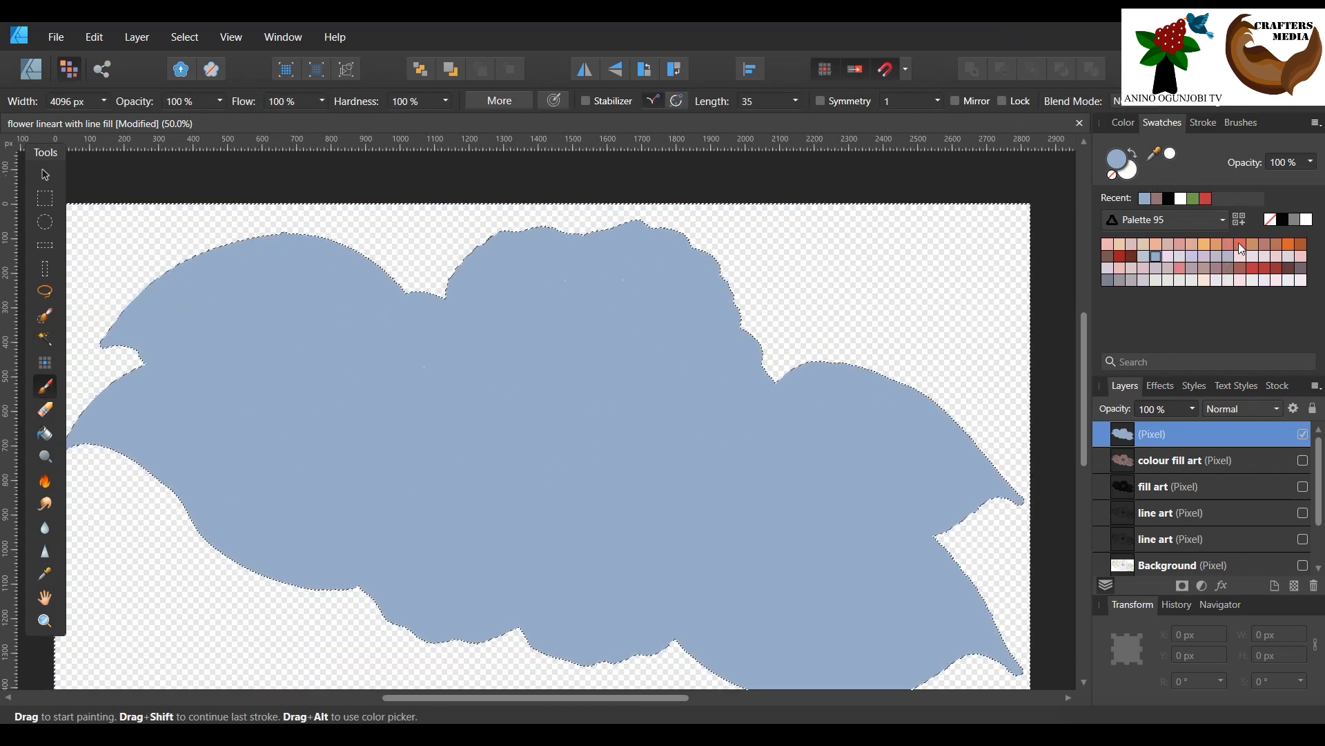
pyautogui.click(1240, 248)
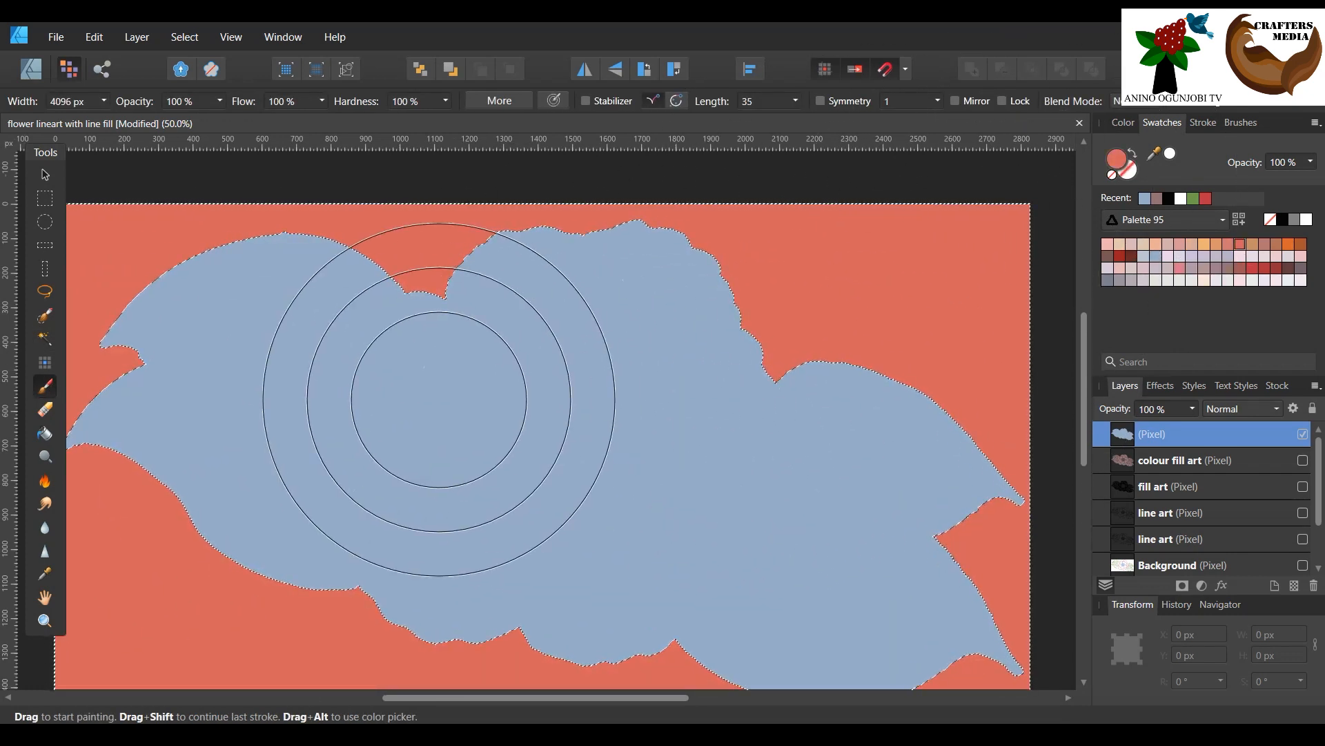
pyautogui.scroll(-1, 440, 399)
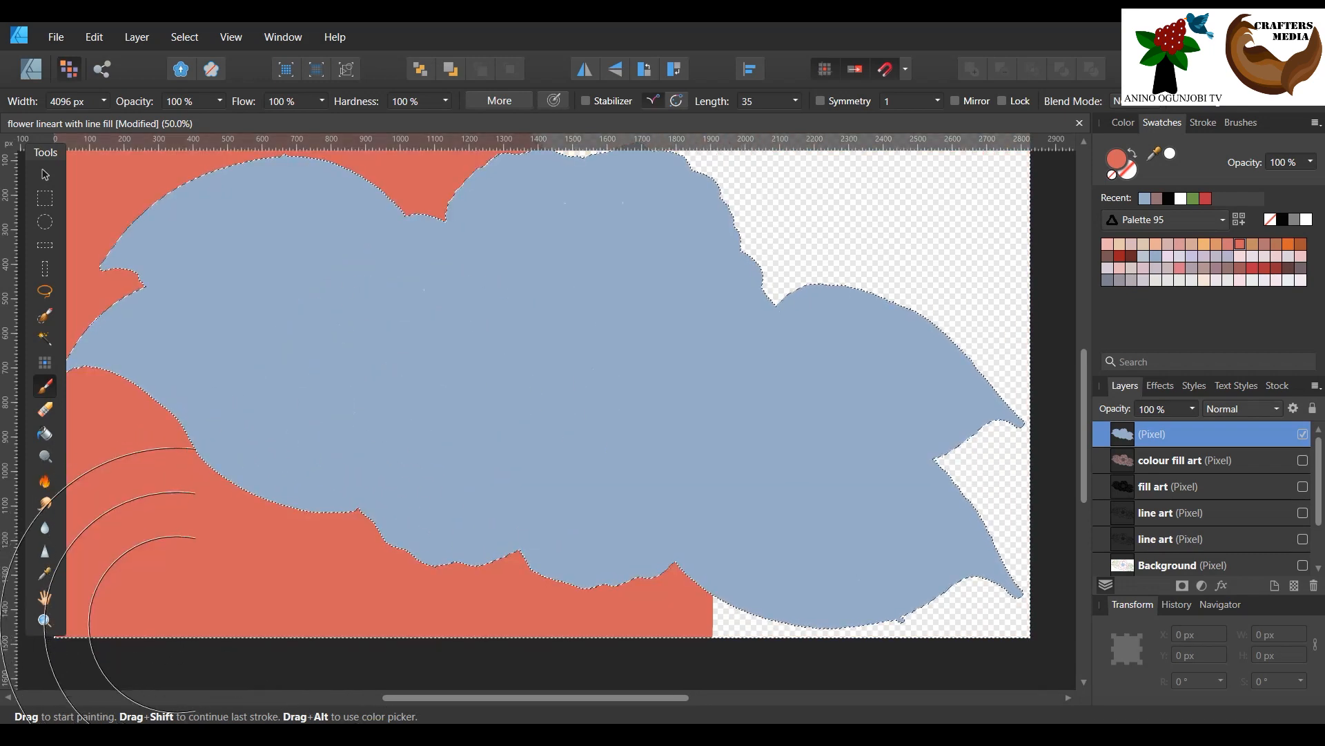
# Step: Try the coral red brush again on the selected area outside the flower with the whole page in view, then undo the painting
pyautogui.click(45, 620)
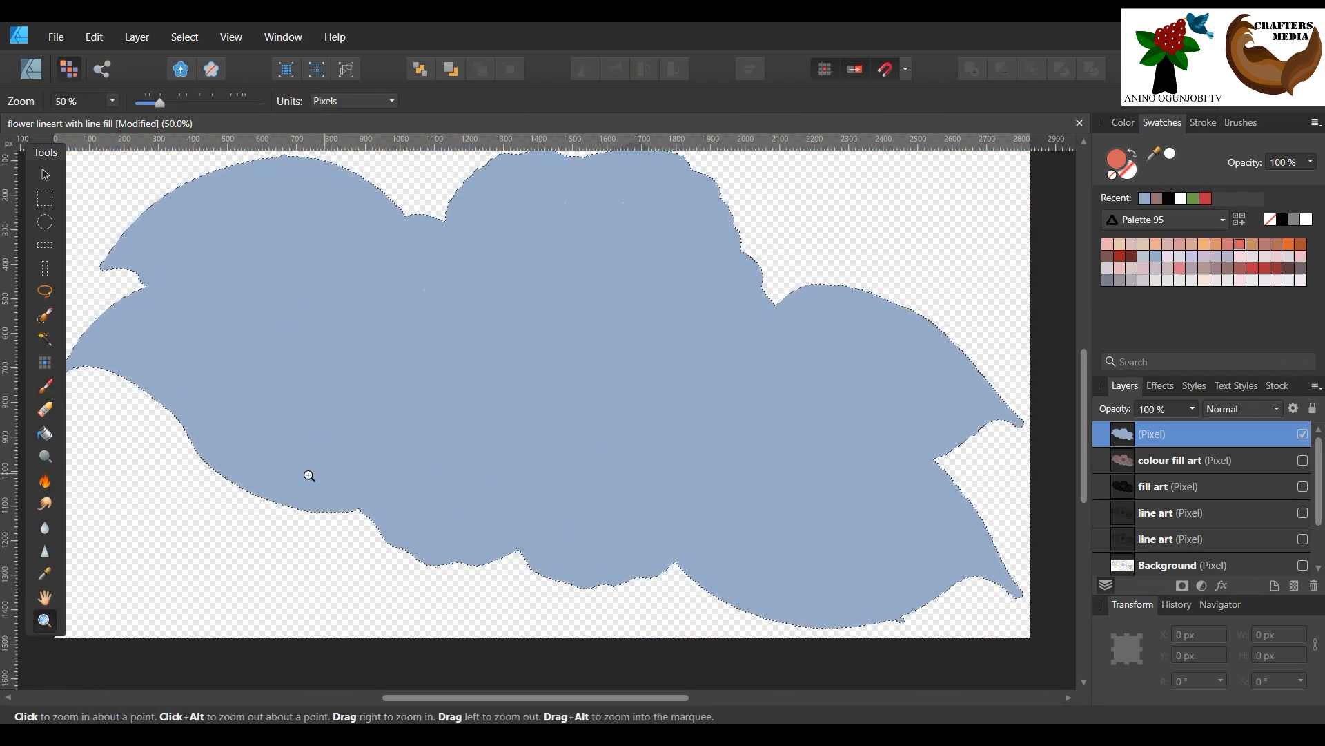
pyautogui.moveTo(121, 391)
pyautogui.mouseDown()
pyautogui.moveTo(174, 411)
pyautogui.moveTo(118, 389)
pyautogui.mouseUp()
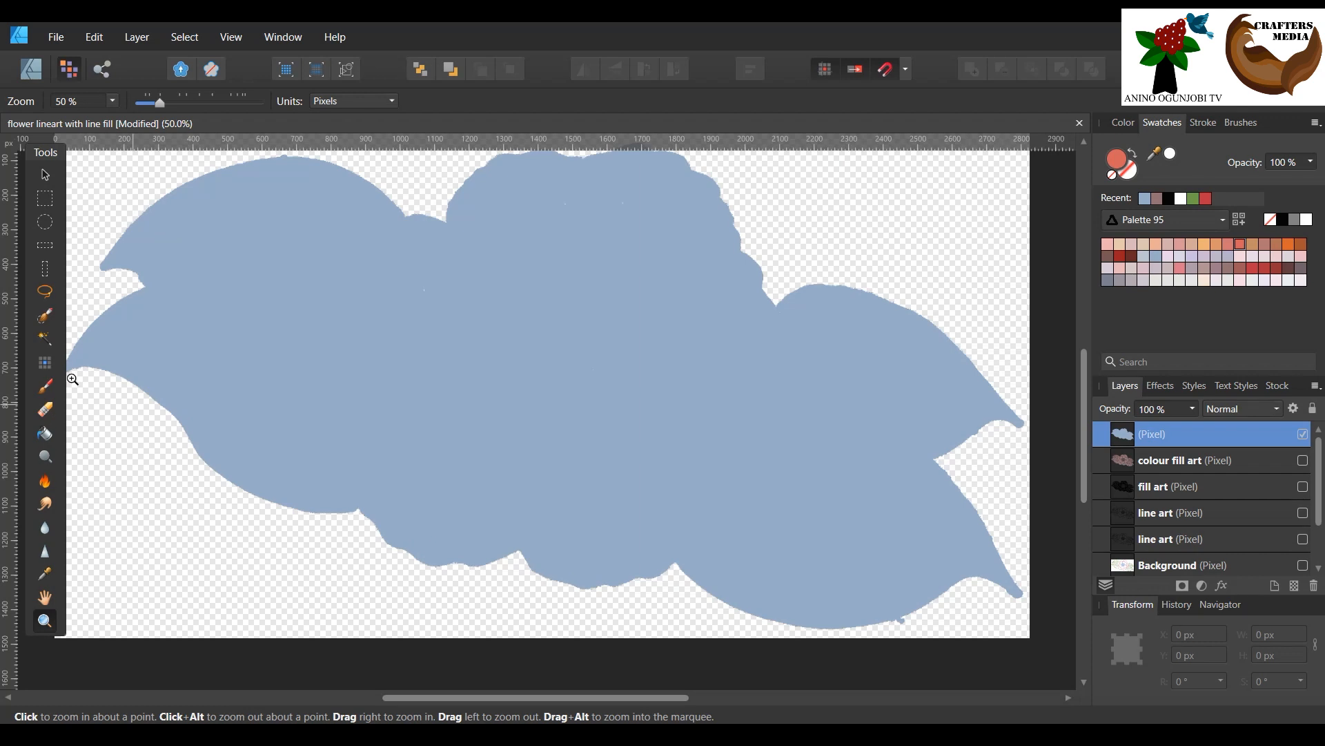
pyautogui.moveTo(657, 387); pyautogui.dragTo(498, 430)
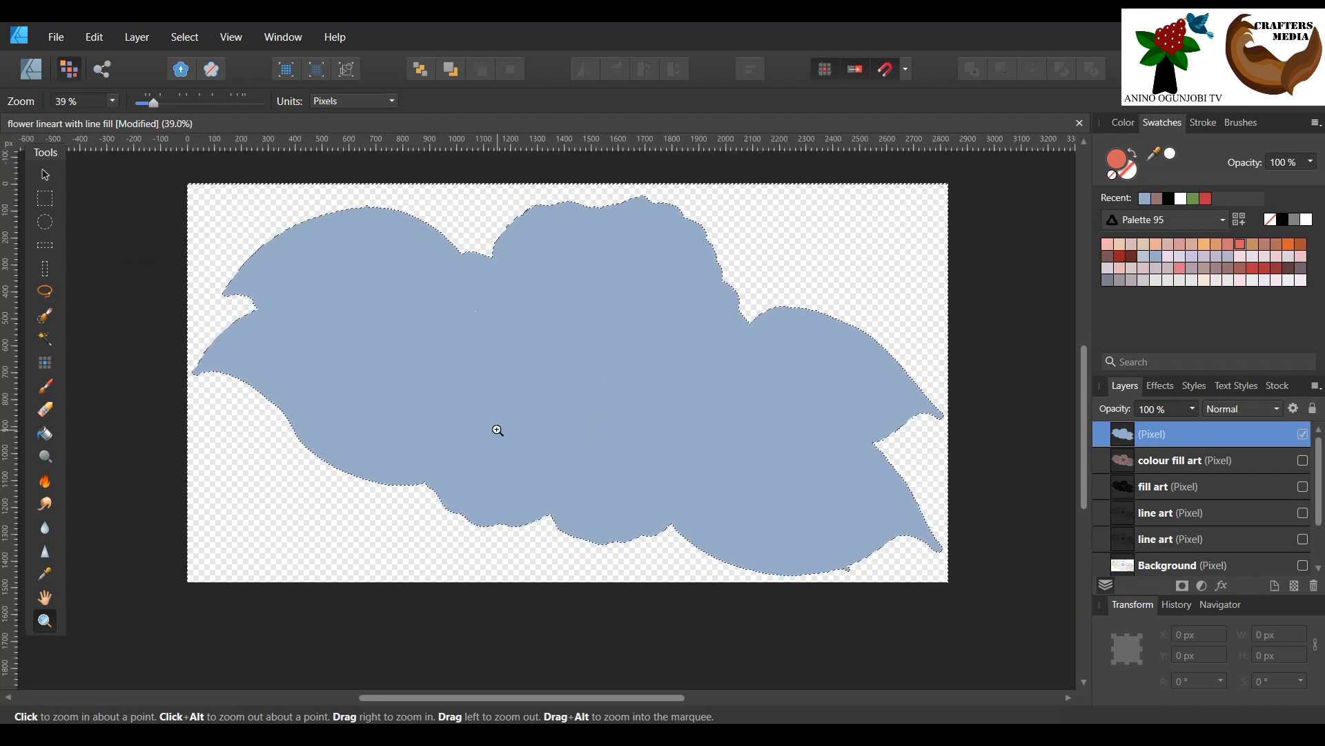
pyautogui.click(44, 388)
pyautogui.moveTo(176, 357)
pyautogui.mouseDown()
pyautogui.moveTo(183, 328)
pyautogui.moveTo(632, 302)
pyautogui.moveTo(749, 376)
pyautogui.moveTo(776, 445)
pyautogui.moveTo(615, 517)
pyautogui.moveTo(453, 459)
pyautogui.moveTo(390, 405)
pyautogui.moveTo(453, 318)
pyautogui.moveTo(682, 285)
pyautogui.moveTo(876, 328)
pyautogui.moveTo(827, 529)
pyautogui.moveTo(549, 504)
pyautogui.moveTo(442, 455)
pyautogui.moveTo(451, 376)
pyautogui.moveTo(649, 292)
pyautogui.moveTo(826, 313)
pyautogui.moveTo(856, 456)
pyautogui.moveTo(764, 520)
pyautogui.moveTo(467, 537)
pyautogui.moveTo(417, 523)
pyautogui.moveTo(366, 422)
pyautogui.moveTo(487, 343)
pyautogui.mouseUp()
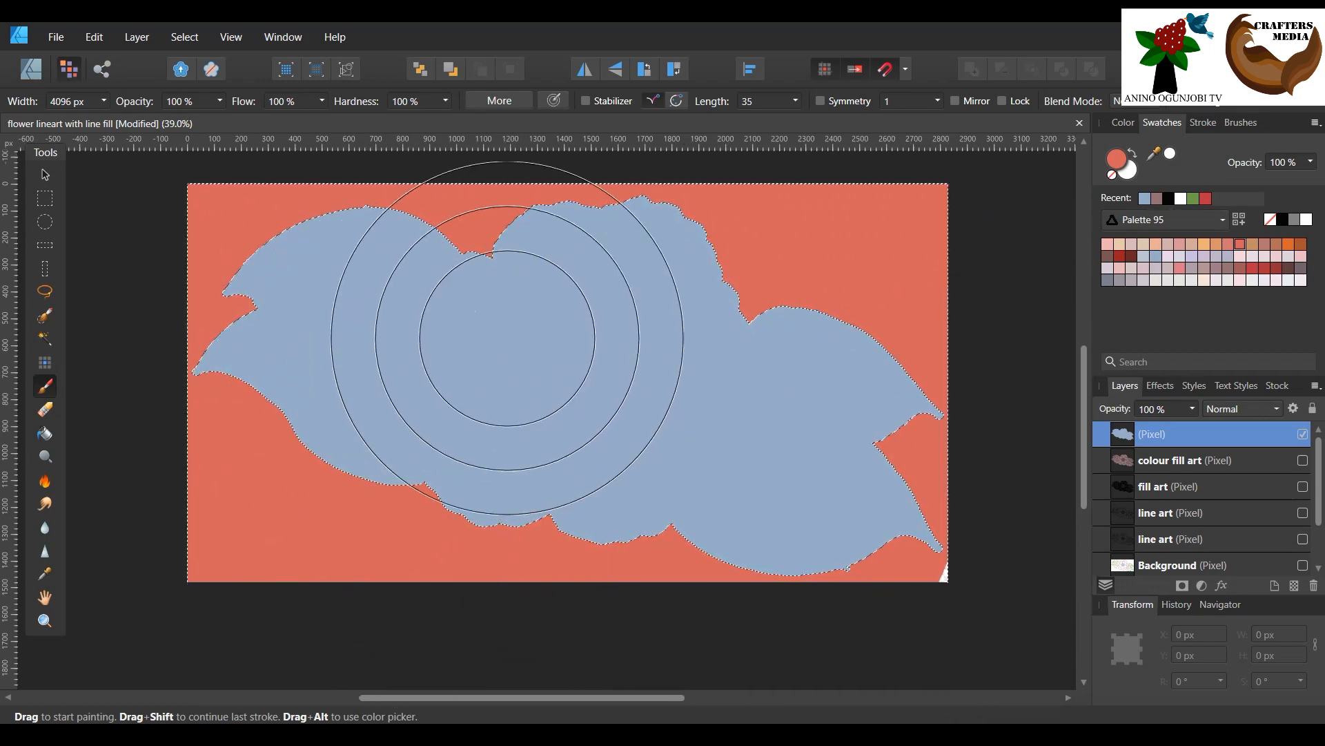
pyautogui.hotkey('ctrl', 'z')
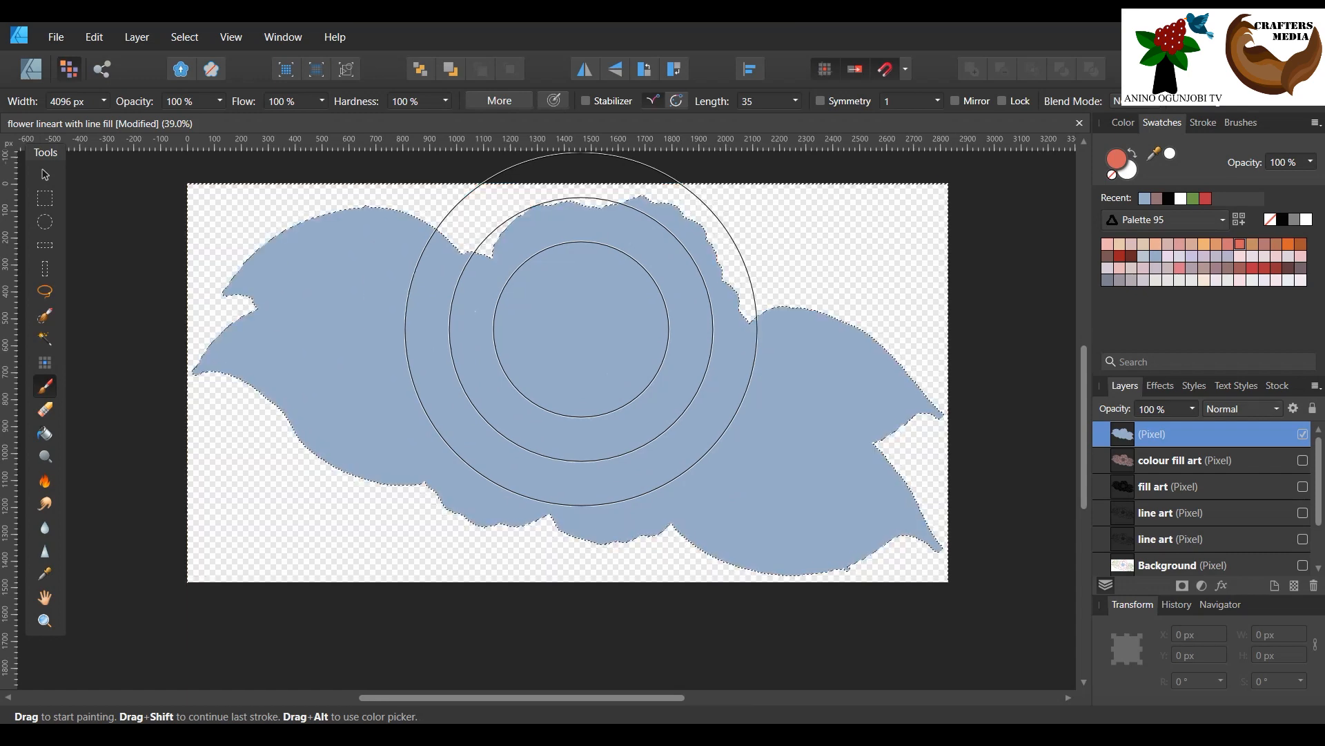
pyautogui.moveTo(581, 329); pyautogui.dragTo(489, 350)
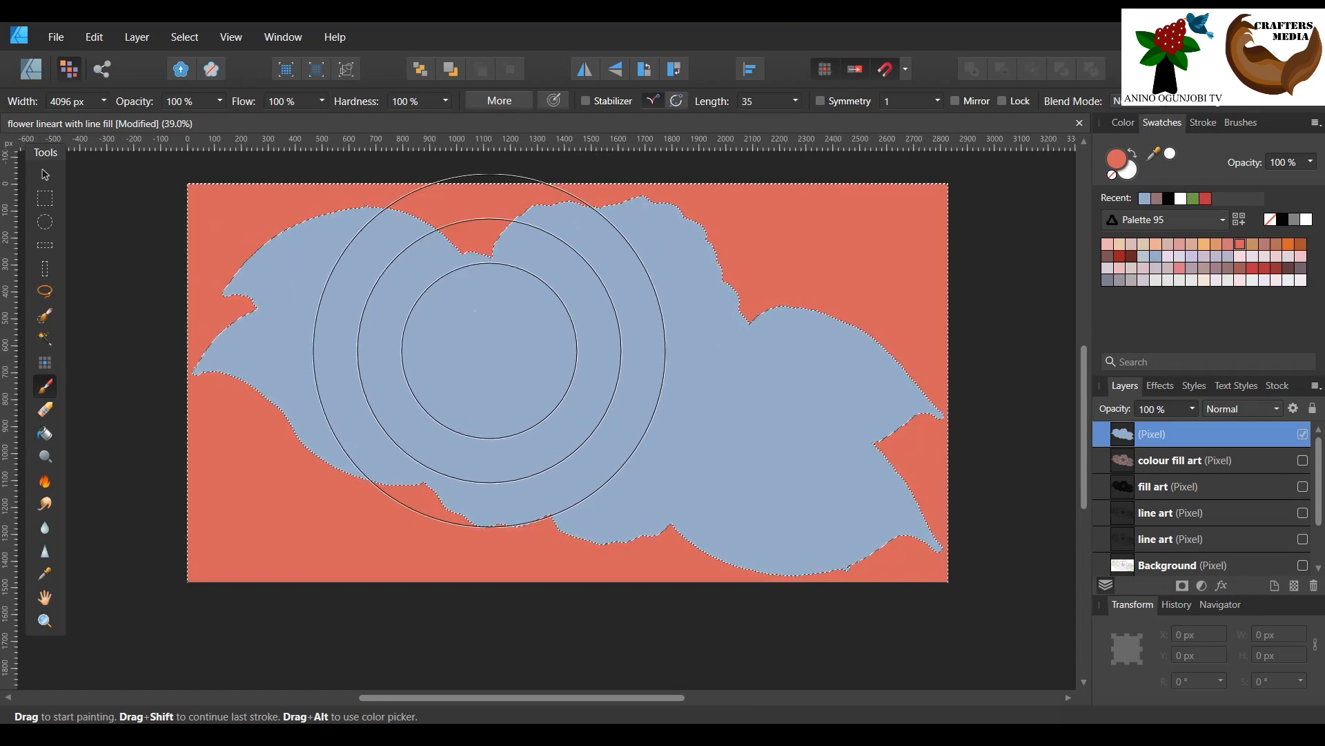
pyautogui.hotkey('ctrl', 'z')
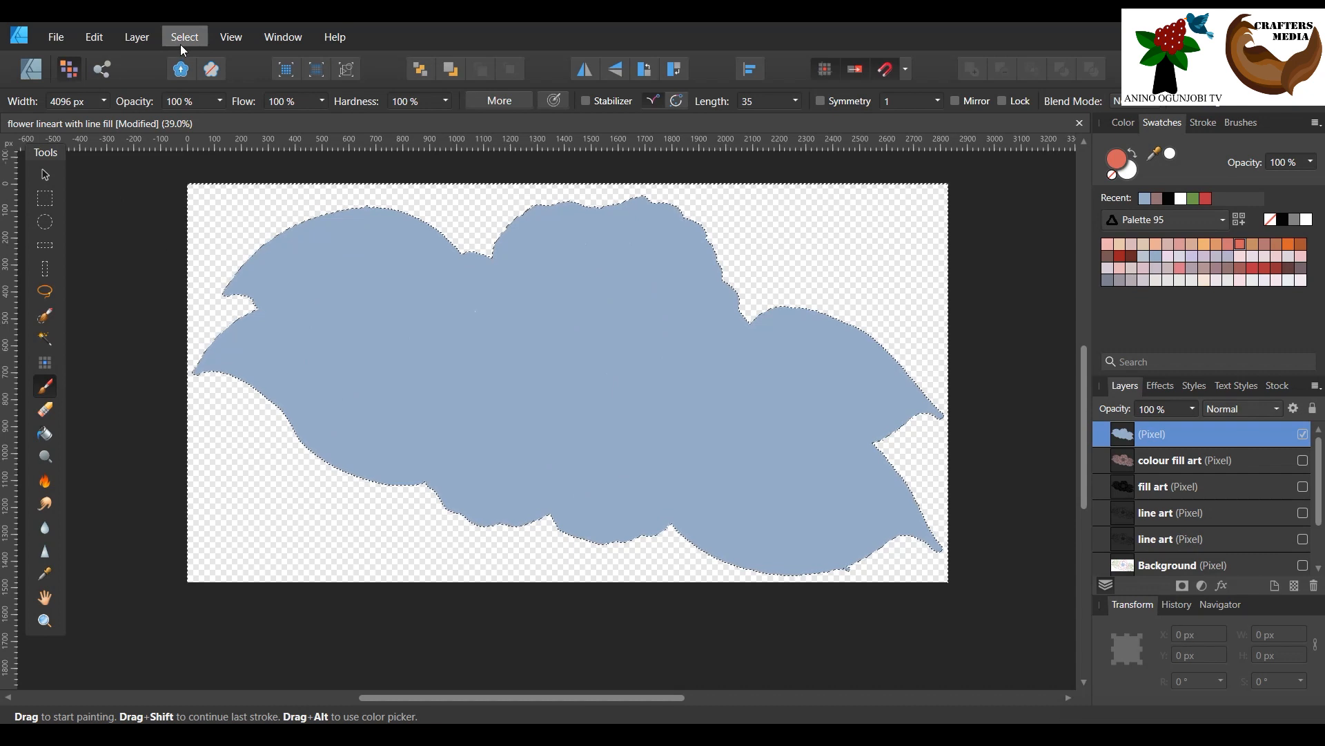
# Step: Invert the selection, try painting the whole flower coral red, undo it, return to the Move tool and deselect the pixels
pyautogui.click(180, 44)
pyautogui.click(109, 89)
pyautogui.moveTo(552, 373)
pyautogui.mouseDown()
pyautogui.moveTo(311, 369)
pyautogui.moveTo(881, 114)
pyautogui.moveTo(843, 473)
pyautogui.moveTo(717, 451)
pyautogui.mouseUp()
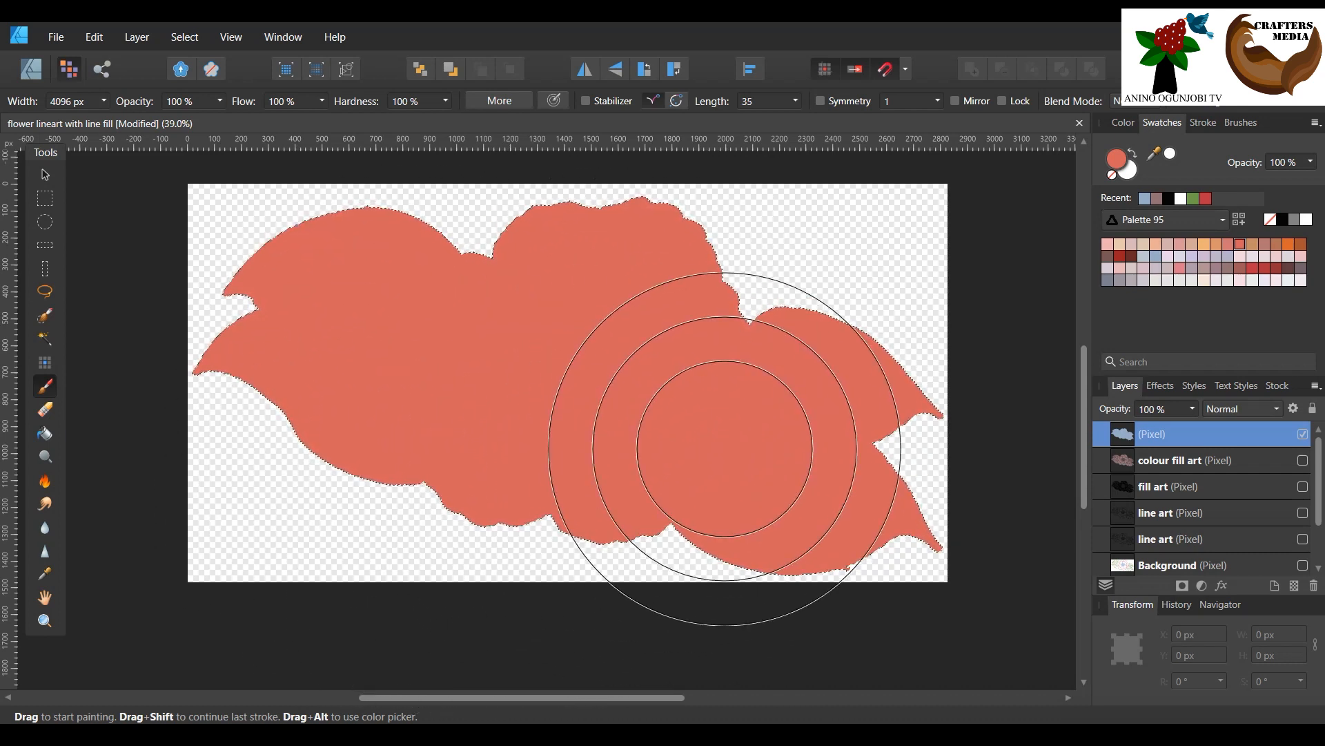
pyautogui.moveTo(725, 448); pyautogui.dragTo(524, 328)
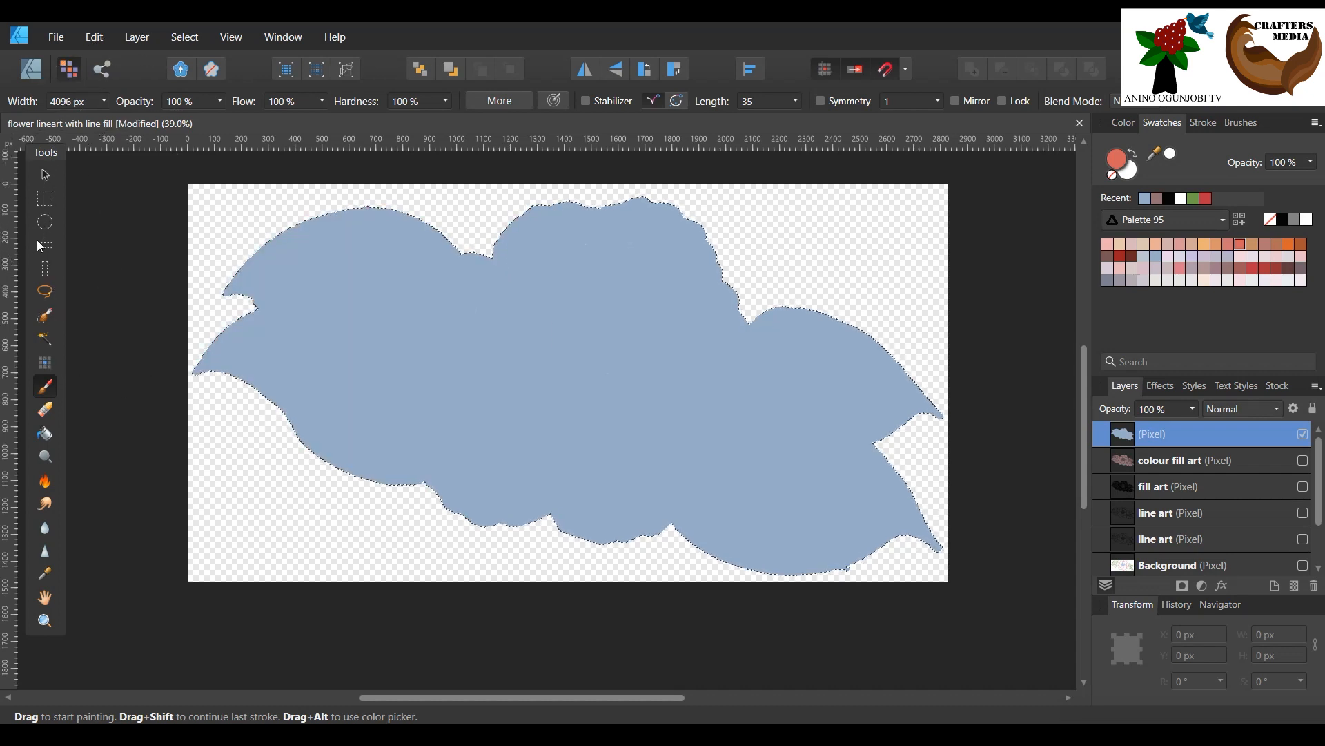
pyautogui.click(41, 171)
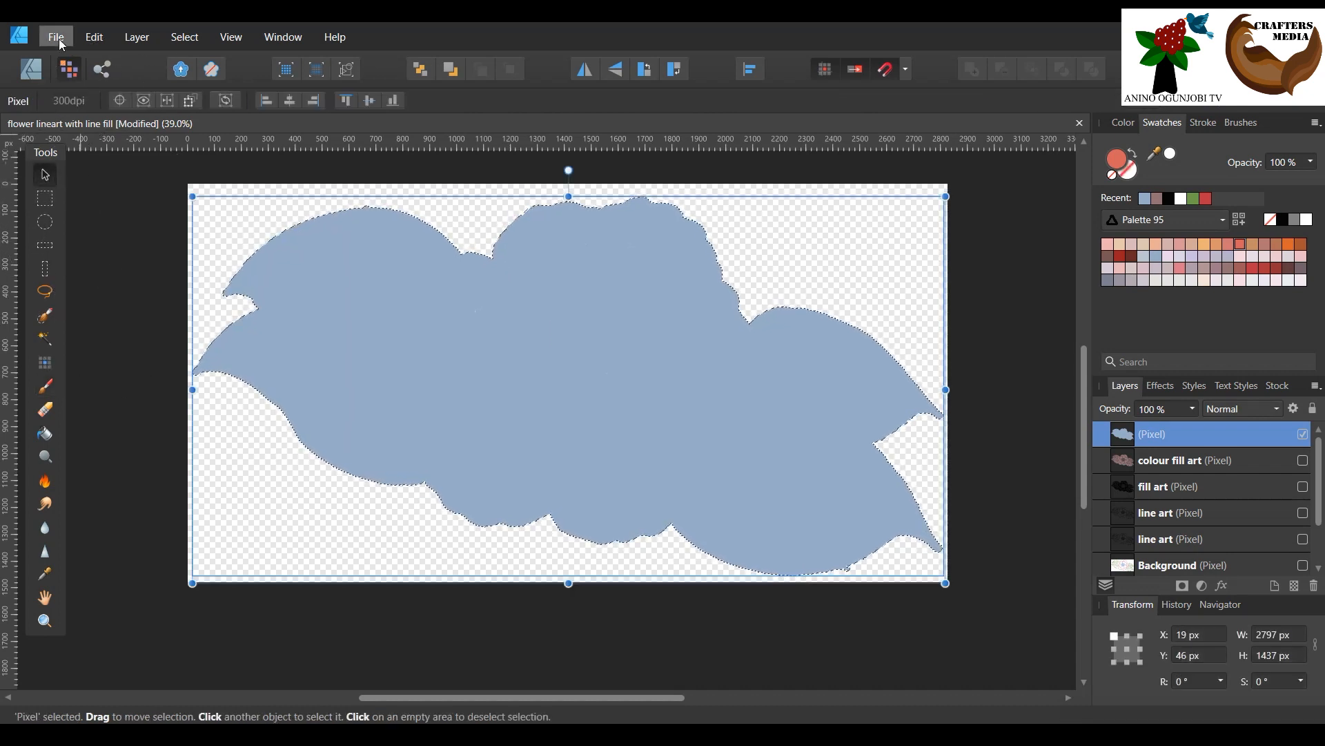
pyautogui.click(94, 39)
pyautogui.moveTo(184, 36)
pyautogui.click(143, 71)
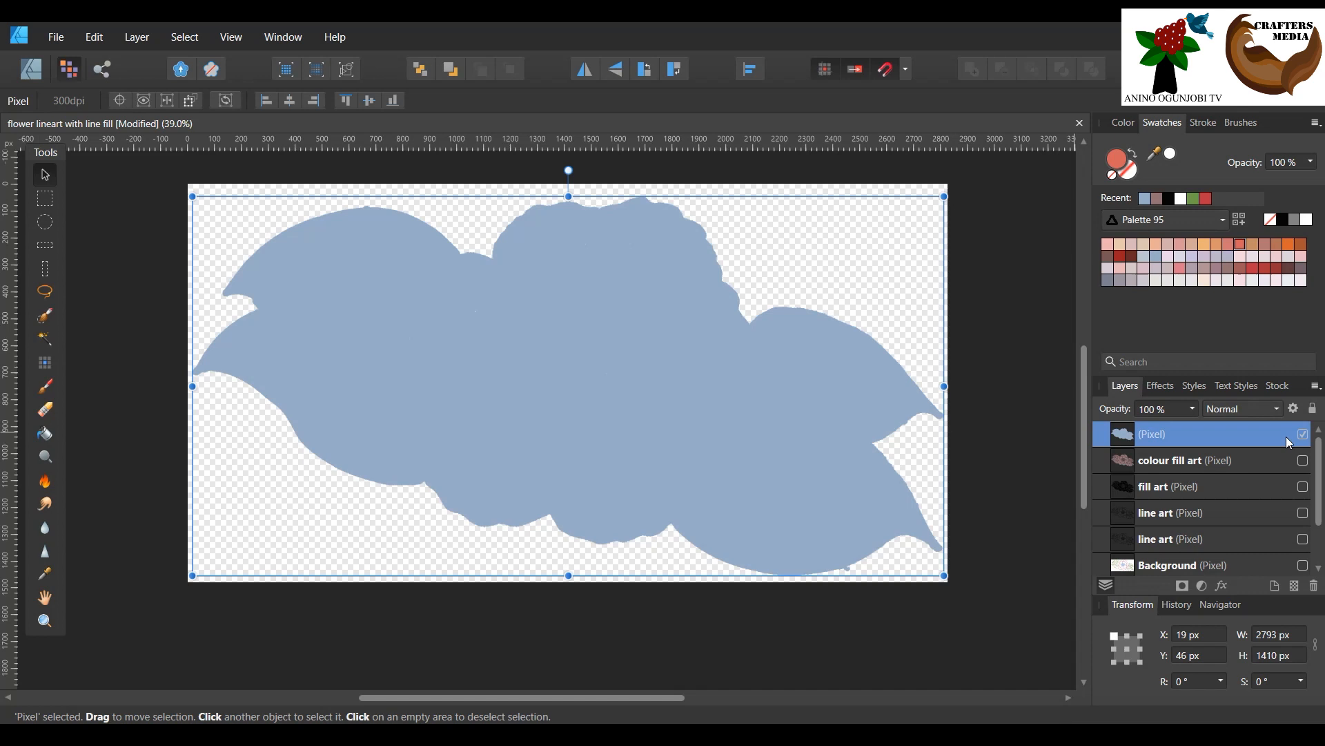
# Step: Rename the rasterized pixel layer as Silhouette and clear the object selection
pyautogui.doubleClick(1195, 433)
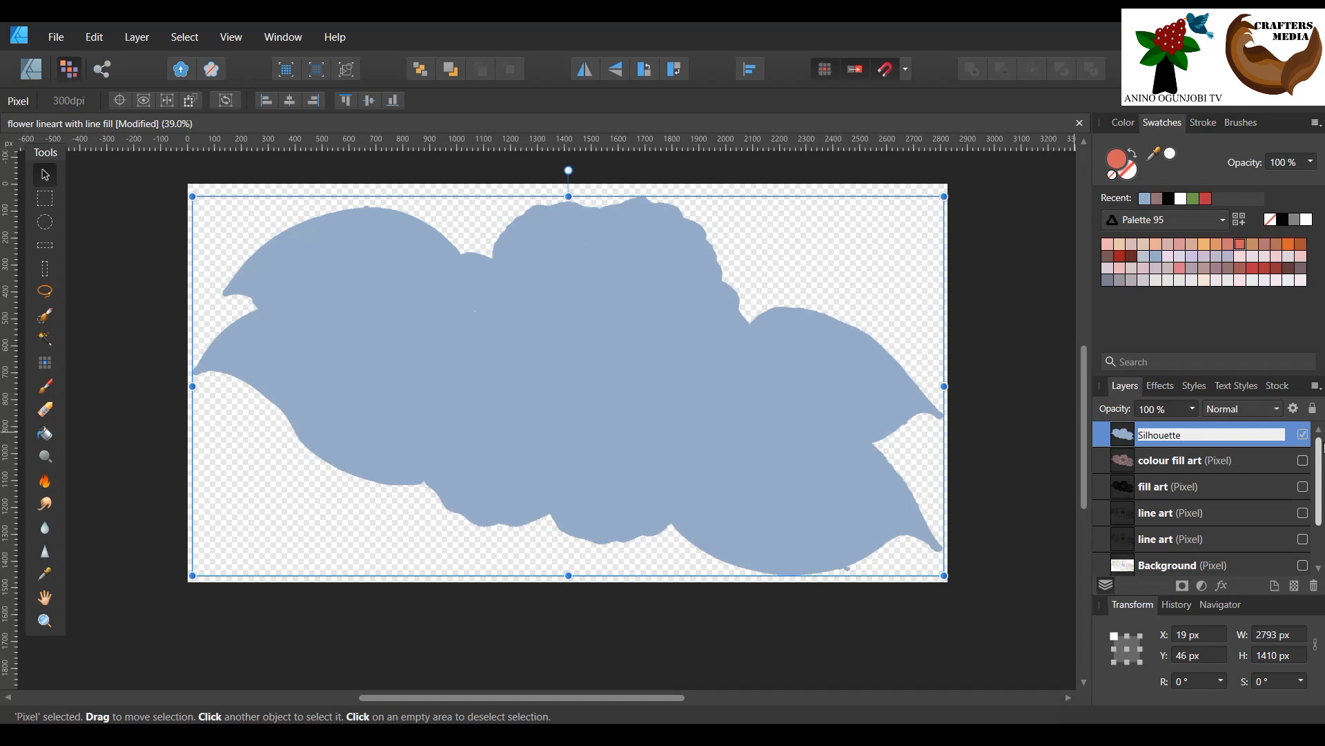
pyautogui.write('Silhouette')
pyautogui.click(74, 184)
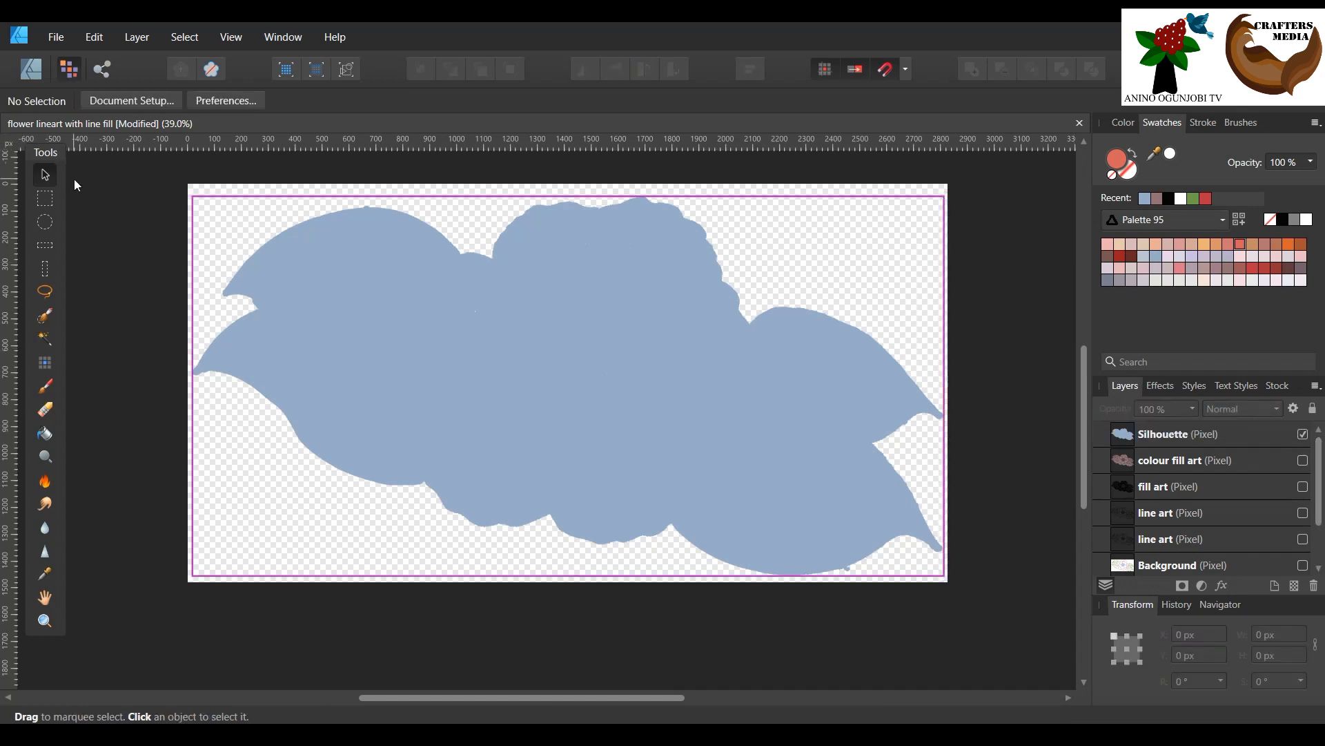
# Step: Hide the Silhouette layer and view colour fill art, fill art and the upper line art layer one at a time
pyautogui.click(1249, 434)
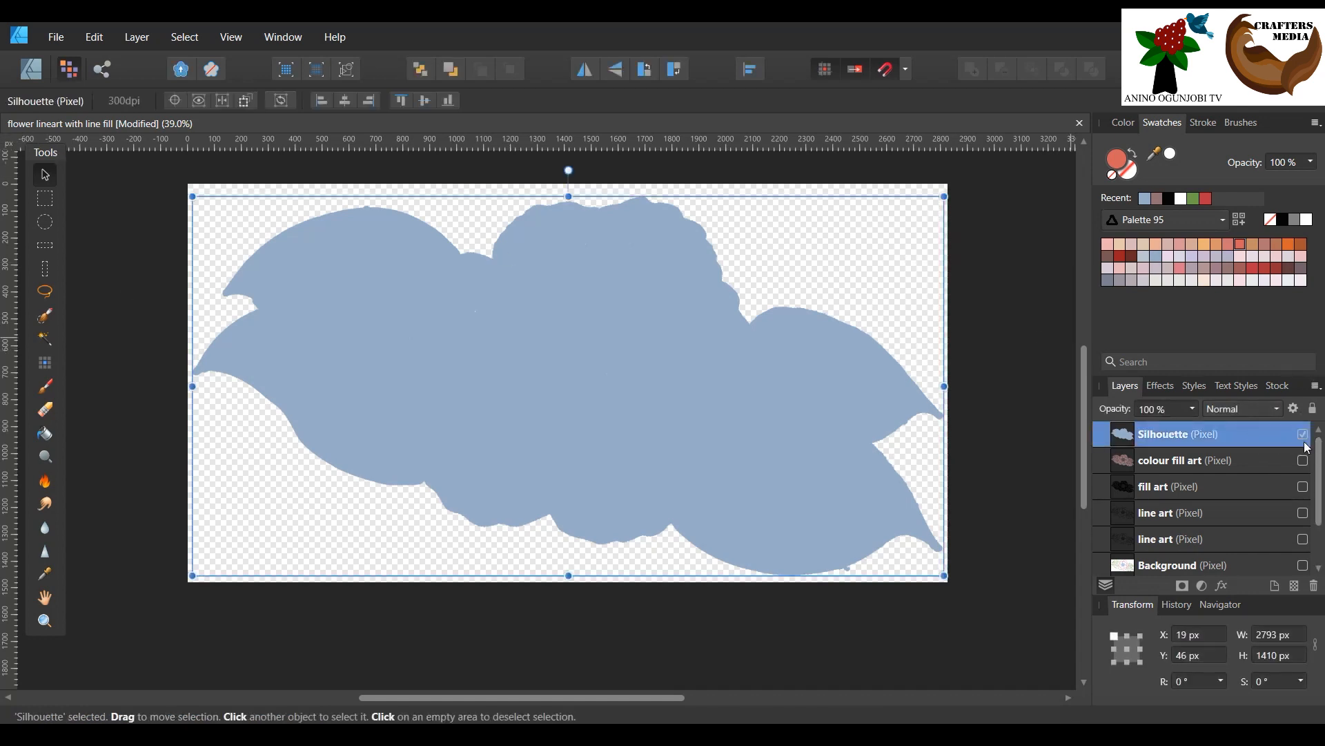
pyautogui.click(1302, 435)
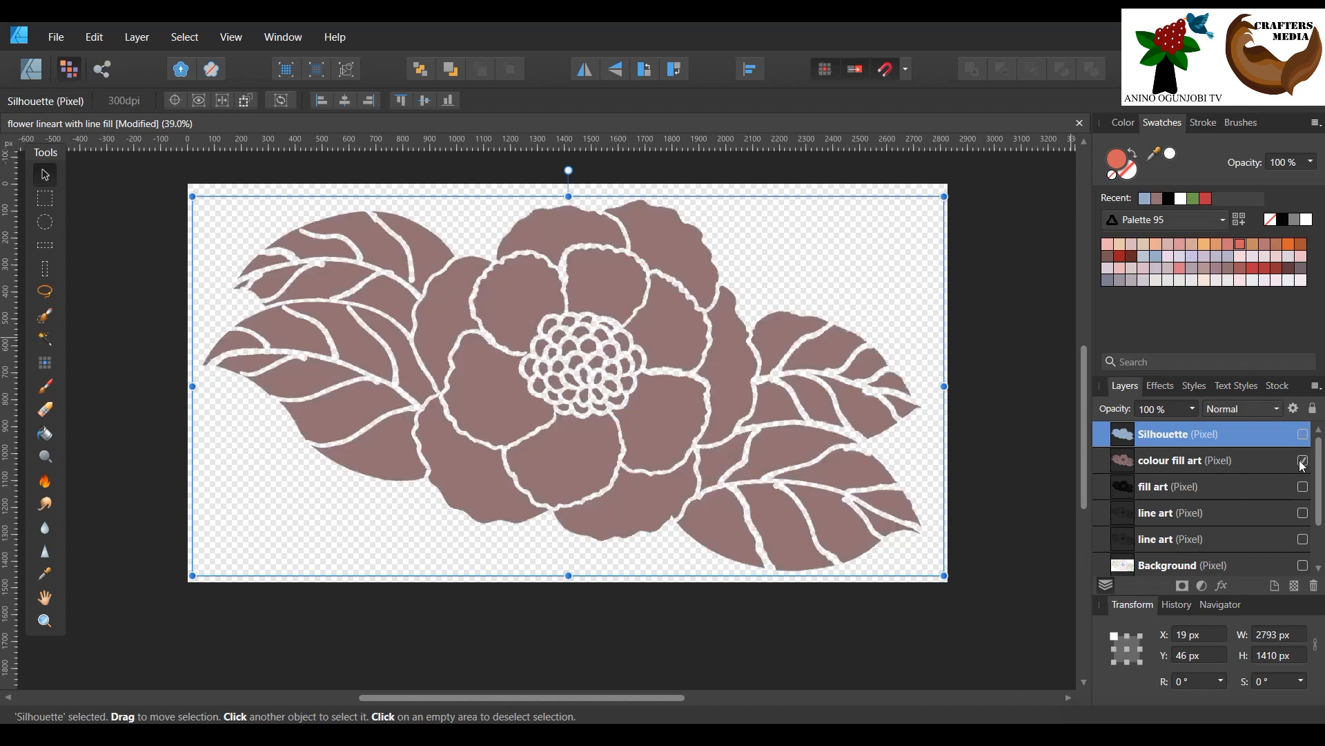
pyautogui.click(1303, 461)
pyautogui.click(1303, 487)
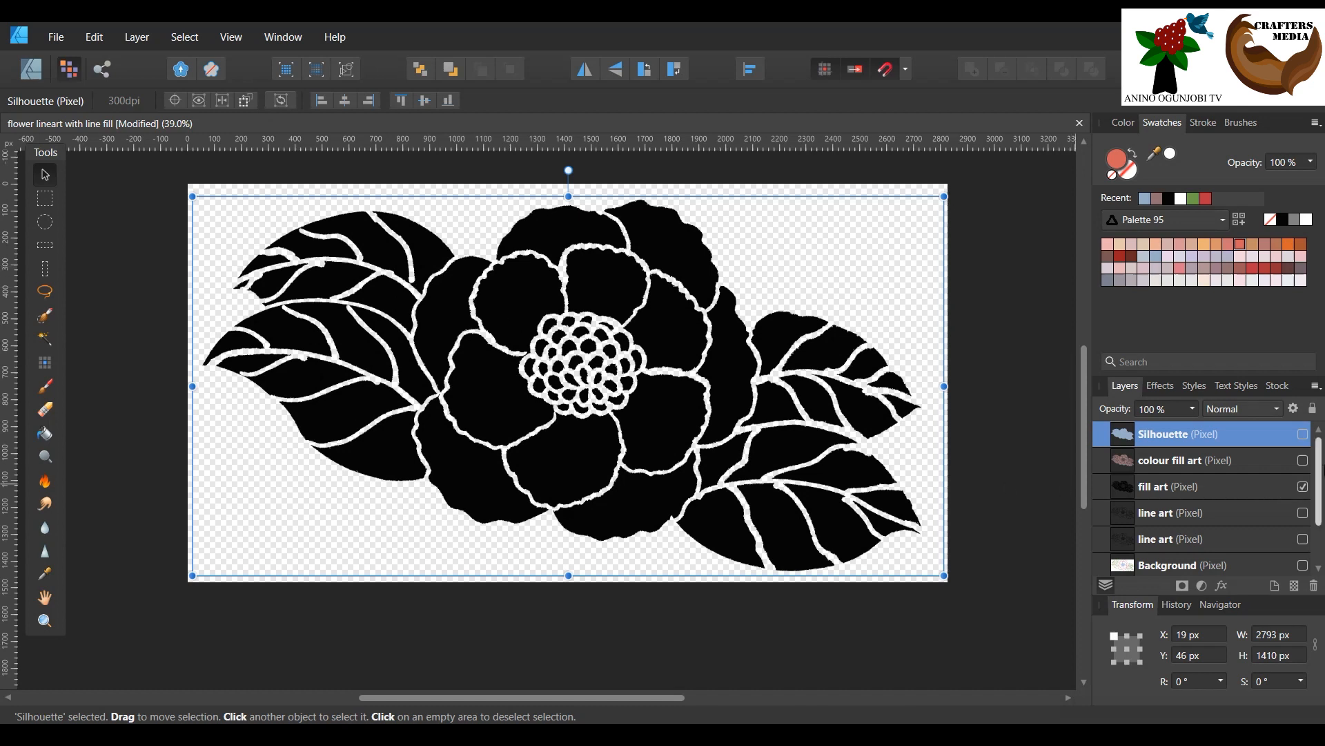
pyautogui.click(1303, 487)
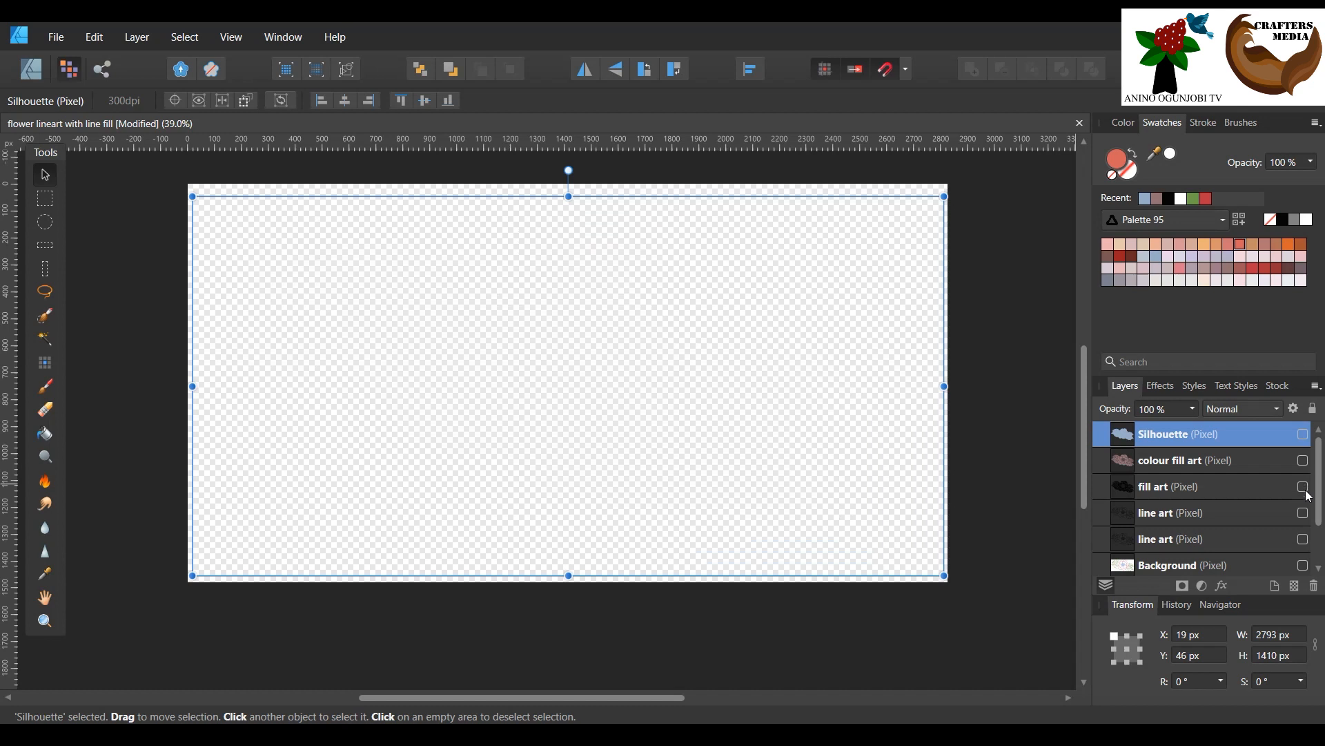
pyautogui.click(1302, 515)
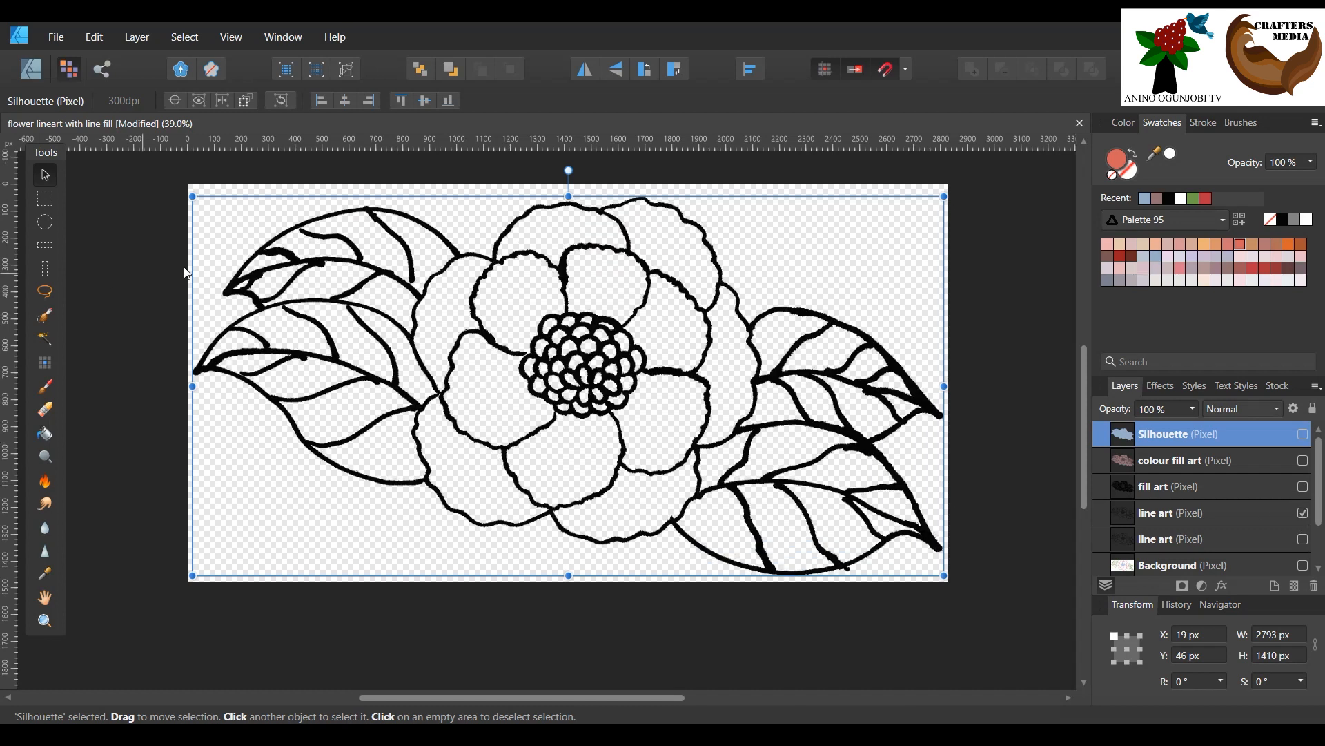
pyautogui.click(1303, 514)
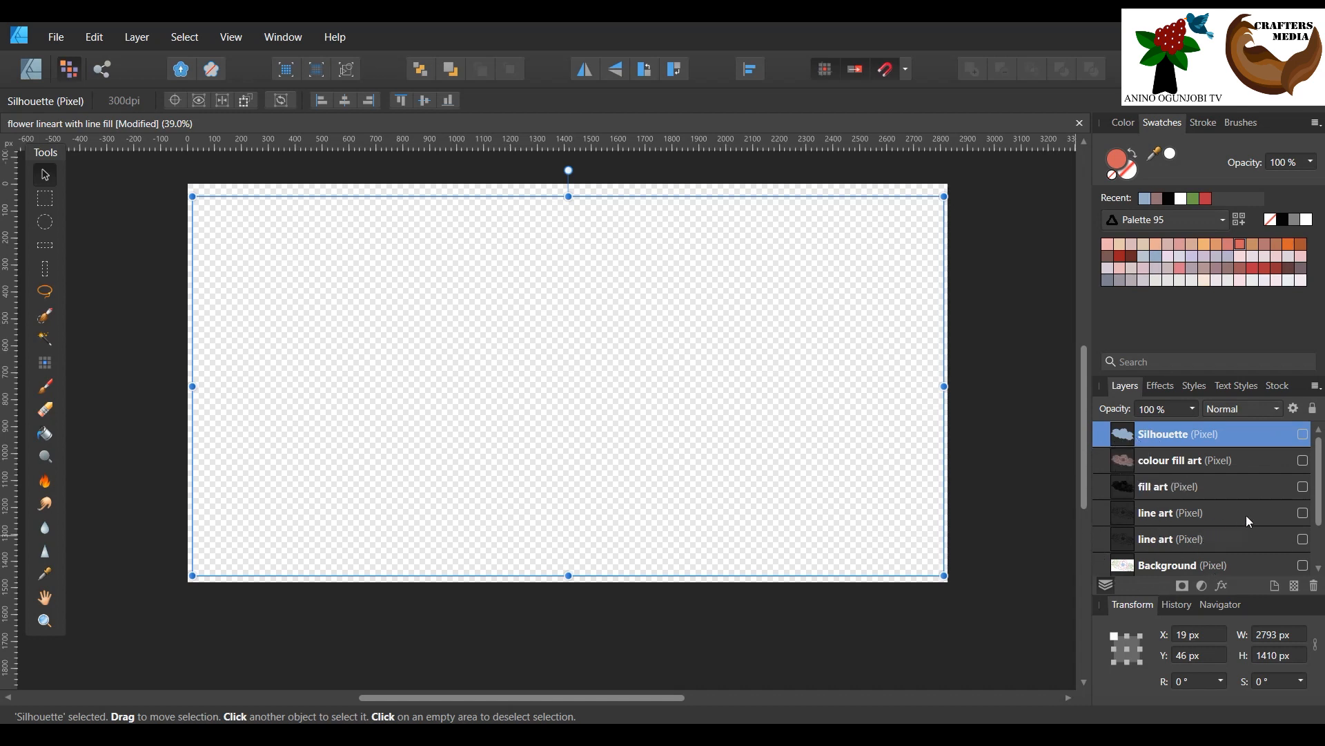
# Step: Show the upper line art layer and duplicate it
pyautogui.click(1303, 513)
pyautogui.click(1266, 512)
pyautogui.rightClick(1266, 510)
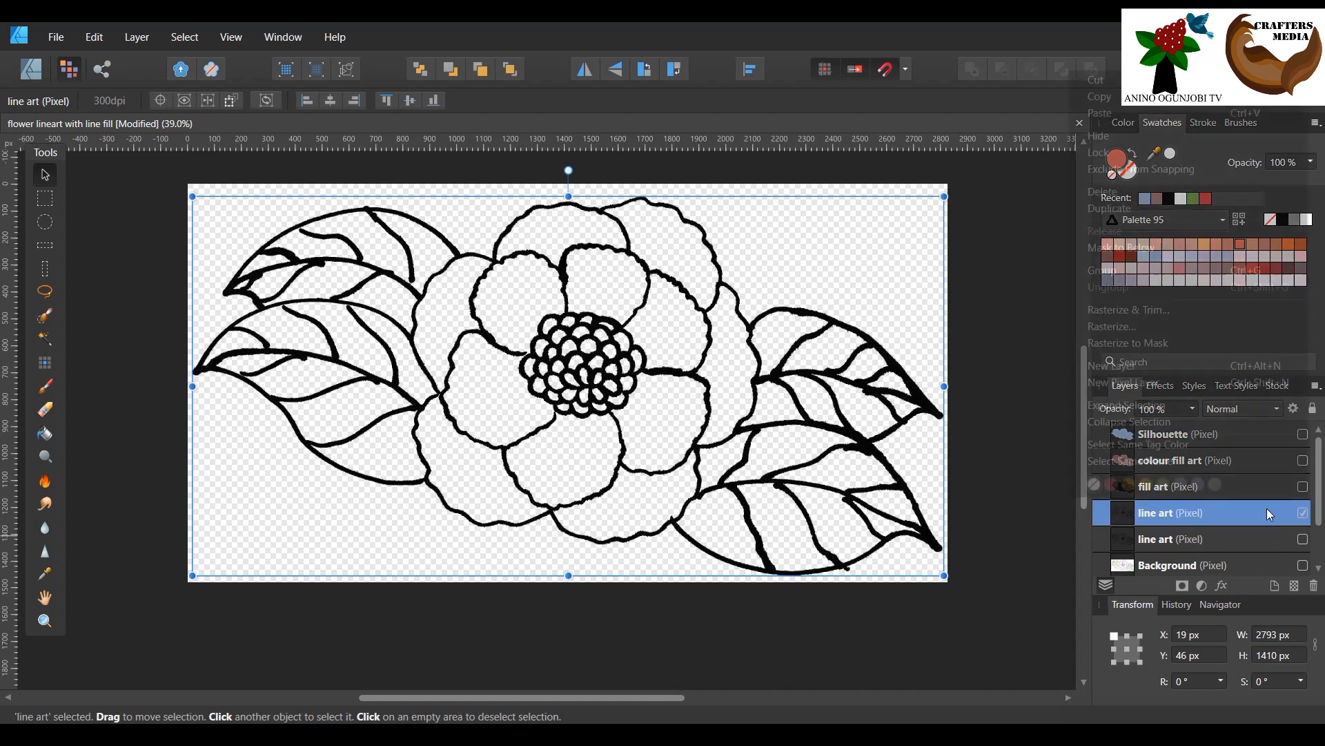
pyautogui.click(1201, 207)
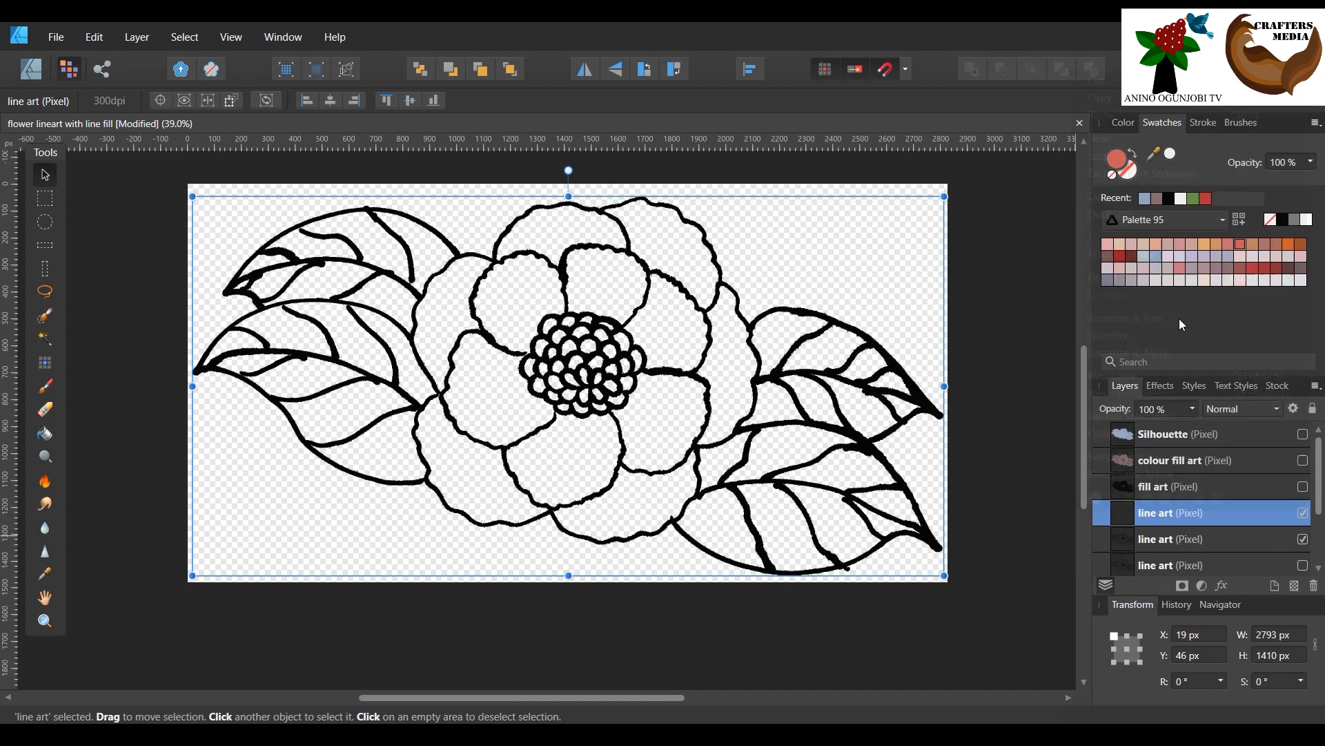
# Step: Rename the duplicated line art layer as Colouring
pyautogui.doubleClick(1187, 513)
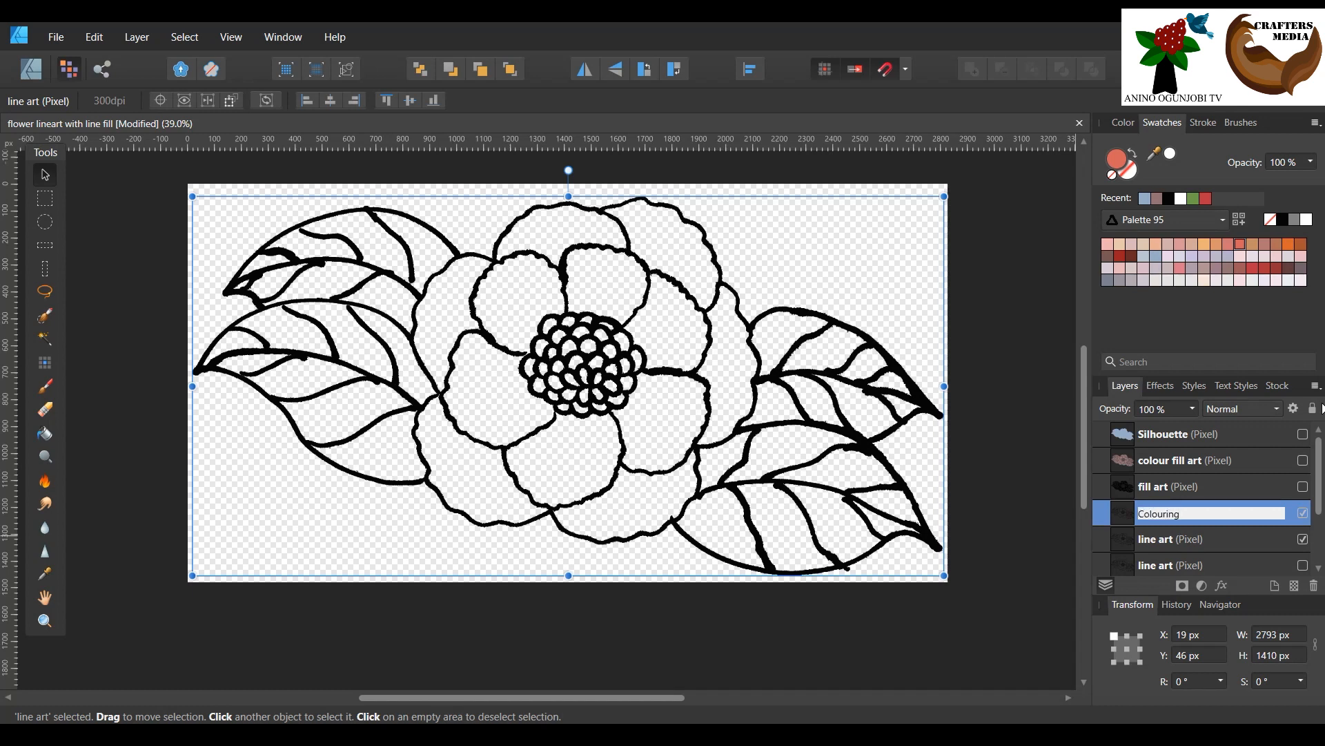
pyautogui.press('Return')
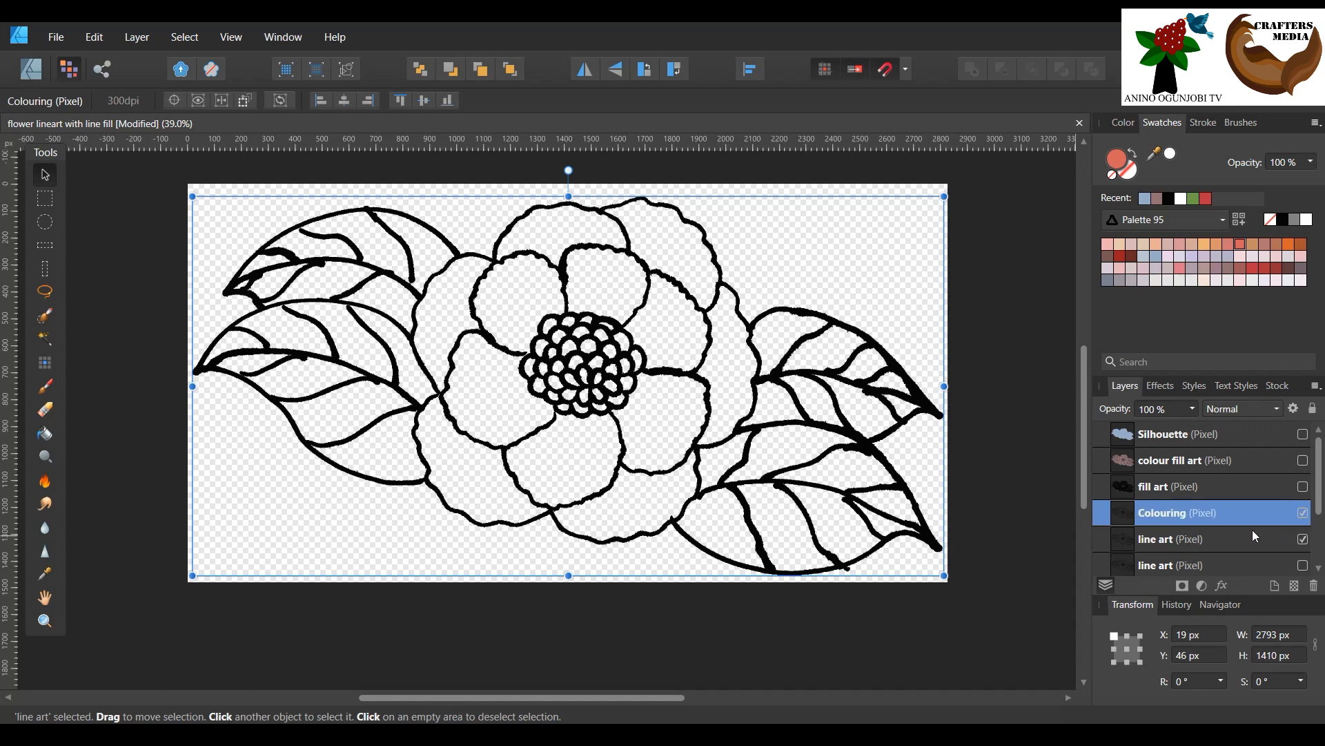
pyautogui.doubleClick(1219, 512)
pyautogui.click(1119, 509)
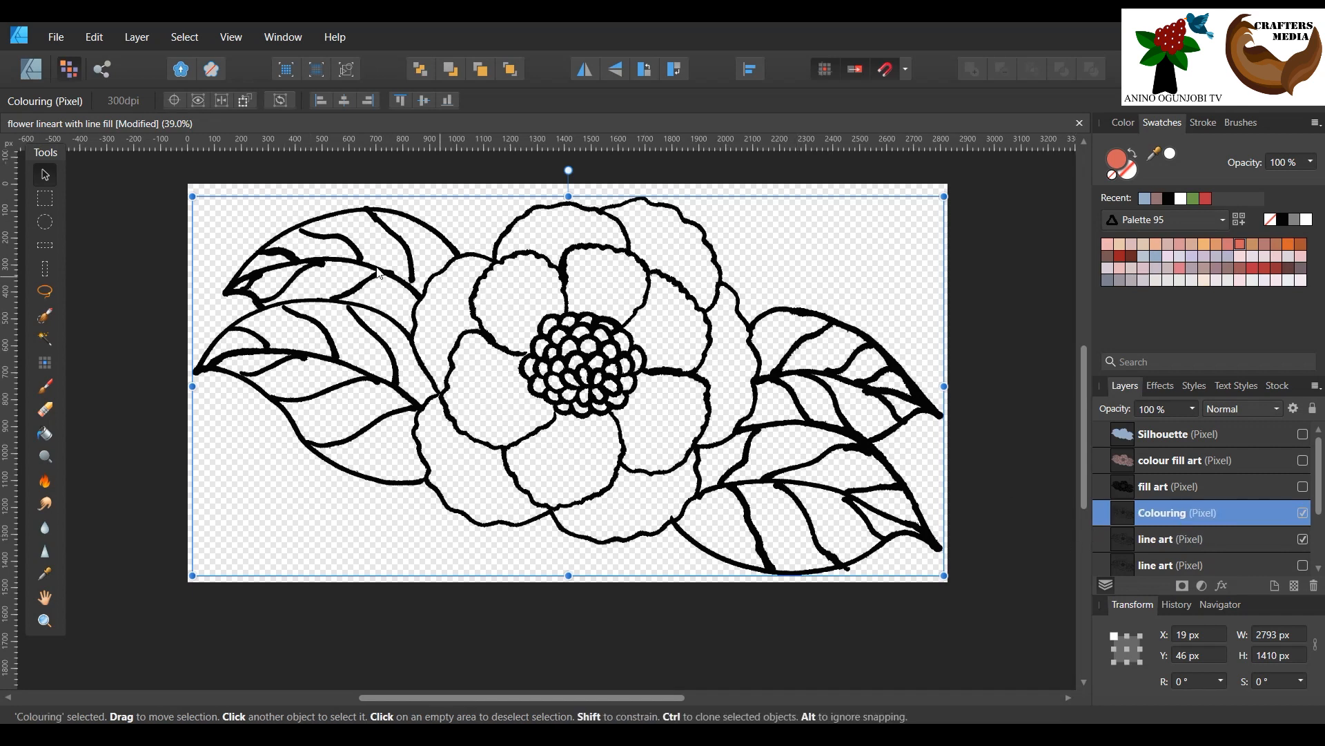
pyautogui.click(46, 340)
pyautogui.click(42, 616)
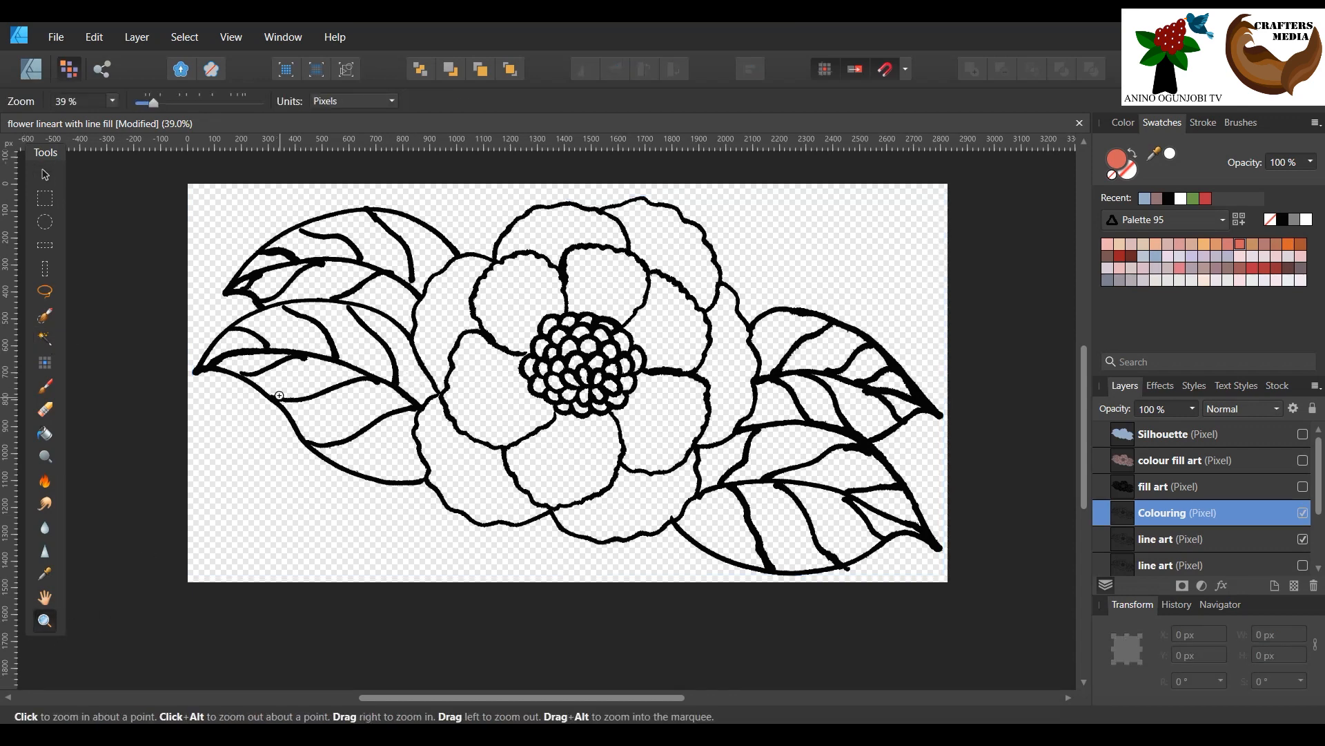
pyautogui.scroll(4, 293, 345)
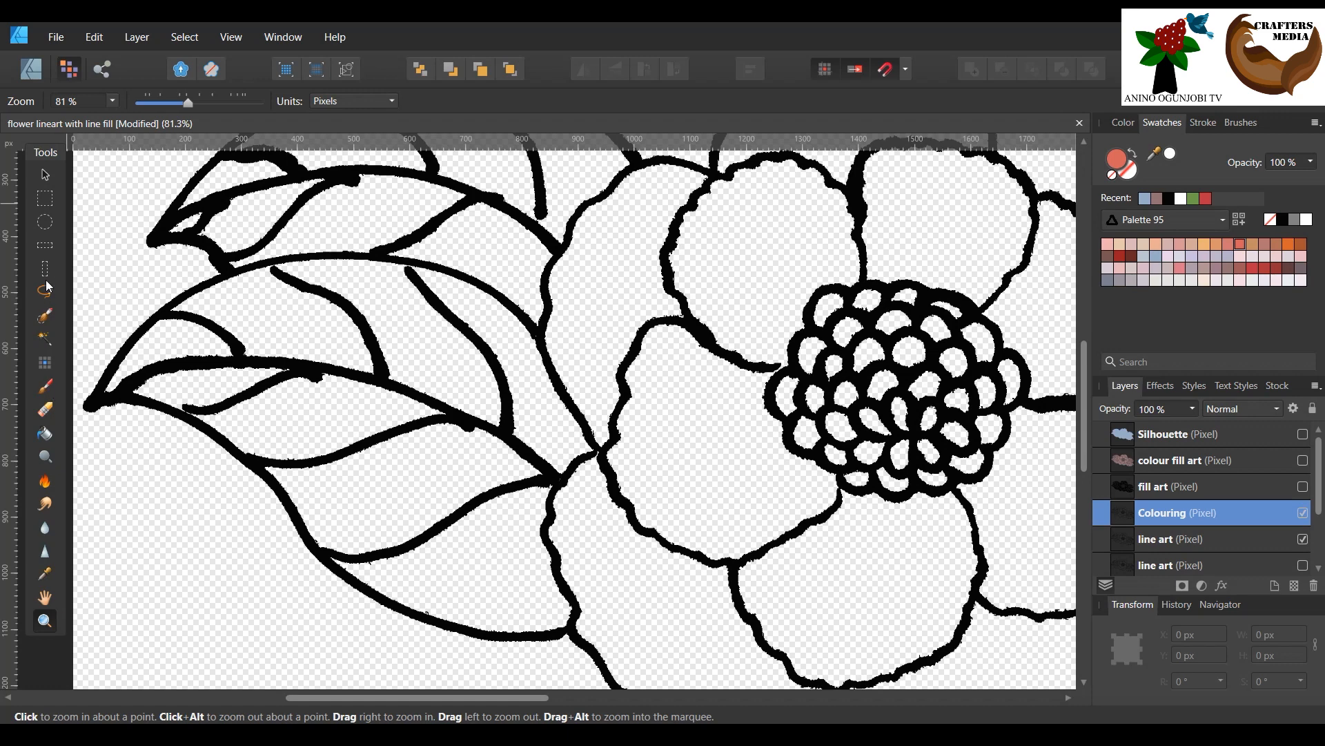
pyautogui.click(45, 338)
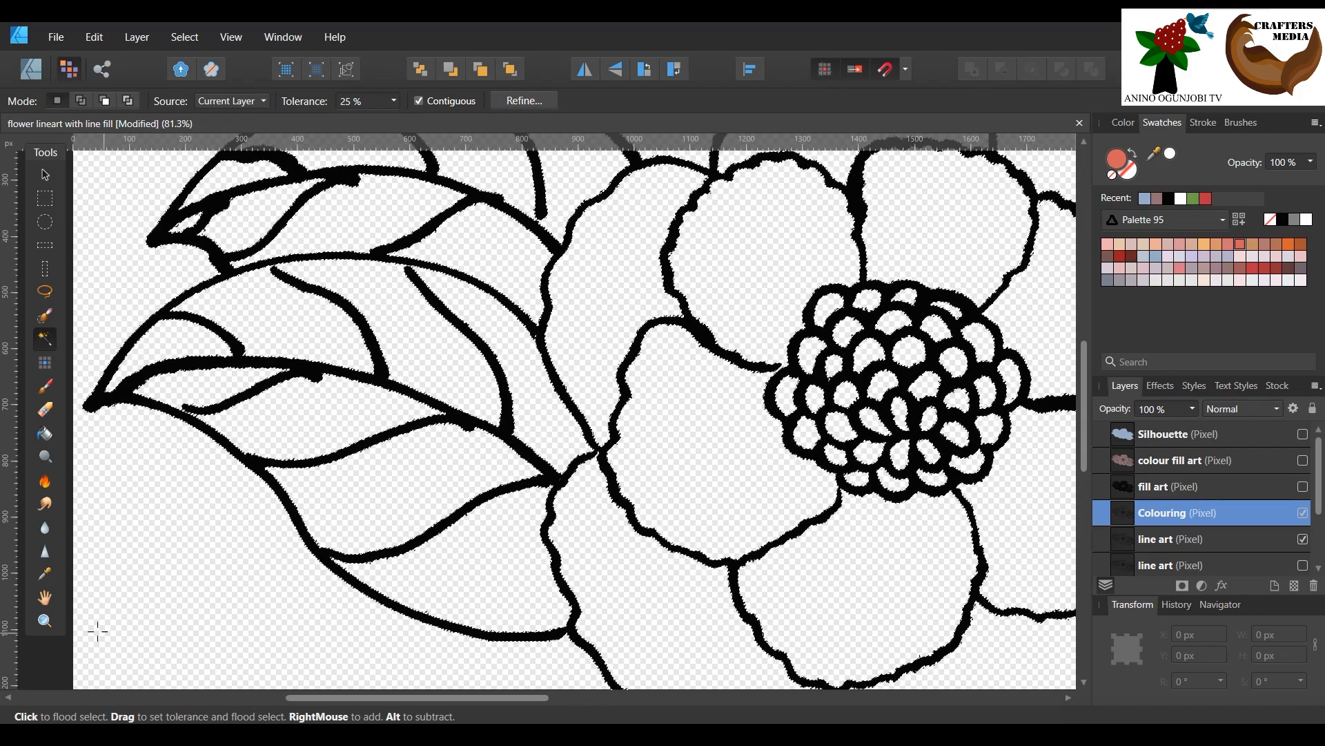
pyautogui.click(46, 621)
pyautogui.moveTo(614, 437); pyautogui.dragTo(162, 442)
pyautogui.moveTo(315, 613); pyautogui.dragTo(438, 594)
pyautogui.moveTo(421, 697); pyautogui.dragTo(442, 697)
pyautogui.click(434, 504)
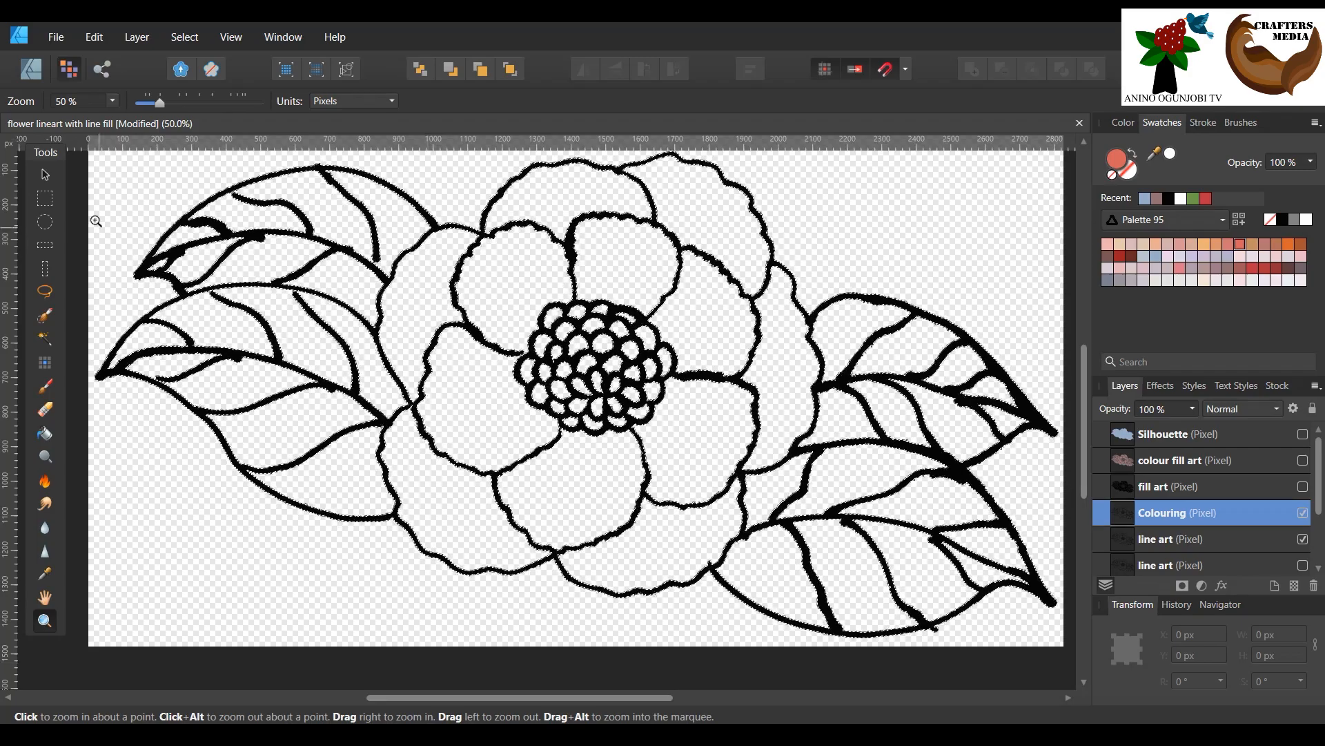
pyautogui.click(45, 175)
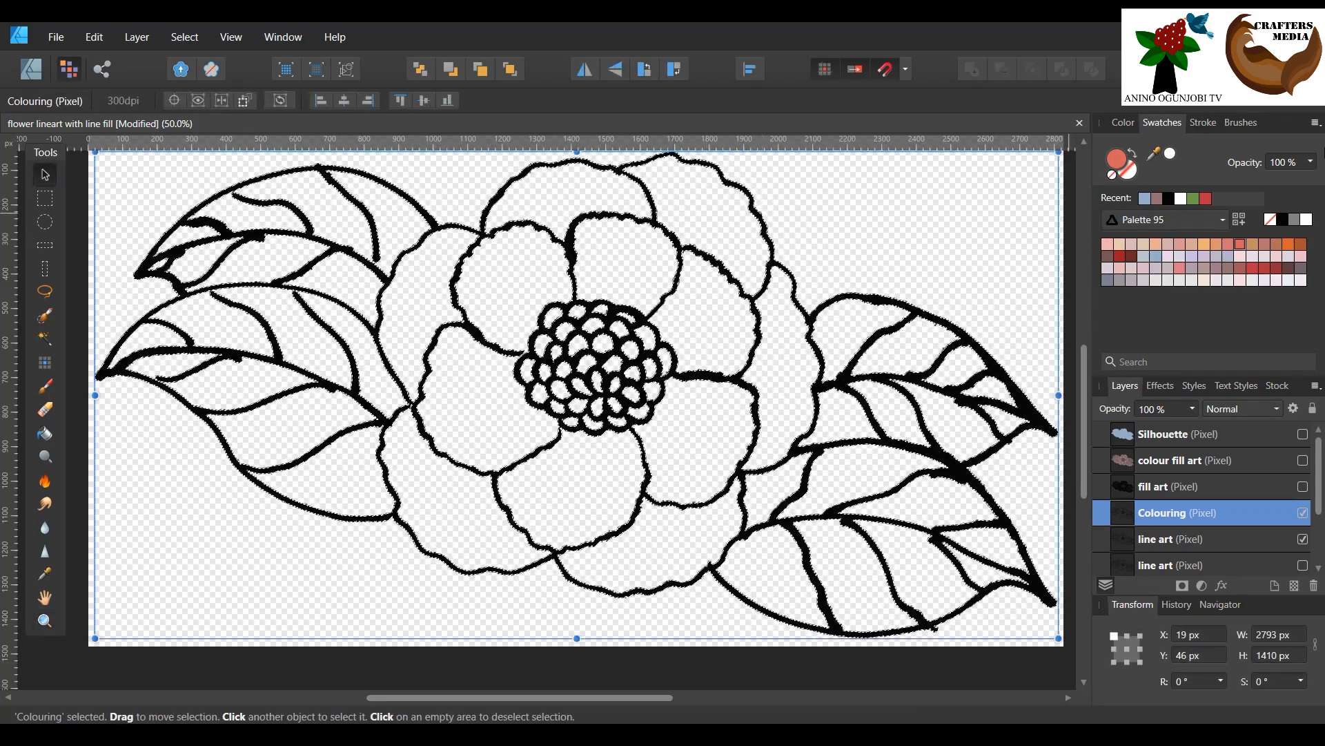
# Step: Bring the upper Background layer with the coloured line art to the top of the layer stack, view it, and hide it
pyautogui.scroll(-3, 1319, 498)
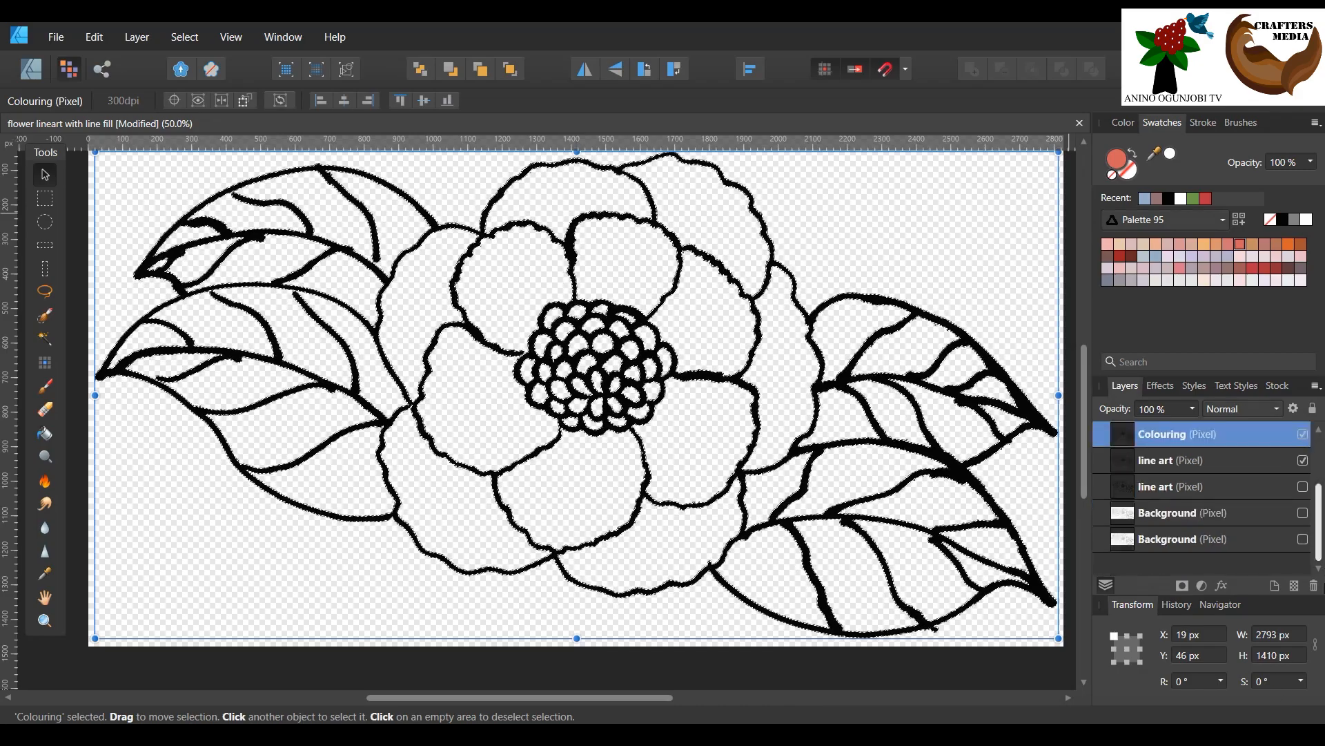
pyautogui.click(1303, 513)
pyautogui.click(1240, 505)
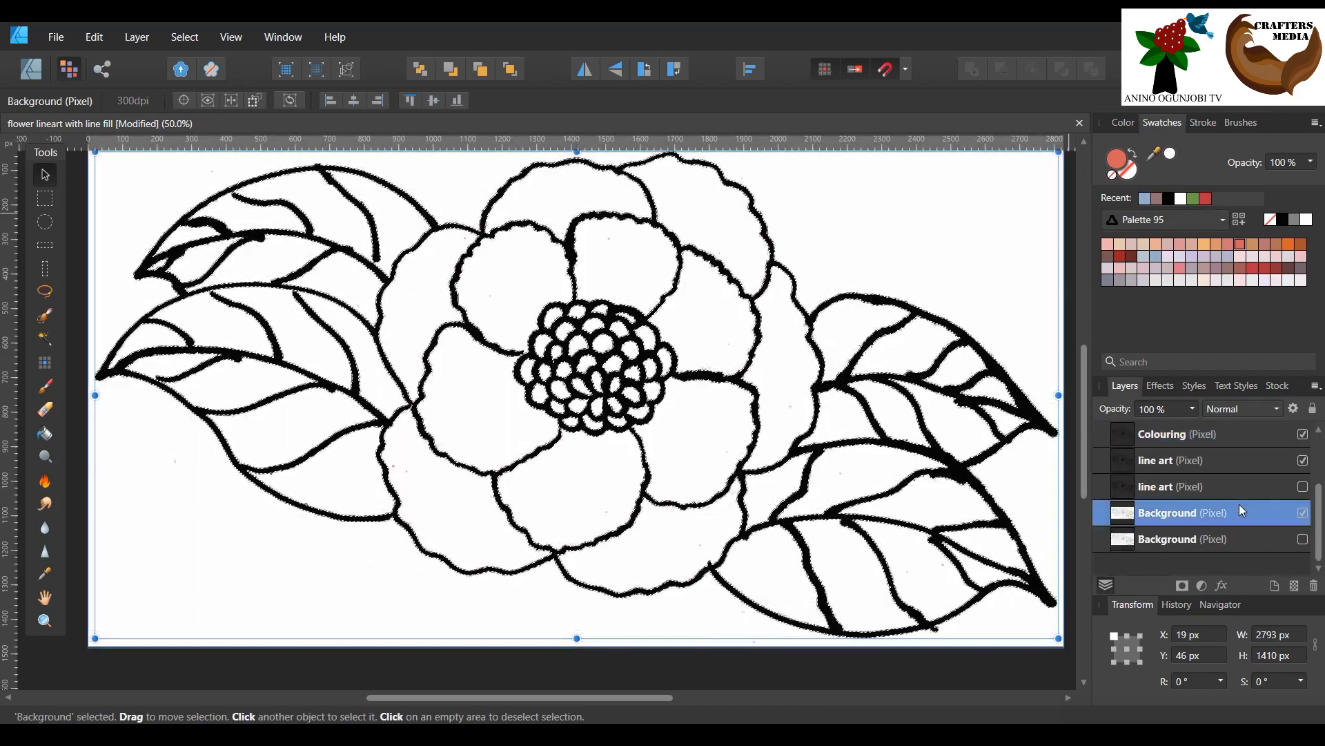
pyautogui.click(510, 70)
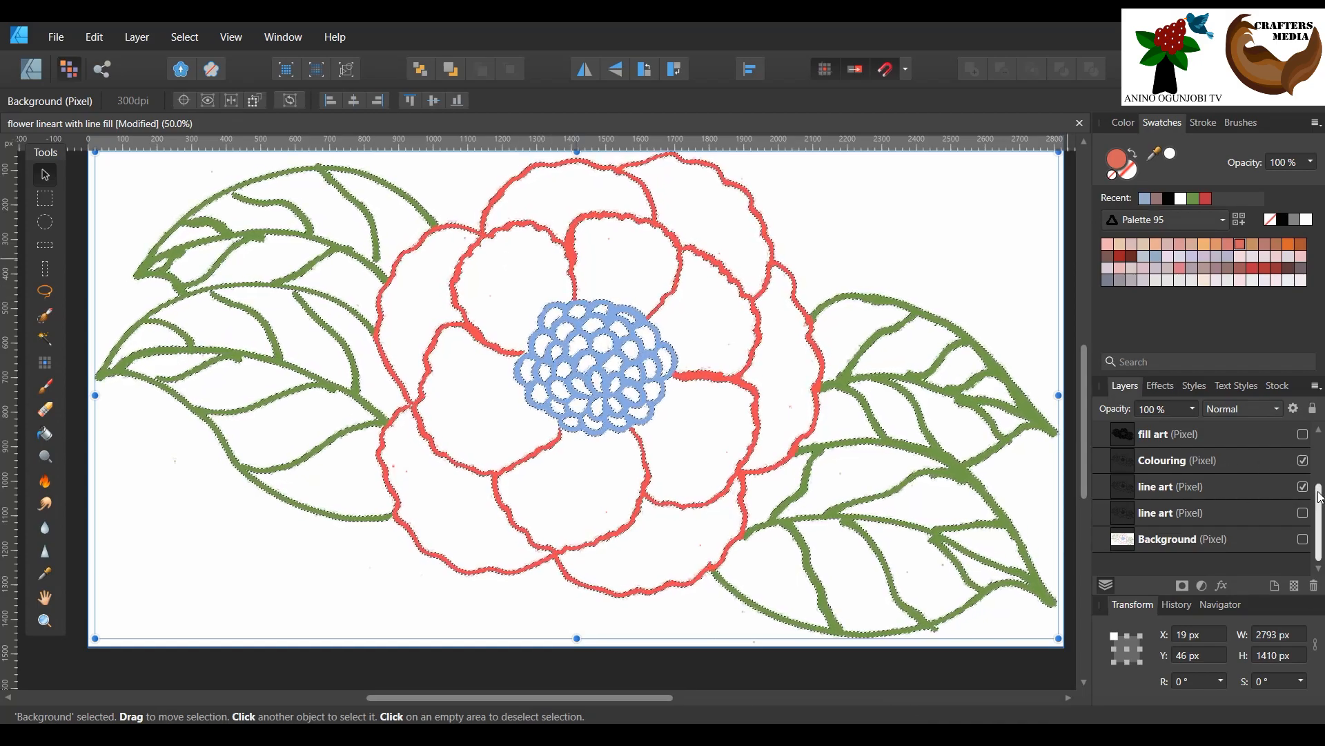
pyautogui.moveTo(1319, 496); pyautogui.dragTo(1319, 447)
pyautogui.click(1303, 435)
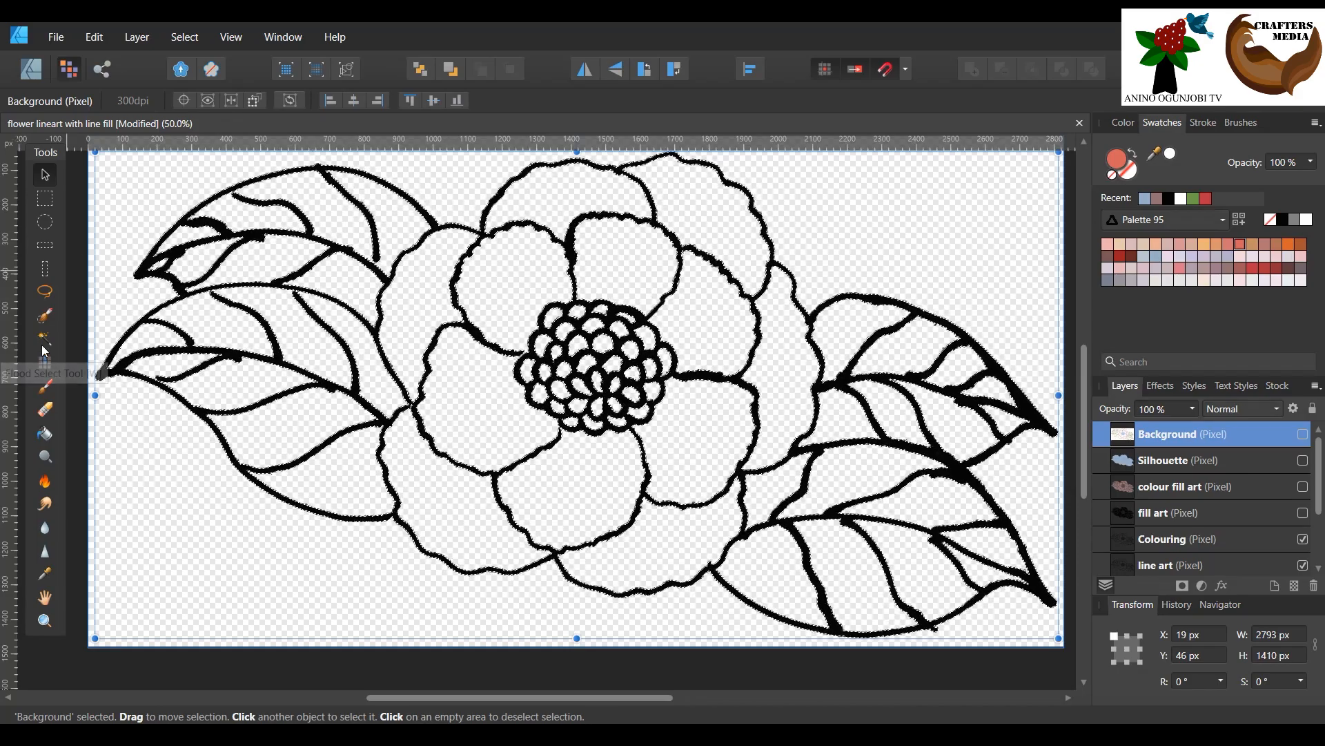
# Step: Activate the Paint Brush Tool and pick the recent green swatch as the painting colour
pyautogui.click(43, 388)
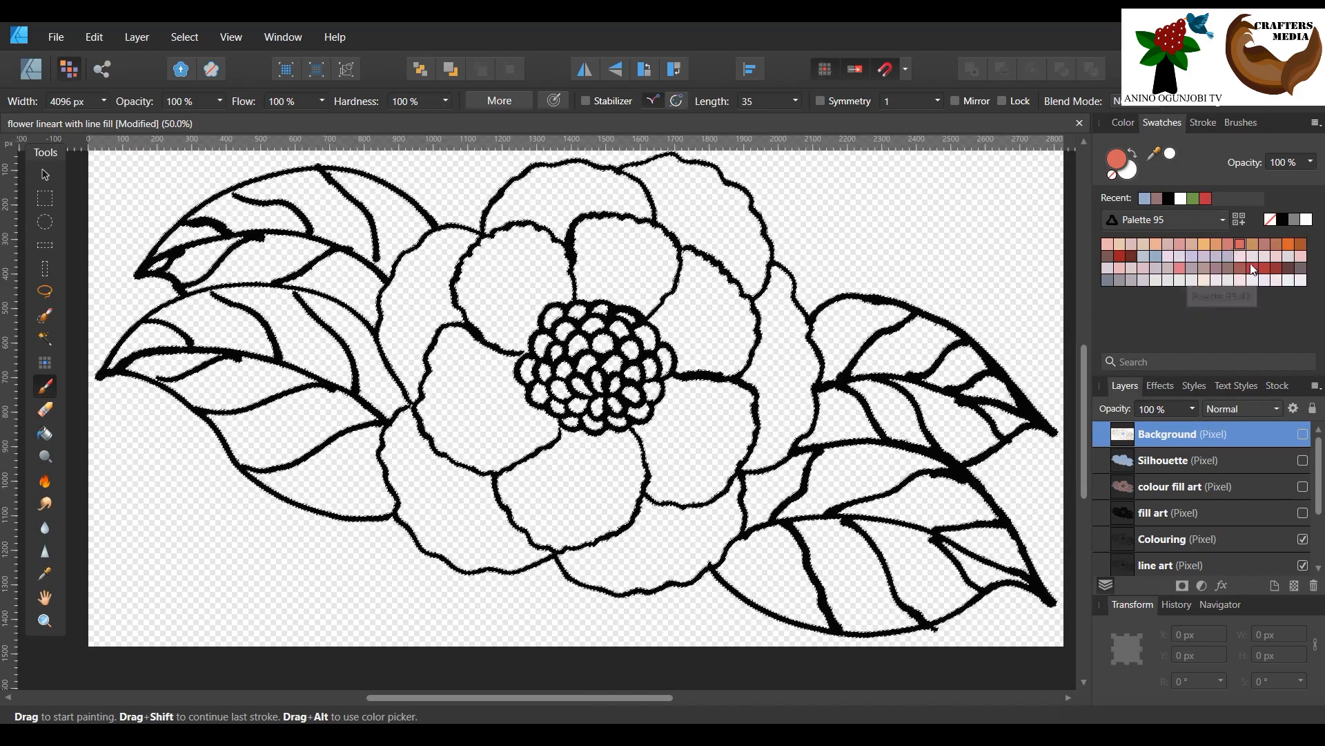
pyautogui.click(1238, 246)
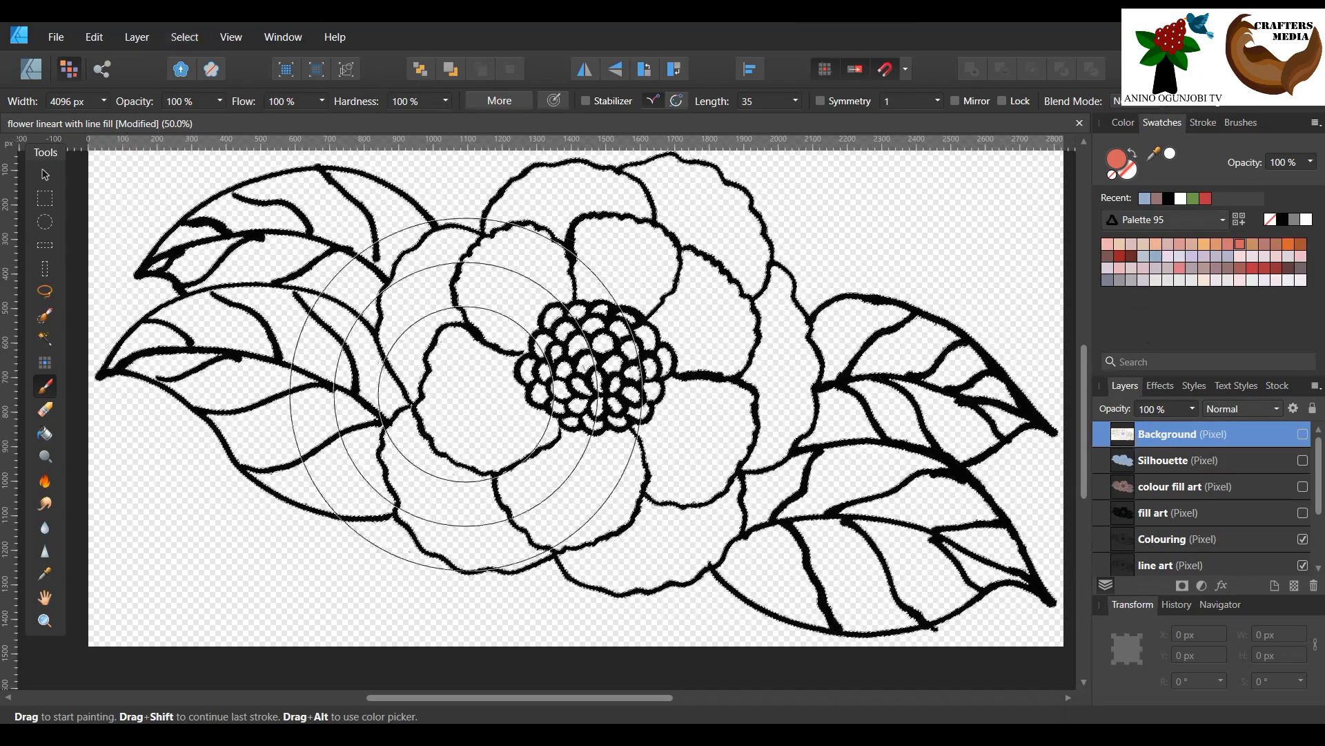
pyautogui.click(1194, 198)
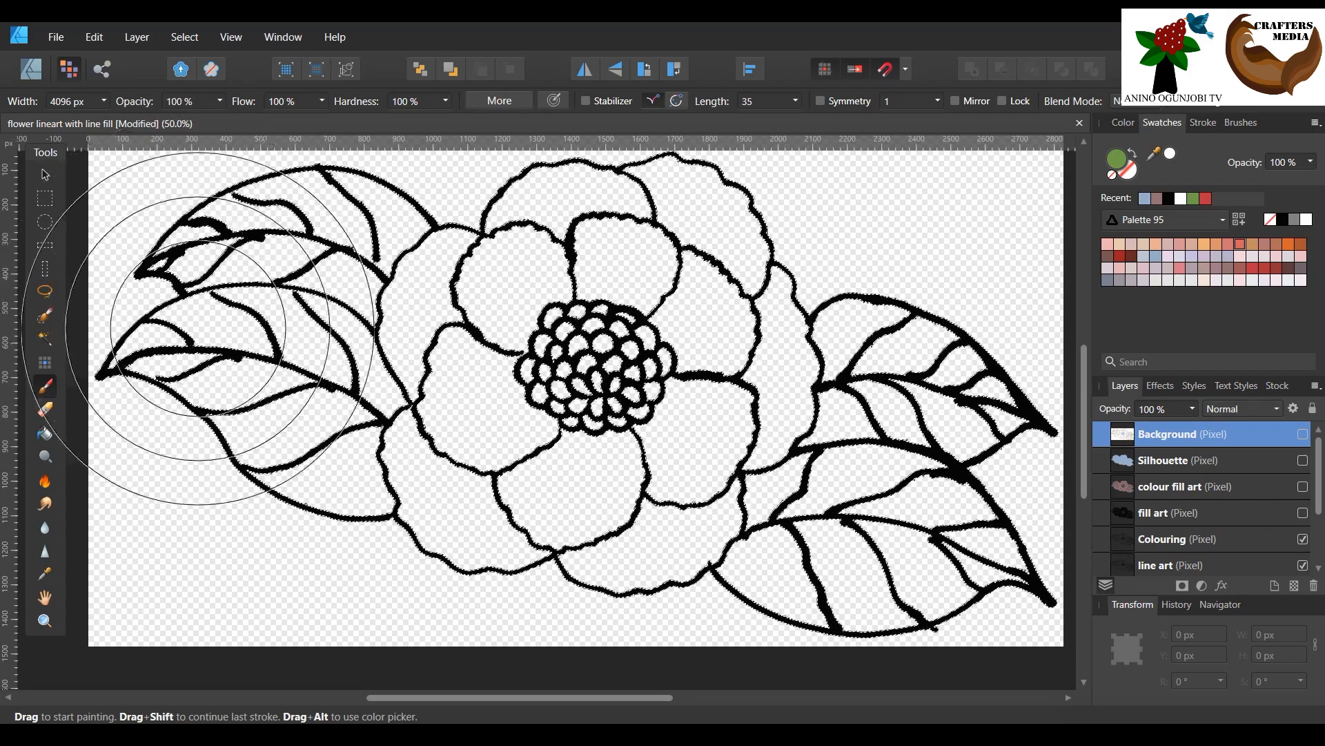
# Step: Show the Background layer, undo the green brush painting made on it, and hide the layer again
pyautogui.click(1303, 437)
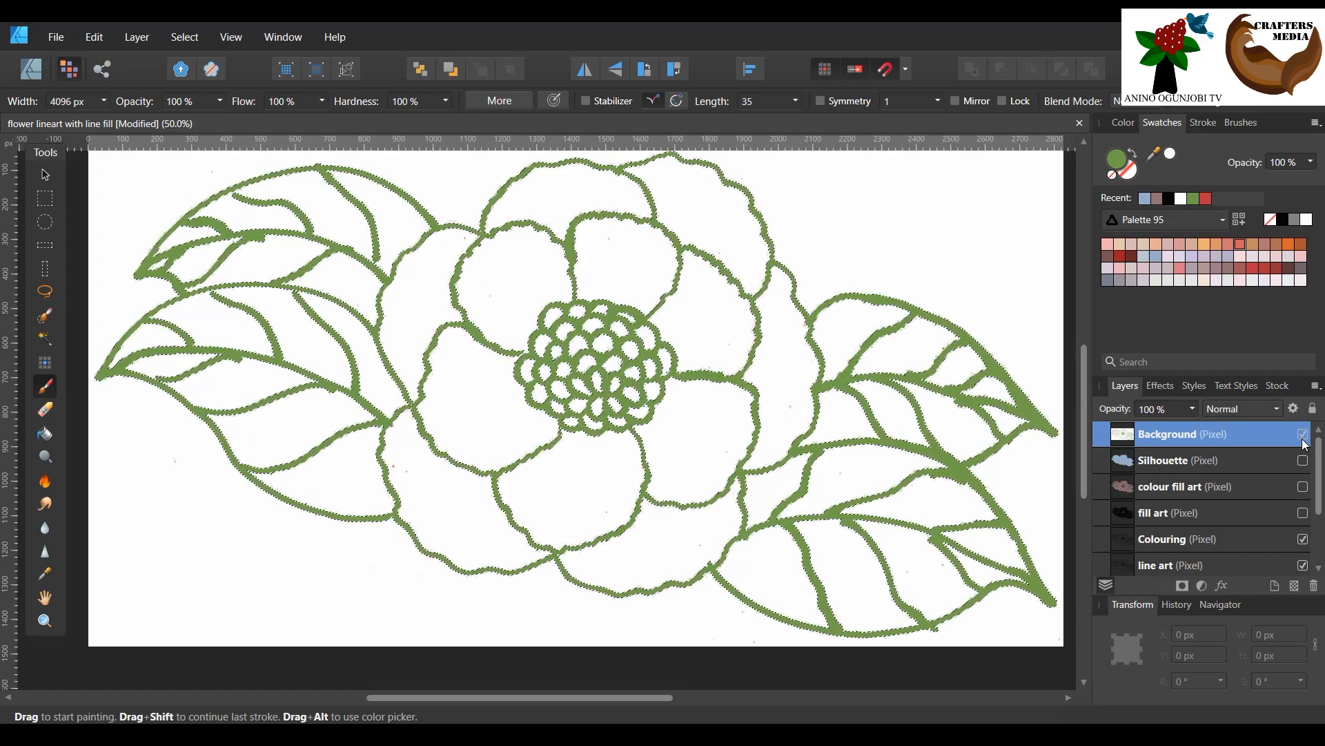
pyautogui.click(90, 37)
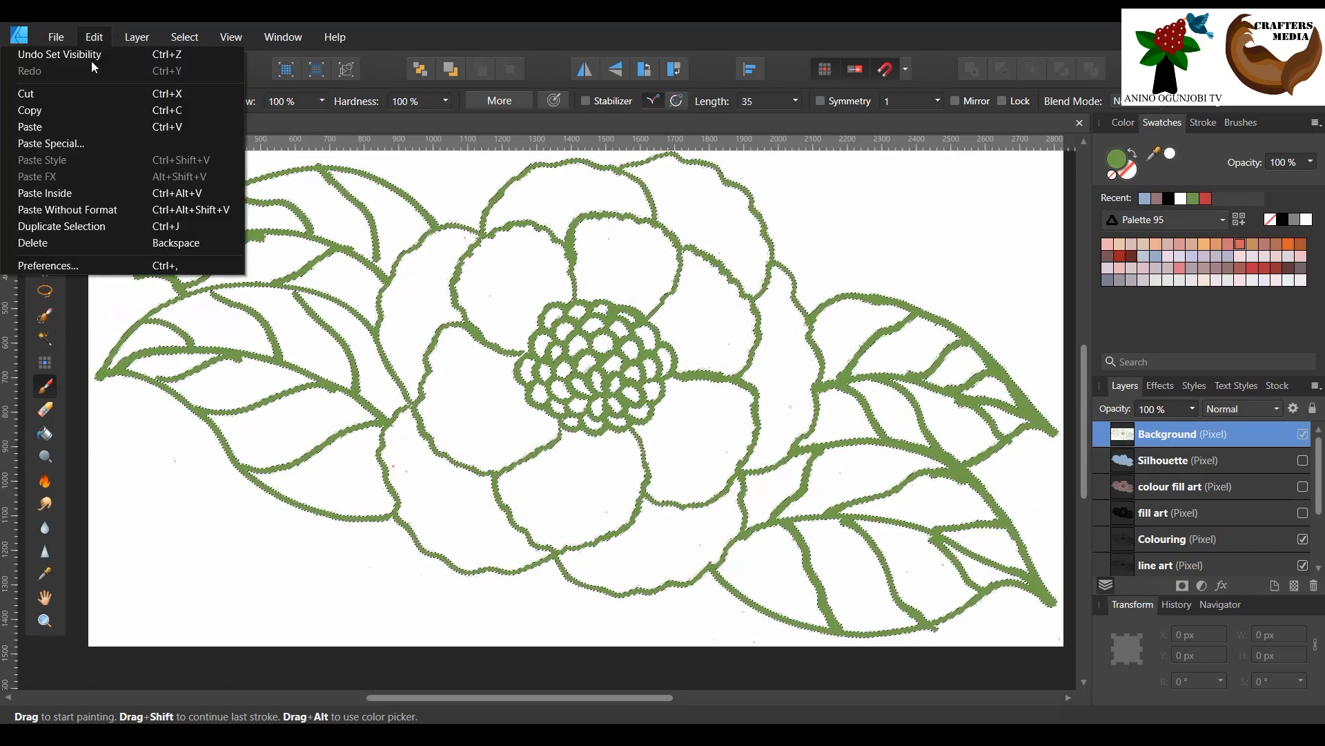
pyautogui.click(90, 61)
pyautogui.click(93, 38)
pyautogui.click(93, 41)
pyautogui.click(93, 43)
pyautogui.click(91, 43)
pyautogui.click(91, 43)
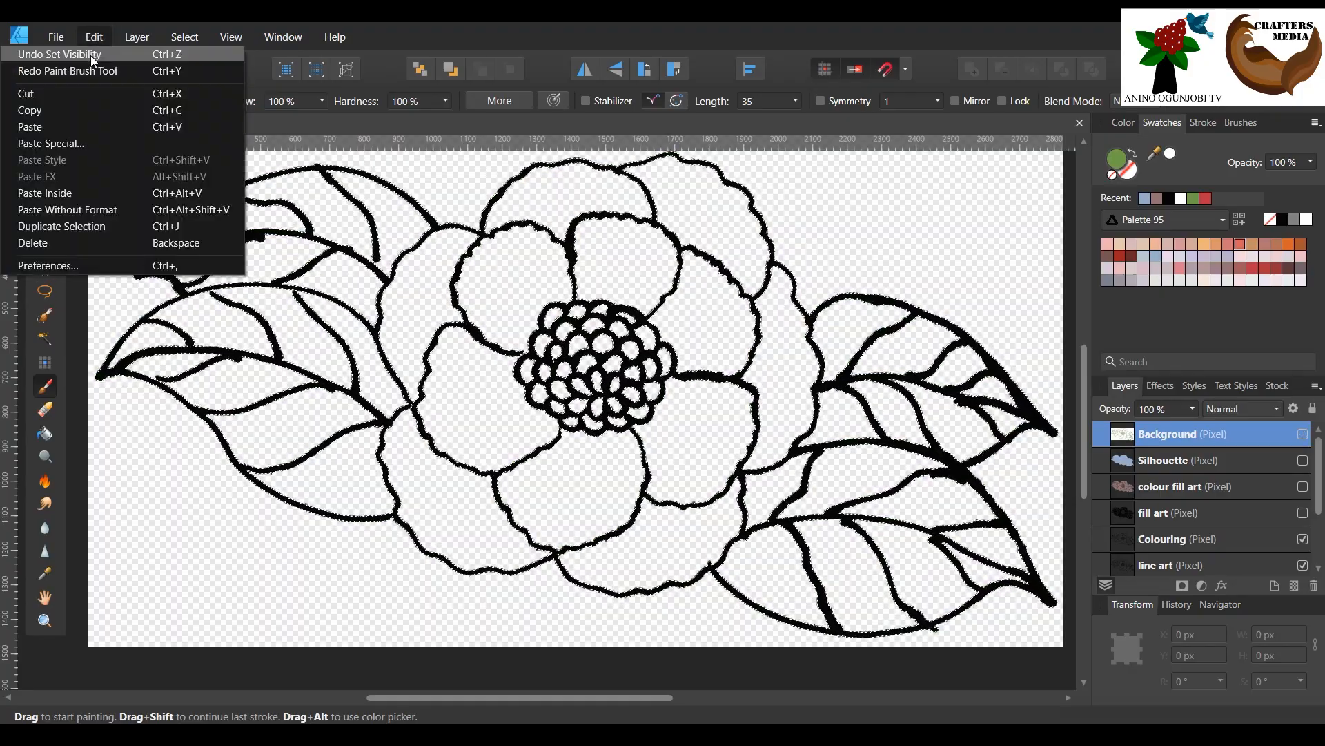
pyautogui.click(91, 56)
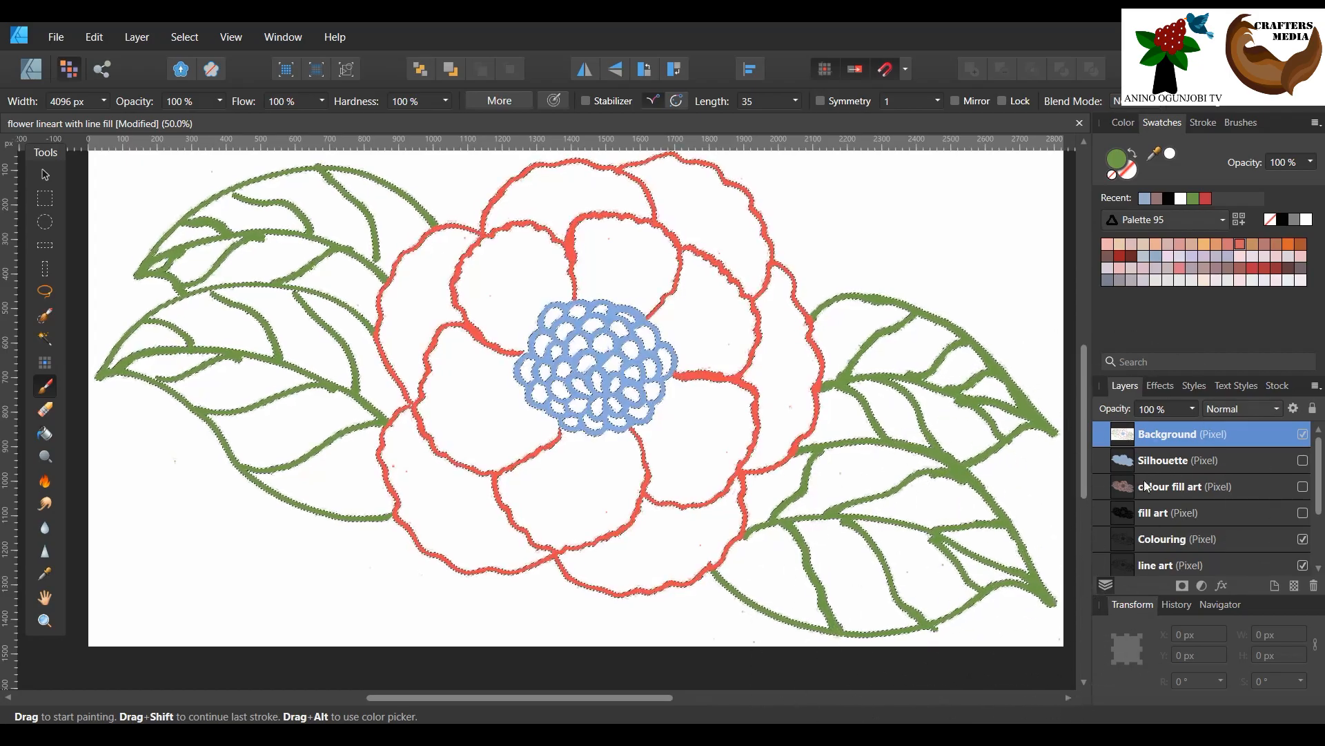
pyautogui.click(1302, 434)
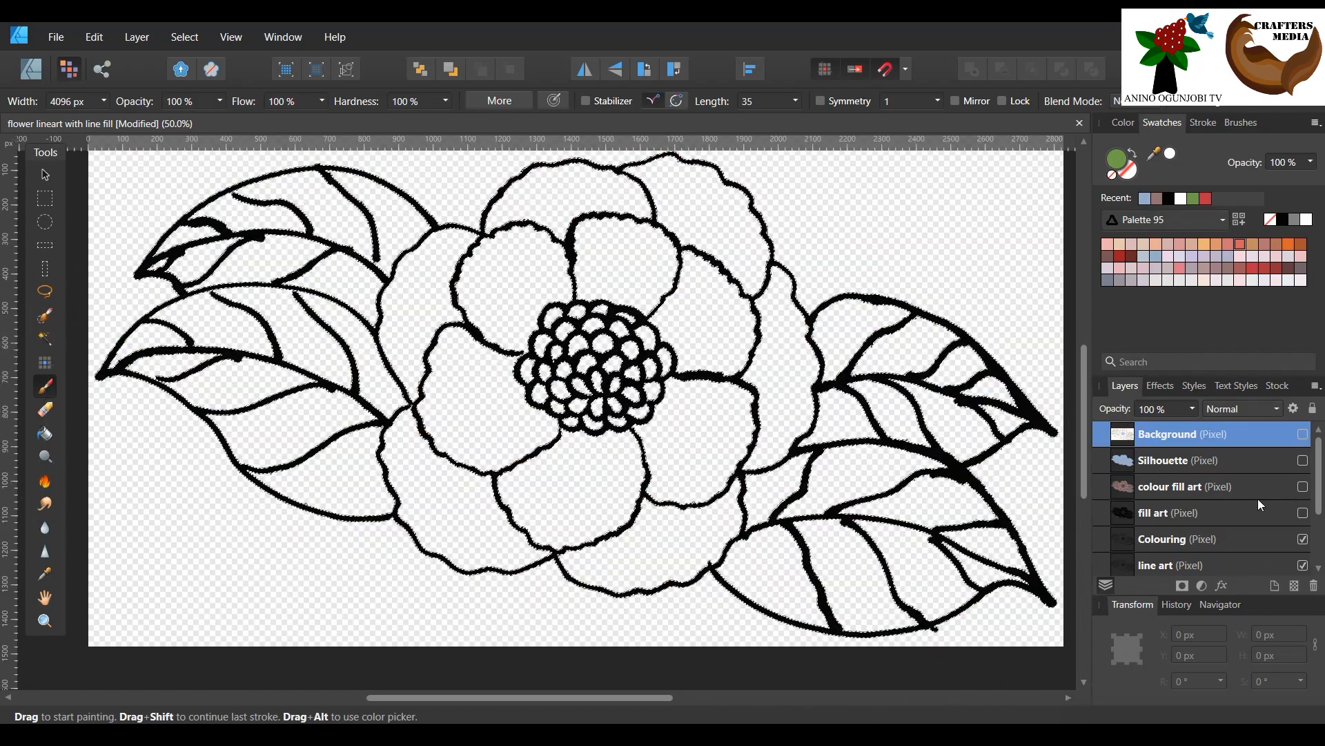
# Step: Select the Colouring layer and bring it to the top of the layer stack
pyautogui.click(46, 173)
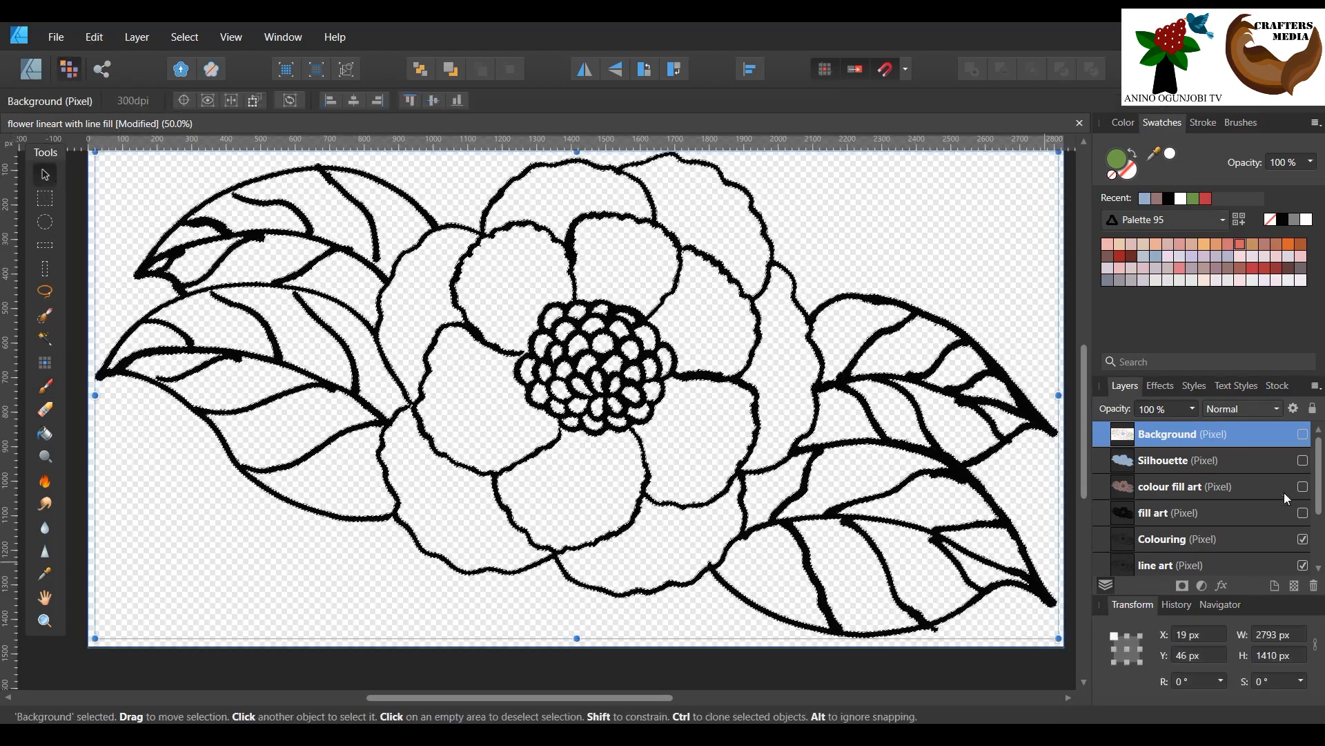
pyautogui.click(1246, 544)
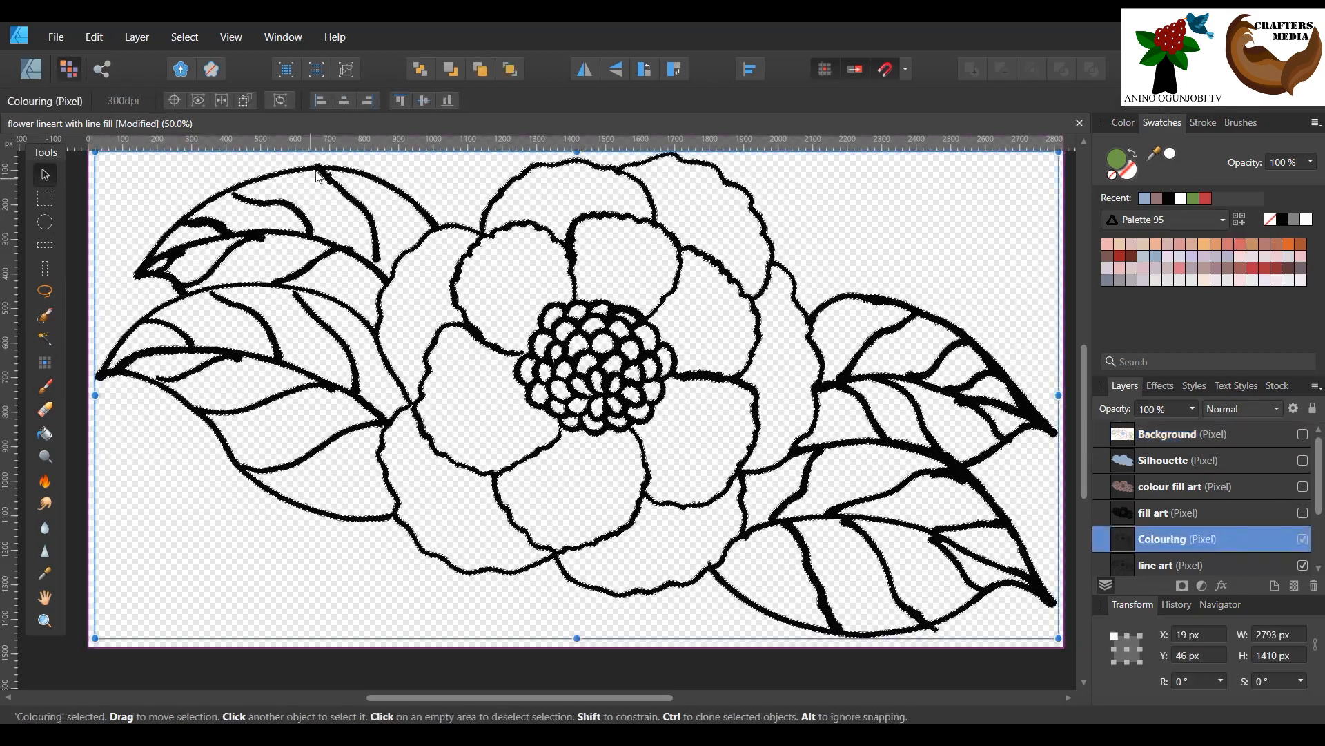
pyautogui.click(511, 70)
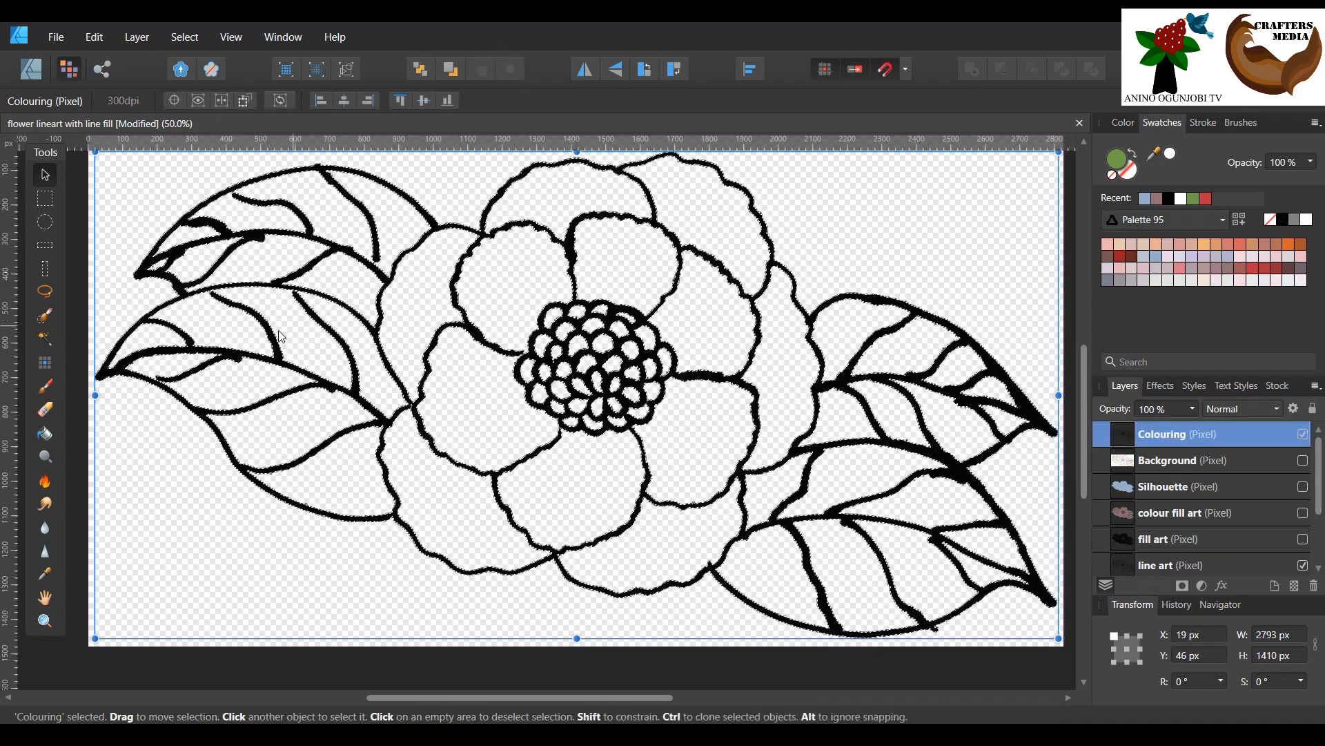
# Step: Set the Paint Brush width to 49 px and undo the oversized green painting together with the Colouring layer's move to the top
pyautogui.click(45, 385)
pyautogui.click(103, 101)
pyautogui.click(56, 119)
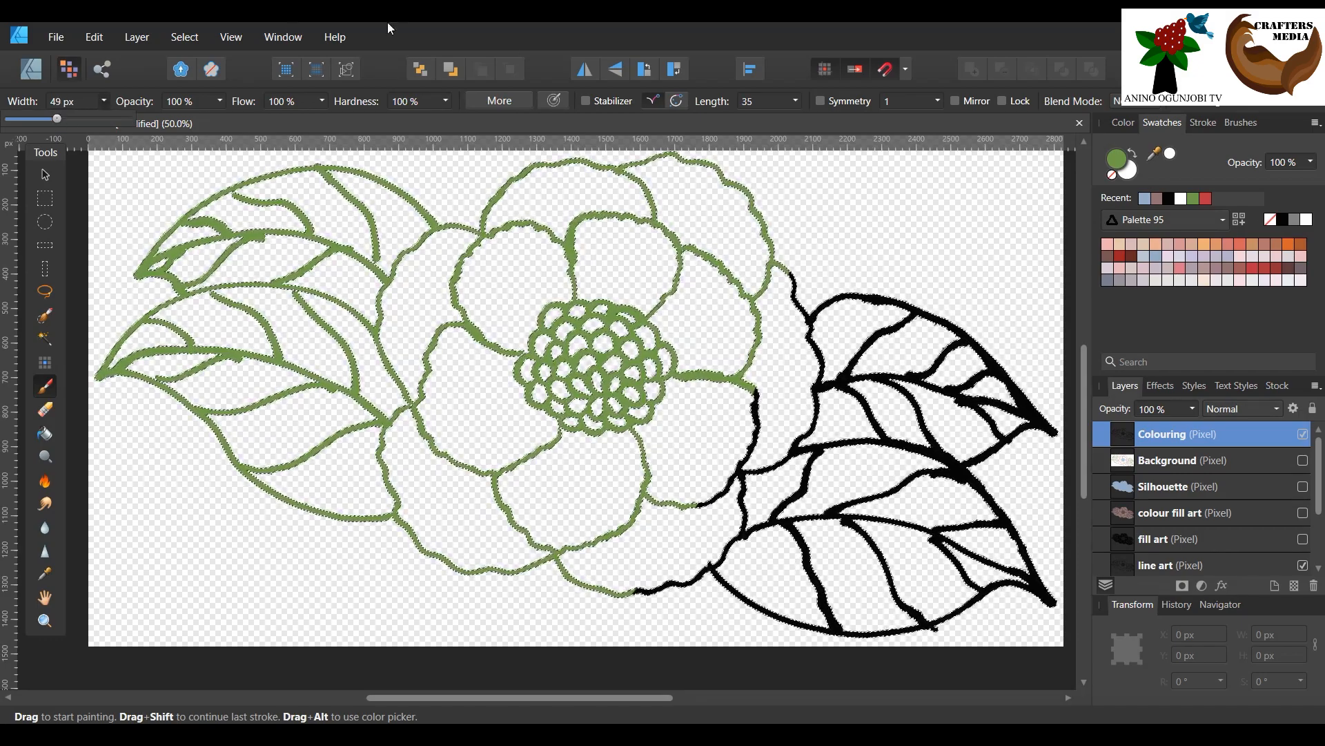
pyautogui.click(91, 43)
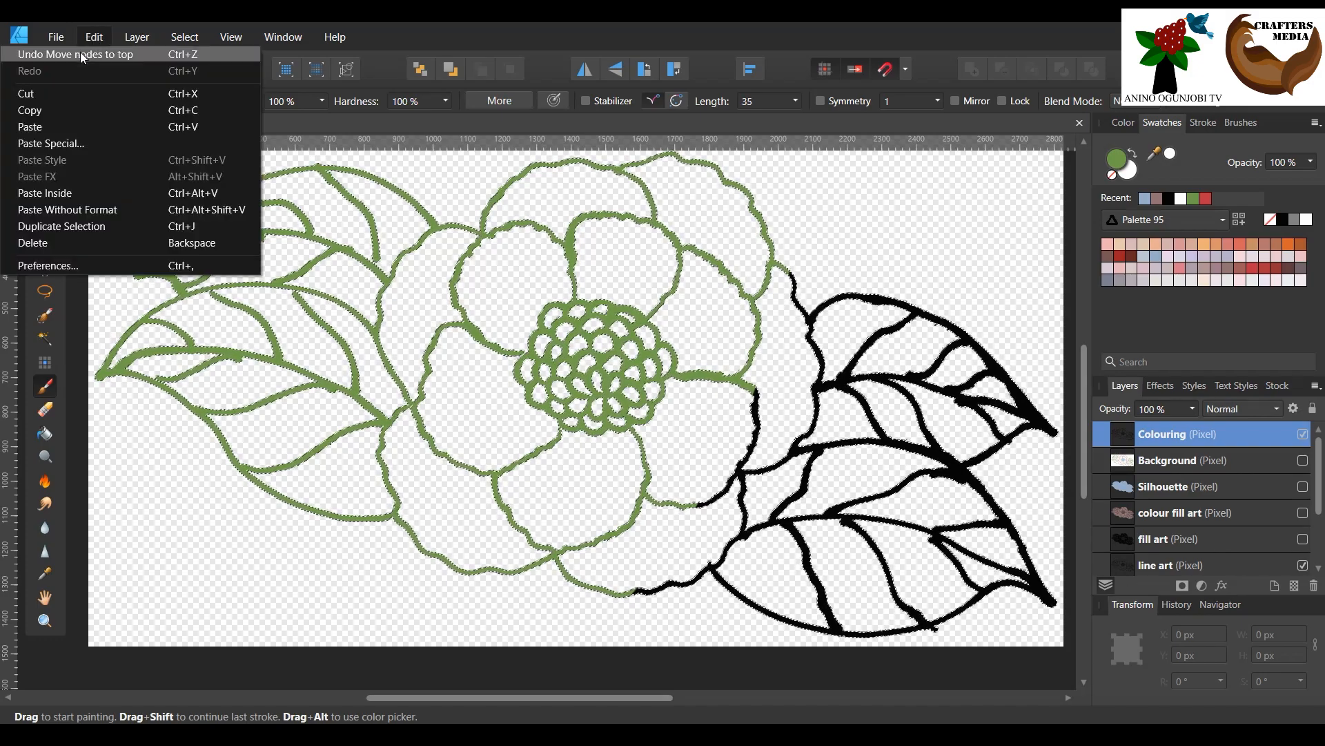
pyautogui.click(80, 52)
# Step: Paint the tips and outer veins of the two left leaves green on the Colouring layer
pyautogui.moveTo(197, 246); pyautogui.dragTo(145, 229)
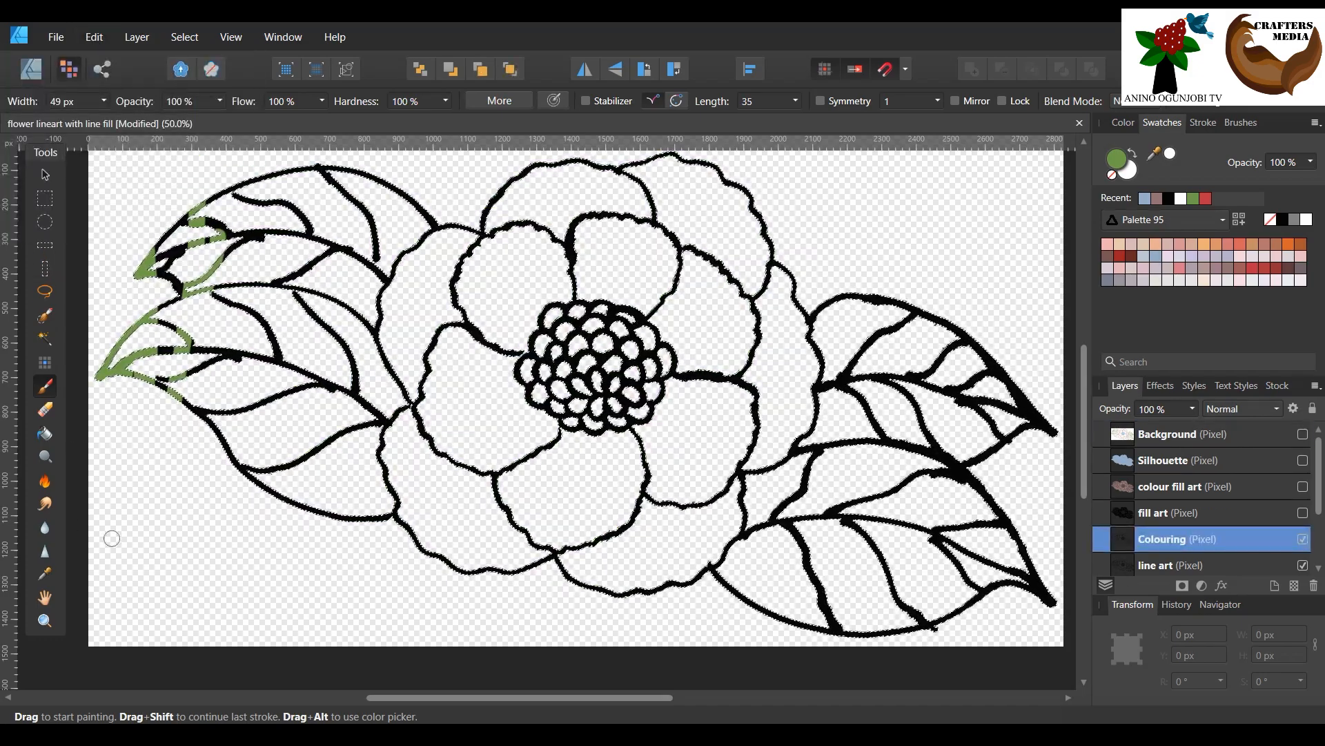
pyautogui.moveTo(121, 361); pyautogui.dragTo(200, 199)
pyautogui.moveTo(146, 413)
pyautogui.mouseDown()
pyautogui.moveTo(207, 359)
pyautogui.moveTo(179, 228)
pyautogui.moveTo(246, 262)
pyautogui.mouseUp()
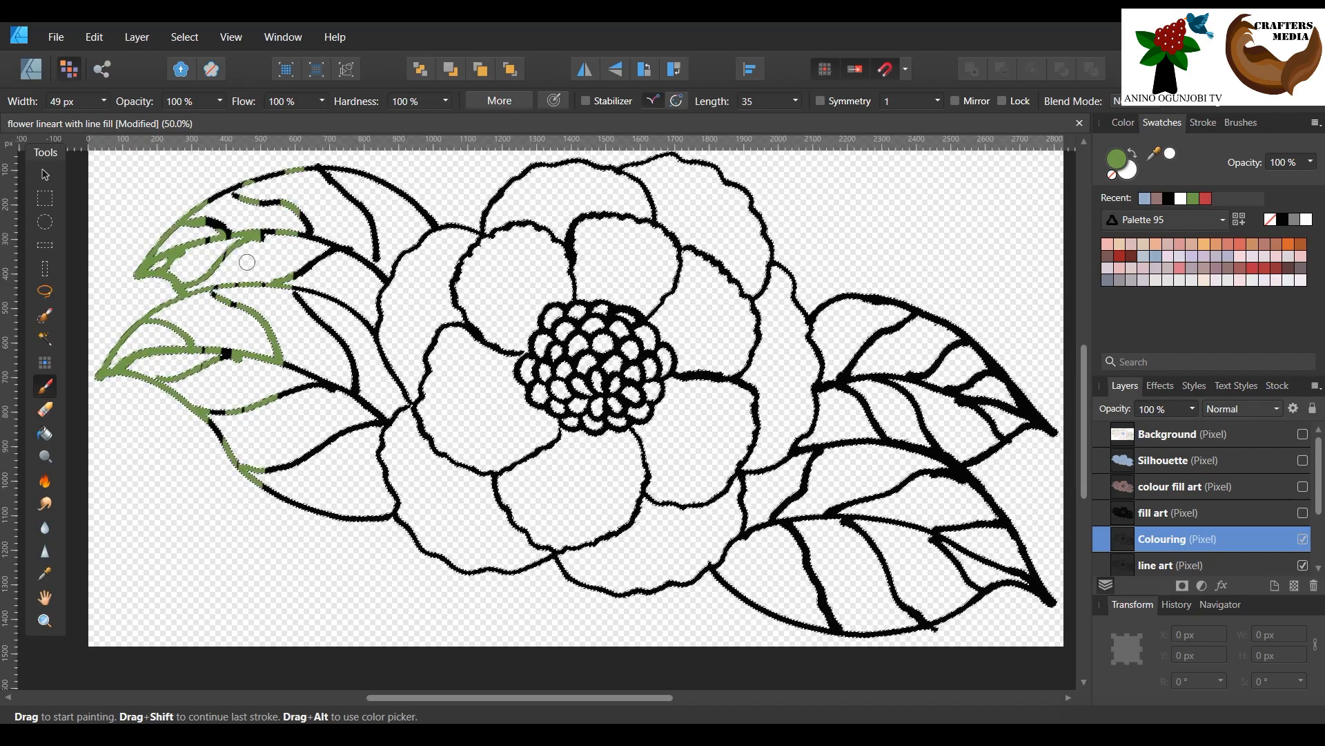
# Step: Set the brush width to 202 px and paint the rest of the left leaves and both right leaves green
pyautogui.click(103, 100)
pyautogui.moveTo(123, 117); pyautogui.dragTo(151, 118)
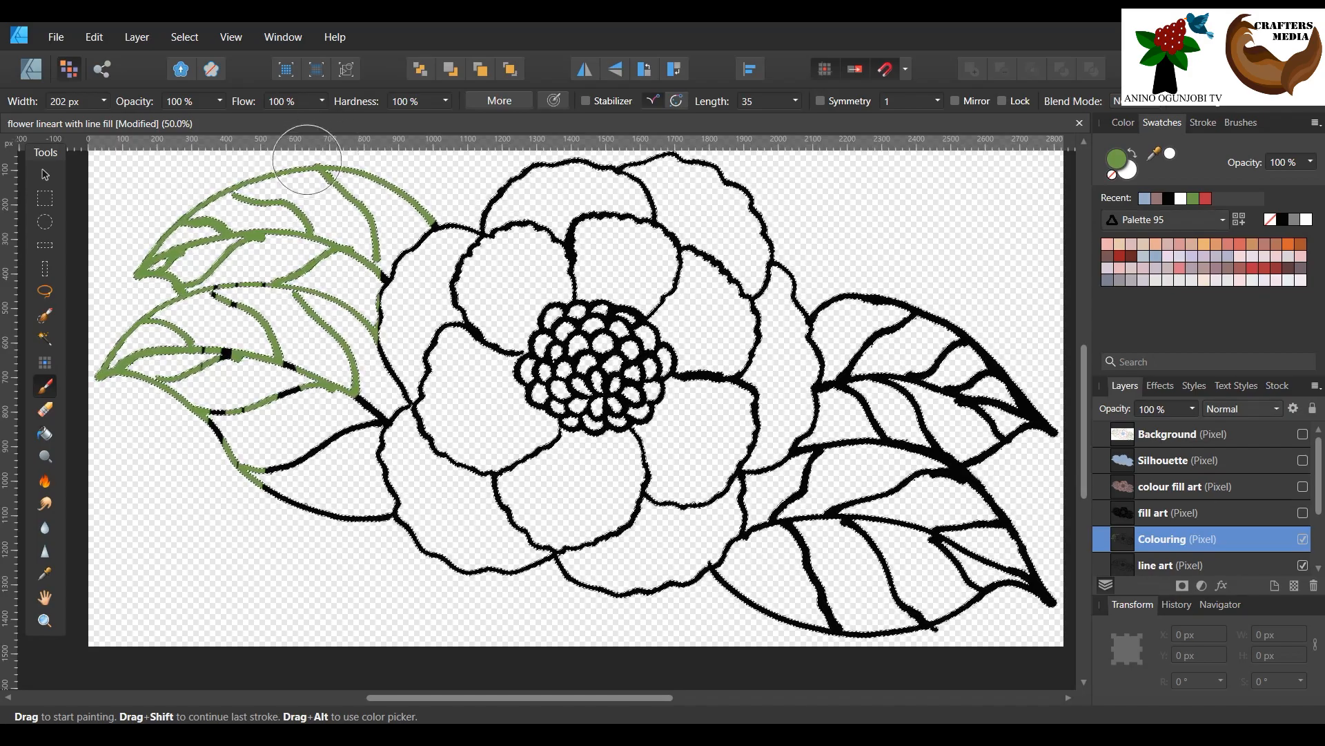
pyautogui.moveTo(249, 550); pyautogui.dragTo(233, 277)
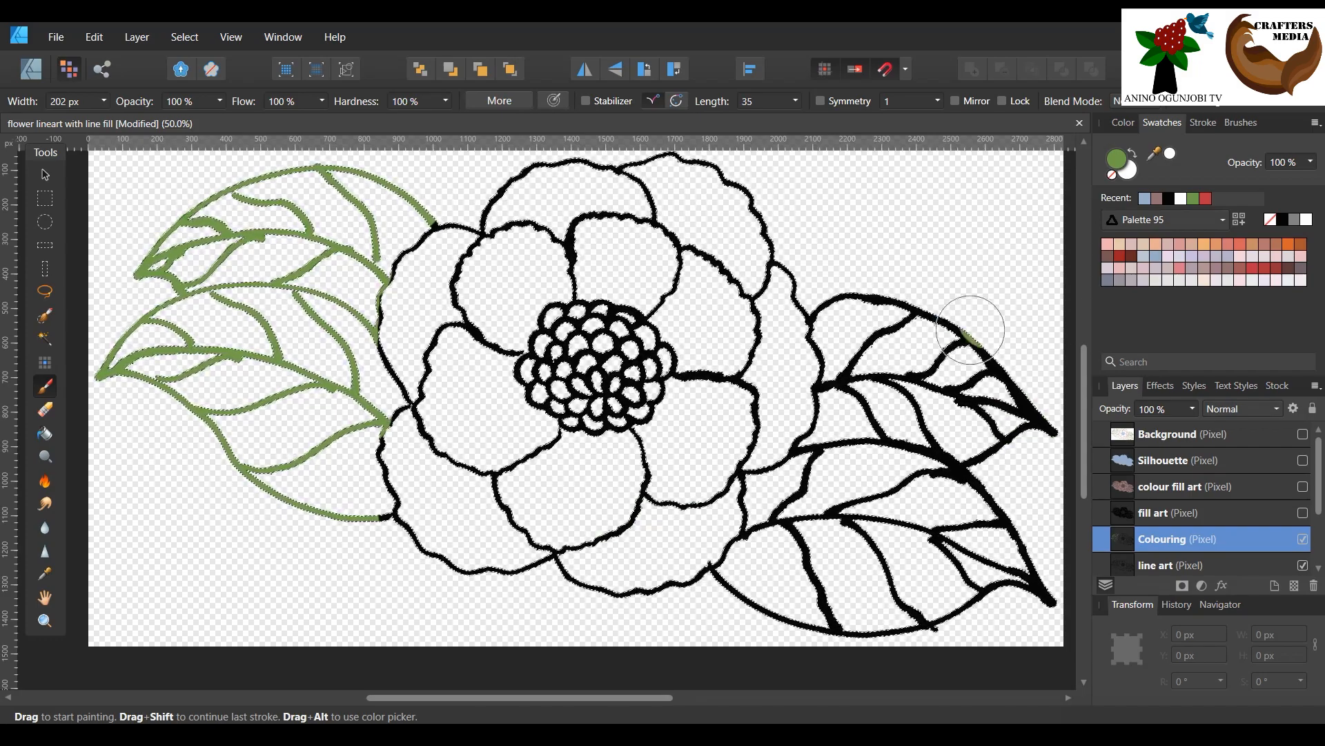
pyautogui.moveTo(874, 357)
pyautogui.mouseDown()
pyautogui.moveTo(934, 558)
pyautogui.moveTo(966, 589)
pyautogui.mouseUp()
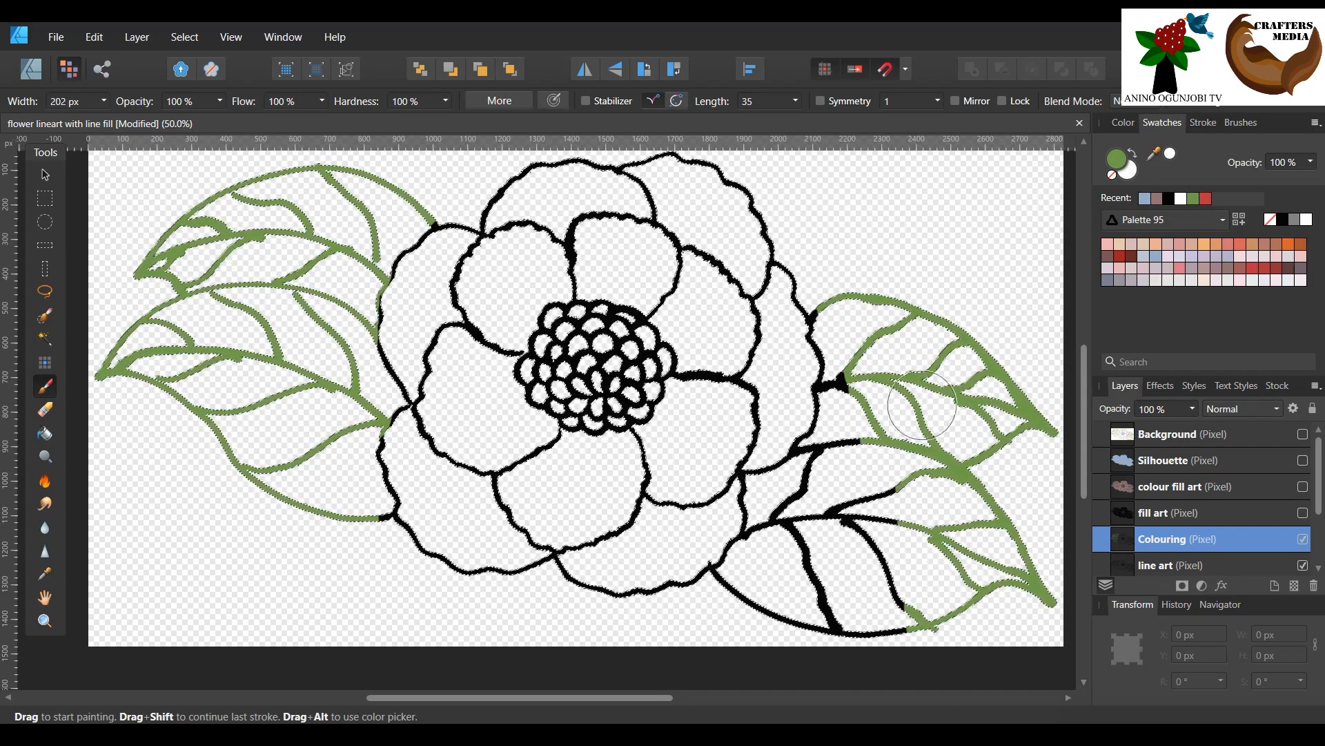
pyautogui.moveTo(826, 296)
pyautogui.mouseDown()
pyautogui.moveTo(856, 370)
pyautogui.moveTo(853, 421)
pyautogui.moveTo(828, 490)
pyautogui.moveTo(728, 616)
pyautogui.moveTo(840, 701)
pyautogui.moveTo(742, 579)
pyautogui.moveTo(891, 668)
pyautogui.moveTo(956, 504)
pyautogui.mouseUp()
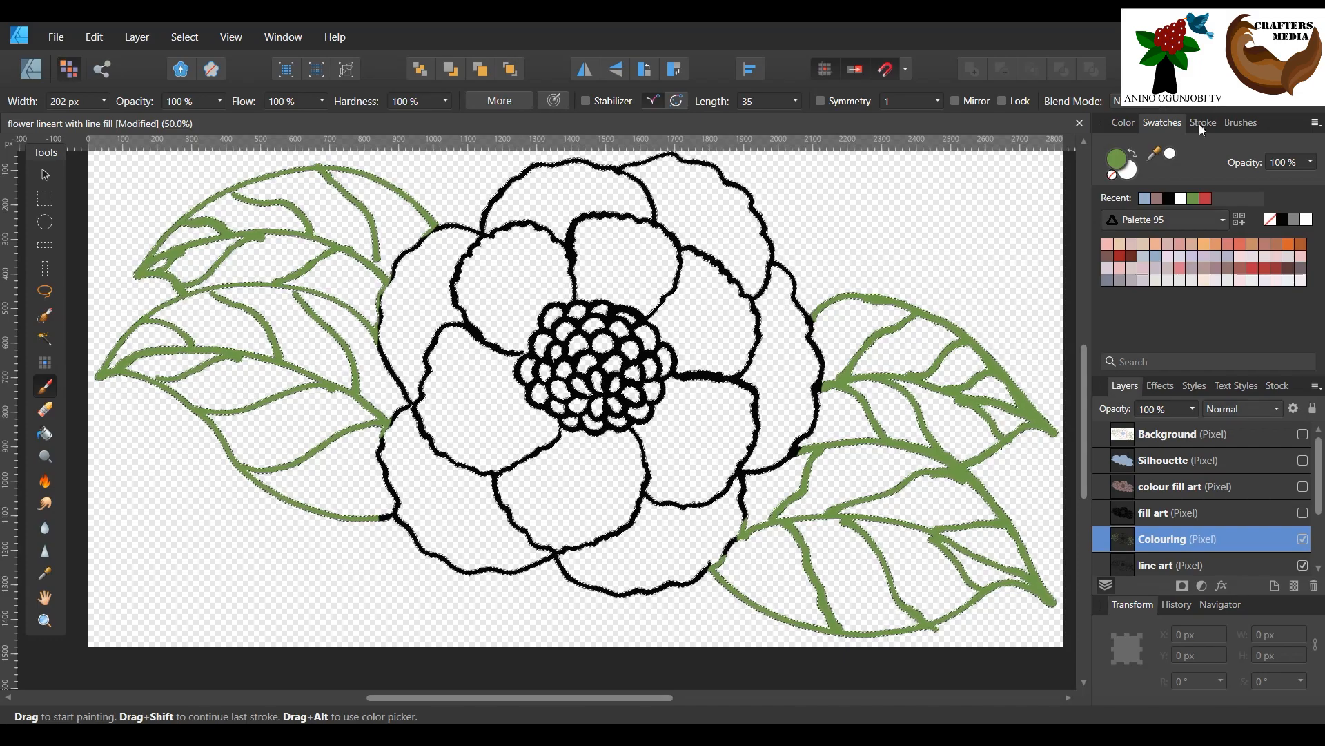
# Step: Choose the red swatch from Palette 95 and paint the flower's petal and centre lines red on the Colouring layer
pyautogui.click(1262, 269)
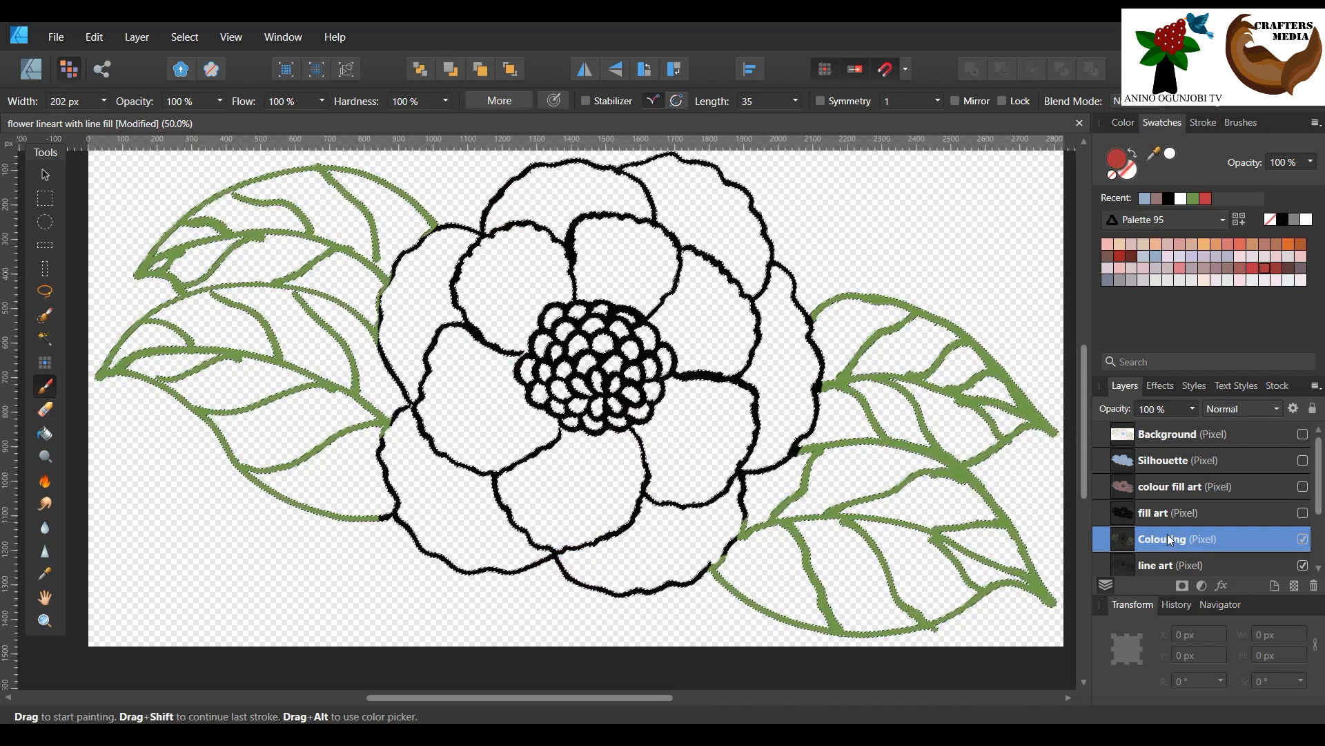
pyautogui.moveTo(476, 245); pyautogui.dragTo(507, 185)
pyautogui.moveTo(484, 234); pyautogui.dragTo(528, 222)
pyautogui.scroll(1, 662, 383)
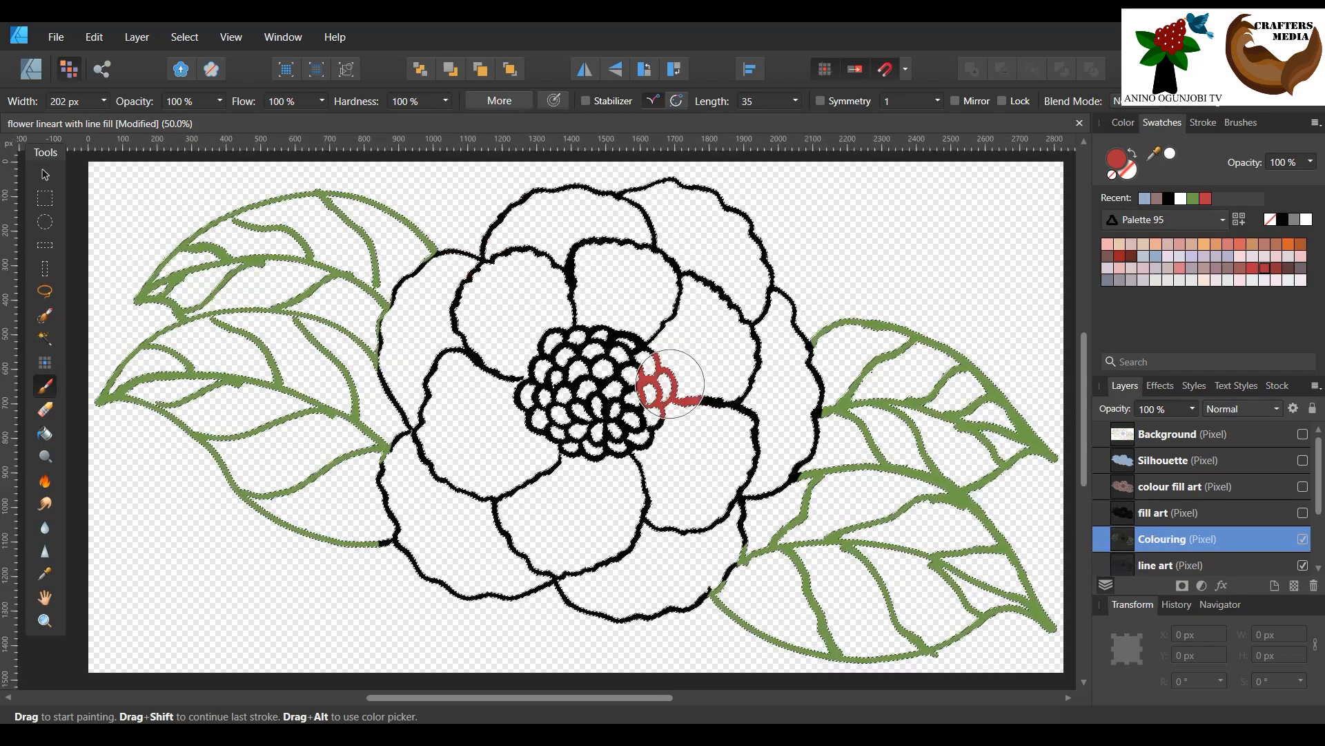
pyautogui.moveTo(492, 248)
pyautogui.mouseDown()
pyautogui.moveTo(508, 225)
pyautogui.moveTo(641, 205)
pyautogui.moveTo(749, 247)
pyautogui.moveTo(762, 282)
pyautogui.moveTo(650, 357)
pyautogui.moveTo(495, 527)
pyautogui.moveTo(449, 351)
pyautogui.moveTo(547, 268)
pyautogui.moveTo(460, 432)
pyautogui.moveTo(430, 278)
pyautogui.moveTo(426, 367)
pyautogui.moveTo(402, 332)
pyautogui.moveTo(426, 476)
pyautogui.moveTo(399, 458)
pyautogui.moveTo(436, 588)
pyautogui.moveTo(490, 571)
pyautogui.moveTo(559, 294)
pyautogui.moveTo(490, 644)
pyautogui.moveTo(553, 368)
pyautogui.moveTo(624, 344)
pyautogui.moveTo(632, 507)
pyautogui.moveTo(672, 379)
pyautogui.moveTo(655, 554)
pyautogui.moveTo(681, 586)
pyautogui.moveTo(801, 316)
pyautogui.moveTo(805, 420)
pyautogui.mouseUp()
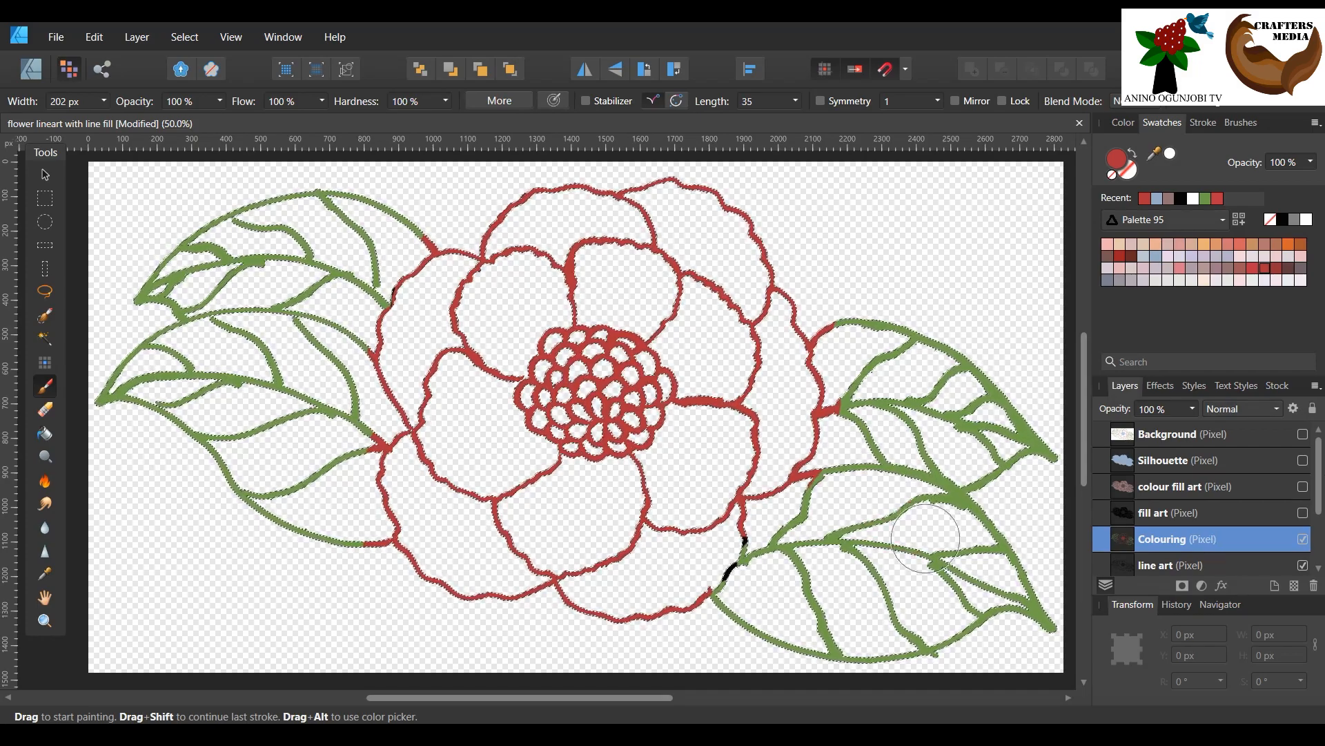
# Step: Choose the light blue swatch from Palette 95 and paint the flower's centre and several petal junctions light blue on the Colouring layer
pyautogui.click(1156, 258)
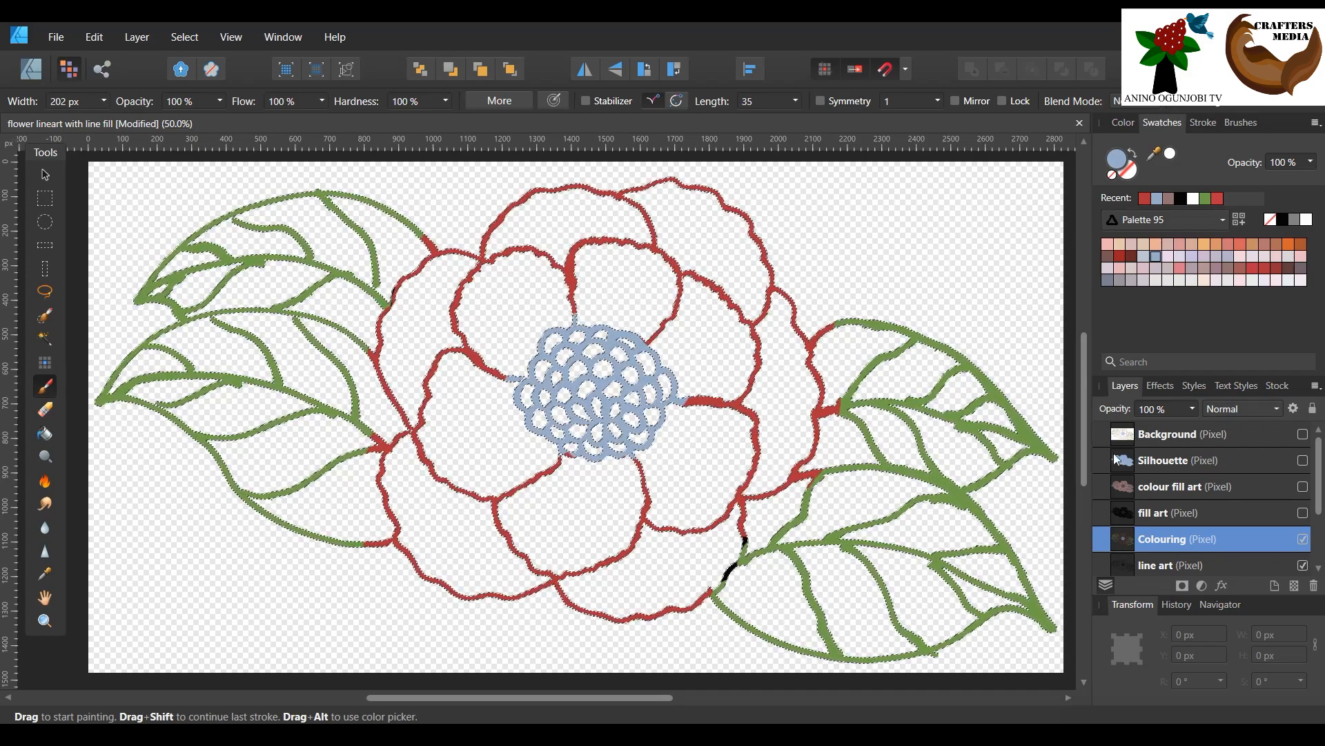
pyautogui.click(1303, 434)
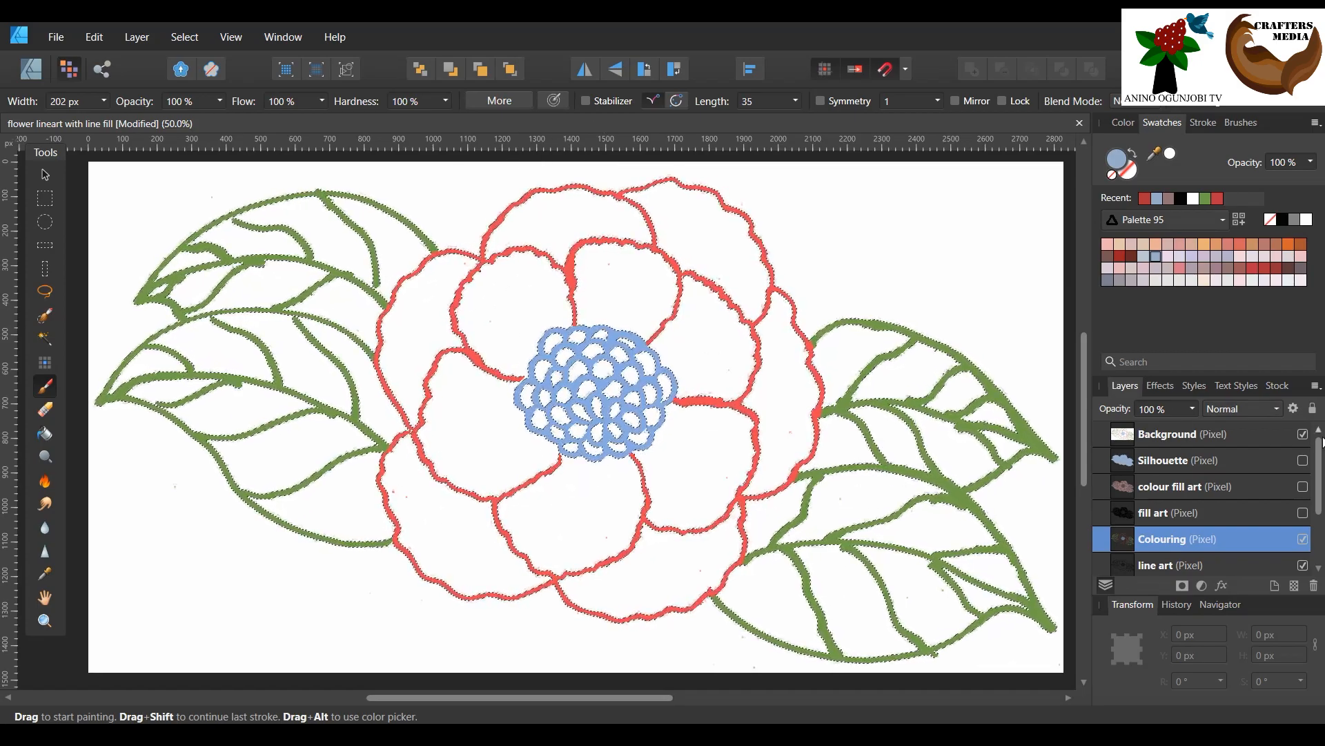
pyautogui.click(1303, 434)
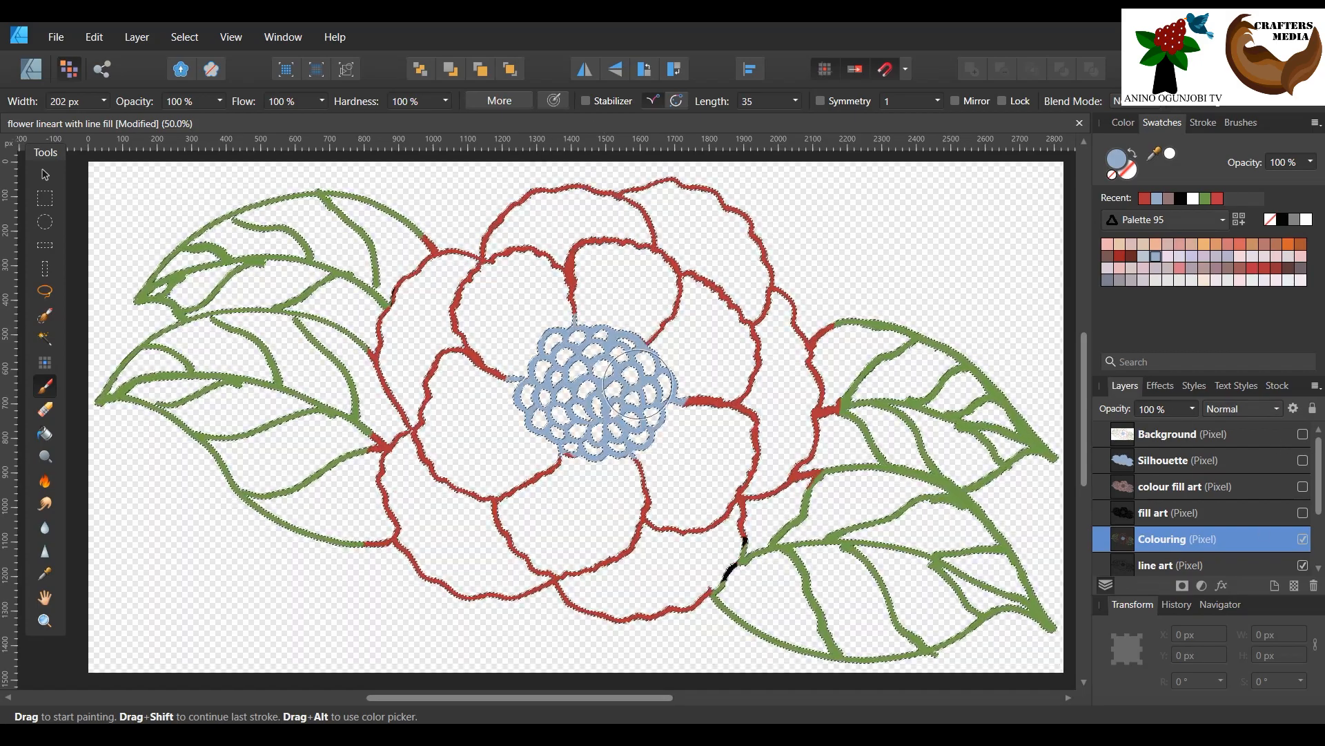
pyautogui.moveTo(568, 359); pyautogui.dragTo(588, 261)
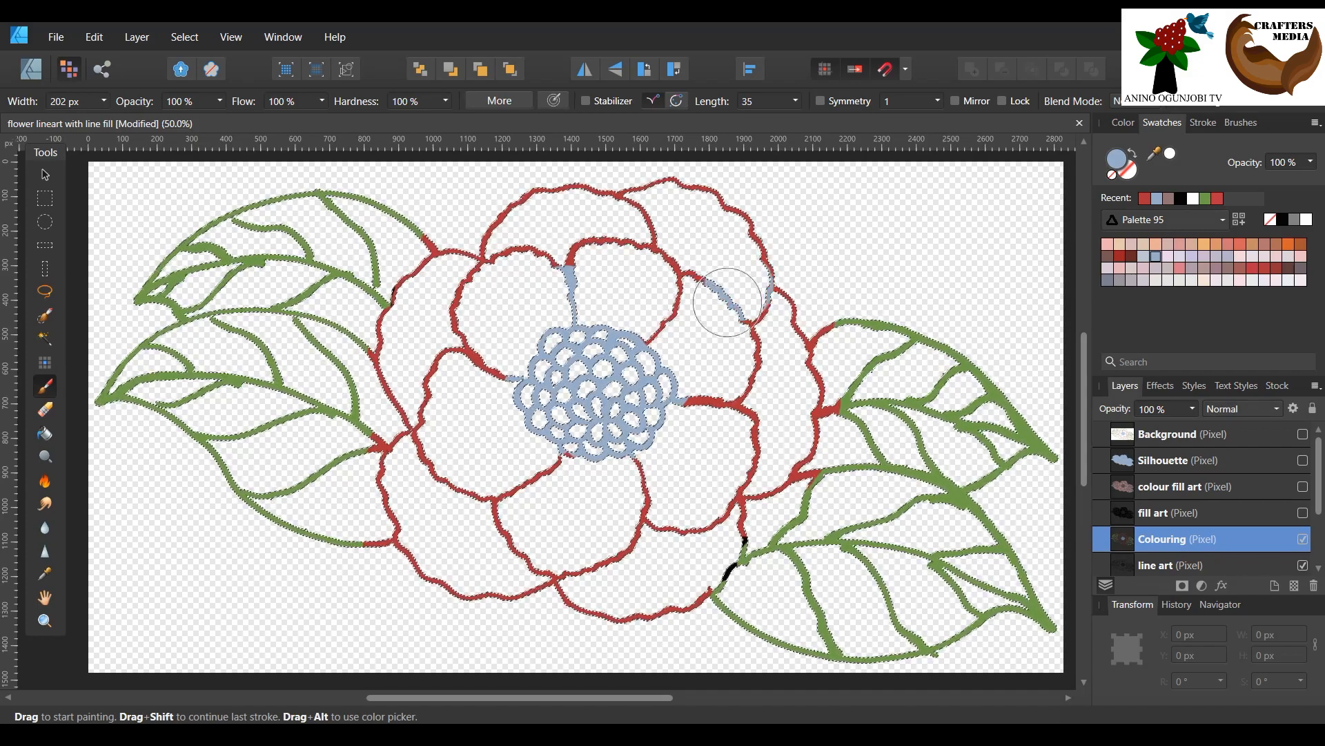
pyautogui.click(663, 268)
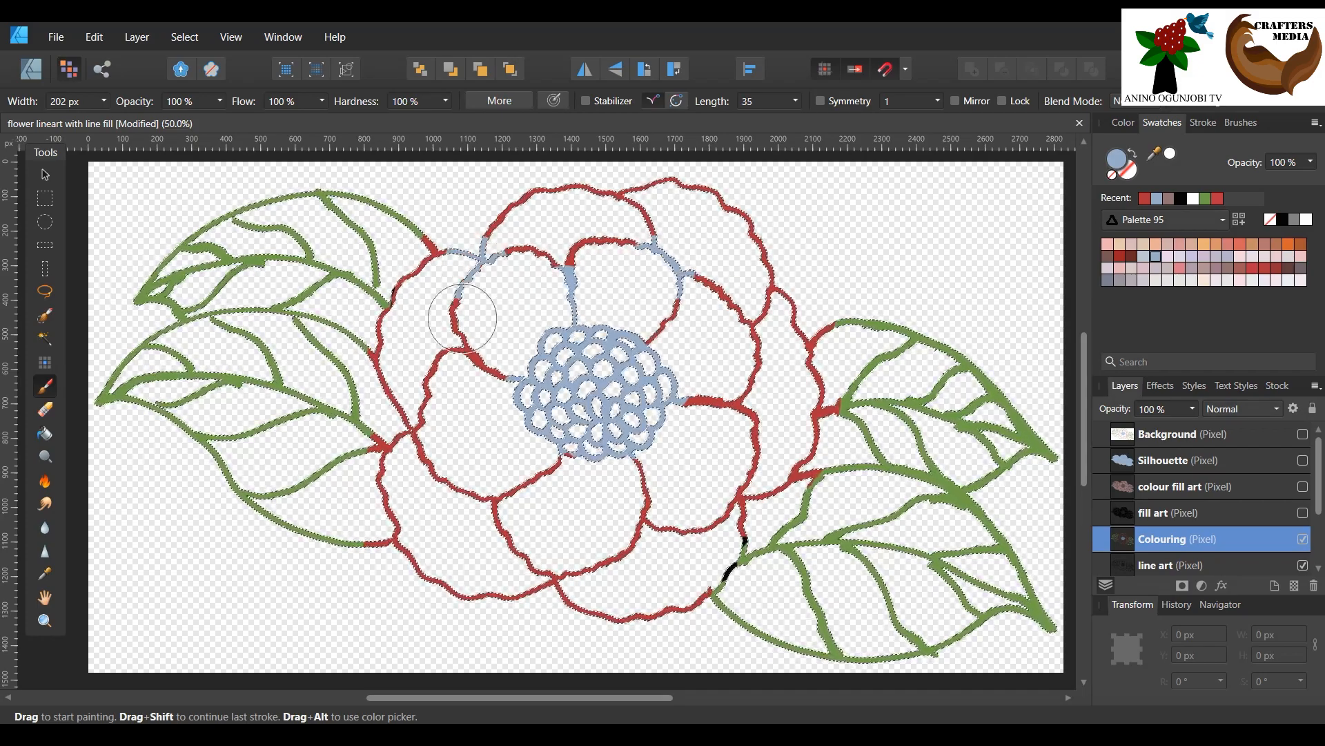
pyautogui.click(382, 444)
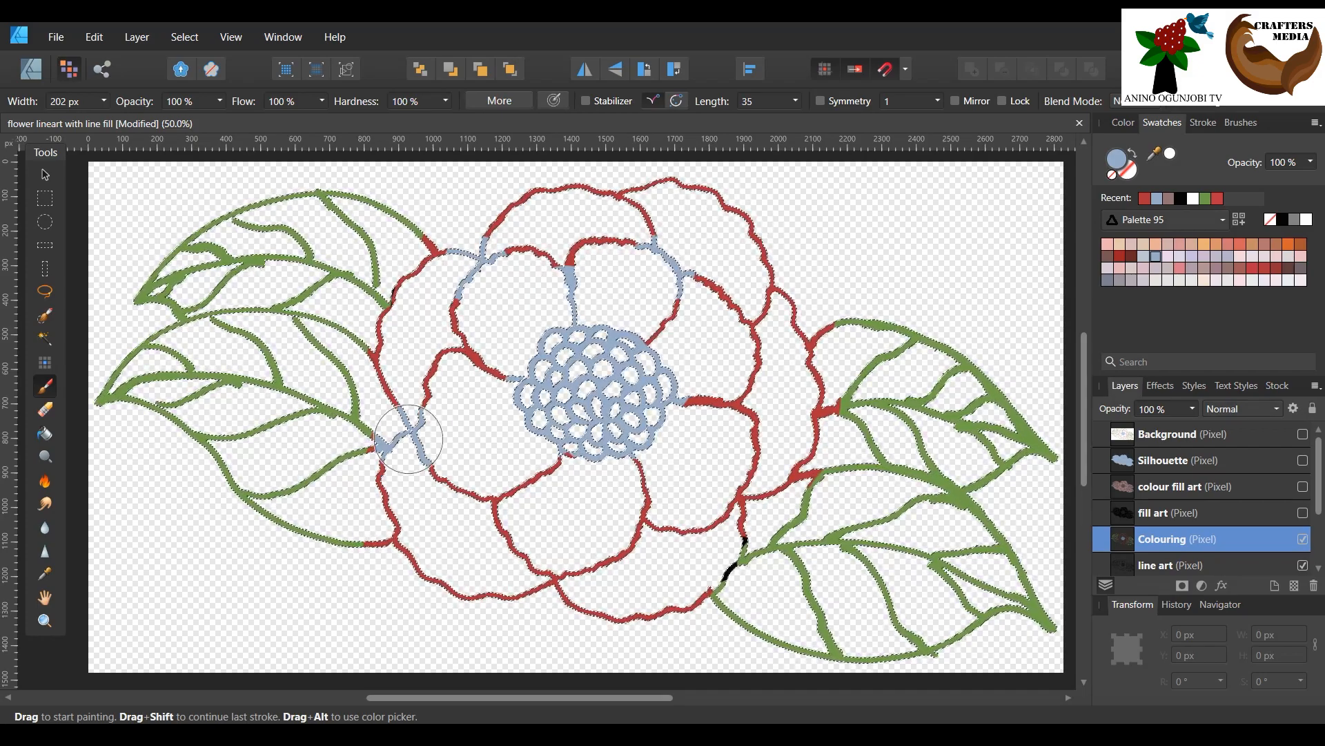
pyautogui.click(566, 589)
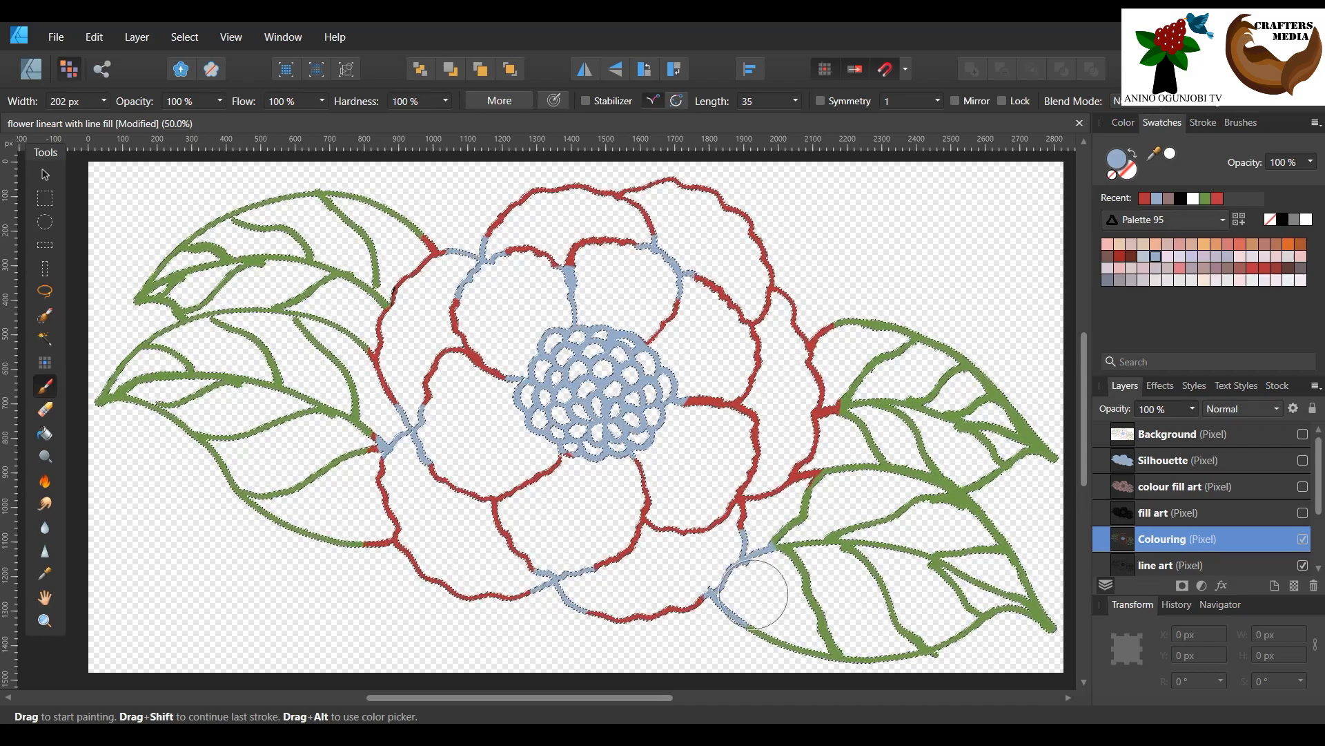
pyautogui.click(764, 368)
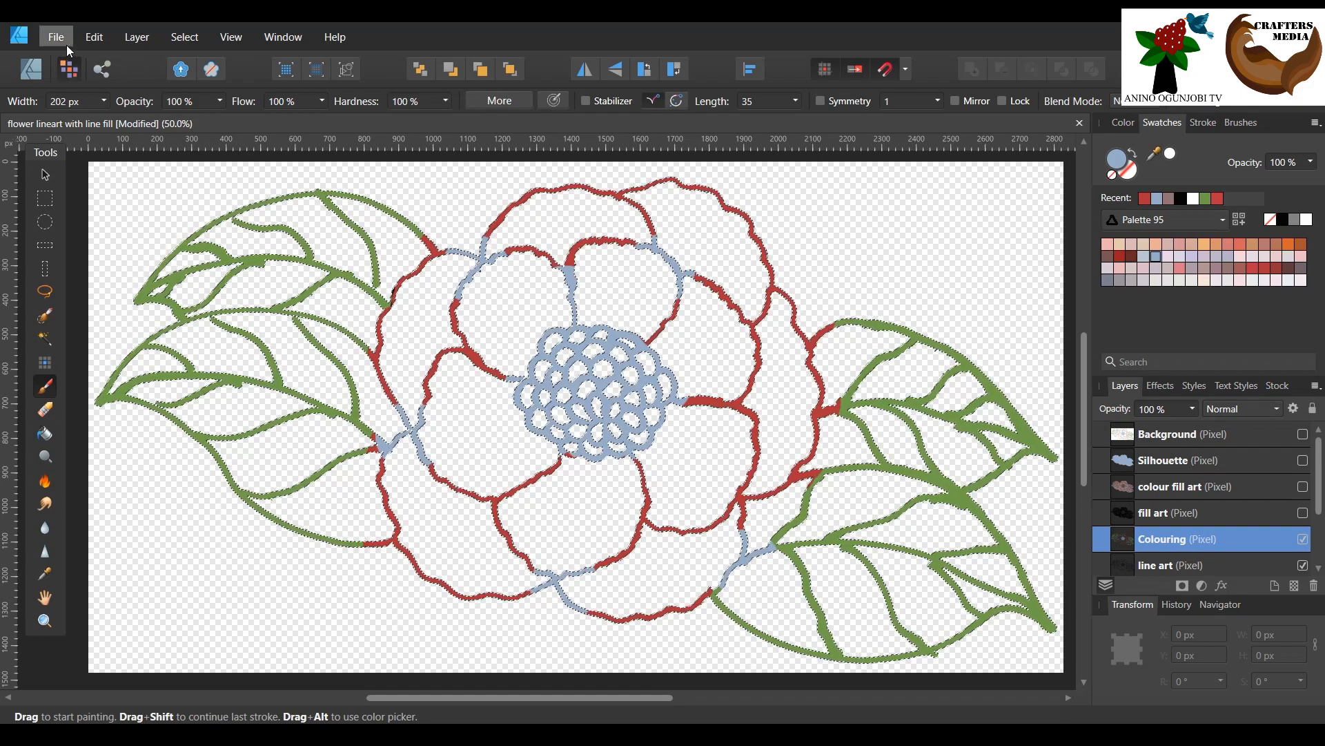
# Step: Deselect the pixel selection and show the fill art layer together with the coloured line art
pyautogui.click(178, 38)
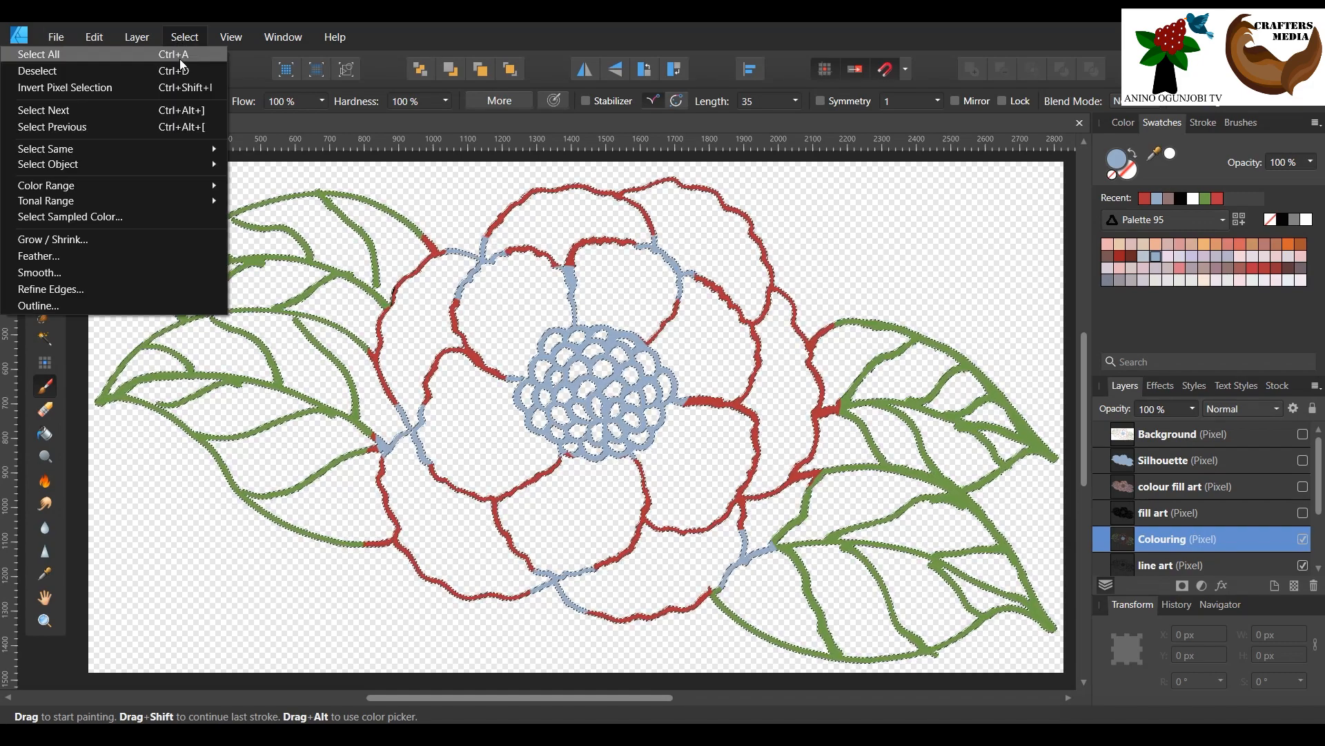
pyautogui.click(168, 69)
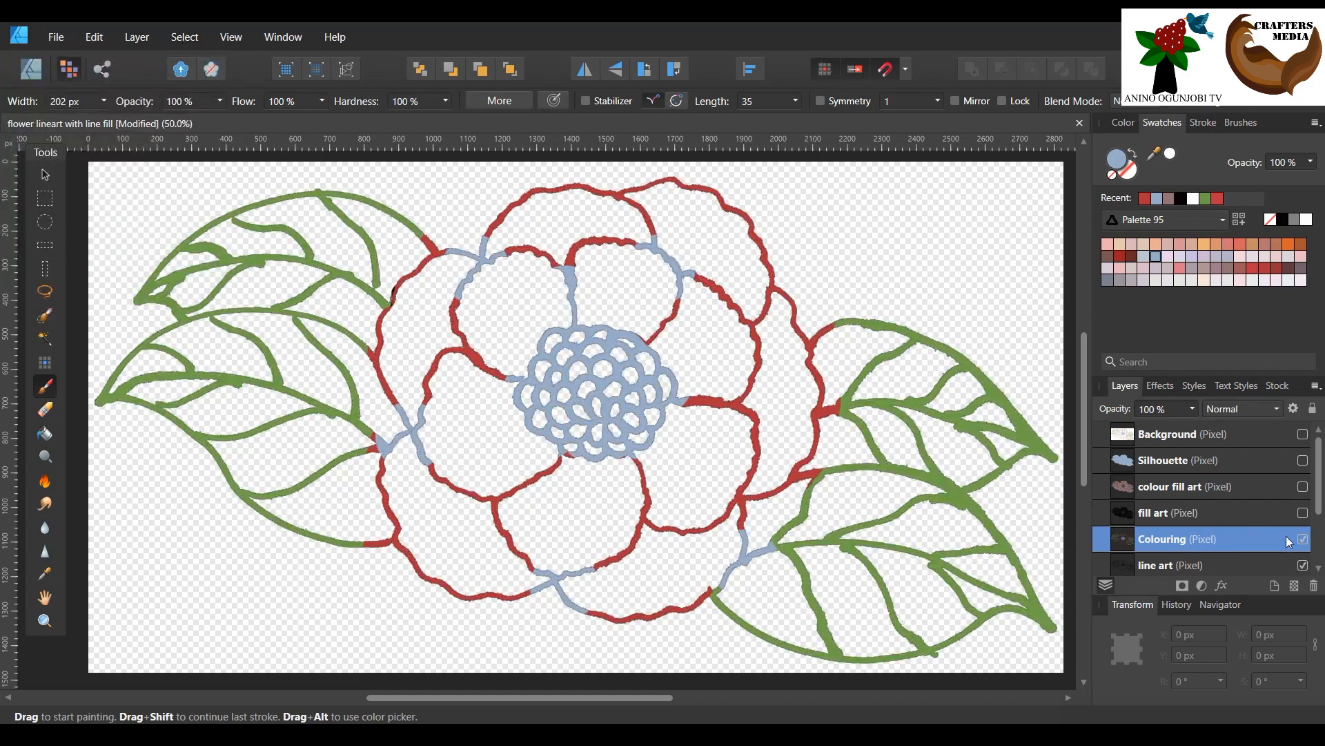
pyautogui.click(1302, 512)
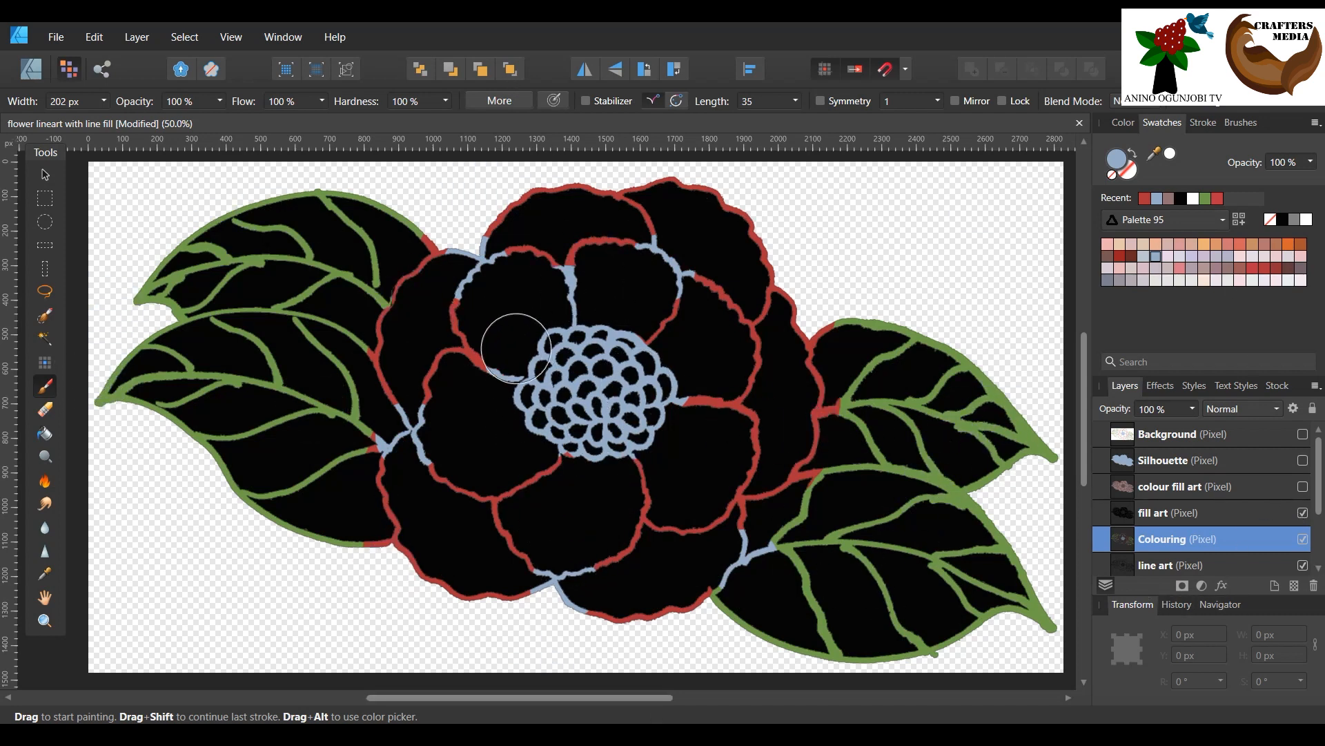
pyautogui.moveTo(821, 356); pyautogui.dragTo(818, 336)
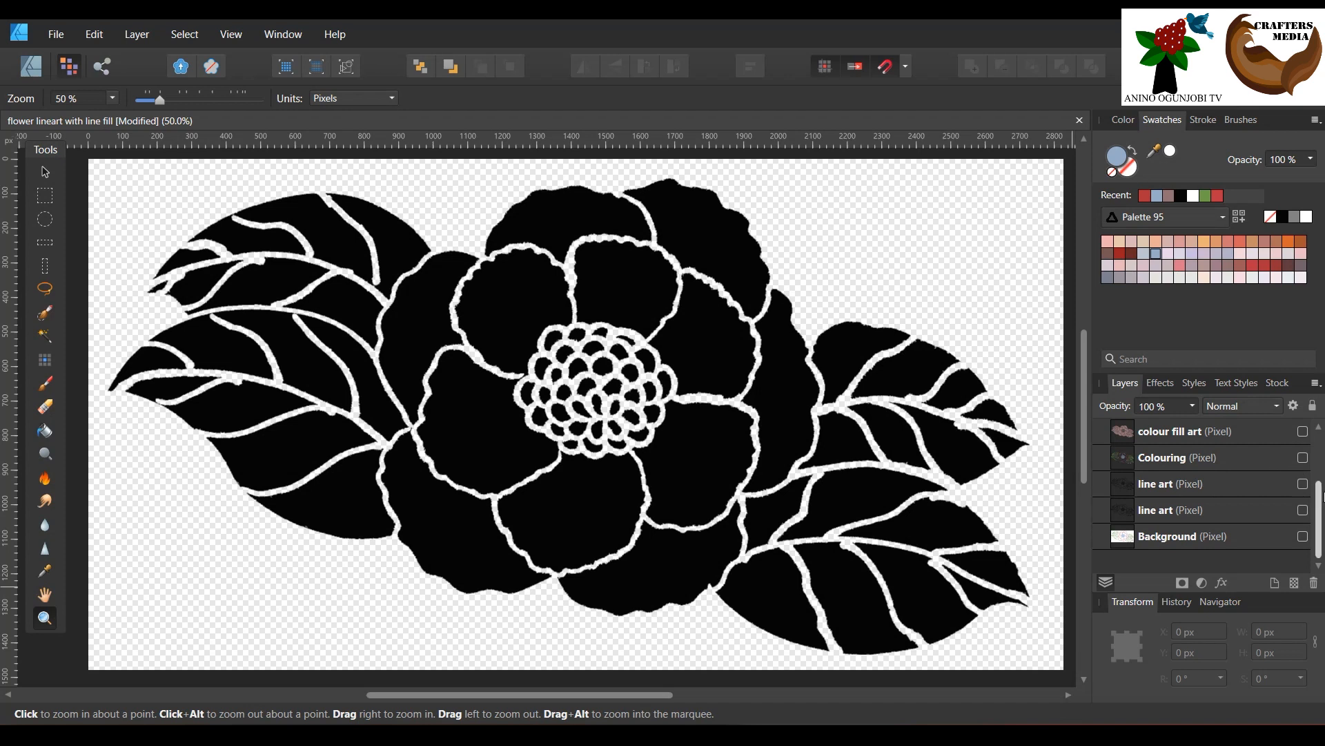
# Step: Show the colour fill art and Colouring layers and save the document
pyautogui.click(1303, 432)
pyautogui.click(1303, 457)
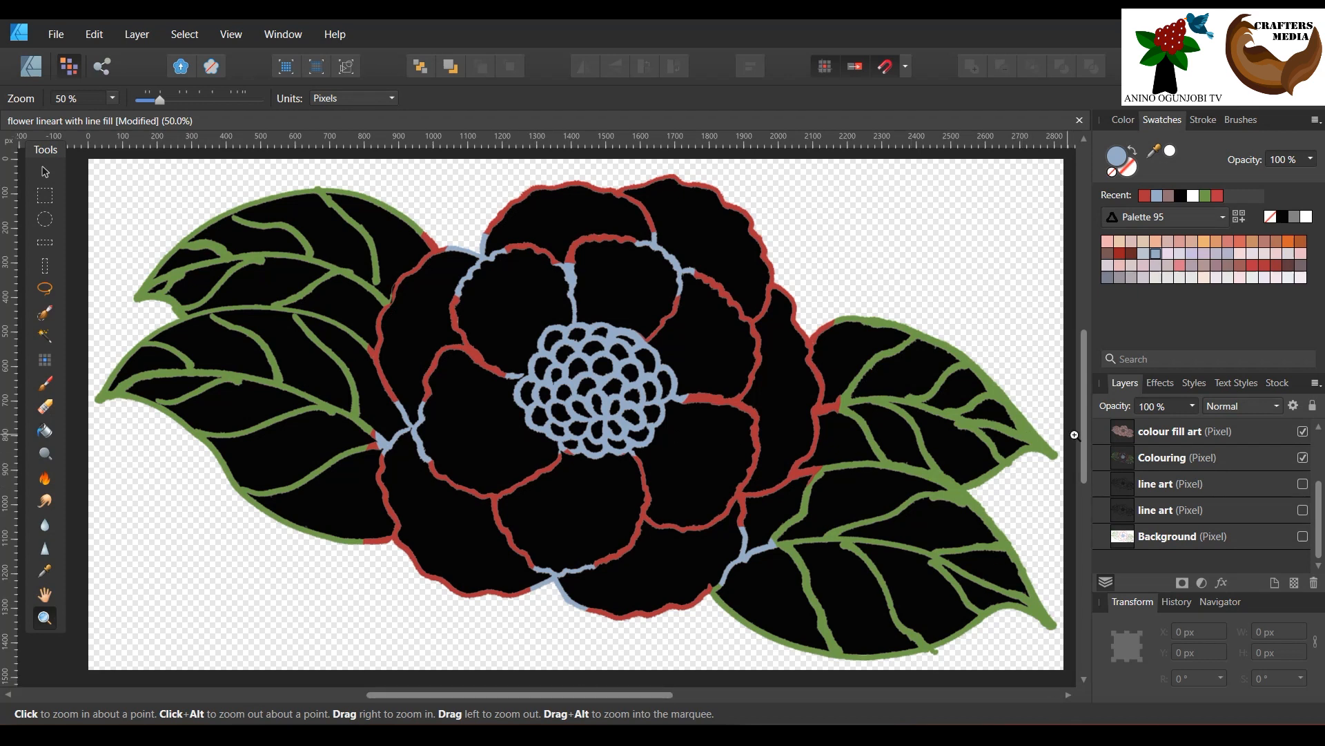
pyautogui.click(54, 34)
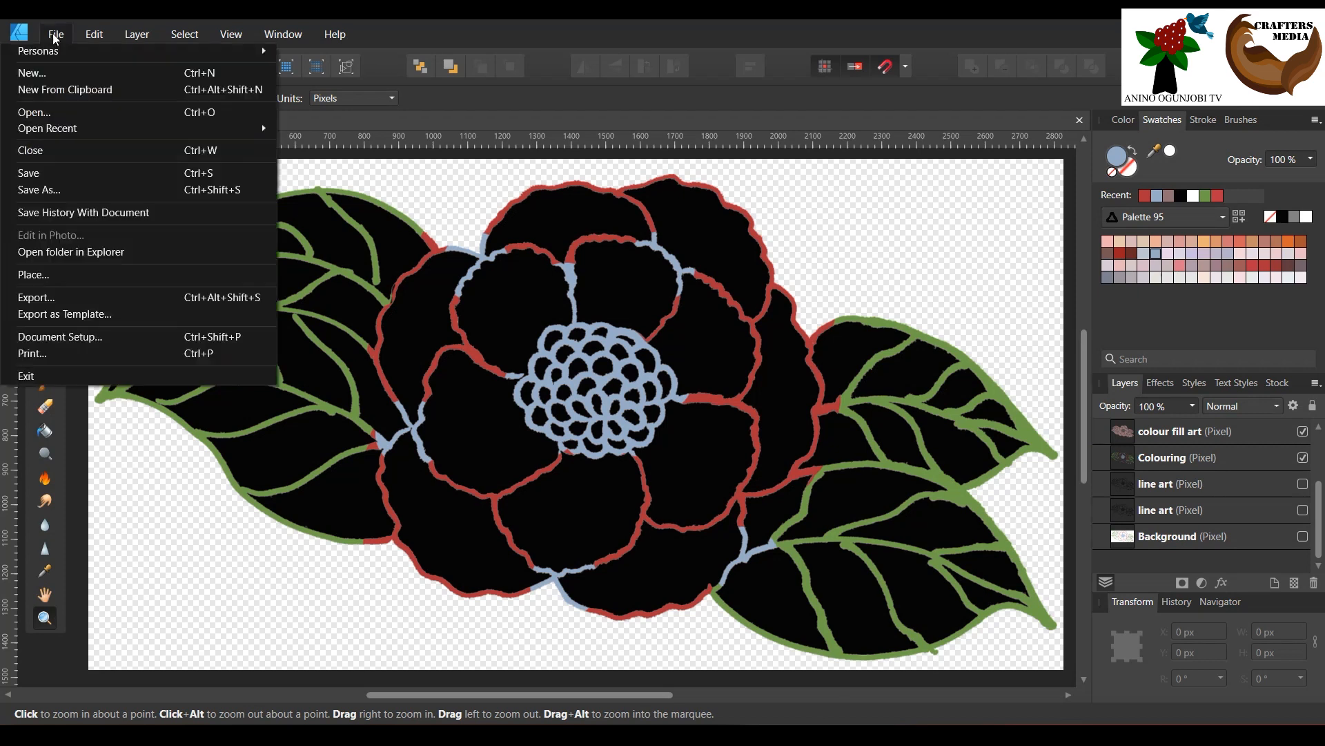
pyautogui.click(78, 173)
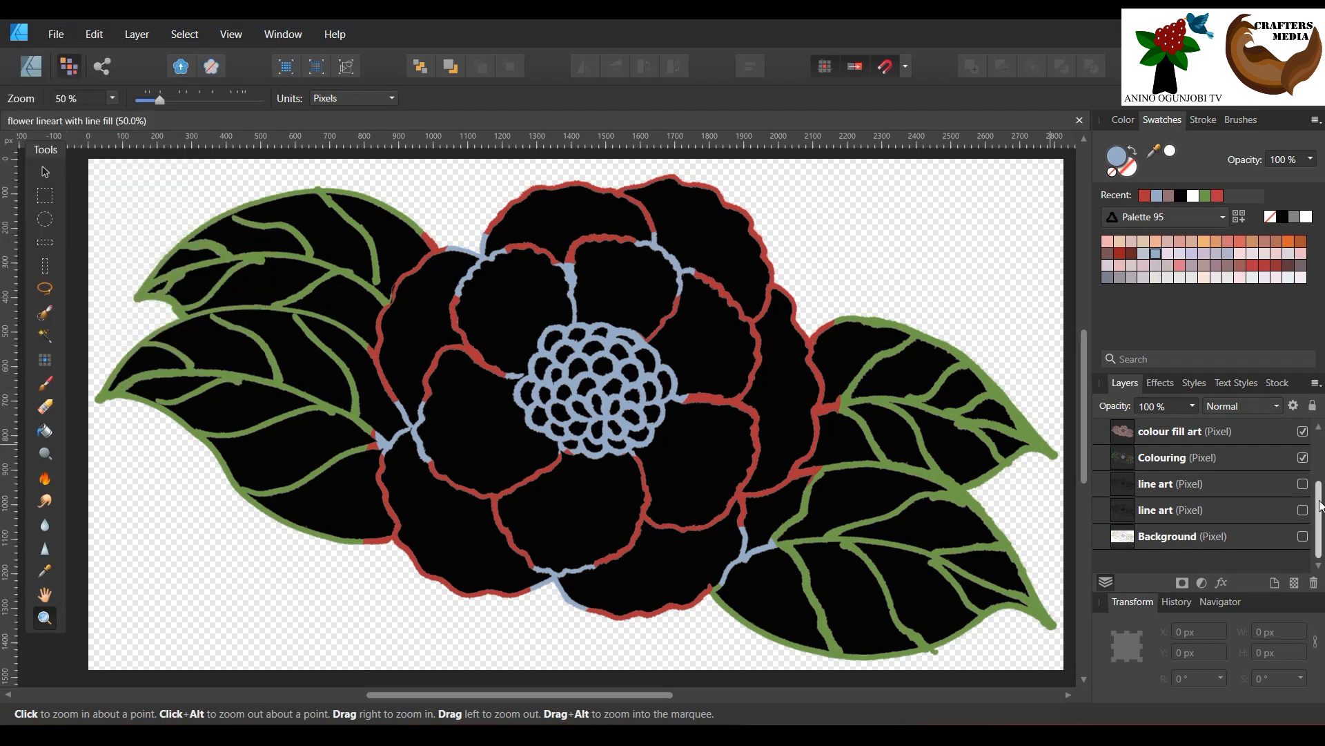
# Step: Hide the colour fill art and Colouring layers so only the black fill art shows
pyautogui.scroll(1, 1320, 505)
pyautogui.click(1303, 458)
pyautogui.click(1304, 484)
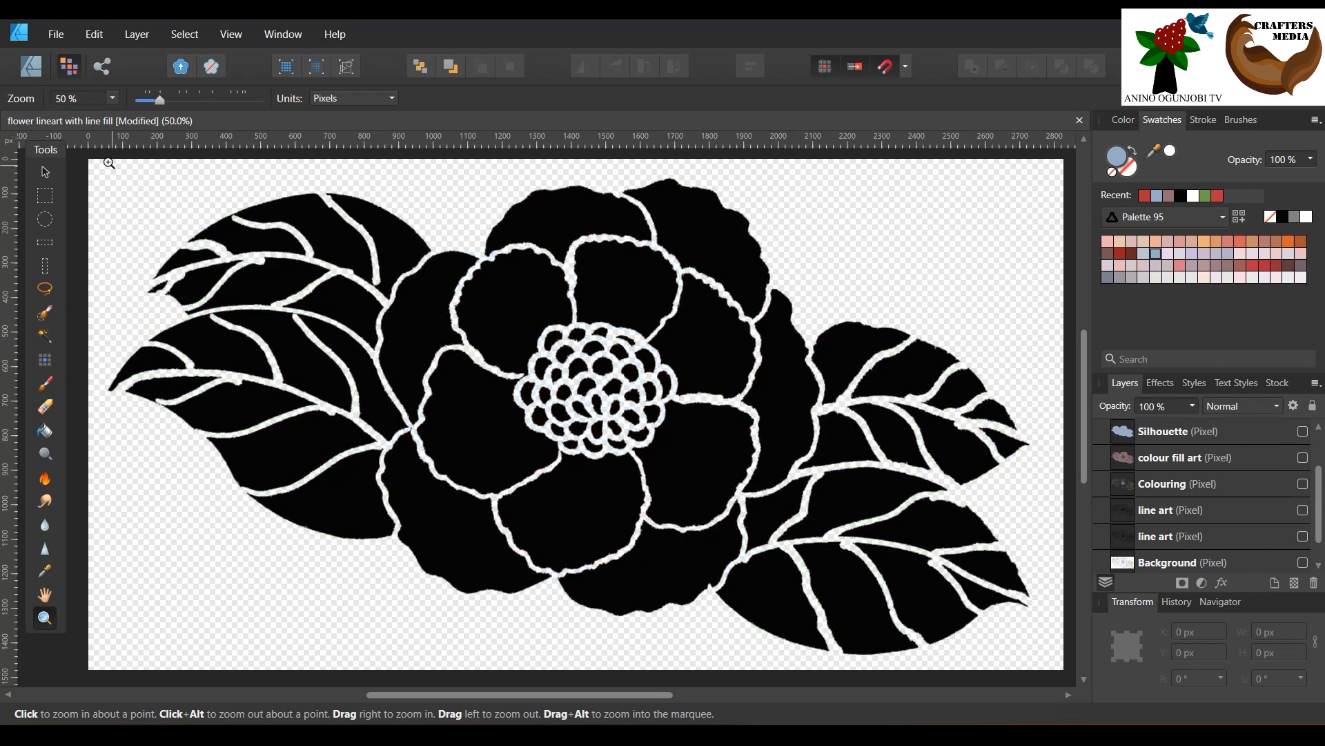
# Step: Start a high-quality JPEG export with the area set to Selection Only, and cancel it at the file-saving stage
pyautogui.click(56, 36)
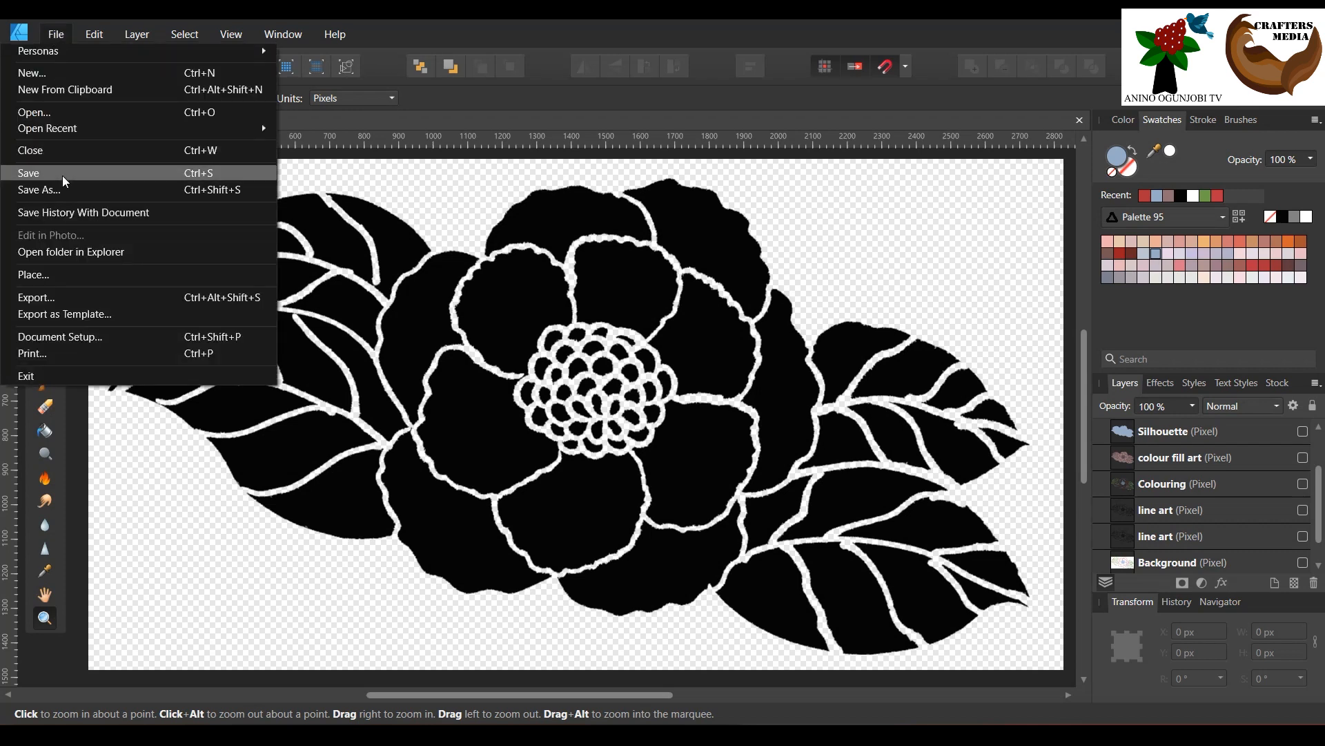
pyautogui.click(87, 297)
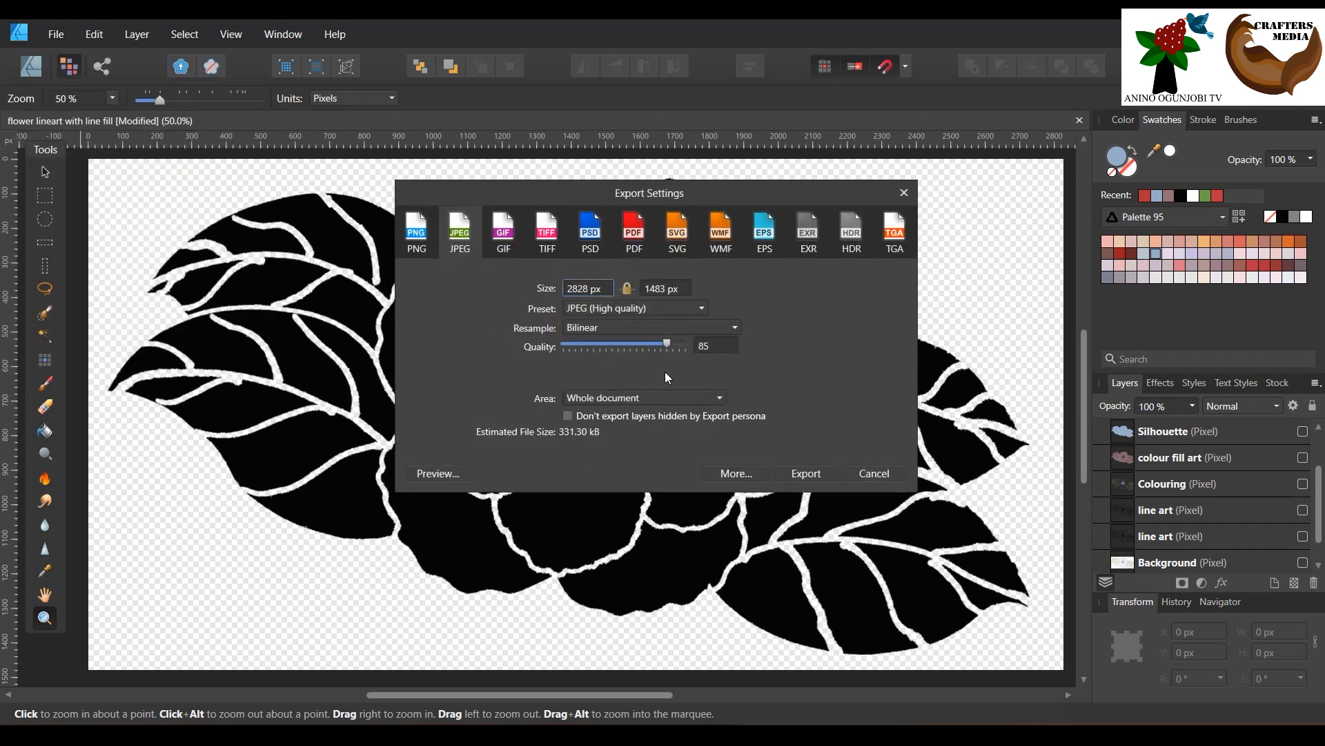
pyautogui.click(642, 397)
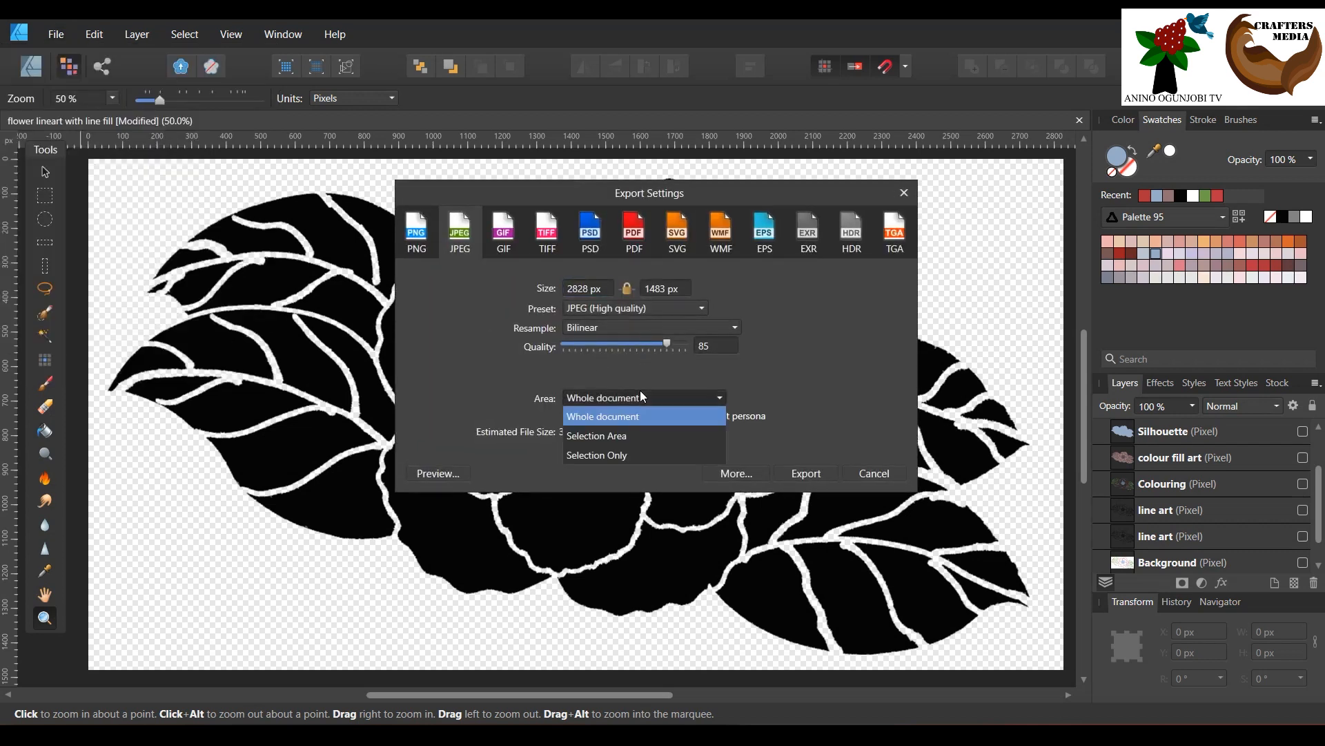
pyautogui.click(634, 455)
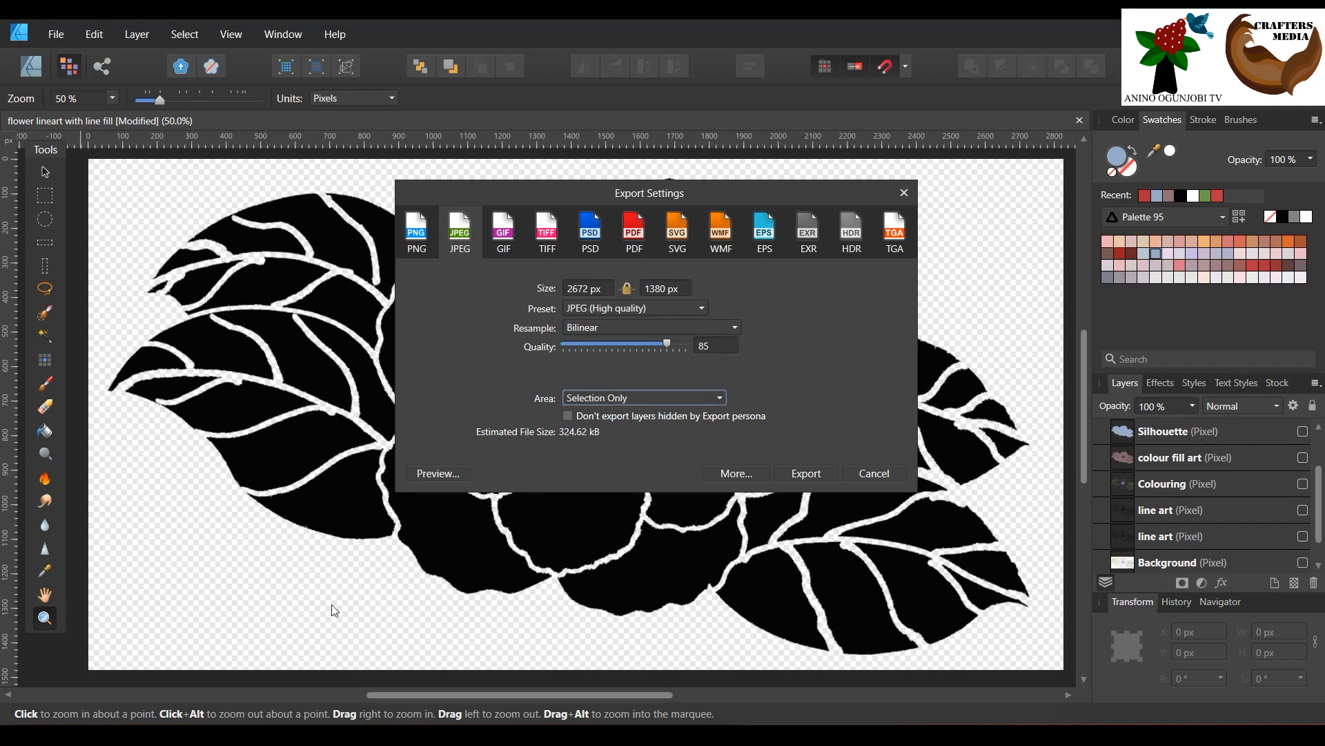
pyautogui.click(797, 472)
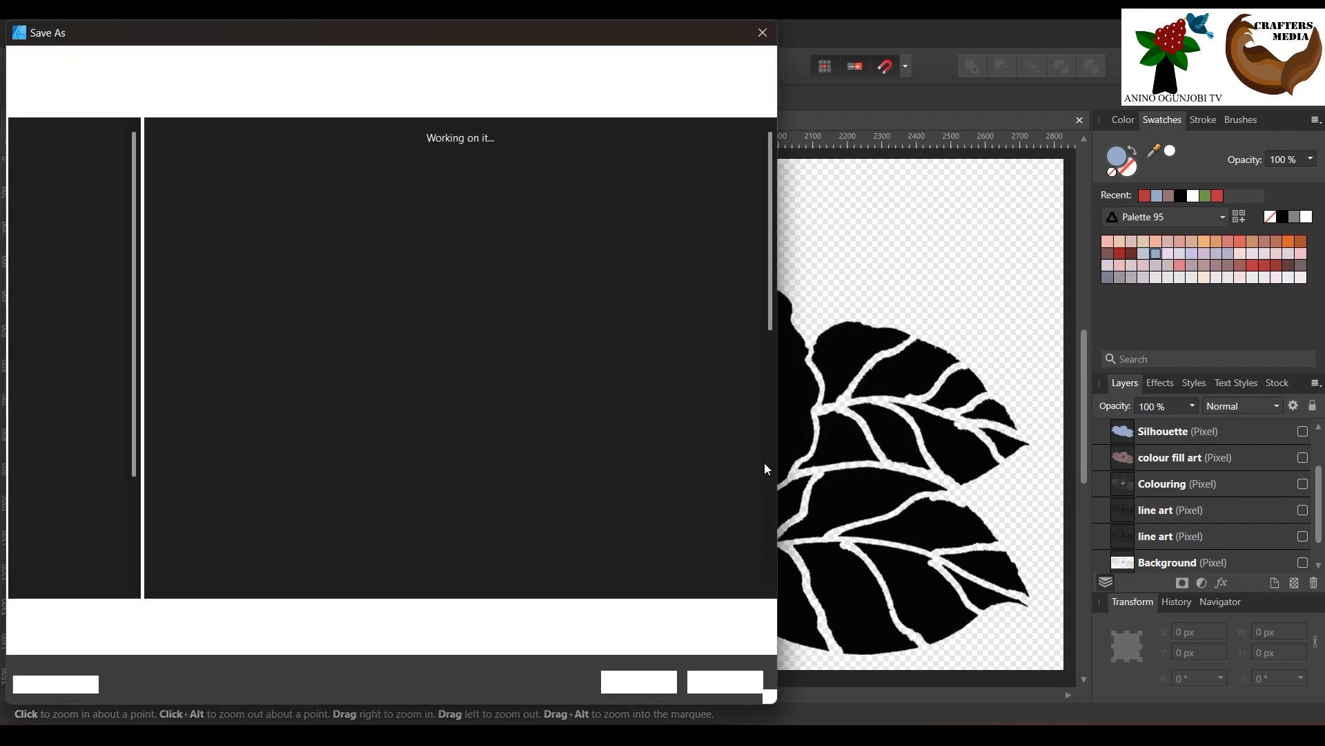
pyautogui.click(765, 34)
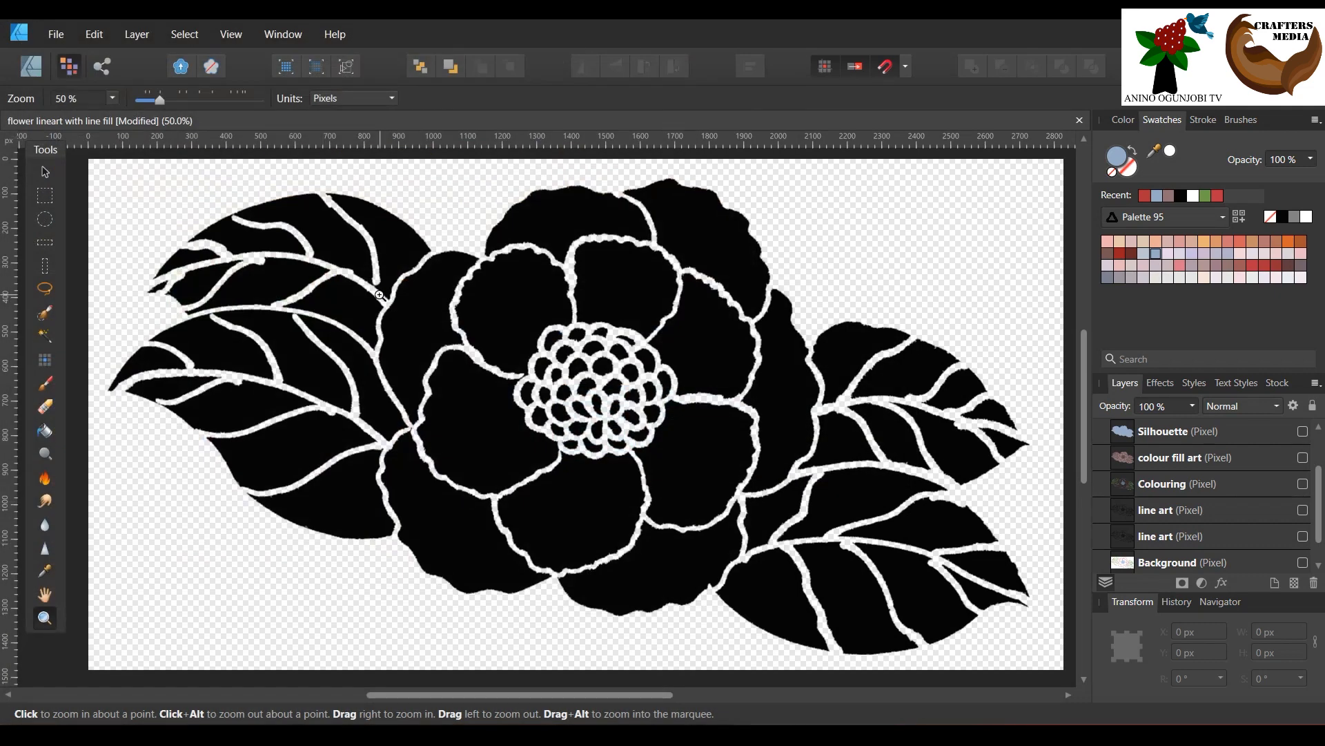
# Step: Select the fill art with the Move tool and review the PNG and JPEG export settings and area choices without exporting
pyautogui.click(49, 172)
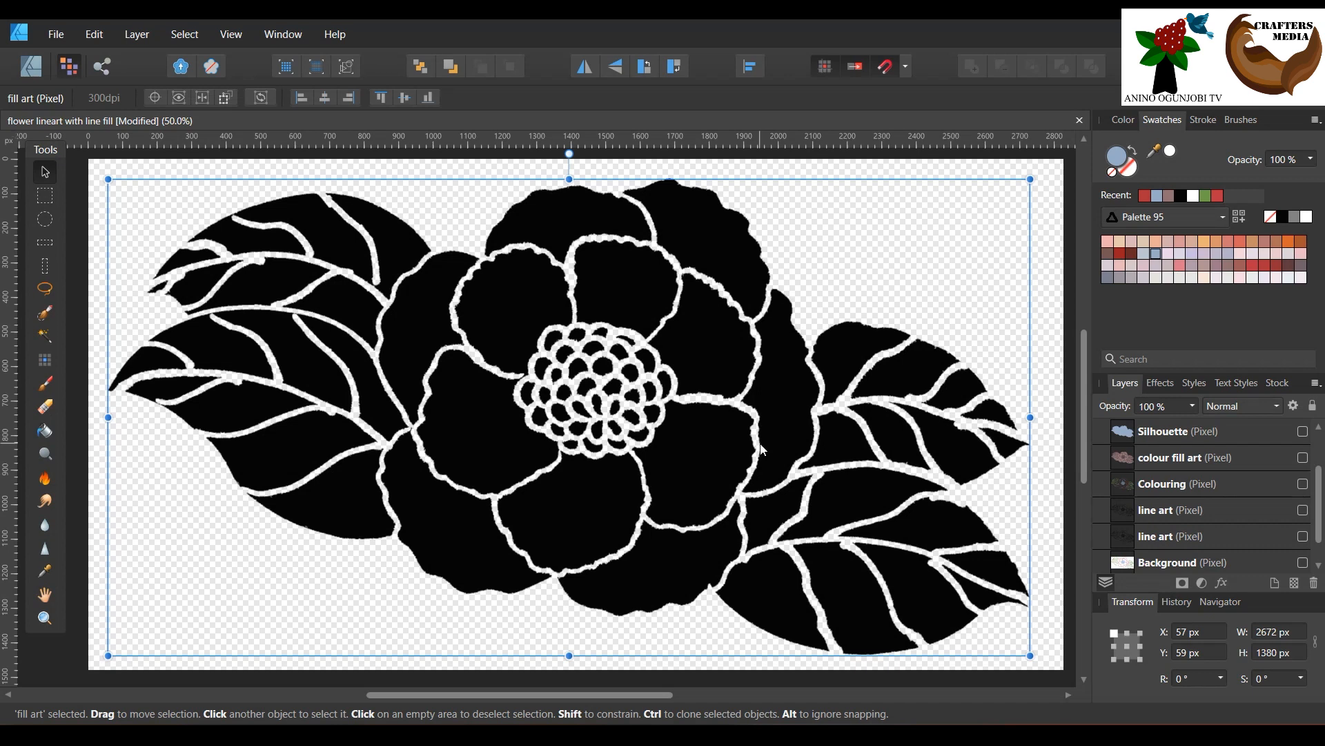
pyautogui.click(55, 35)
pyautogui.click(93, 300)
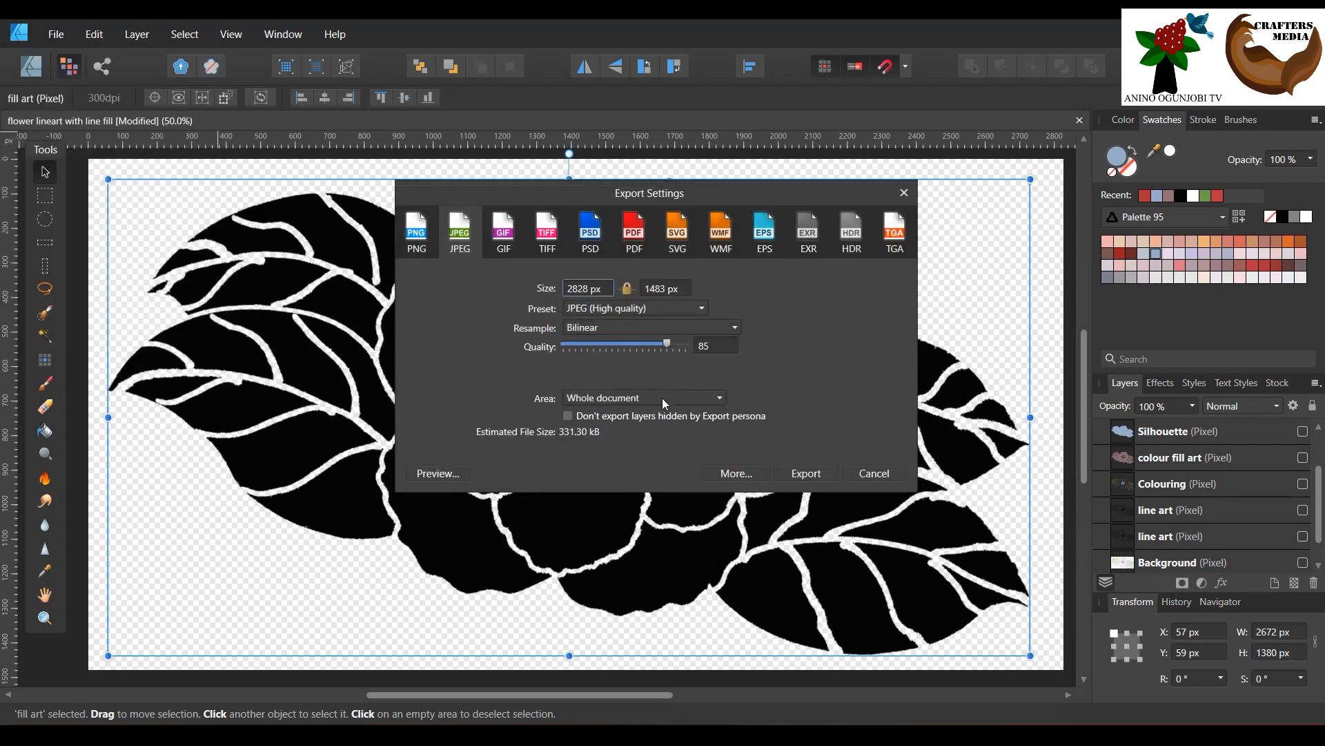
pyautogui.click(416, 233)
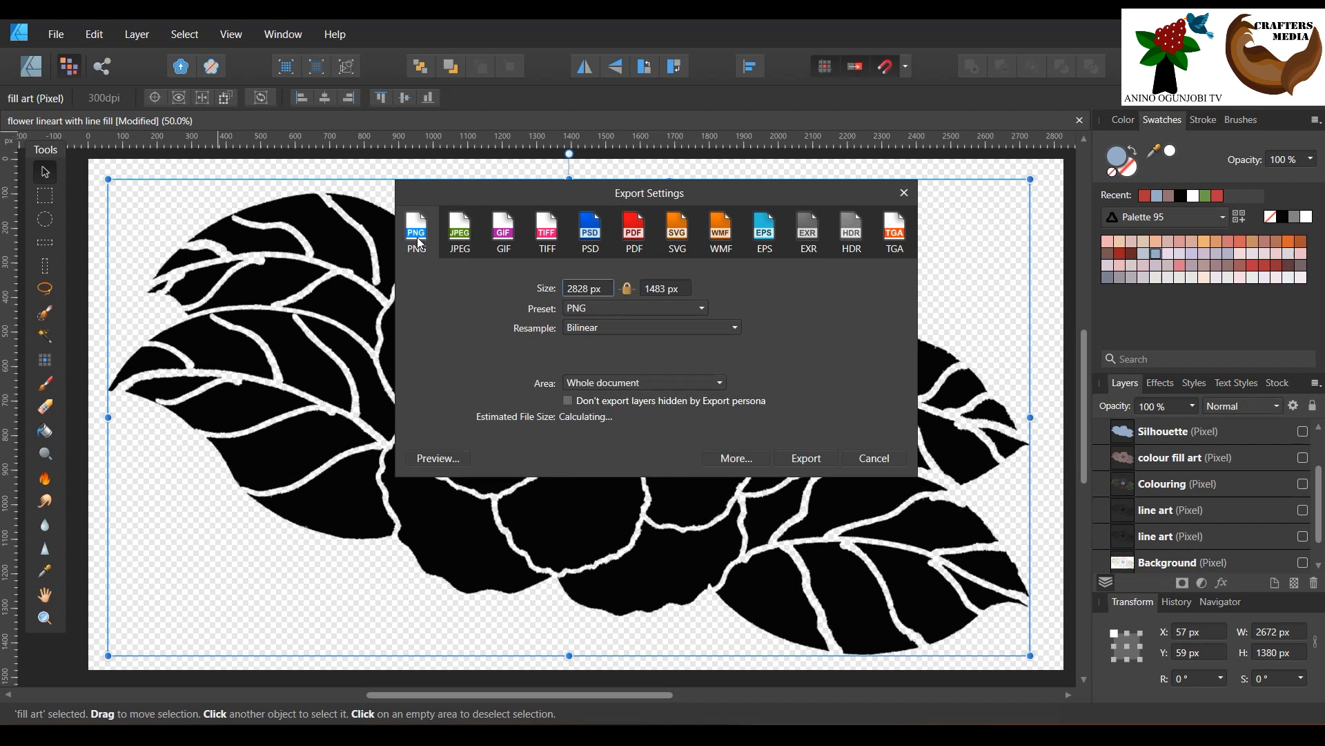
pyautogui.click(662, 383)
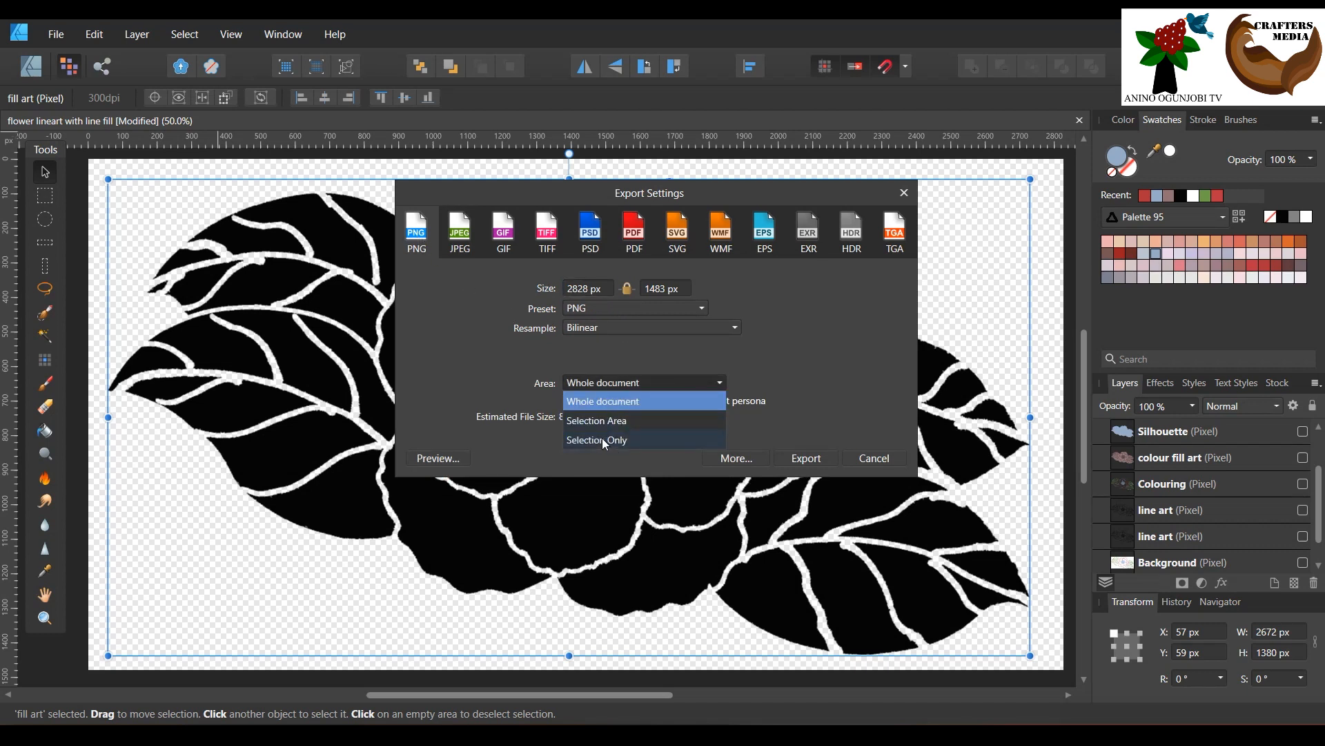
pyautogui.click(478, 234)
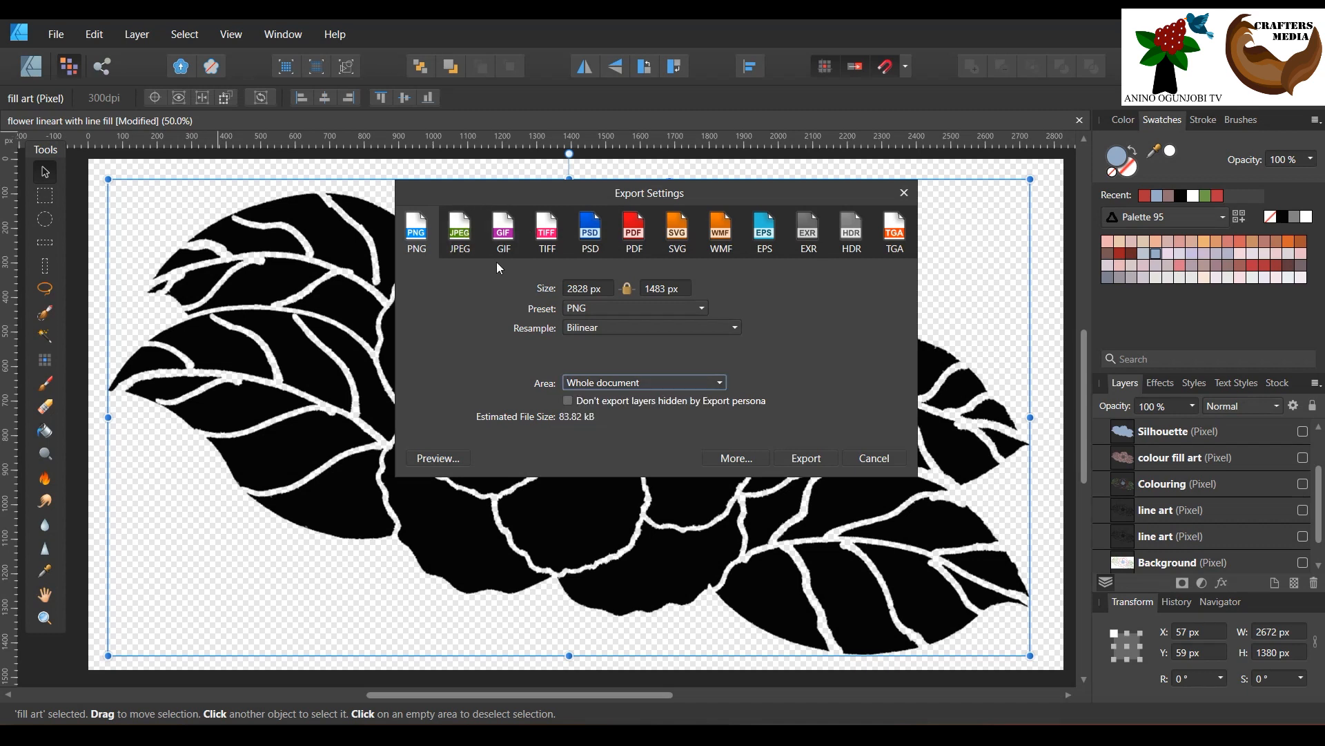
pyautogui.click(469, 239)
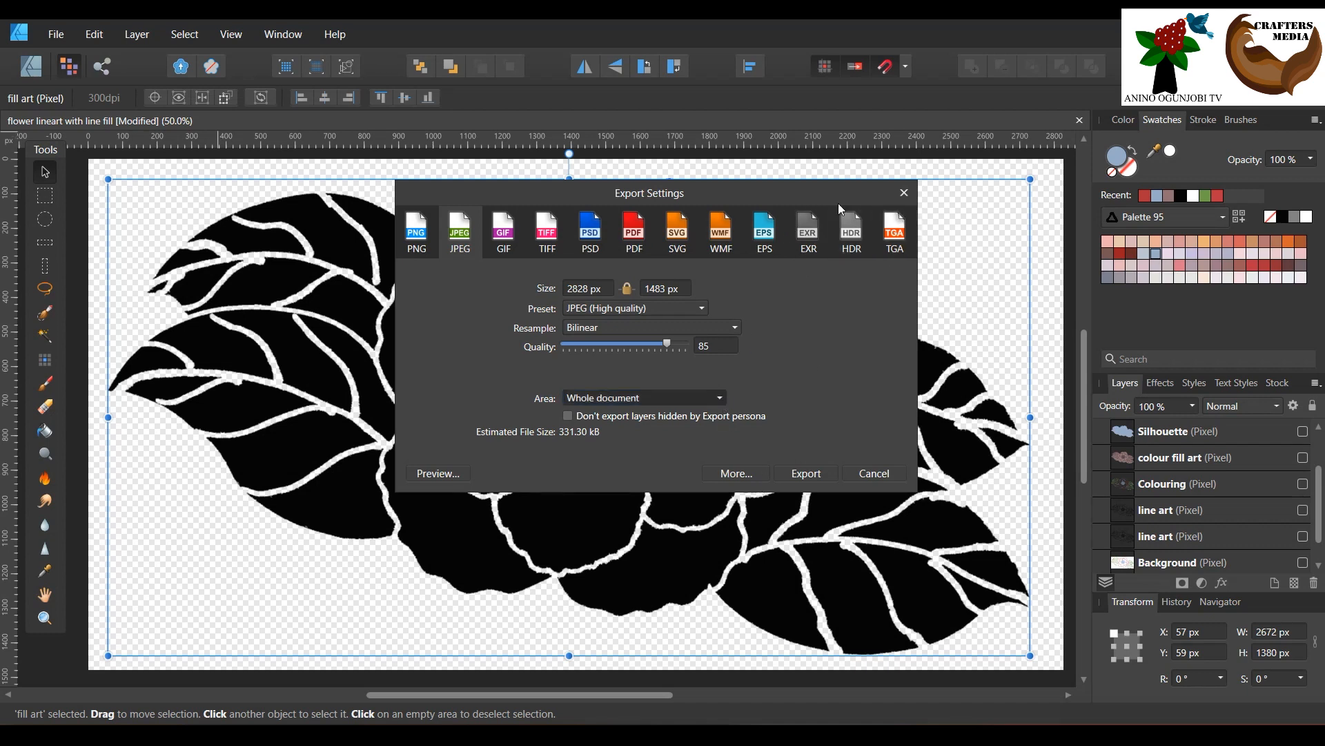
pyautogui.click(904, 193)
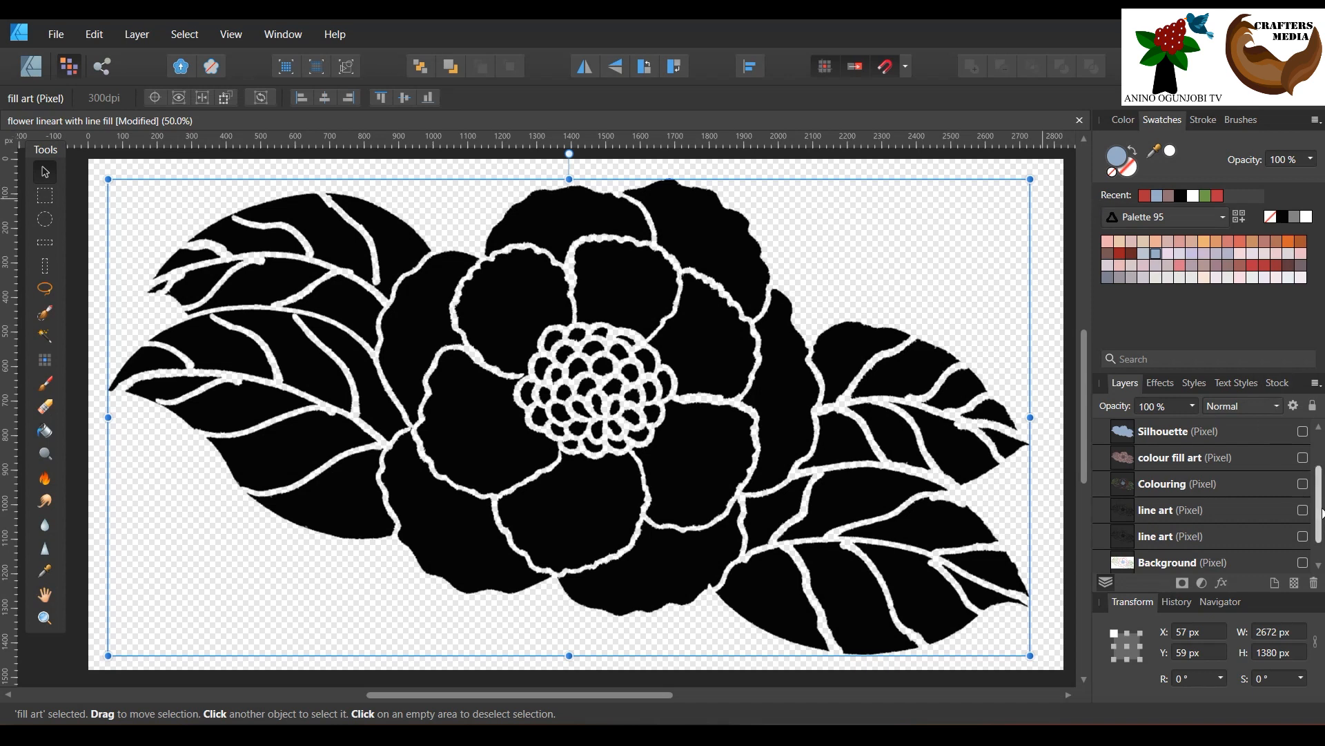
# Step: Show the Silhouette, colour fill art and Colouring layers
pyautogui.moveTo(1323, 513); pyautogui.dragTo(1323, 472)
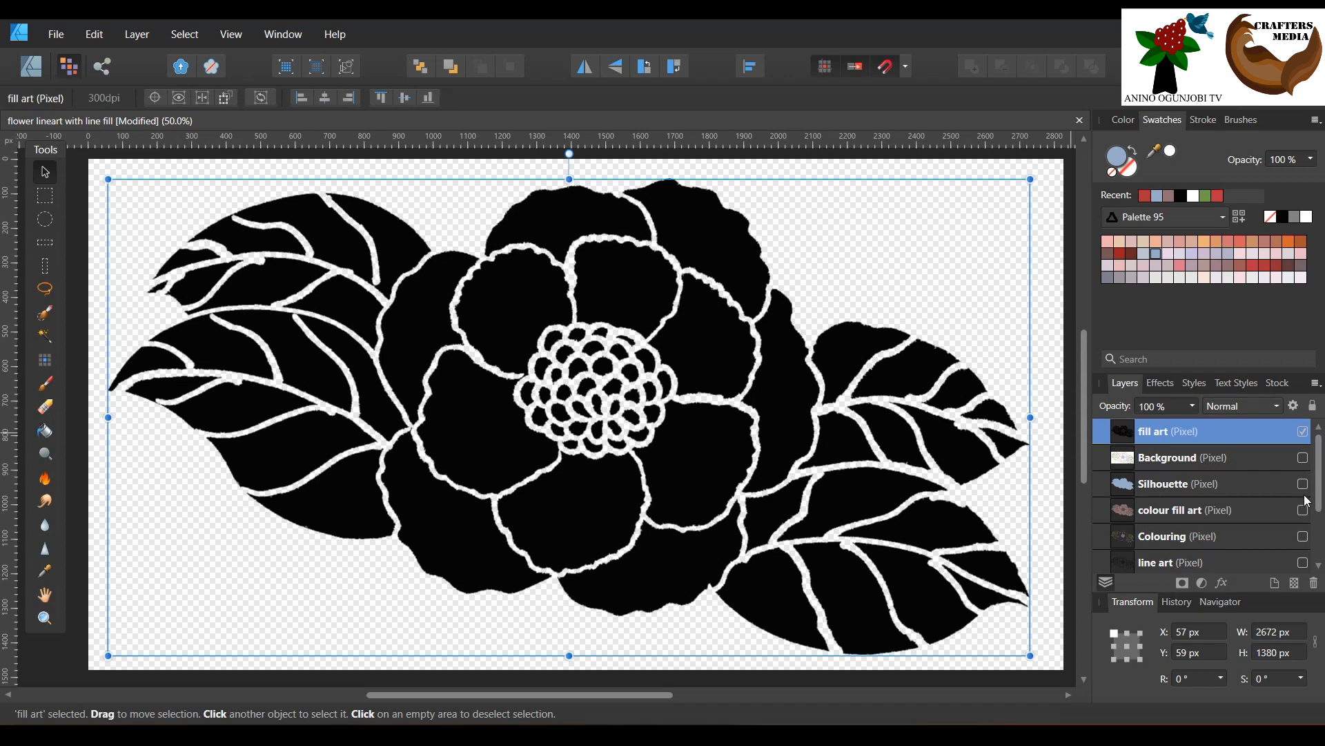
pyautogui.click(1303, 485)
pyautogui.click(1304, 512)
pyautogui.click(1303, 538)
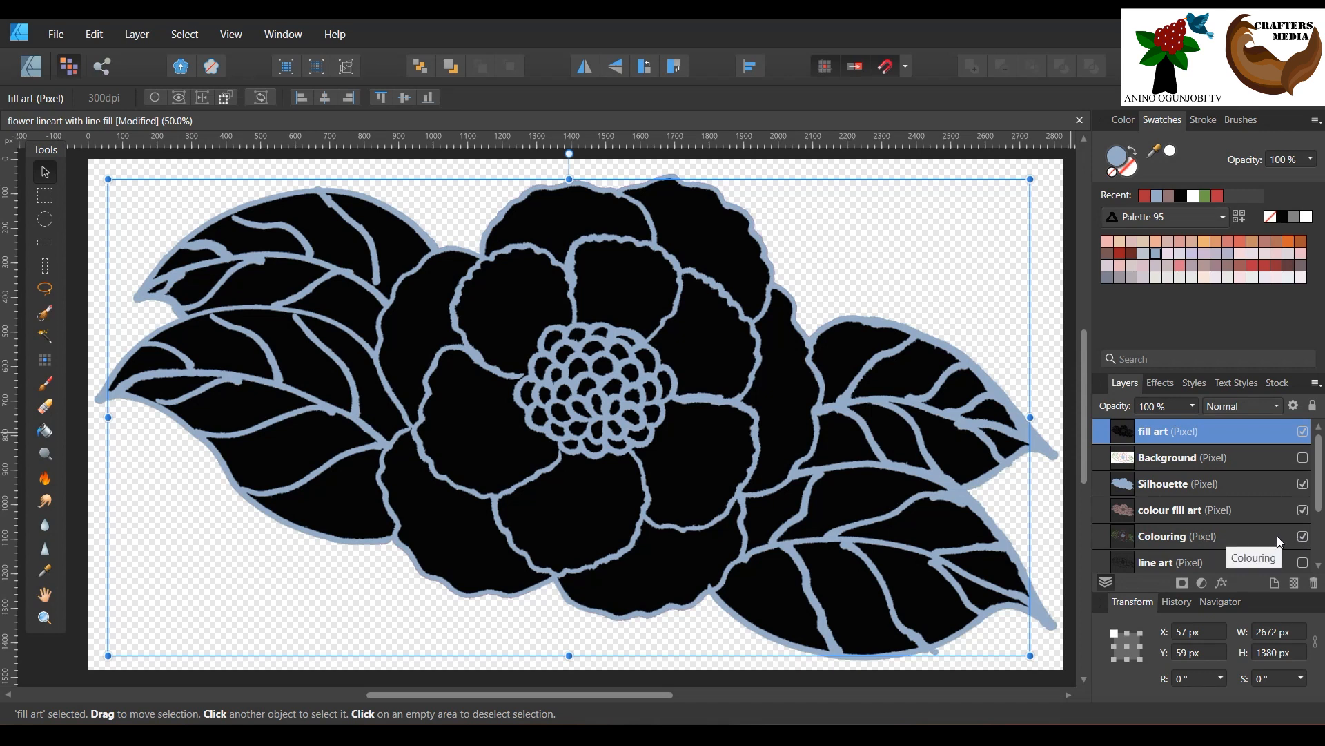
# Step: Bring the Colouring layer to the top of the layer stack and save the document
pyautogui.click(1277, 535)
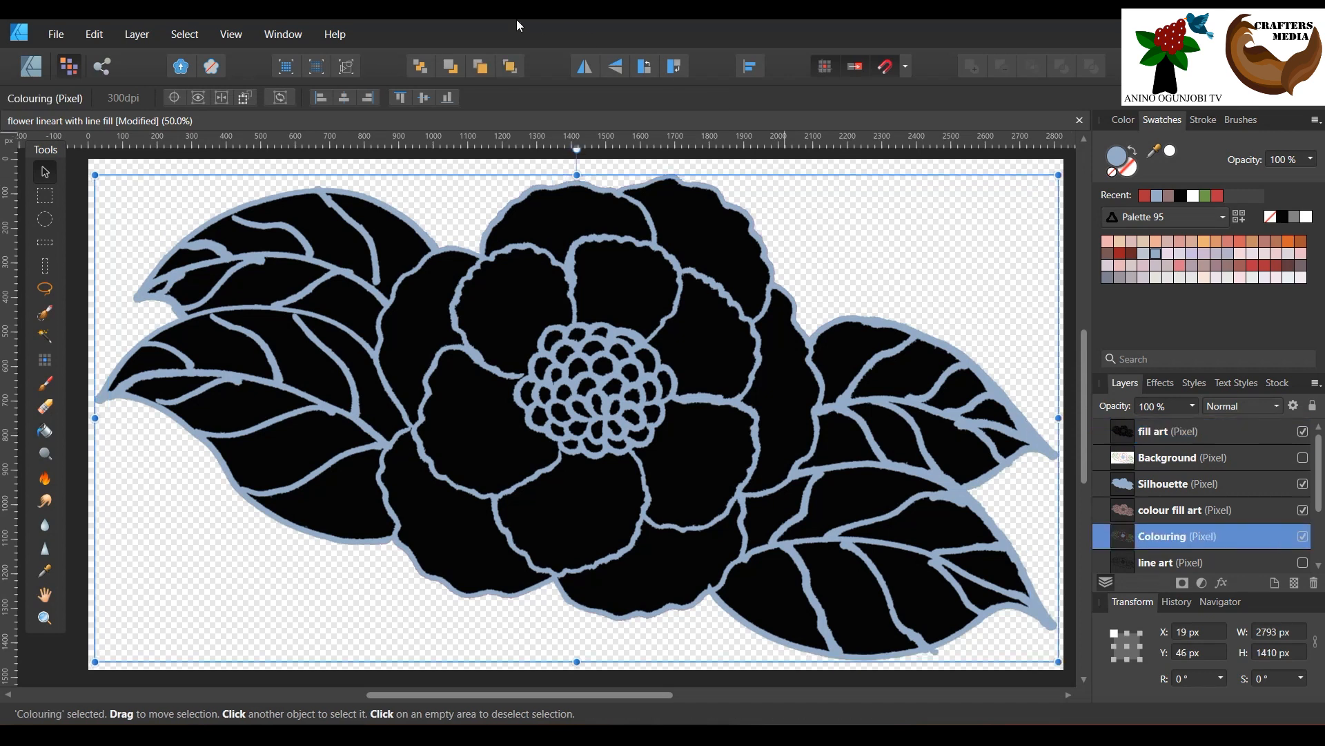
pyautogui.click(506, 77)
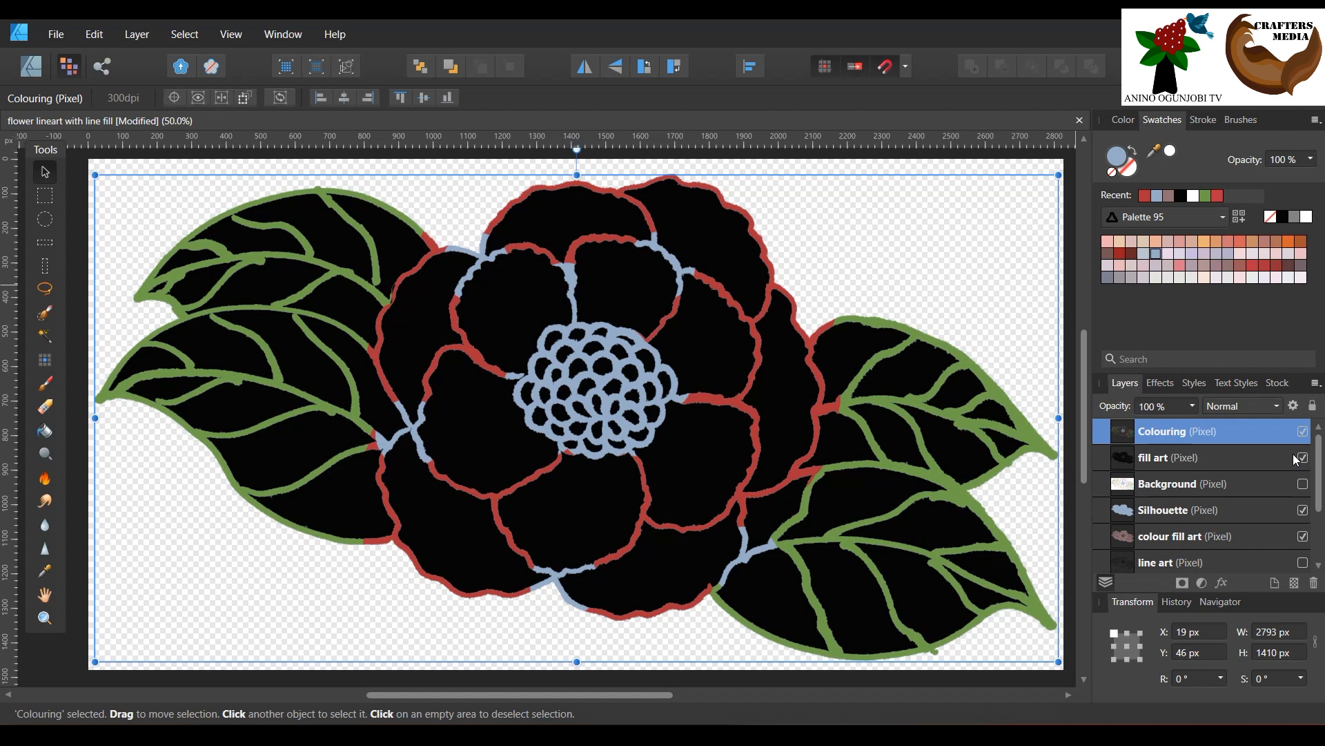
pyautogui.click(56, 36)
pyautogui.click(69, 177)
# Step: Hide the Colouring, Silhouette and colour fill art layers, leaving only fill art shown
pyautogui.click(1304, 432)
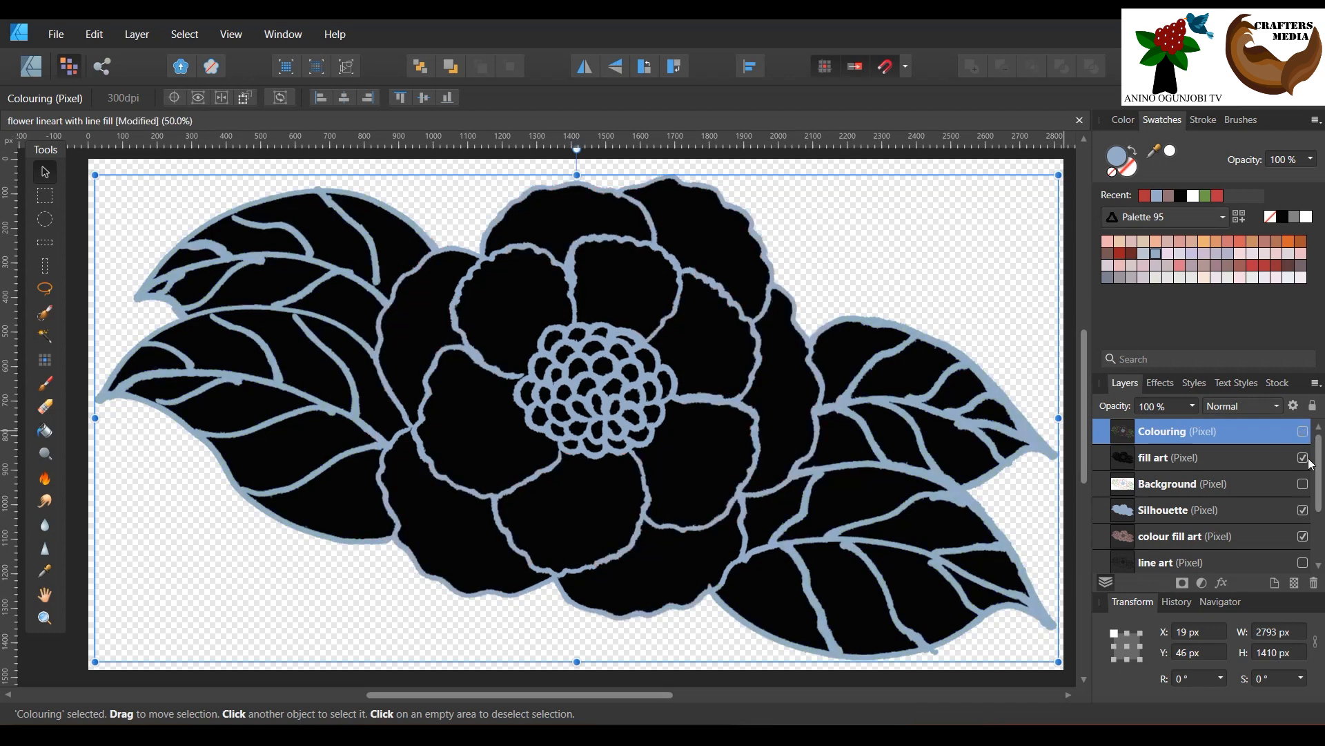
pyautogui.click(1302, 511)
pyautogui.click(1302, 538)
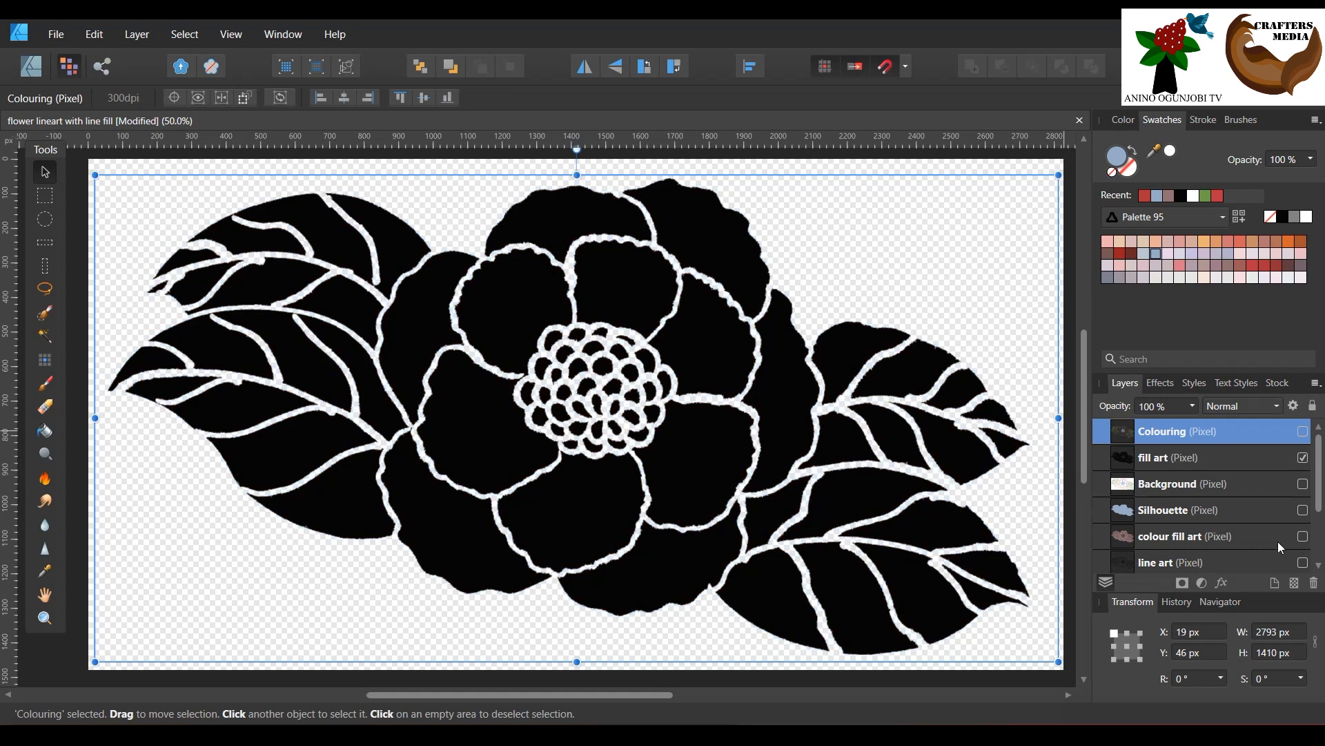
pyautogui.scroll(-2, 776, 444)
pyautogui.click(776, 449)
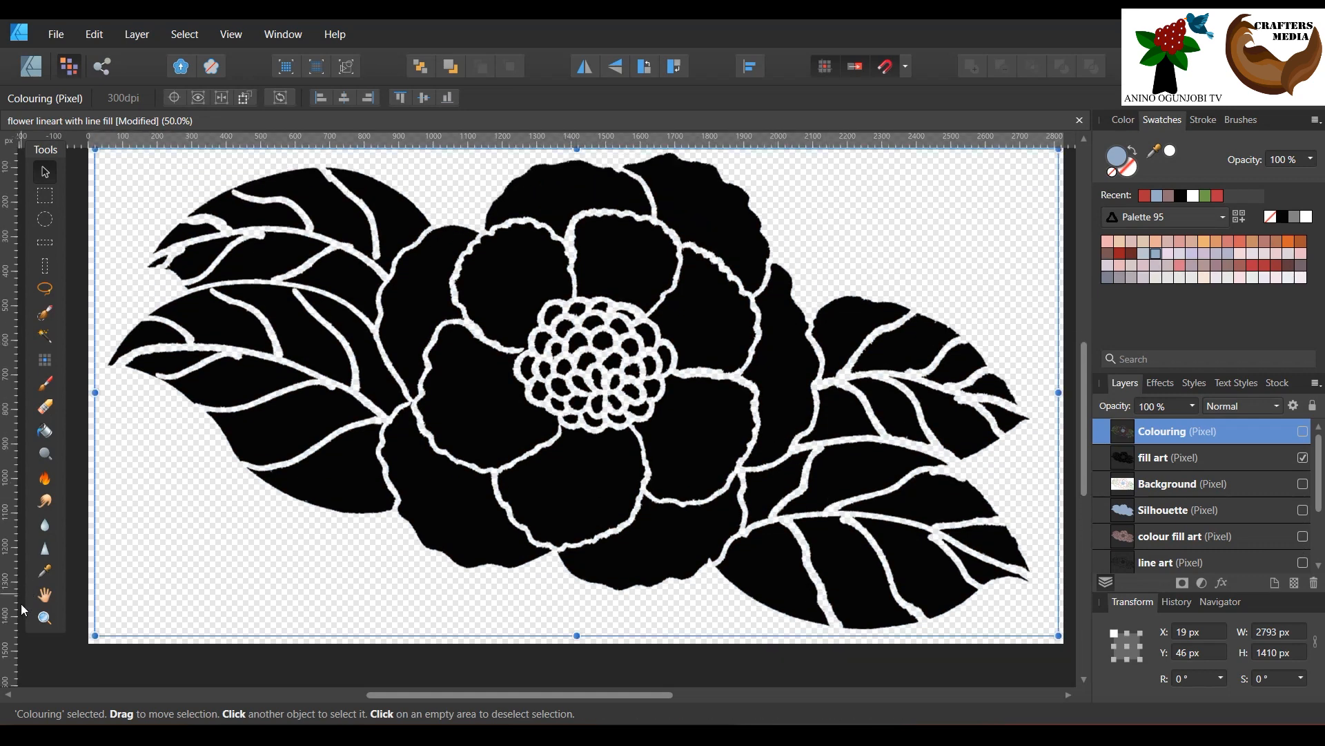
pyautogui.click(44, 618)
pyautogui.keyDown('alt'); pyautogui.click(794, 439); pyautogui.keyUp('alt')
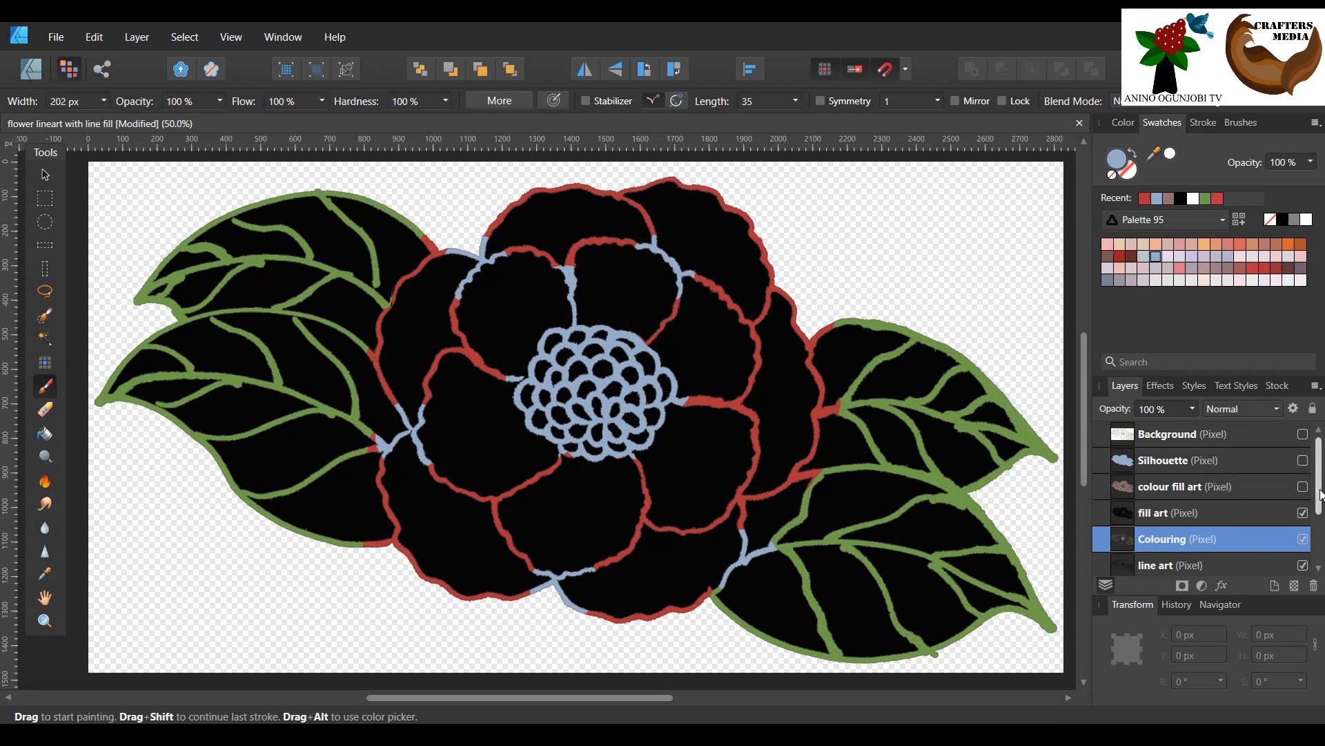
# Step: Bring the fill art layer to the top of the layer stack
pyautogui.moveTo(1321, 494)
pyautogui.mouseDown()
pyautogui.moveTo(1322, 552)
pyautogui.moveTo(1314, 492)
pyautogui.mouseUp()
pyautogui.scroll(-2, 1262, 509)
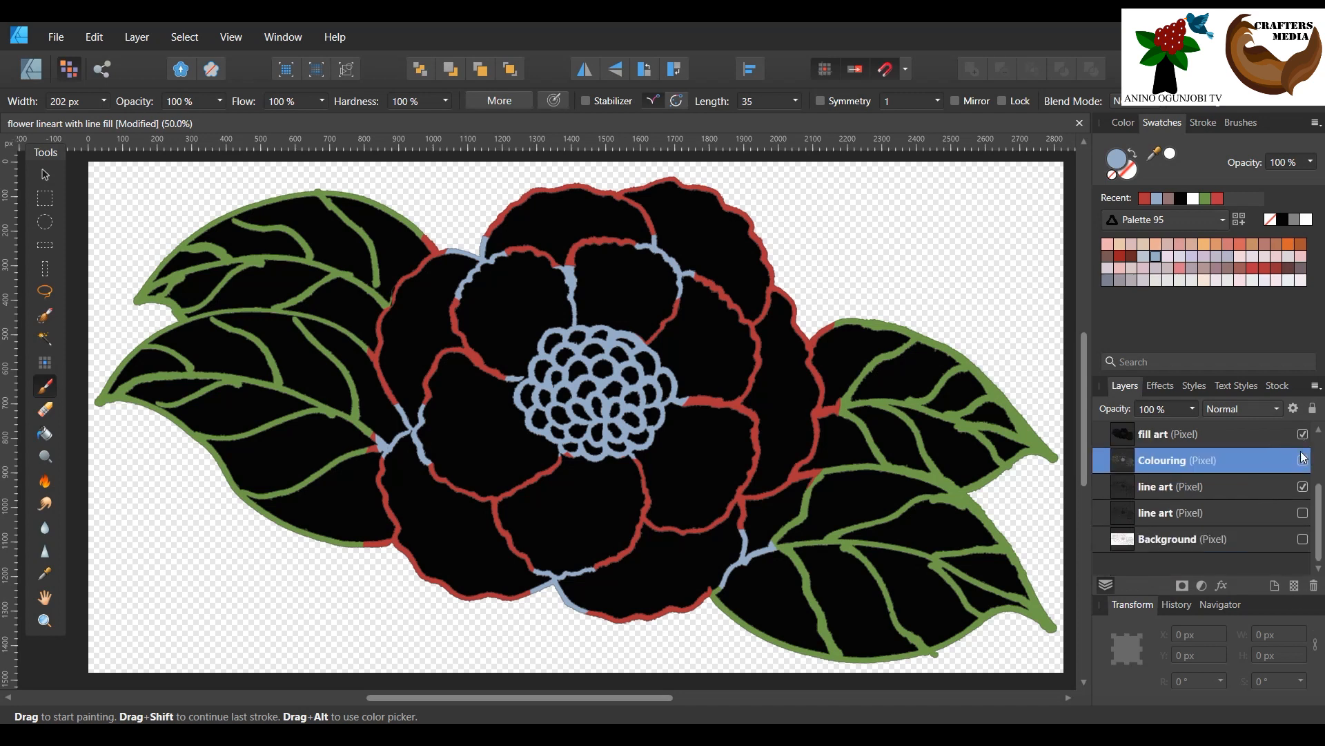
pyautogui.click(1267, 434)
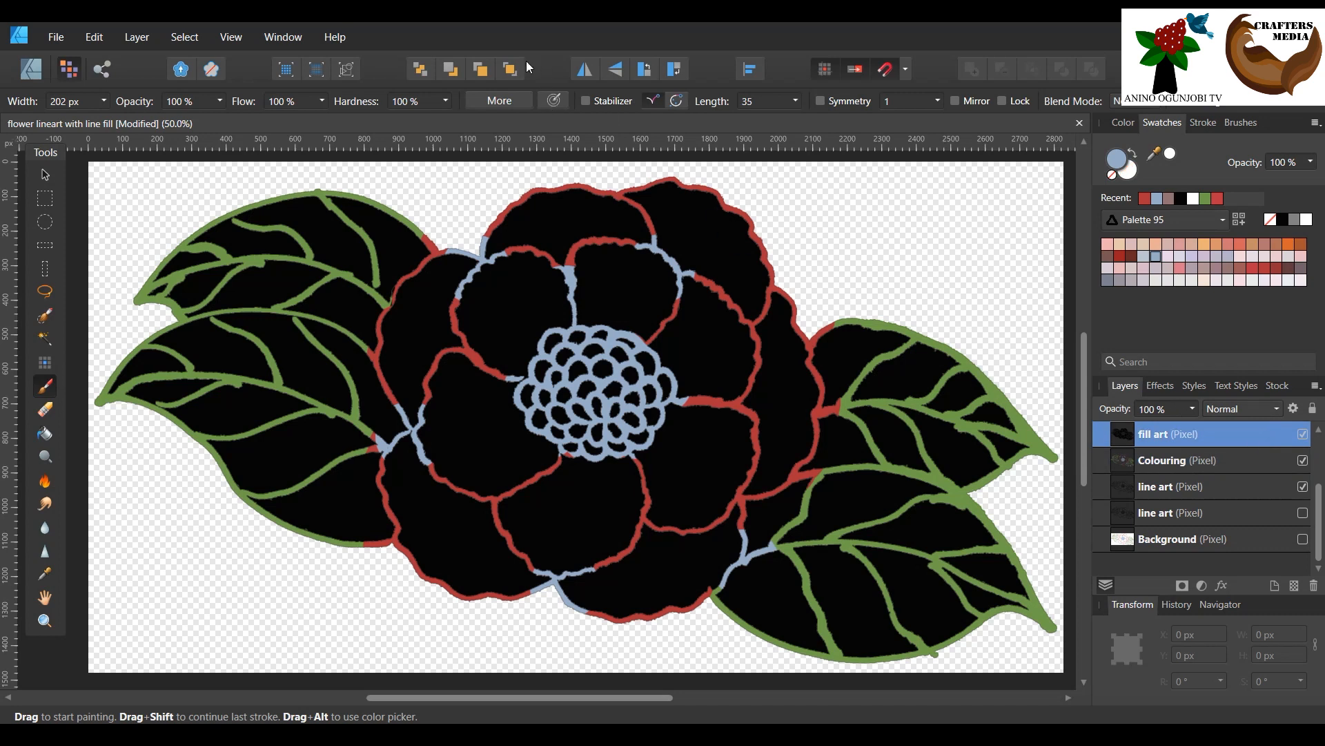
pyautogui.click(509, 69)
pyautogui.scroll(2, 1234, 510)
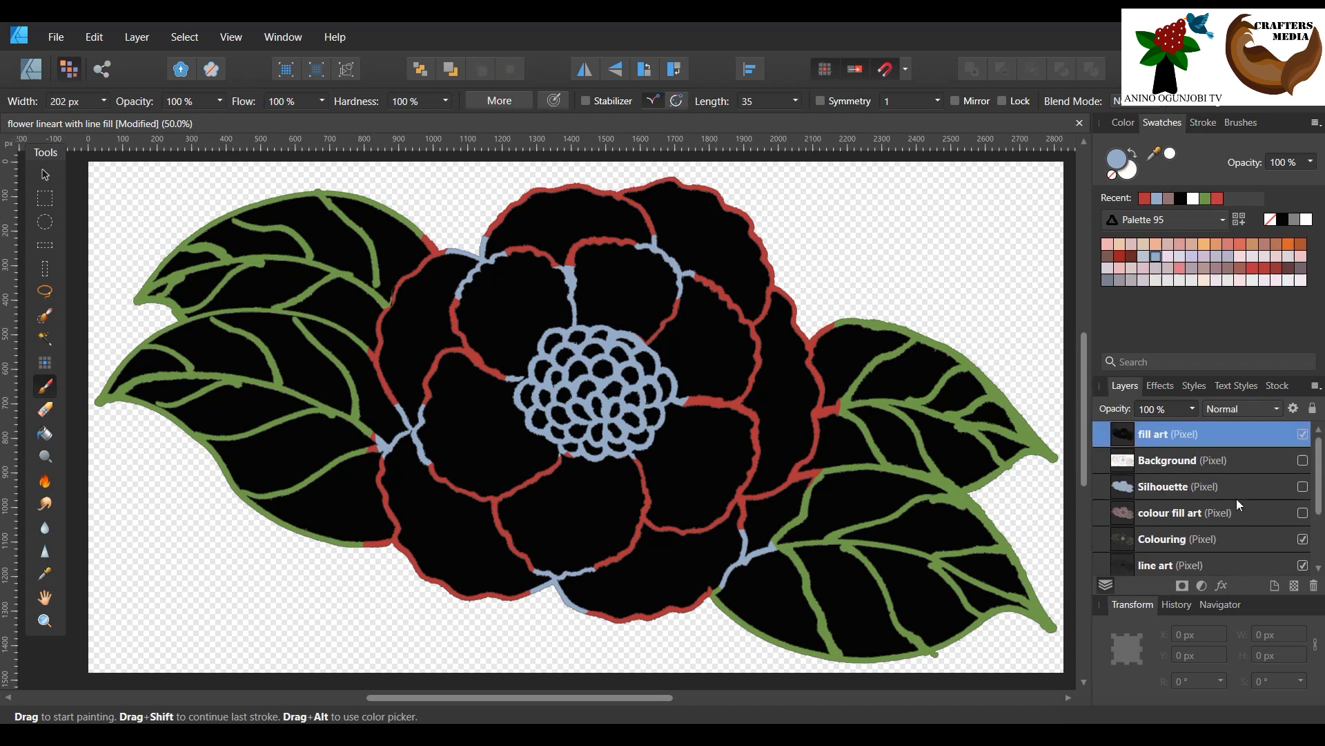
# Step: Hide the Colouring layer and the visible line art layer so that only fill art is shown
pyautogui.click(1302, 539)
pyautogui.click(1303, 565)
pyautogui.scroll(-1, 1305, 568)
pyautogui.scroll(-2, 1295, 530)
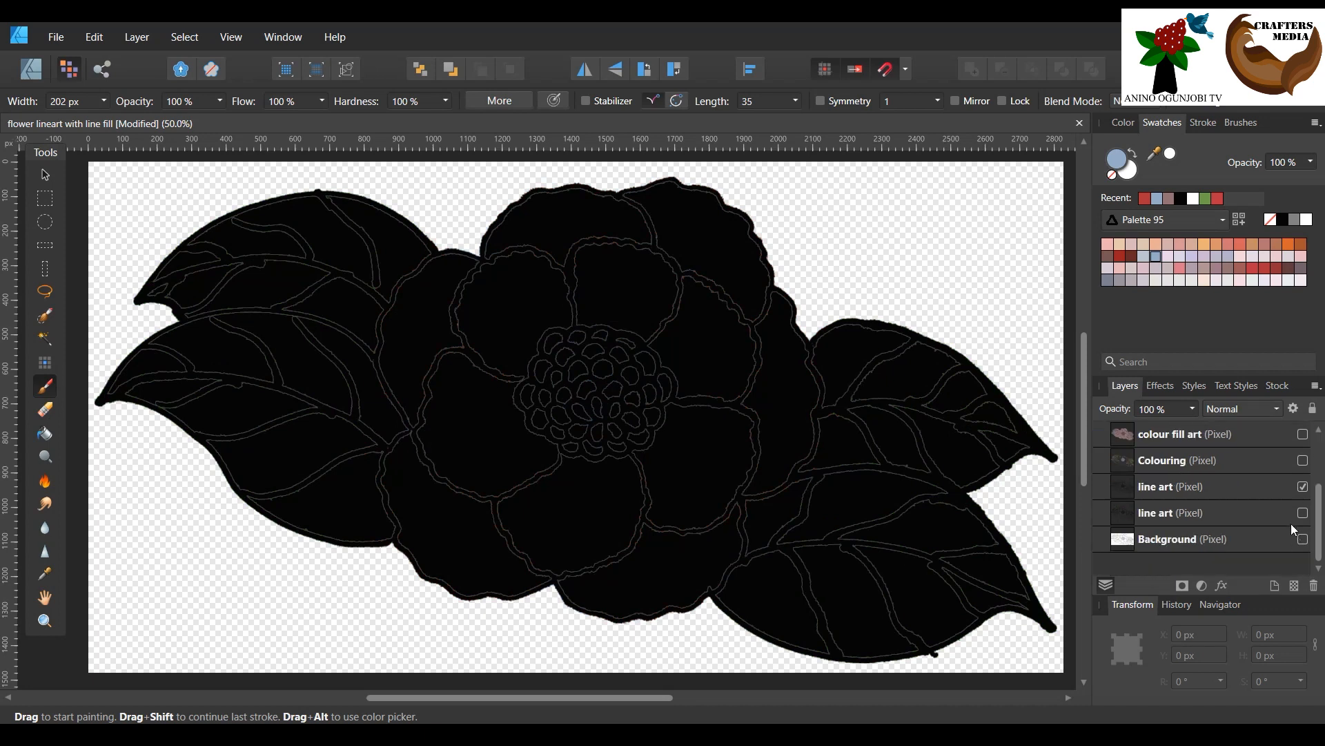
pyautogui.click(1303, 486)
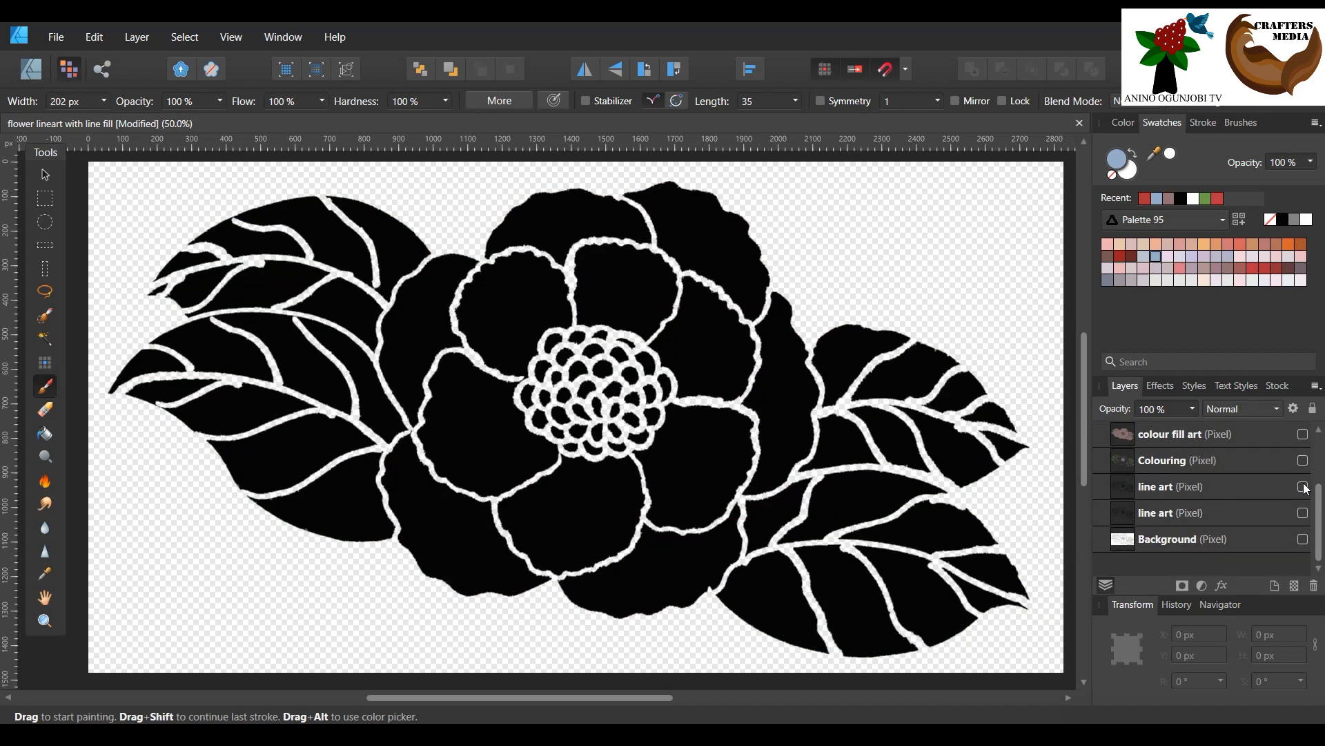